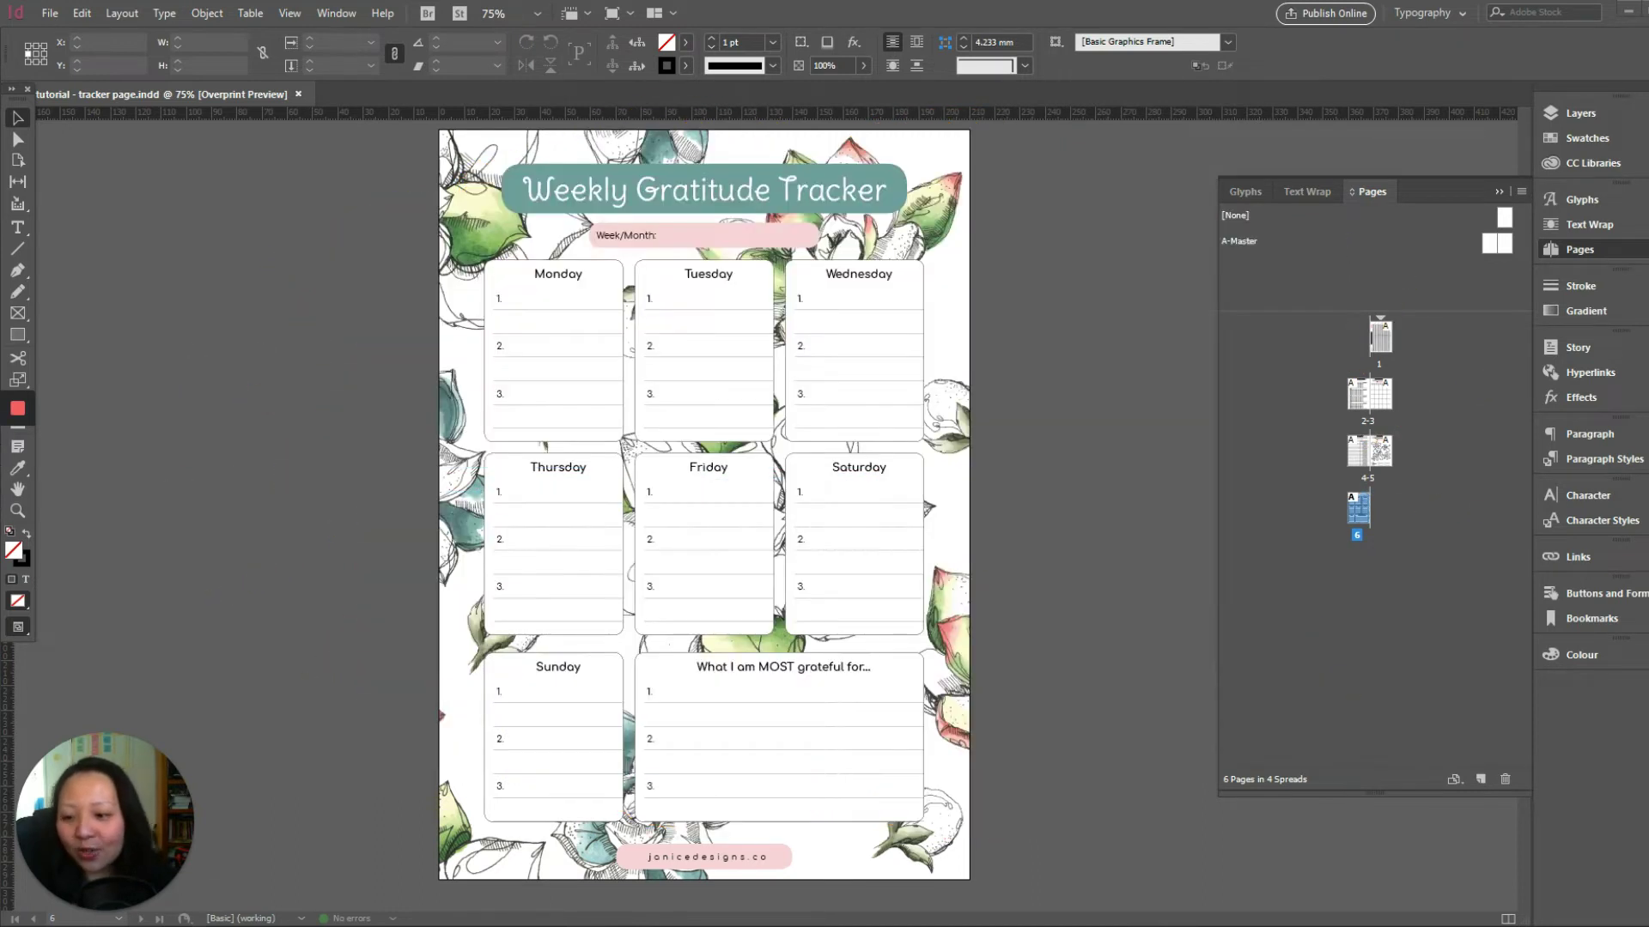
# Open the A4 trackers template EPB_Trackers 1_Template_A4.indt from the Adobe CC Template folder.
pyautogui.moveTo(518, 926)
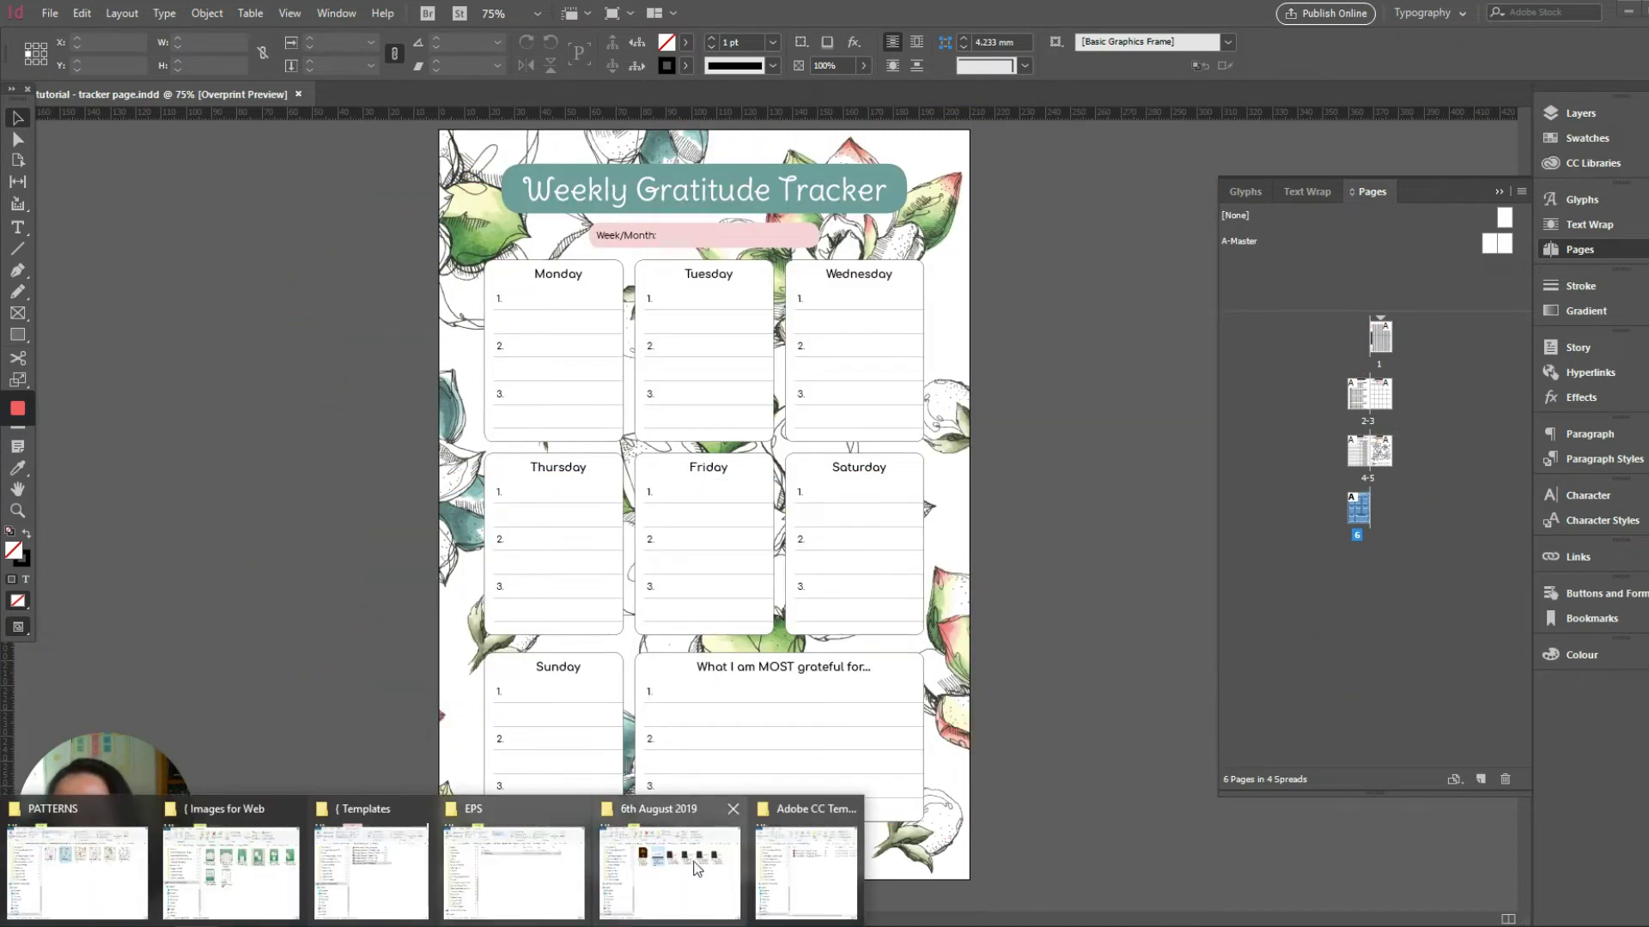
pyautogui.click(804, 865)
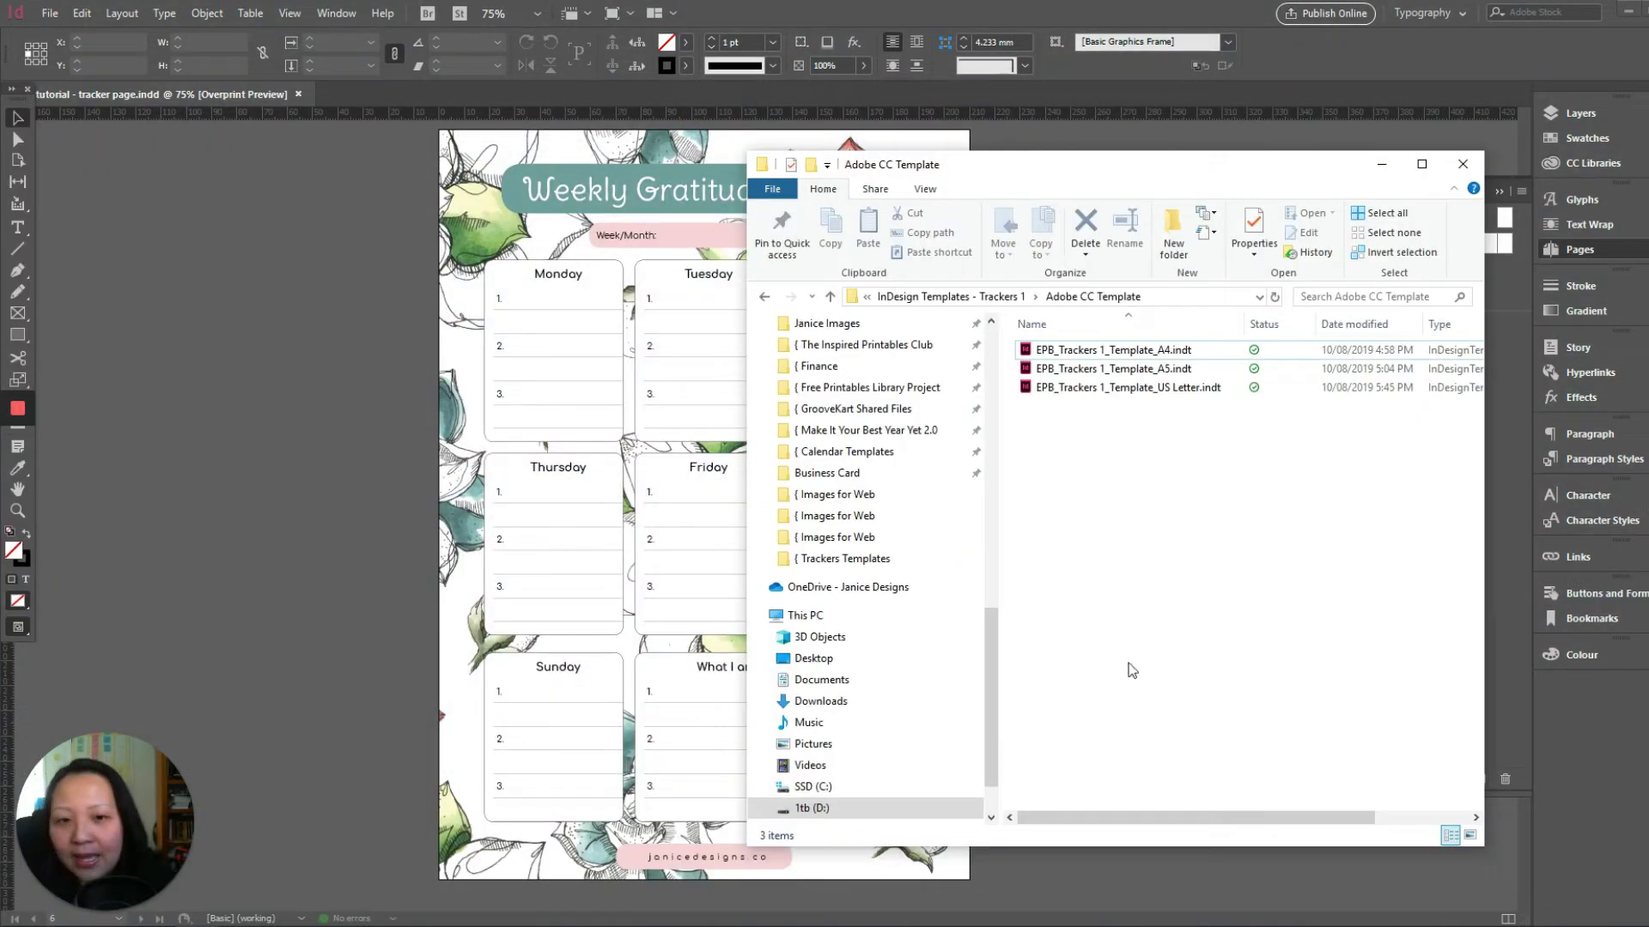
pyautogui.doubleClick(1151, 349)
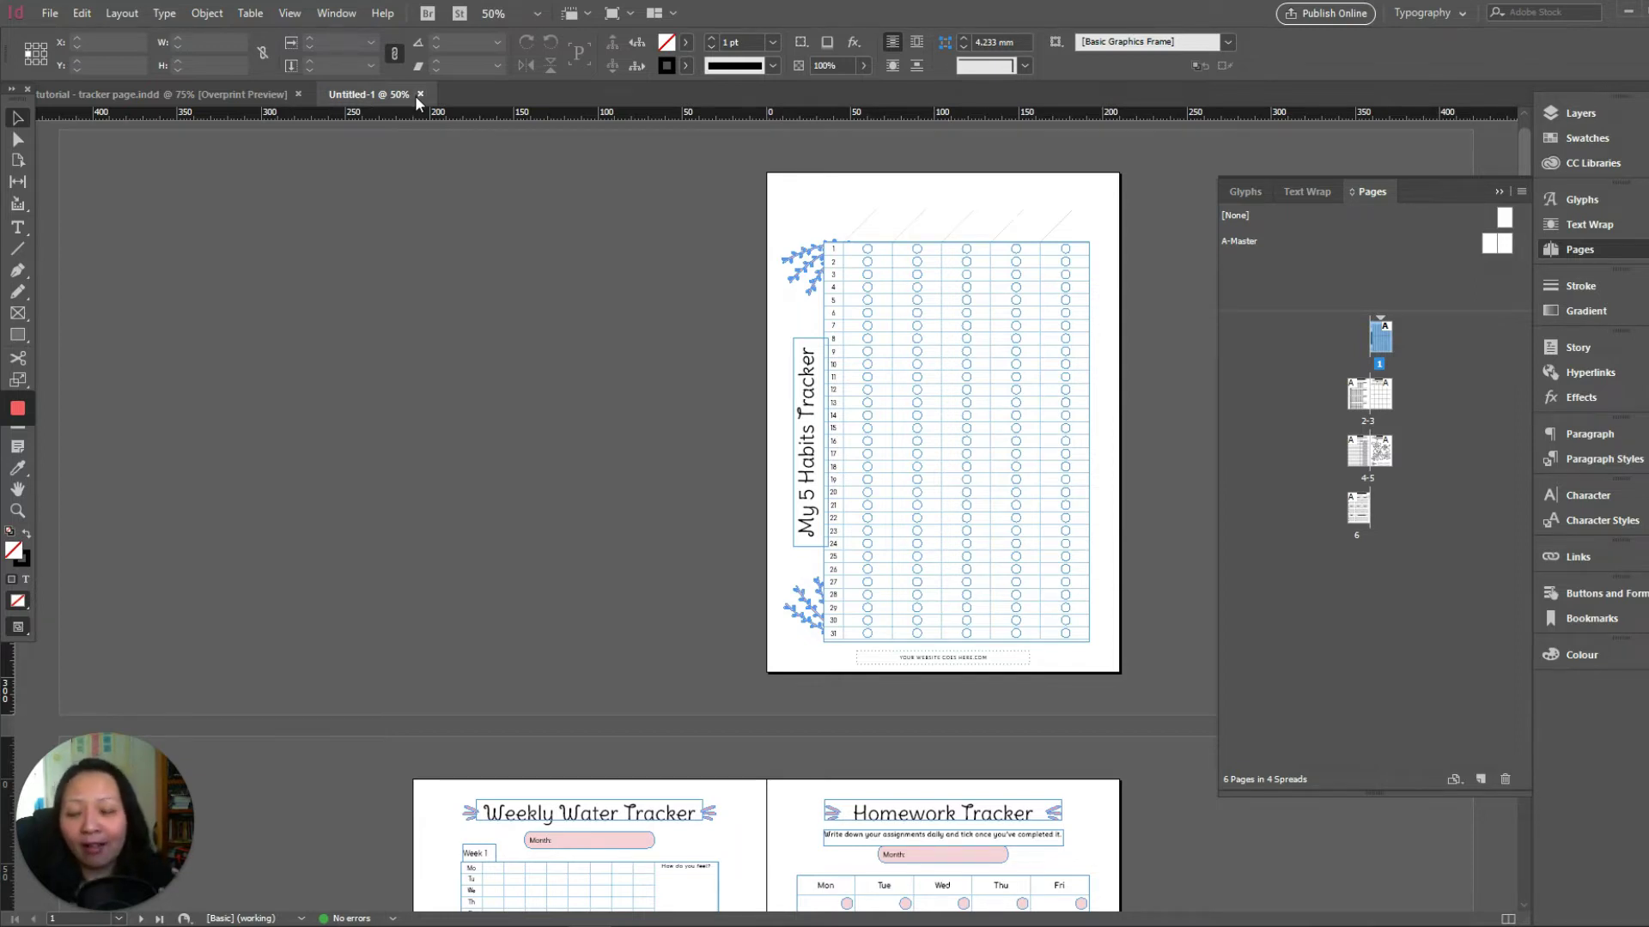
# Turn on Overprint Preview for the new document created from the A4 template.
pyautogui.scroll(-5, 696, 299)
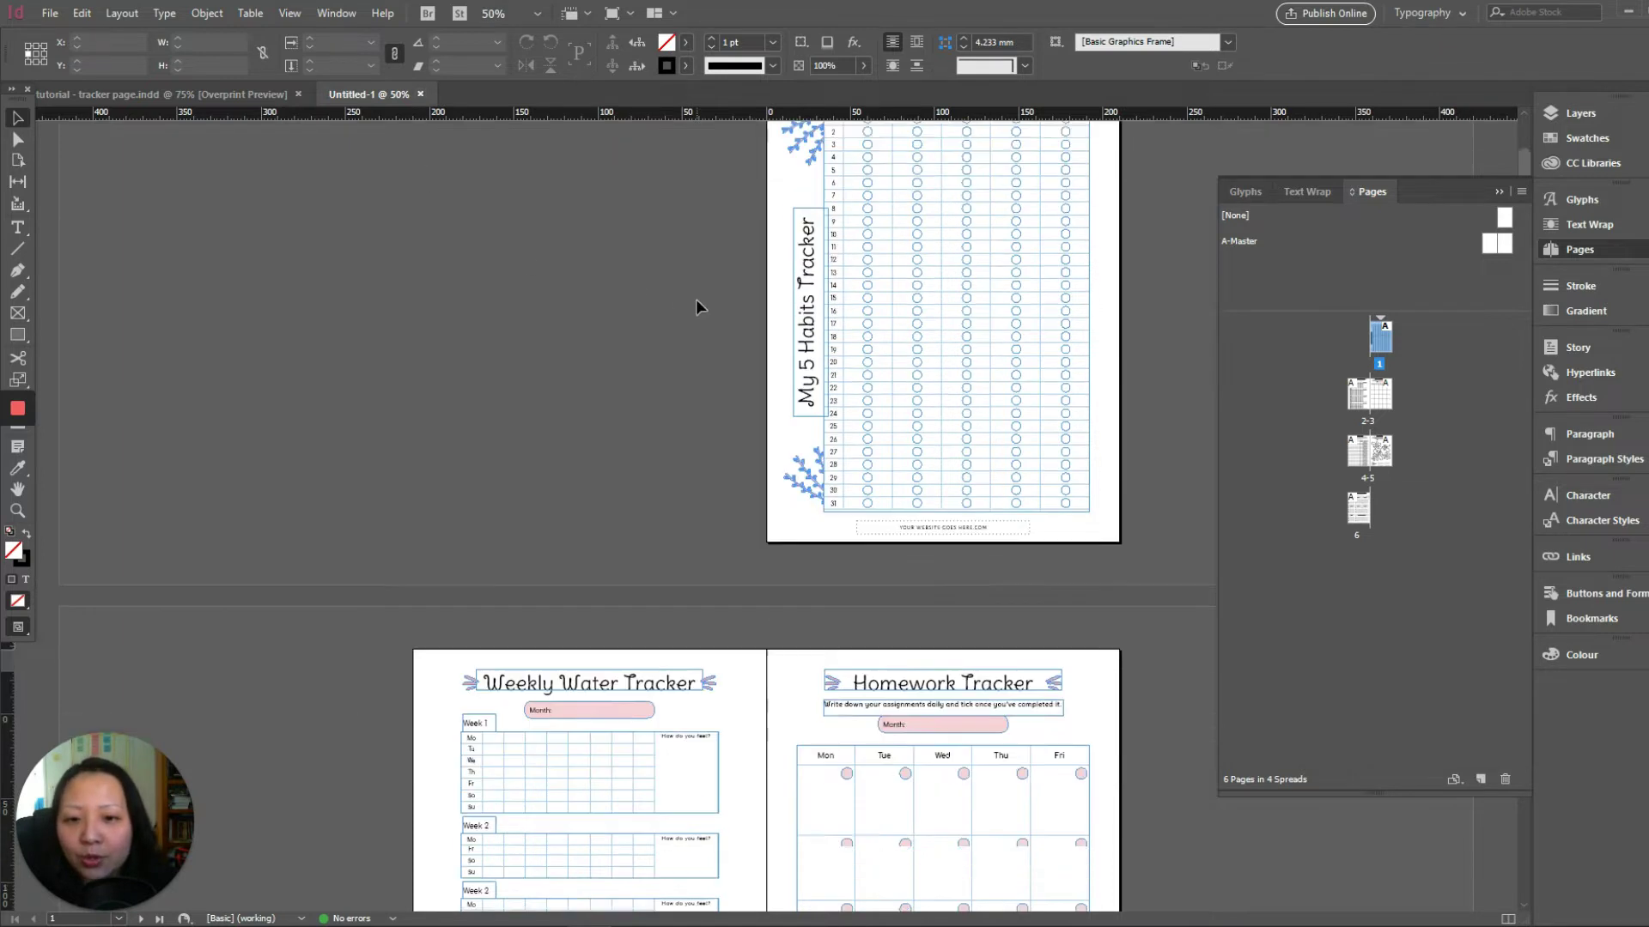
pyautogui.scroll(2, 696, 300)
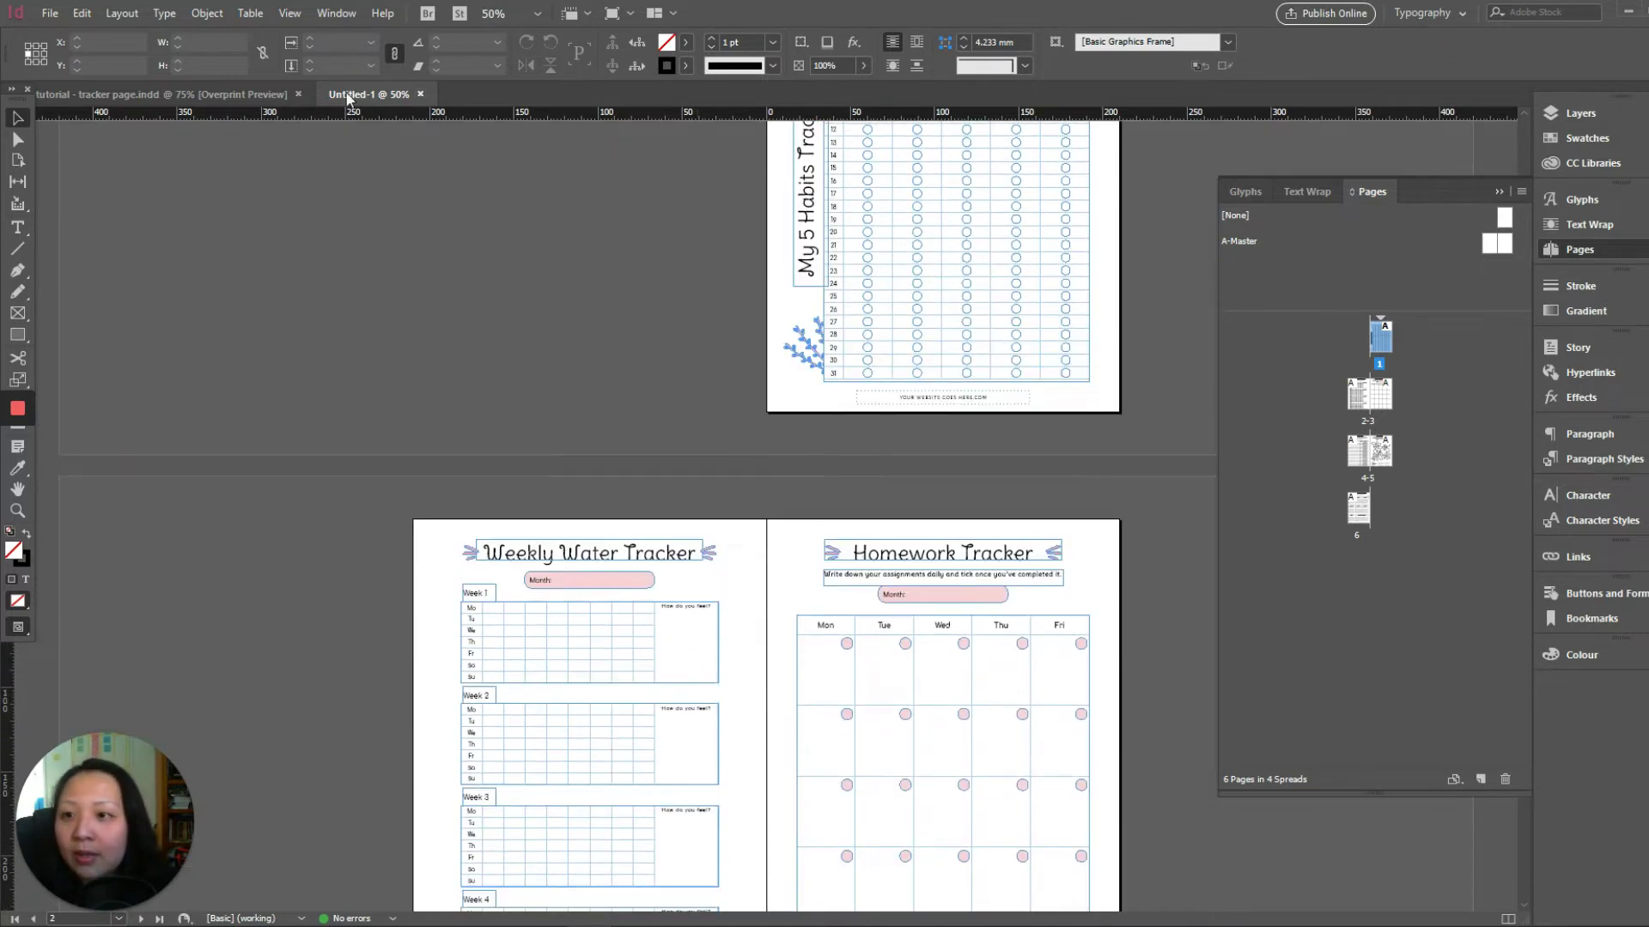
pyautogui.click(291, 14)
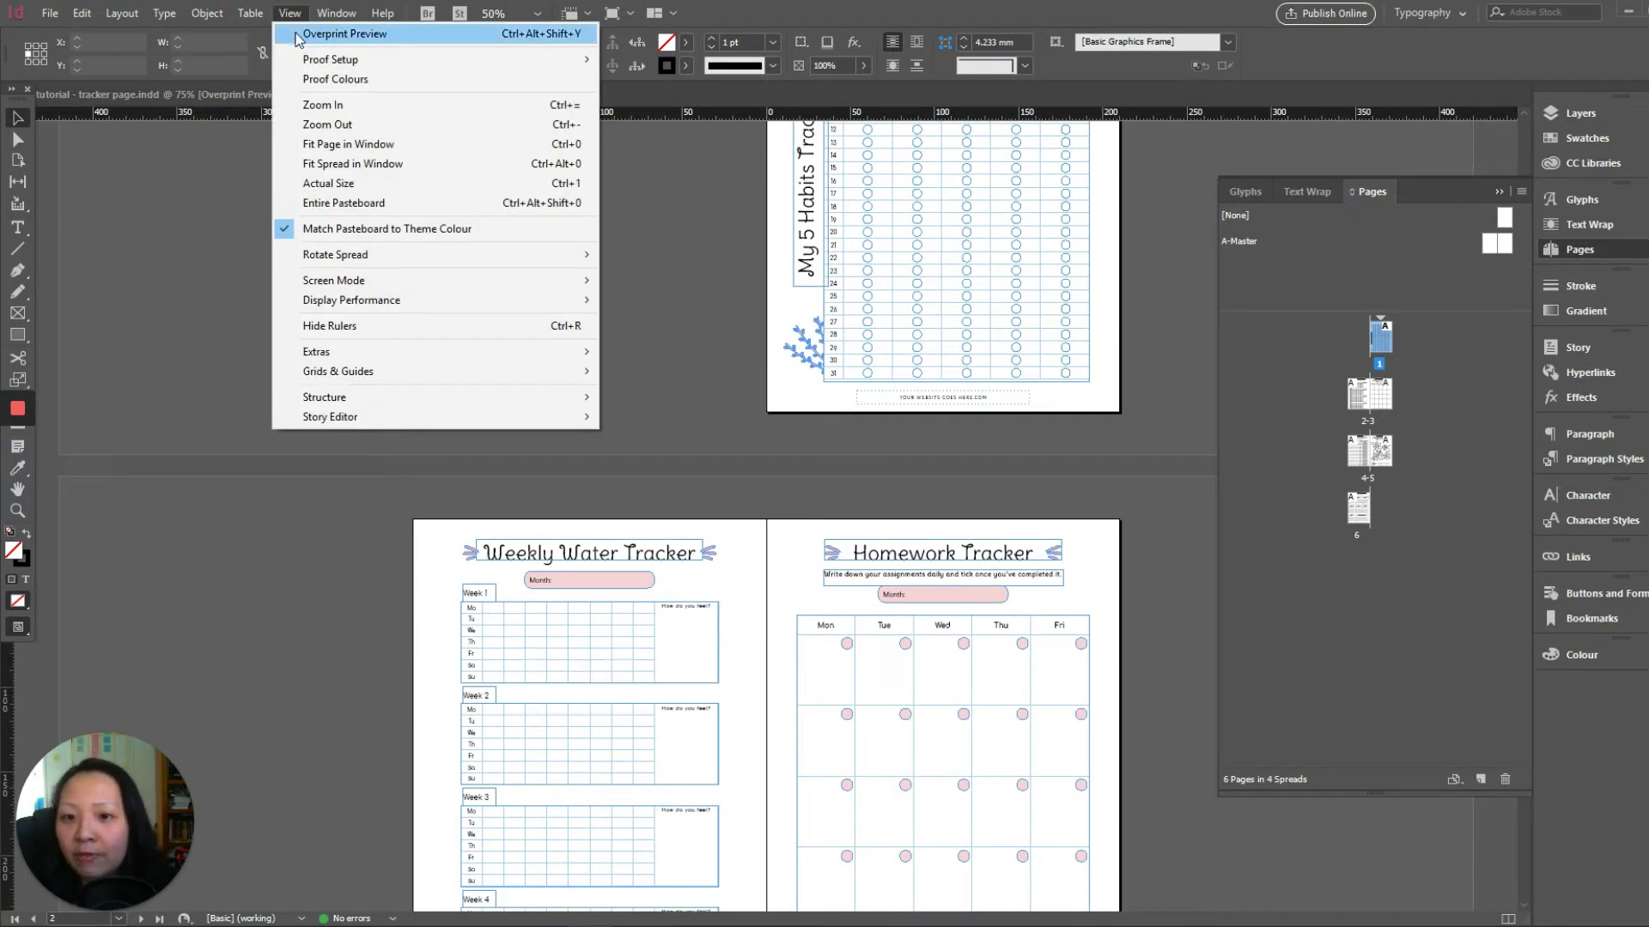
pyautogui.click(296, 34)
# Look through the template's tracker pages and examine the Weekly Gratitude Tracker page up close.
pyautogui.scroll(3, 983, 541)
pyautogui.scroll(-11, 981, 534)
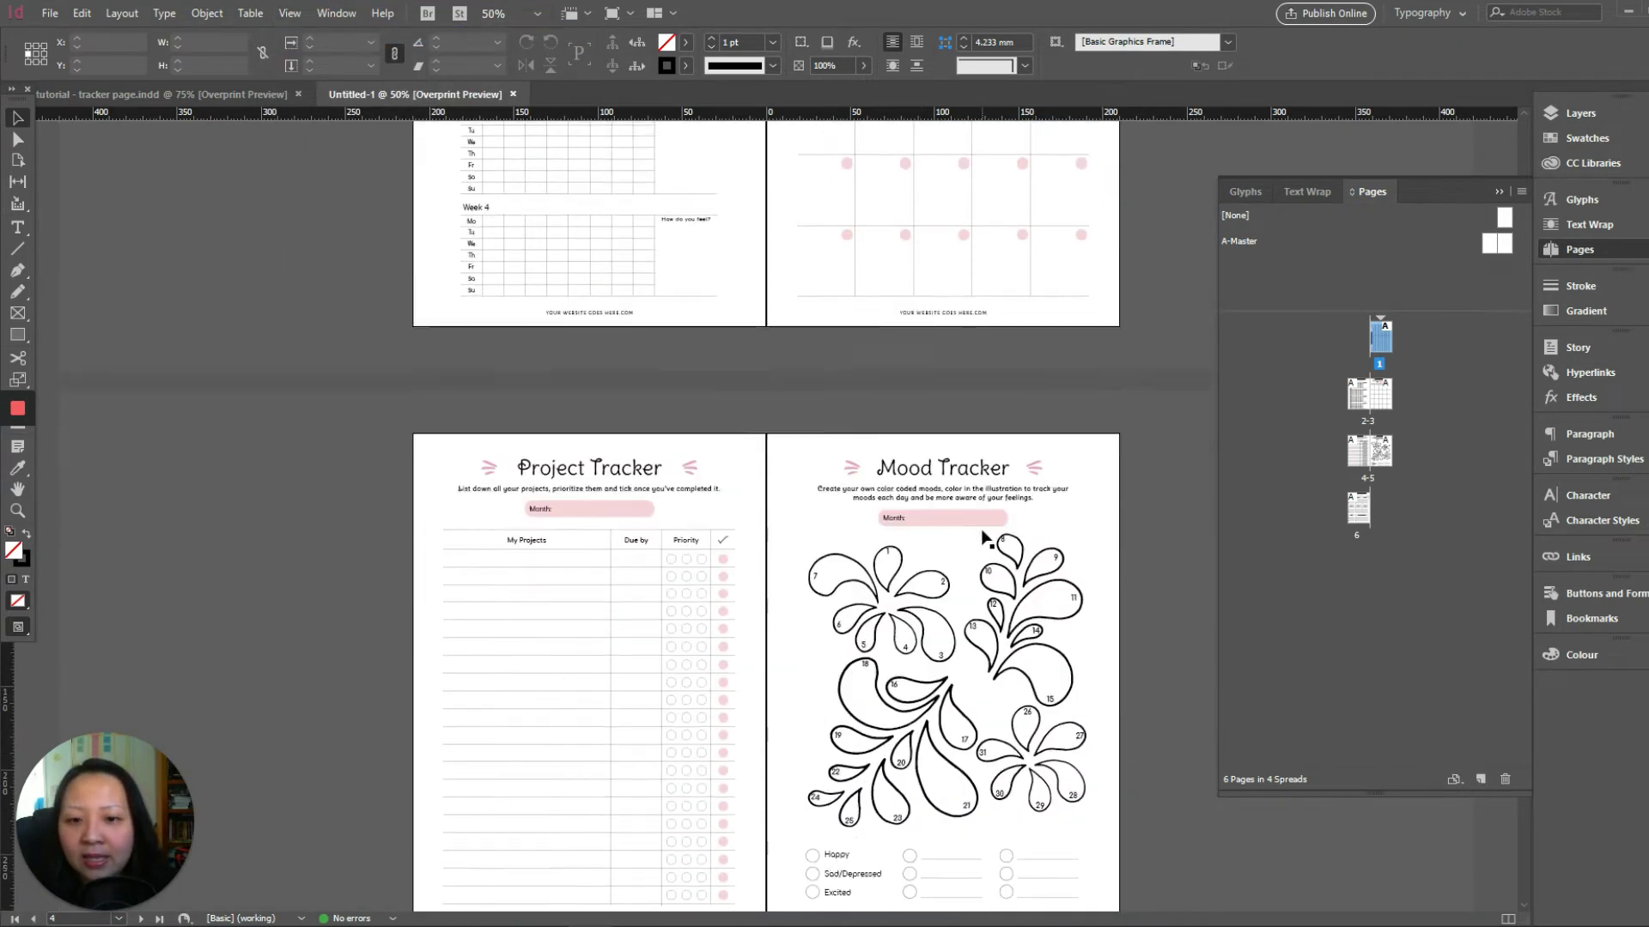
pyautogui.scroll(-6, 984, 538)
pyautogui.scroll(-2, 984, 538)
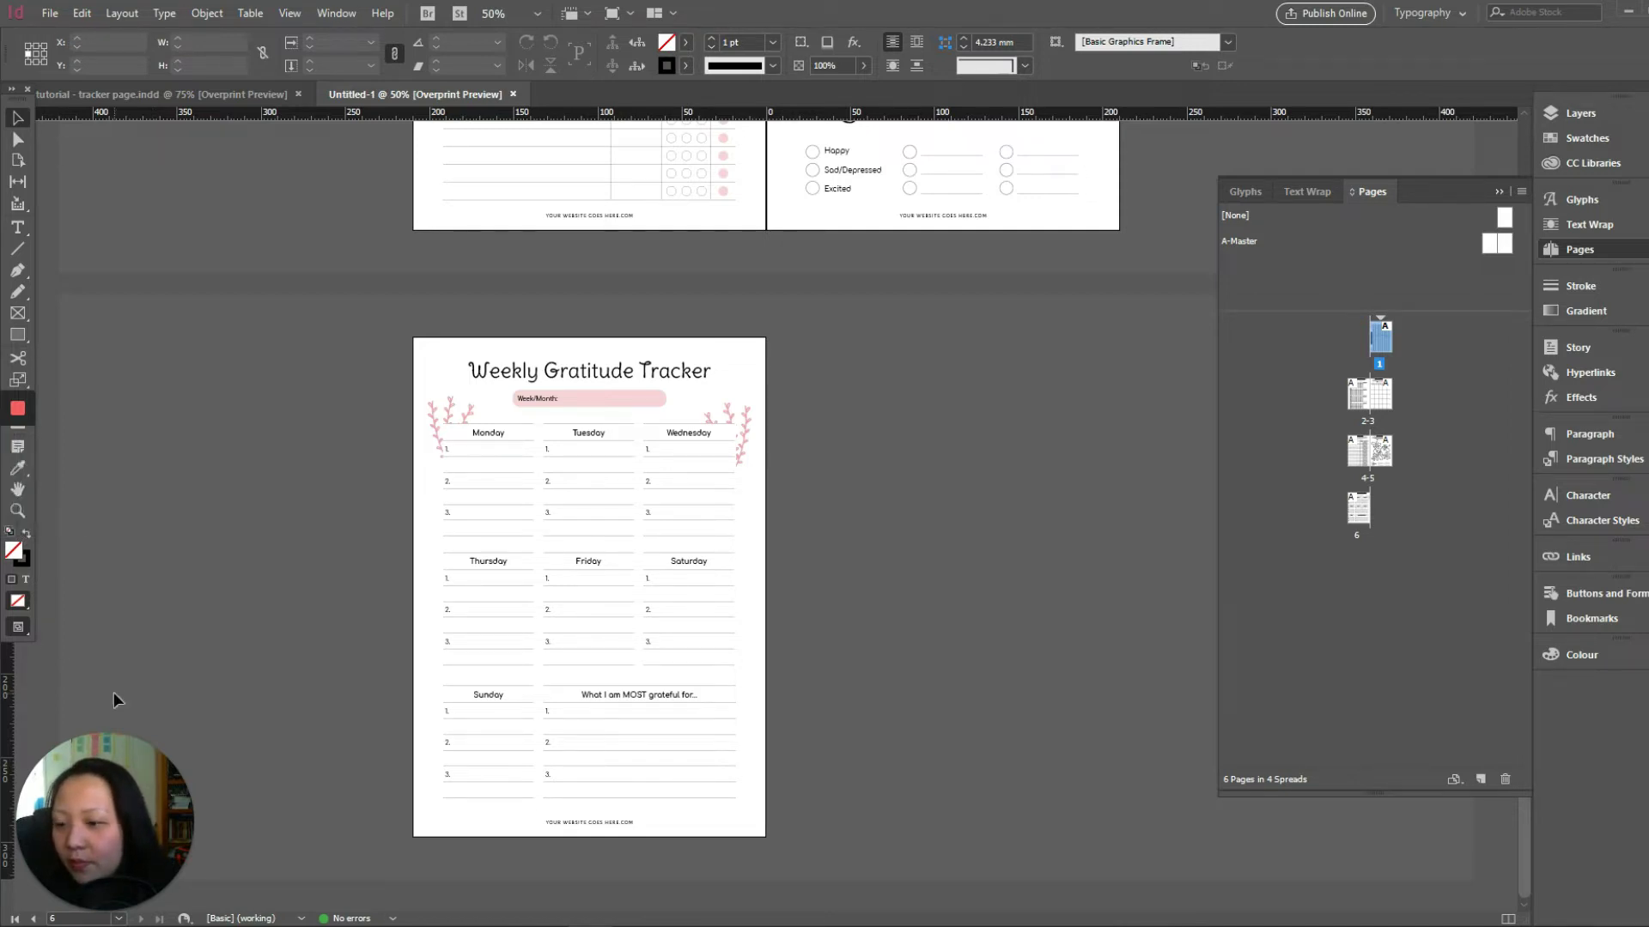
pyautogui.moveTo(12, 103); pyautogui.dragTo(12, 95)
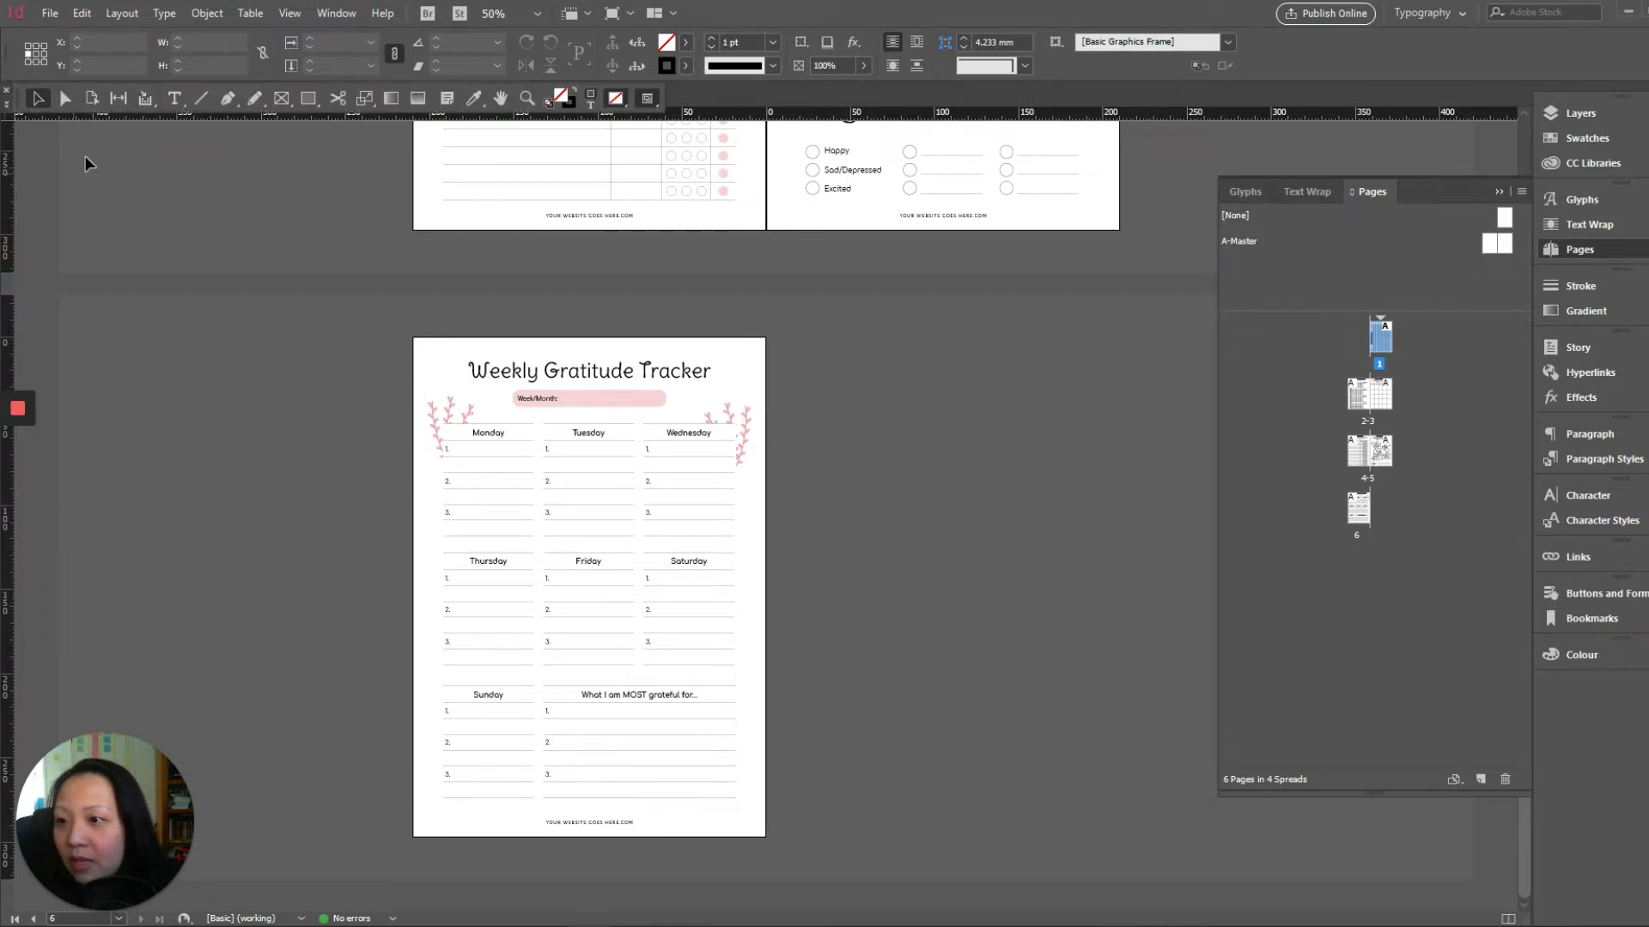
pyautogui.click(526, 98)
pyautogui.moveTo(400, 321); pyautogui.dragTo(835, 864)
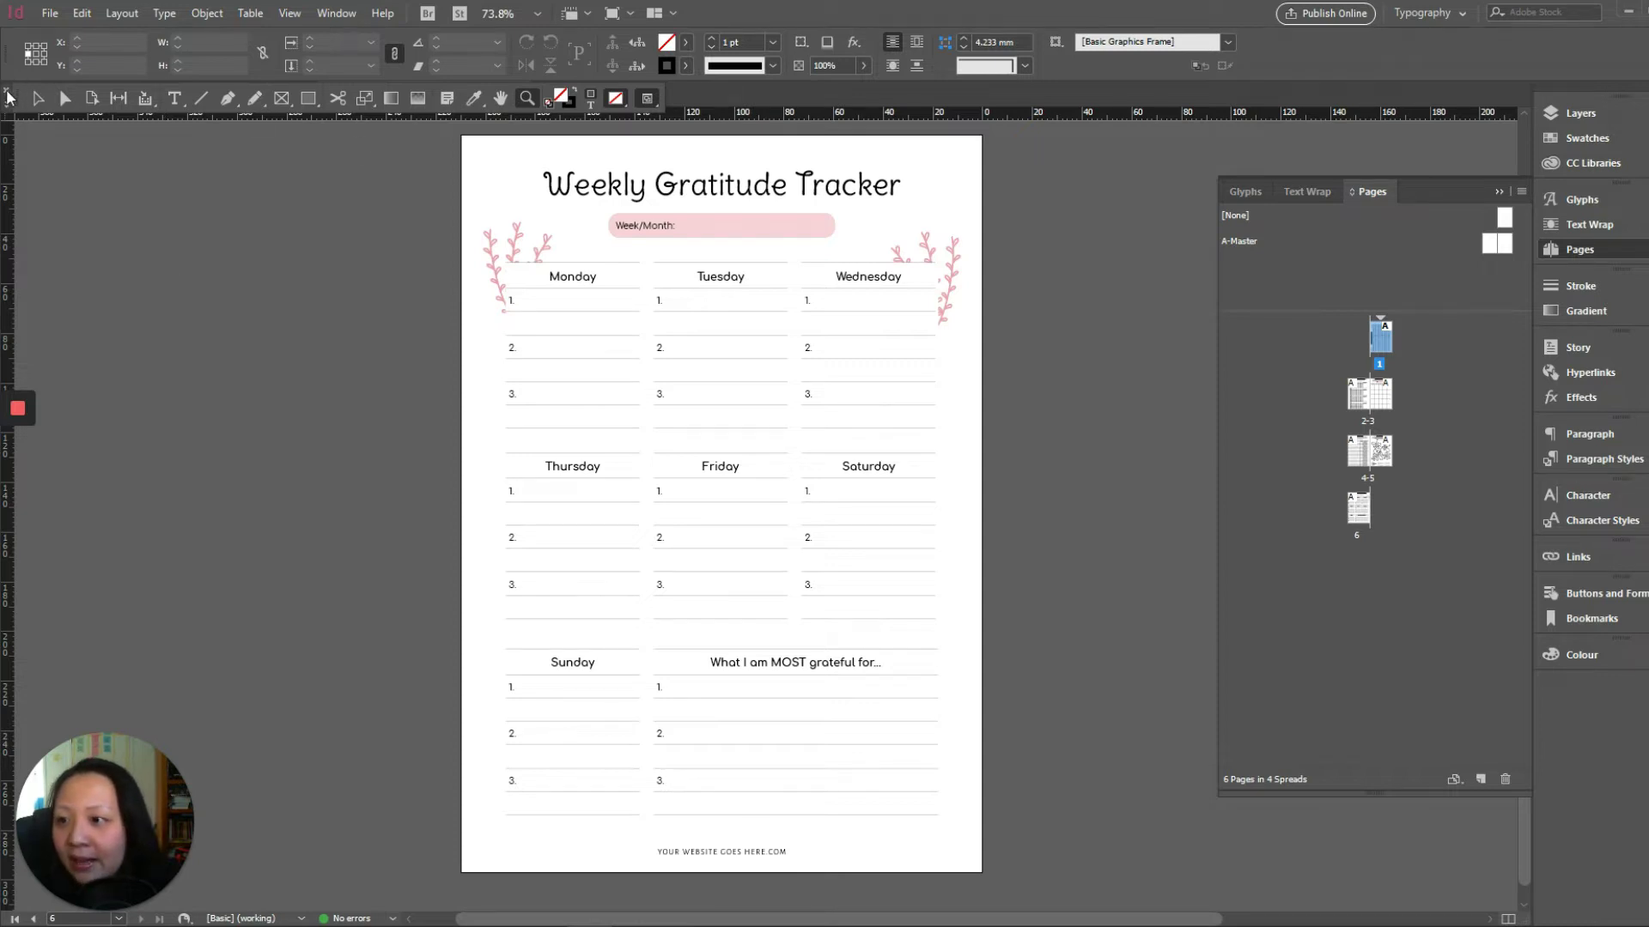
# Arrange the tools in two columns and delete both pink branch illustrations on the Weekly Gratitude Tracker page.
pyautogui.moveTo(5, 107); pyautogui.dragTo(44, 131)
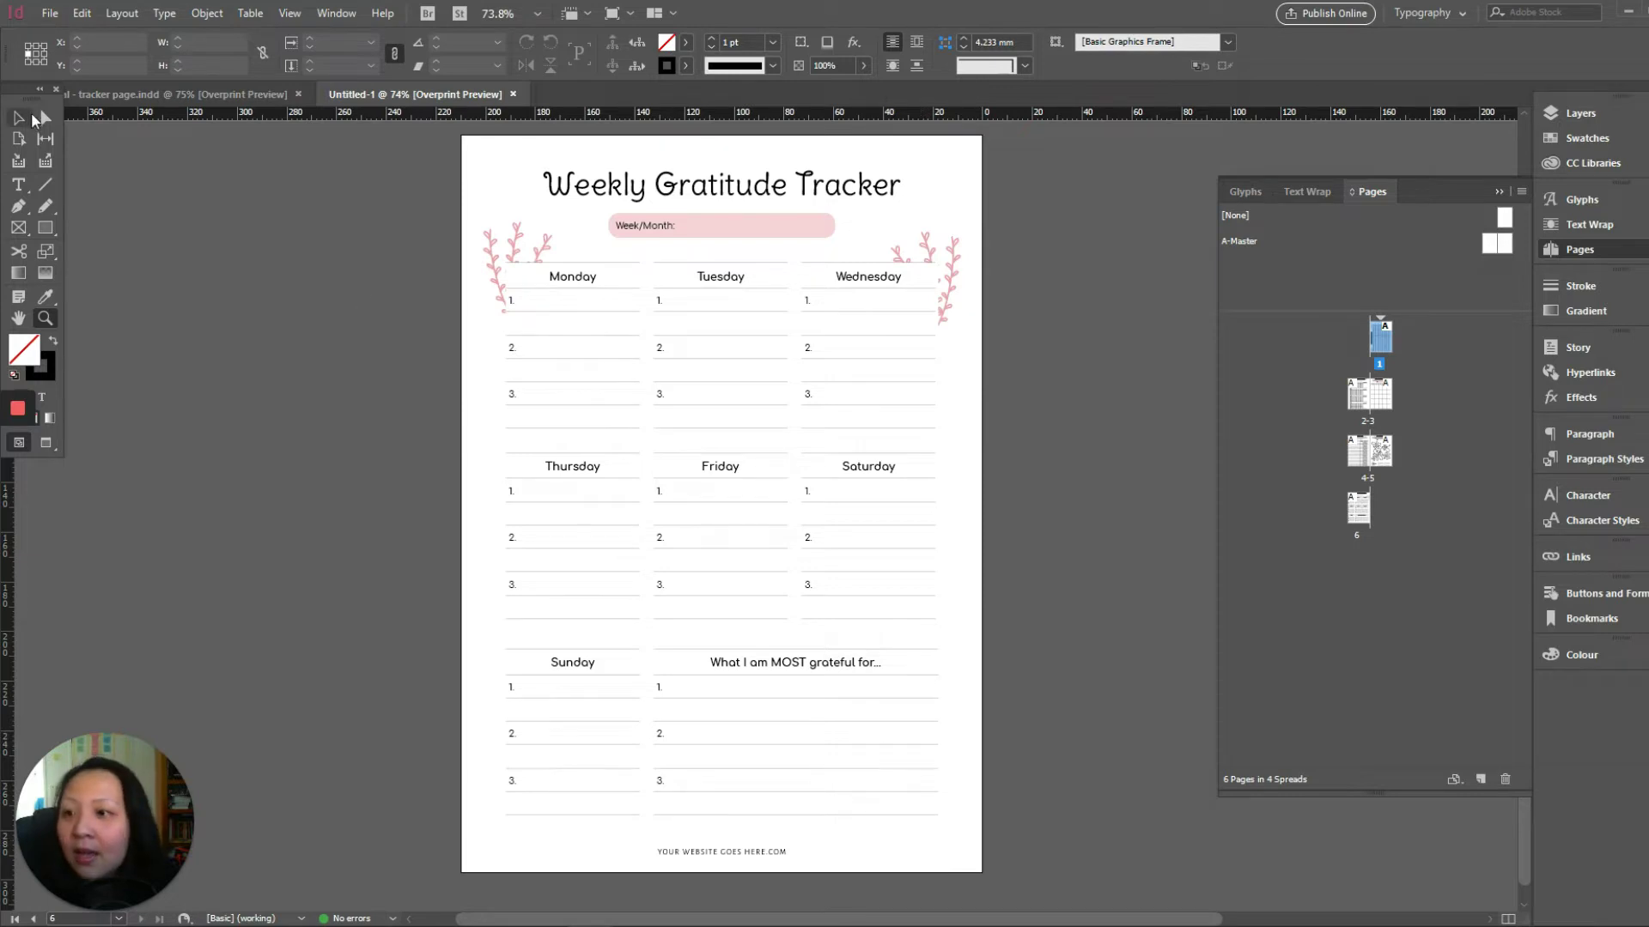
pyautogui.click(21, 118)
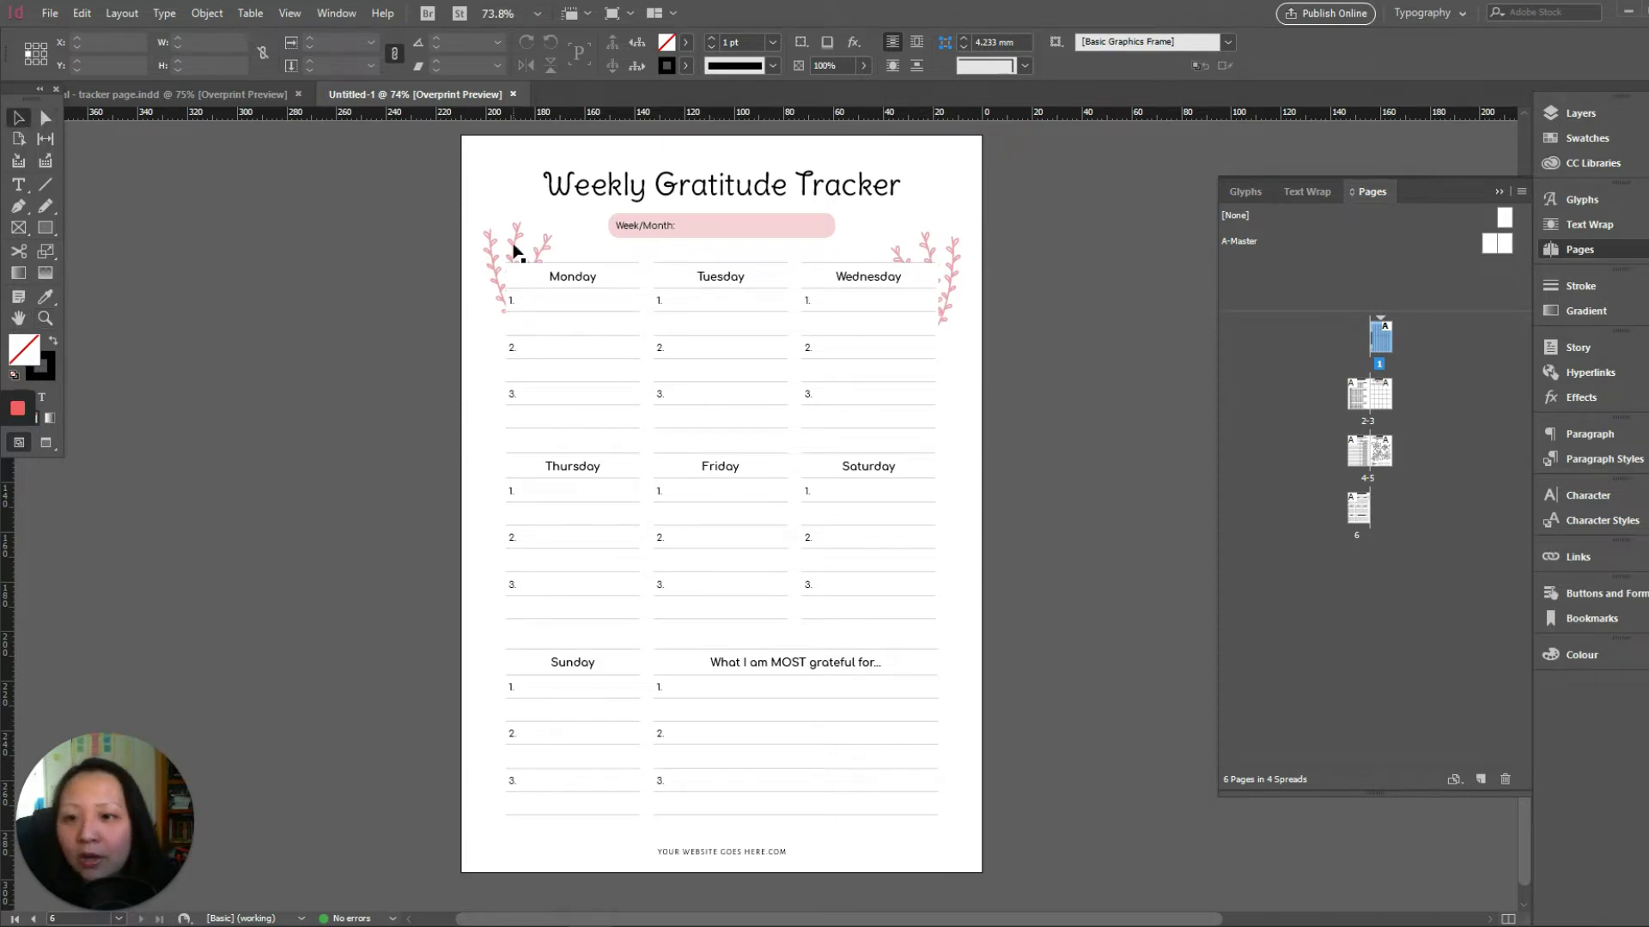
pyautogui.click(516, 250)
pyautogui.press('Delete')
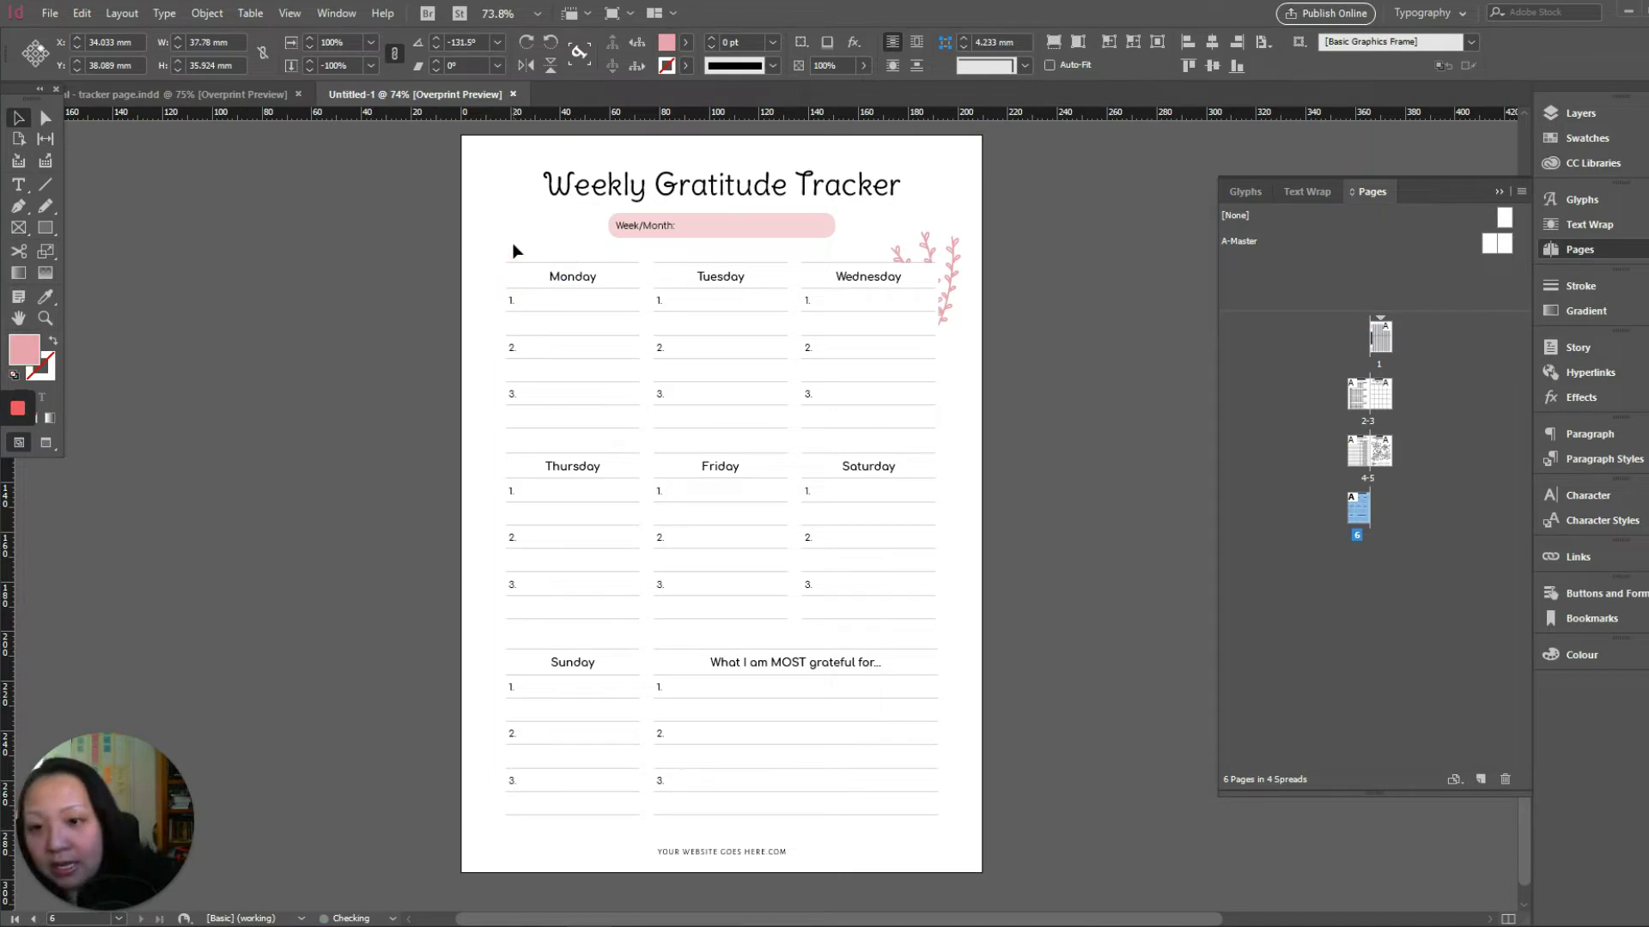
pyautogui.click(924, 252)
pyautogui.press('Delete')
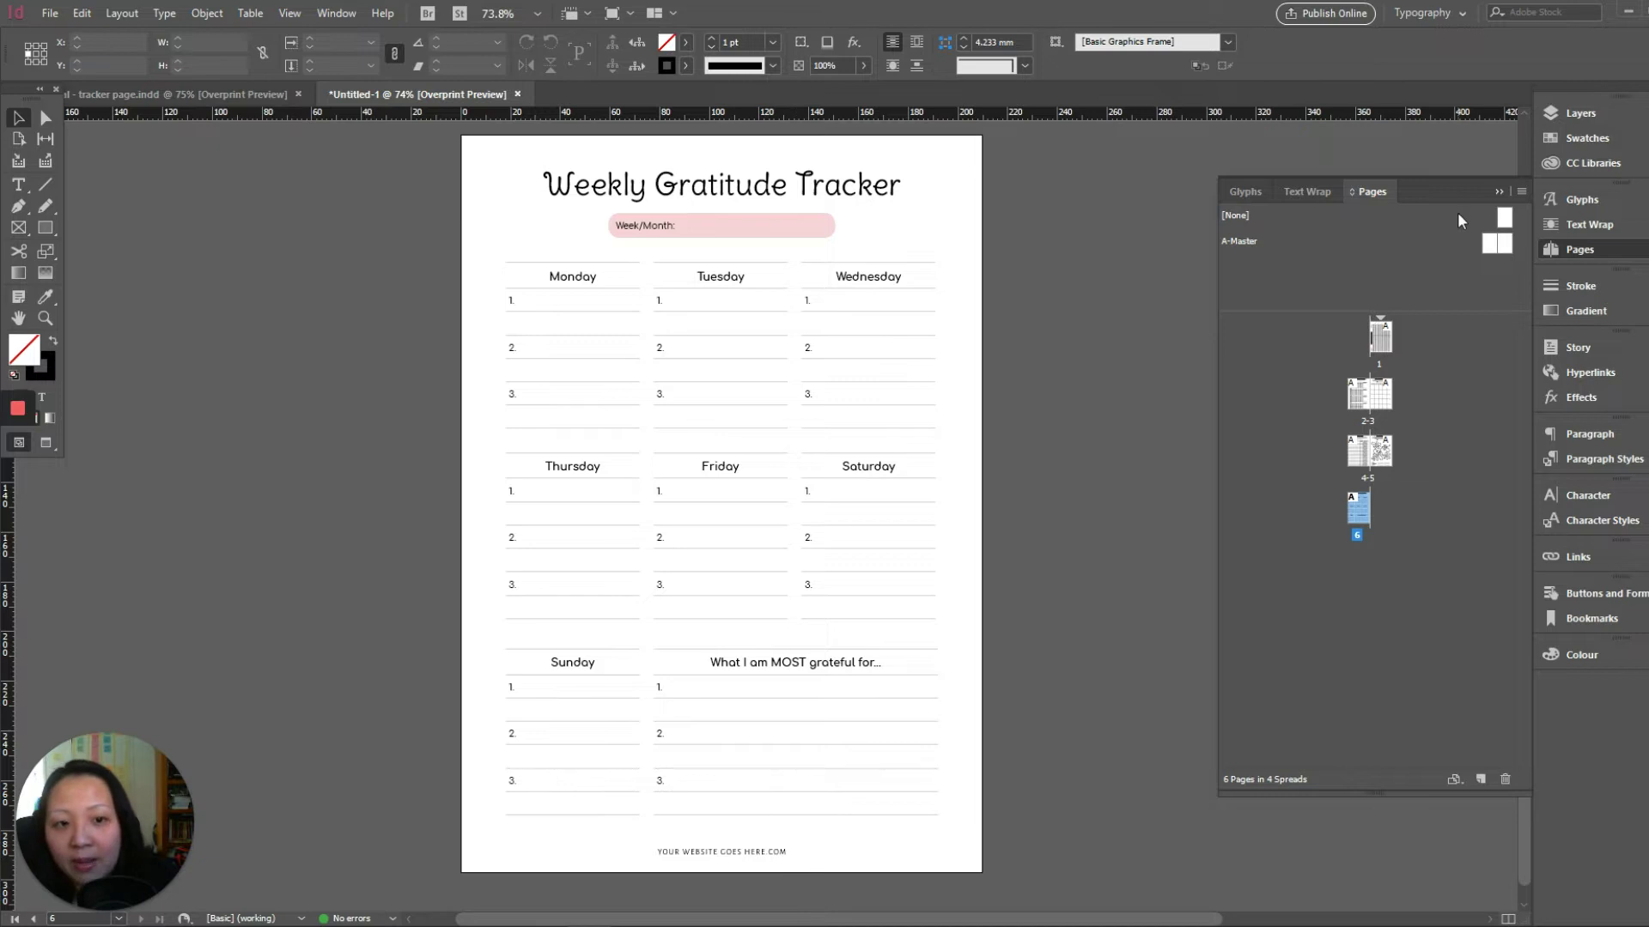
# On the left page of A-Master, replace the website placeholder at the foot with JANICEDESIGNS.CO.
pyautogui.doubleClick(1489, 245)
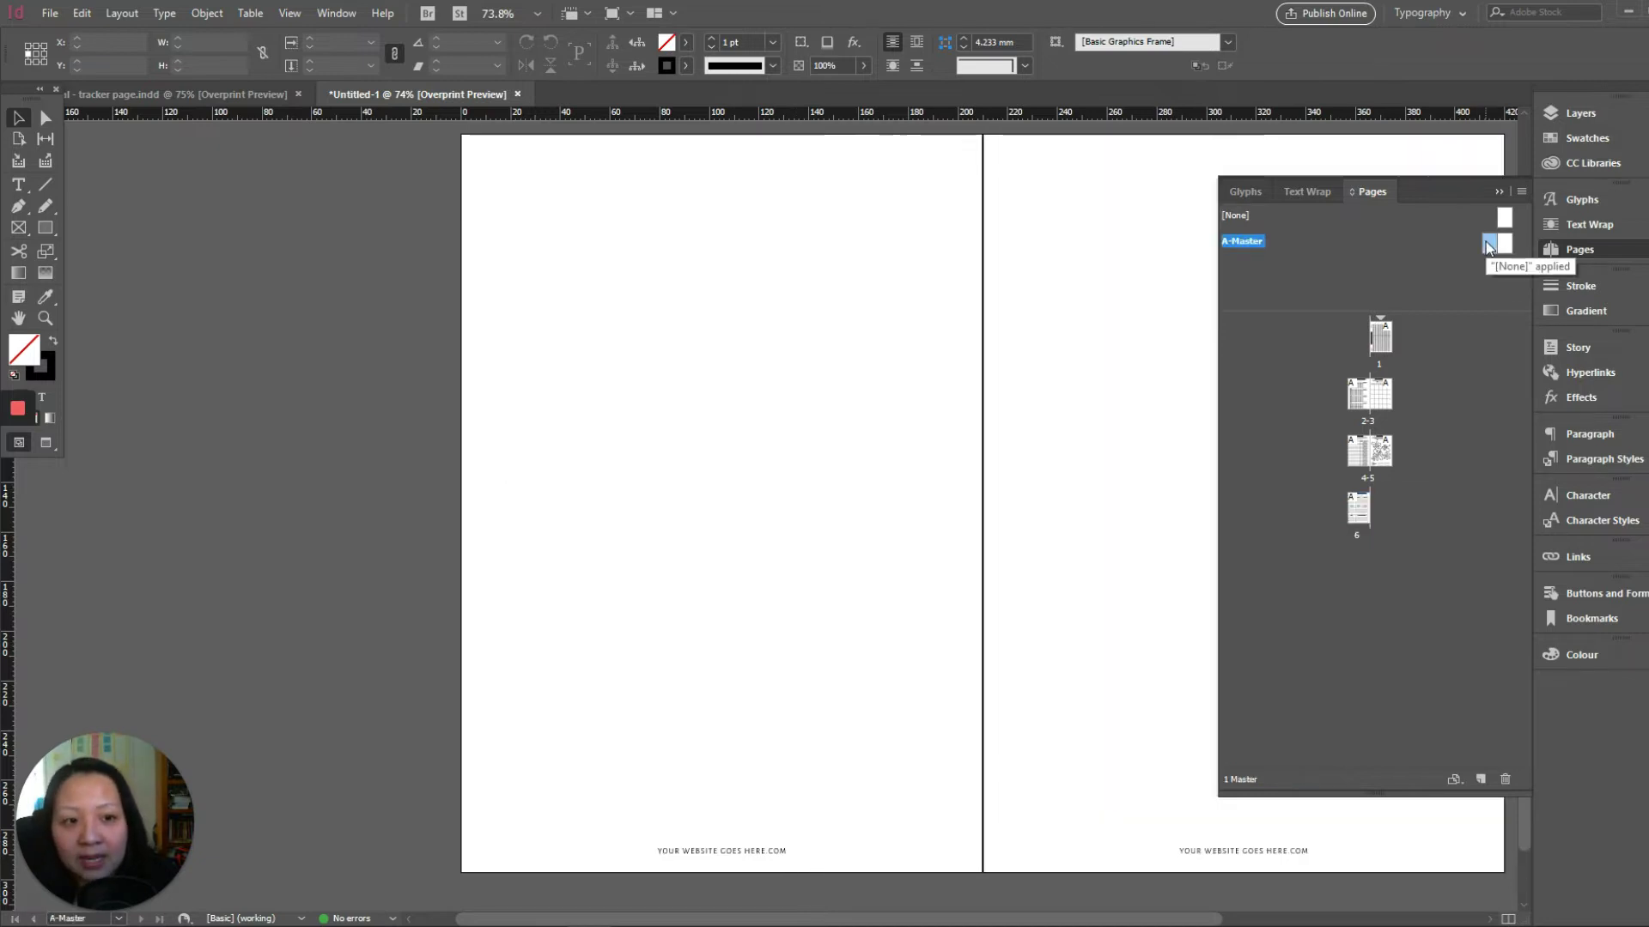
pyautogui.click(757, 855)
pyautogui.doubleClick(756, 851)
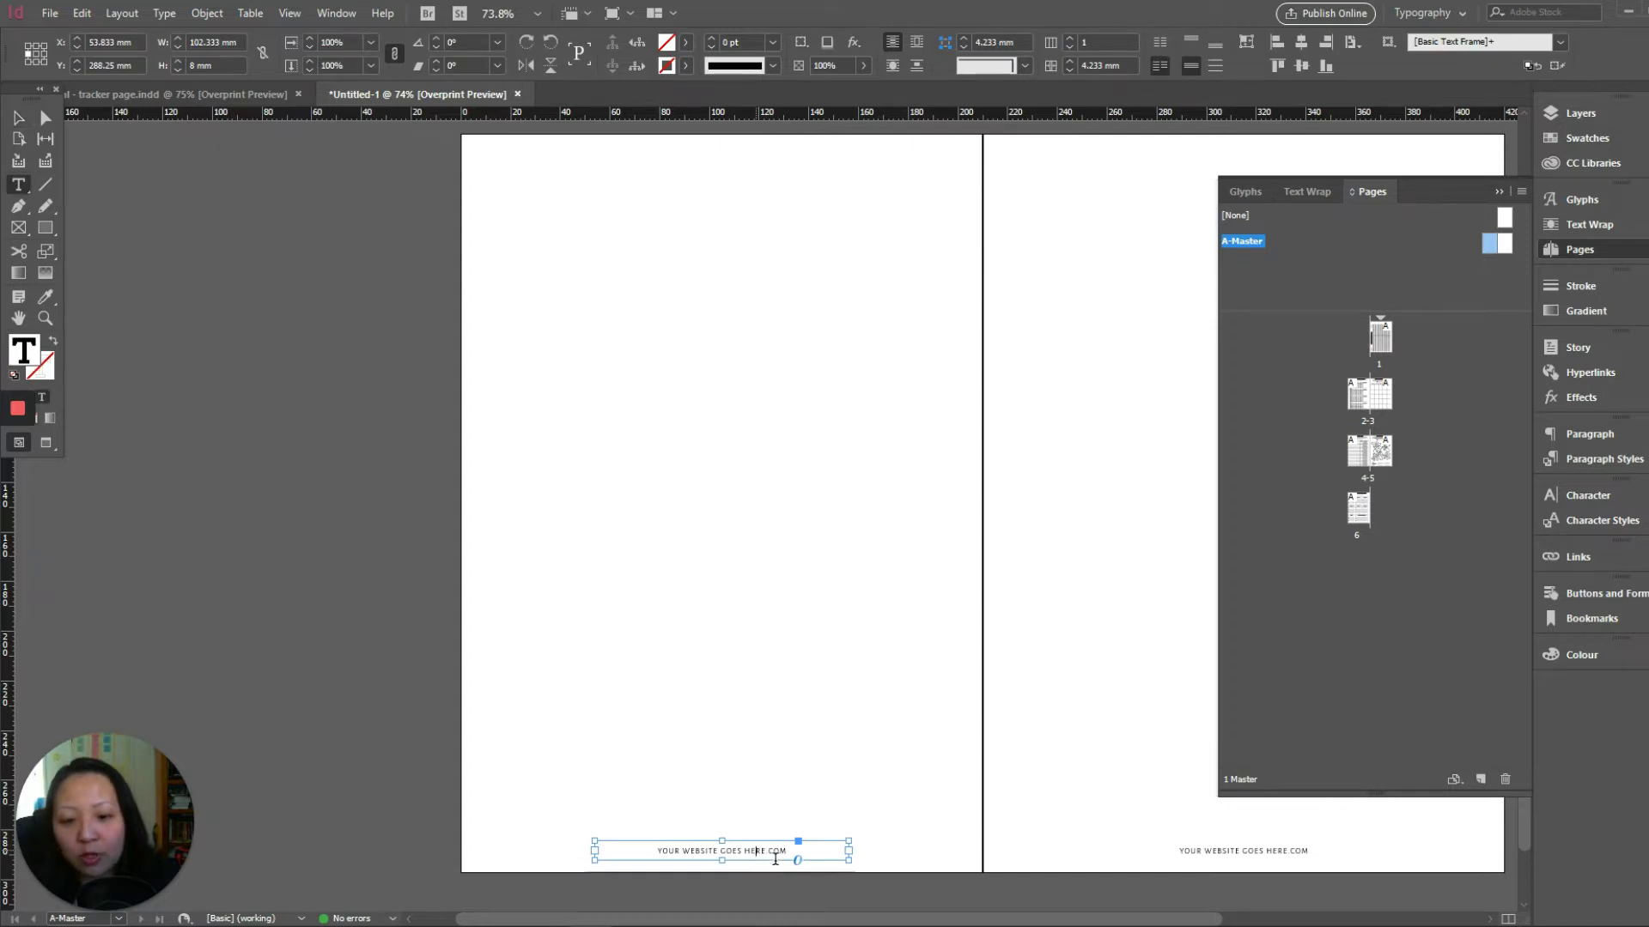
pyautogui.moveTo(786, 852); pyautogui.dragTo(644, 841)
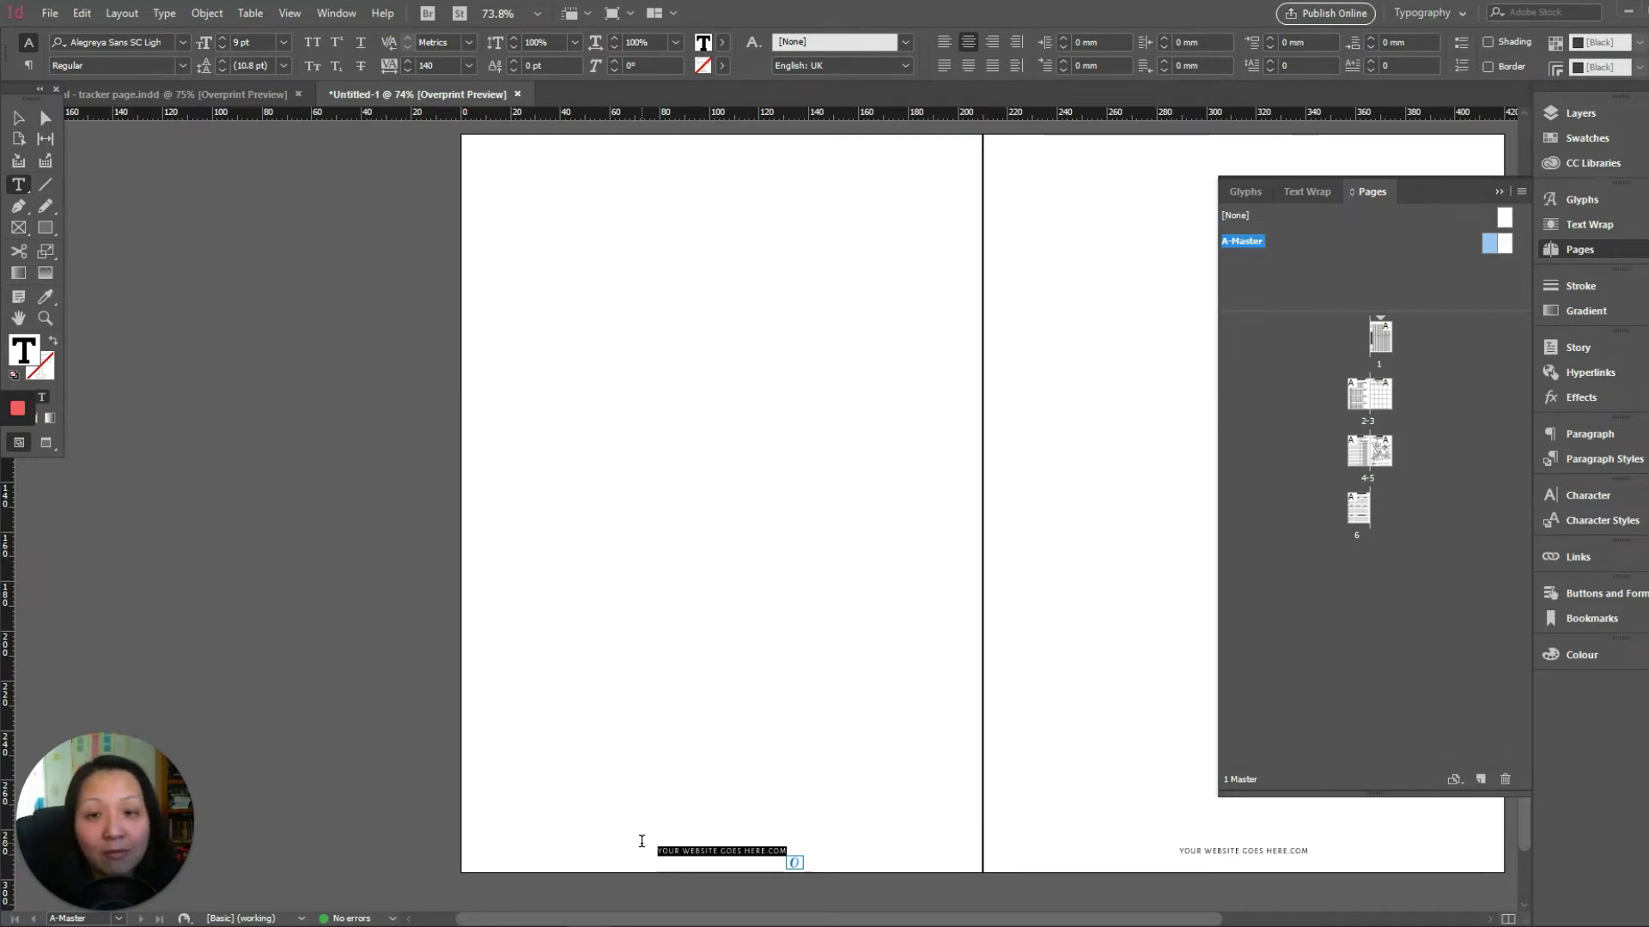
pyautogui.write('JA')
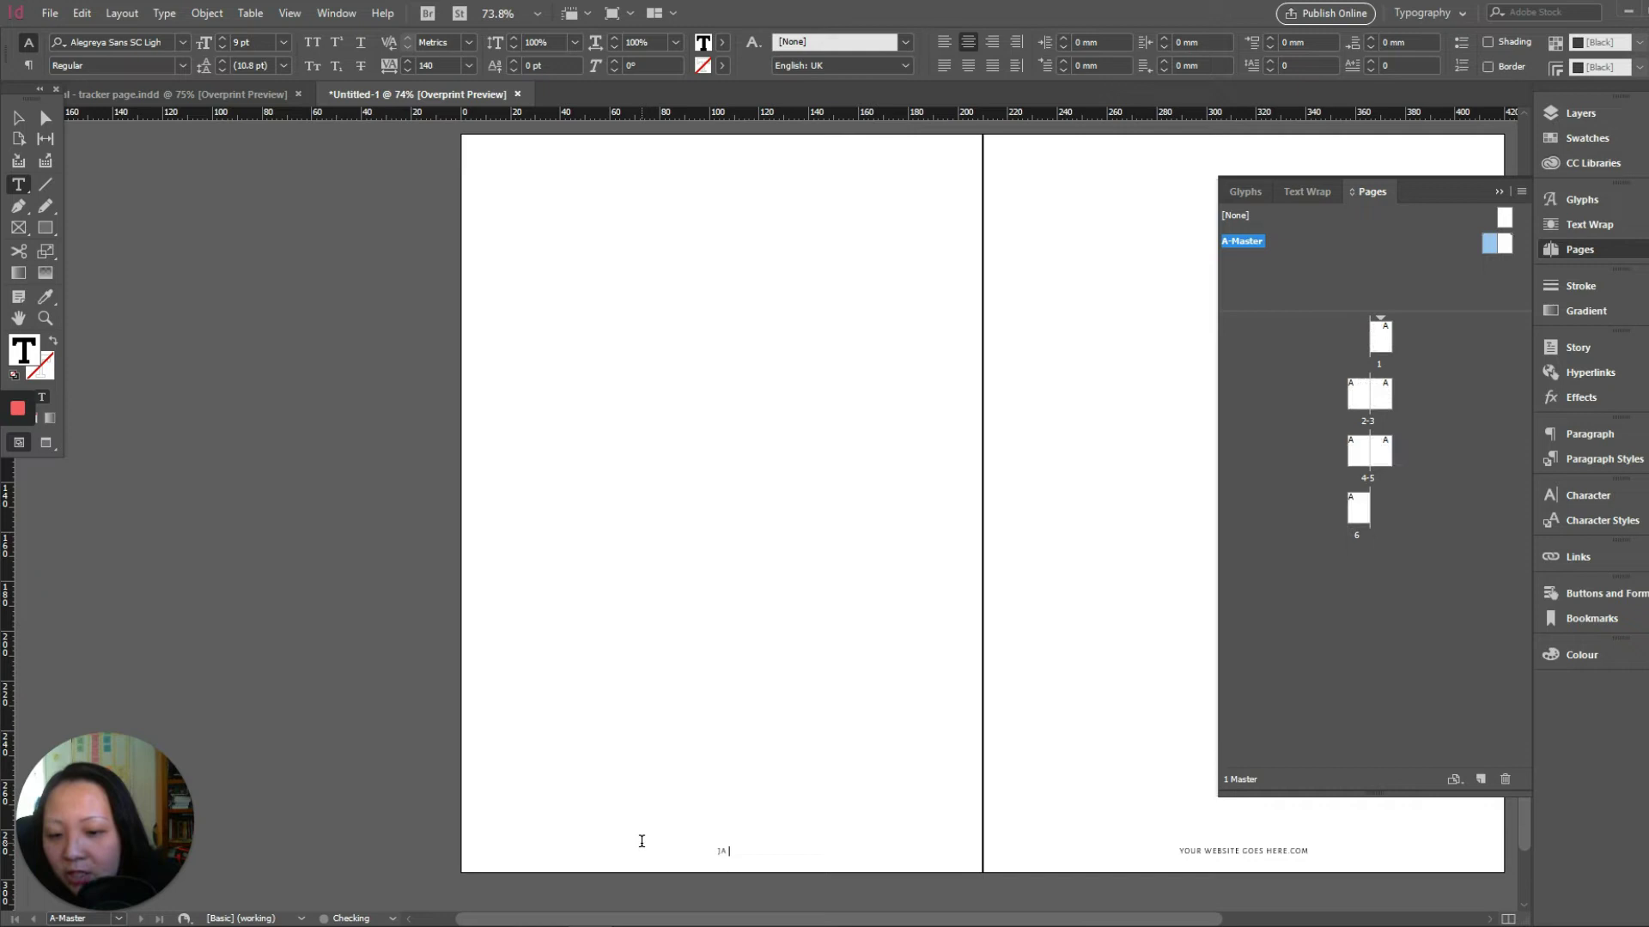
pyautogui.write('NICEDE')
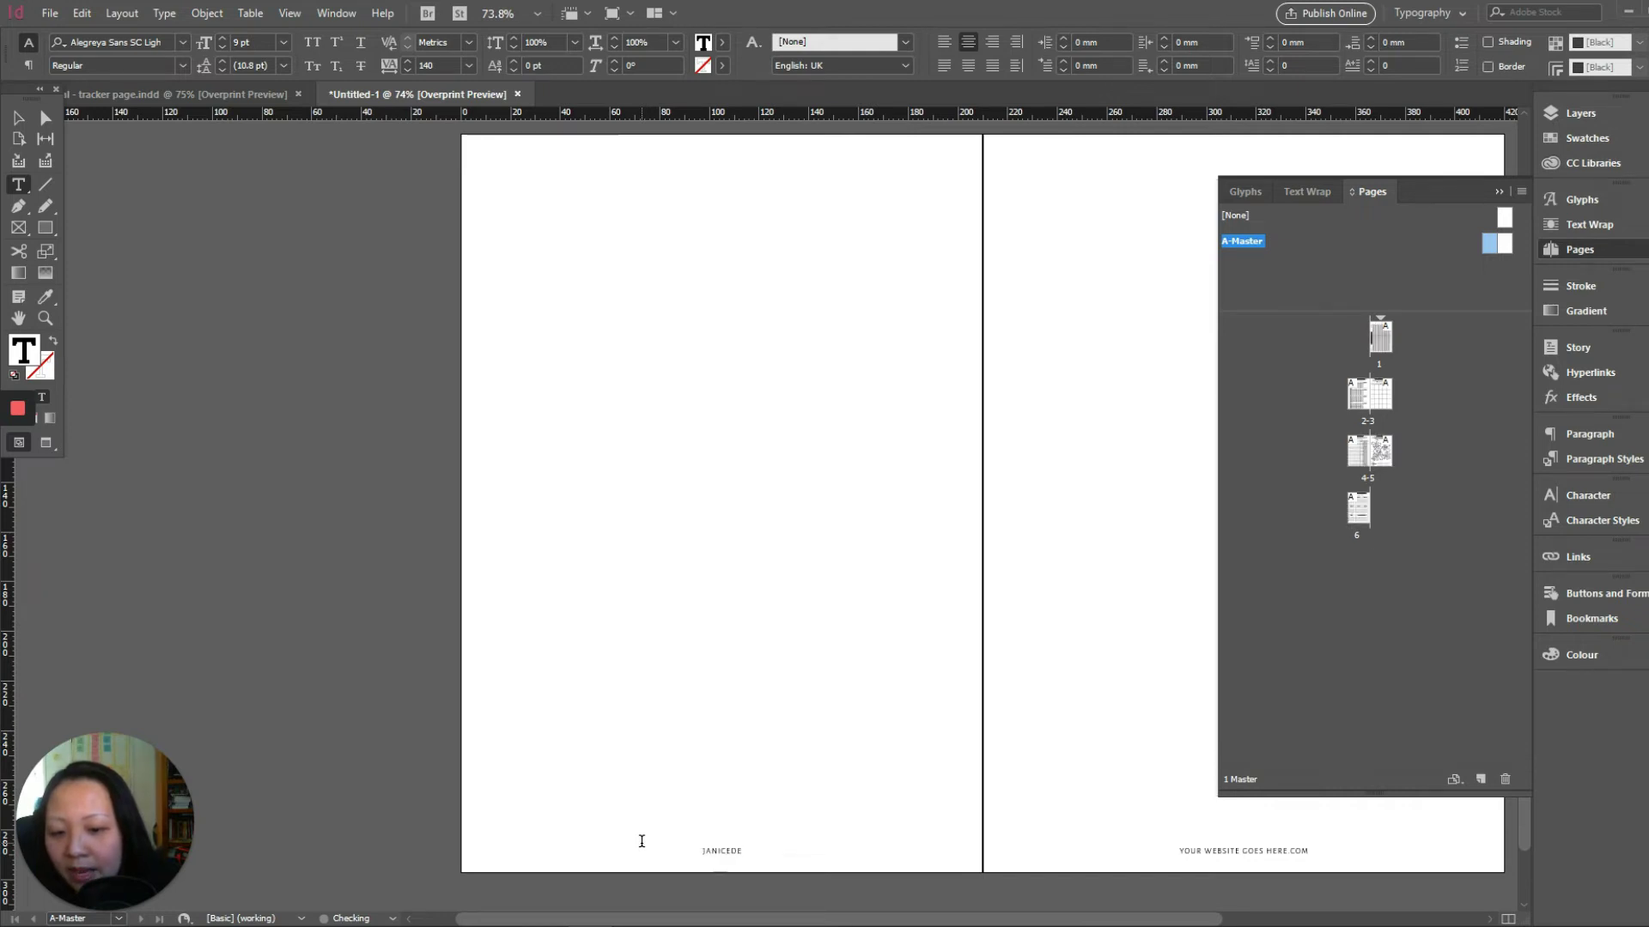
pyautogui.write('SIGNS.CO')
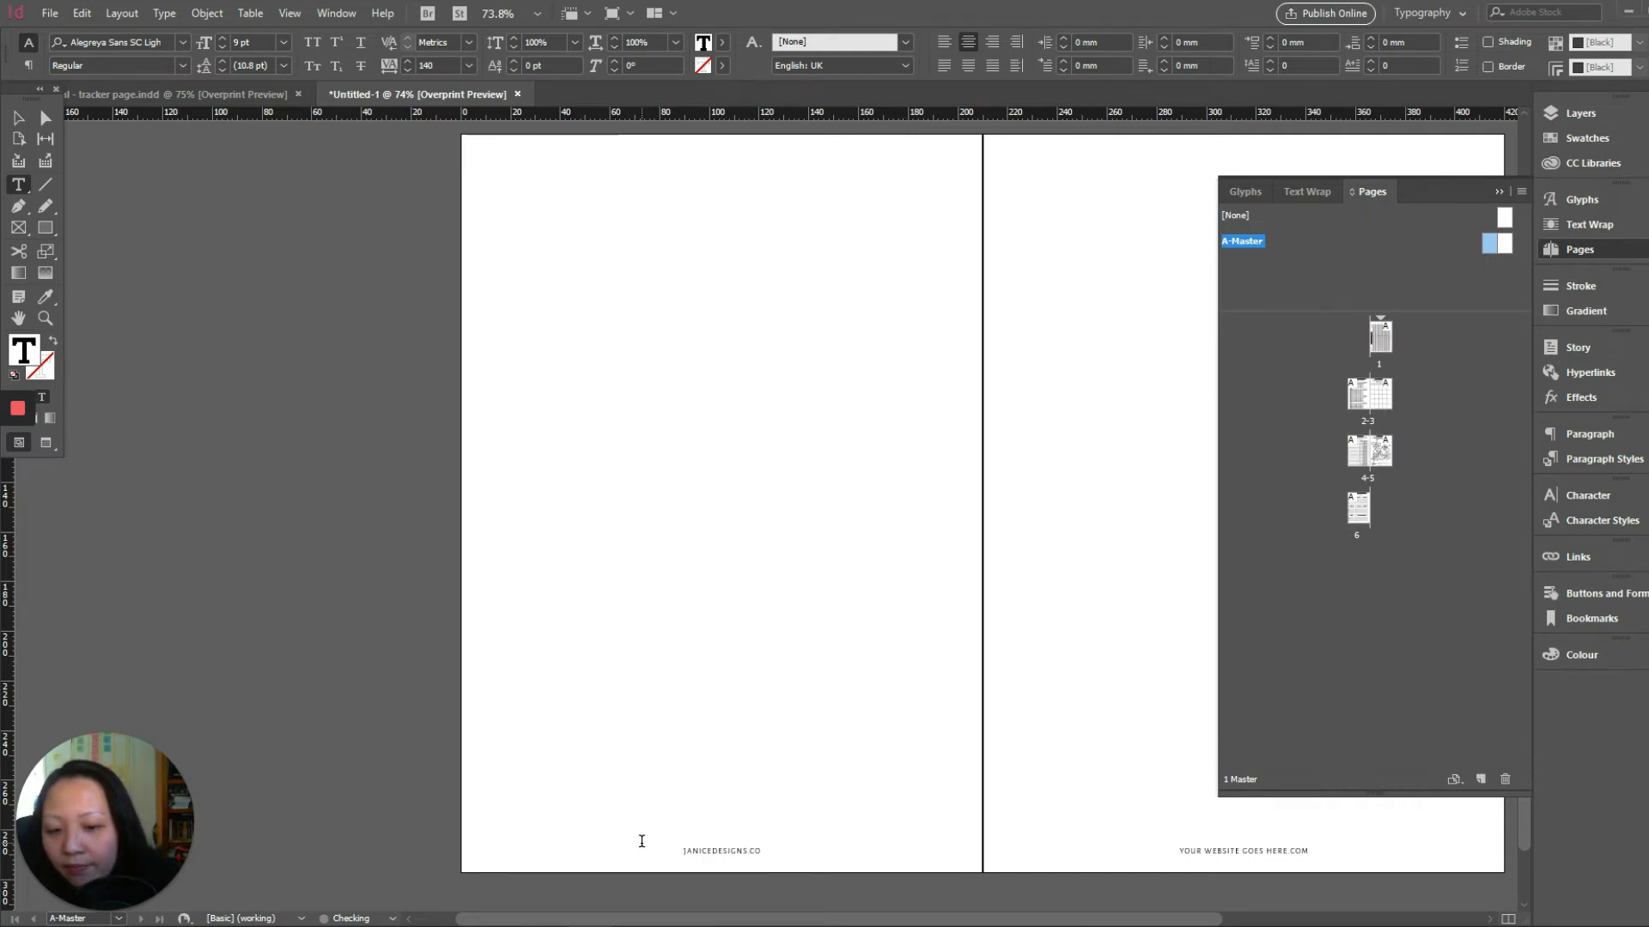
# Set the tracking of the JANICEDESIGNS.CO text to 440 and compare it with the finished tracker document.
pyautogui.hotkey('ctrl', 'a')
pyautogui.click(173, 99)
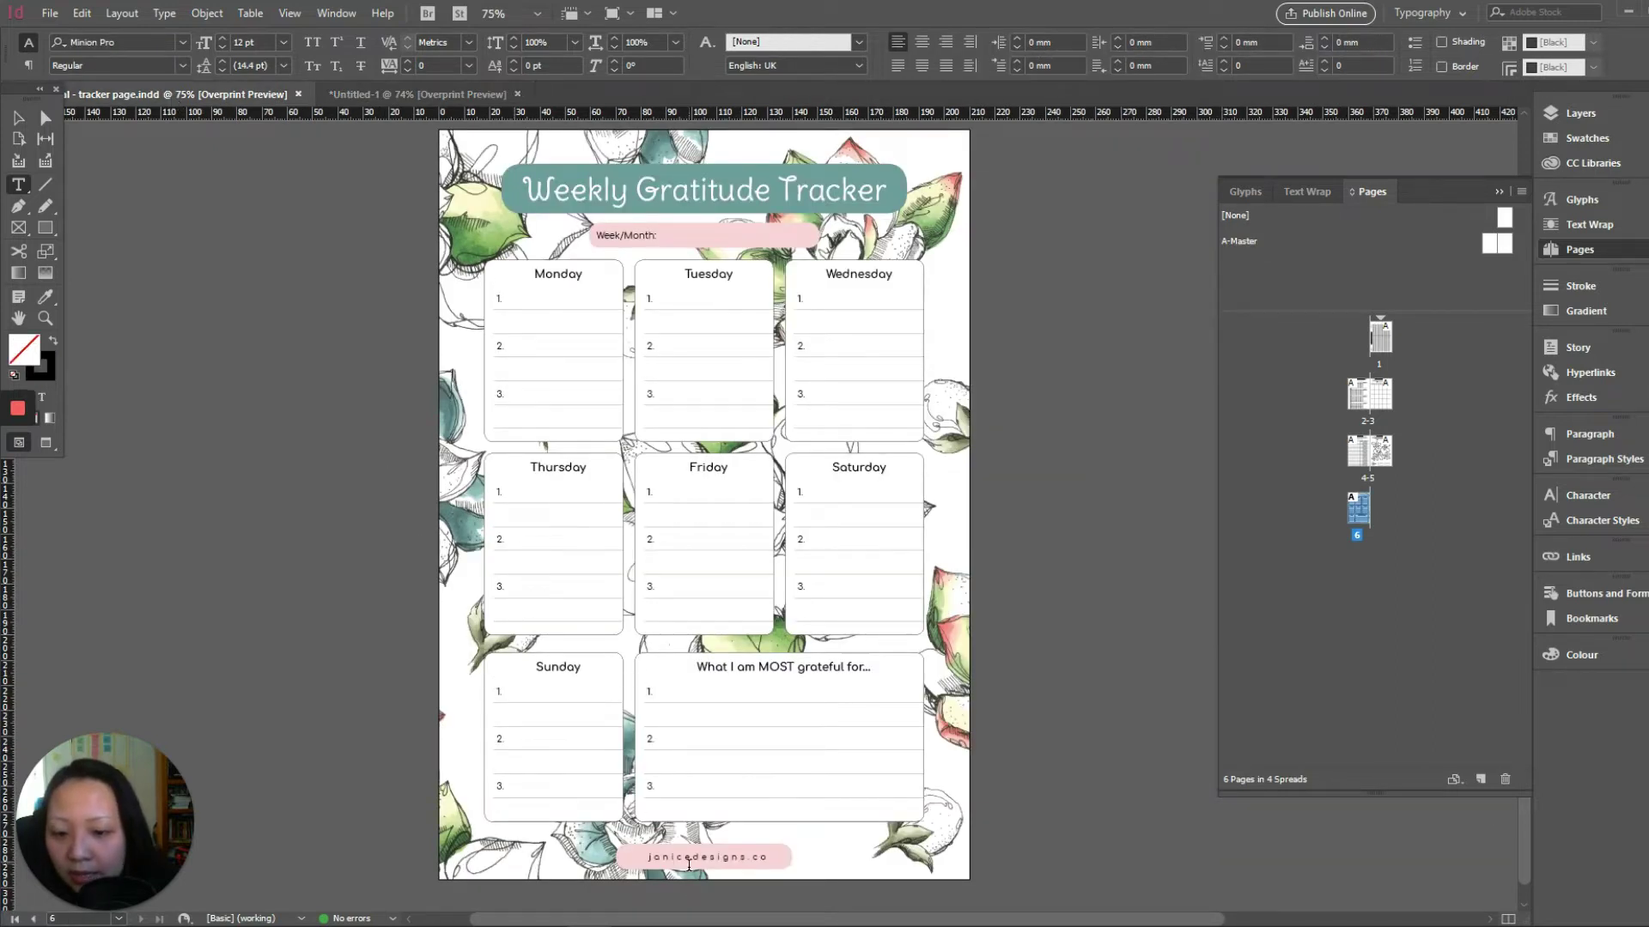
pyautogui.click(418, 95)
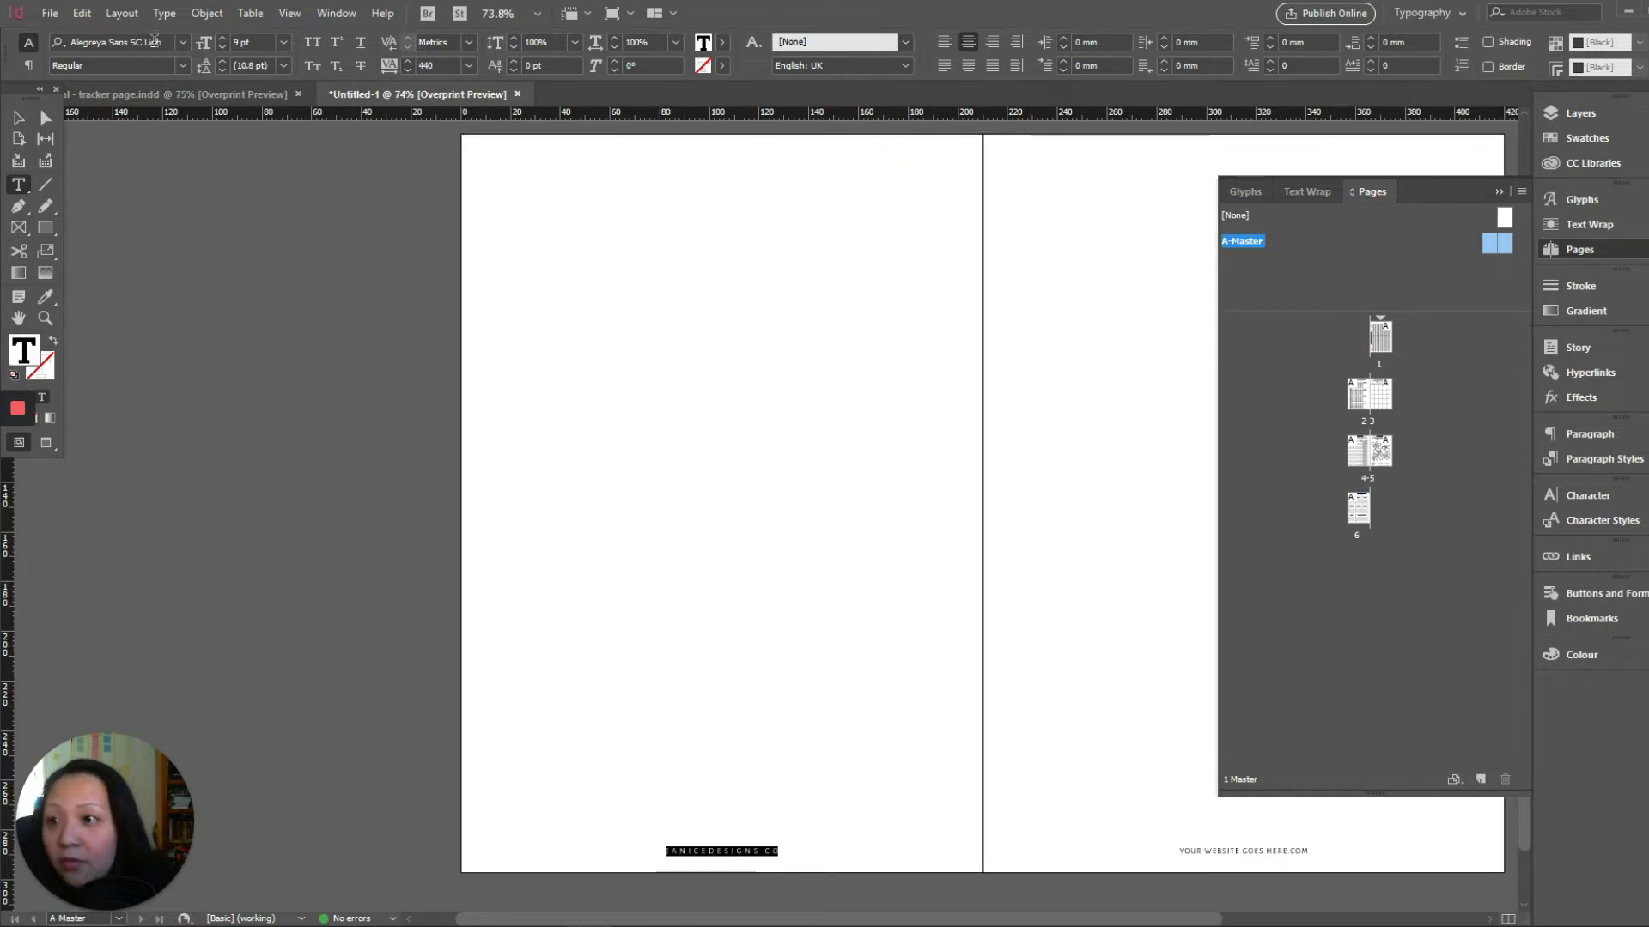
# Change the font of the JANICEDESIGNS.CO text to Comfortaa Bold.
pyautogui.click(121, 42)
pyautogui.write('COMF')
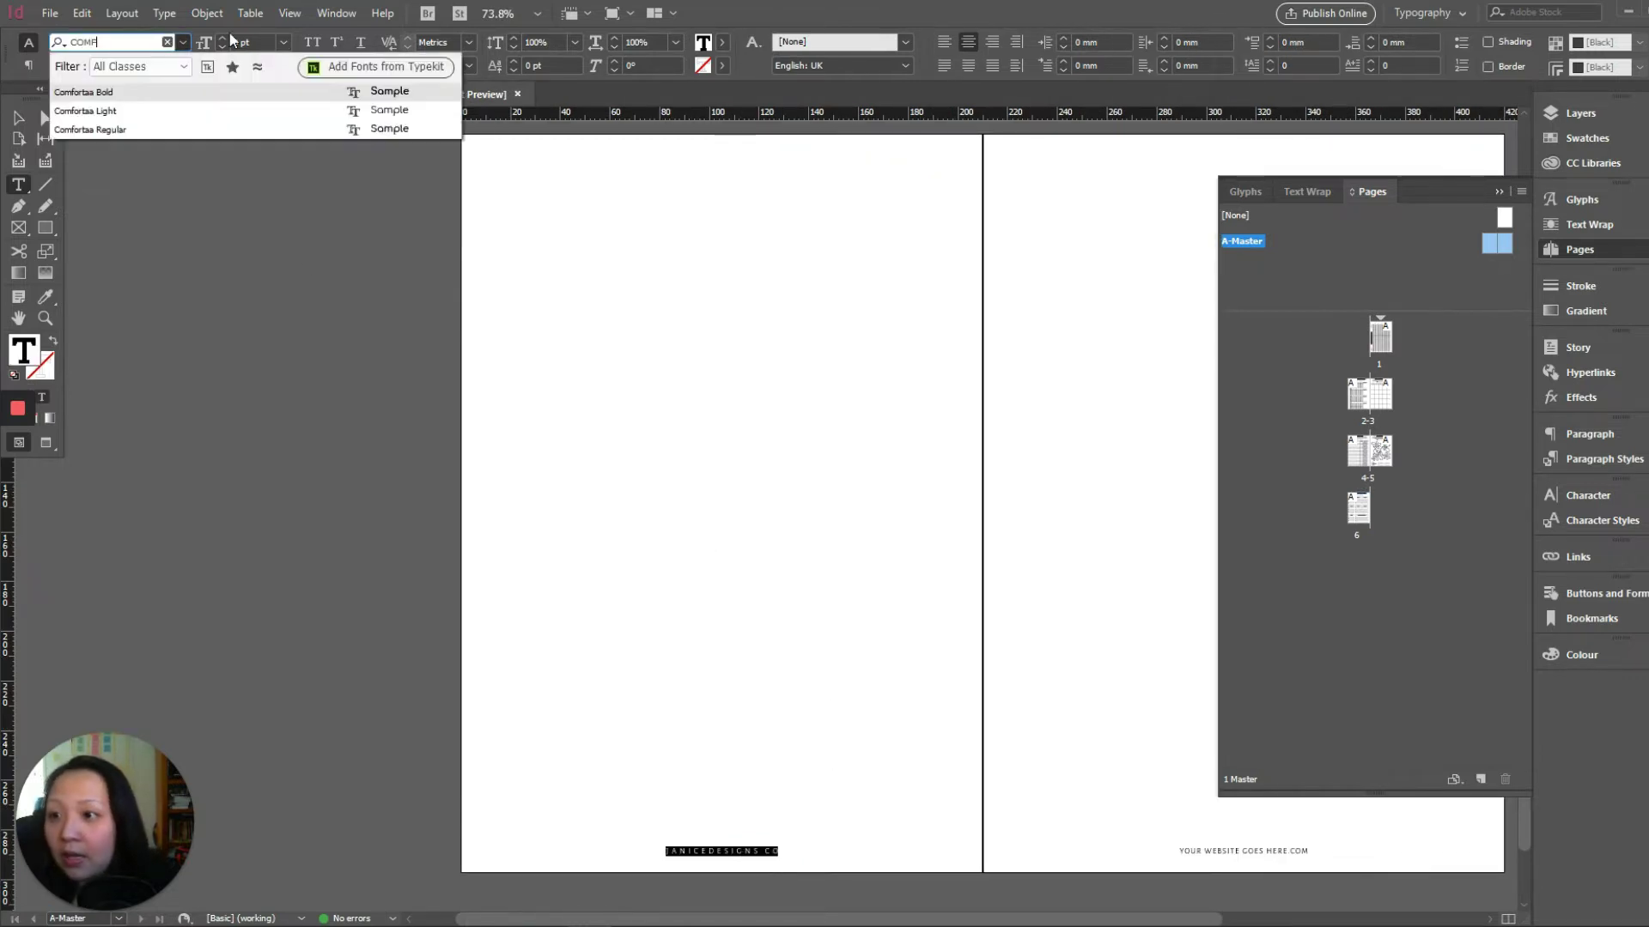
pyautogui.write('ORTAA')
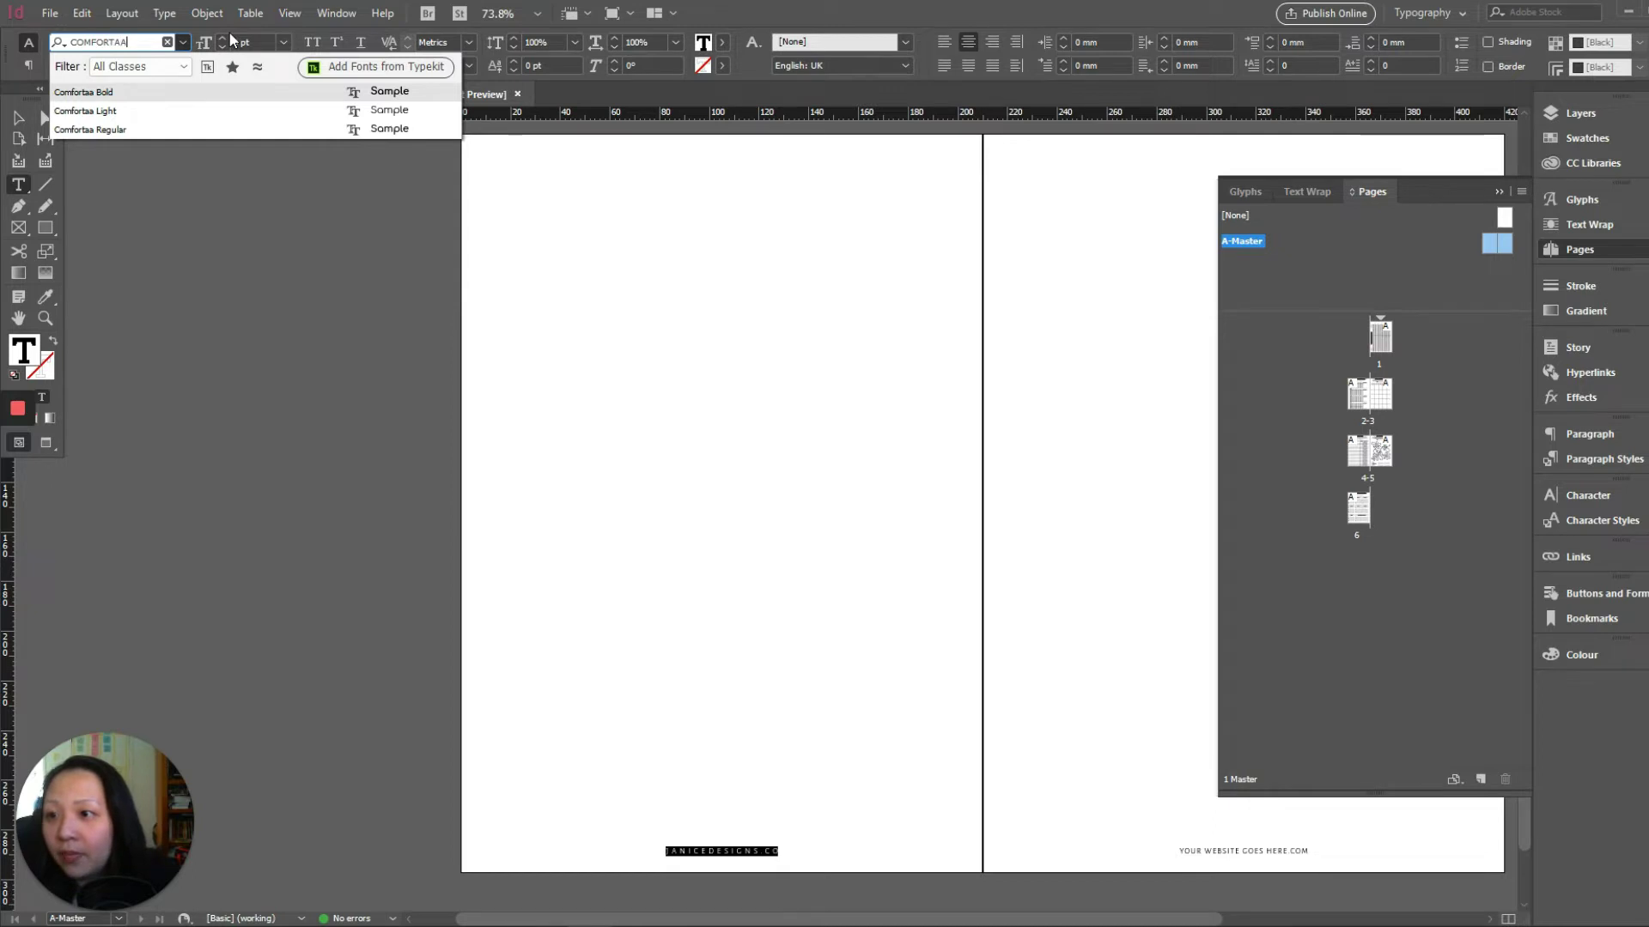
pyautogui.press('Return')
pyautogui.press('Escape')
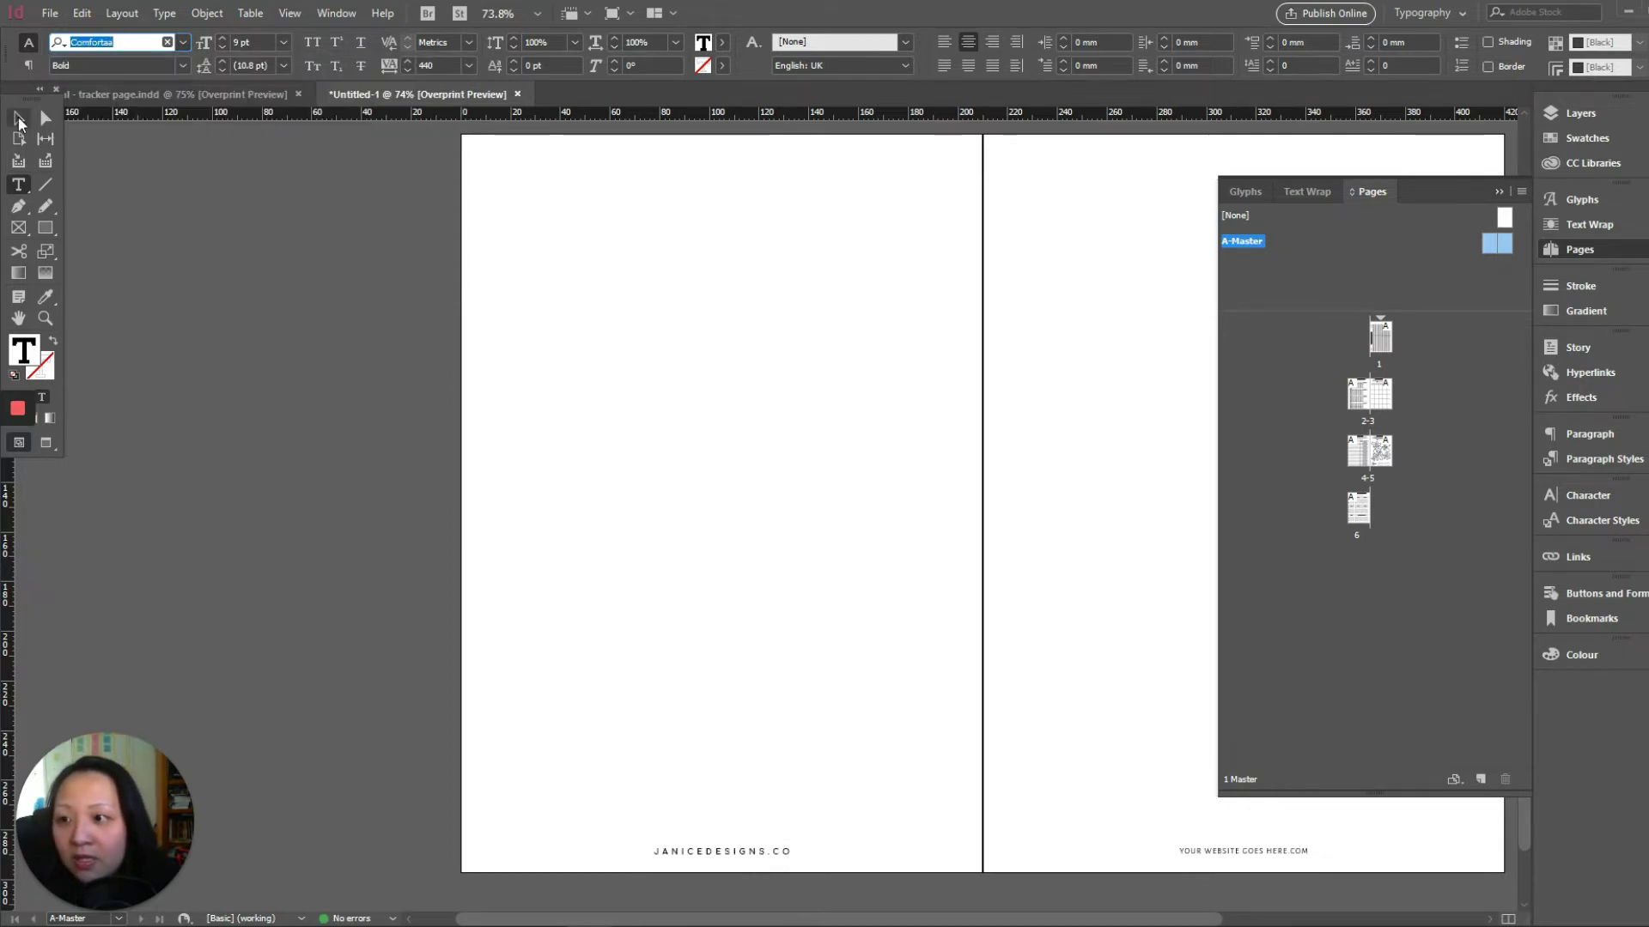
# Delete the website placeholder text frame from the right page of A-Master.
pyautogui.click(744, 783)
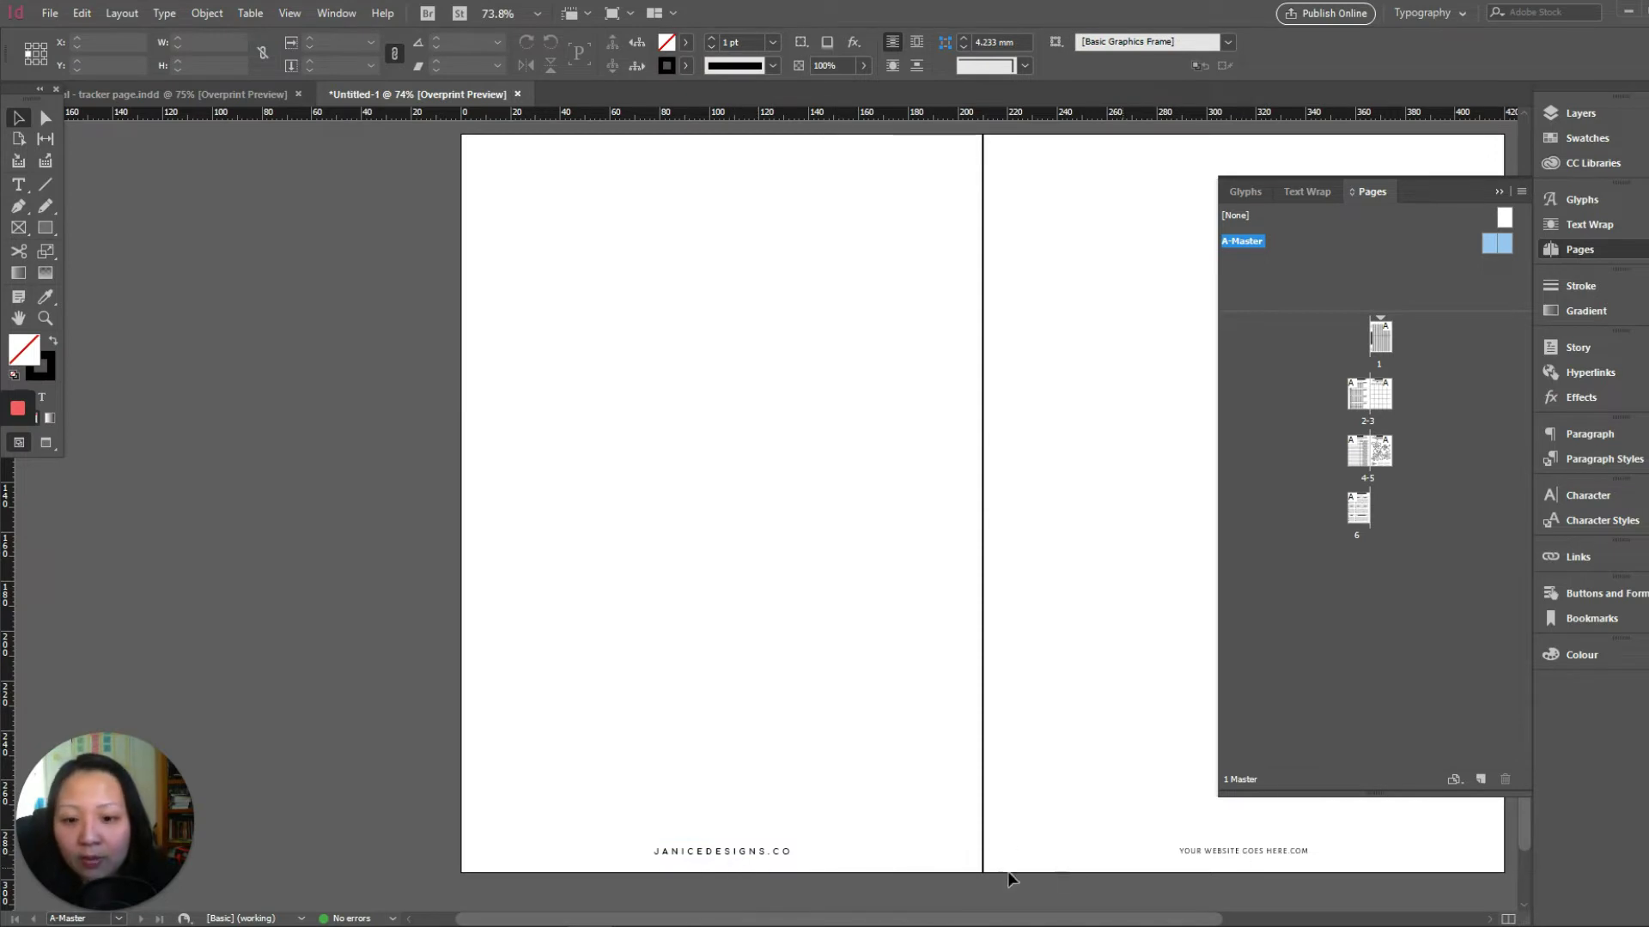
pyautogui.click(1288, 854)
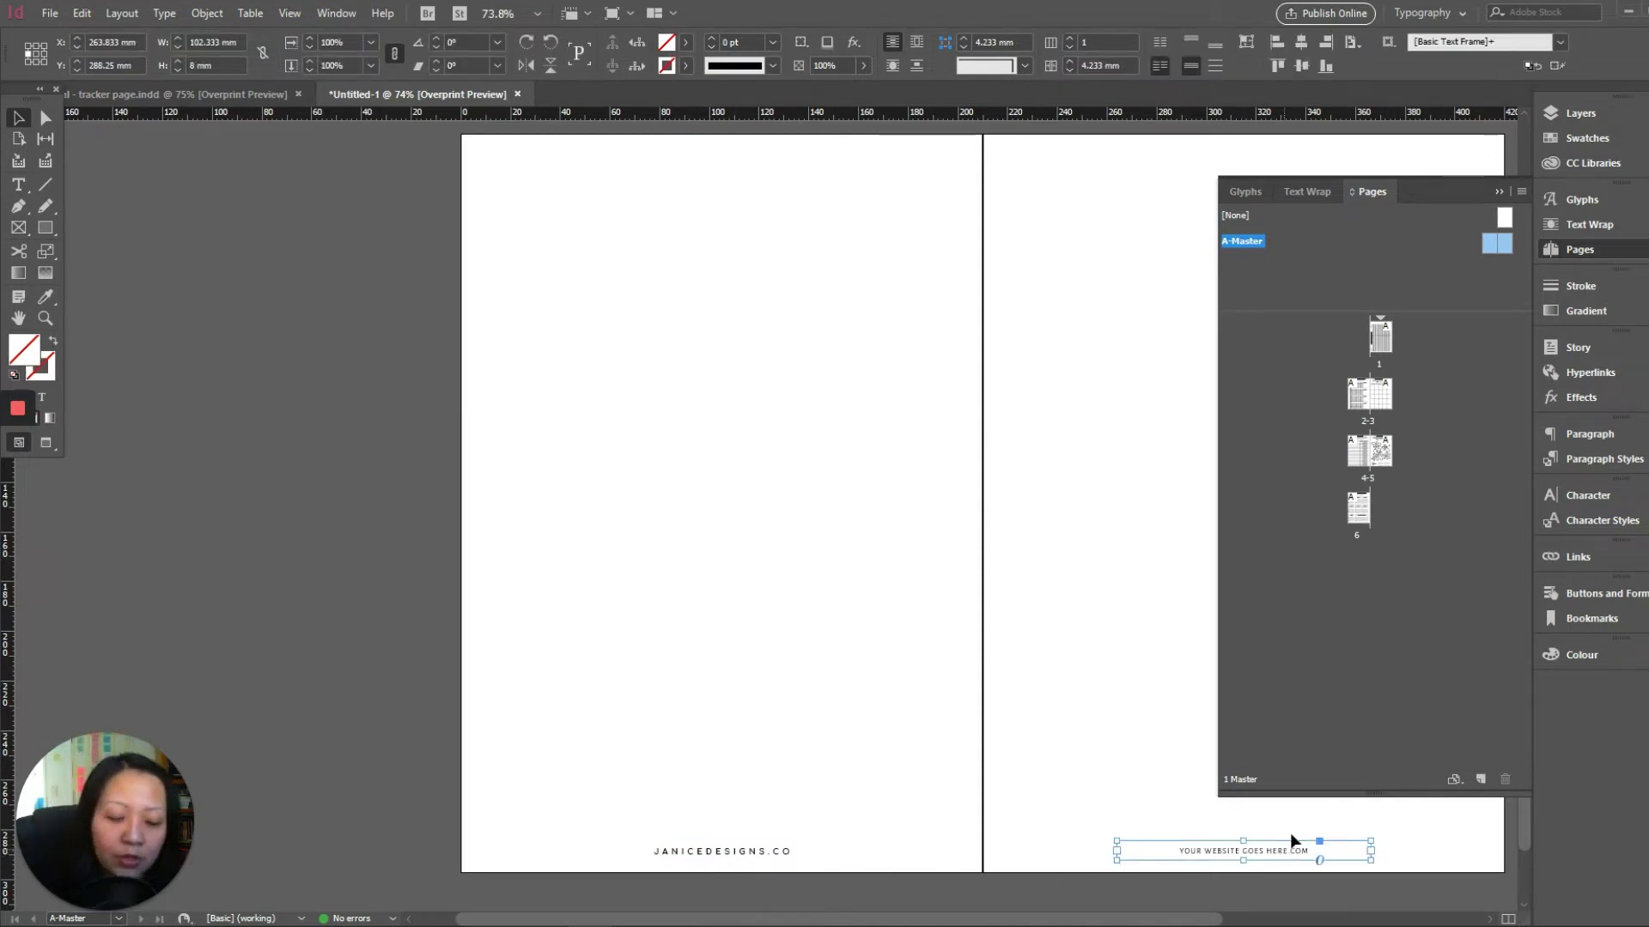
pyautogui.press('Delete')
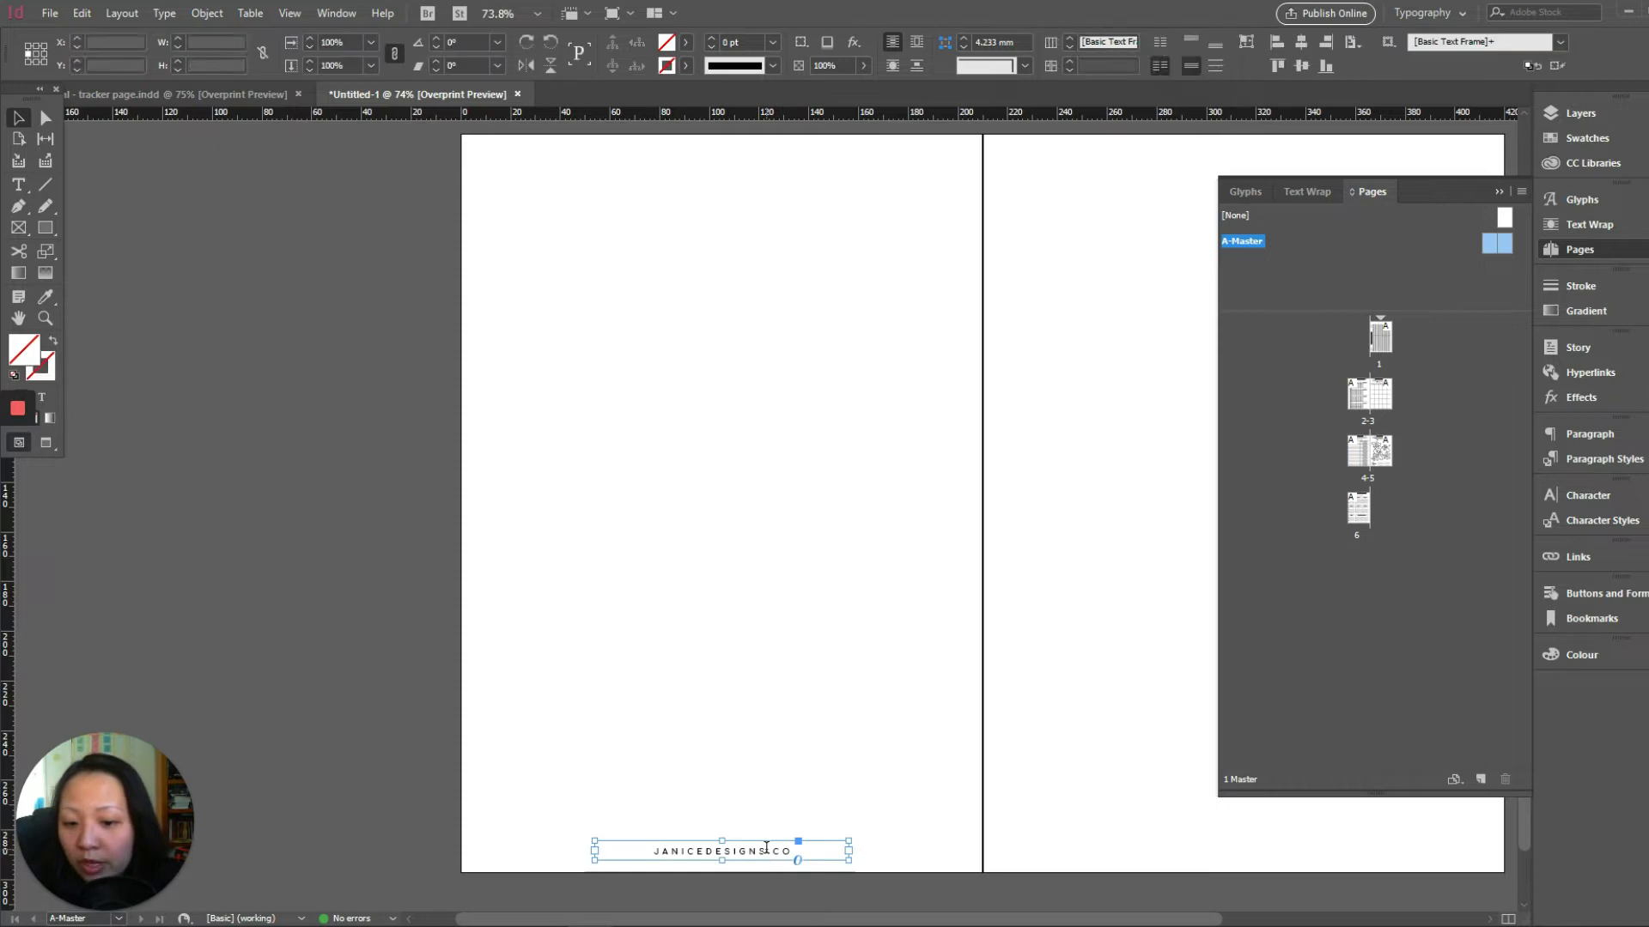
# Set the JANICEDESIGNS.CO text to the Regular style at 8 pt.
pyautogui.doubleClick(786, 851)
pyautogui.moveTo(790, 851); pyautogui.dragTo(301, 498)
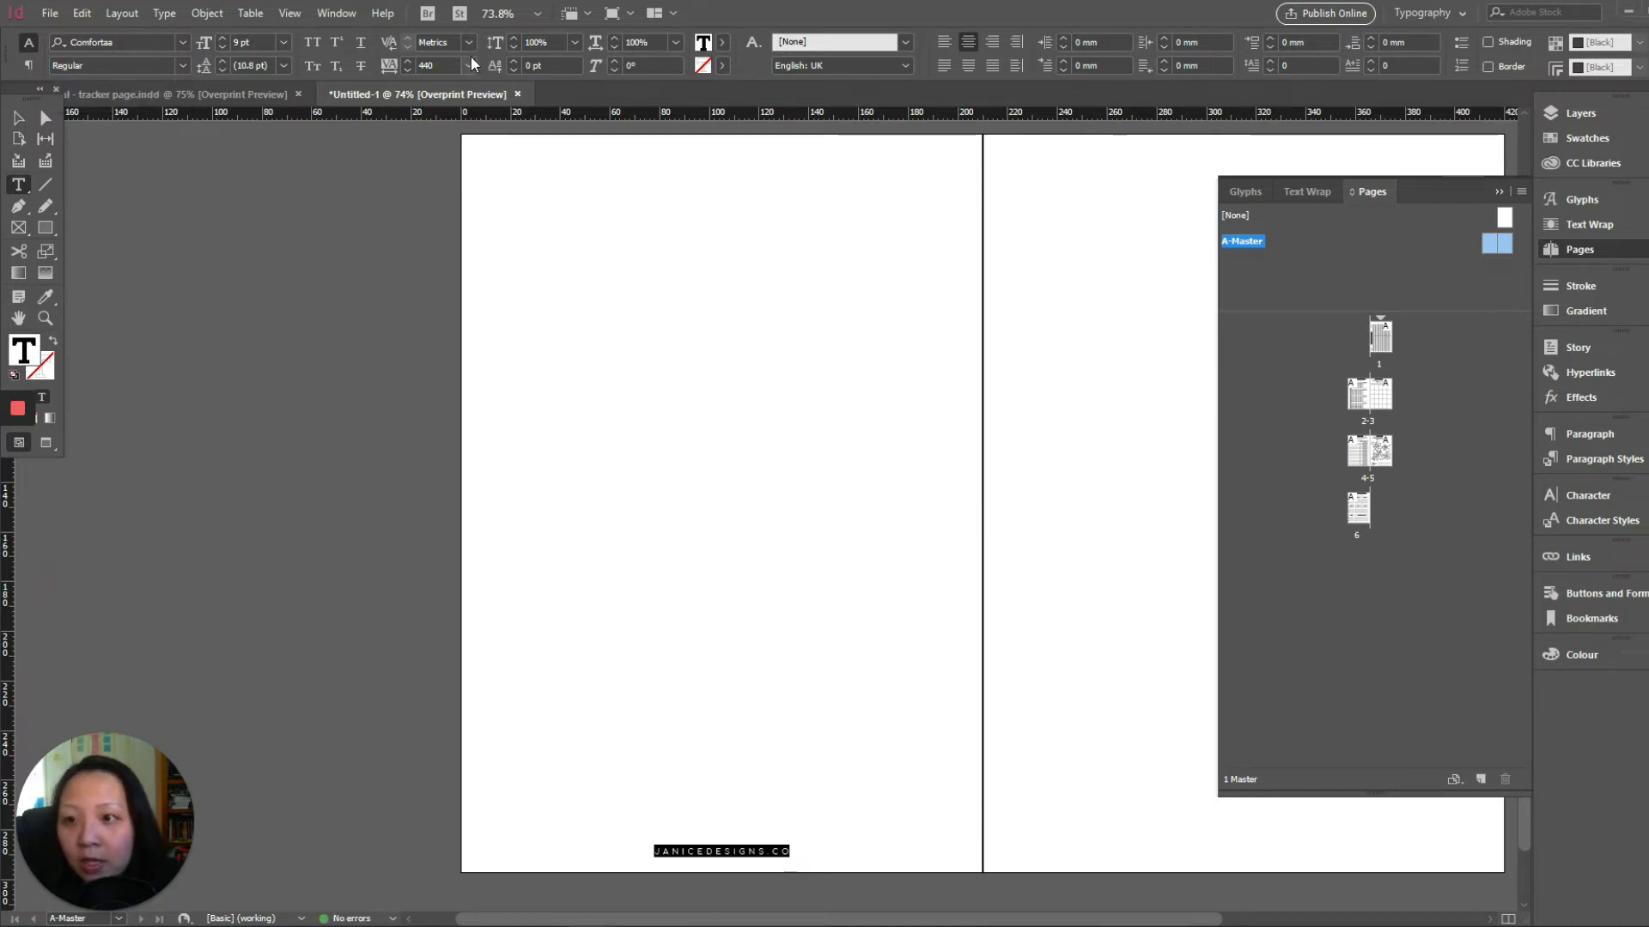
pyautogui.click(284, 43)
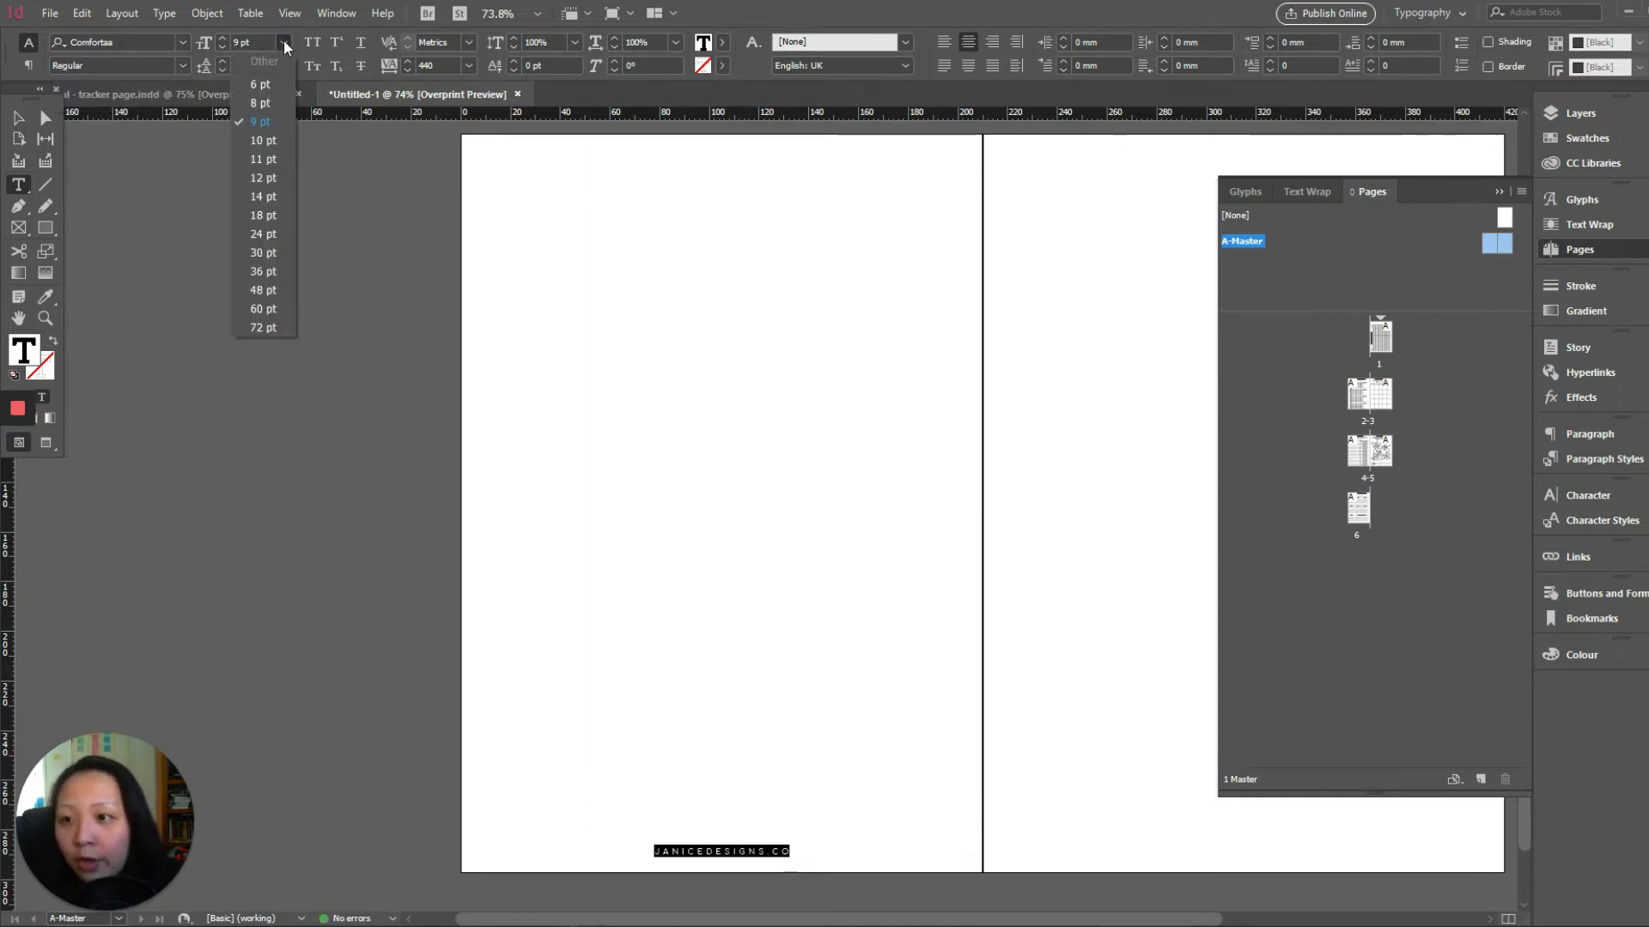
pyautogui.click(261, 103)
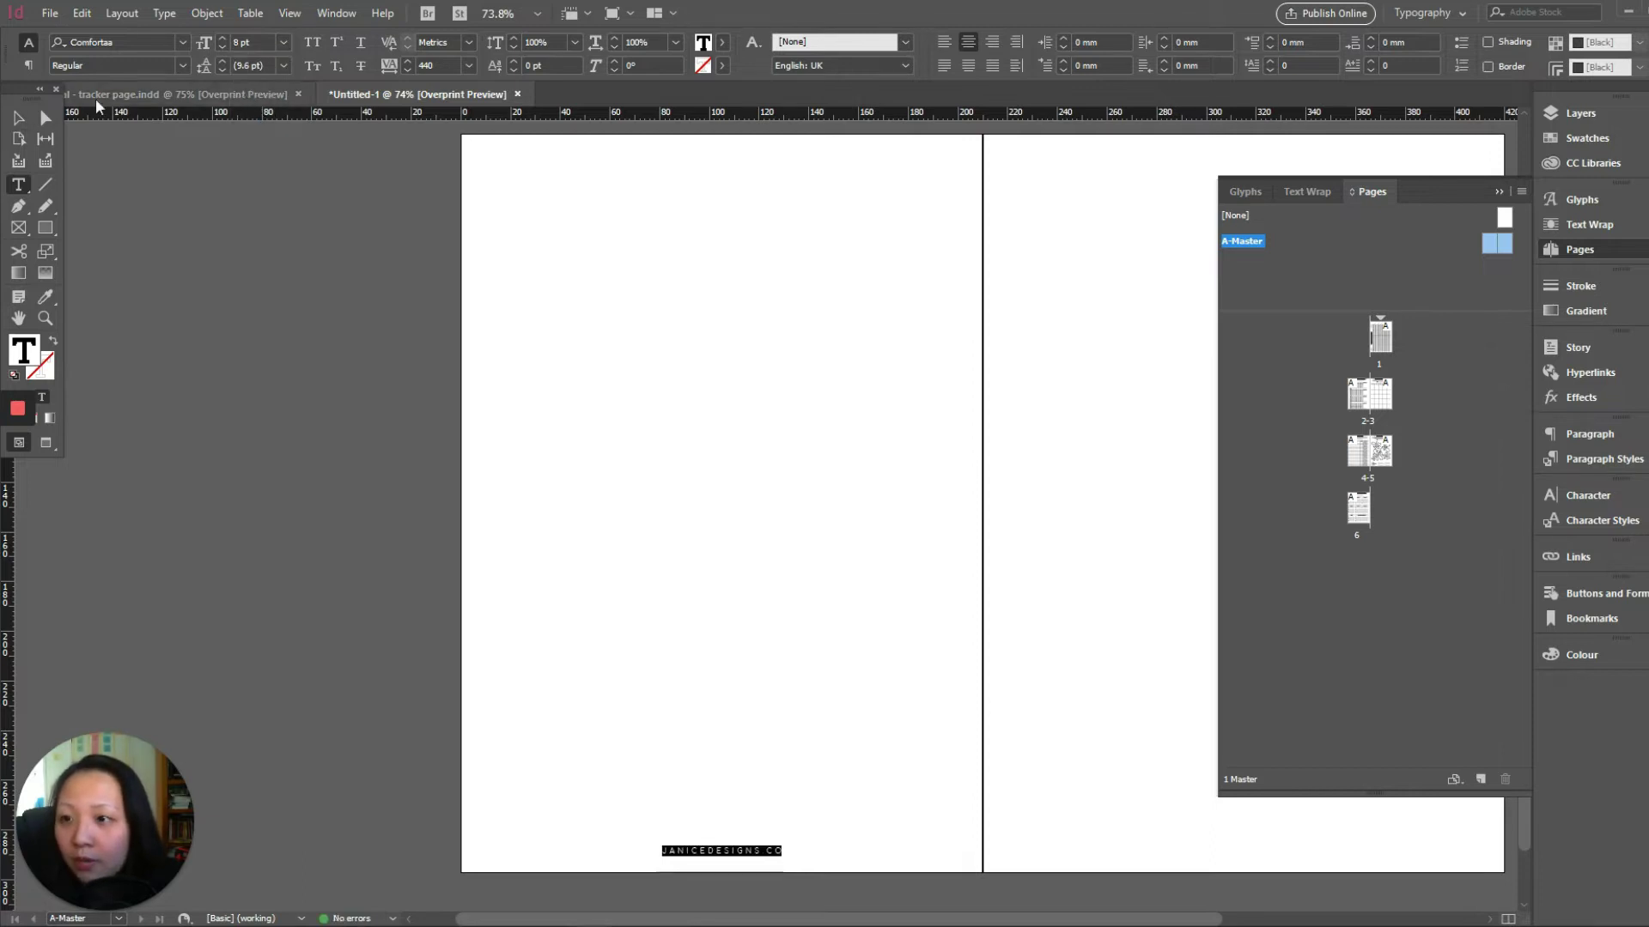
pyautogui.click(280, 221)
pyautogui.click(18, 118)
# Widen the letter spacing of the JANICEDESIGNS.CO text to a tracking of 640.
pyautogui.click(725, 857)
pyautogui.doubleClick(725, 857)
pyautogui.moveTo(791, 850); pyautogui.dragTo(659, 850)
pyautogui.hotkey('alt', 'Right')
pyautogui.hotkey('alt', 'Right')
pyautogui.hotkey('alt', 'Right')
pyautogui.hotkey('alt', 'Right')
pyautogui.hotkey('alt', 'Right')
pyautogui.press('Escape')
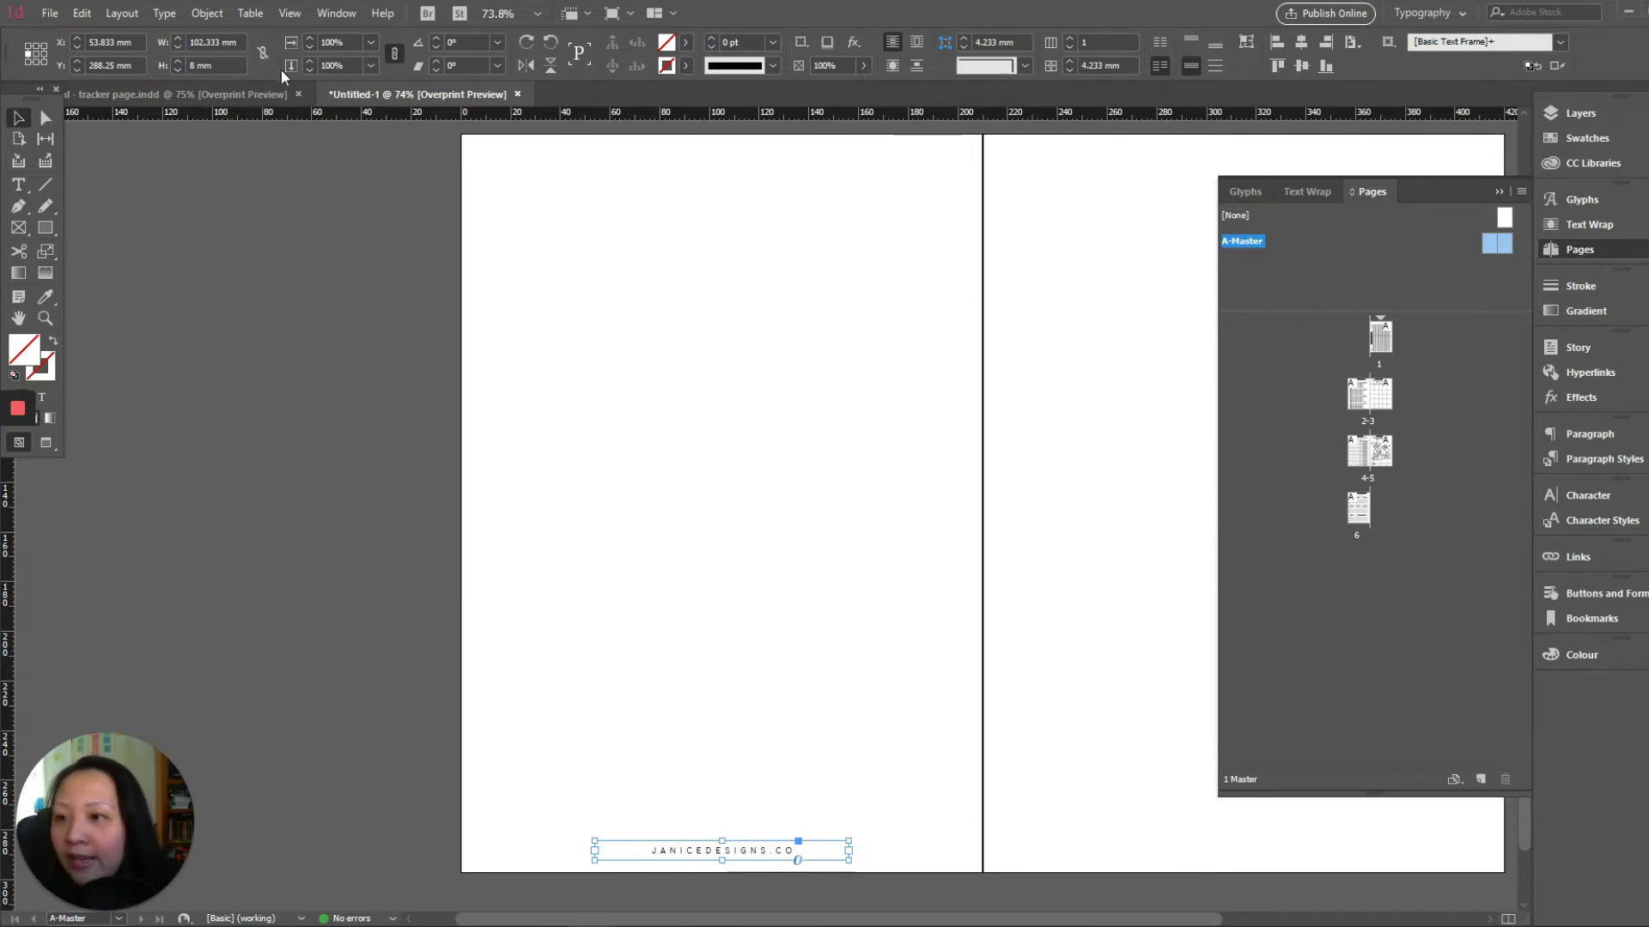
# Reduce the JANICEDESIGNS.CO text to 7 pt and keep the whole line selected.
pyautogui.doubleClick(688, 847)
pyautogui.moveTo(650, 850); pyautogui.dragTo(865, 857)
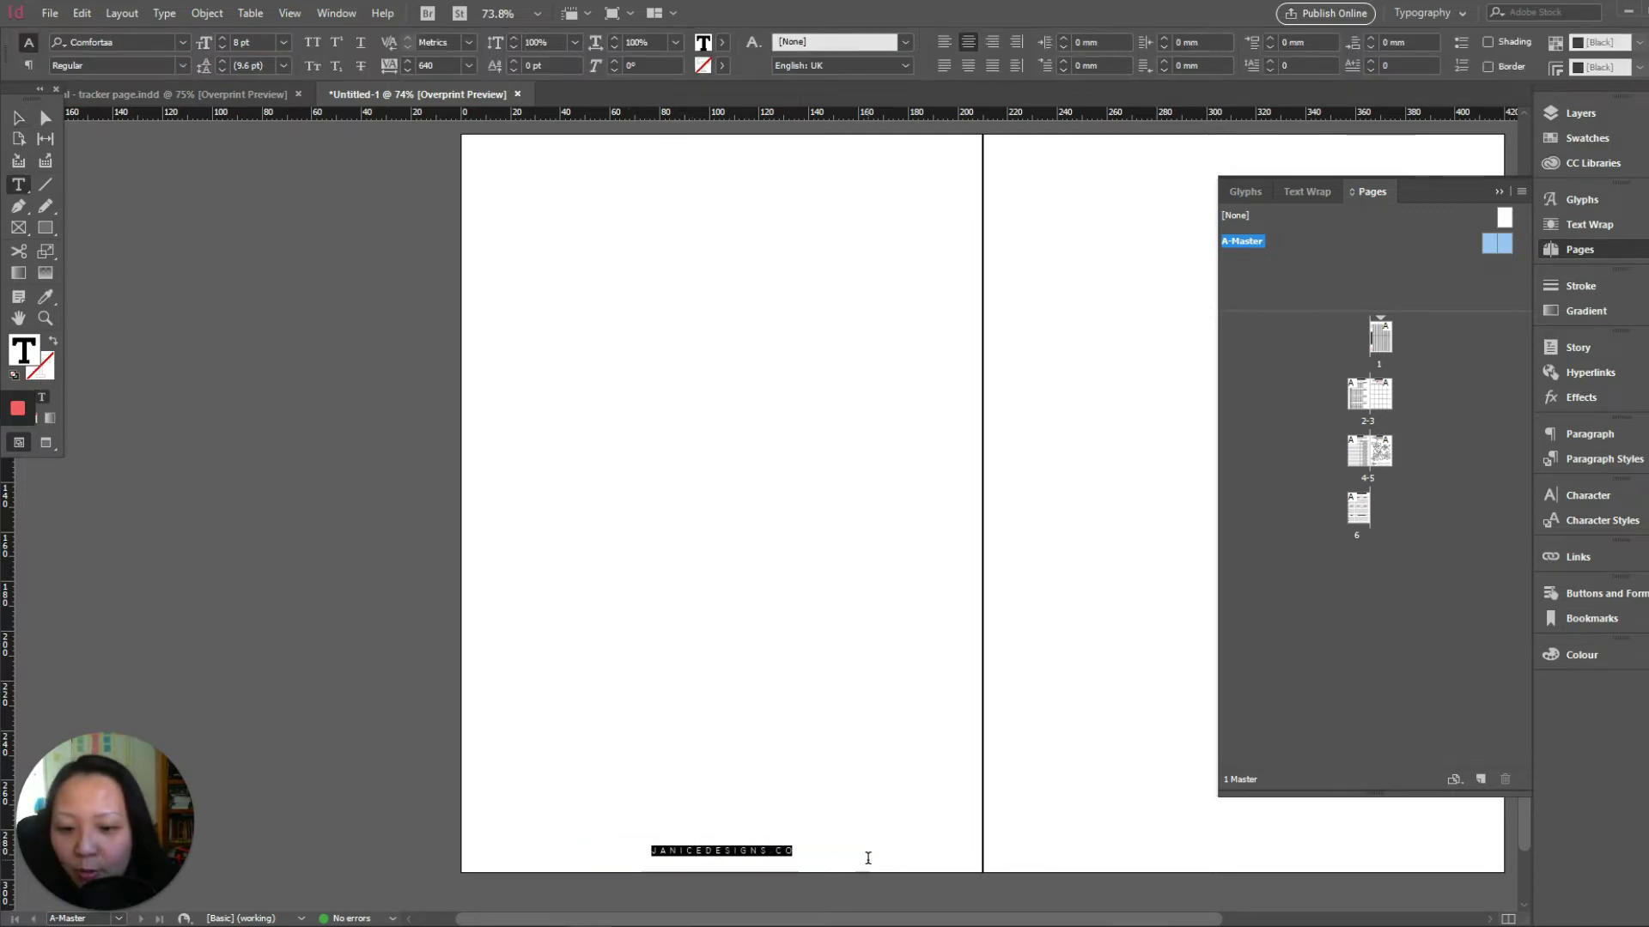
pyautogui.click(282, 41)
pyautogui.click(263, 82)
pyautogui.press('Up')
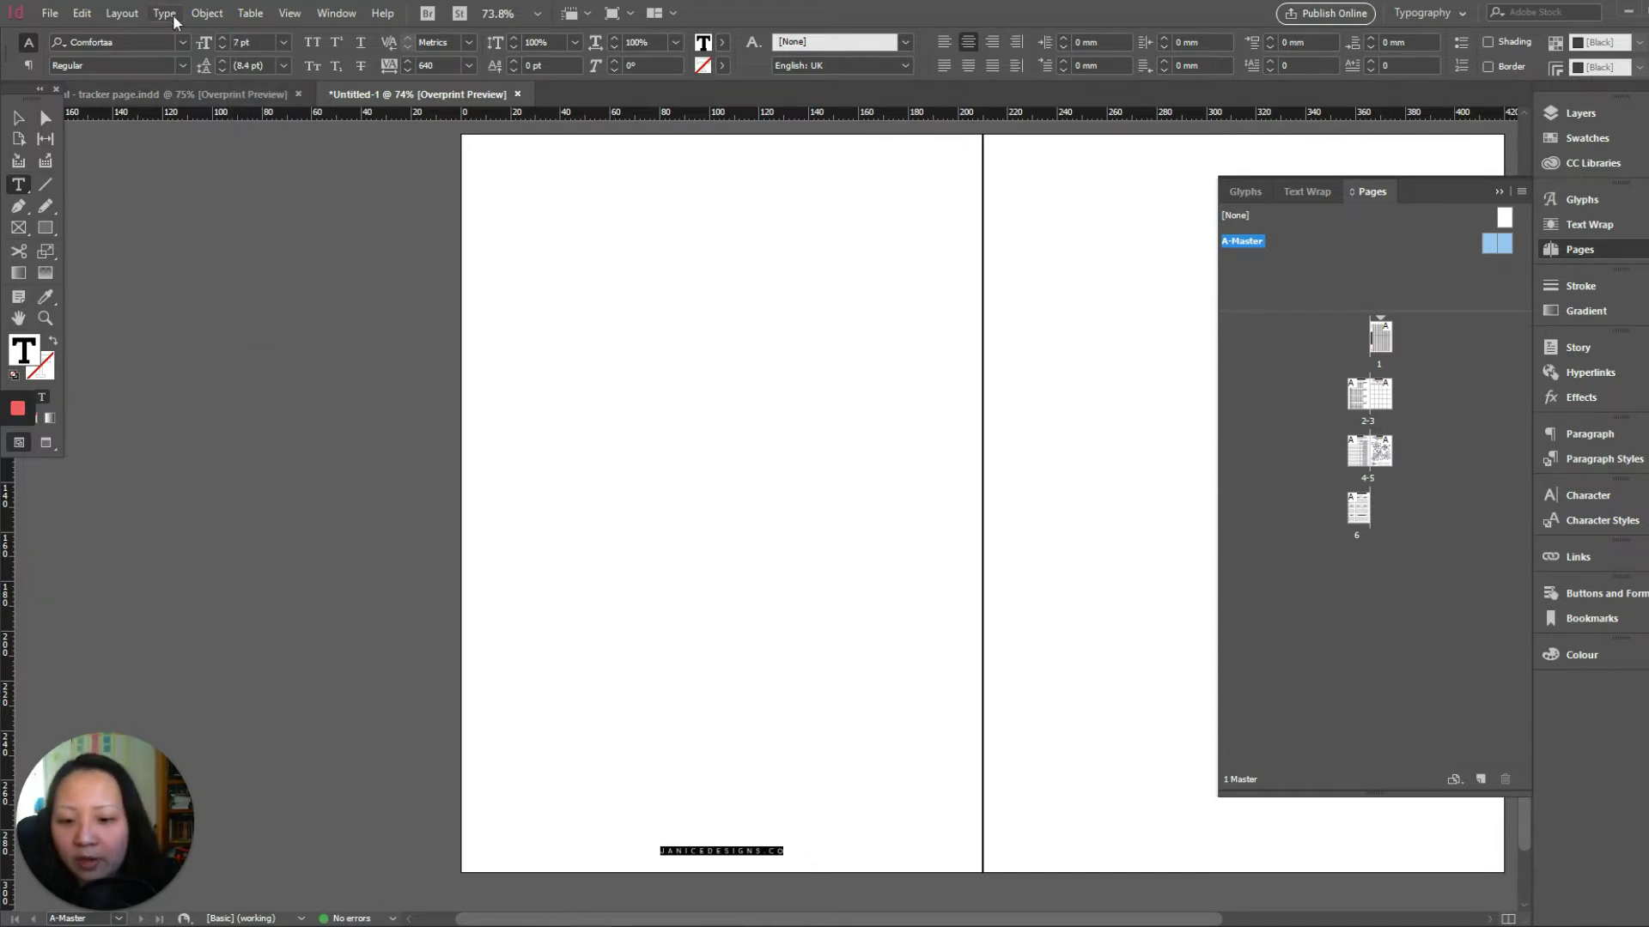
pyautogui.moveTo(779, 845); pyautogui.dragTo(632, 852)
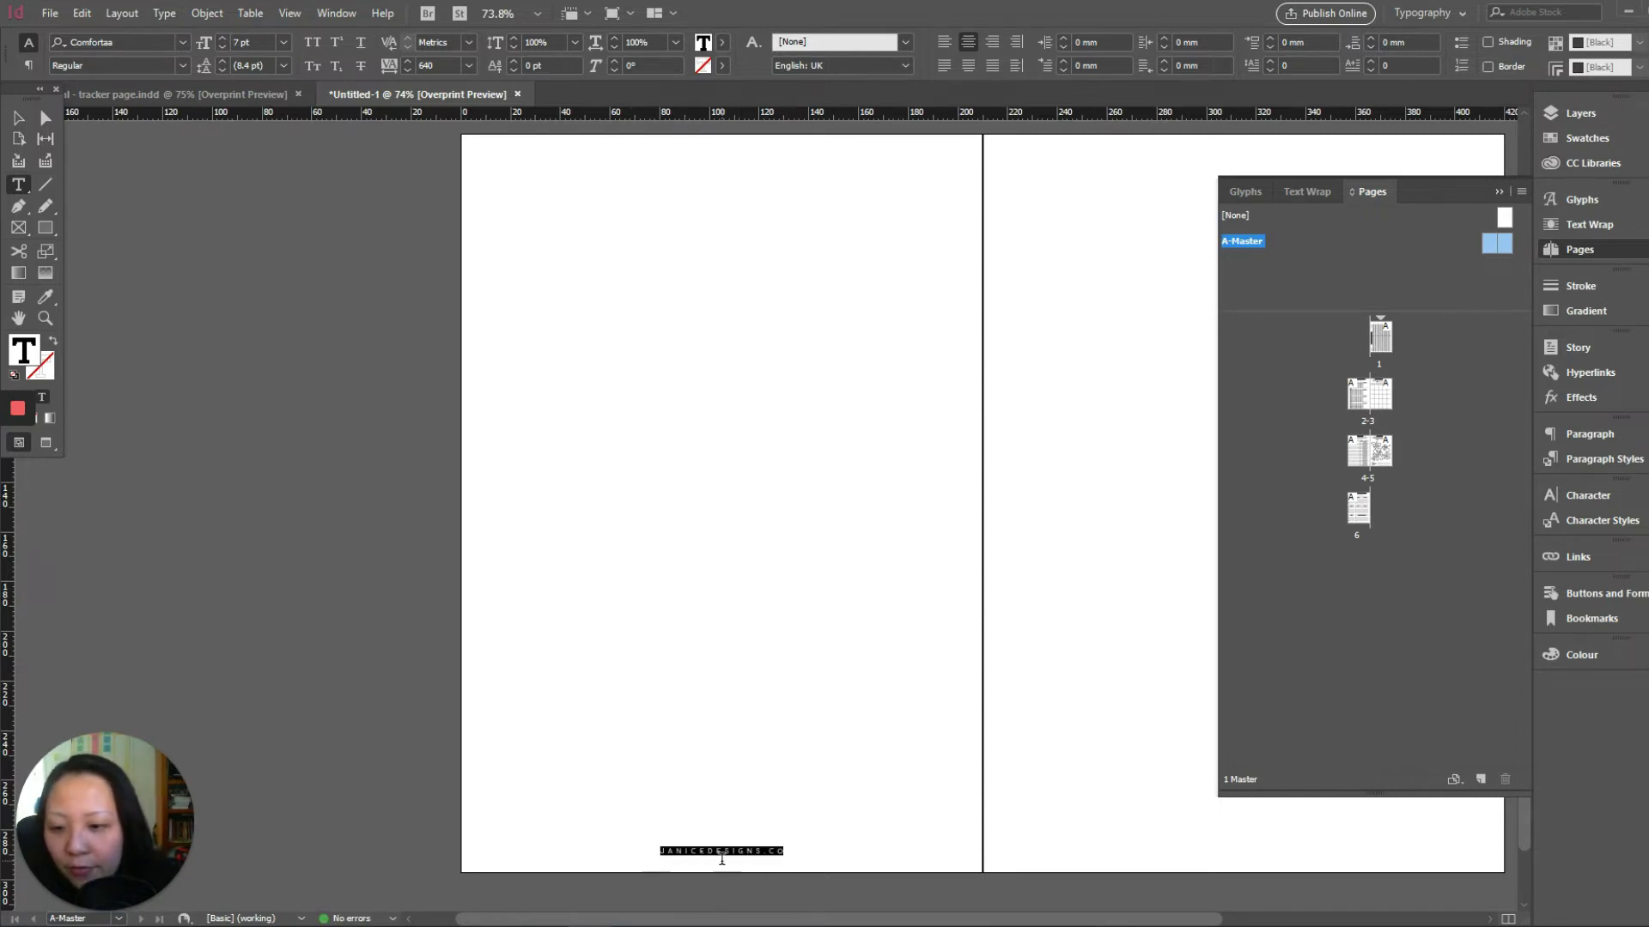
# Change the case of the JANICEDESIGNS.CO footer on the left master page to lowercase.
pyautogui.moveTo(786, 852); pyautogui.dragTo(637, 846)
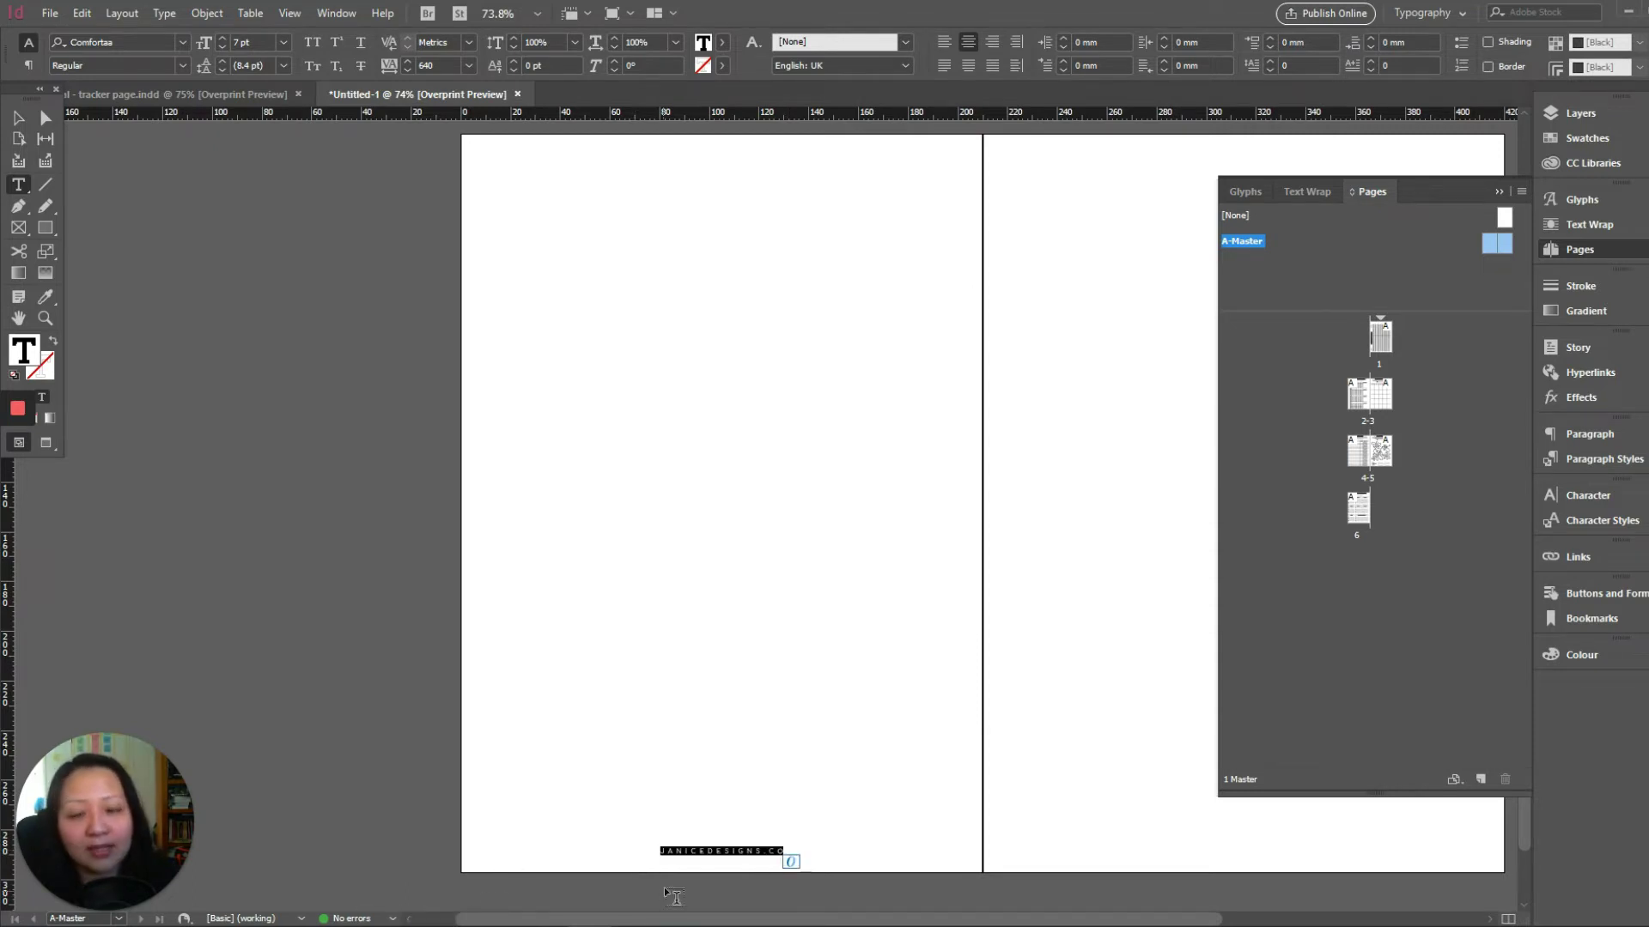
pyautogui.click(240, 156)
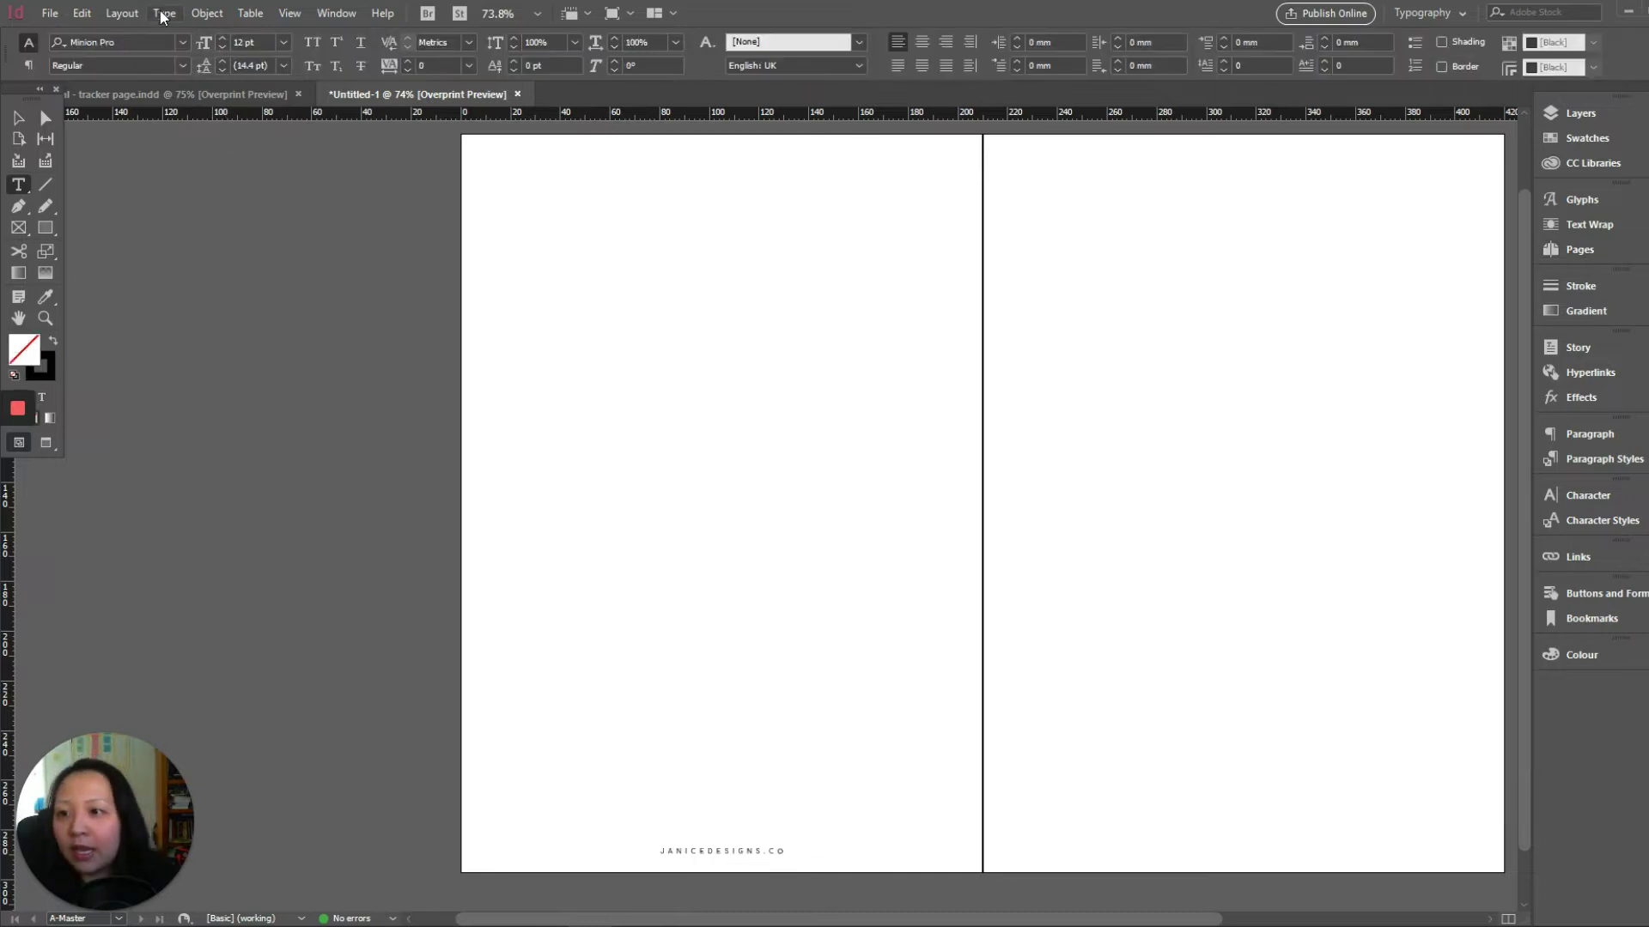
pyautogui.click(164, 13)
pyautogui.moveTo(220, 288)
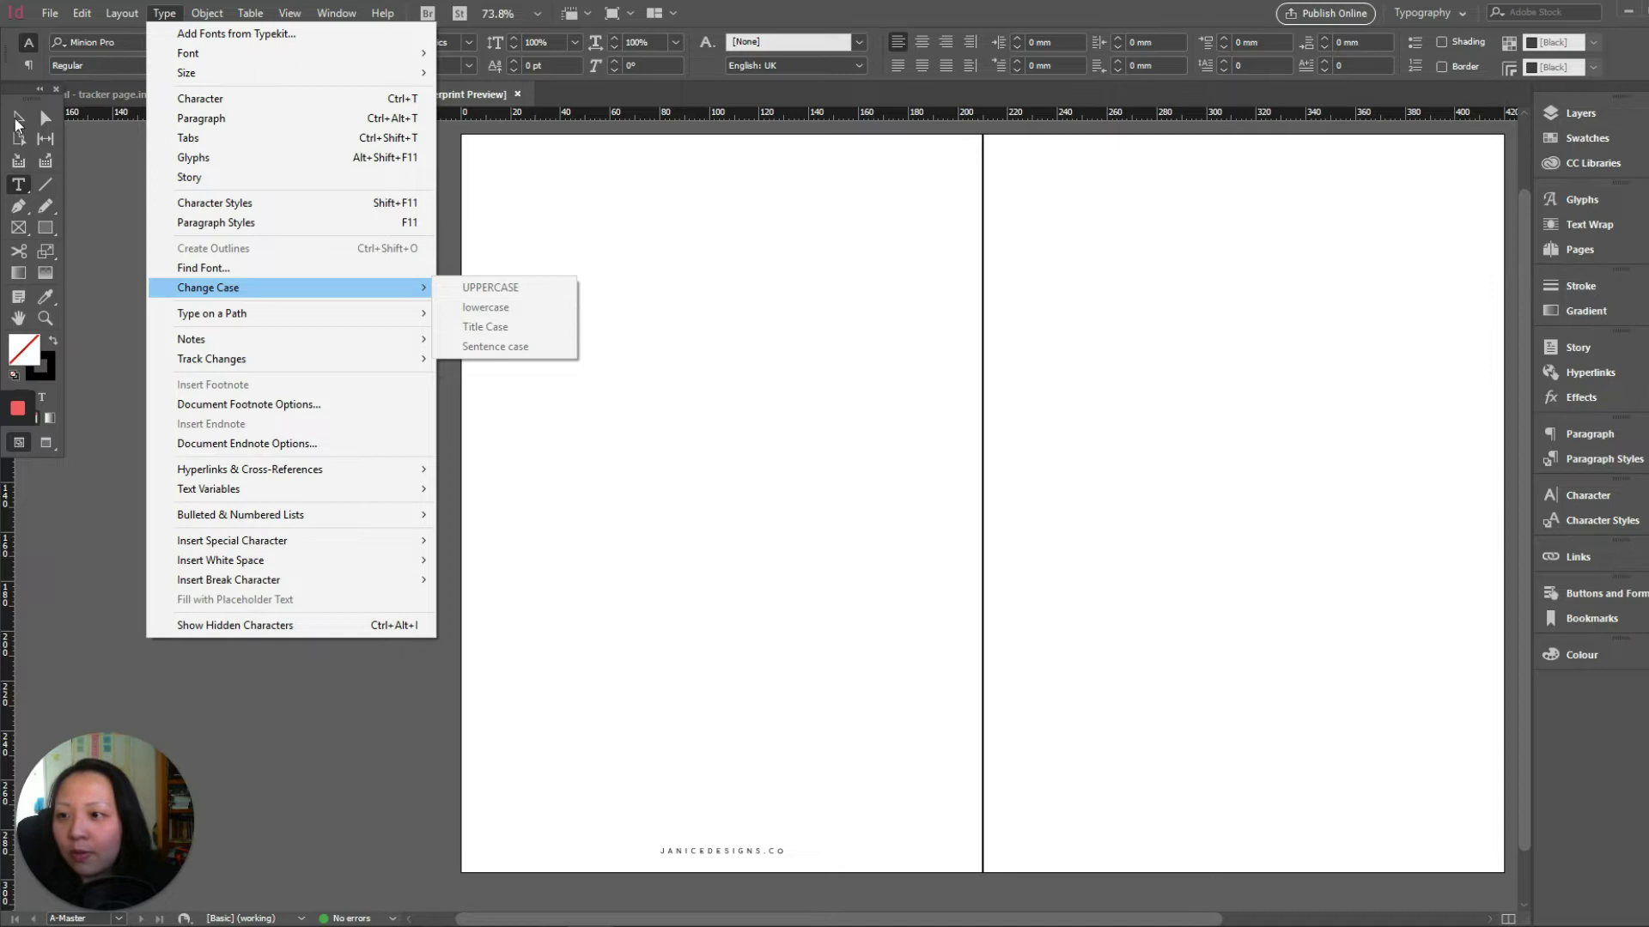
pyautogui.press('Escape')
pyautogui.click(724, 850)
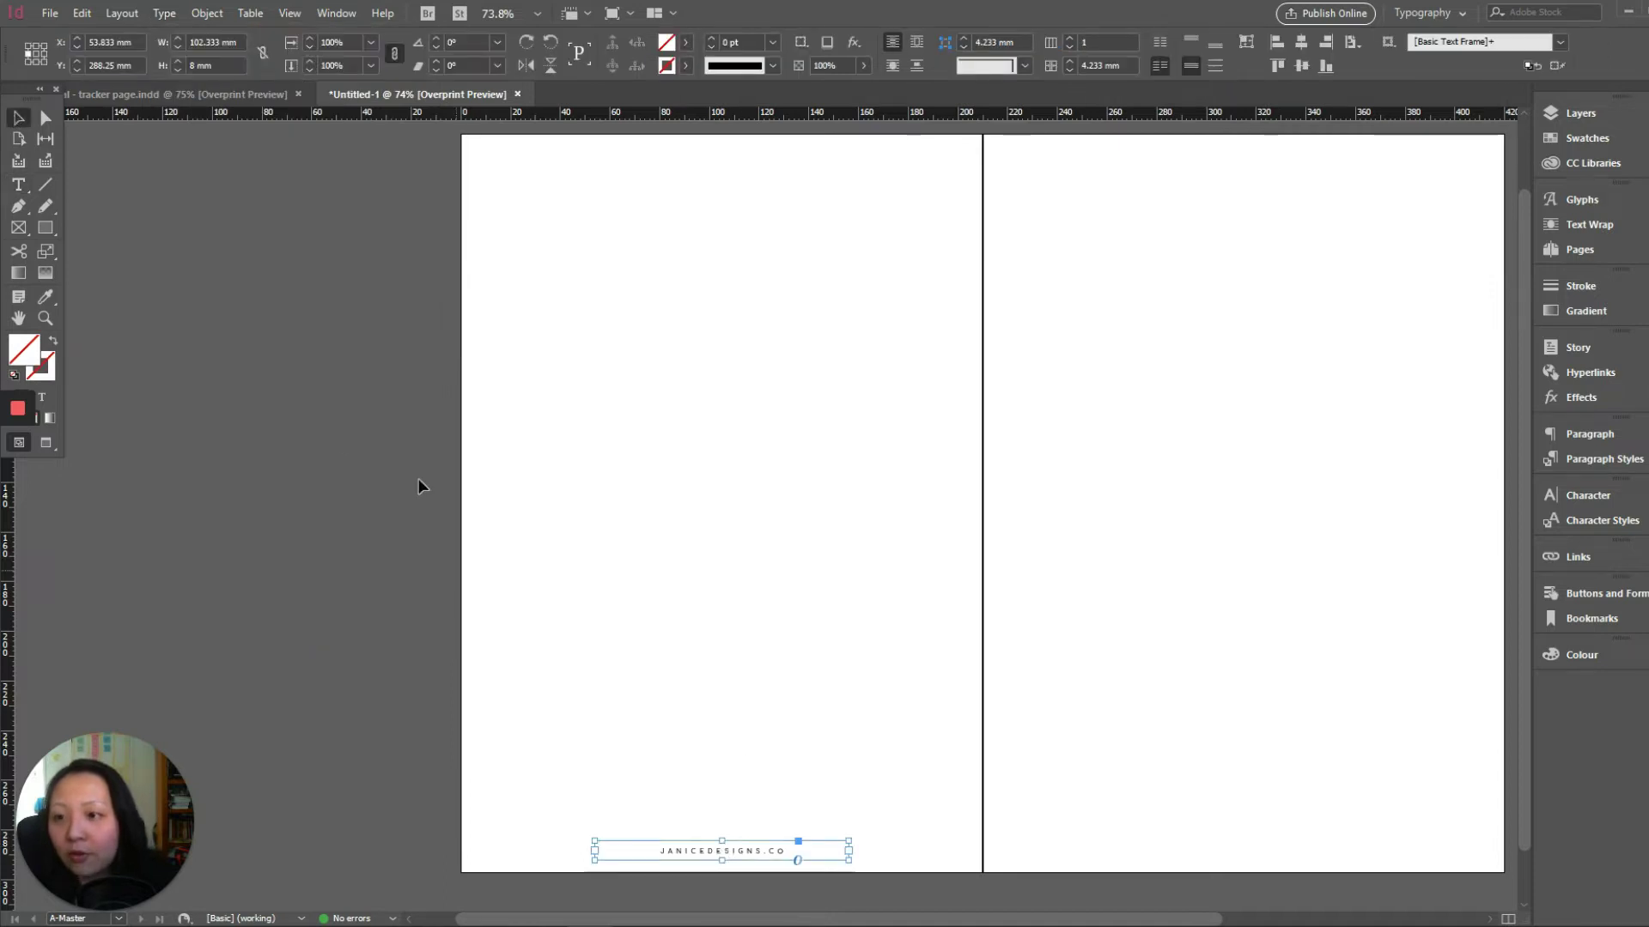
pyautogui.click(165, 13)
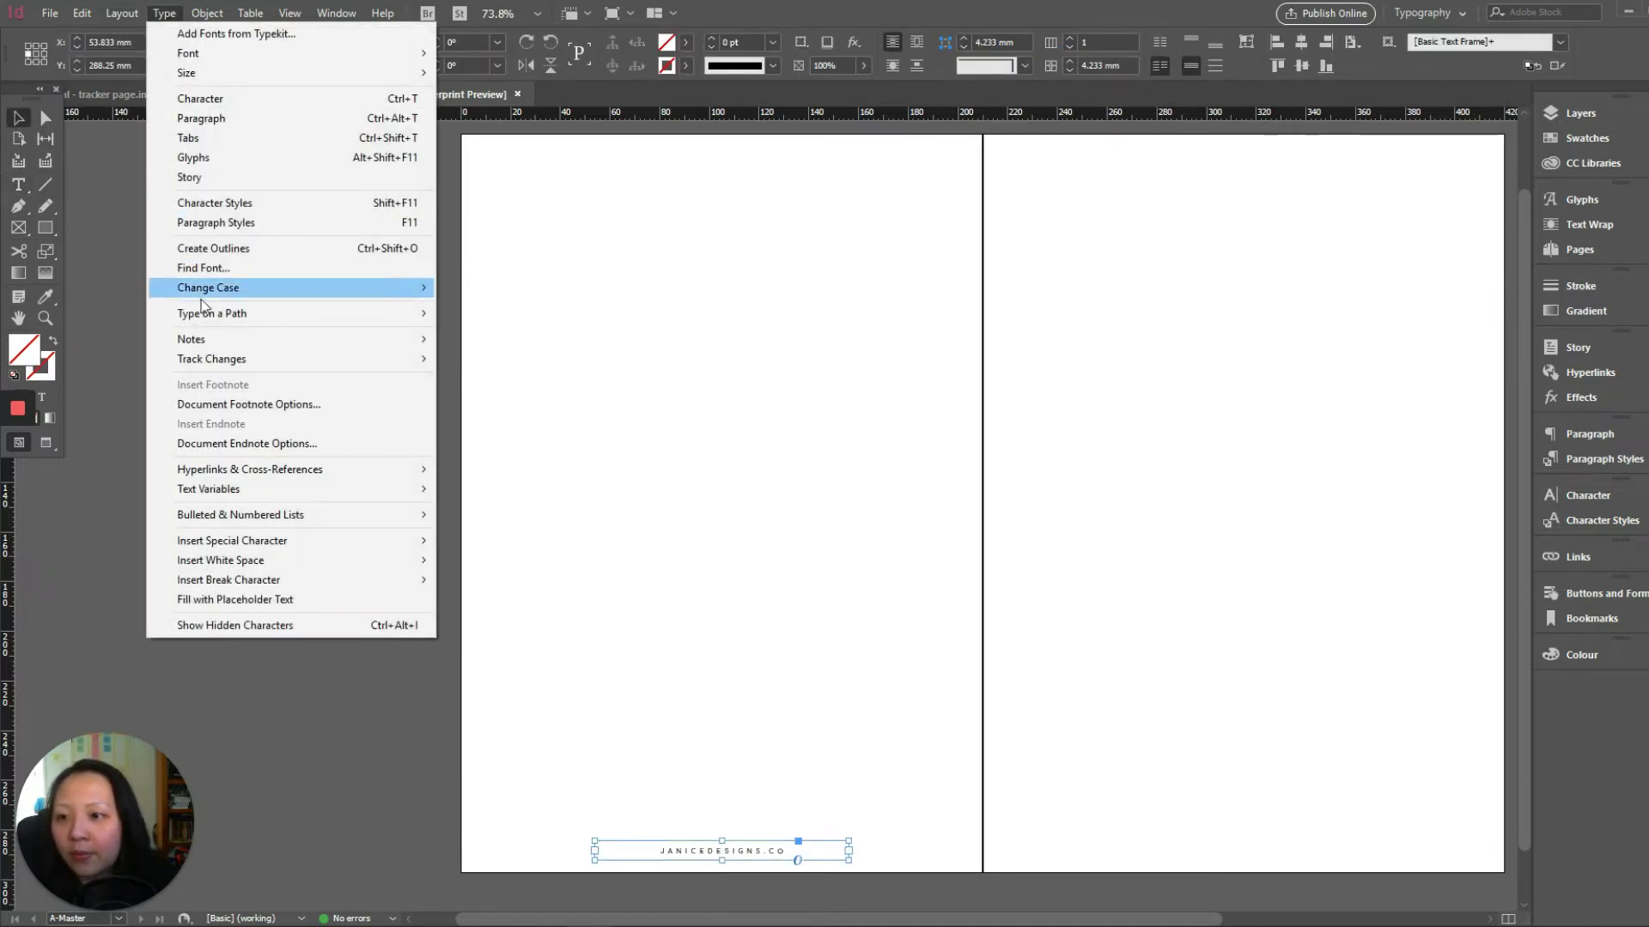
pyautogui.moveTo(209, 292)
pyautogui.click(510, 309)
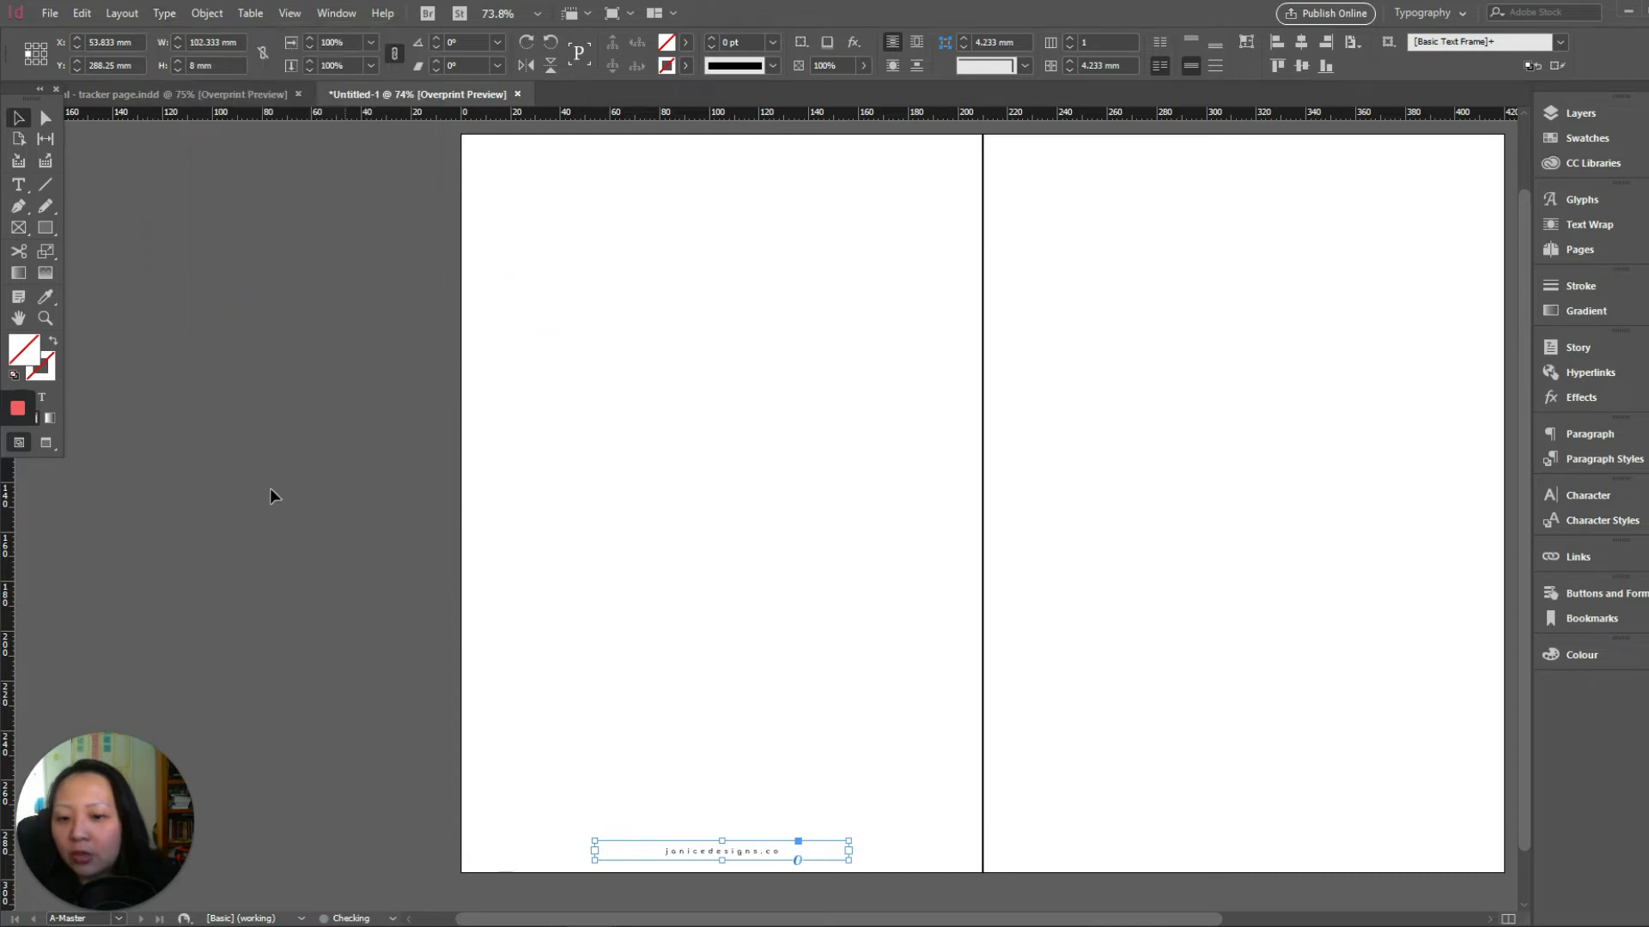
pyautogui.click(637, 604)
pyautogui.click(739, 849)
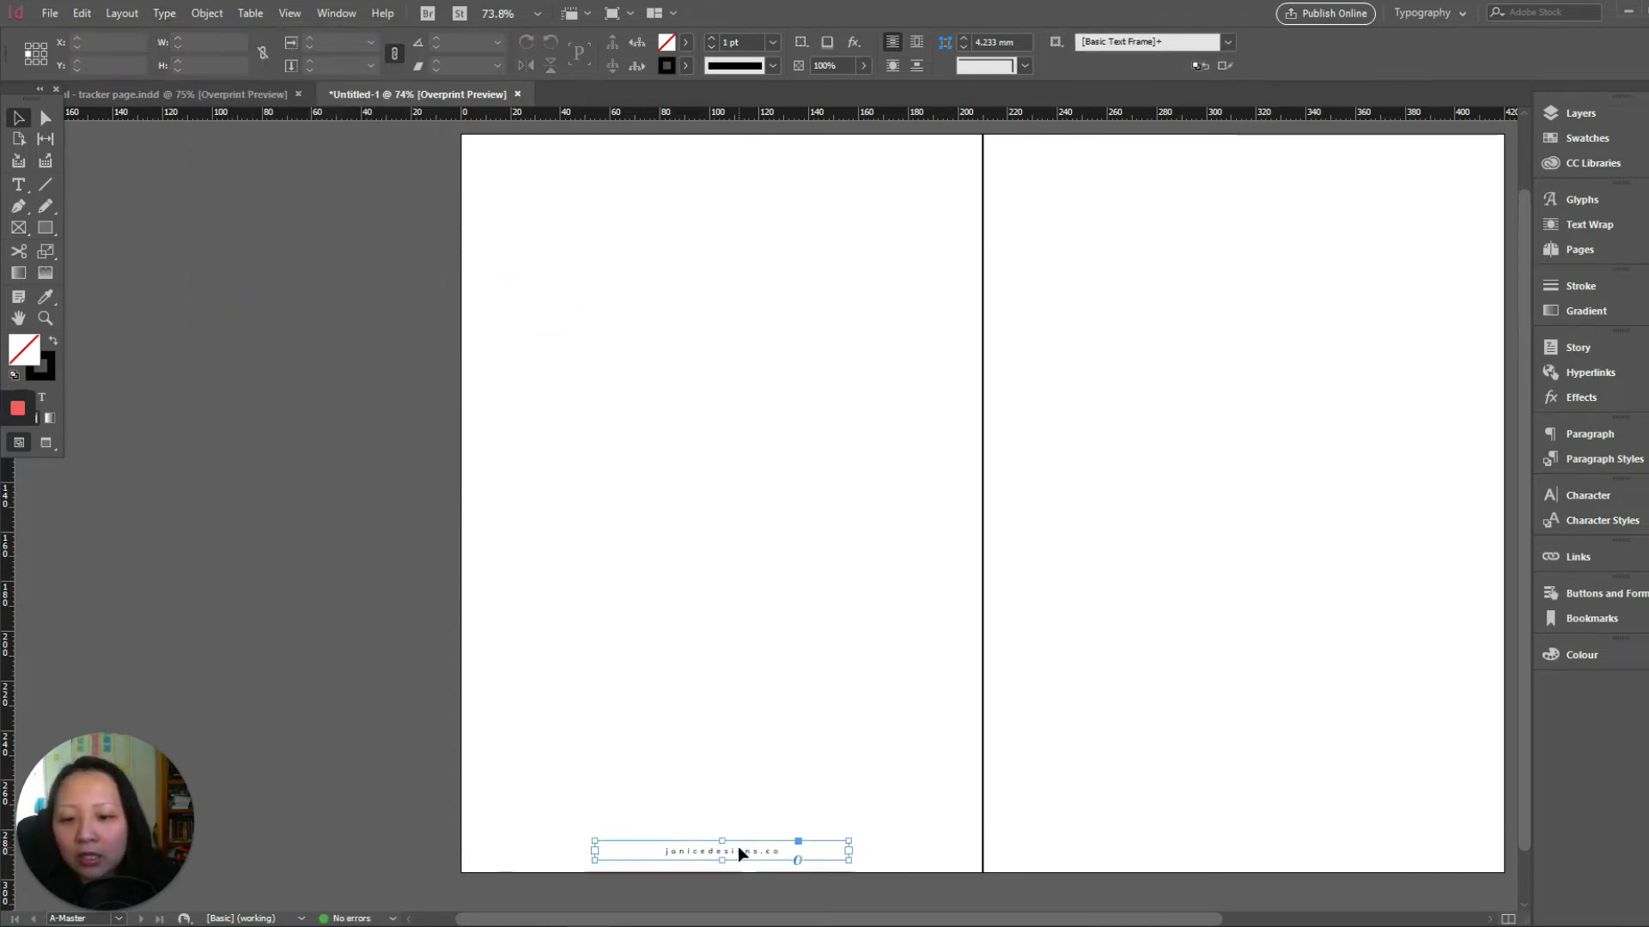
pyautogui.rightClick(739, 850)
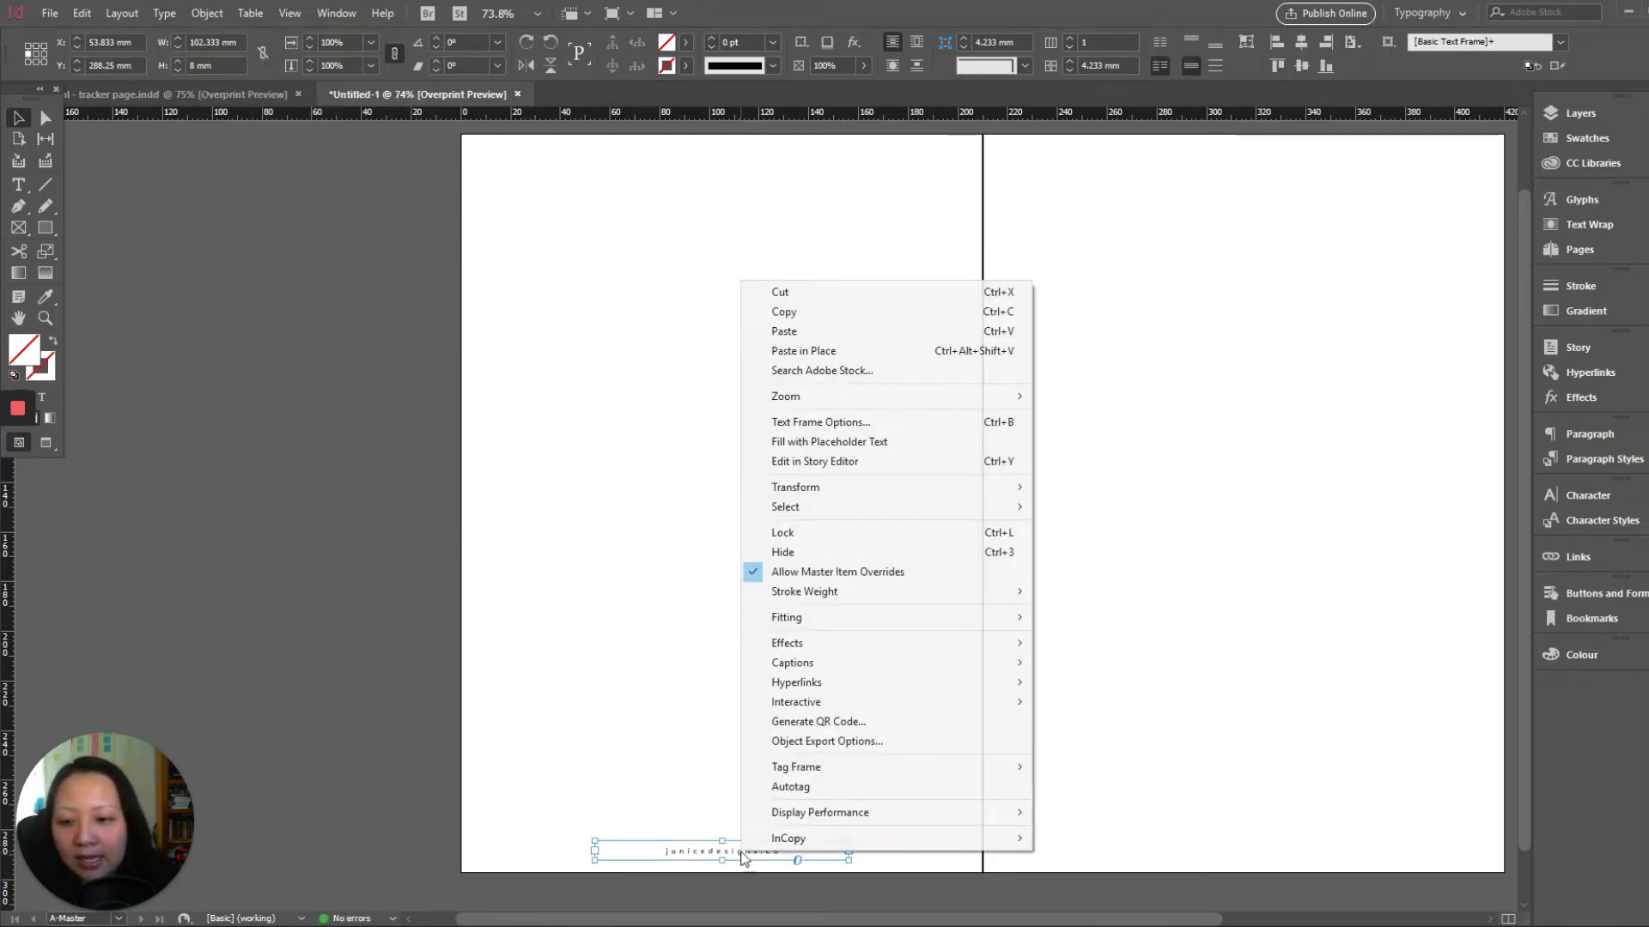
pyautogui.moveTo(746, 846)
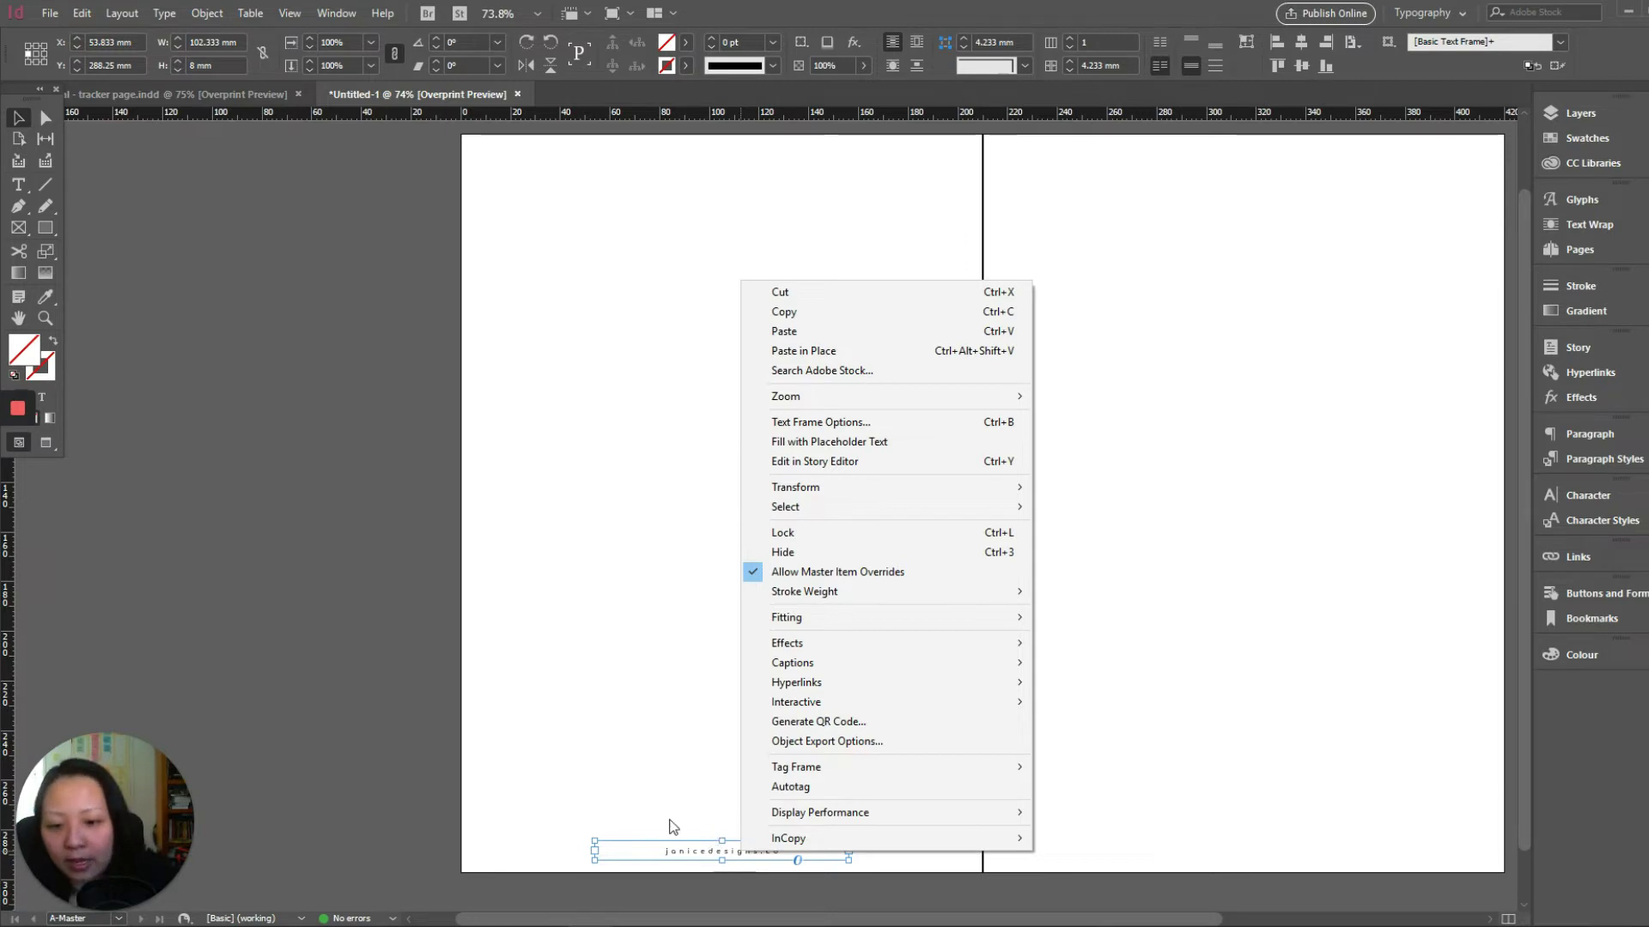
pyautogui.click(670, 815)
pyautogui.click(703, 851)
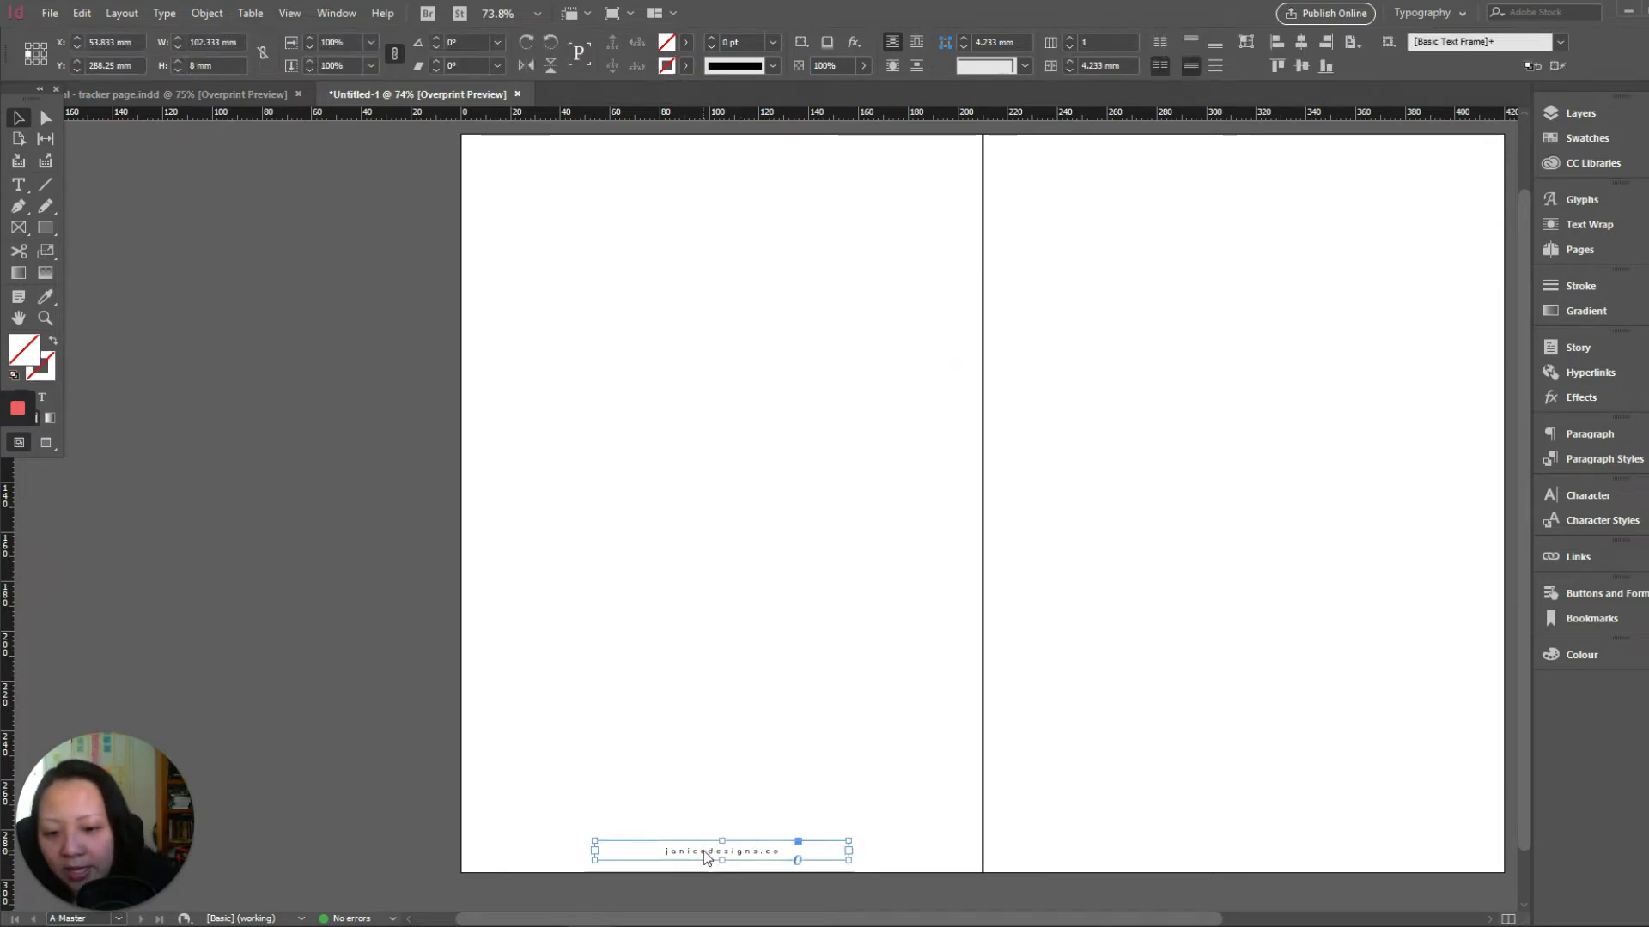
pyautogui.rightClick(703, 852)
pyautogui.moveTo(869, 685)
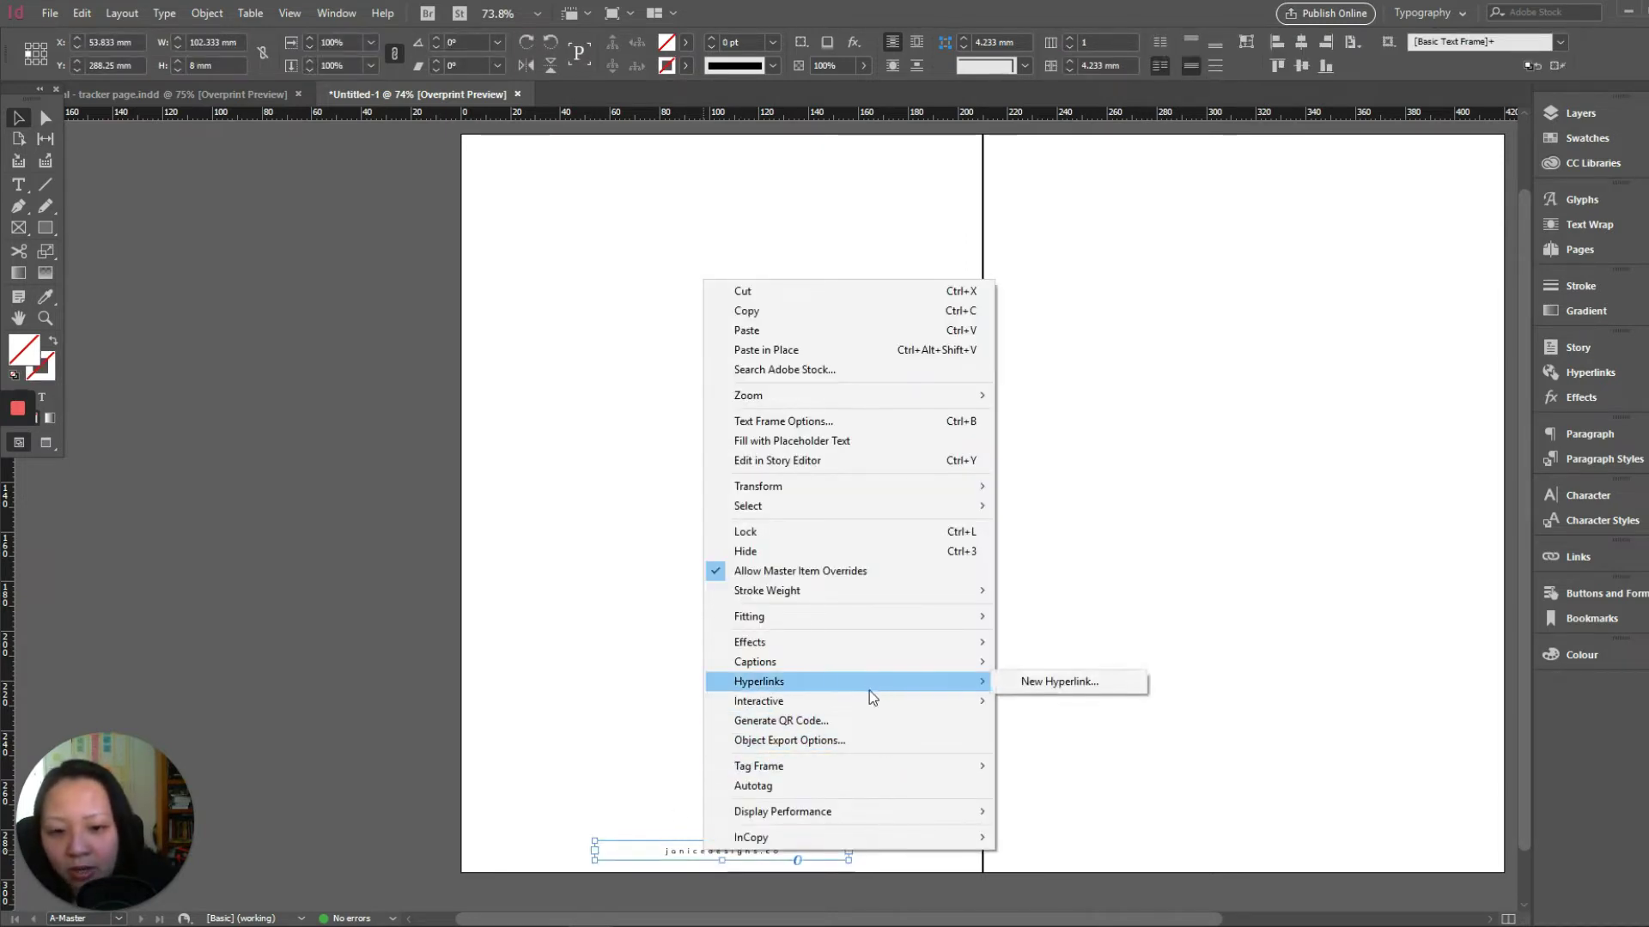
pyautogui.click(1044, 683)
pyautogui.click(511, 402)
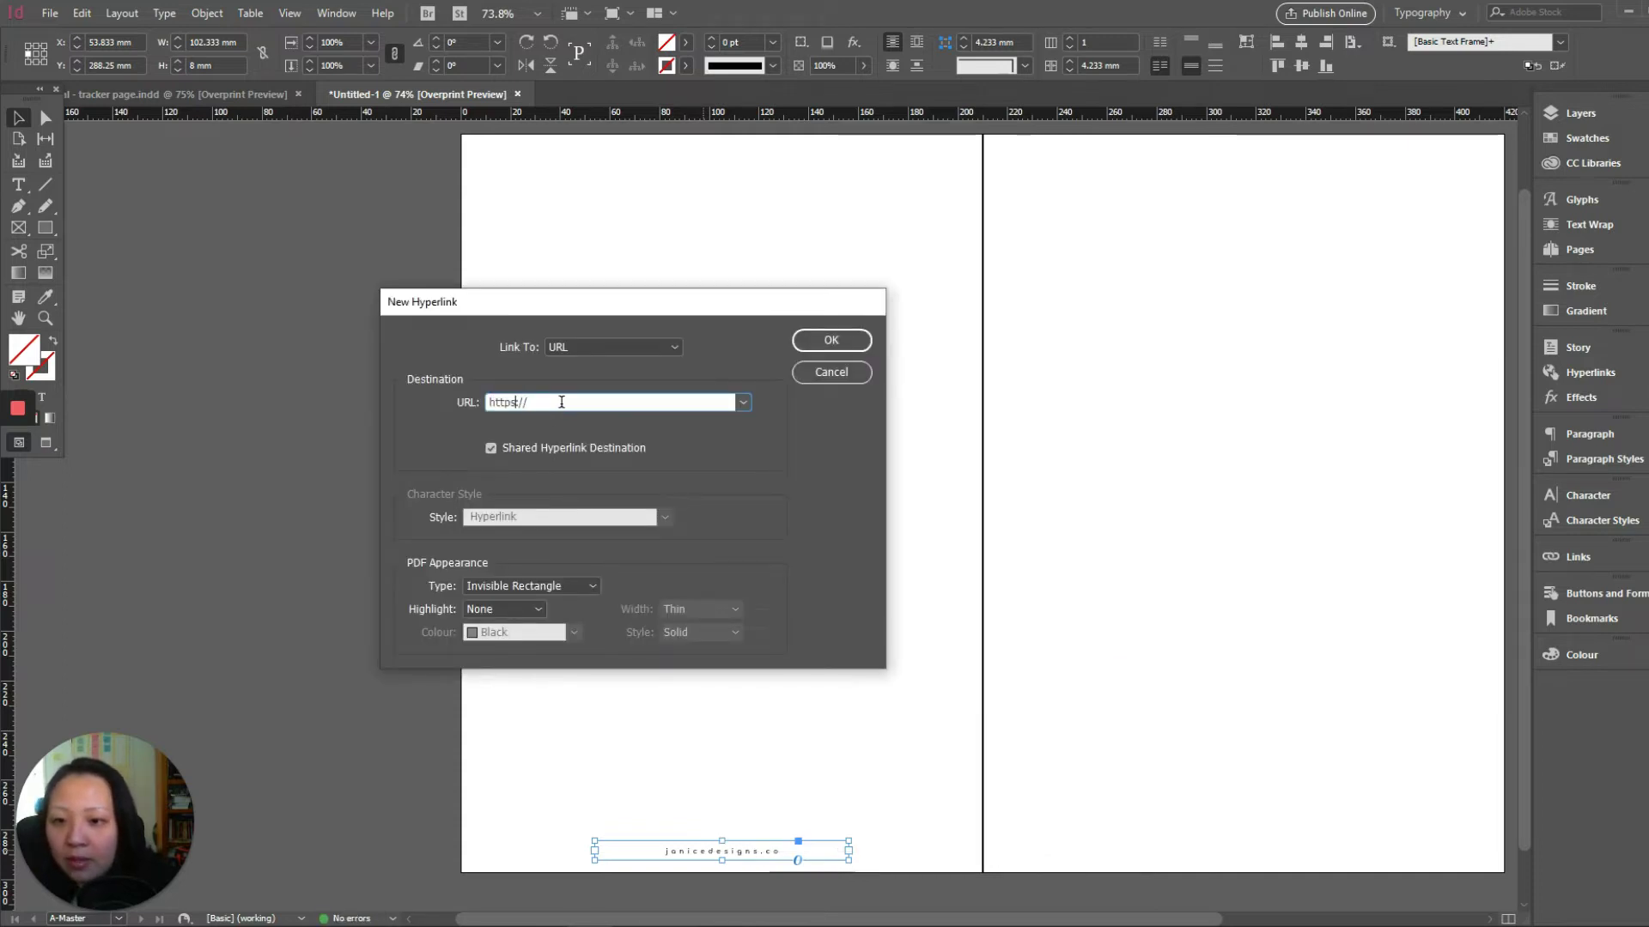
pyautogui.write('janicedesigns.co')
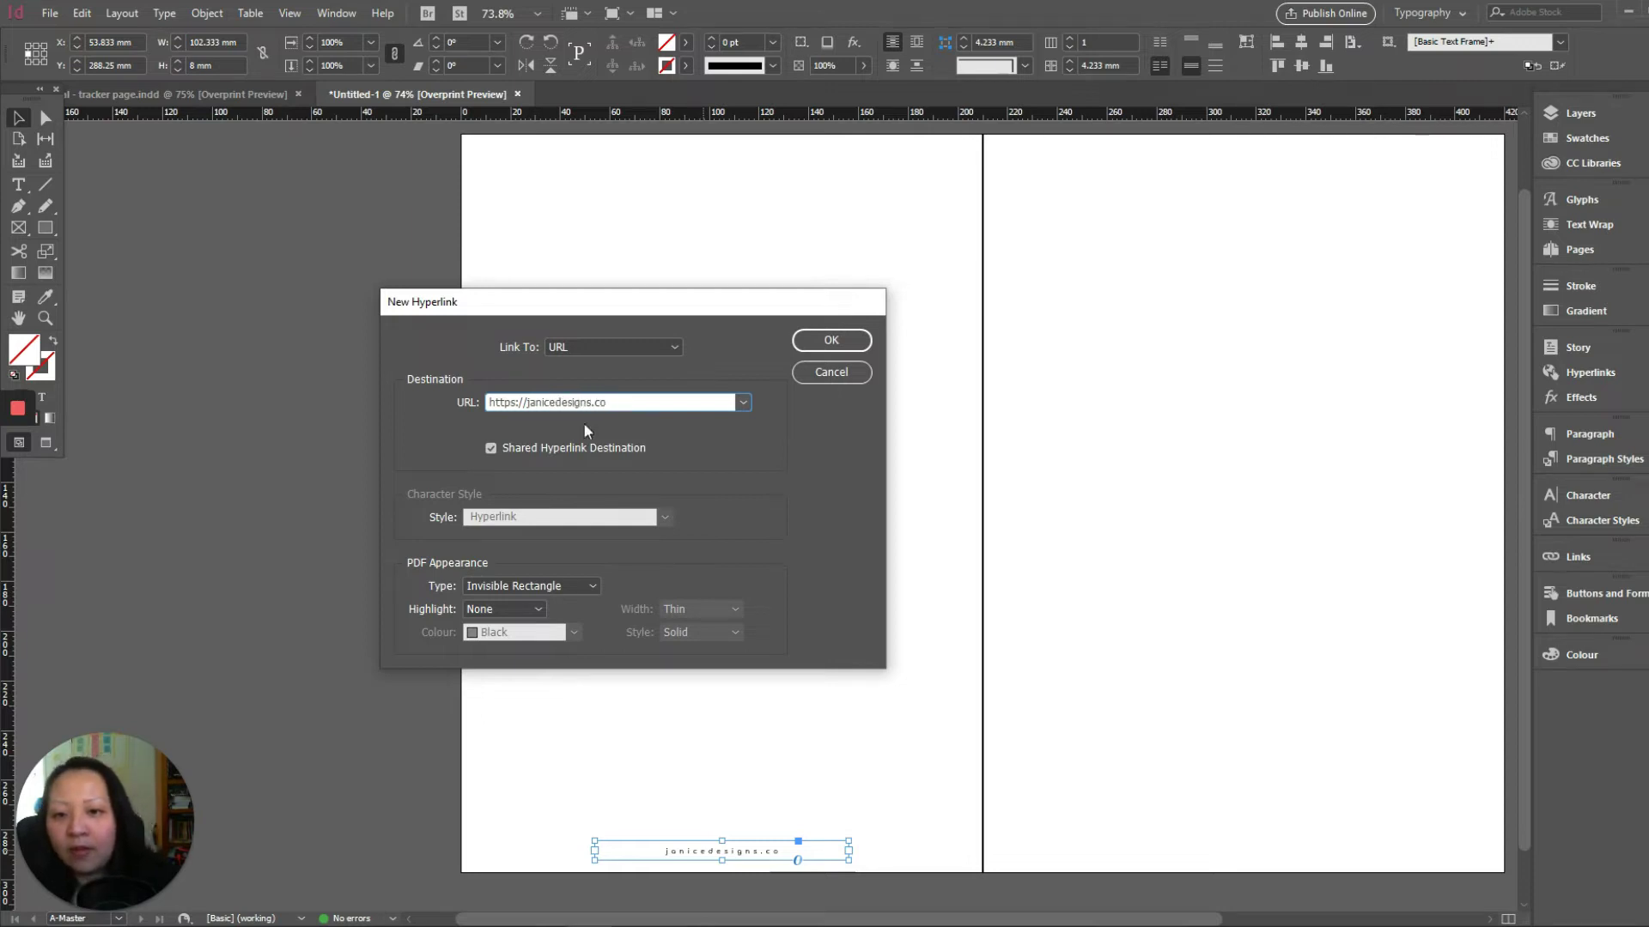
pyautogui.click(831, 340)
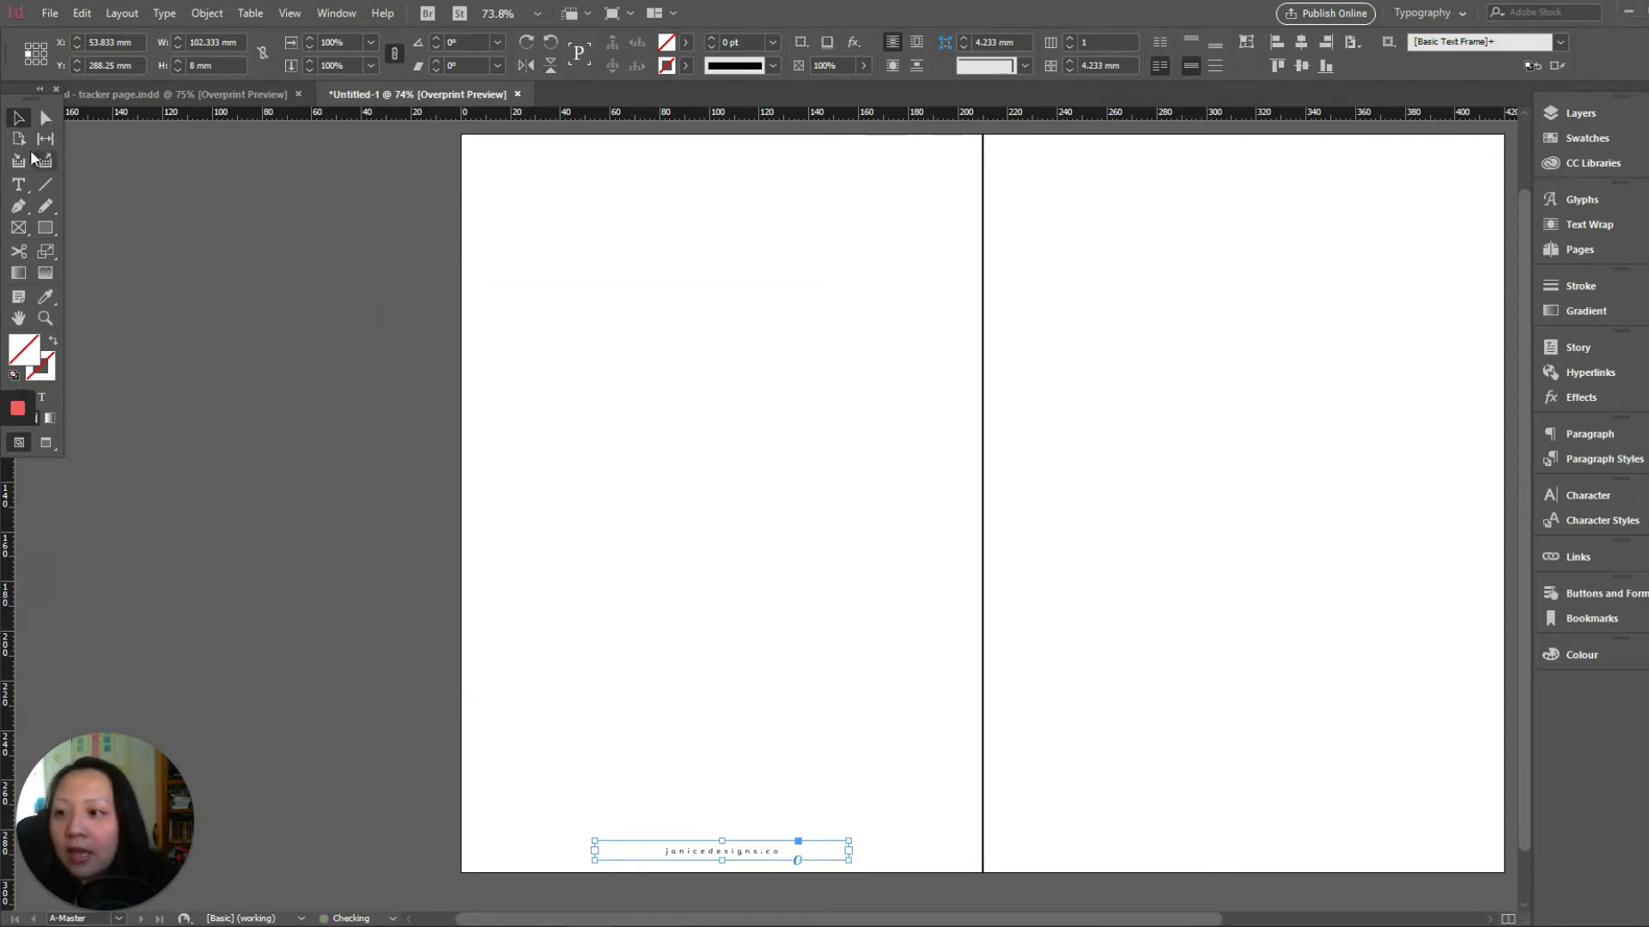
# Centre the footer frame horizontally on the left master page, aligned to the margins.
pyautogui.click(681, 833)
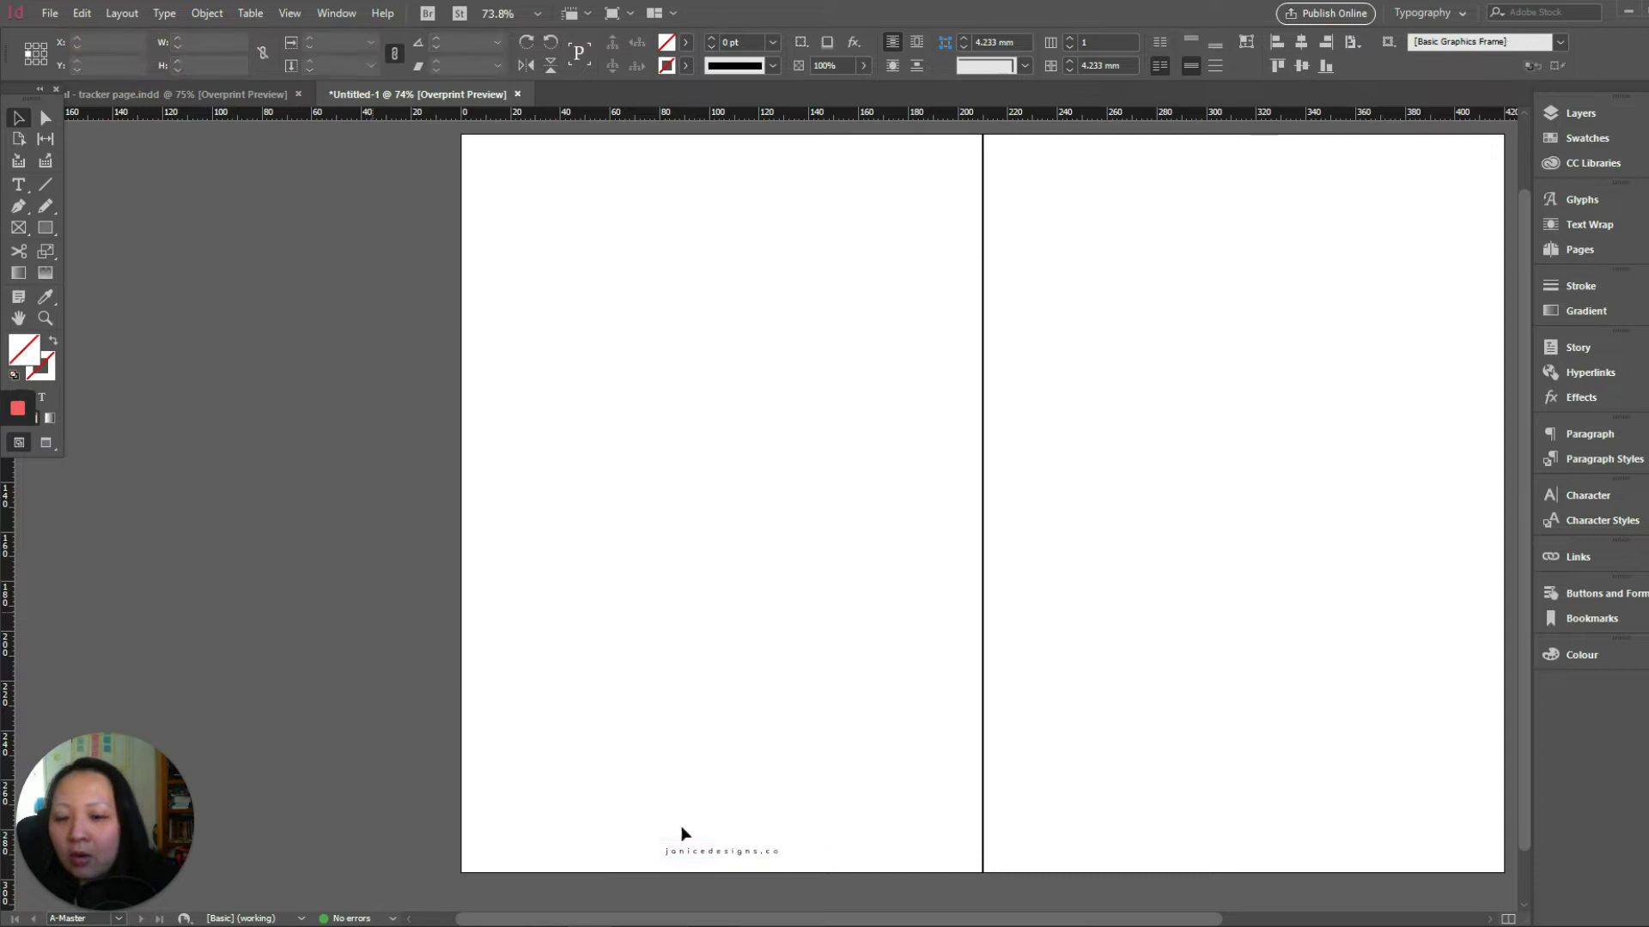
pyautogui.click(750, 860)
pyautogui.click(1354, 42)
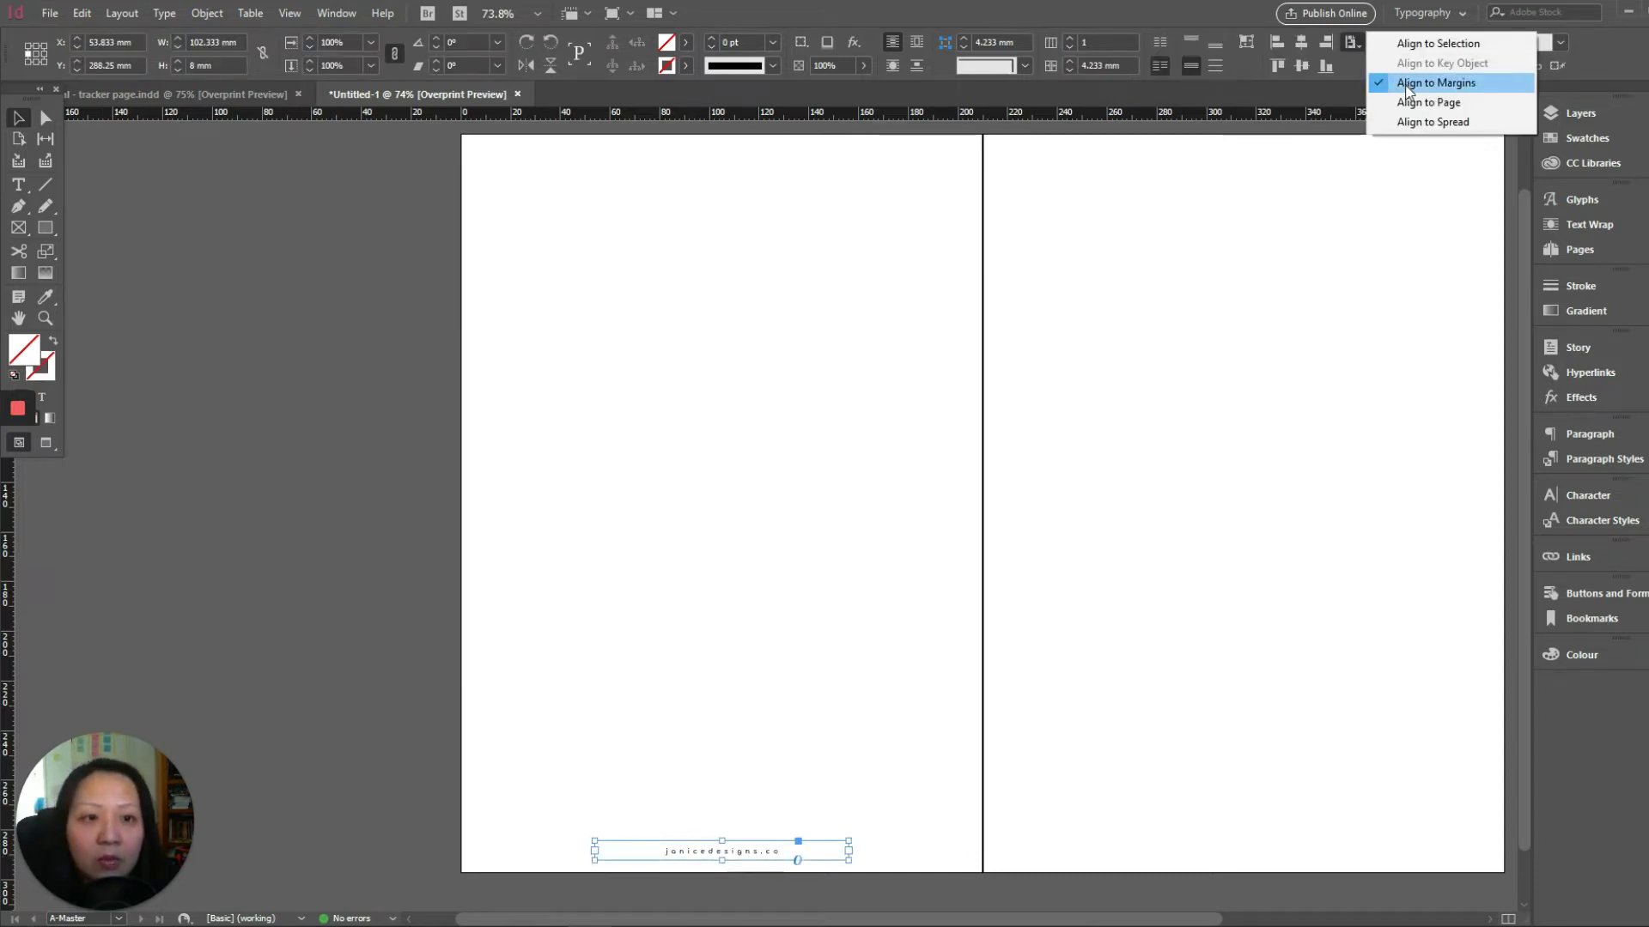
pyautogui.click(1301, 44)
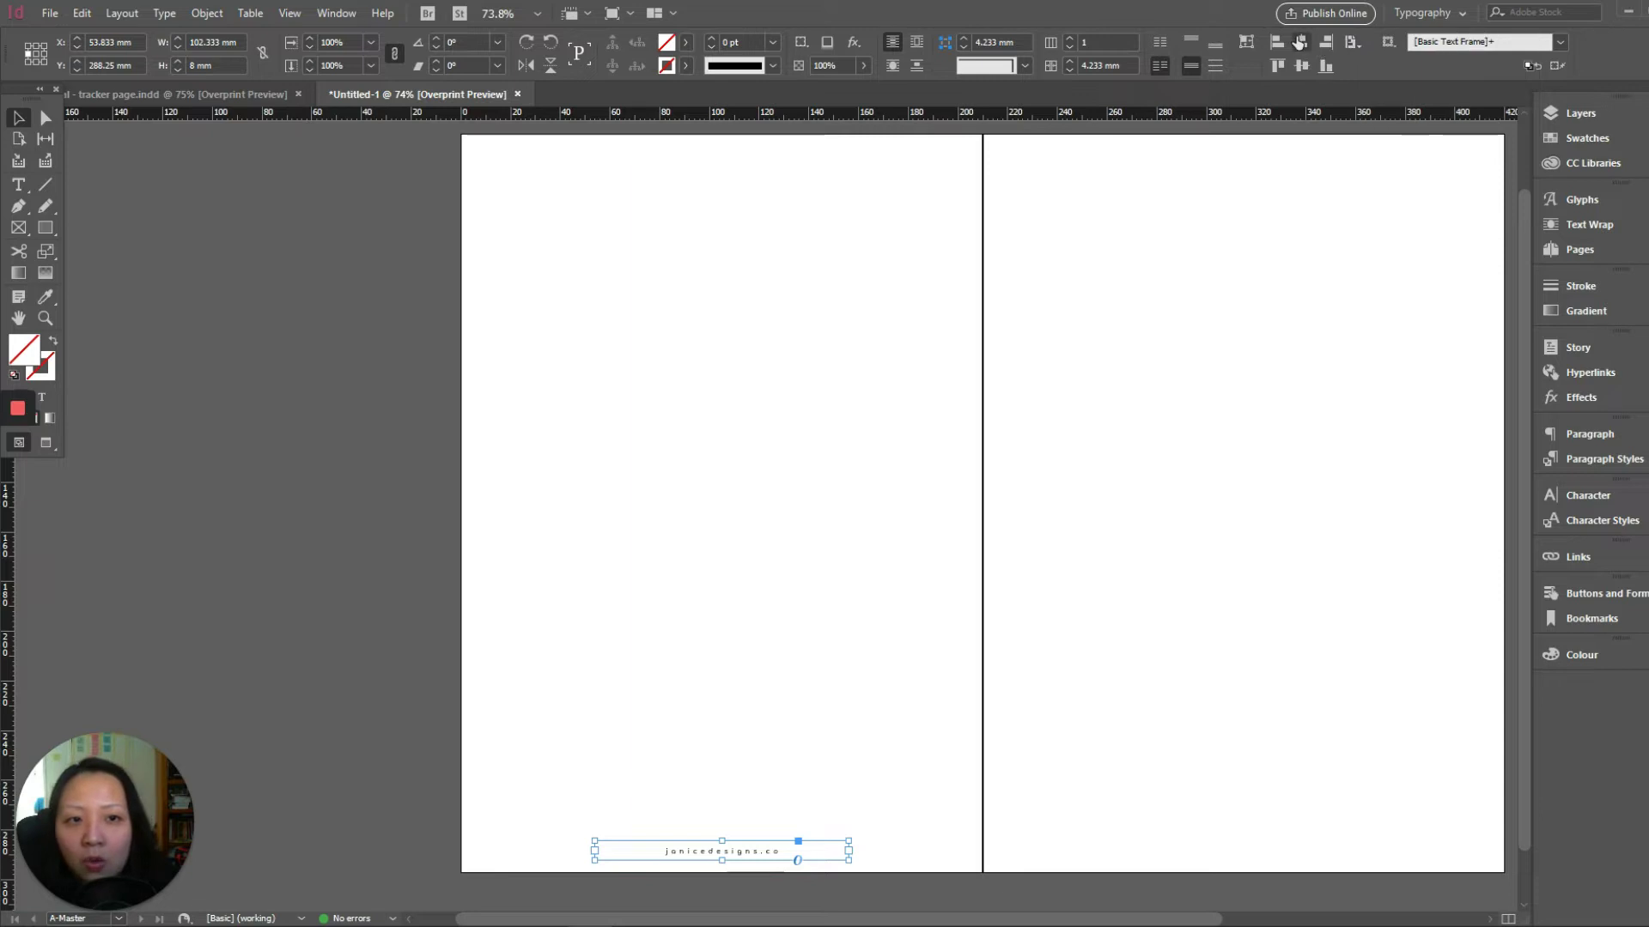
# Duplicate the footer frame onto the right master page at the same height and centre it horizontally there.
pyautogui.moveTo(743, 854); pyautogui.dragTo(1324, 853)
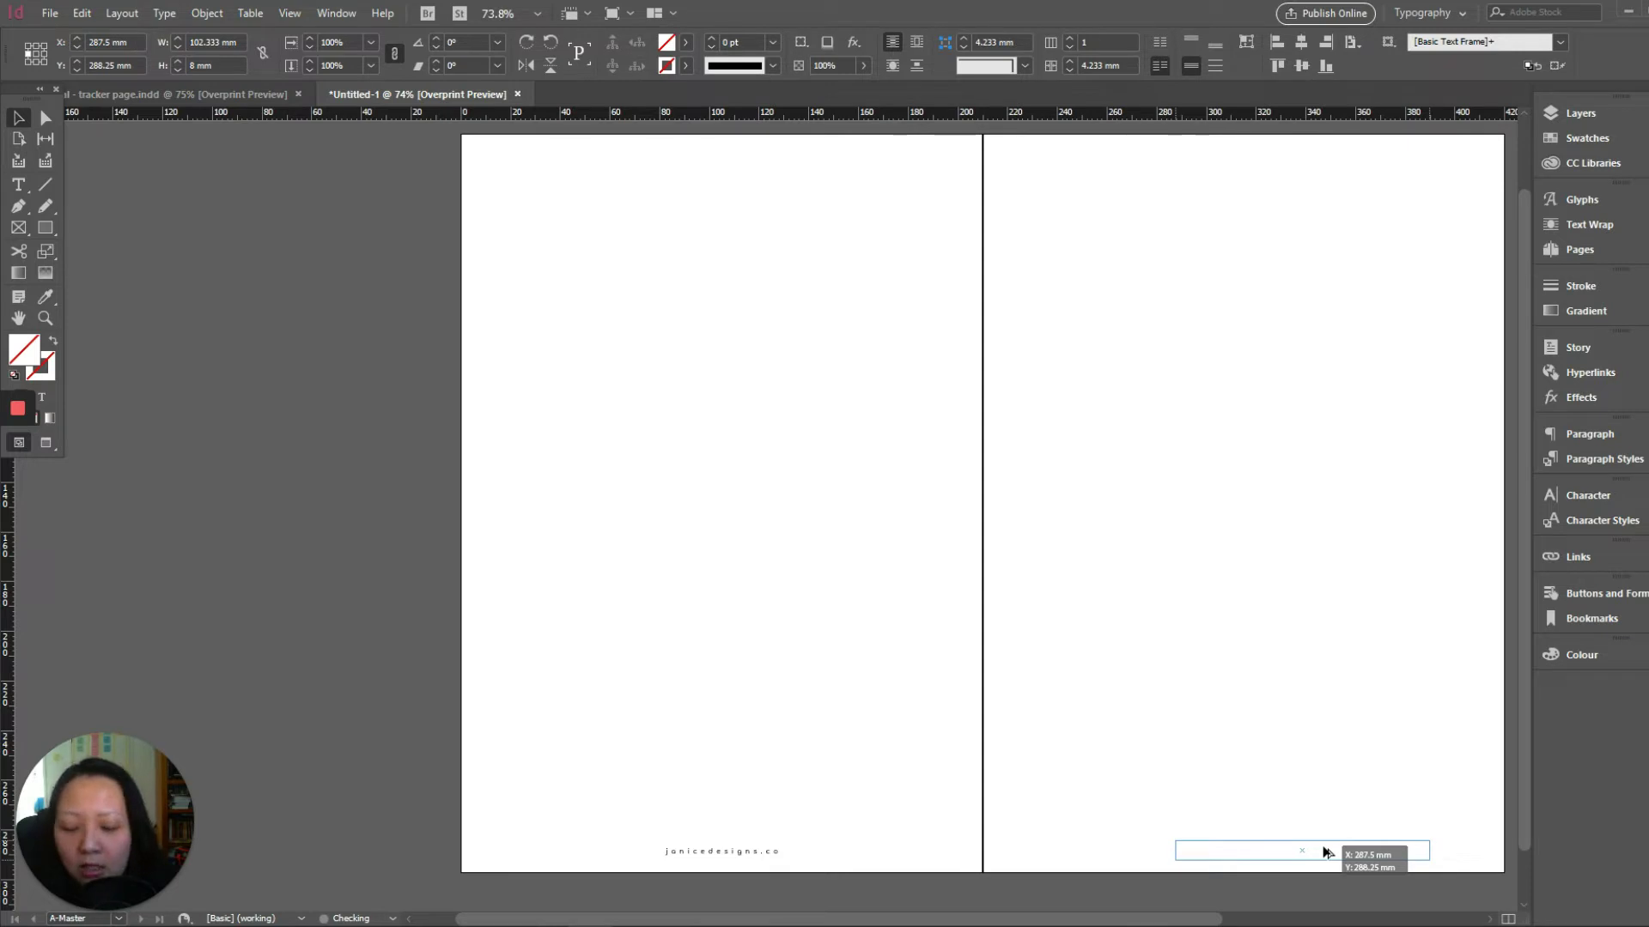
pyautogui.moveTo(1324, 853); pyautogui.dragTo(1324, 853)
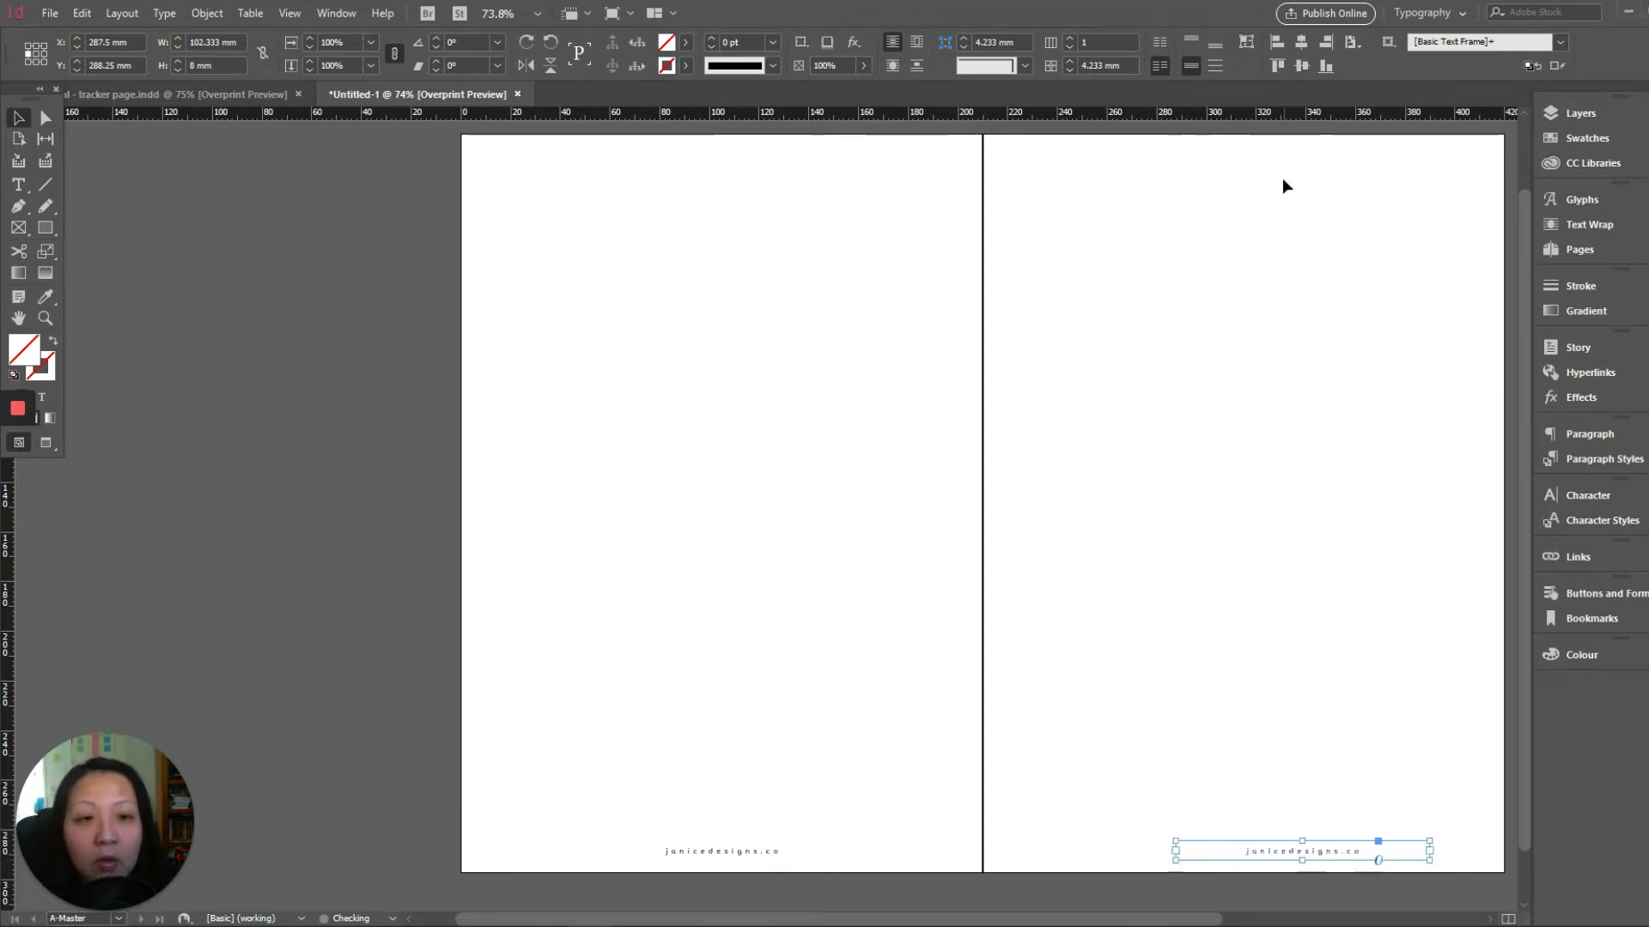
pyautogui.click(1301, 42)
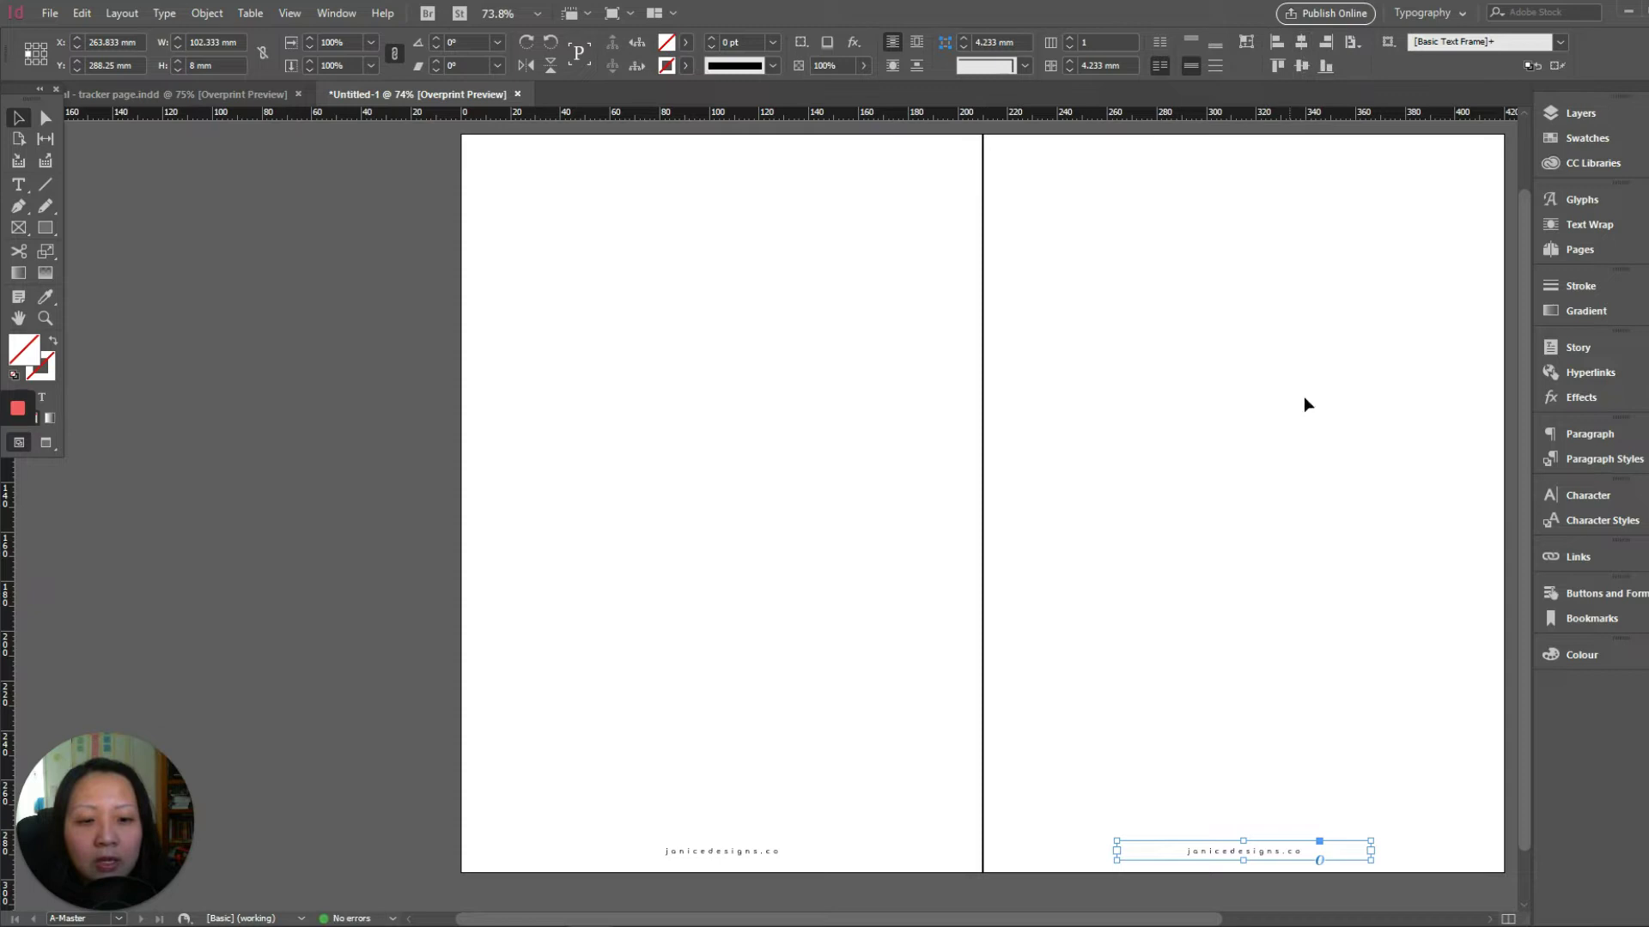
pyautogui.click(1317, 552)
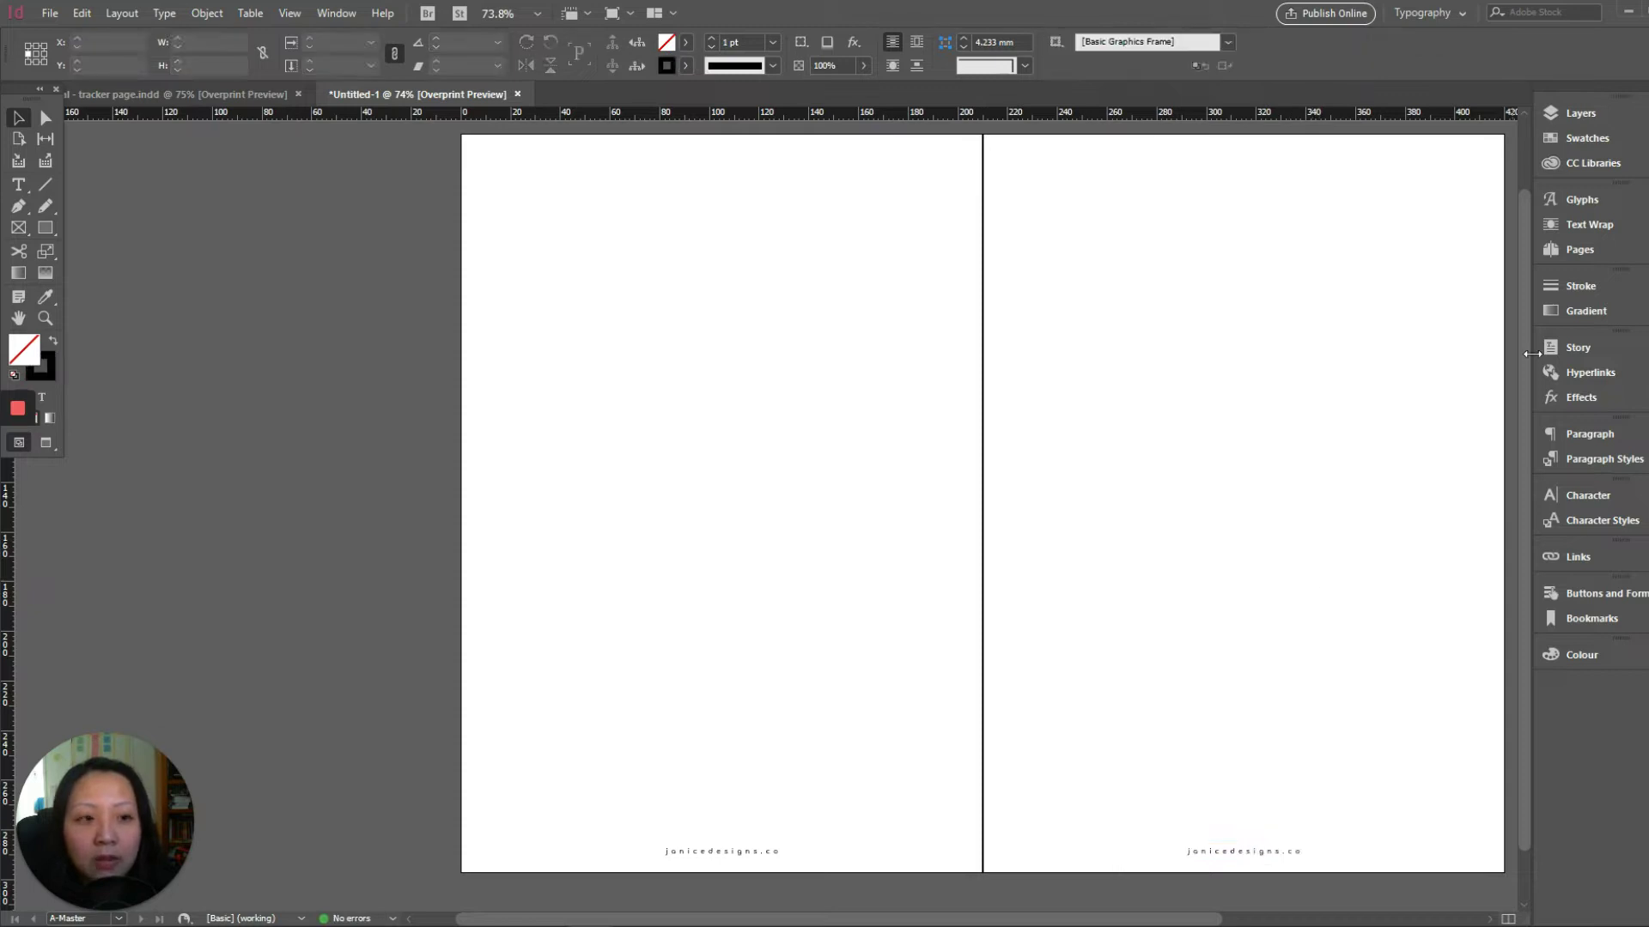
# Display page 6, then switch to File Explorer's PATTERNS folder and move its window aside to uncover the page.
pyautogui.click(1549, 247)
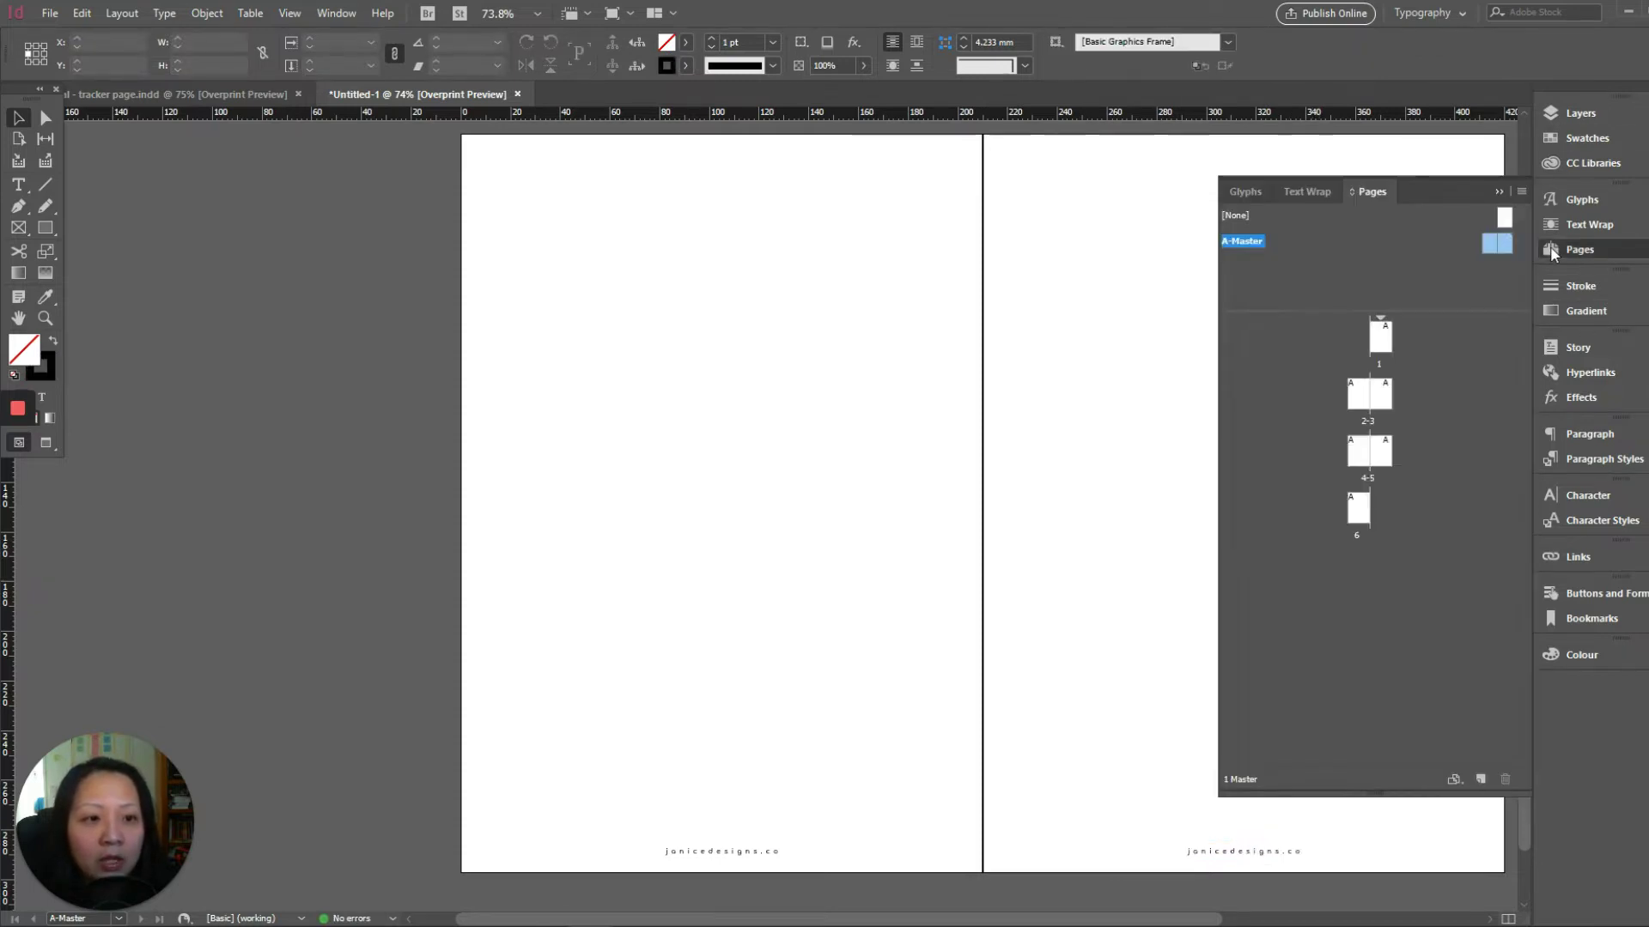
pyautogui.doubleClick(1365, 520)
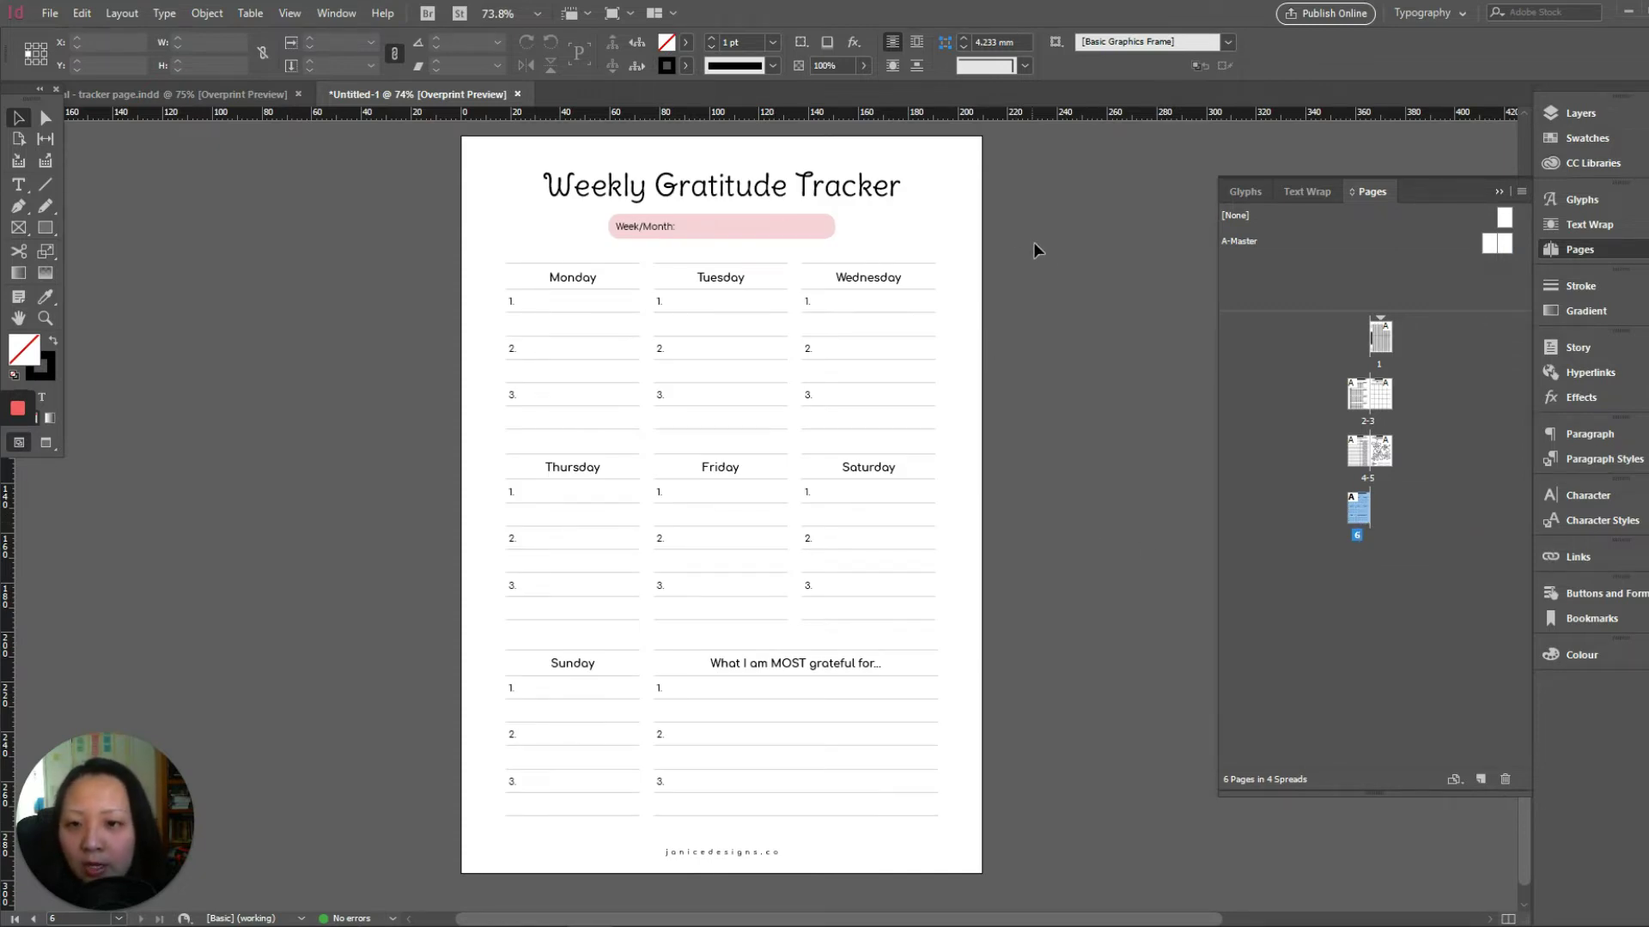
pyautogui.moveTo(435, 926)
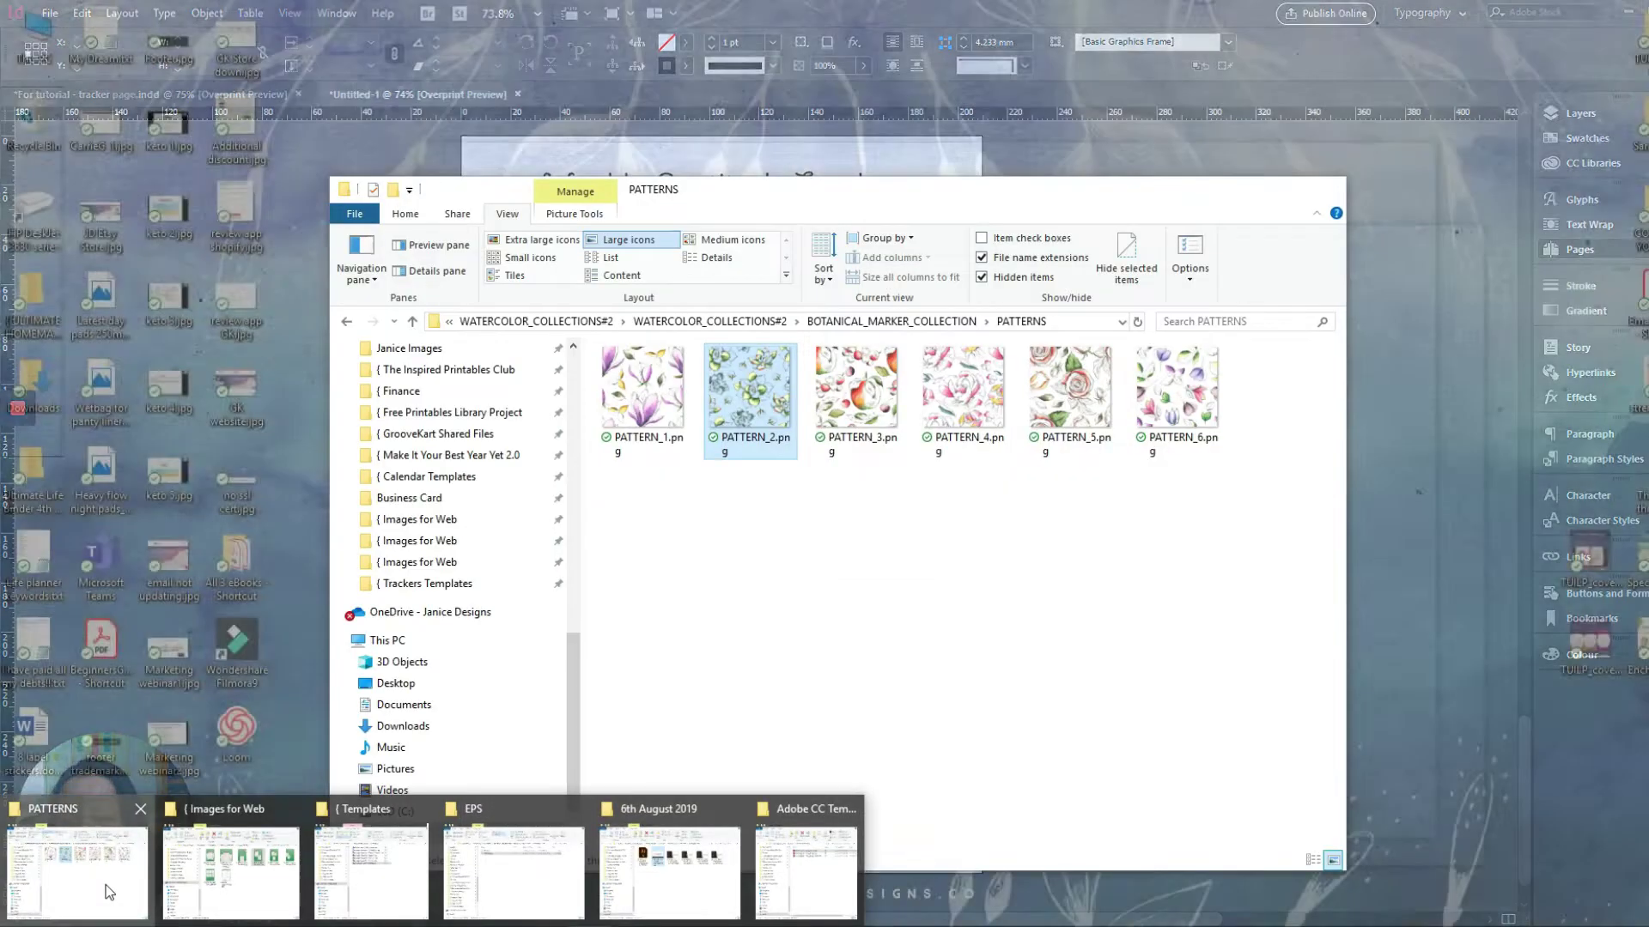
pyautogui.click(77, 872)
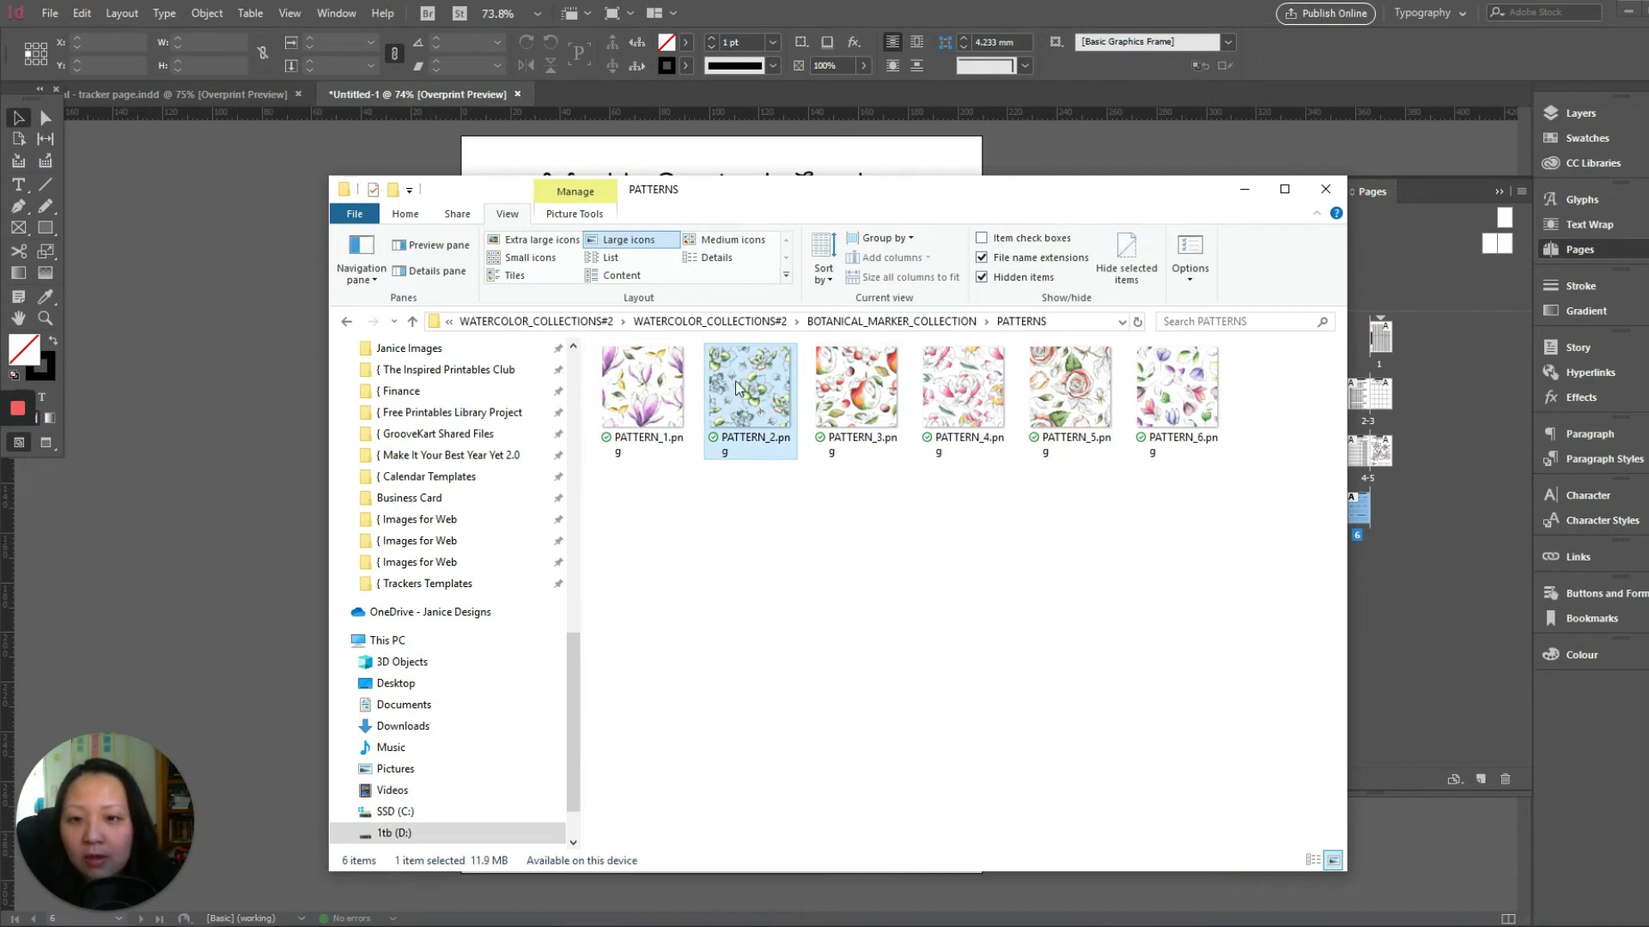
pyautogui.moveTo(833, 207); pyautogui.dragTo(1472, 199)
# Place PATTERN_2.png on page 6 from the page's upper-left corner, scaled to the full page height at 297 × 297 mm.
pyautogui.moveTo(1389, 378); pyautogui.dragTo(646, 350)
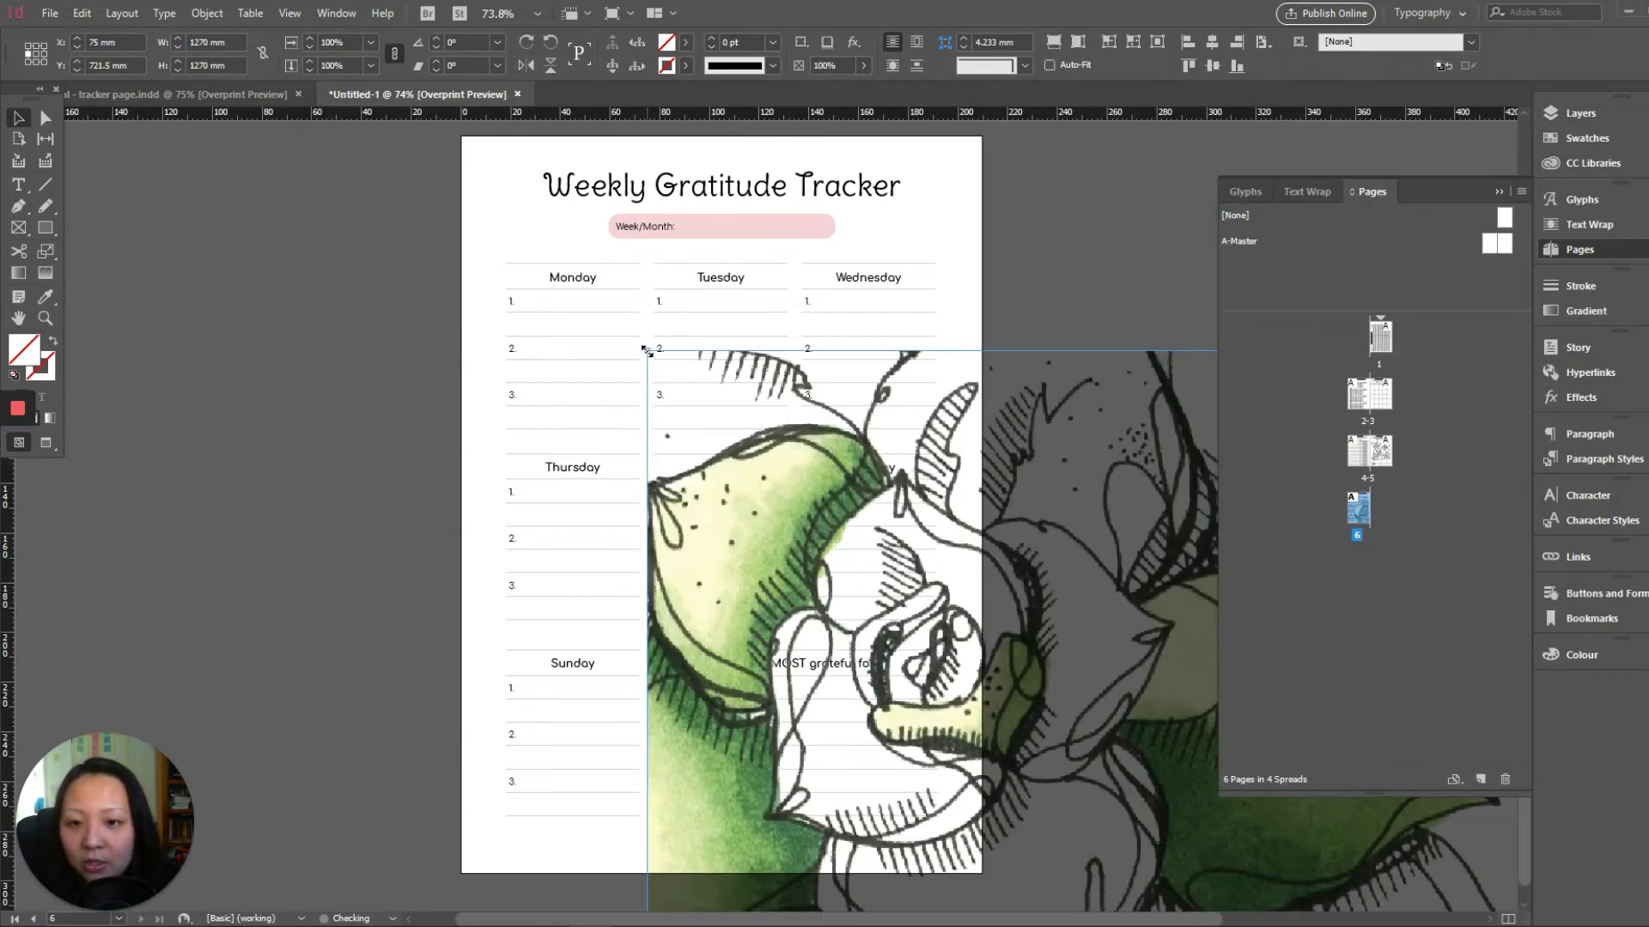
pyautogui.hotkey('ctrl', 'z')
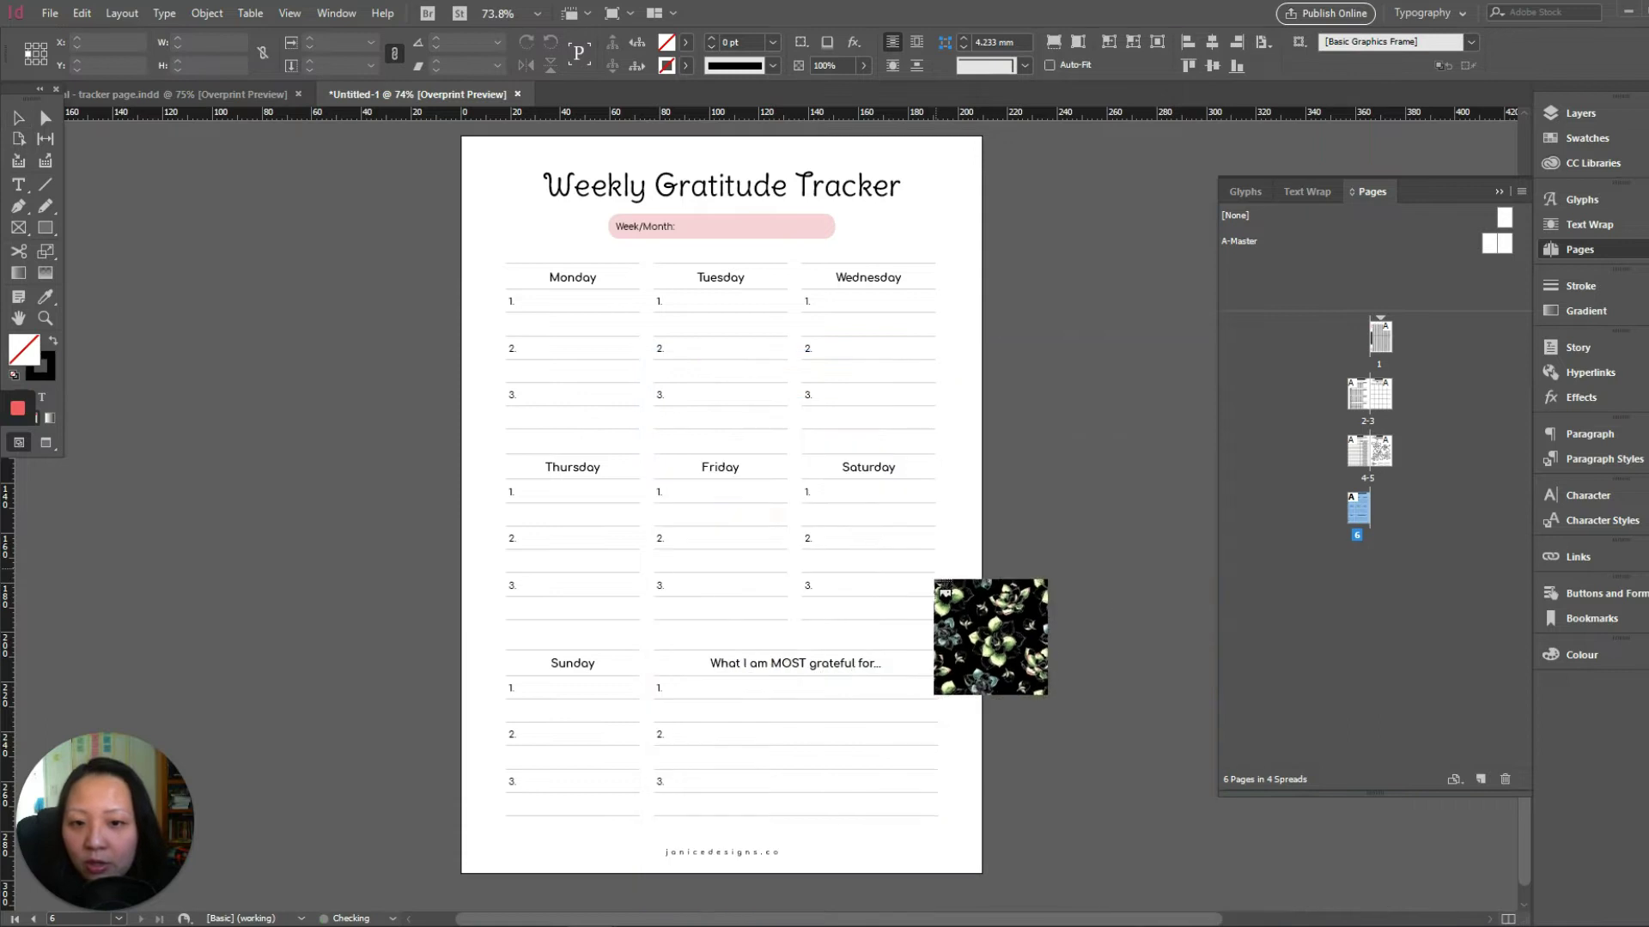
pyautogui.click(1057, 283)
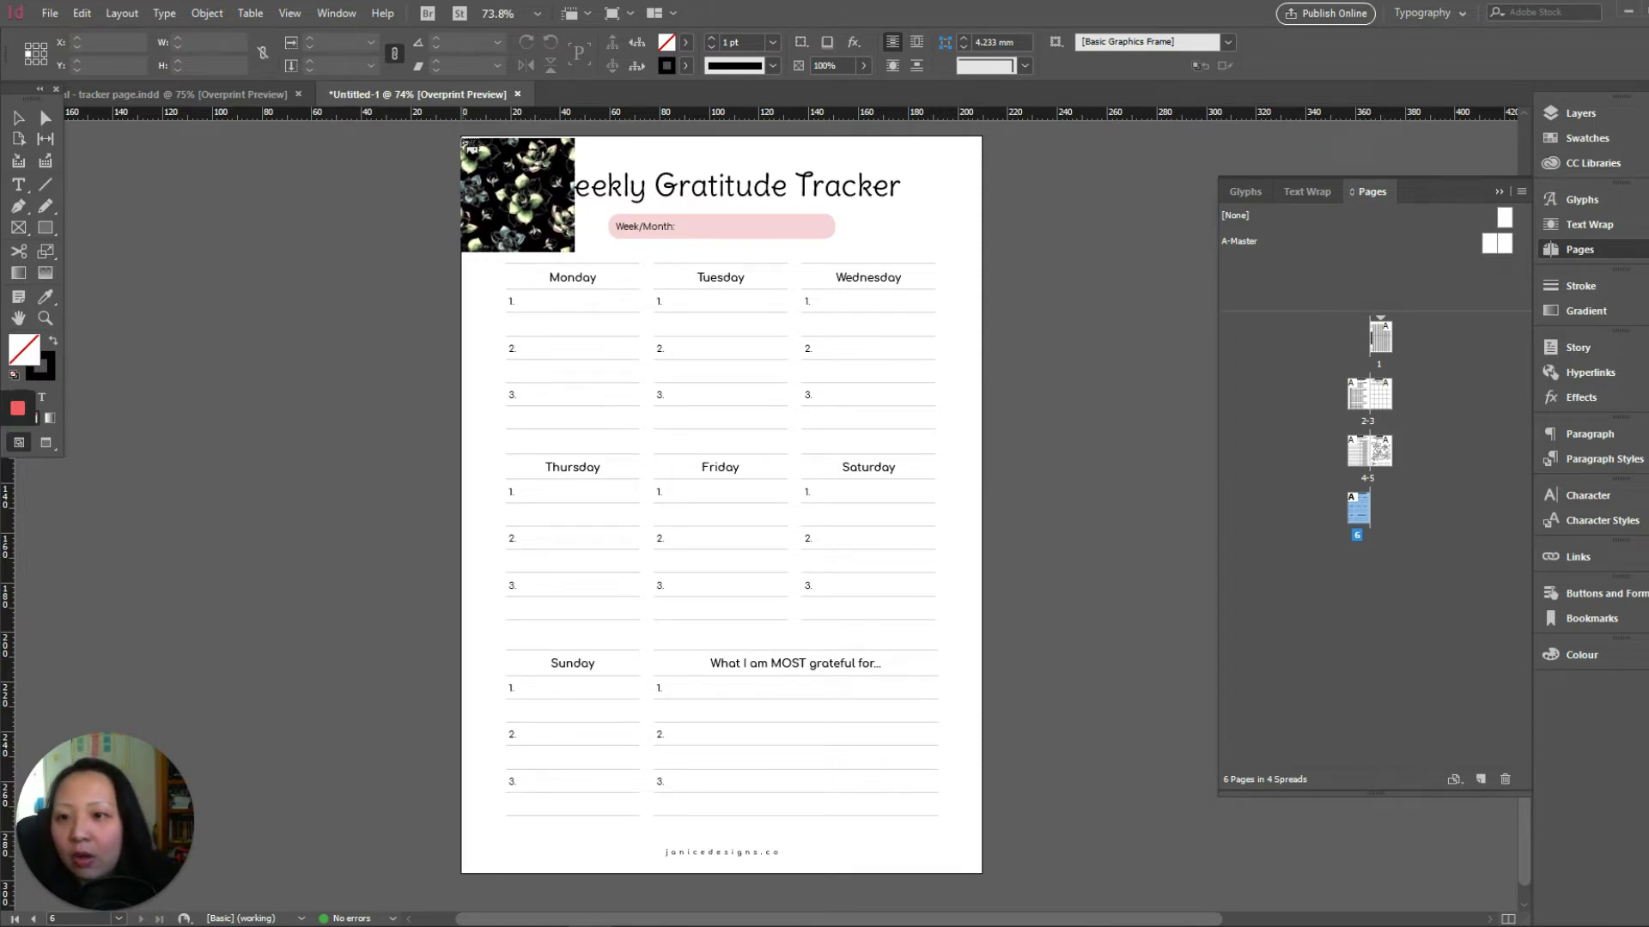
pyautogui.moveTo(465, 138); pyautogui.dragTo(975, 875)
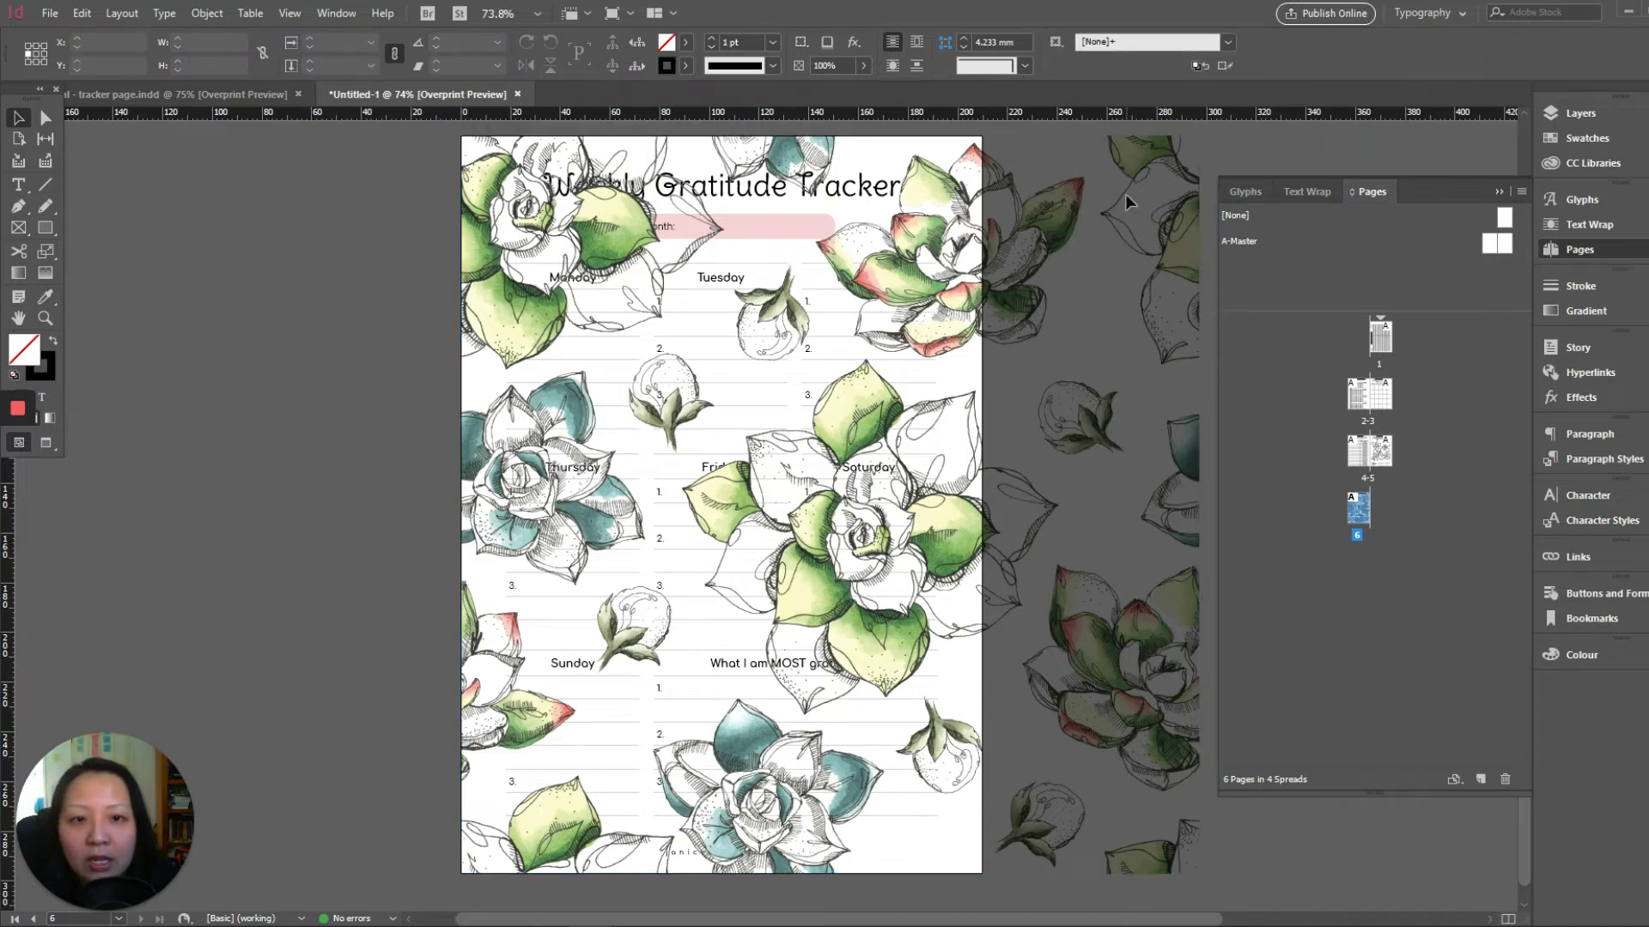
# Centre the succulent pattern image horizontally on page 6 and send it to the back behind the tracker content.
pyautogui.click(1212, 42)
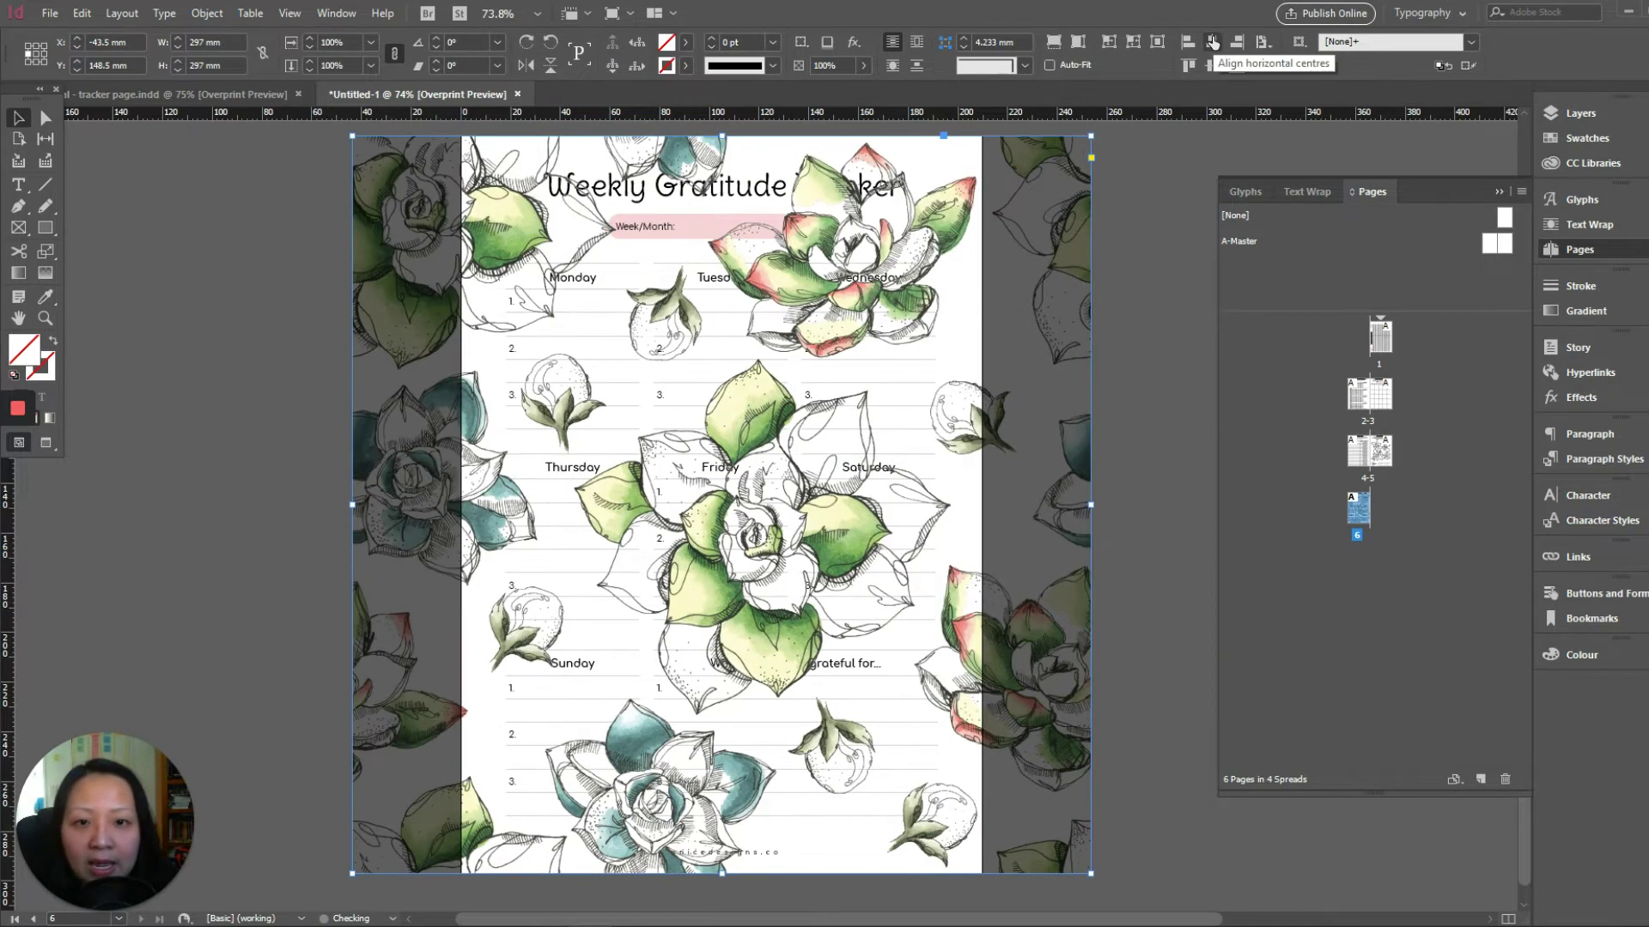
pyautogui.rightClick(1073, 213)
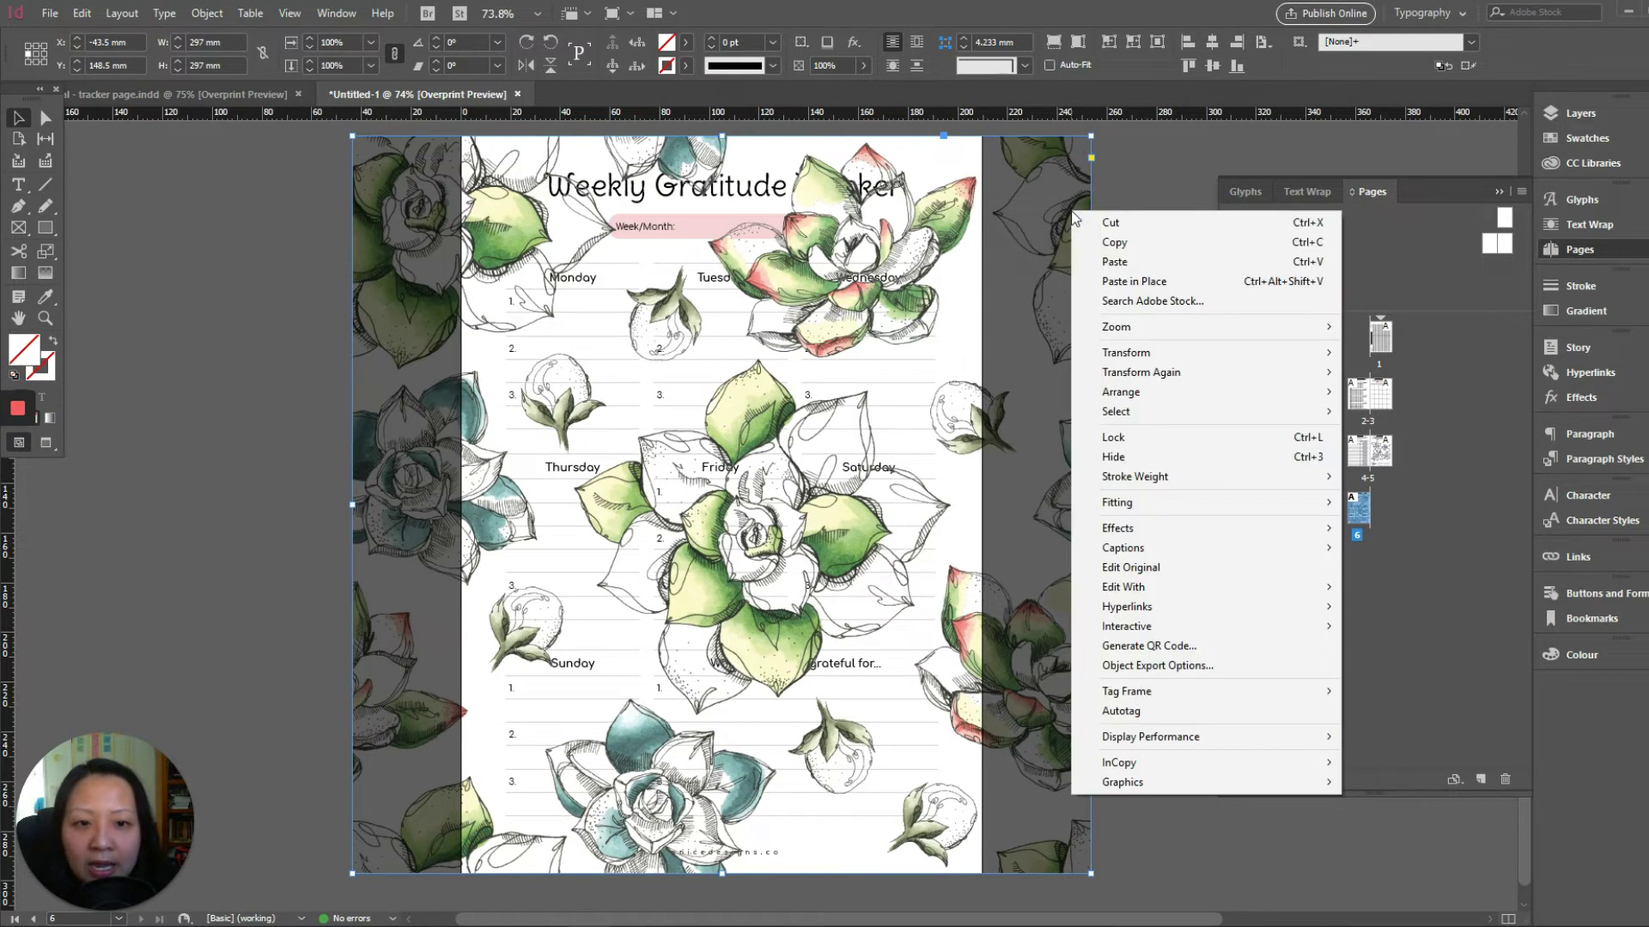
pyautogui.moveTo(1134, 395)
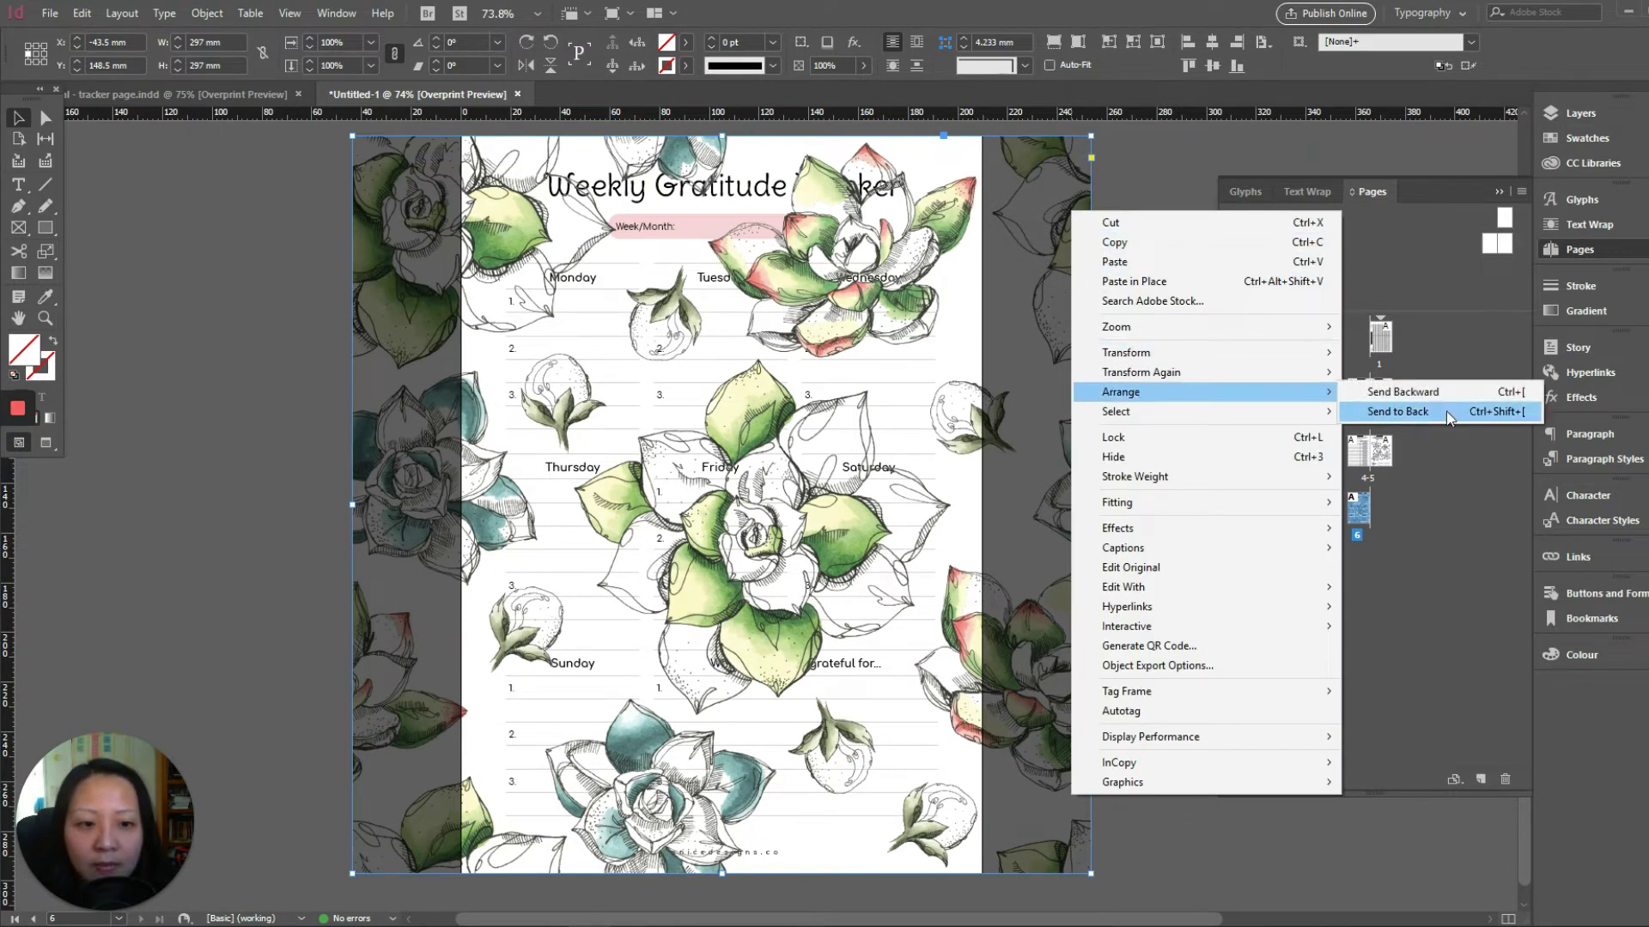
pyautogui.click(1446, 410)
pyautogui.click(1163, 366)
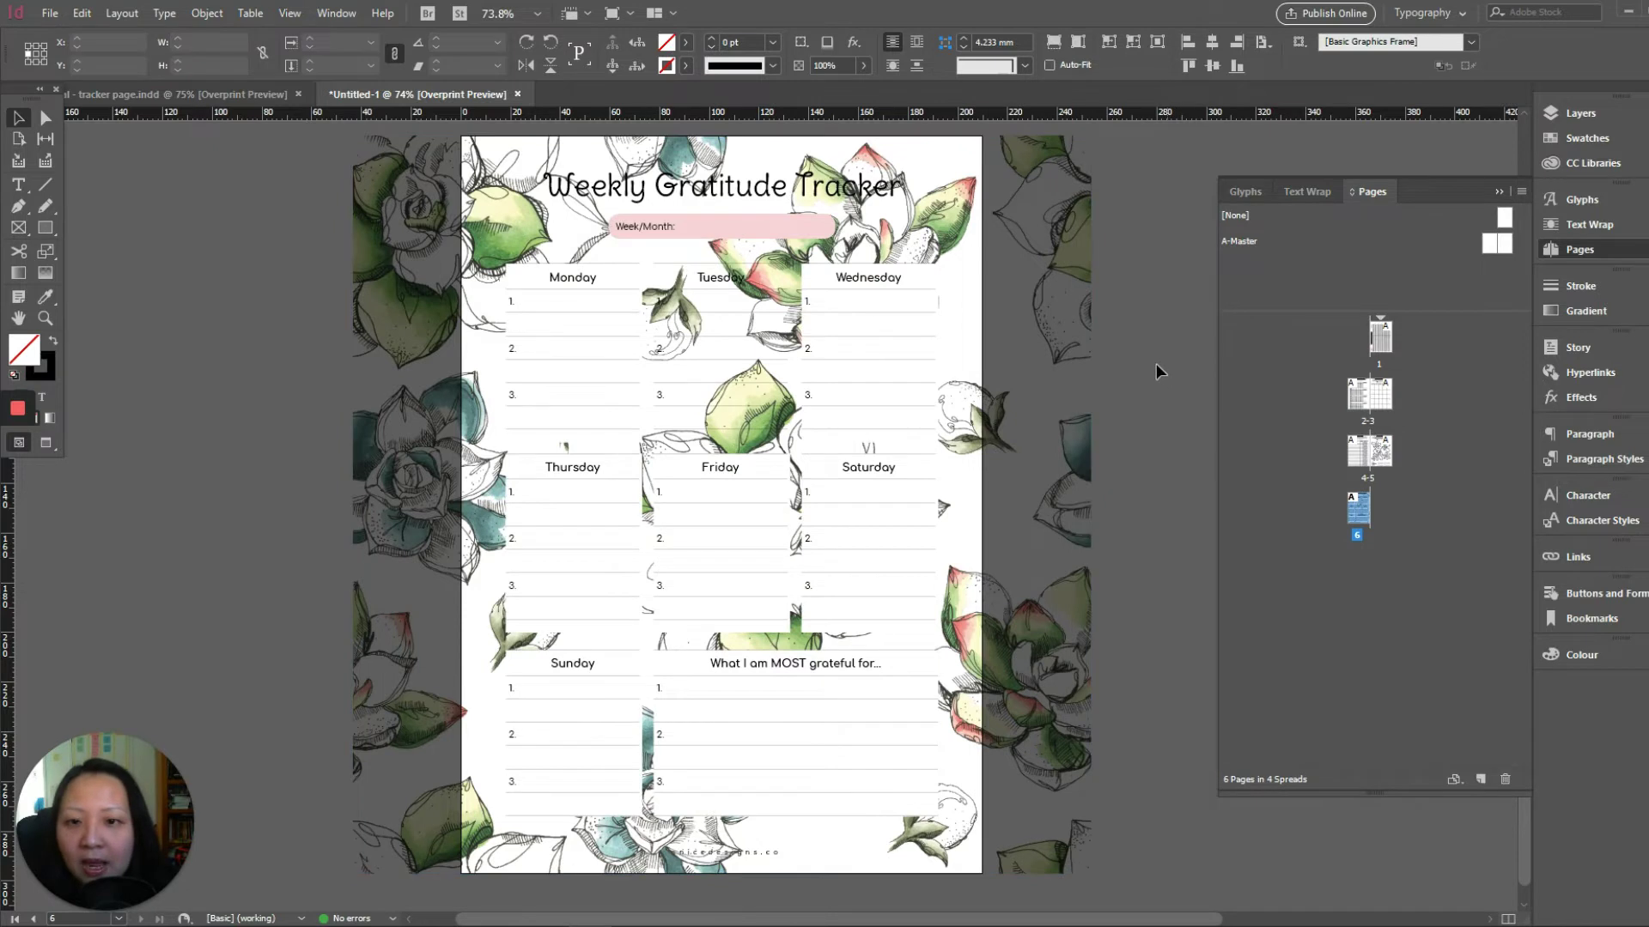
pyautogui.click(1038, 233)
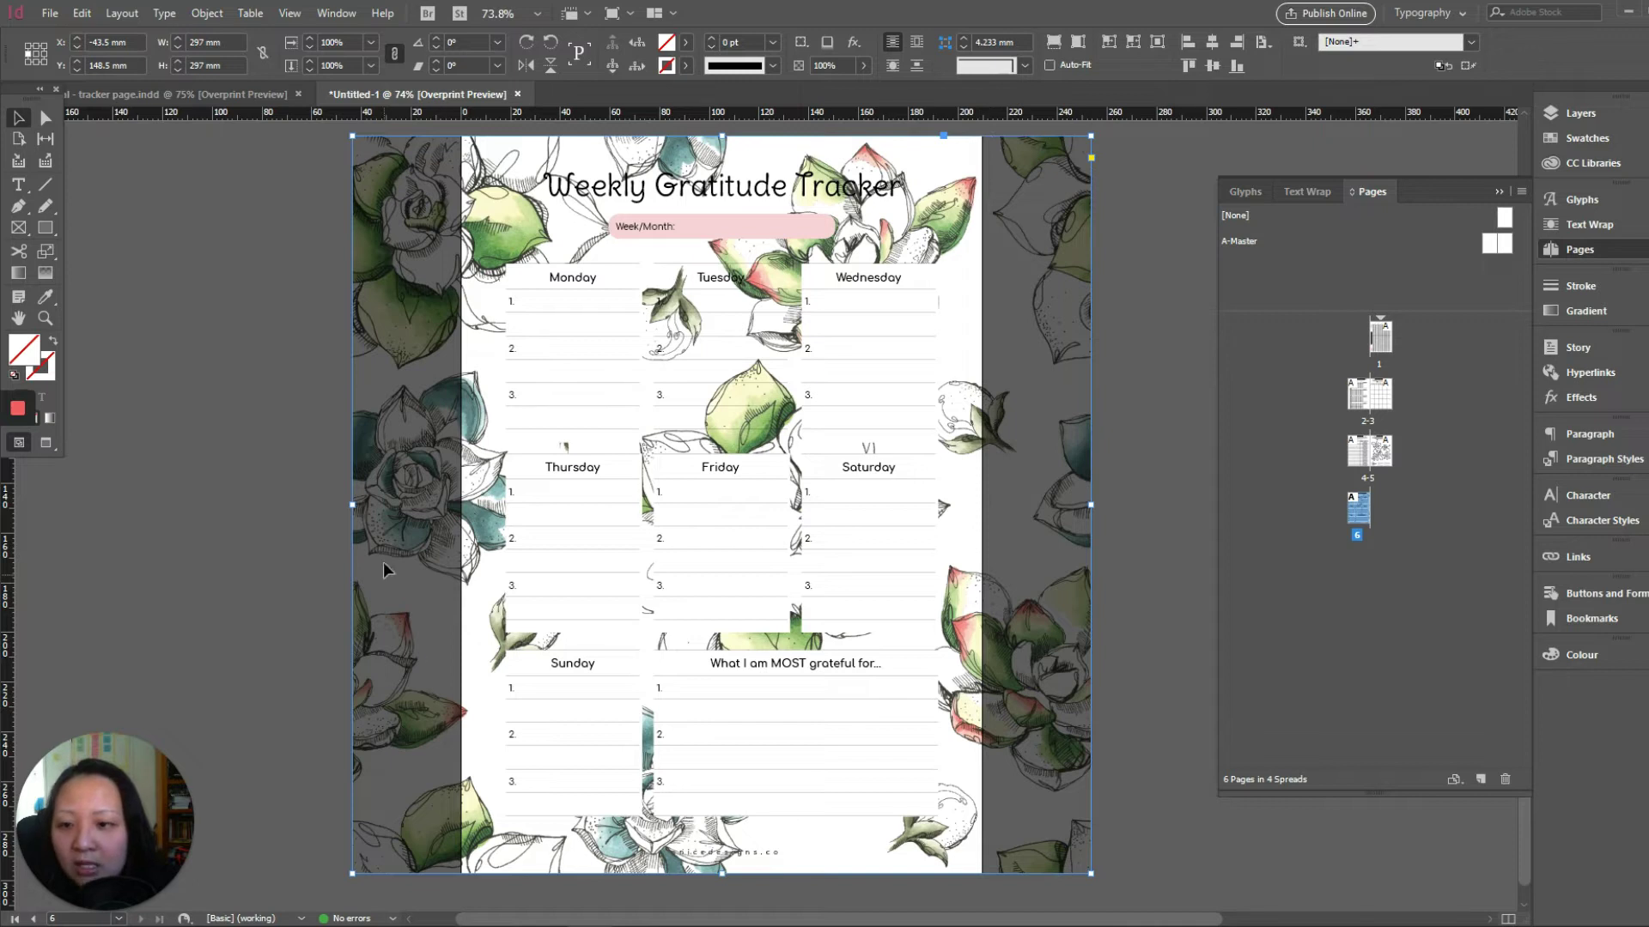
pyautogui.click(1142, 464)
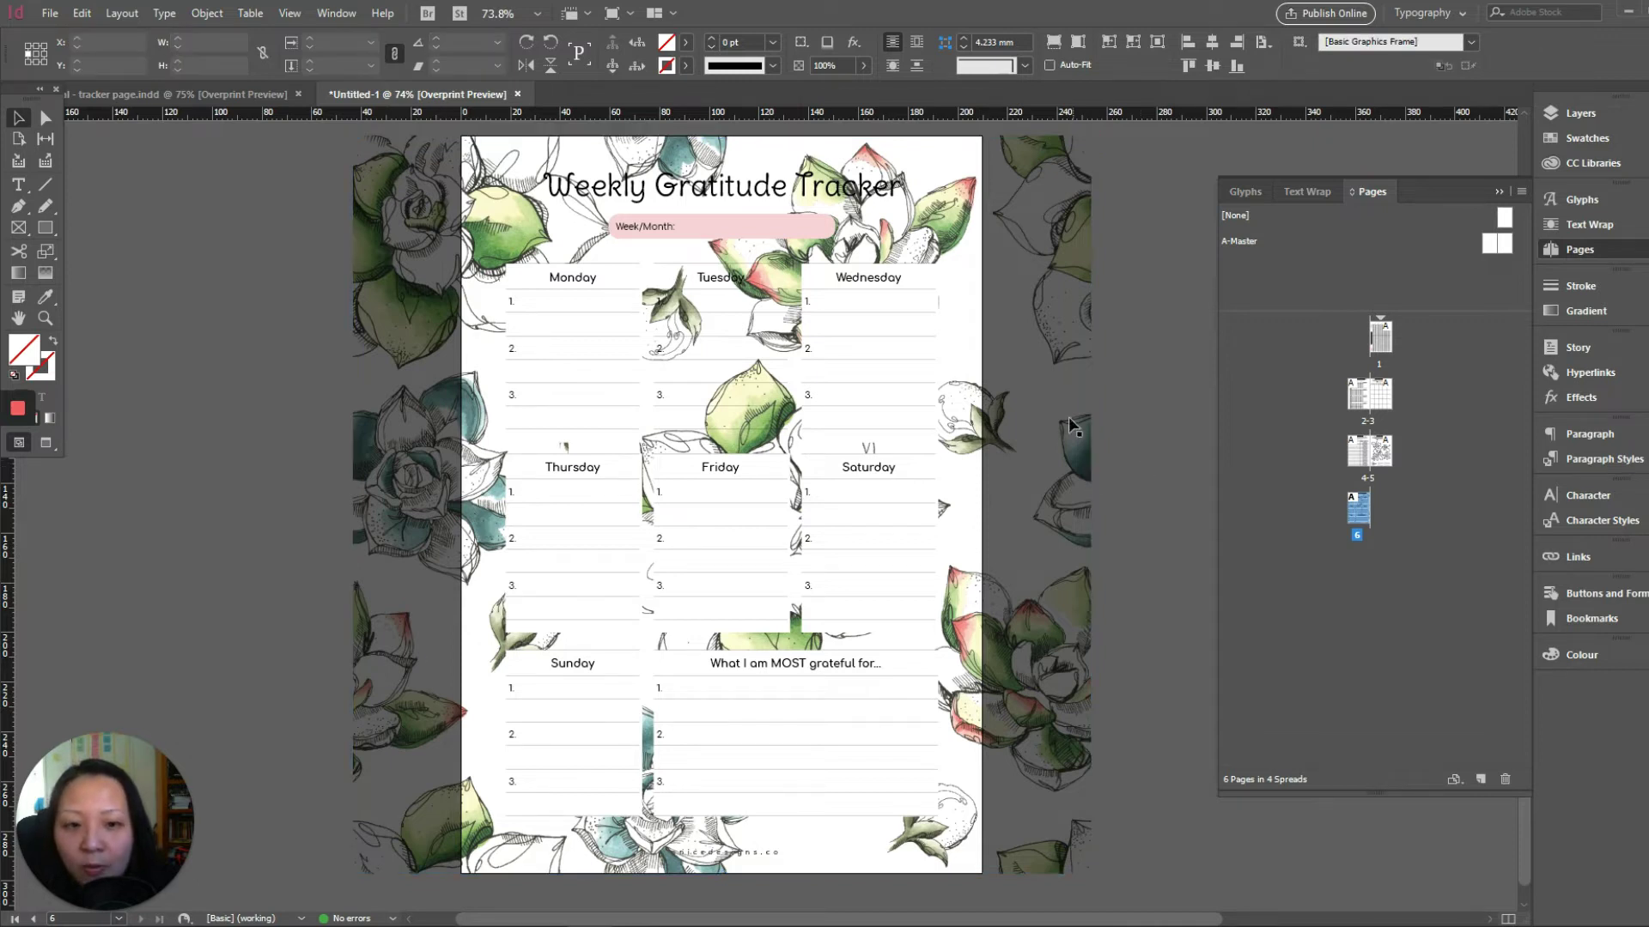
# Crop the succulent pattern frame on page 6 to the page's side edges, making it 210 mm wide.
pyautogui.click(1063, 243)
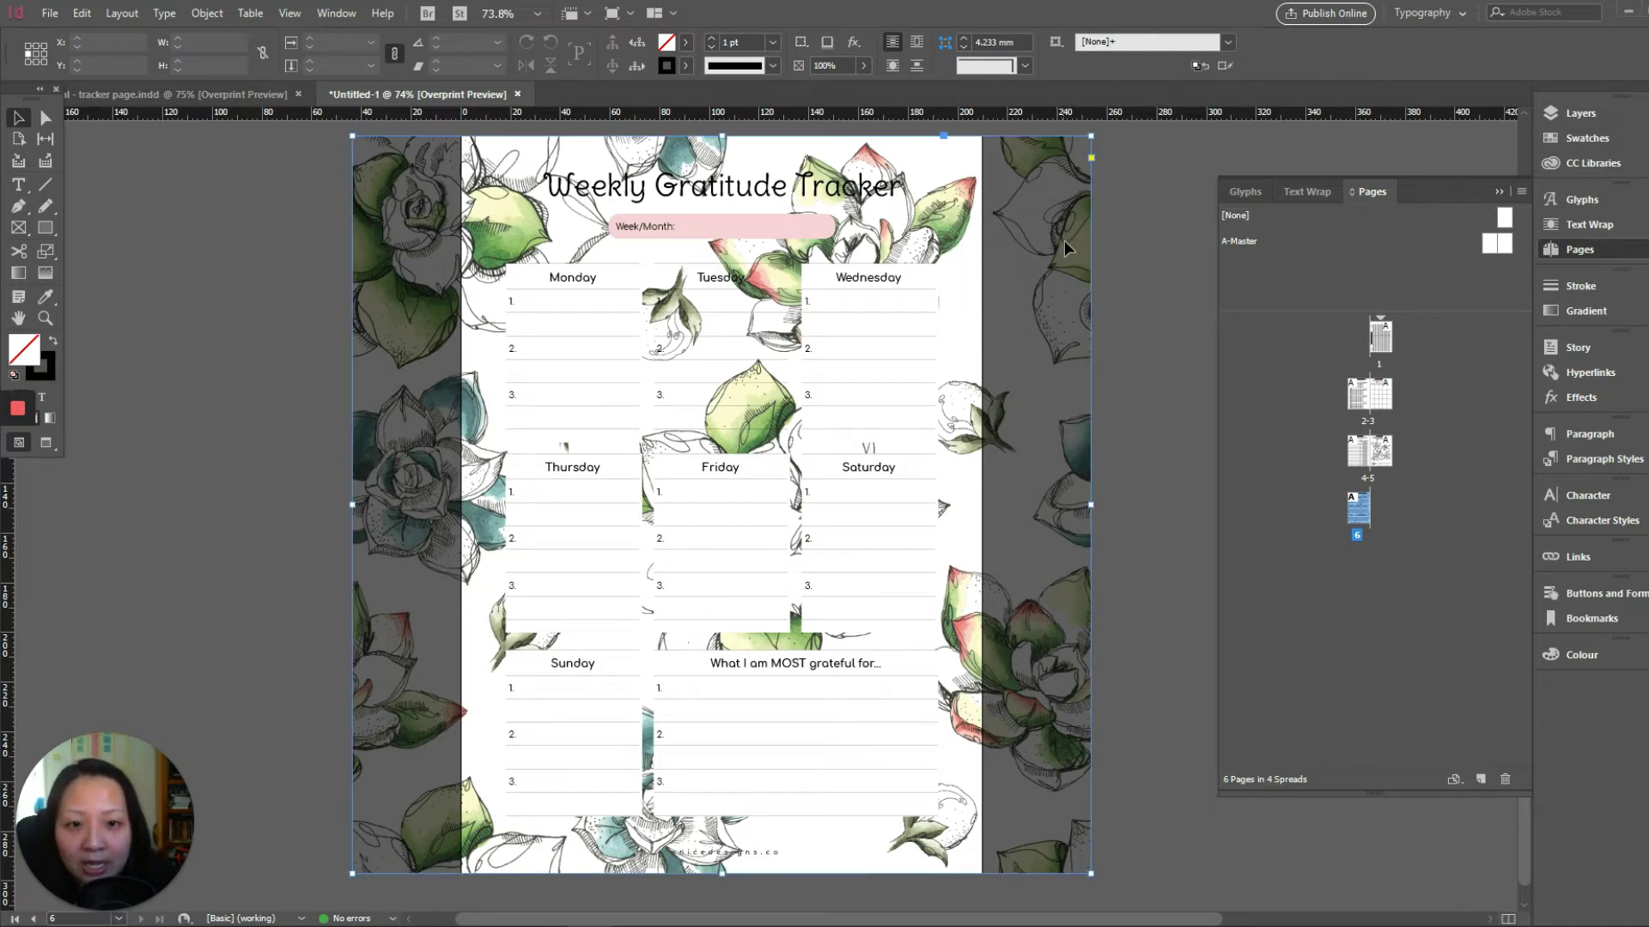
pyautogui.moveTo(1089, 505); pyautogui.dragTo(982, 483)
pyautogui.moveTo(359, 502); pyautogui.dragTo(461, 498)
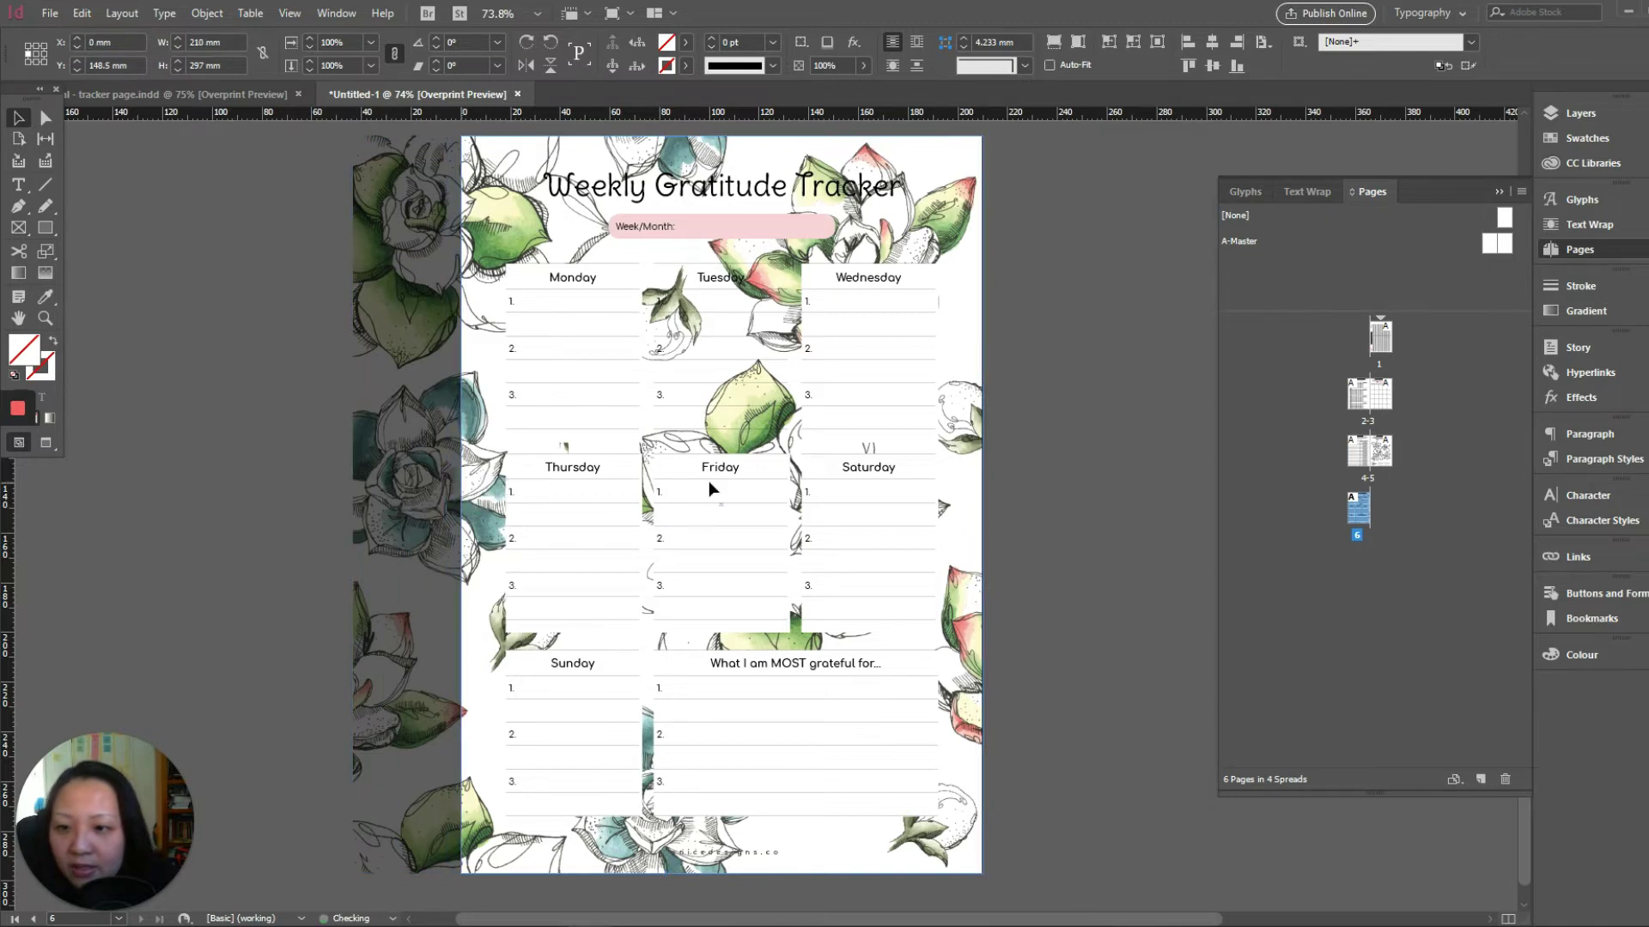
pyautogui.click(1061, 449)
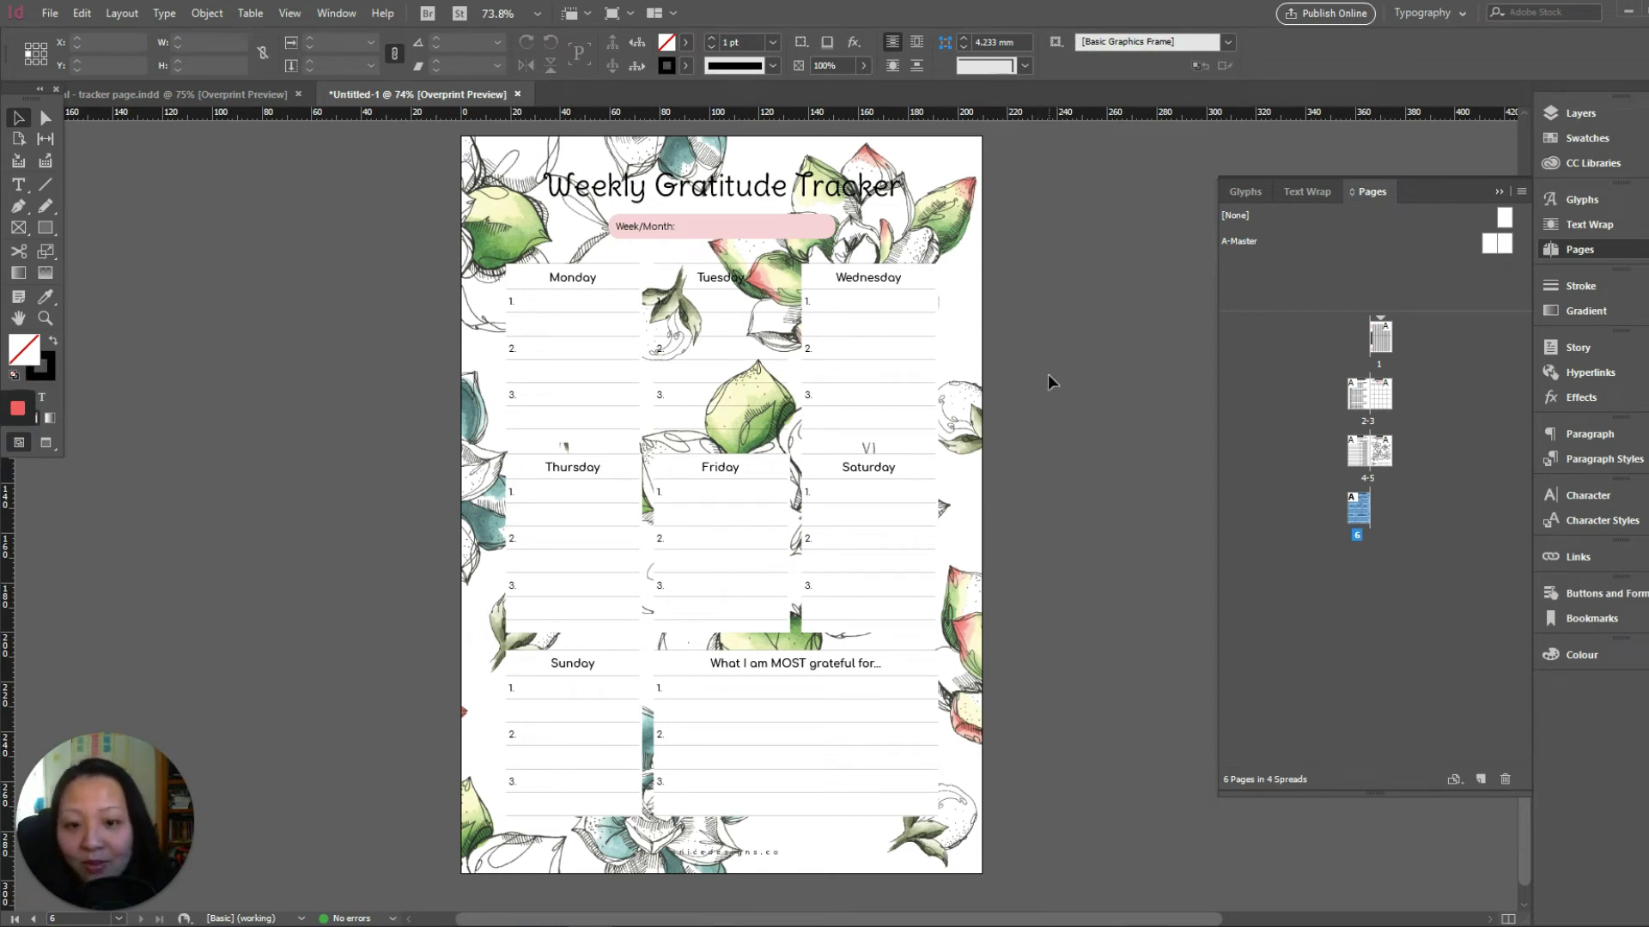
# Fill the Tuesday table's text frame with the [Paper] swatch.
pyautogui.click(716, 277)
pyautogui.click(685, 42)
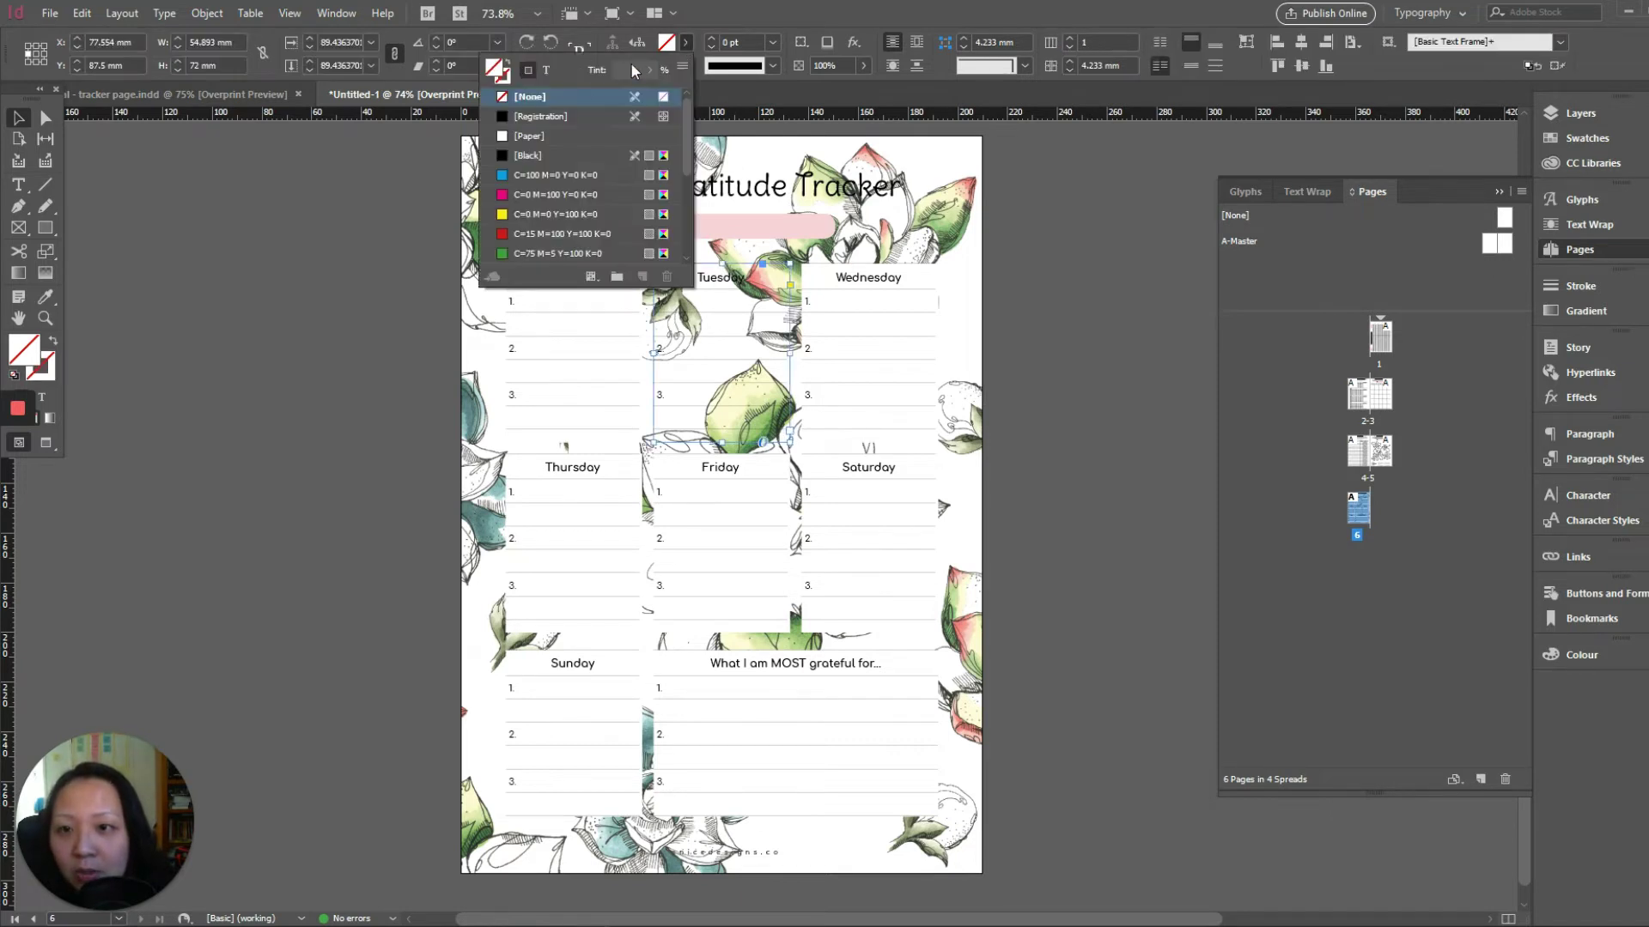
pyautogui.click(523, 136)
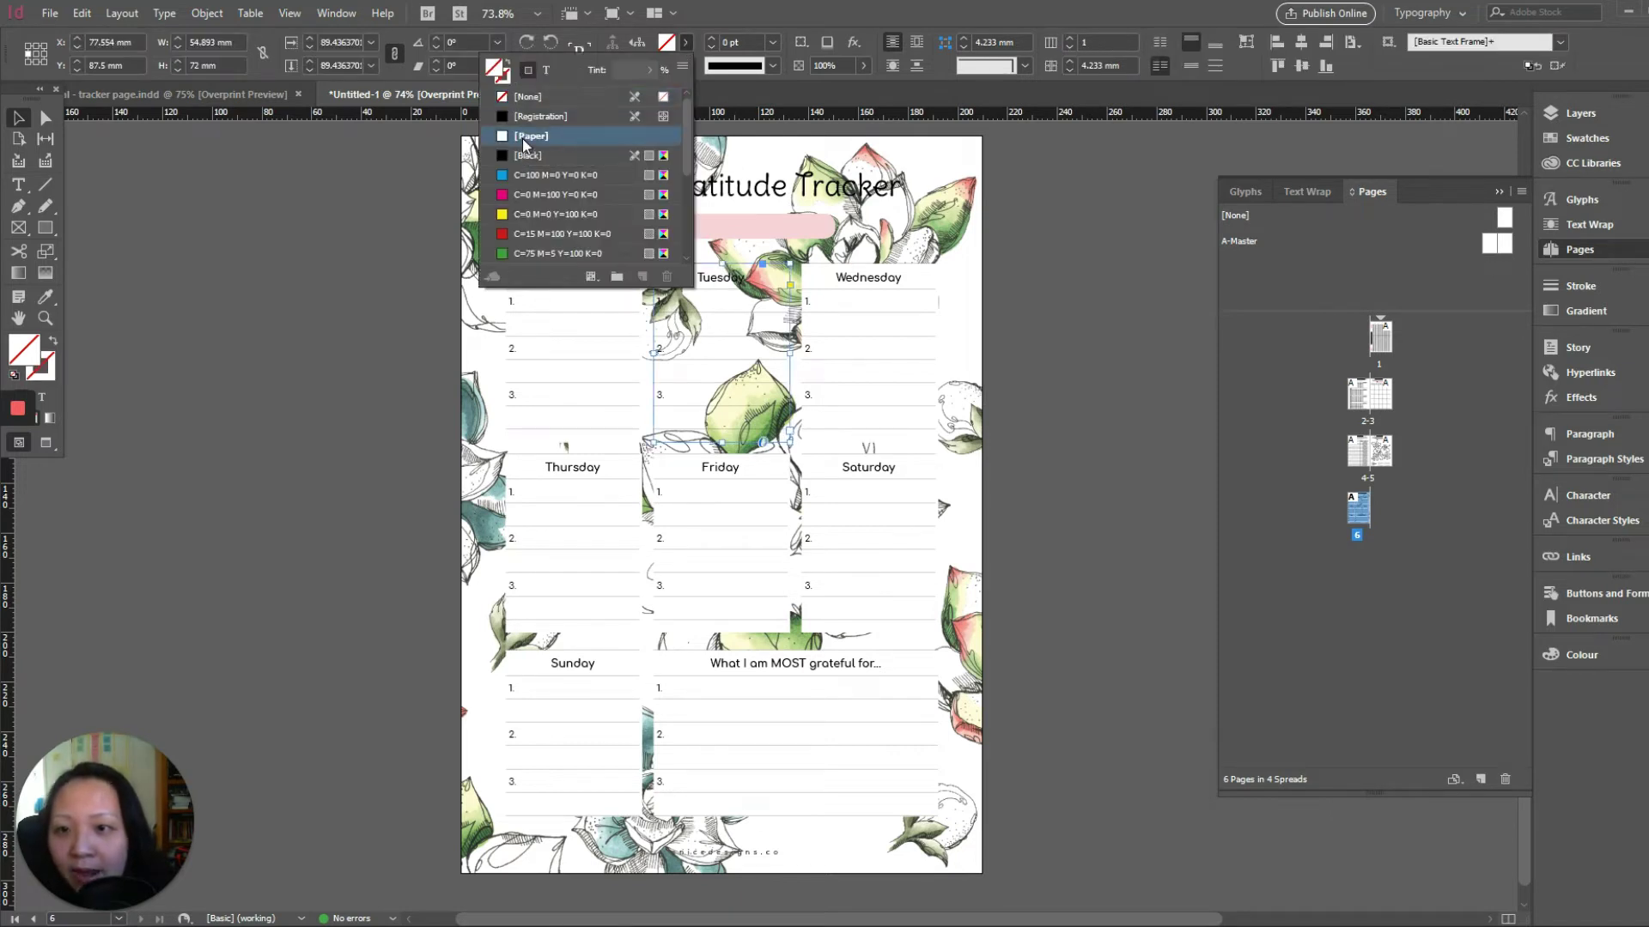
pyautogui.click(1132, 453)
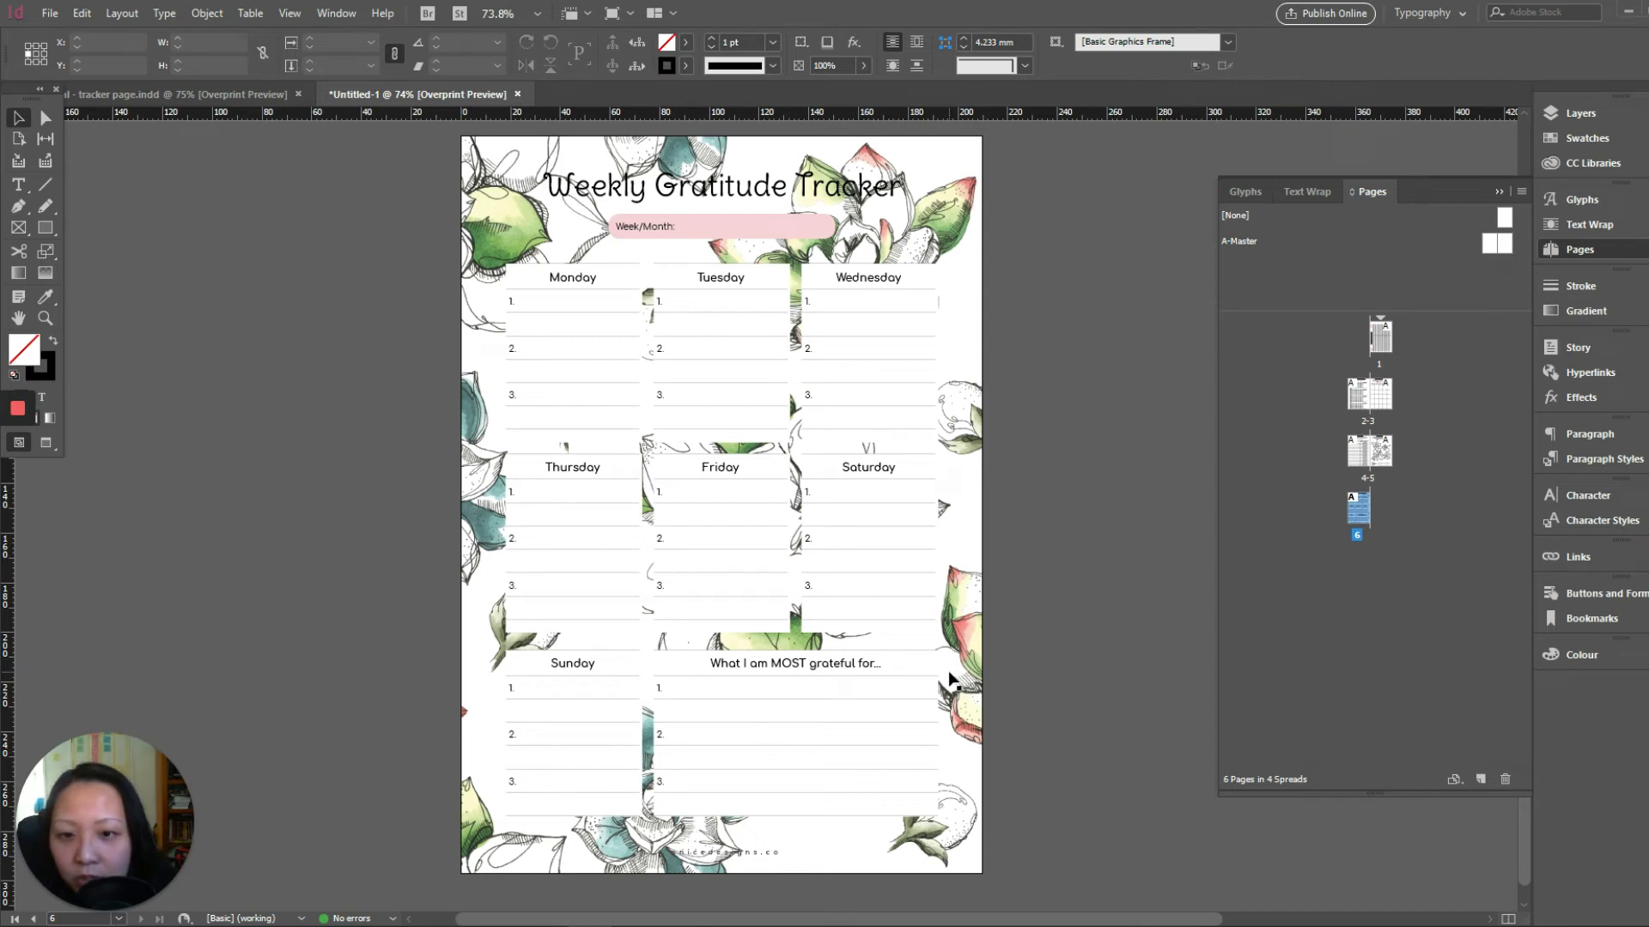
# Remove the cell stroke from the Monday table's header cell by setting it to [None].
pyautogui.press('t')
pyautogui.click(547, 273)
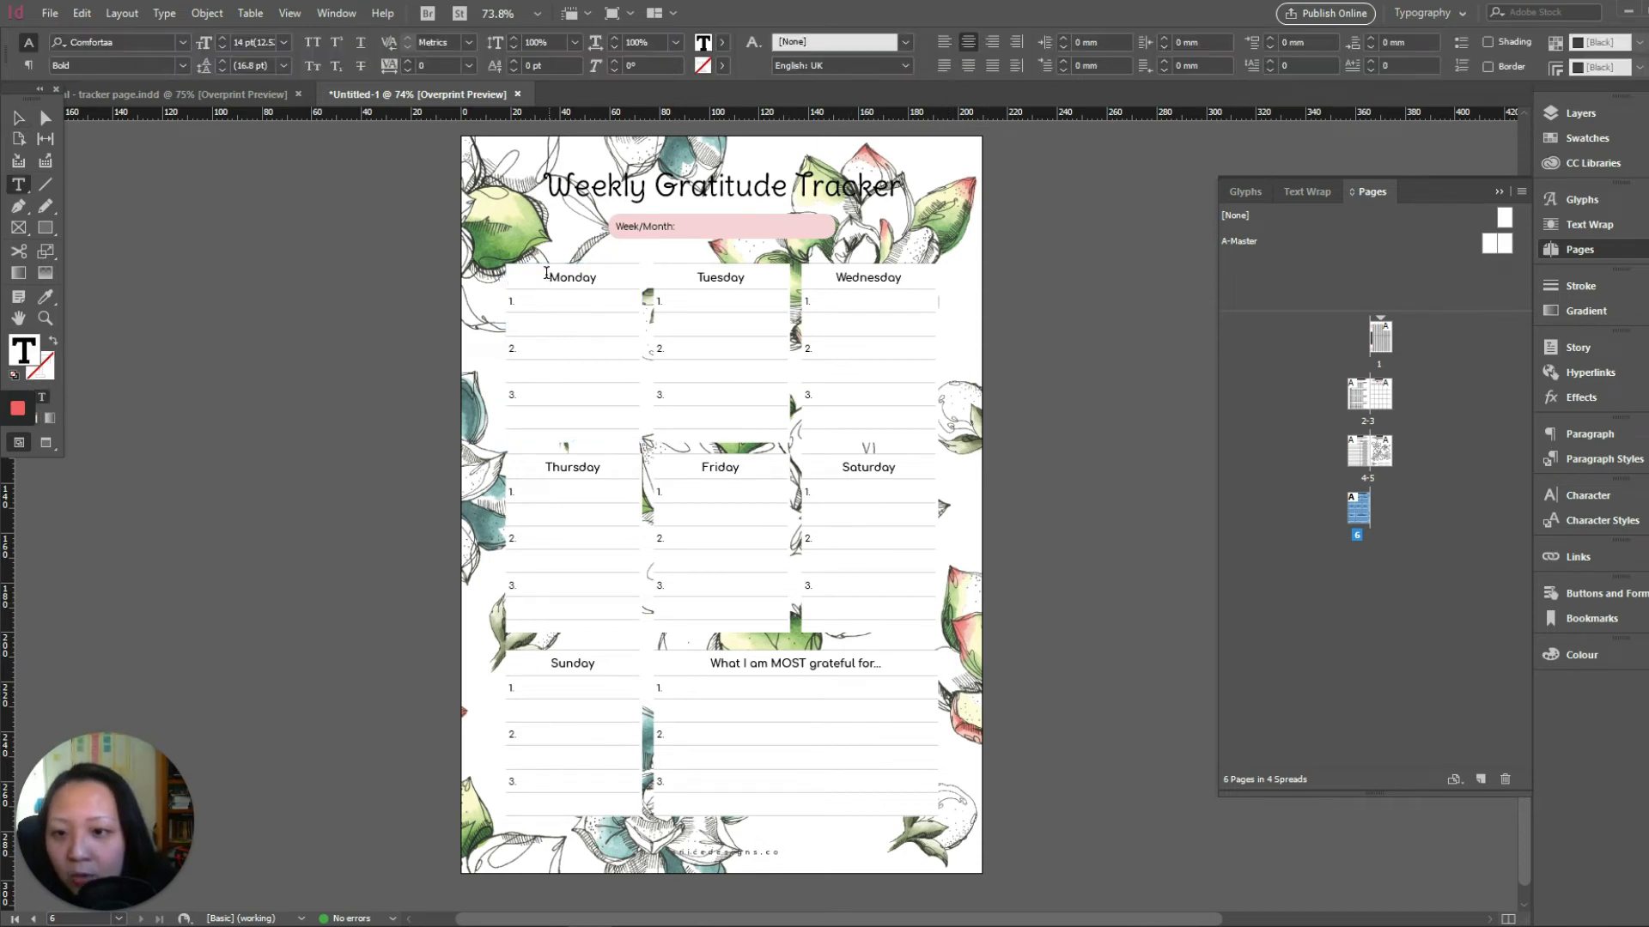
pyautogui.moveTo(539, 273); pyautogui.dragTo(667, 279)
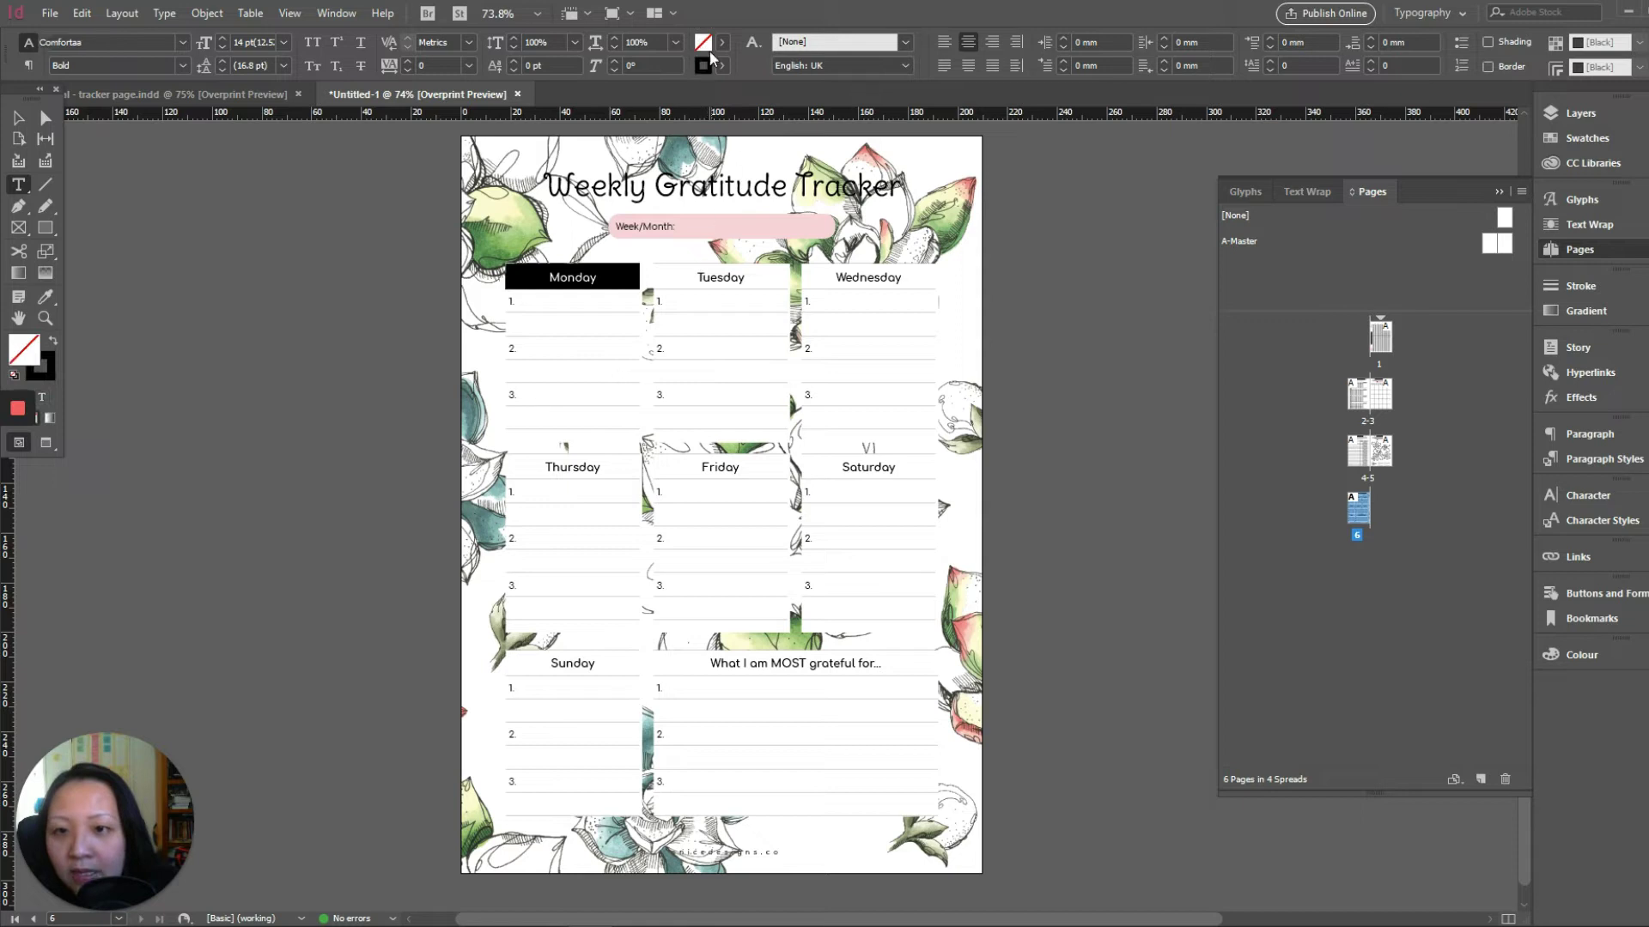
pyautogui.click(642, 66)
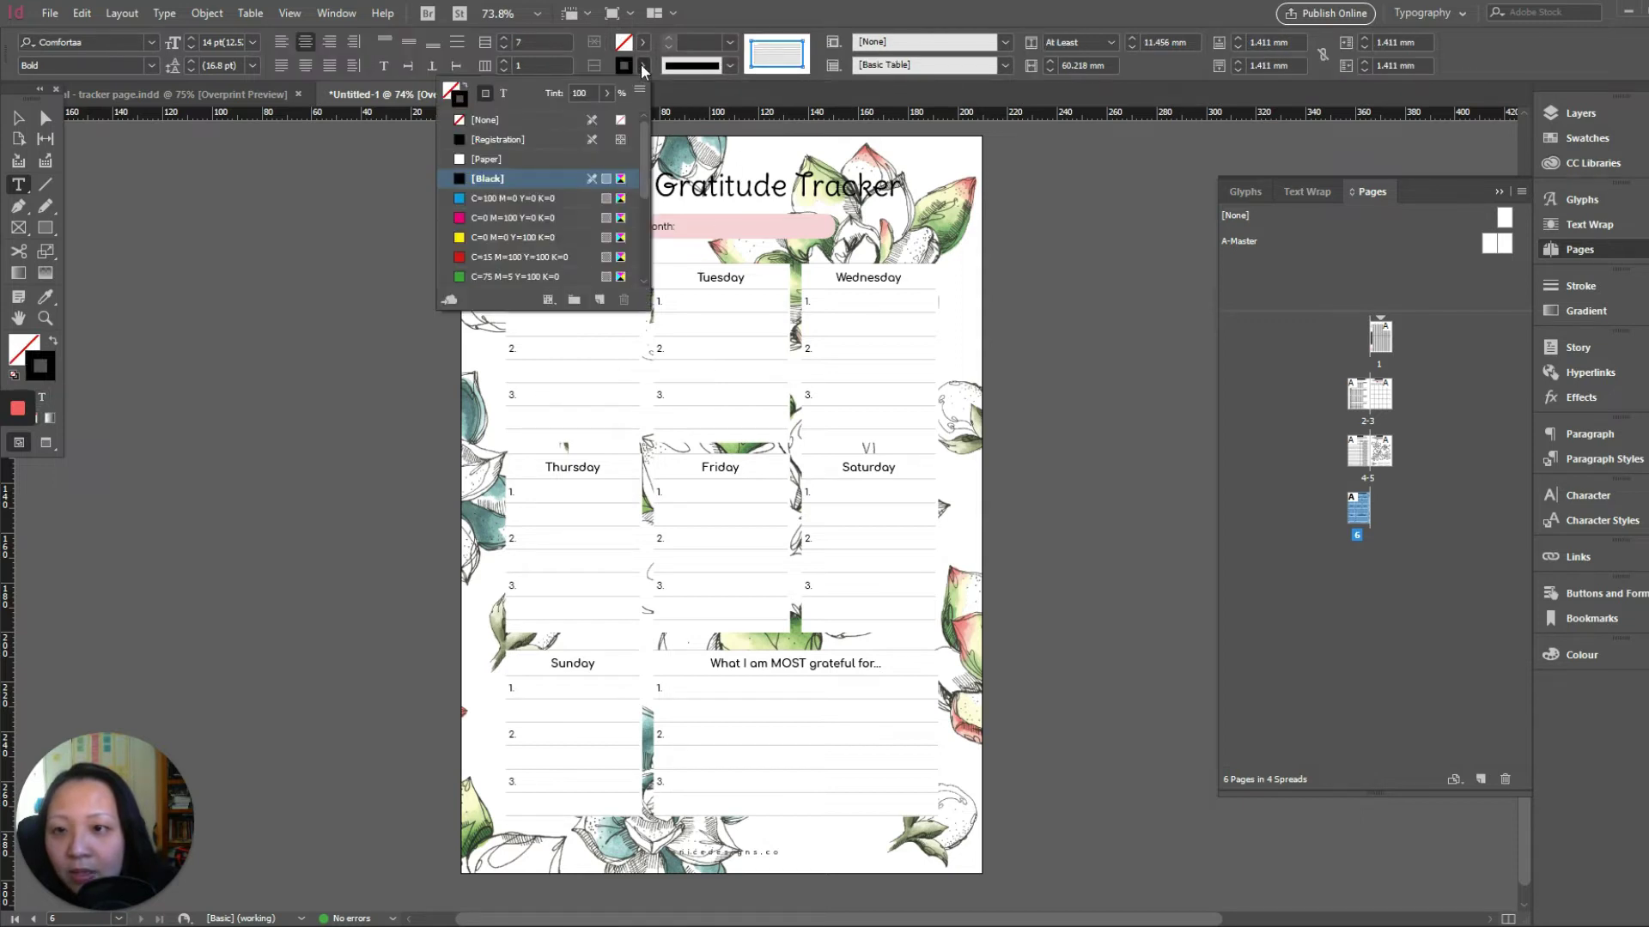
pyautogui.click(460, 123)
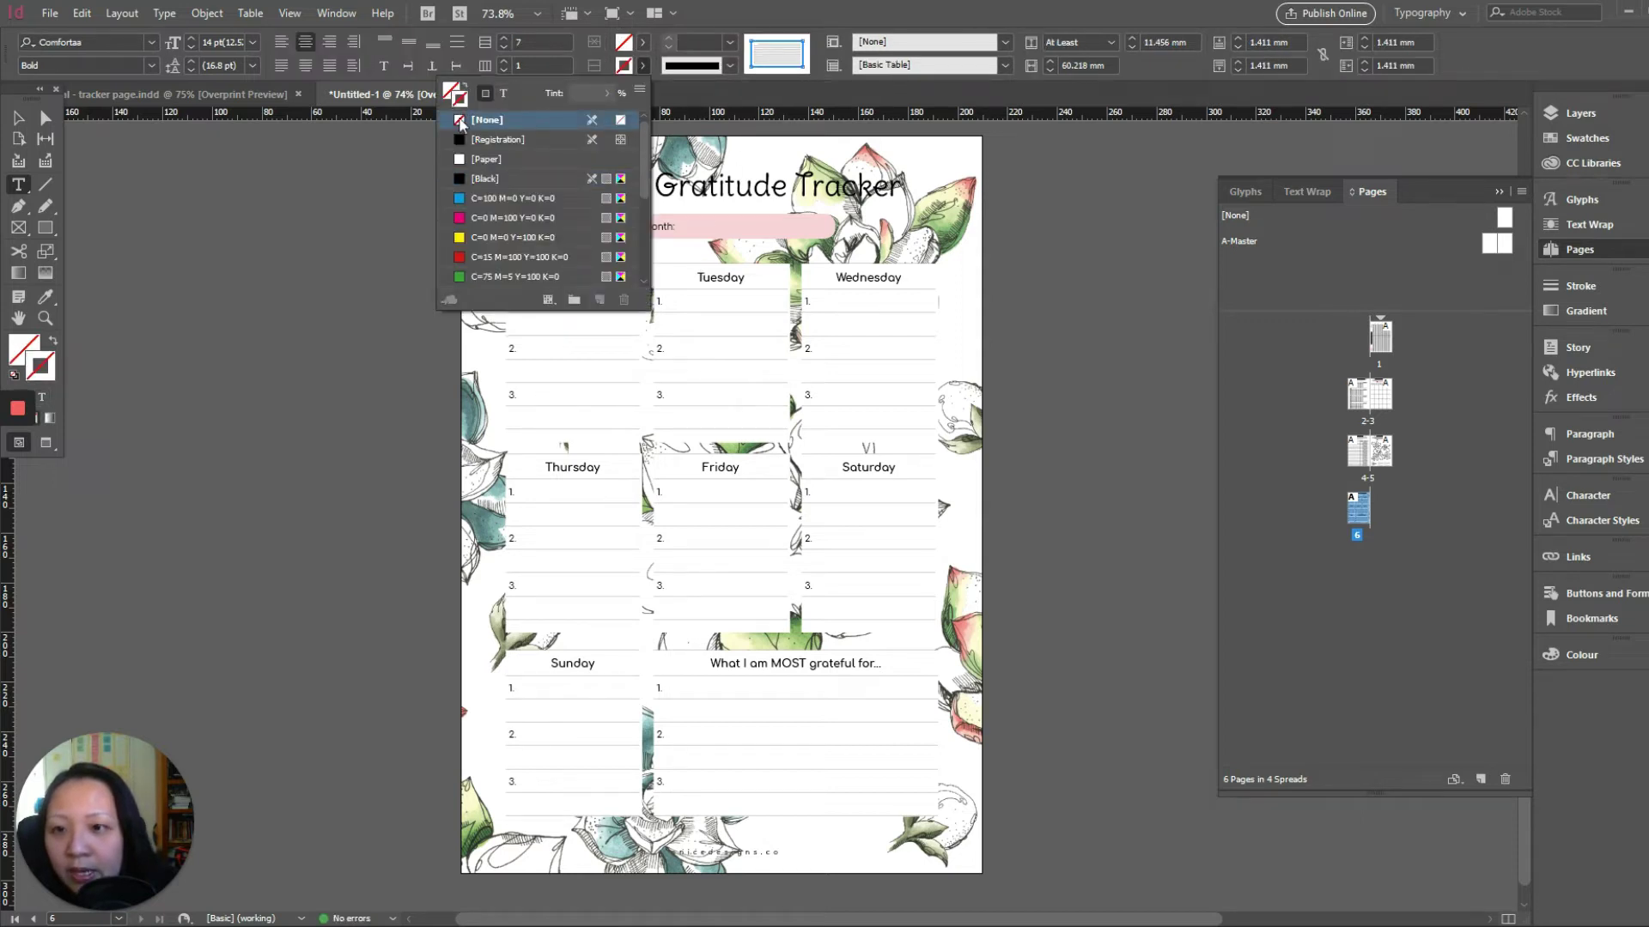
pyautogui.click(24, 128)
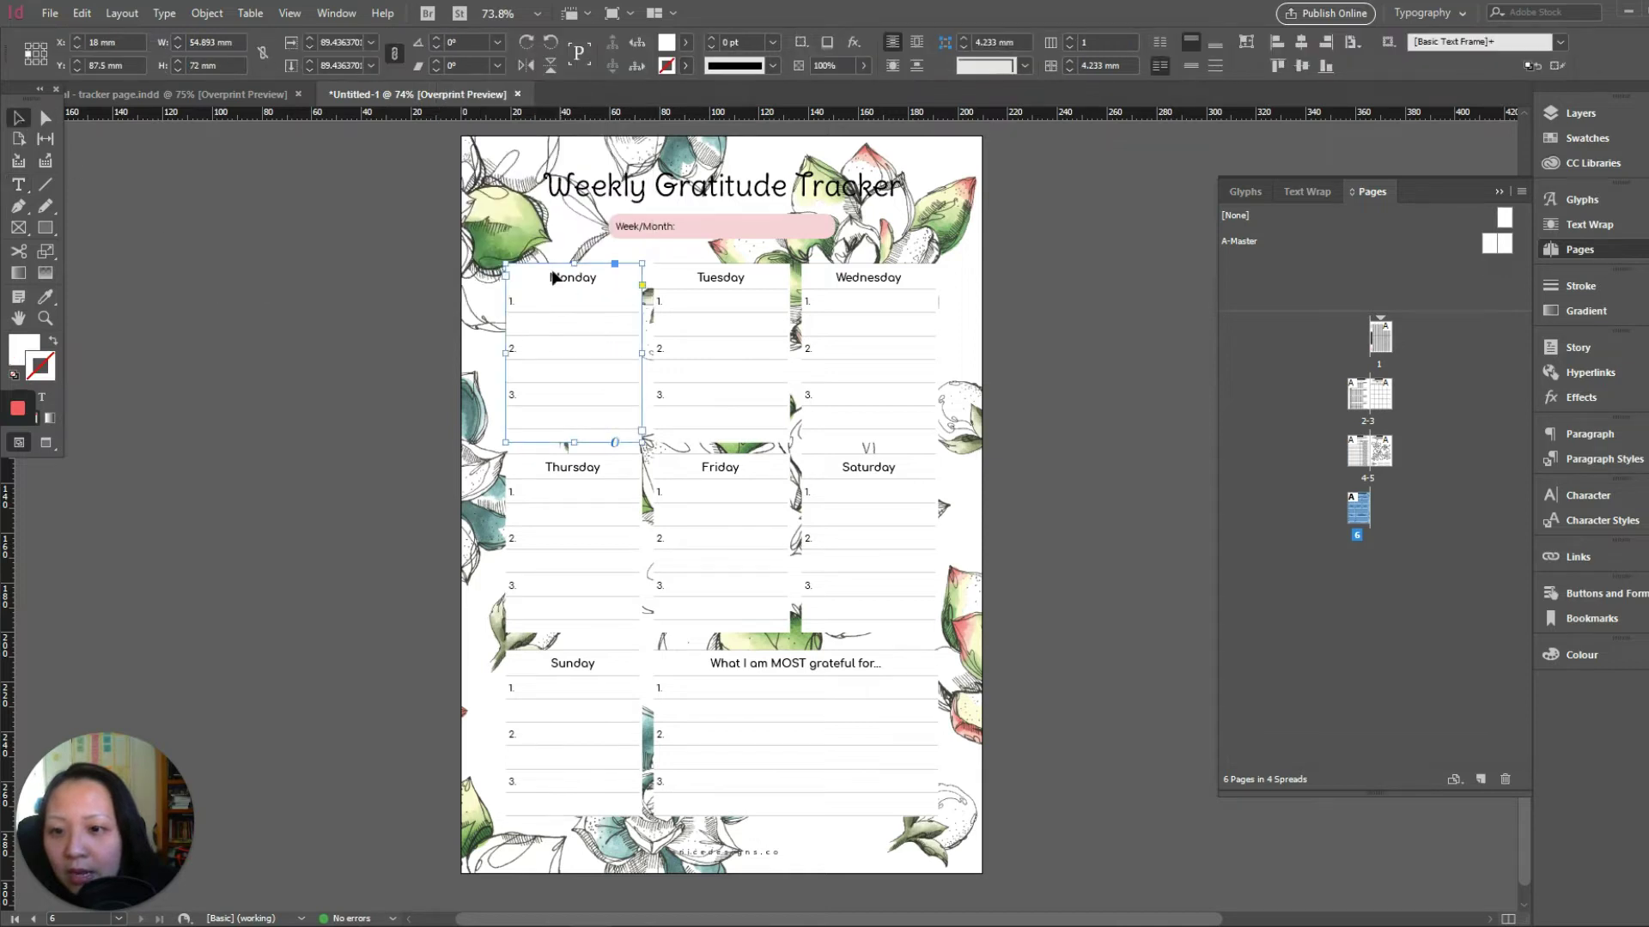
# Set the cell stroke of the Tuesday and Wednesday header cells to [None].
pyautogui.doubleClick(683, 274)
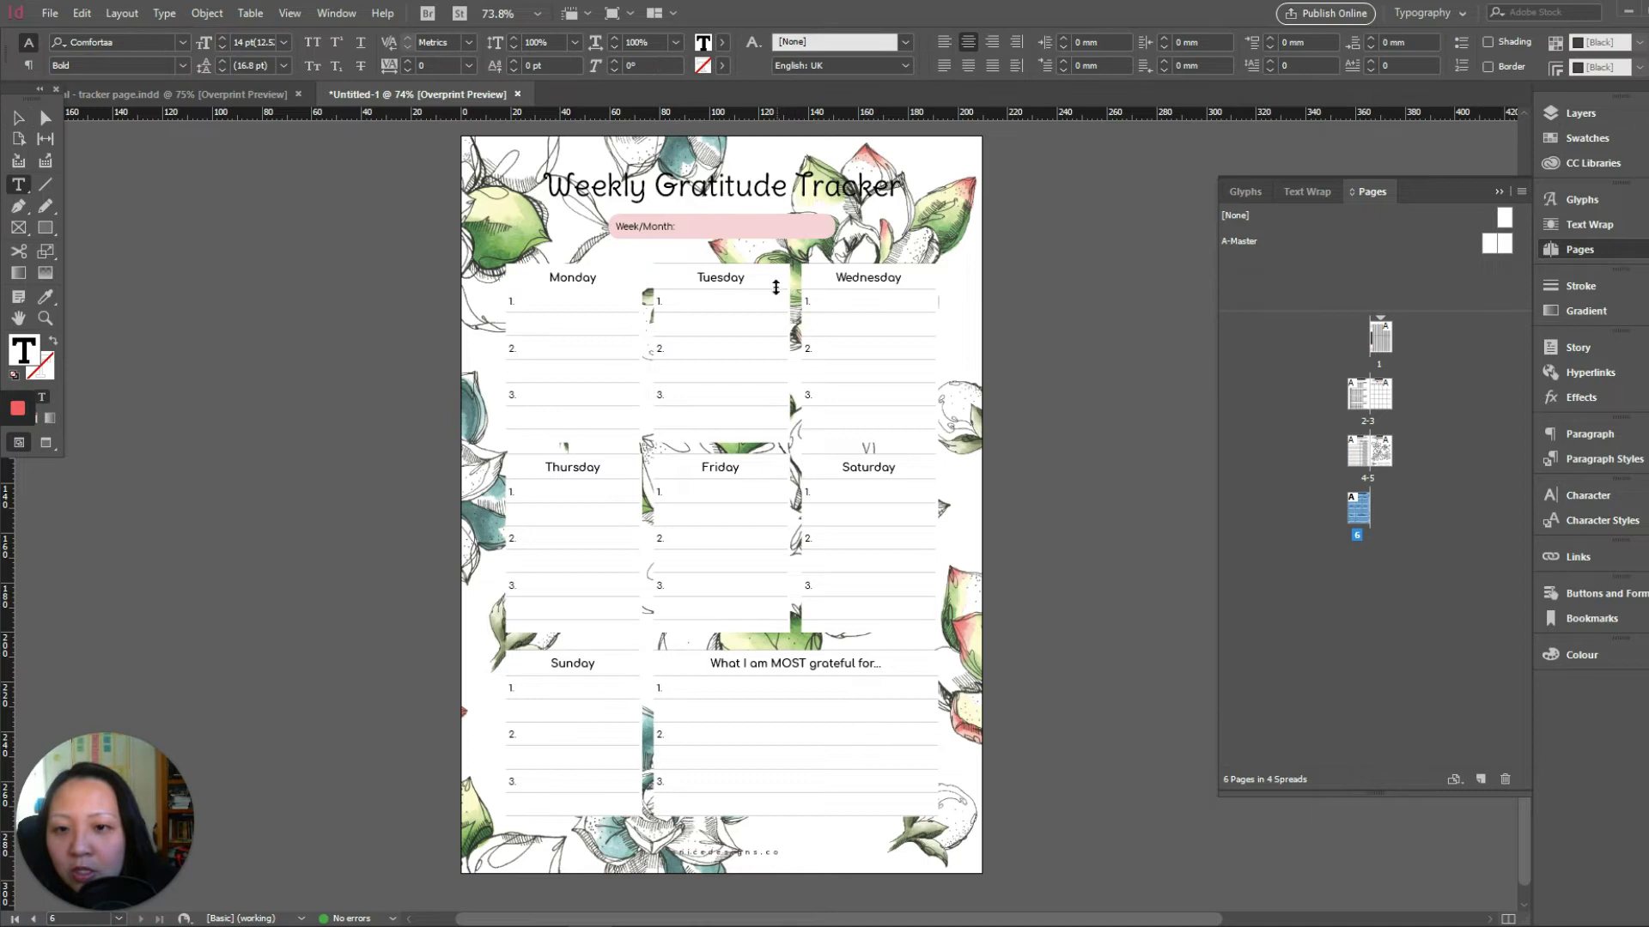
pyautogui.moveTo(772, 279); pyautogui.dragTo(659, 268)
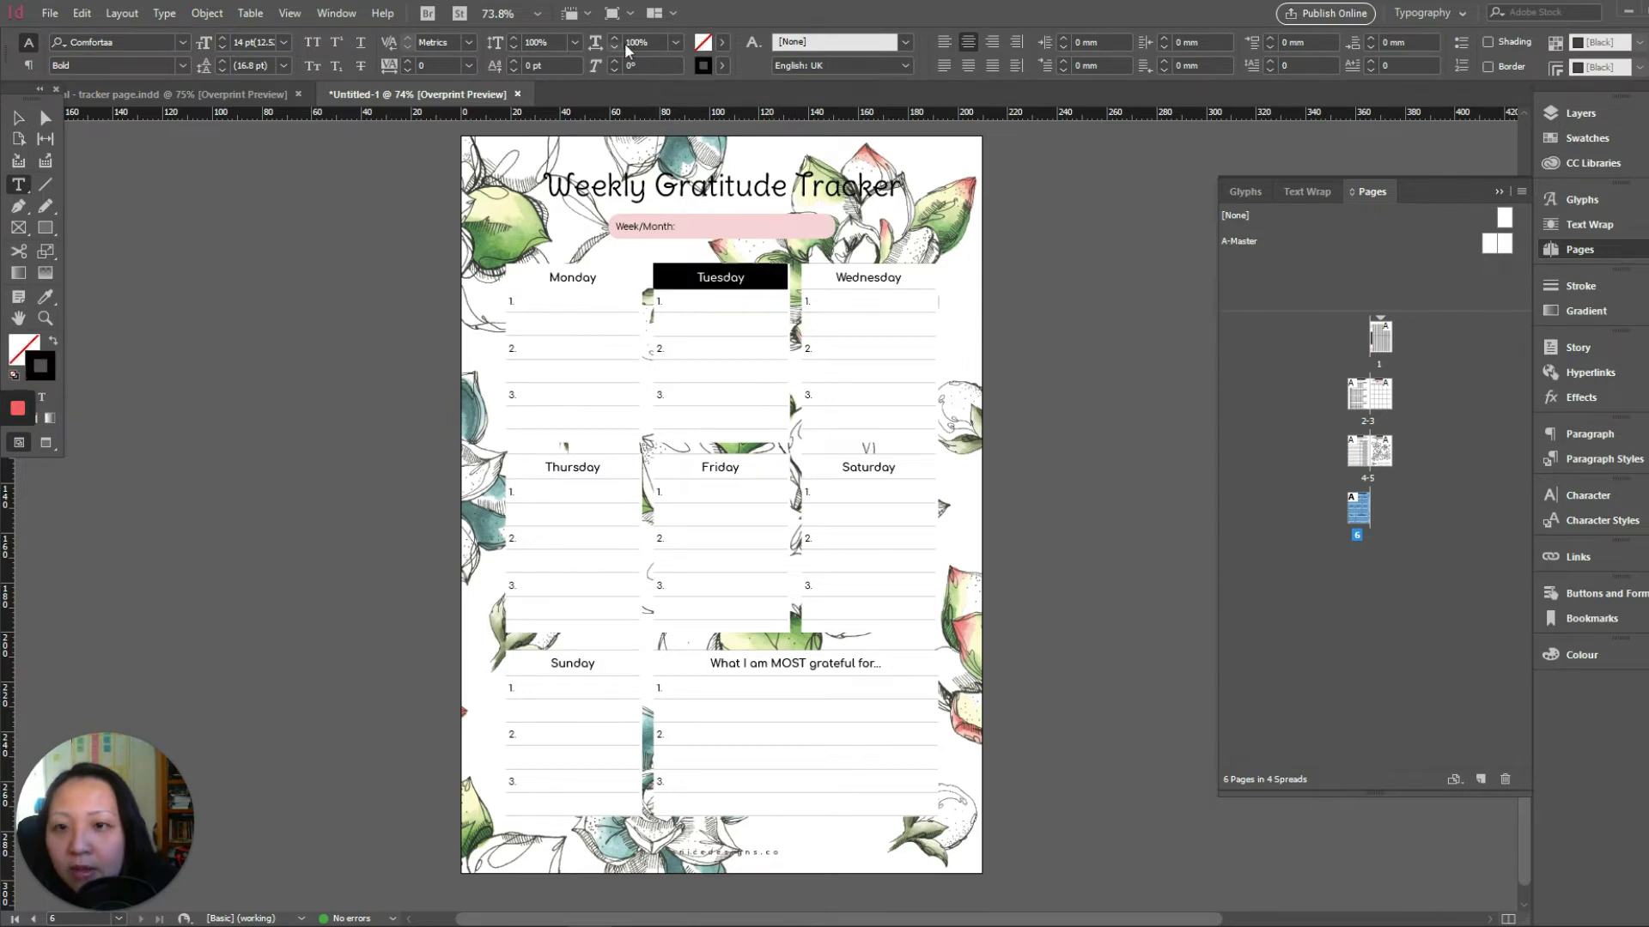
pyautogui.click(644, 65)
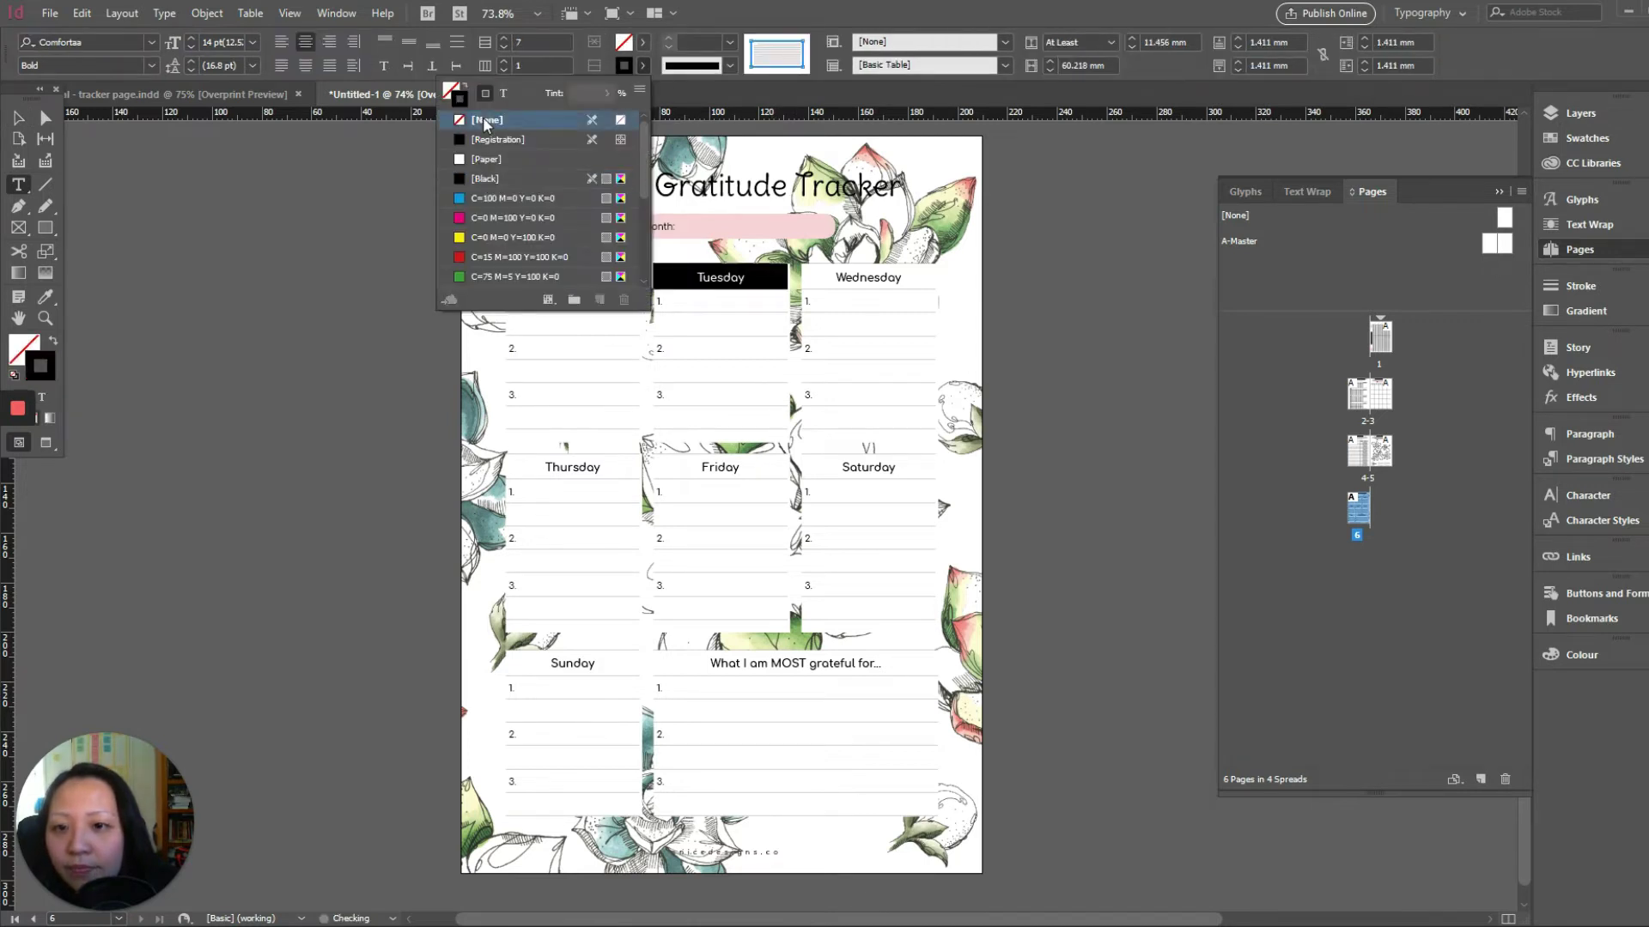
pyautogui.click(485, 119)
pyautogui.press('Escape')
pyautogui.click(849, 292)
pyautogui.doubleClick(831, 277)
pyautogui.press('Escape')
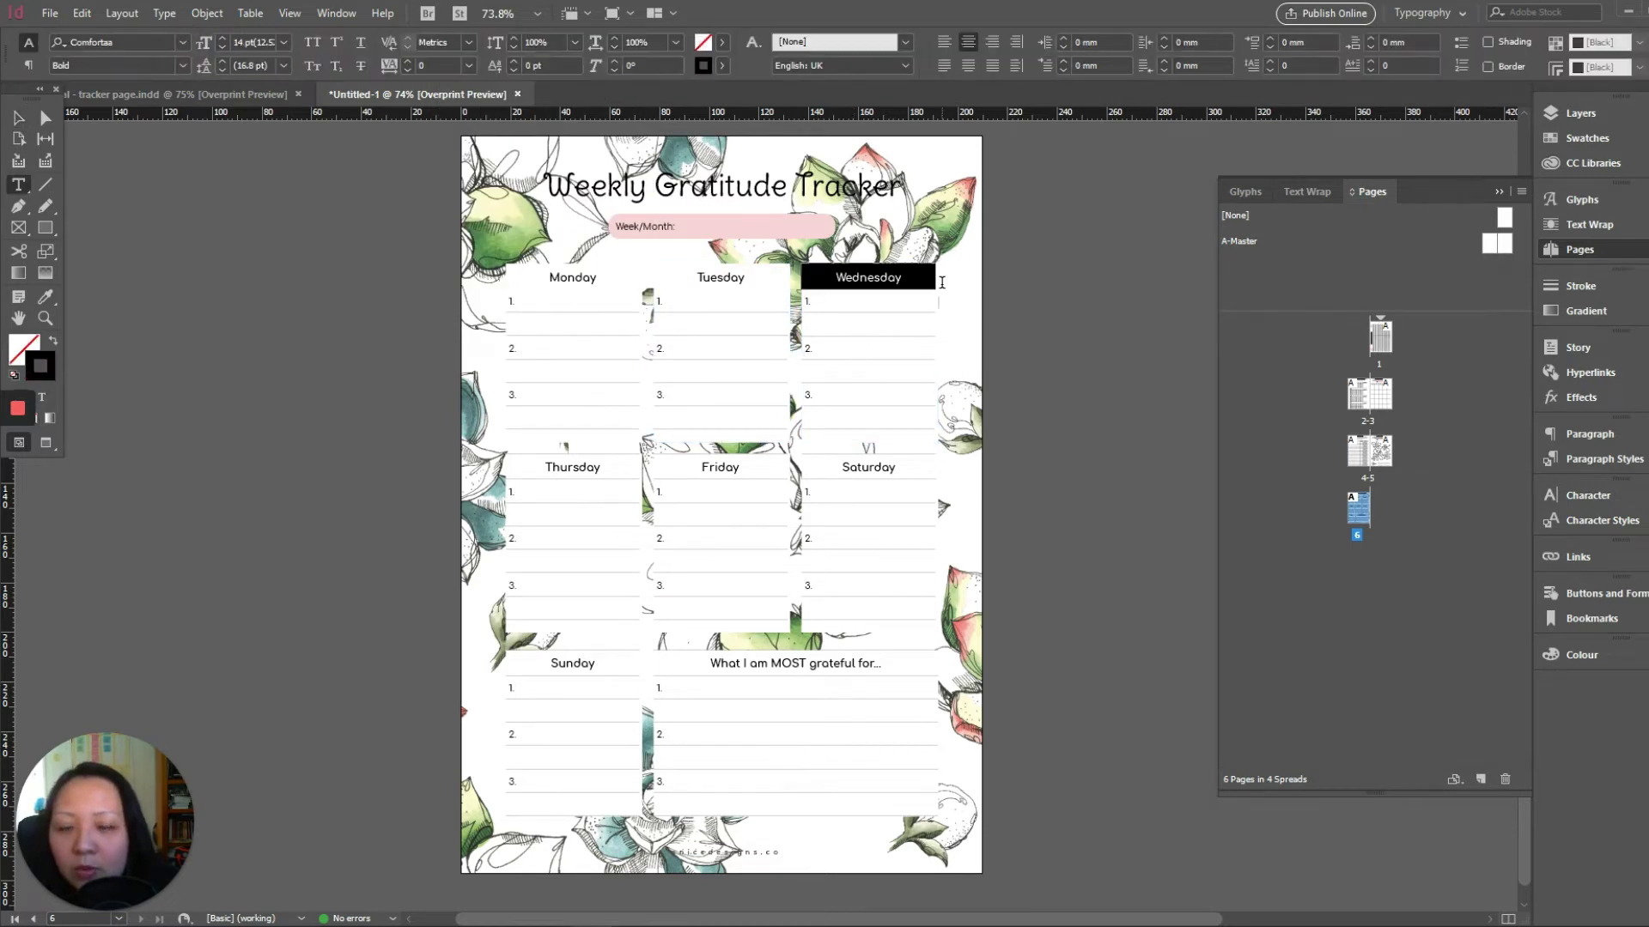
pyautogui.click(647, 65)
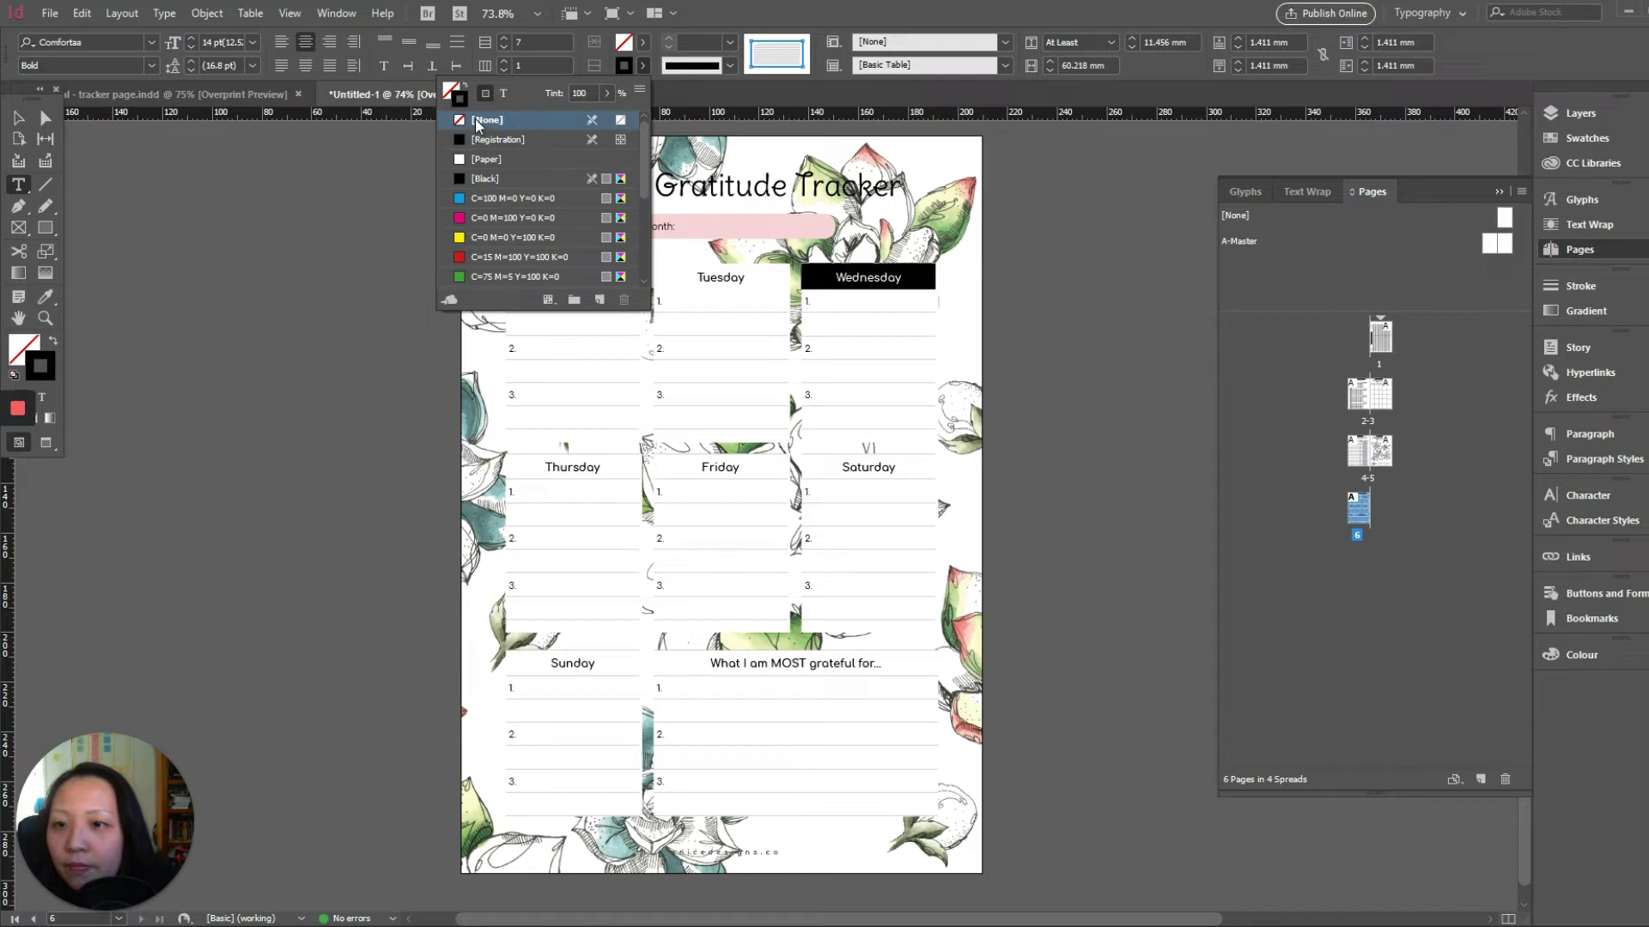
pyautogui.click(476, 118)
# Set the cell stroke of the Thursday, Friday and Saturday header cells to [None].
pyautogui.moveTo(545, 468); pyautogui.dragTo(598, 474)
pyautogui.press('Escape')
pyautogui.click(642, 65)
pyautogui.click(476, 118)
pyautogui.press('Right')
pyautogui.click(642, 66)
pyautogui.click(476, 118)
pyautogui.press('Right')
pyautogui.click(642, 65)
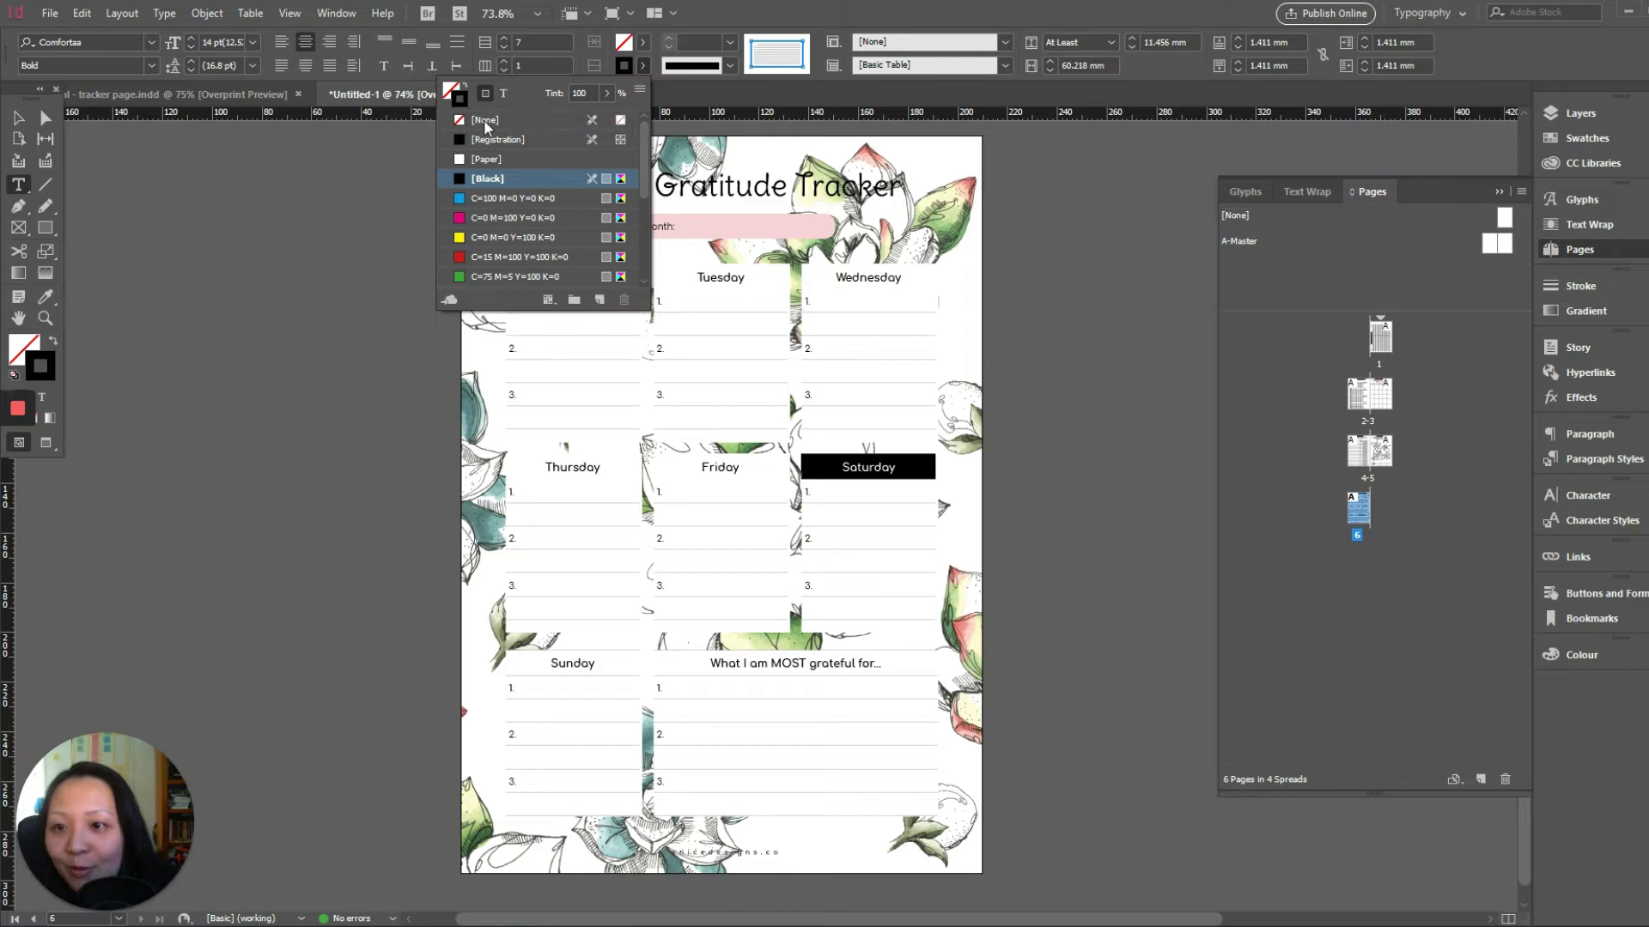
pyautogui.click(477, 120)
# Set the cell stroke of the Sunday and "What I am MOST grateful for..." header cells to [None].
pyautogui.click(584, 661)
pyautogui.doubleClick(573, 663)
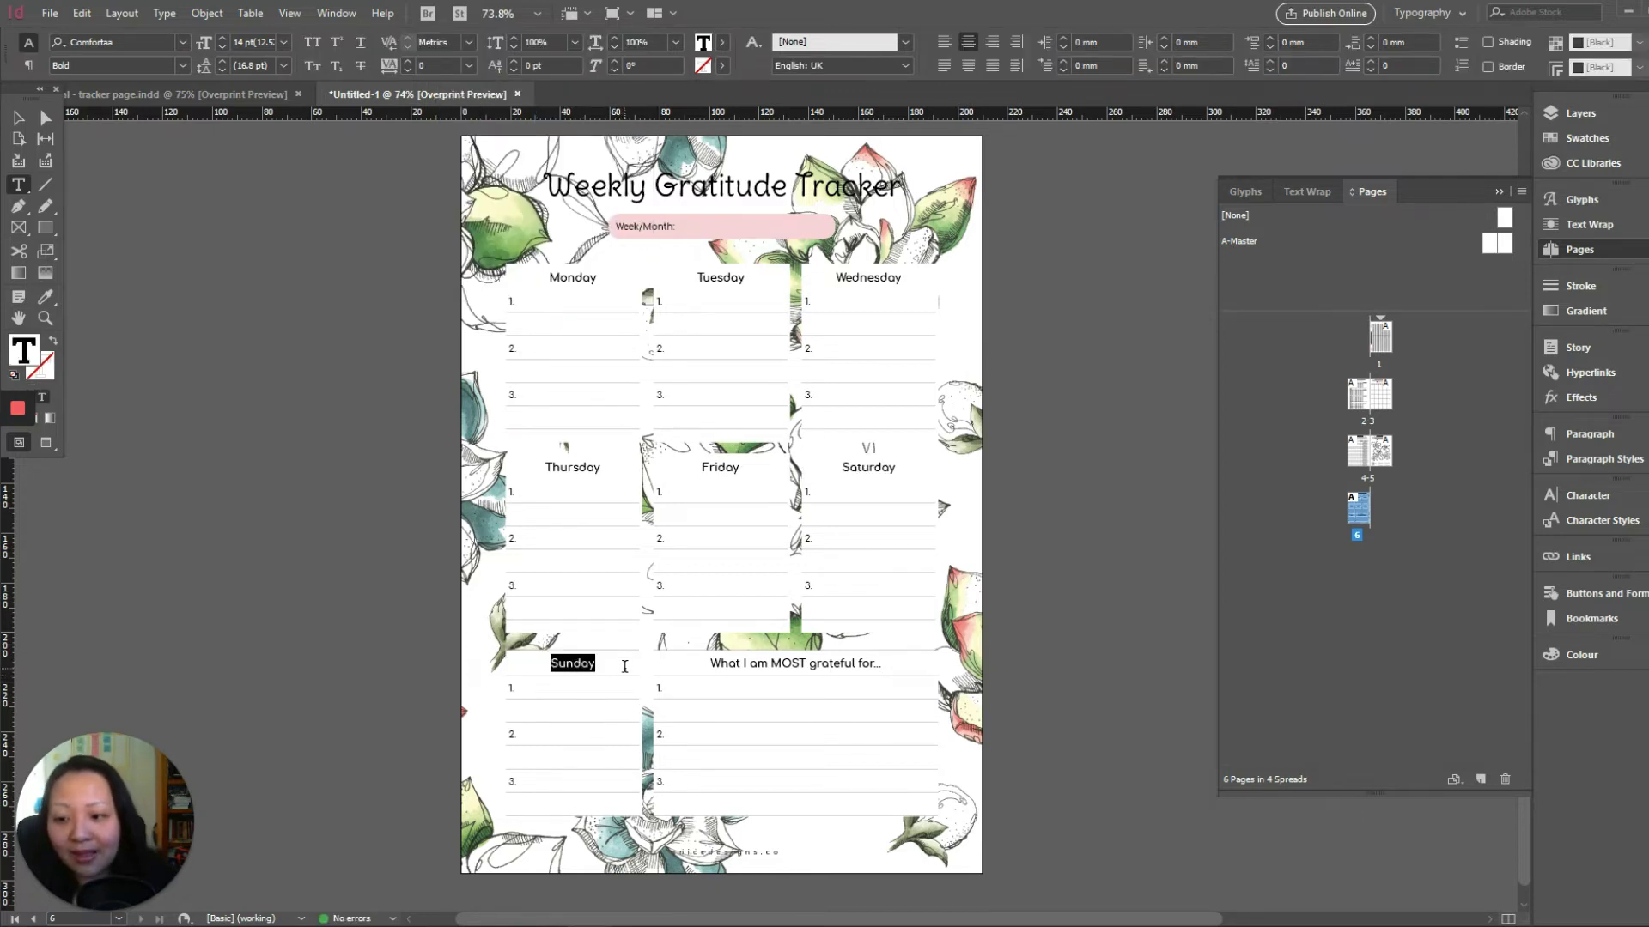
pyautogui.moveTo(627, 668); pyautogui.dragTo(637, 669)
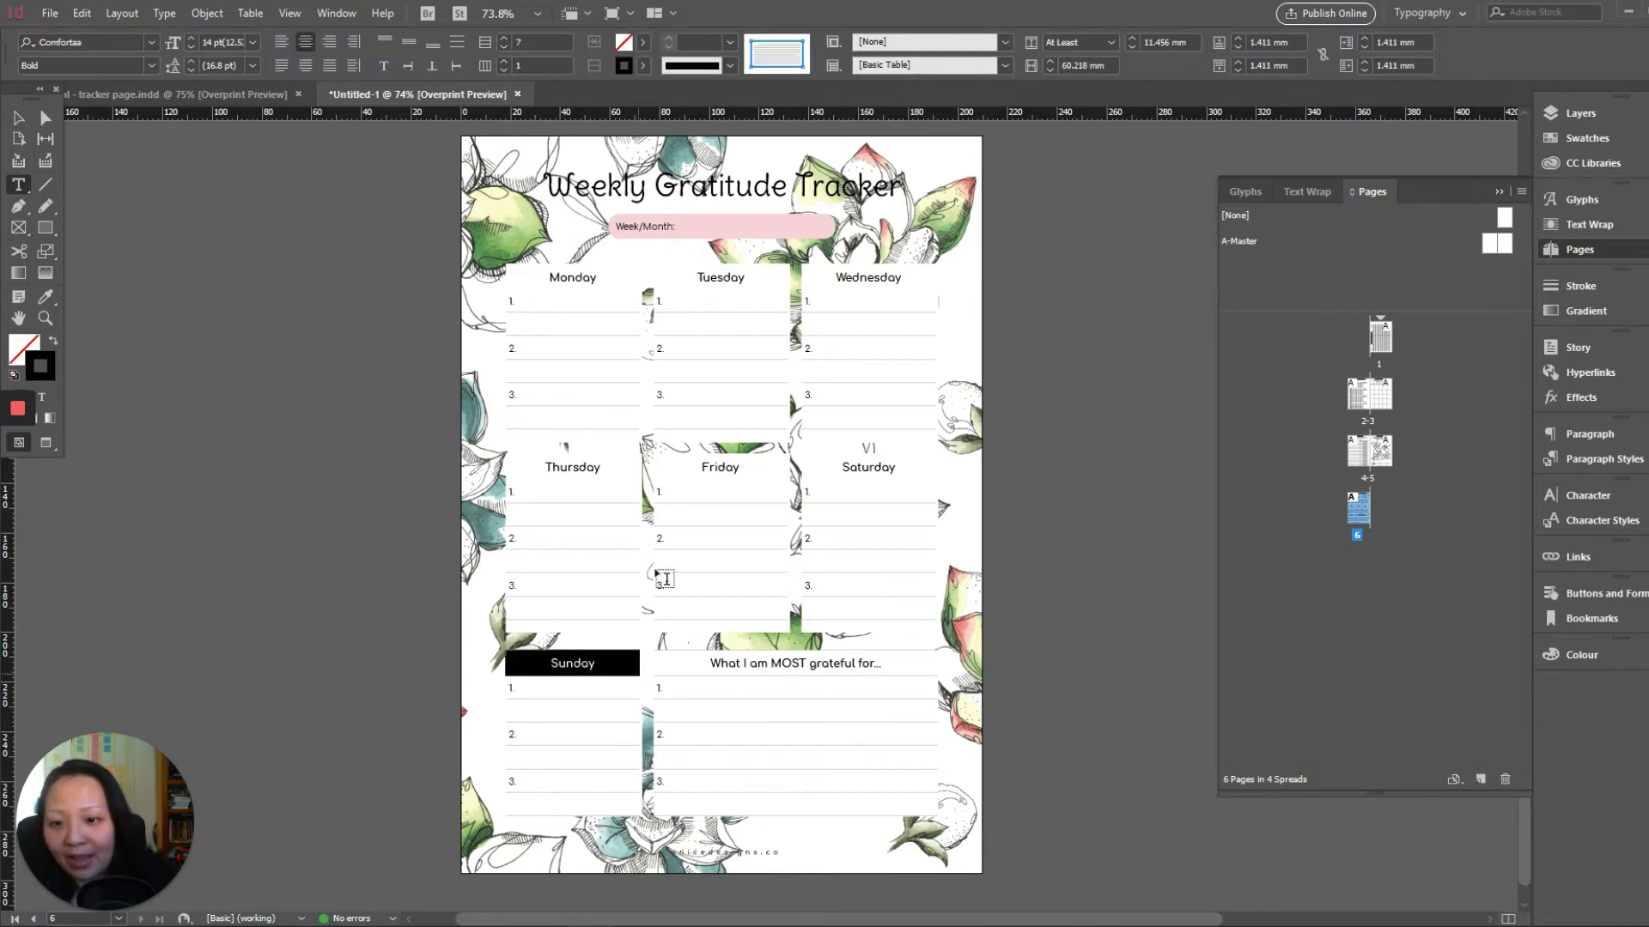
pyautogui.click(642, 67)
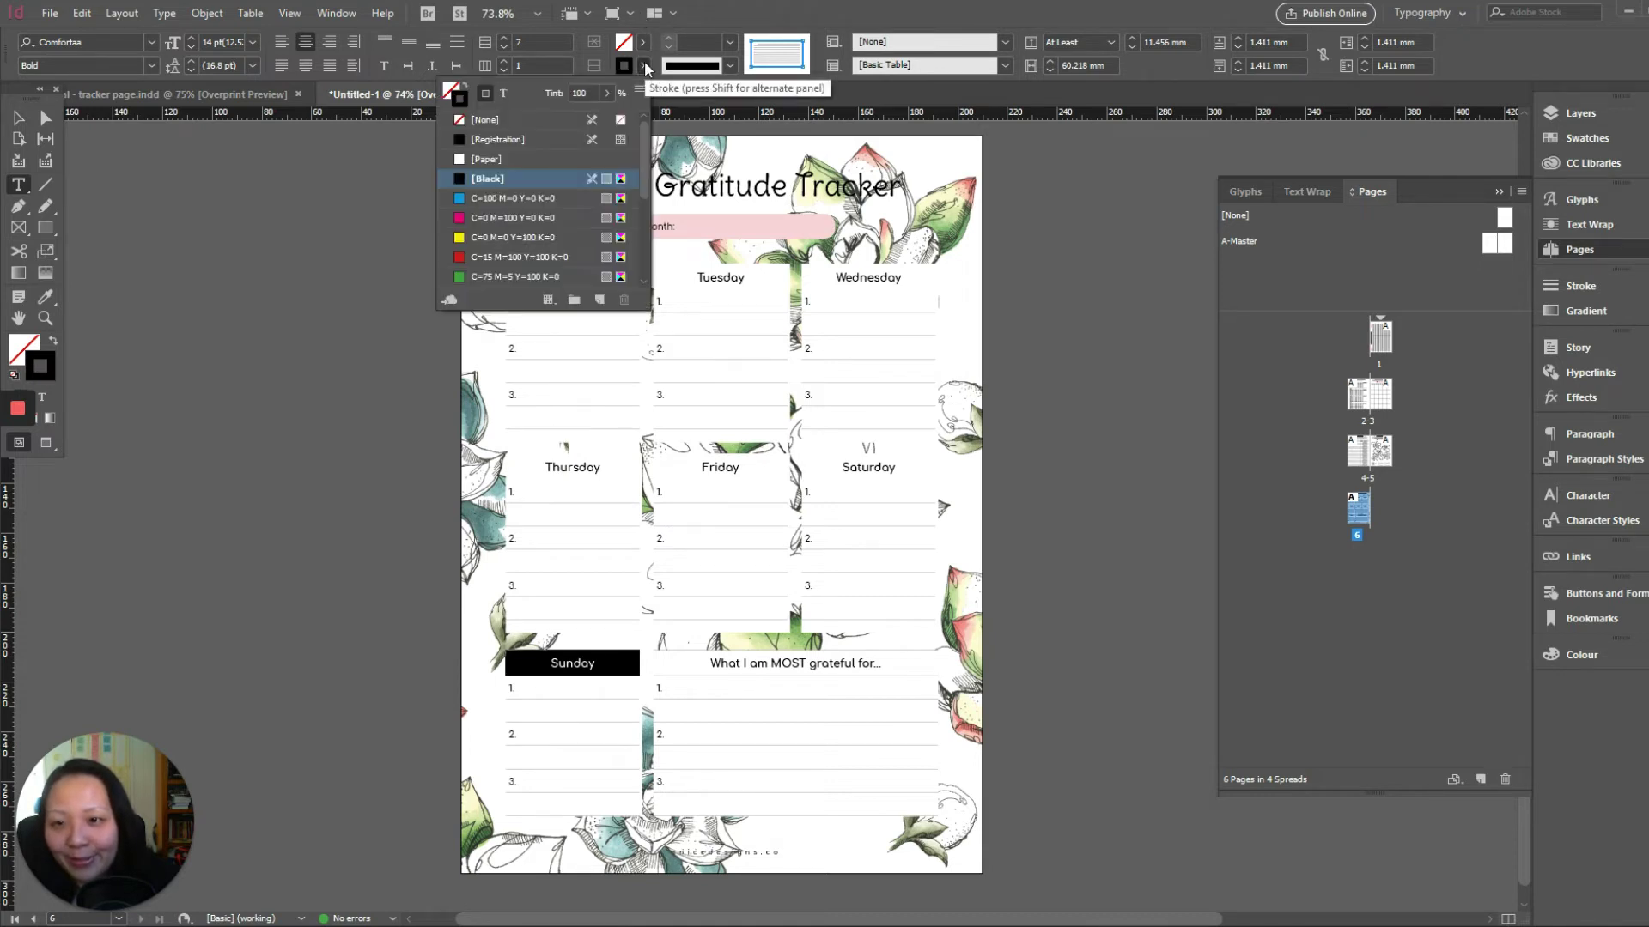
pyautogui.click(468, 120)
pyautogui.moveTo(709, 662); pyautogui.dragTo(908, 673)
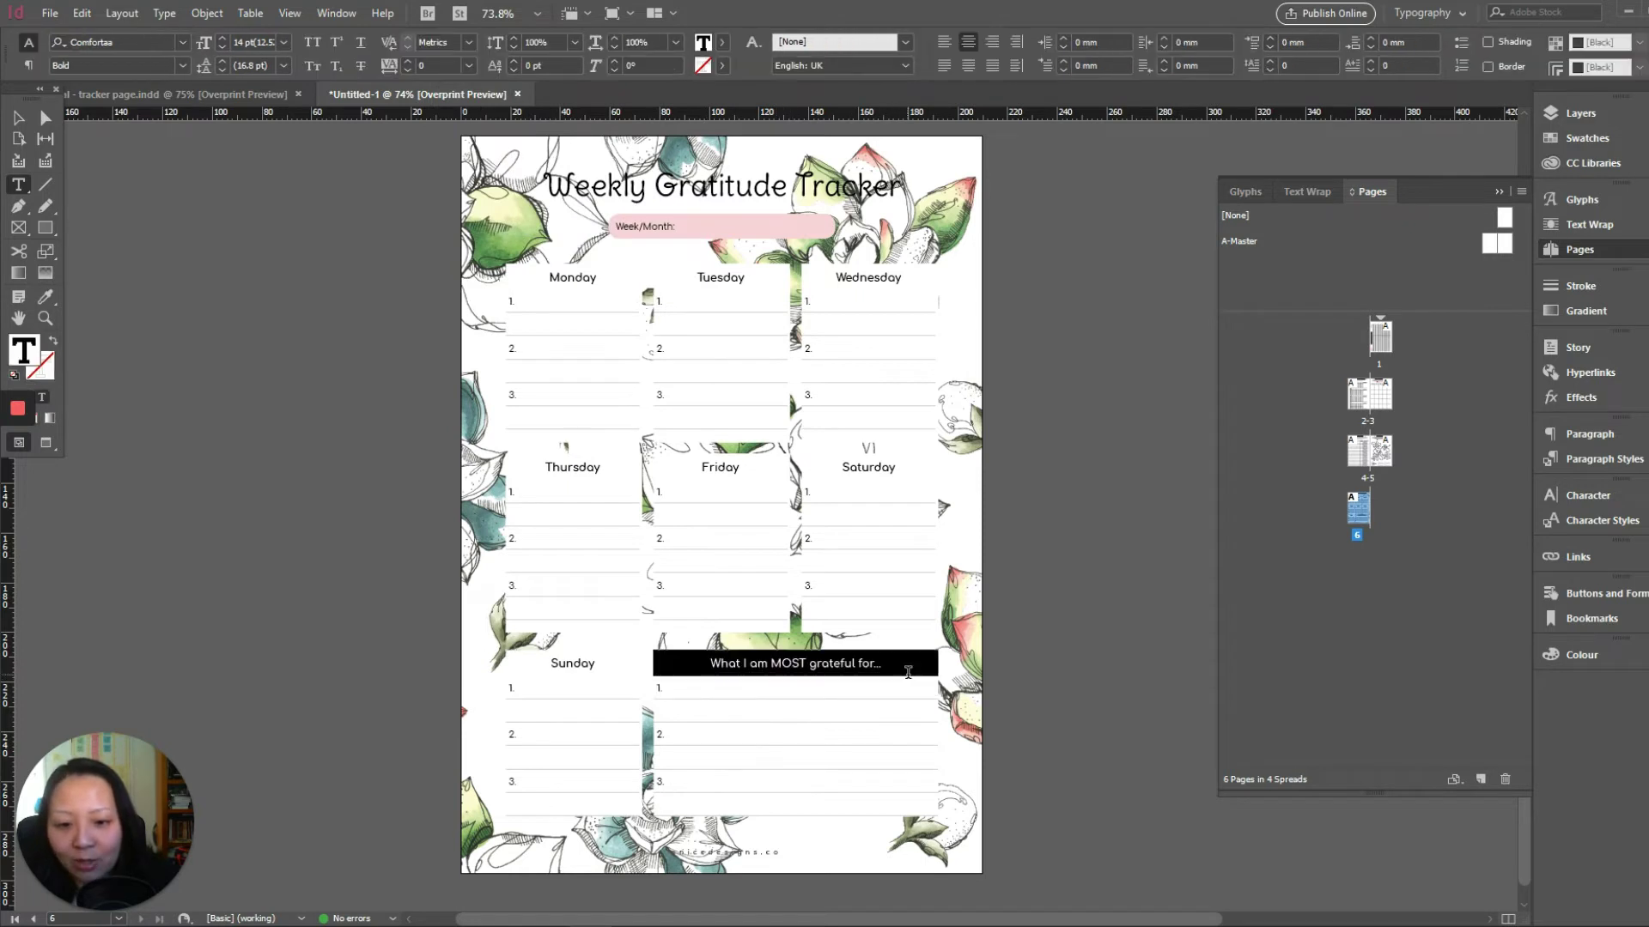
pyautogui.click(642, 66)
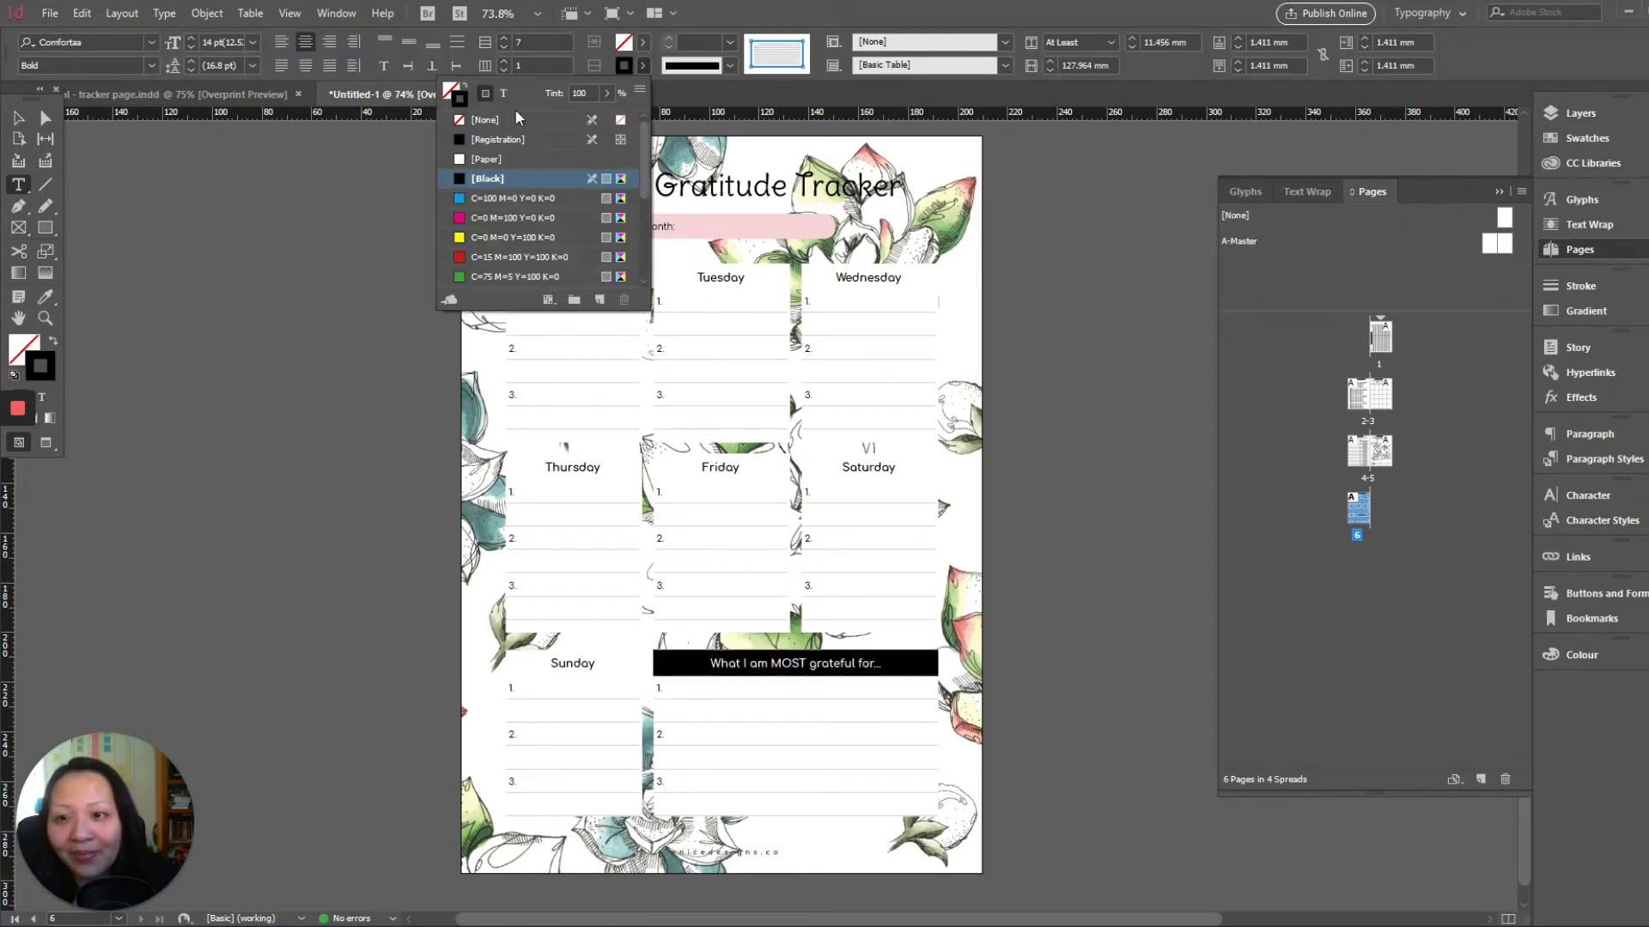
pyautogui.click(474, 119)
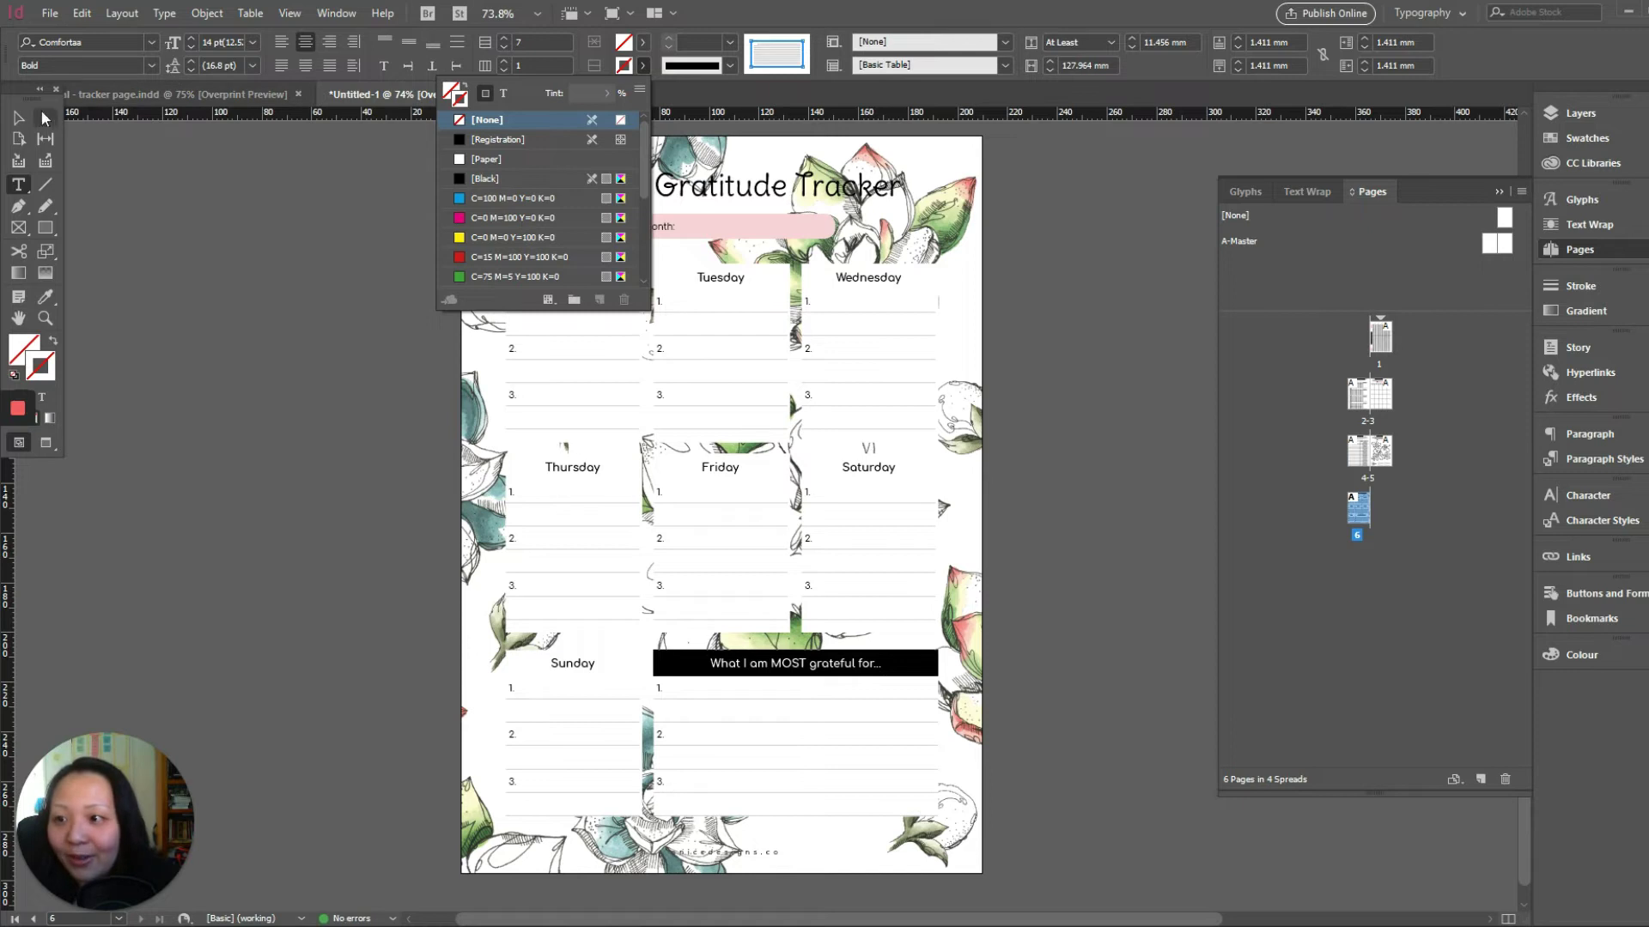
pyautogui.press('Escape')
pyautogui.click(188, 310)
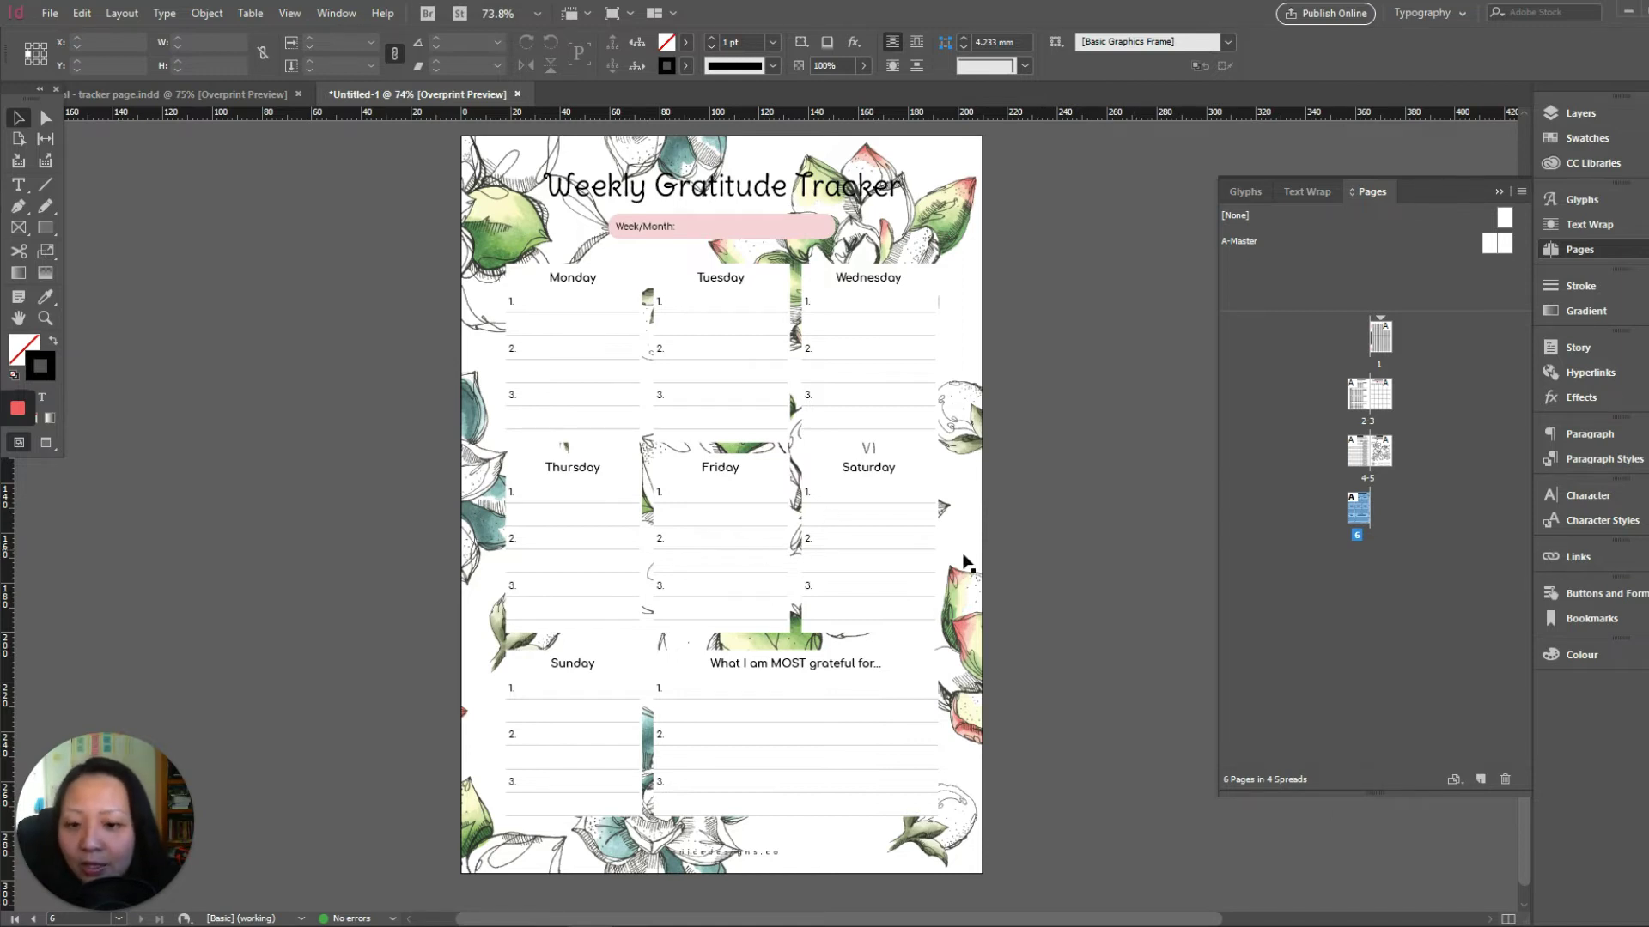
# Consult the finished tracker page document for reference and select all seven day frames plus the "What I am MOST grateful for..." frame on page 6.
pyautogui.click(570, 277)
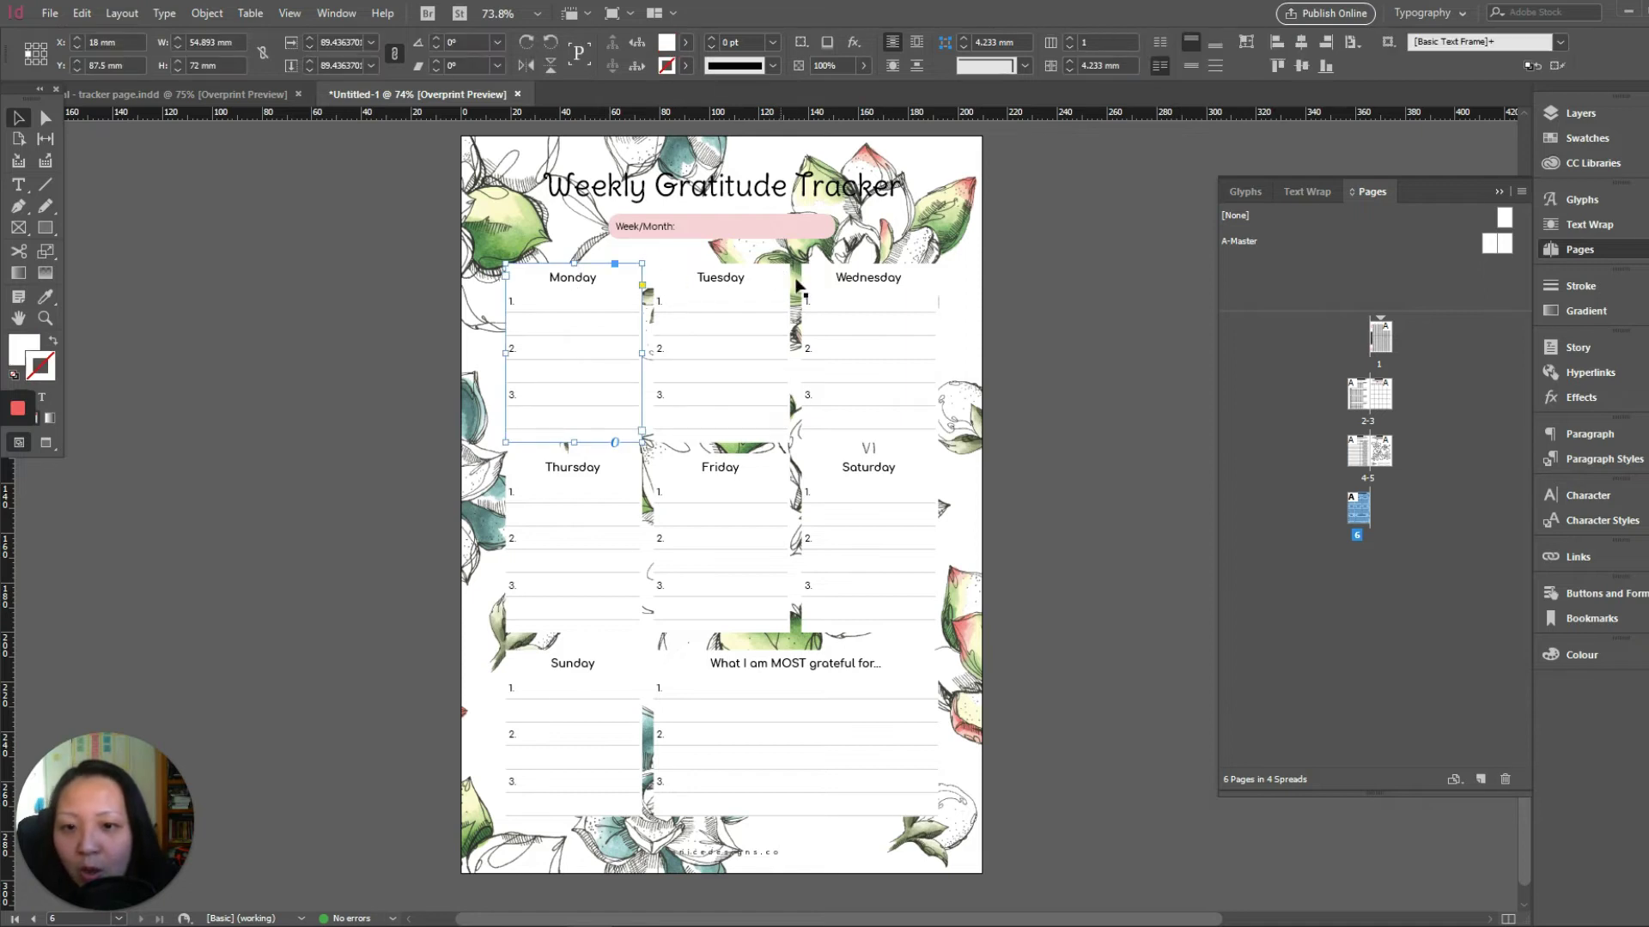
pyautogui.hotkey('ctrl', 'j')
pyautogui.click(175, 90)
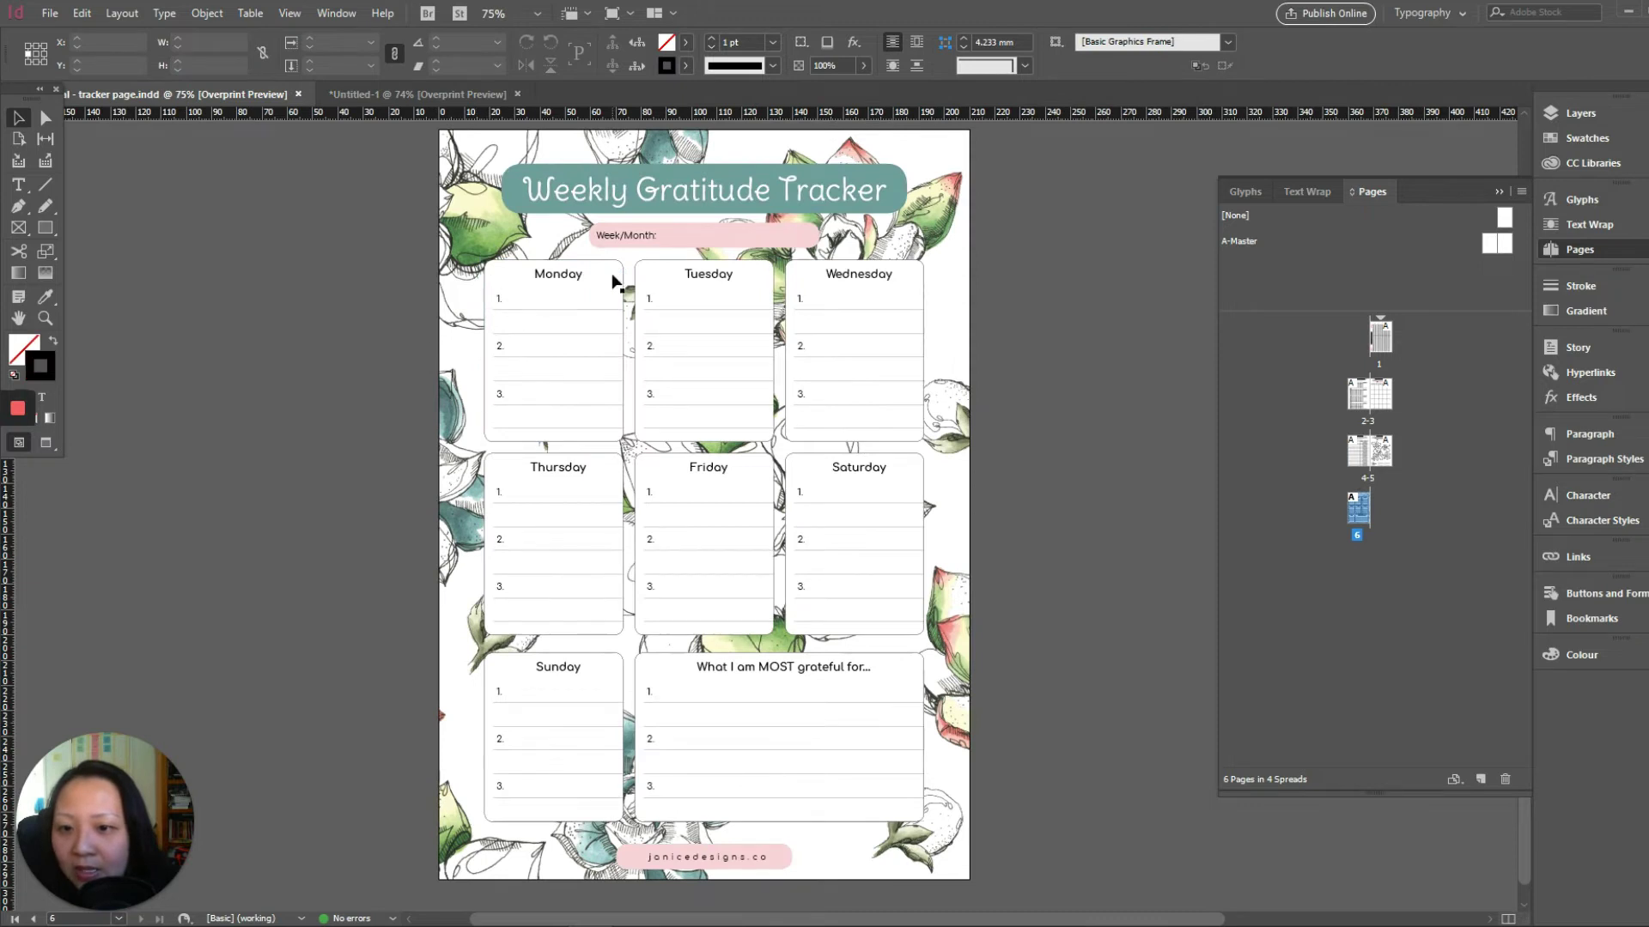
pyautogui.click(386, 95)
pyautogui.keyDown('shift'); pyautogui.click(741, 308); pyautogui.keyUp('shift')
pyautogui.keyDown('shift'); pyautogui.click(884, 378); pyautogui.keyUp('shift')
pyautogui.keyDown('shift'); pyautogui.click(626, 567); pyautogui.keyUp('shift')
pyautogui.keyDown('shift'); pyautogui.click(730, 574); pyautogui.keyUp('shift')
pyautogui.keyDown('shift'); pyautogui.click(899, 581); pyautogui.keyUp('shift')
pyautogui.keyDown('shift'); pyautogui.click(545, 761); pyautogui.keyUp('shift')
pyautogui.keyDown('shift'); pyautogui.click(717, 745); pyautogui.keyUp('shift')
pyautogui.press('Left')
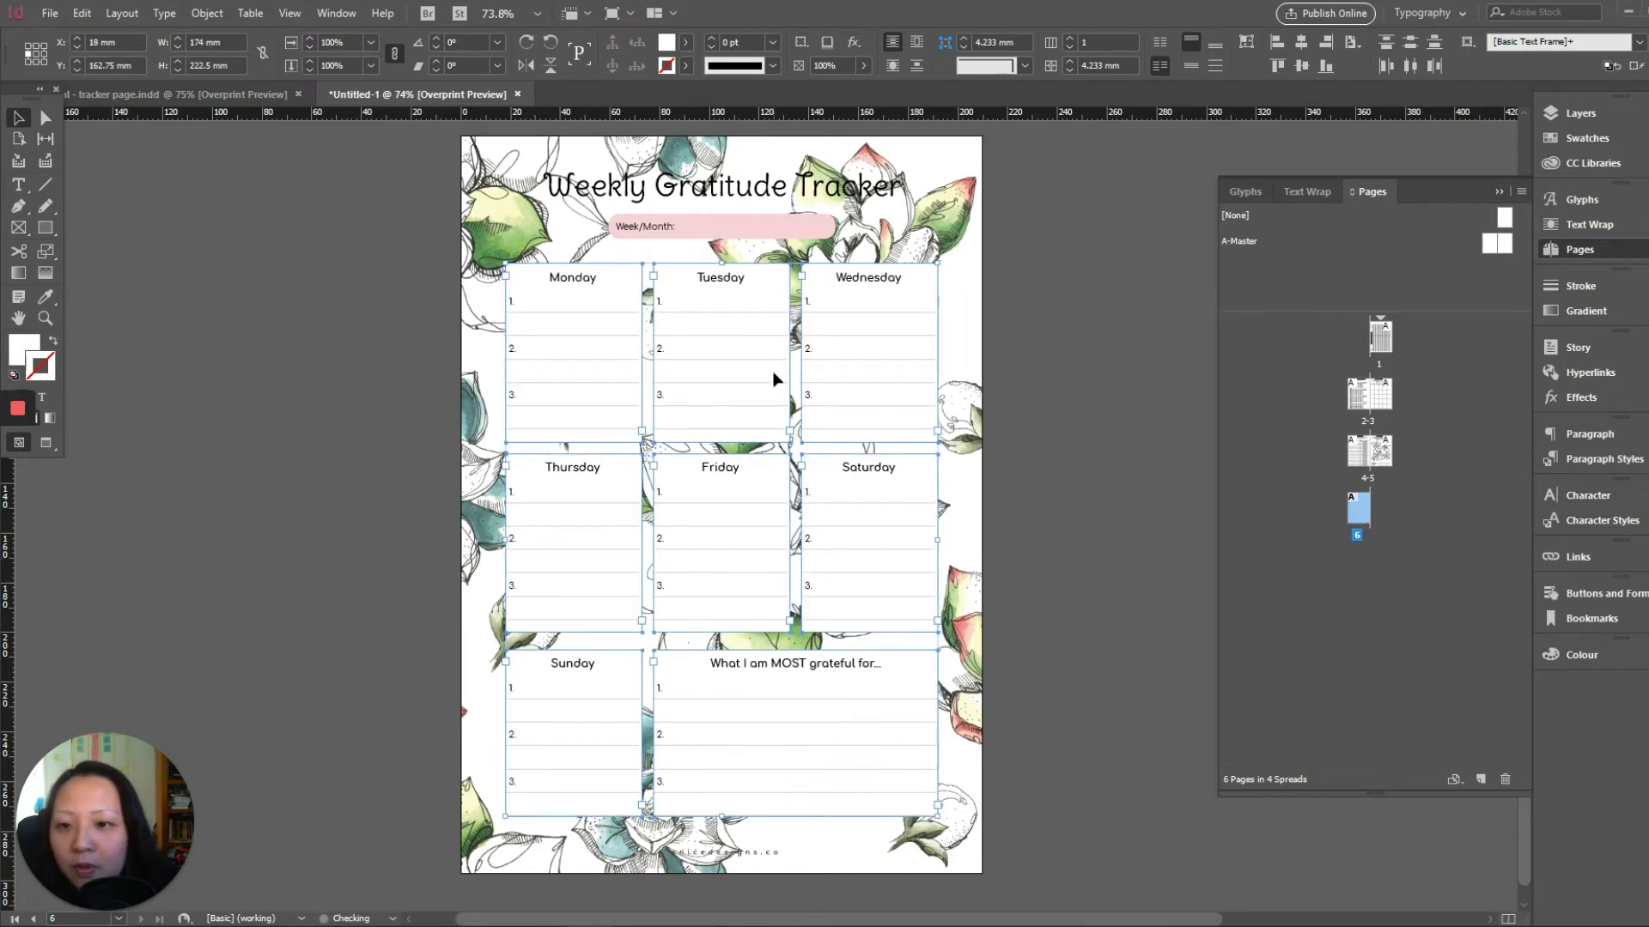
# Give the eight selected table frames a [Black] stroke with a weight of 0.5 pt, and deselect them.
pyautogui.click(686, 67)
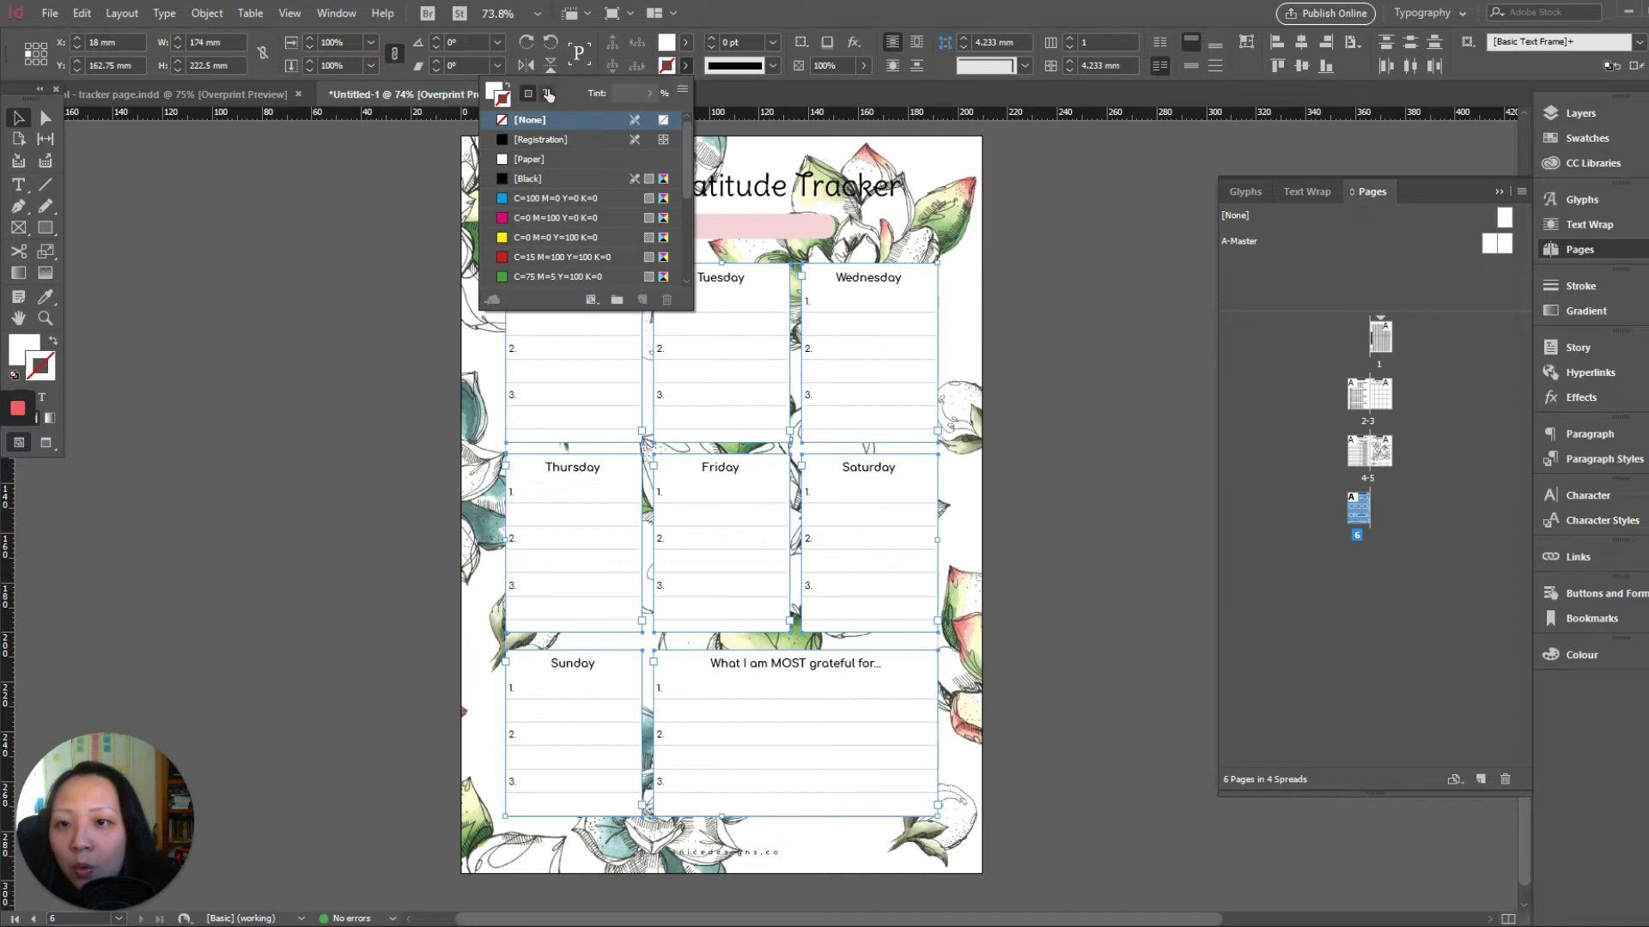
pyautogui.click(686, 66)
pyautogui.click(687, 67)
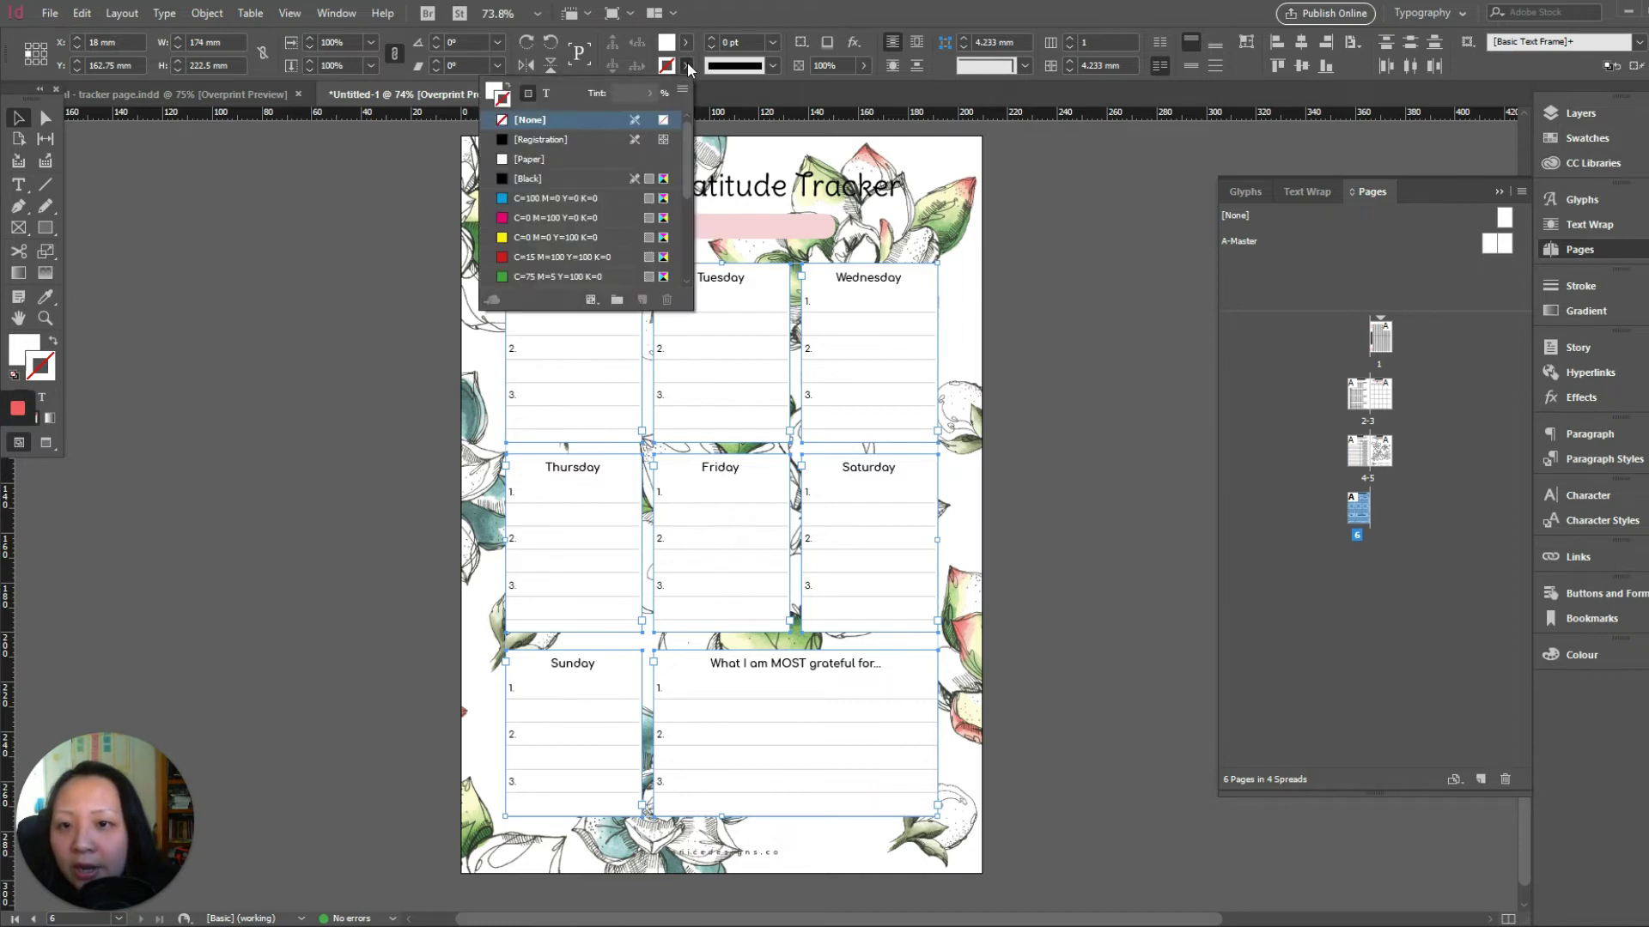
pyautogui.click(508, 92)
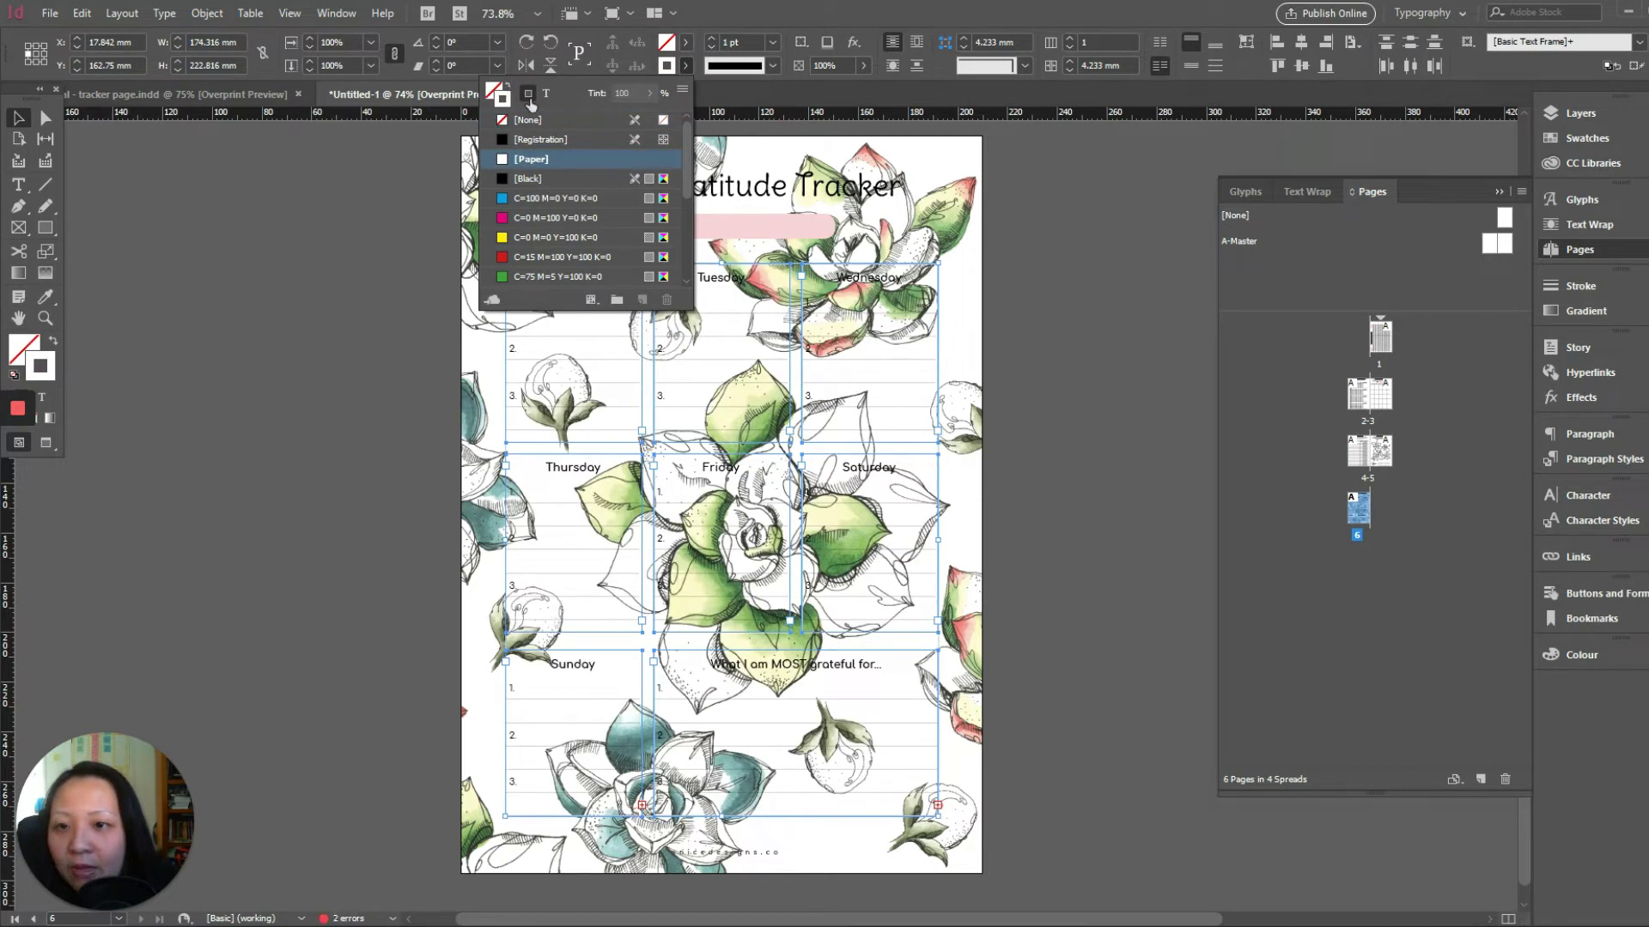
pyautogui.click(507, 92)
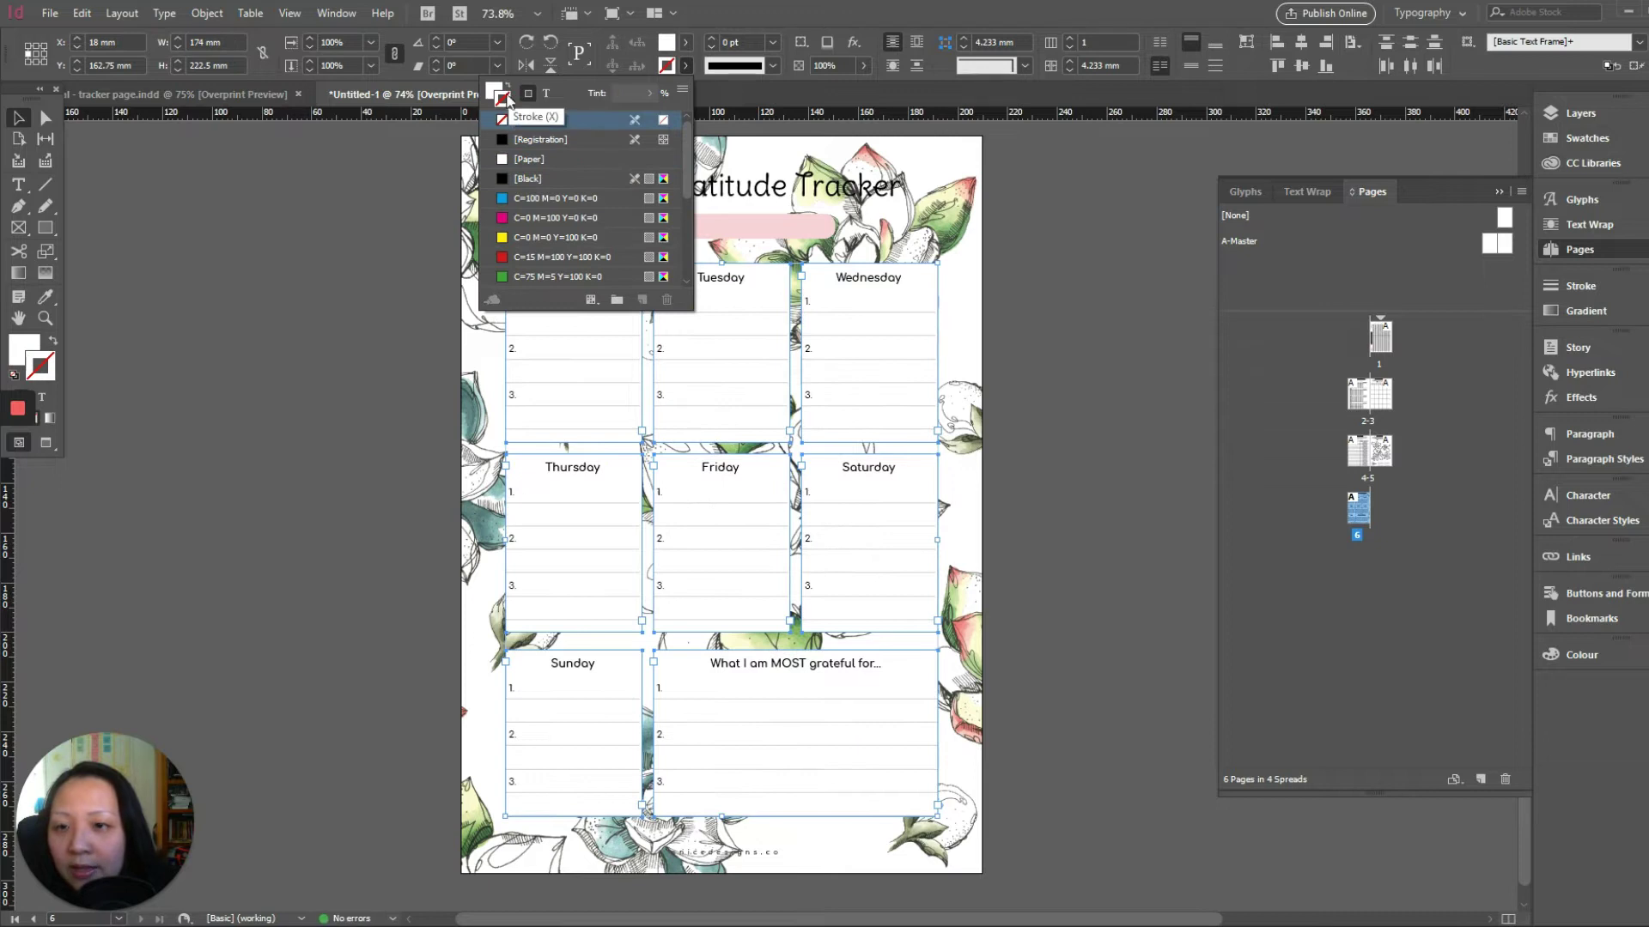
pyautogui.click(502, 97)
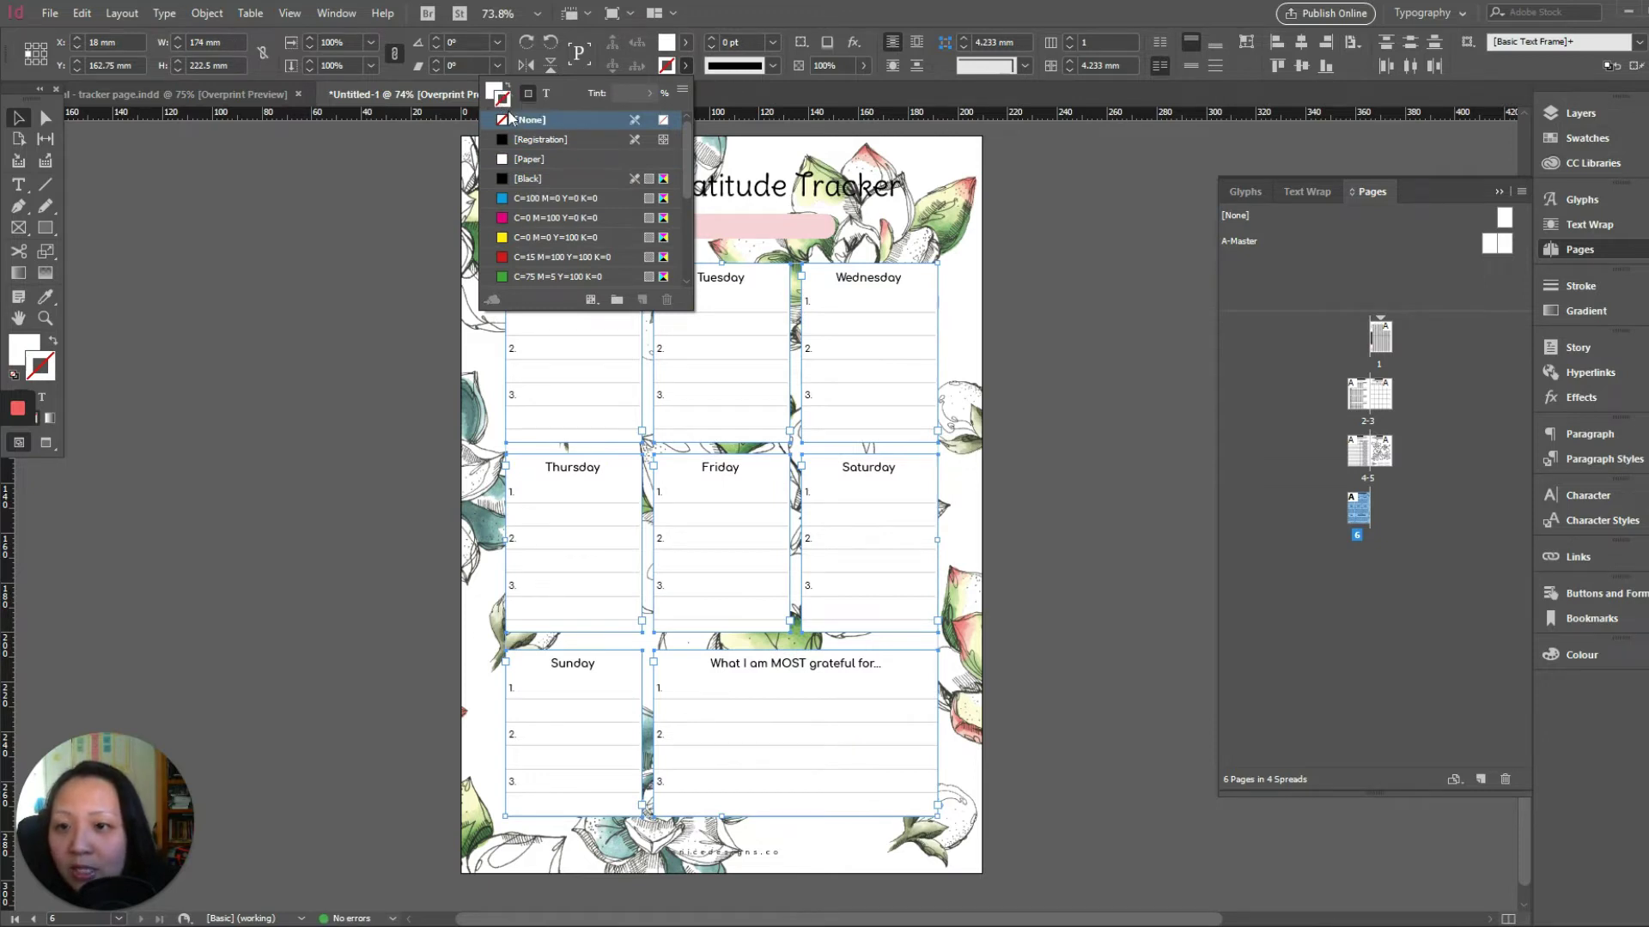
pyautogui.click(519, 179)
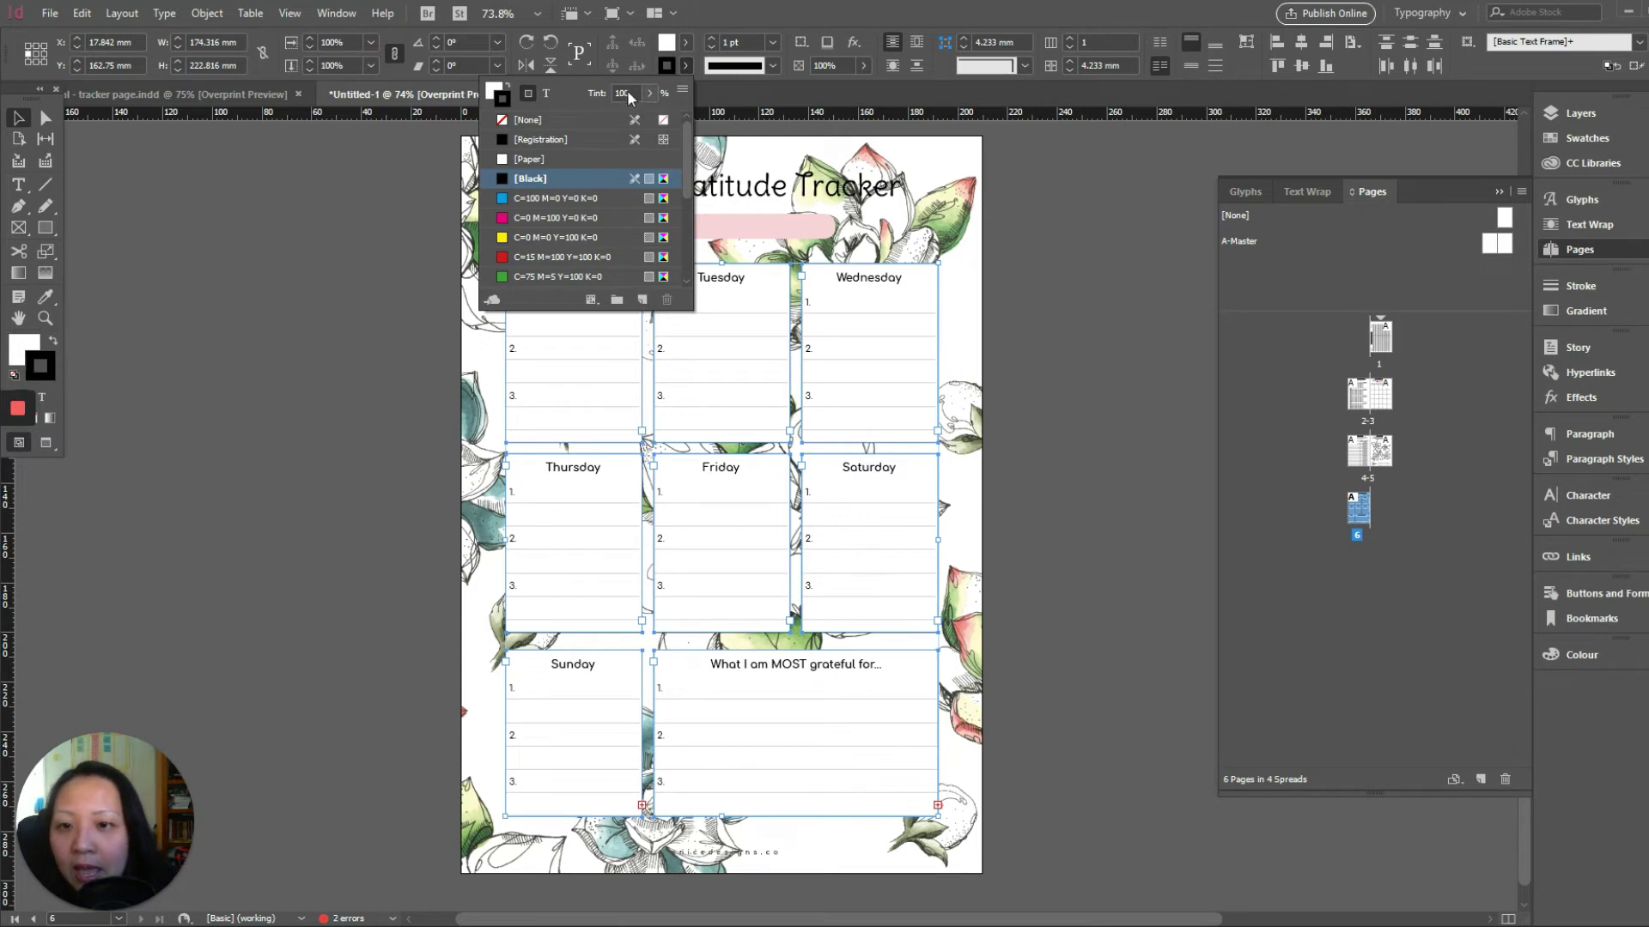
pyautogui.click(773, 42)
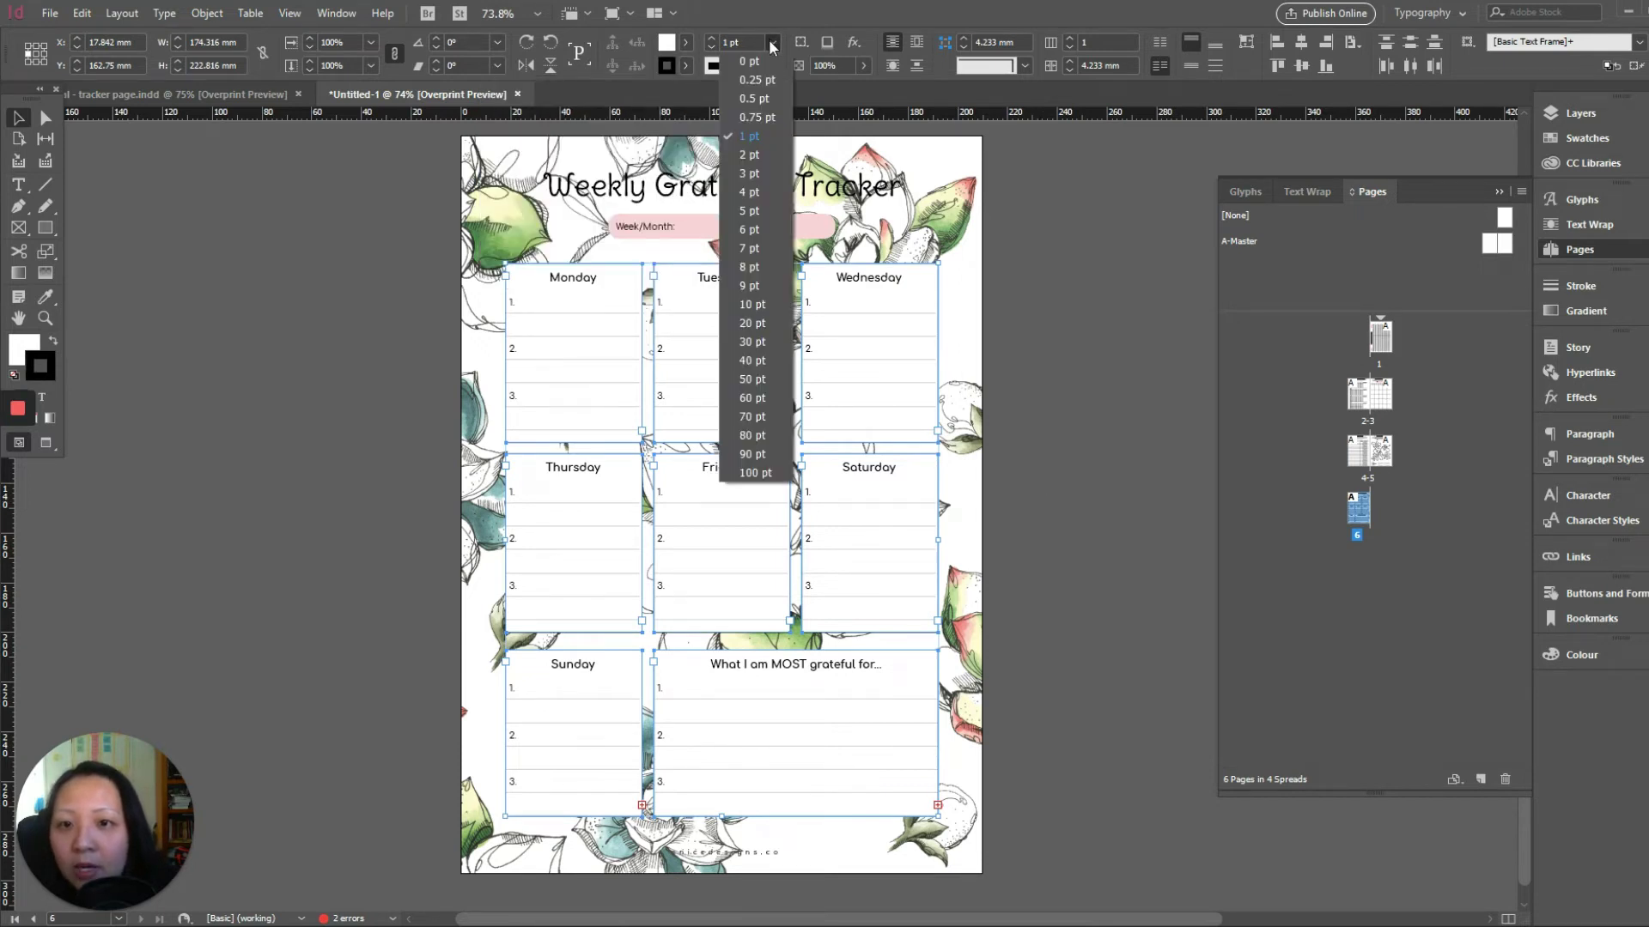
pyautogui.click(771, 98)
pyautogui.click(101, 264)
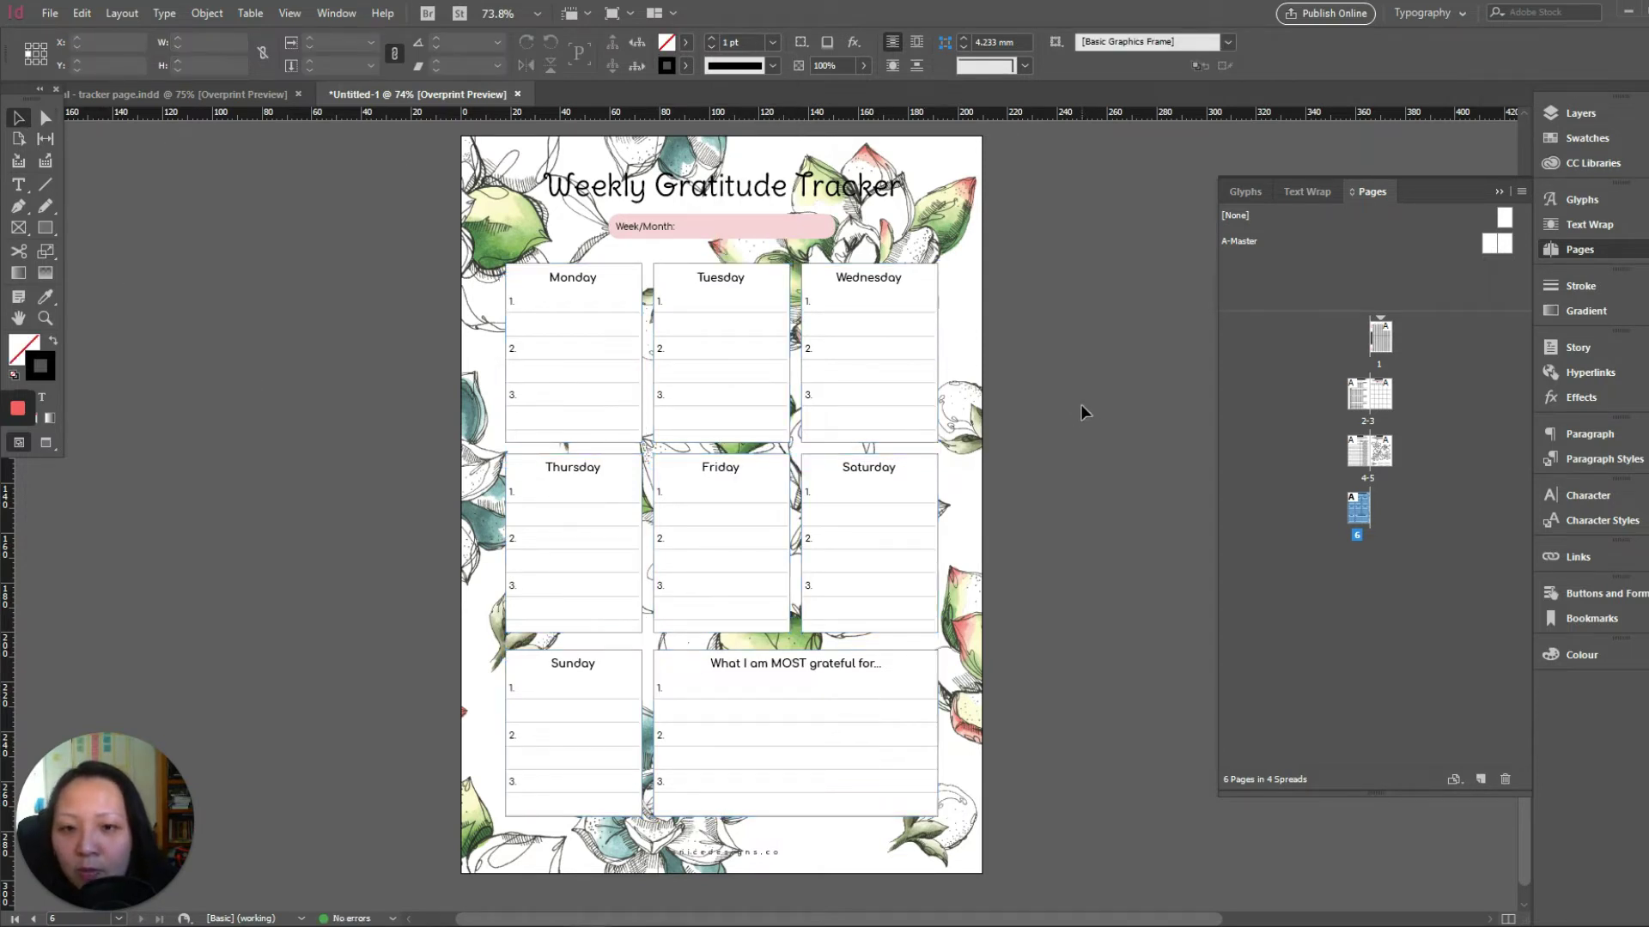
pyautogui.click(571, 311)
pyautogui.click(767, 313)
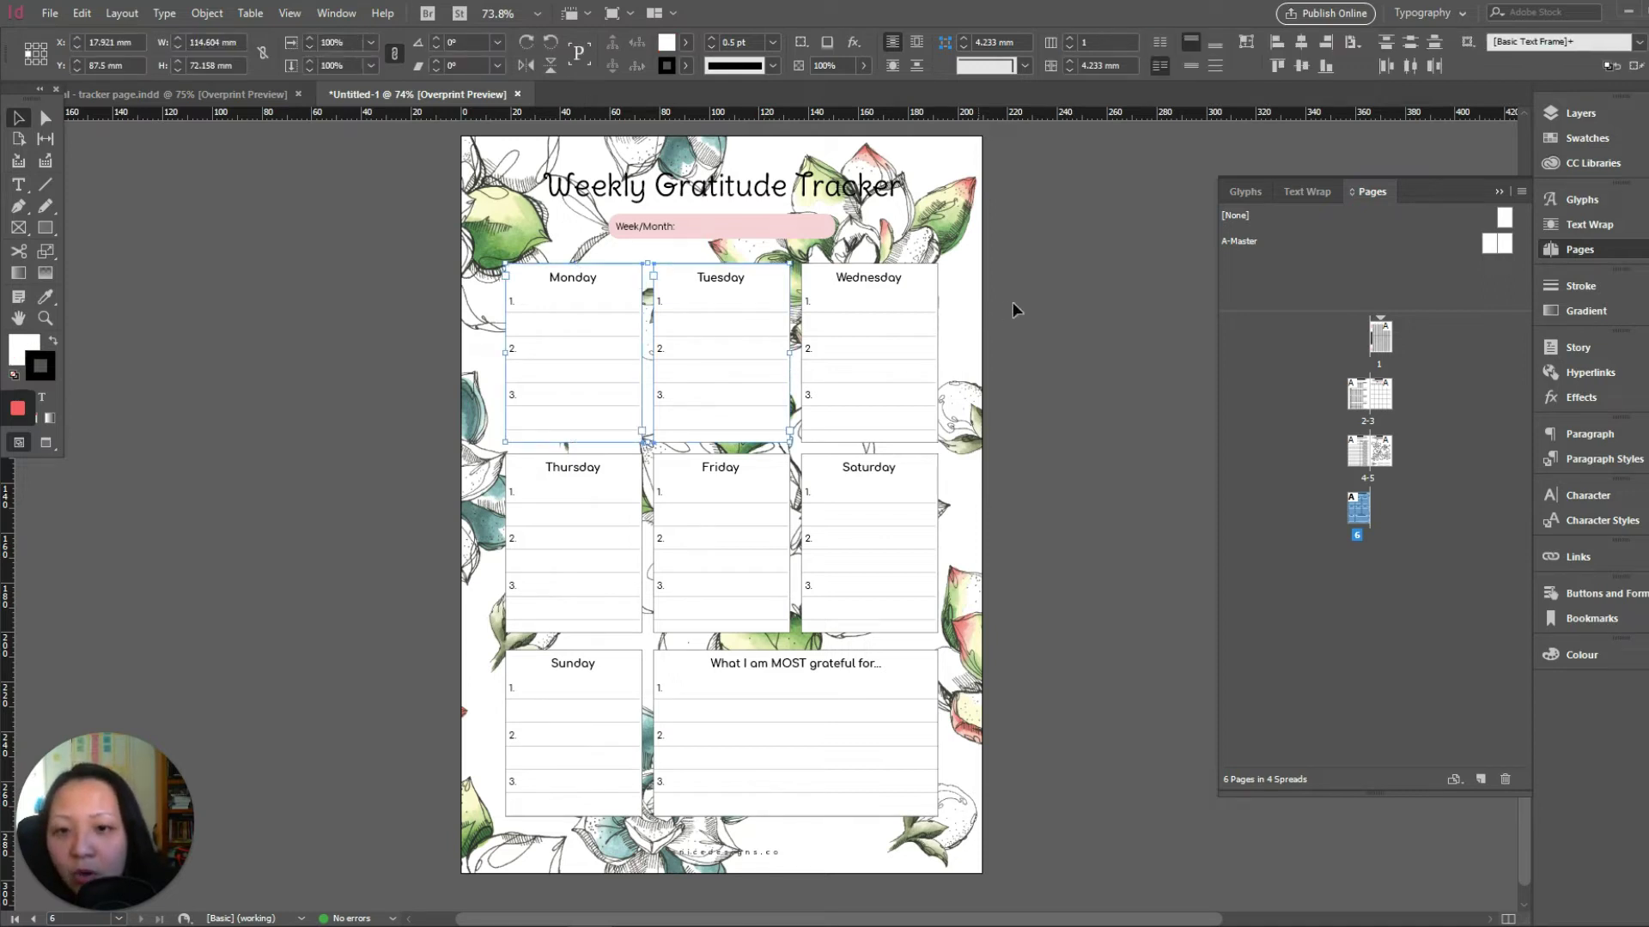
pyautogui.keyDown('shift'); pyautogui.click(773, 312); pyautogui.keyUp('shift')
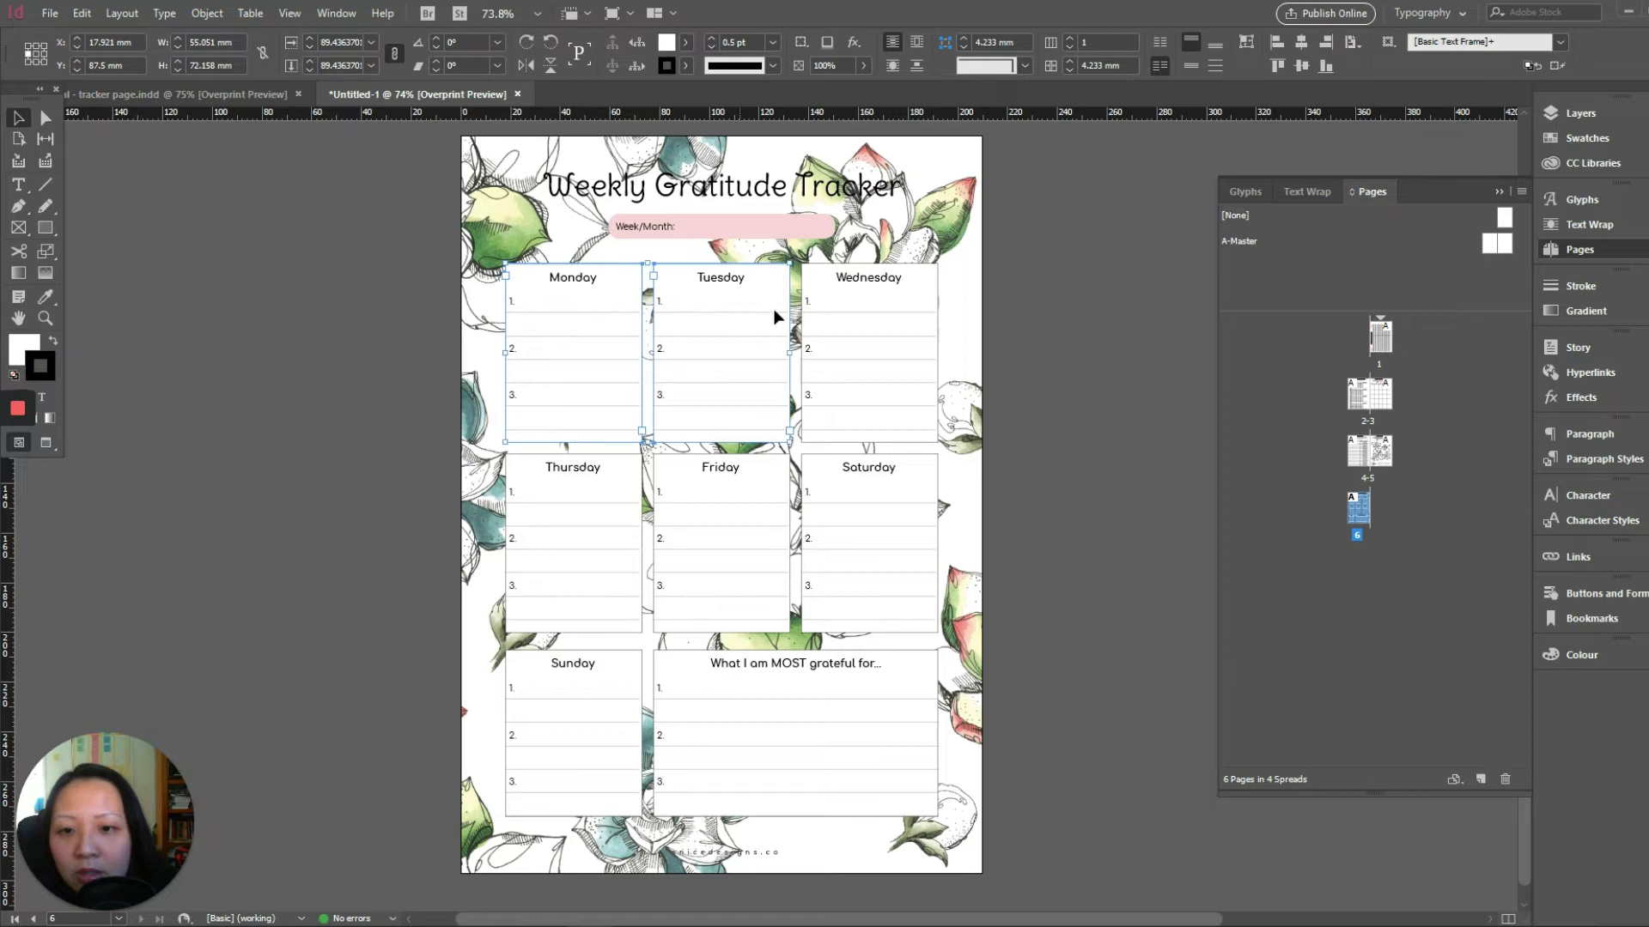
pyautogui.keyDown('shift'); pyautogui.click(871, 319); pyautogui.keyUp('shift')
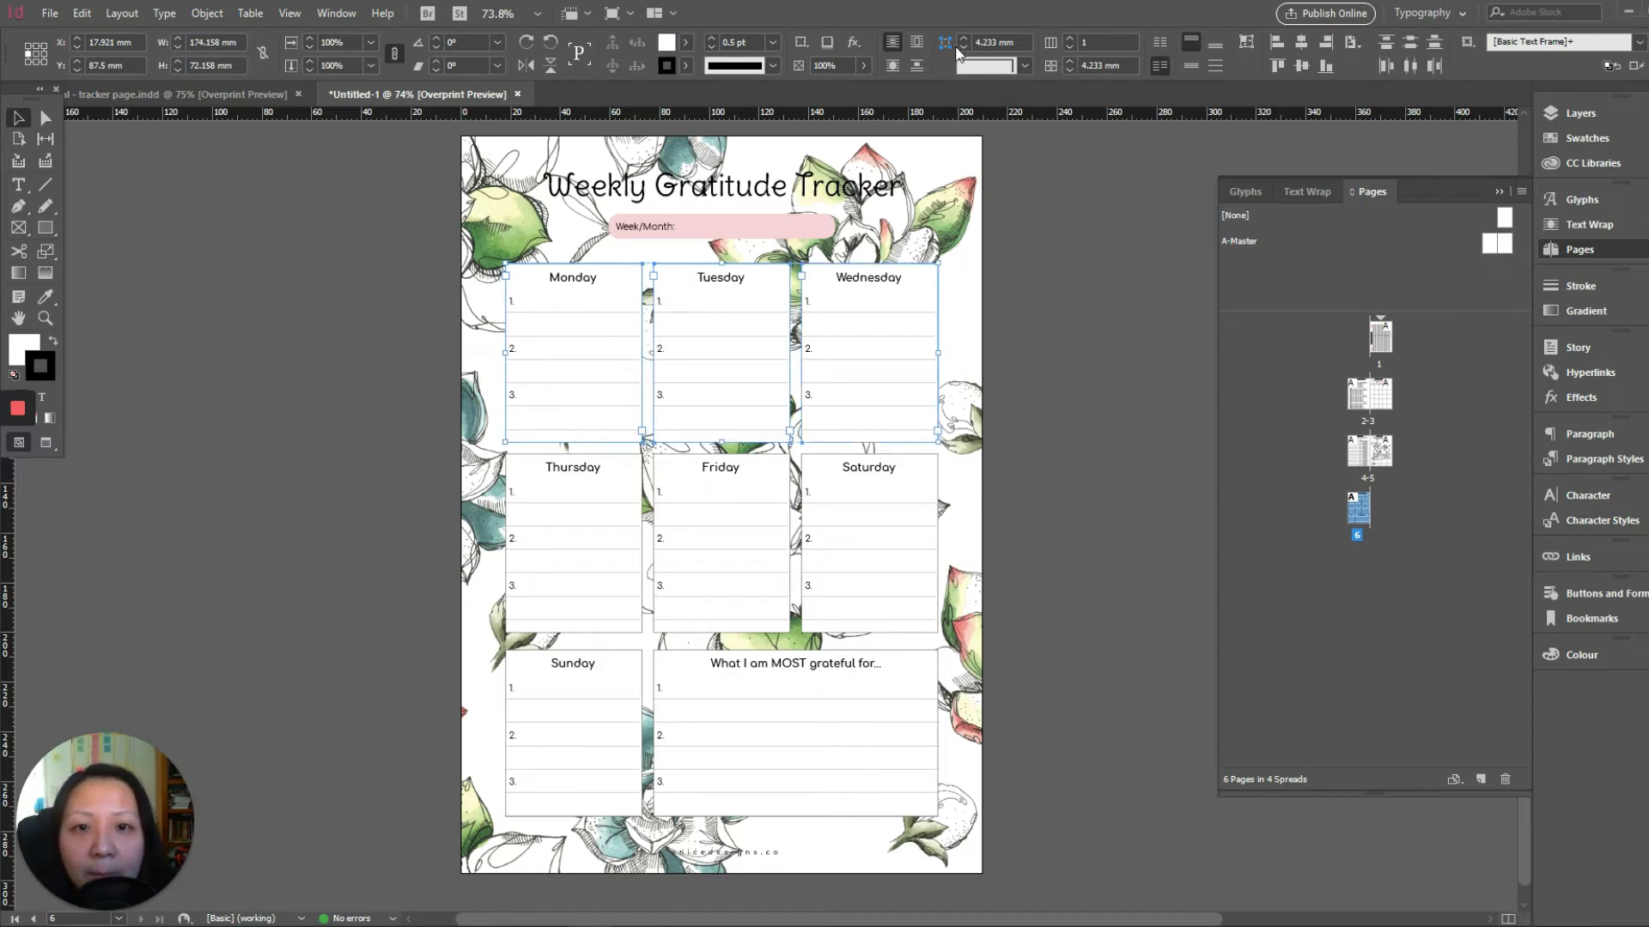
pyautogui.click(1083, 477)
# Select all seven day frames plus the "What I am MOST grateful for..." frame and give them the Rounded corner shape.
pyautogui.click(604, 320)
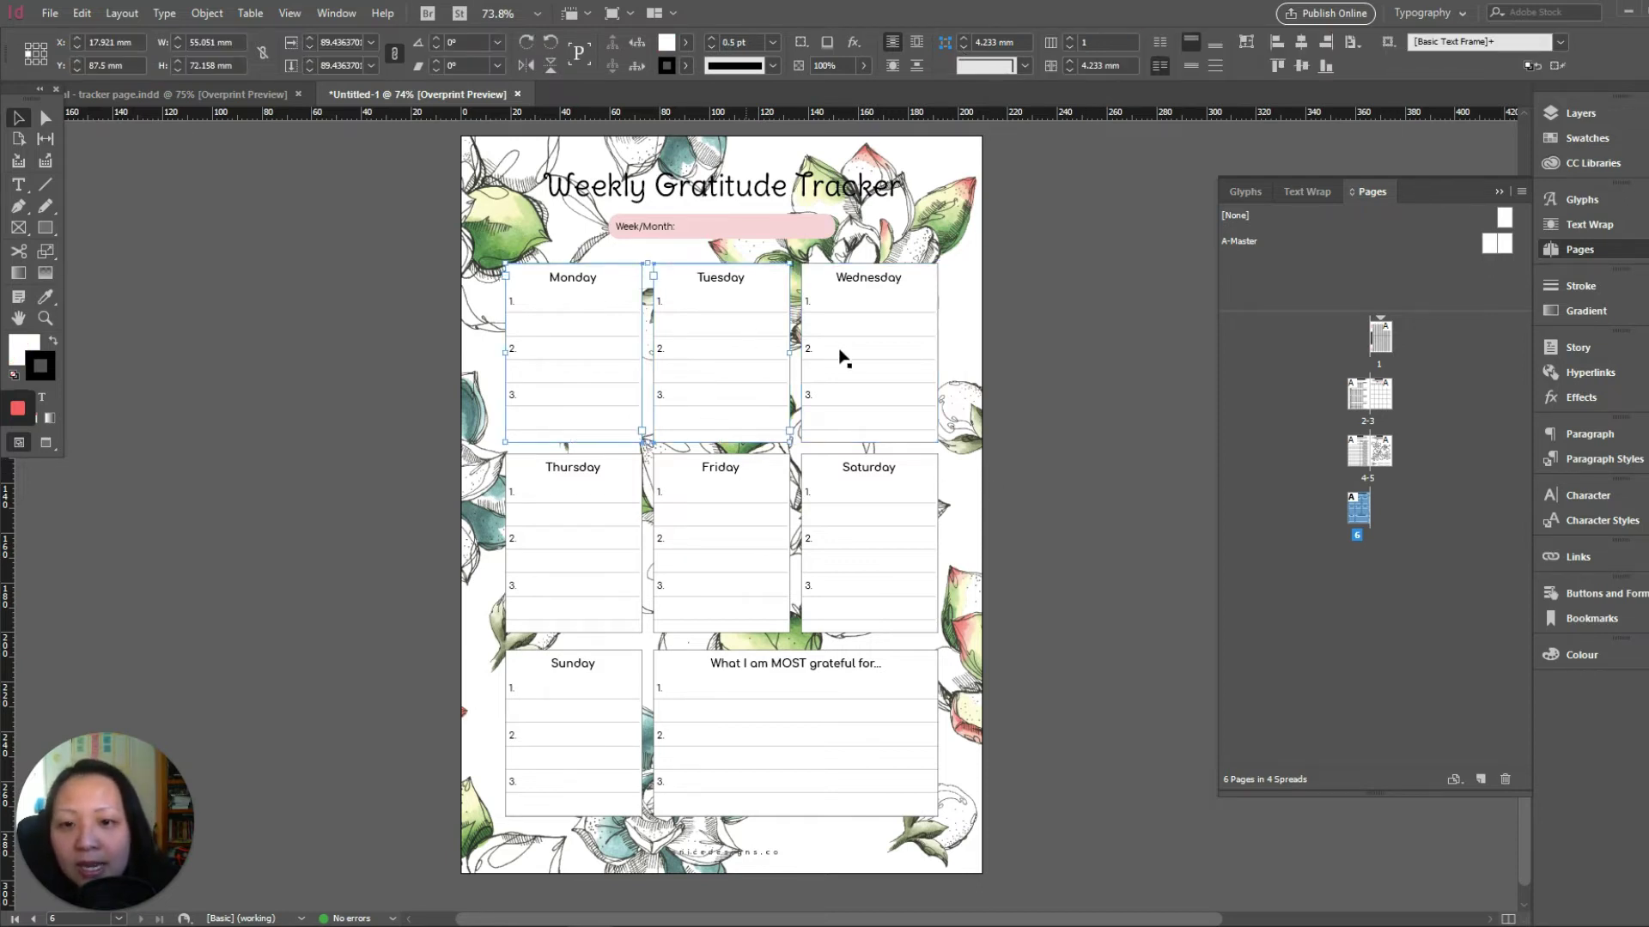
pyautogui.keyDown('shift'); pyautogui.click(543, 588); pyautogui.keyUp('shift')
pyautogui.keyDown('shift'); pyautogui.click(765, 596); pyautogui.keyUp('shift')
pyautogui.keyDown('shift'); pyautogui.click(873, 582); pyautogui.keyUp('shift')
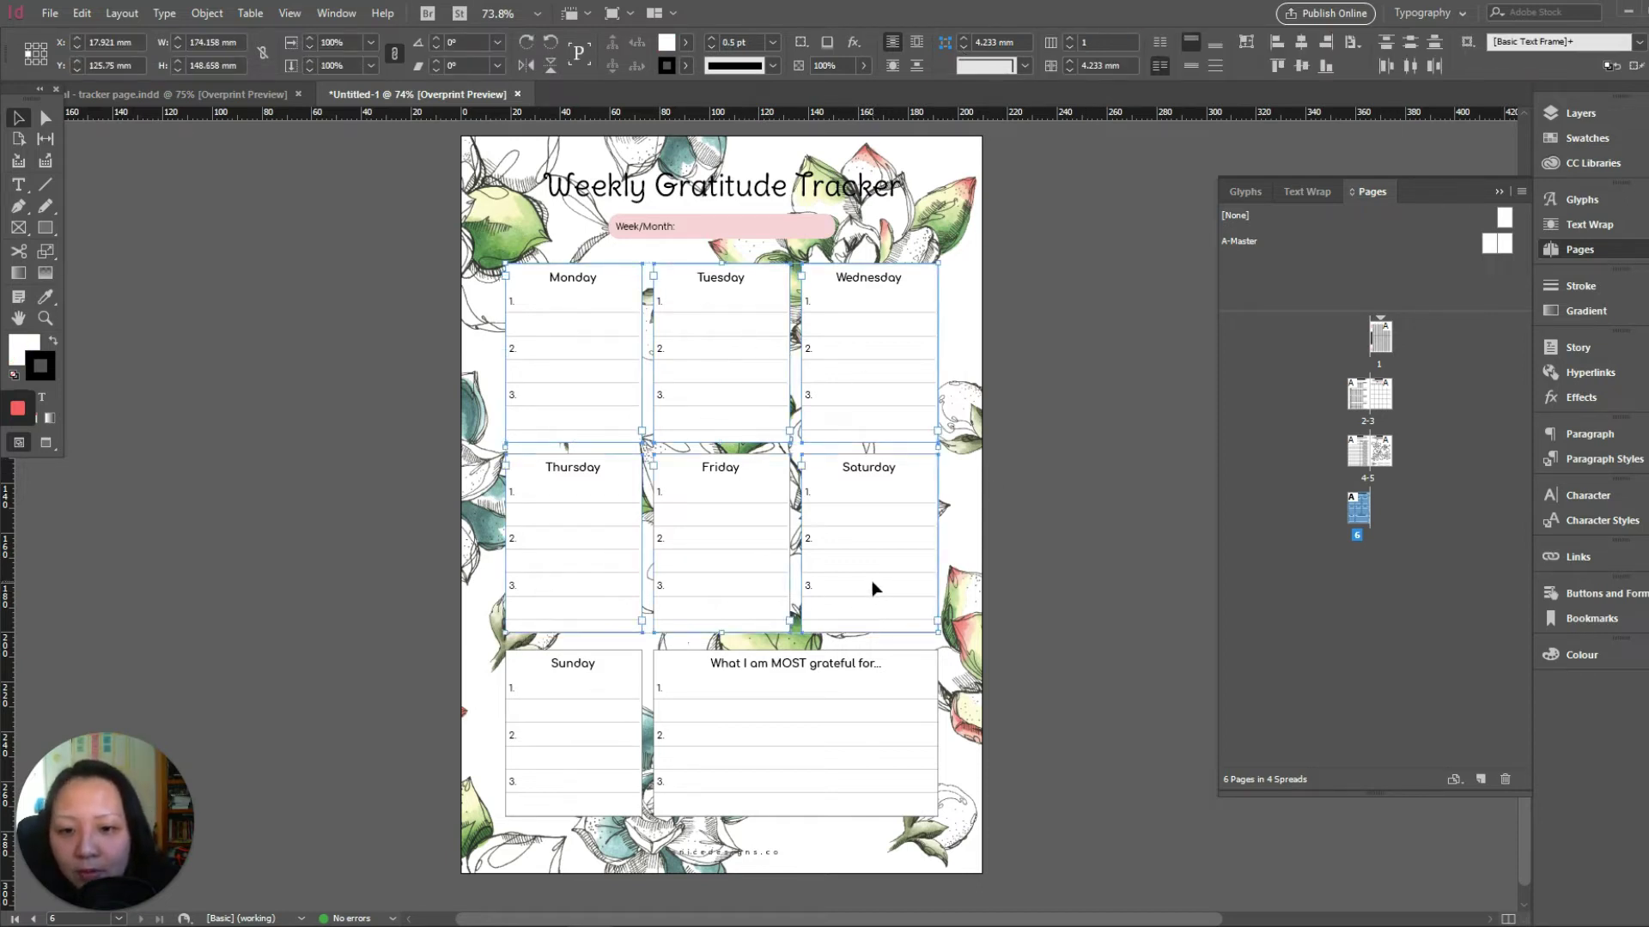
pyautogui.keyDown('shift'); pyautogui.click(583, 741); pyautogui.keyUp('shift')
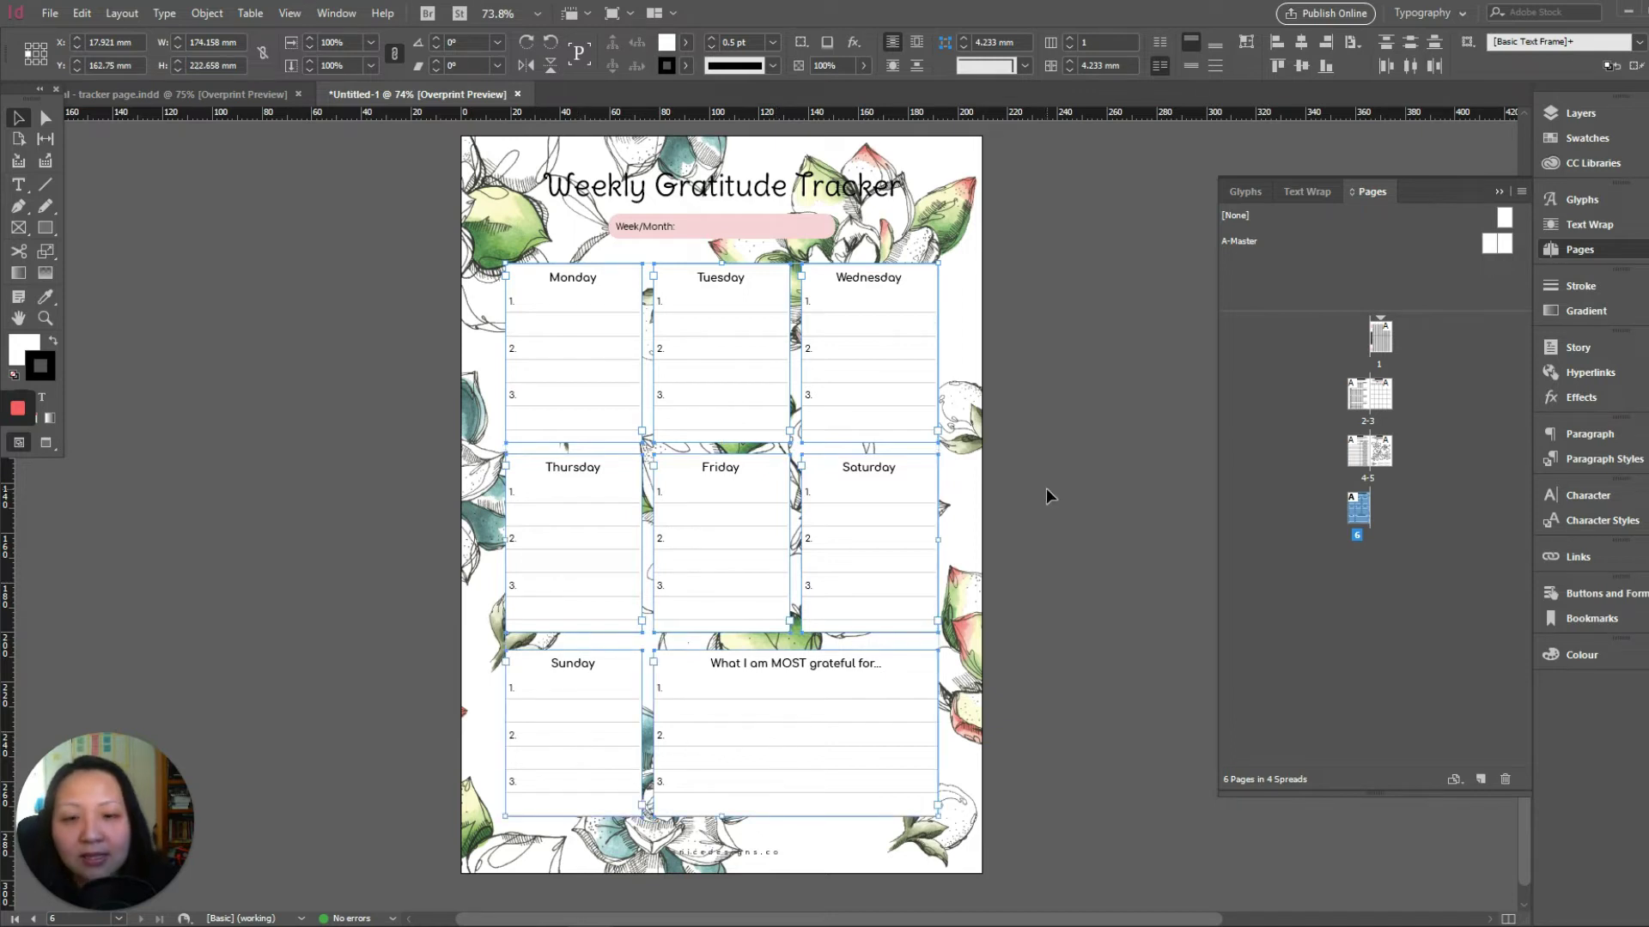
pyautogui.click(1025, 65)
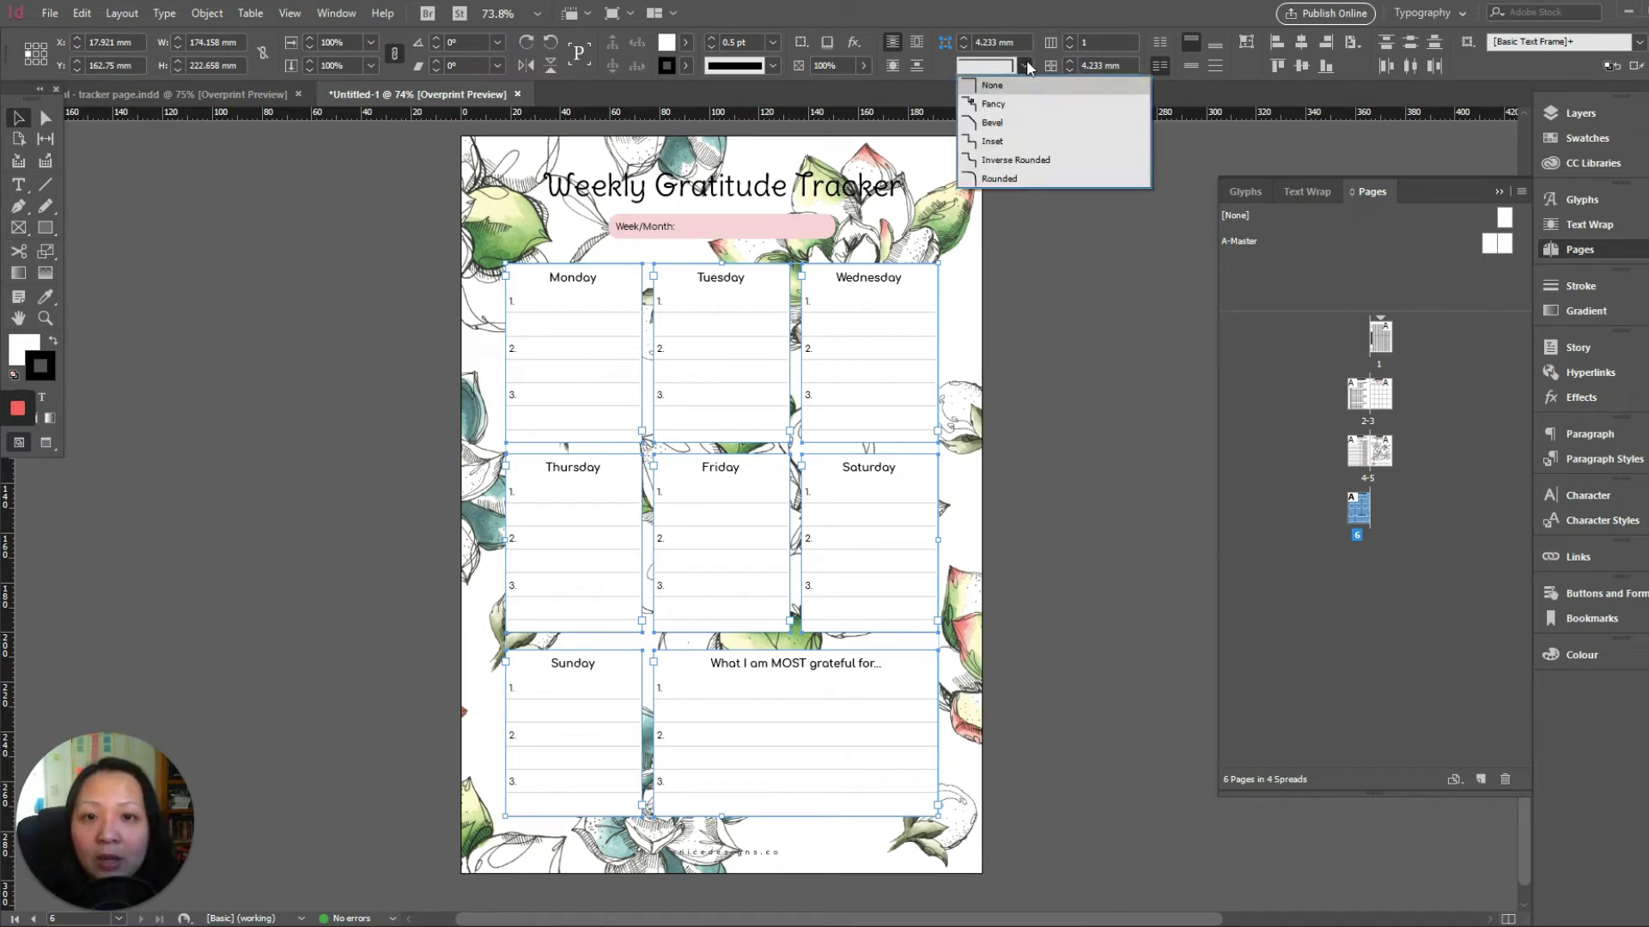
pyautogui.click(1027, 64)
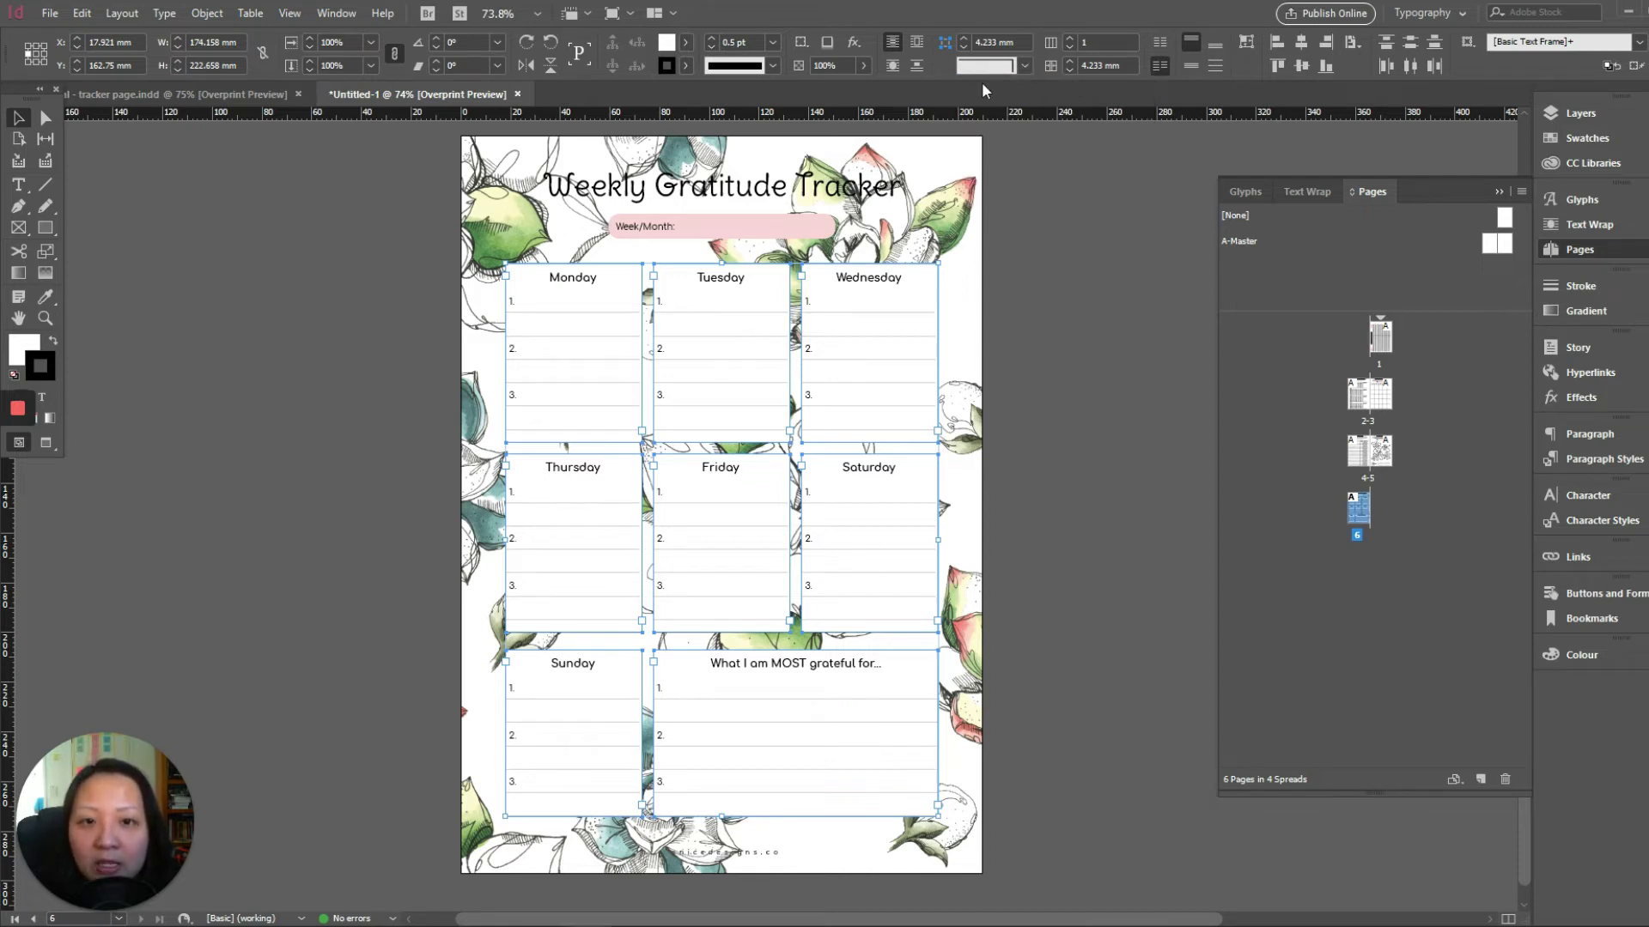
pyautogui.click(1024, 66)
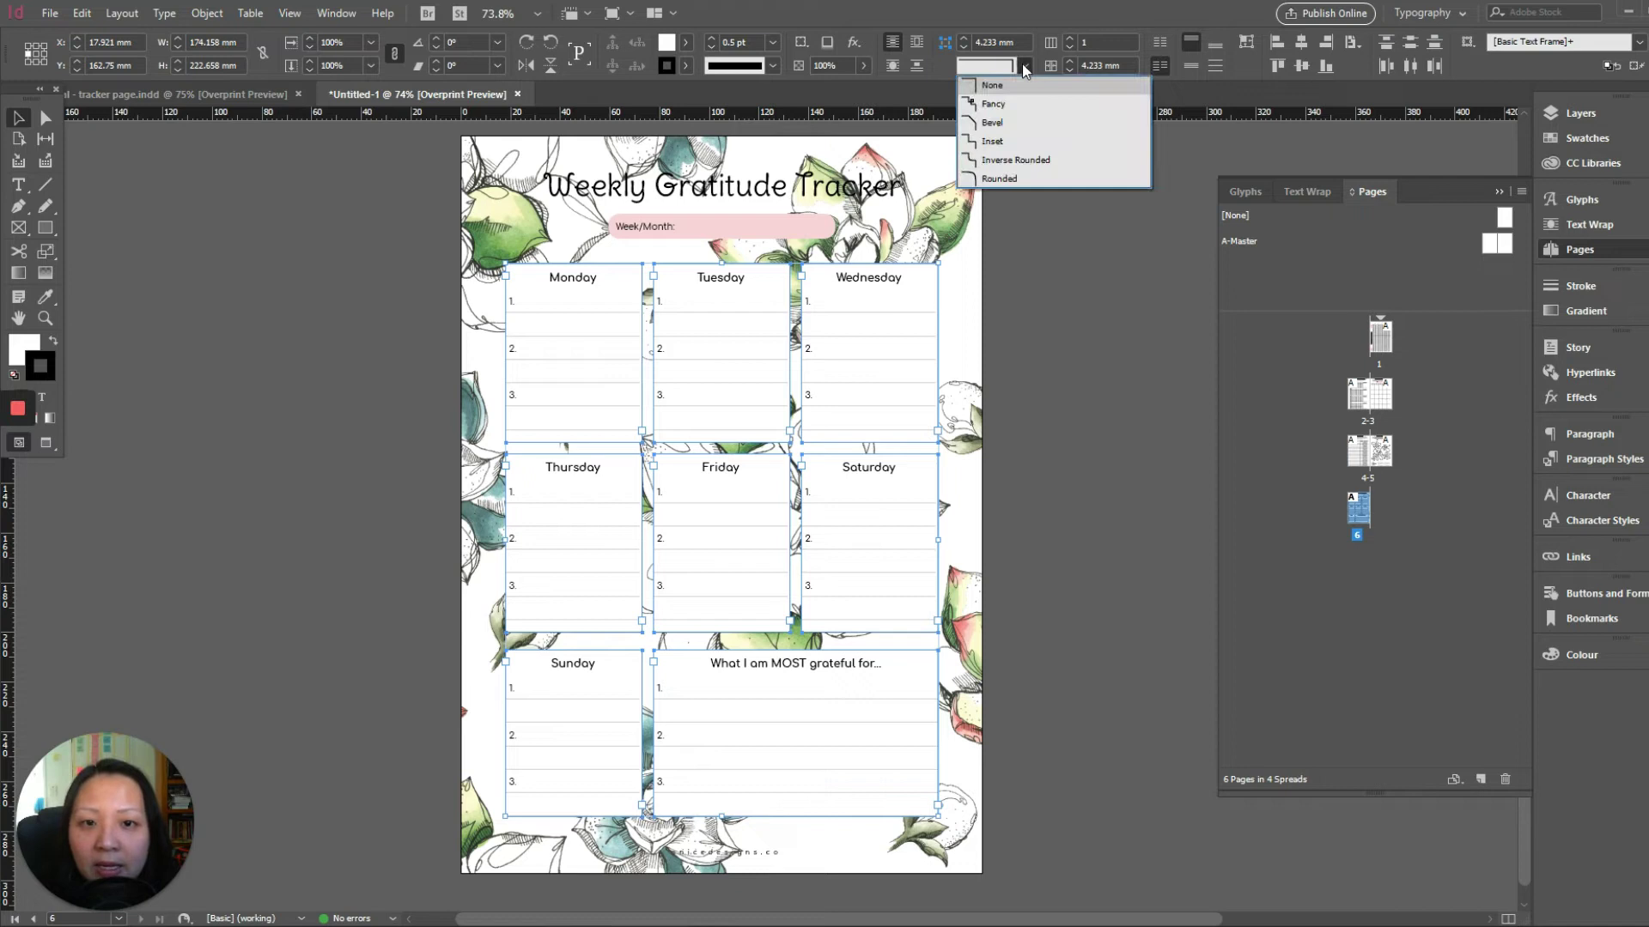
pyautogui.click(1000, 178)
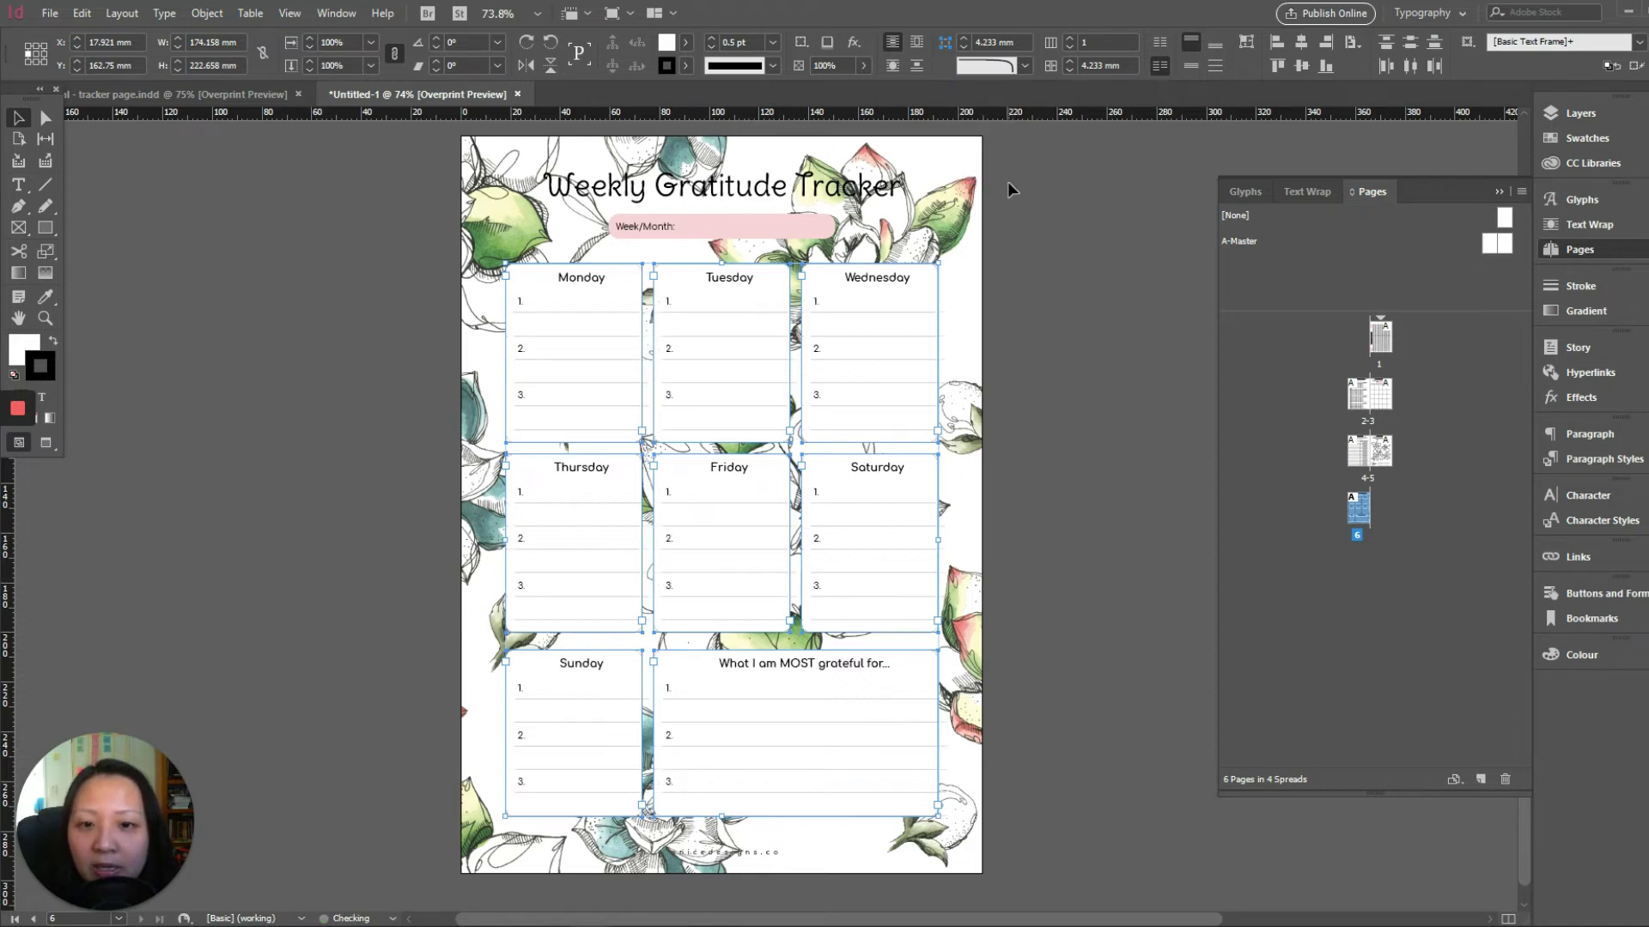
# Set the corner size of the selected table frames to 5 mm and deselect them.
pyautogui.doubleClick(979, 41)
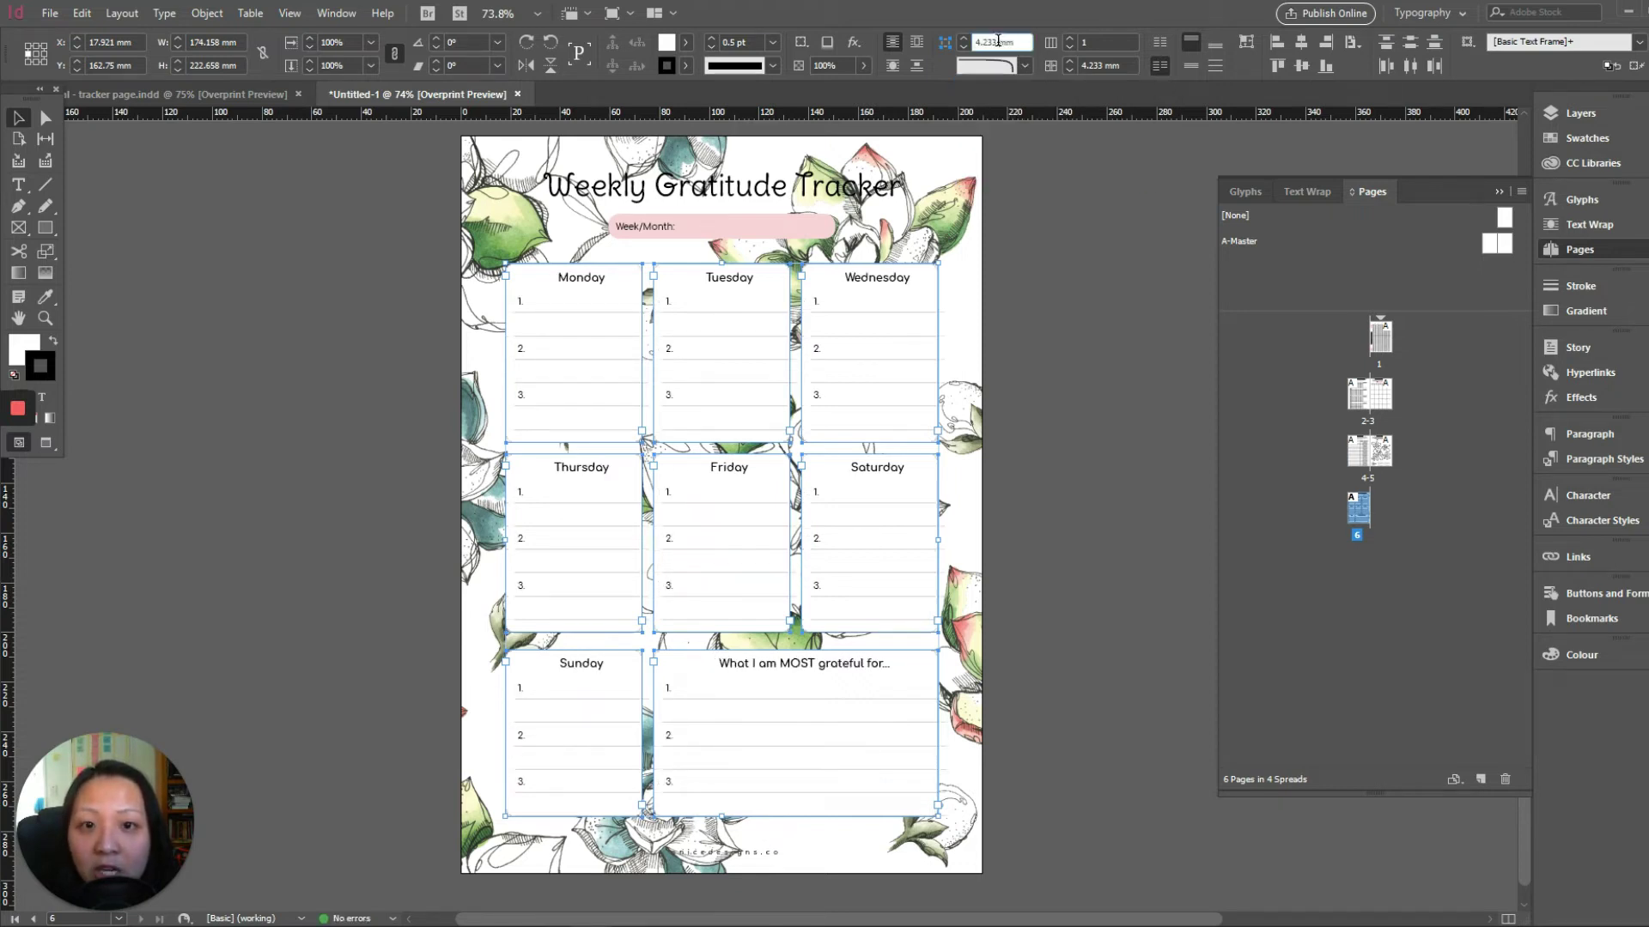
pyautogui.write('5')
pyautogui.press('Return')
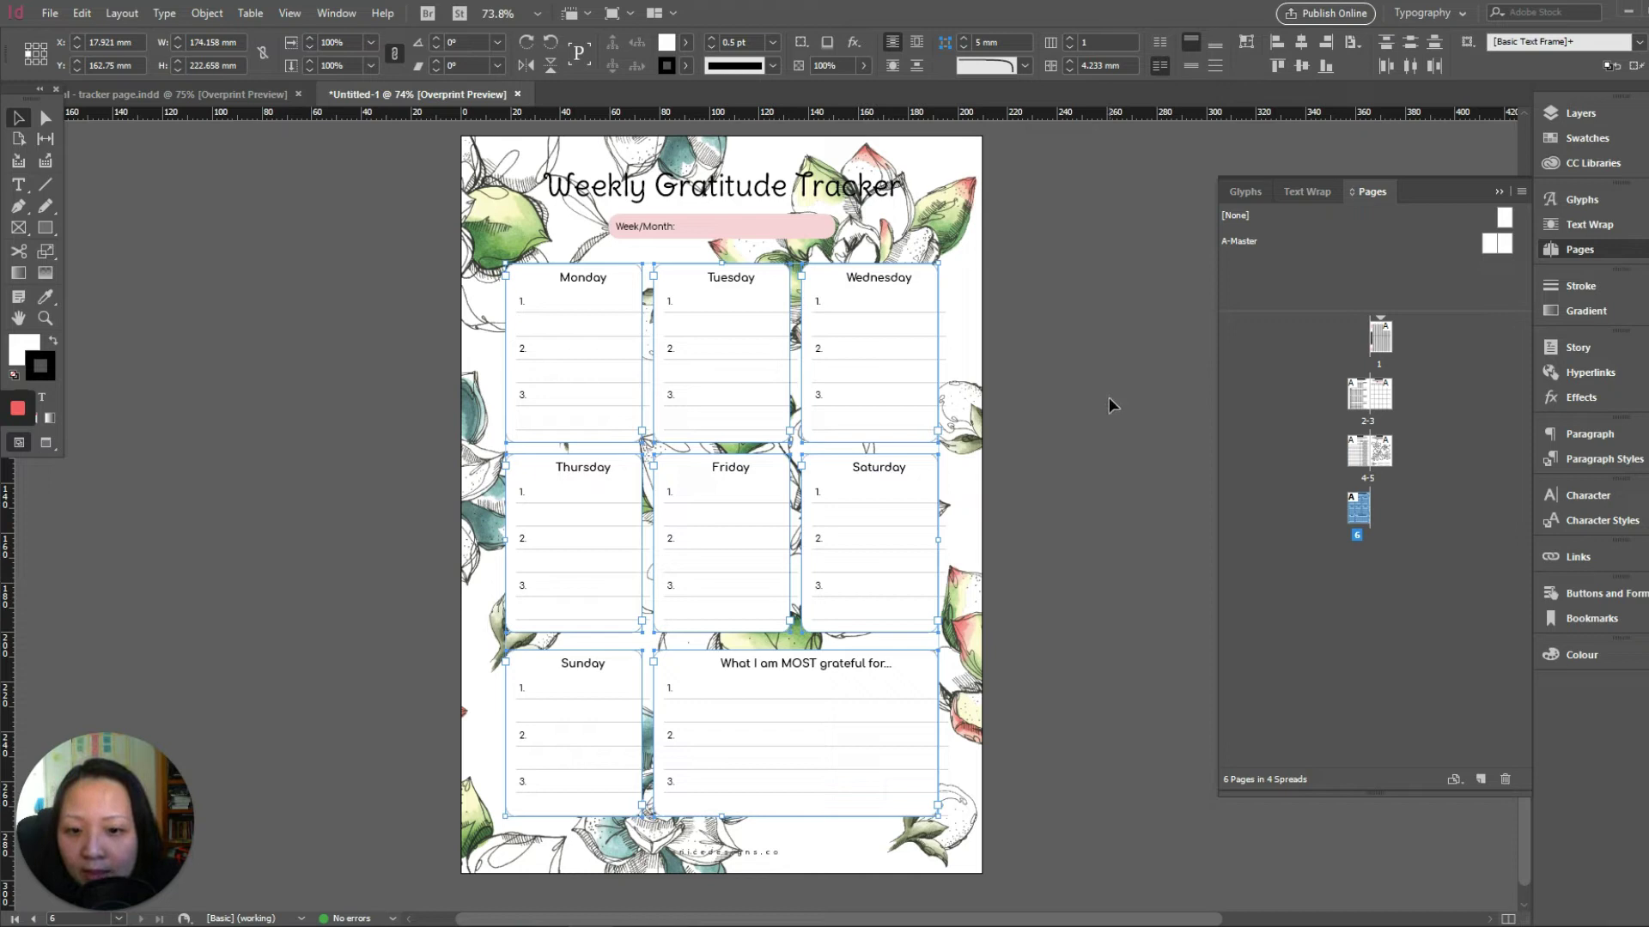
pyautogui.click(1096, 407)
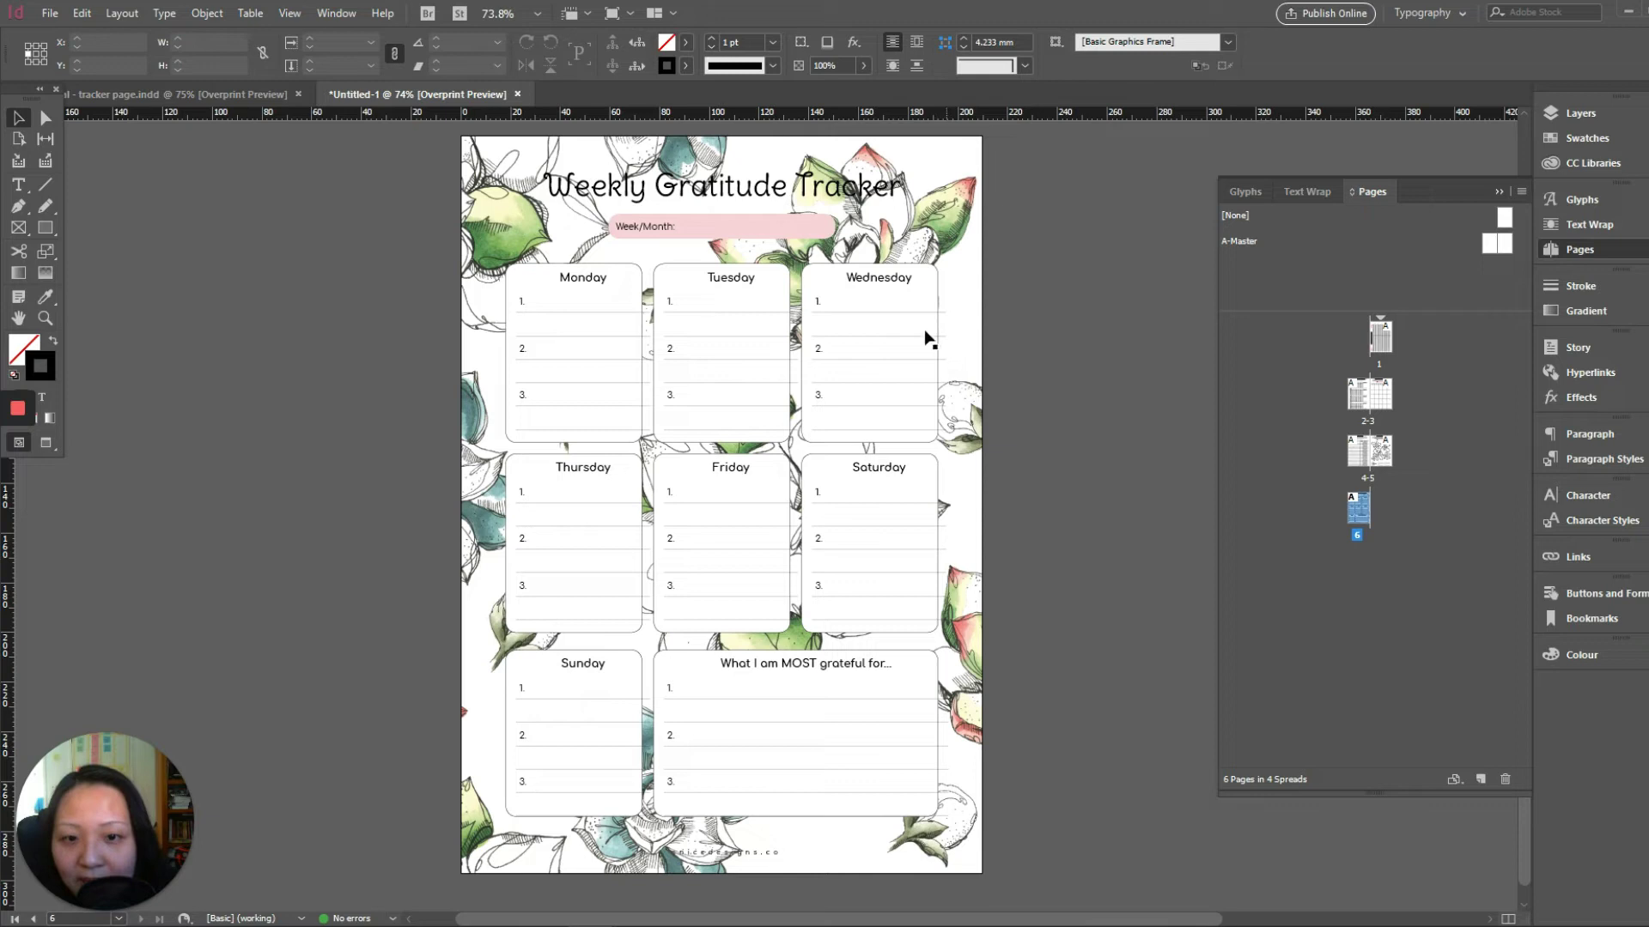
# Narrow the Monday table so its row lines end at the edge of its rounded frame.
pyautogui.click(45, 317)
pyautogui.moveTo(503, 257); pyautogui.dragTo(986, 467)
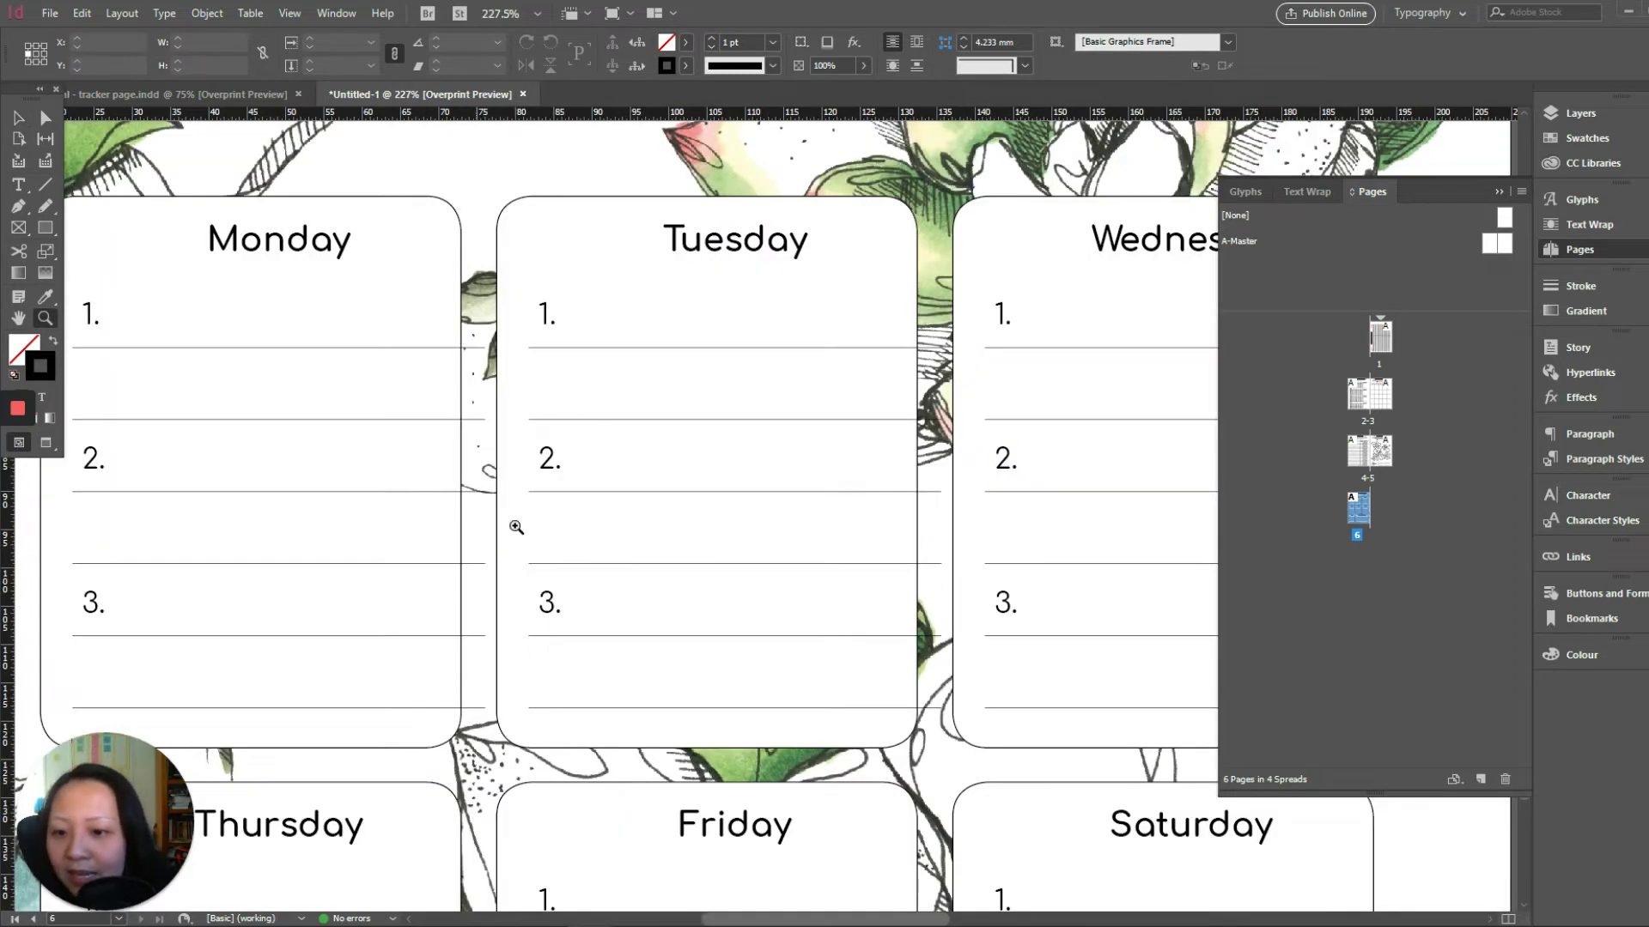
pyautogui.click(18, 118)
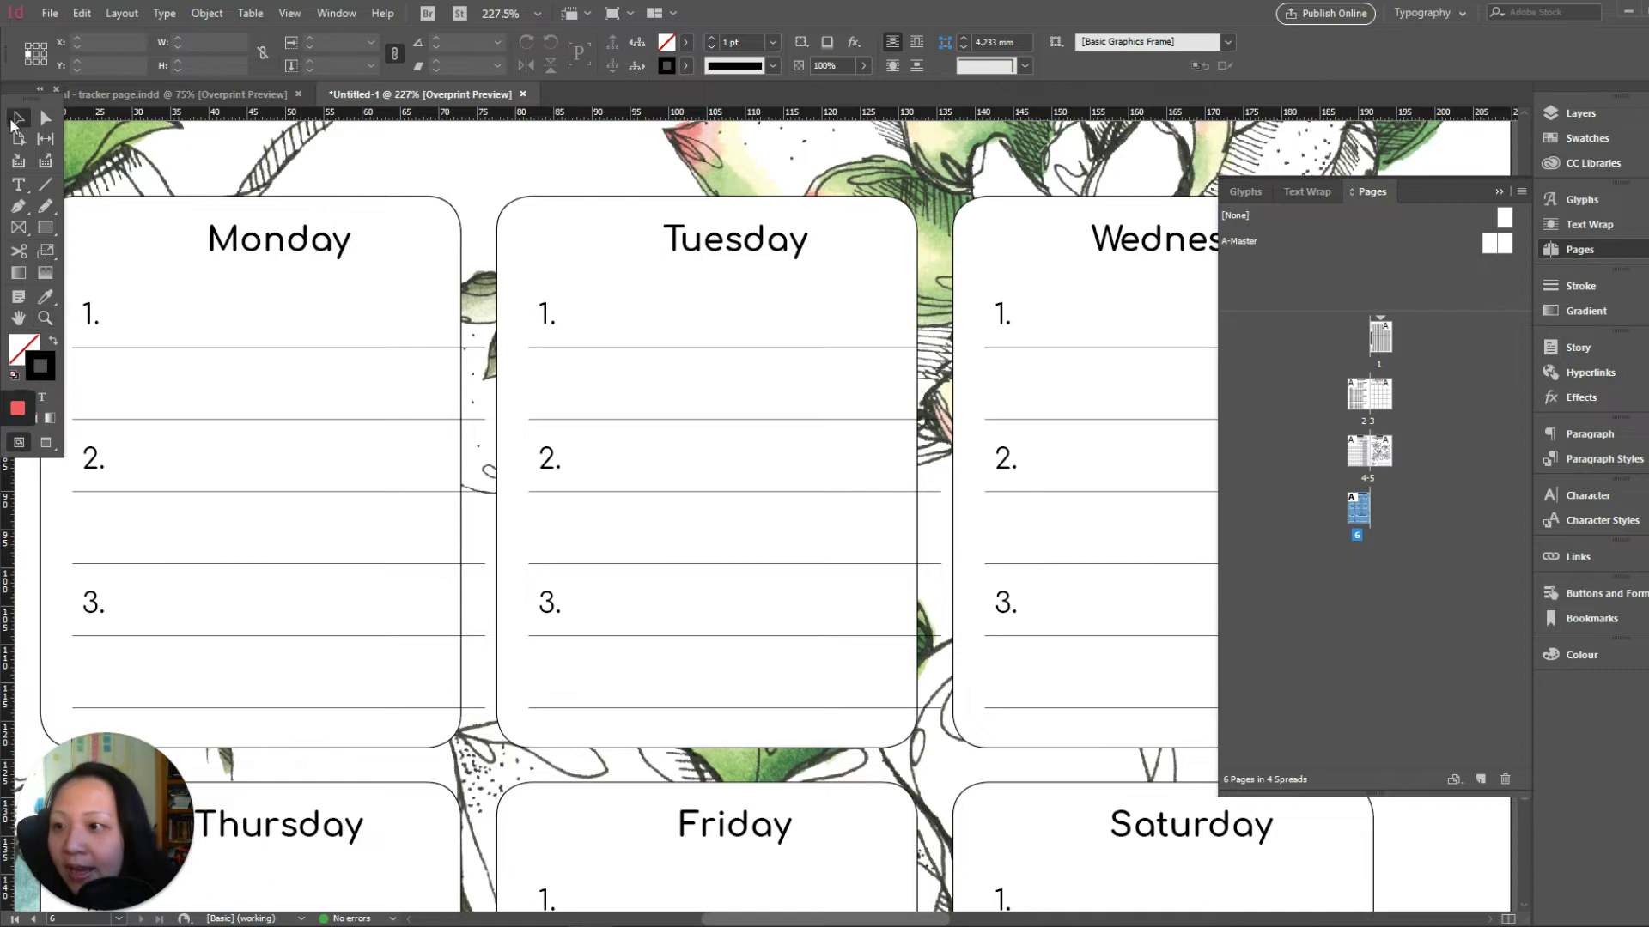
pyautogui.doubleClick(225, 318)
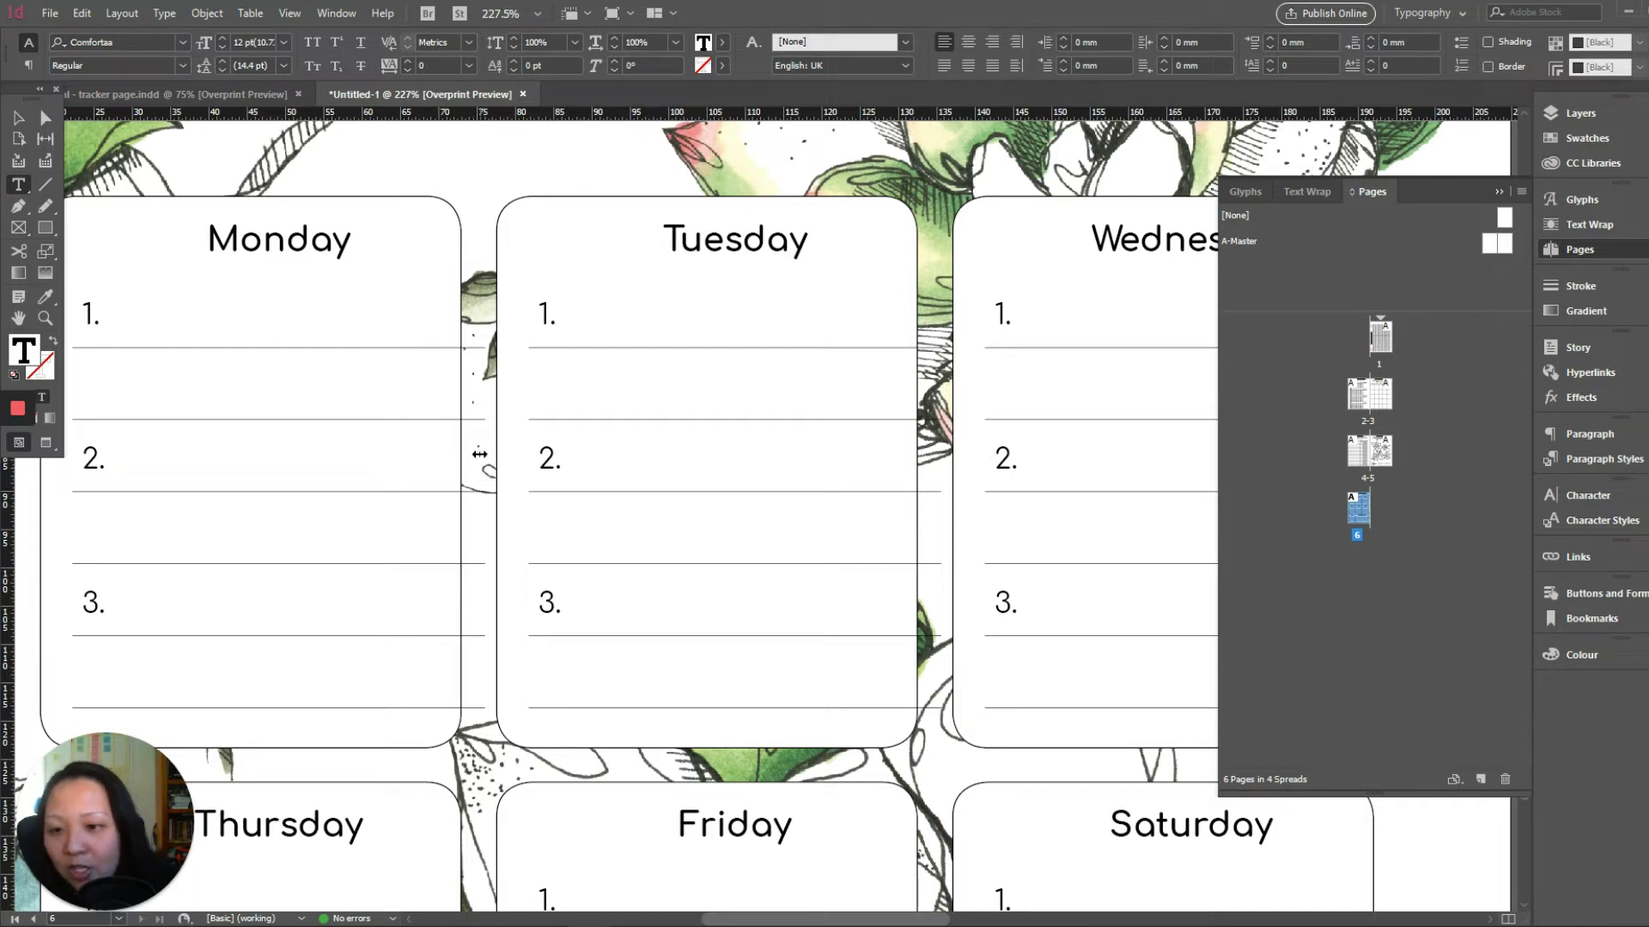
pyautogui.moveTo(479, 453); pyautogui.dragTo(458, 453)
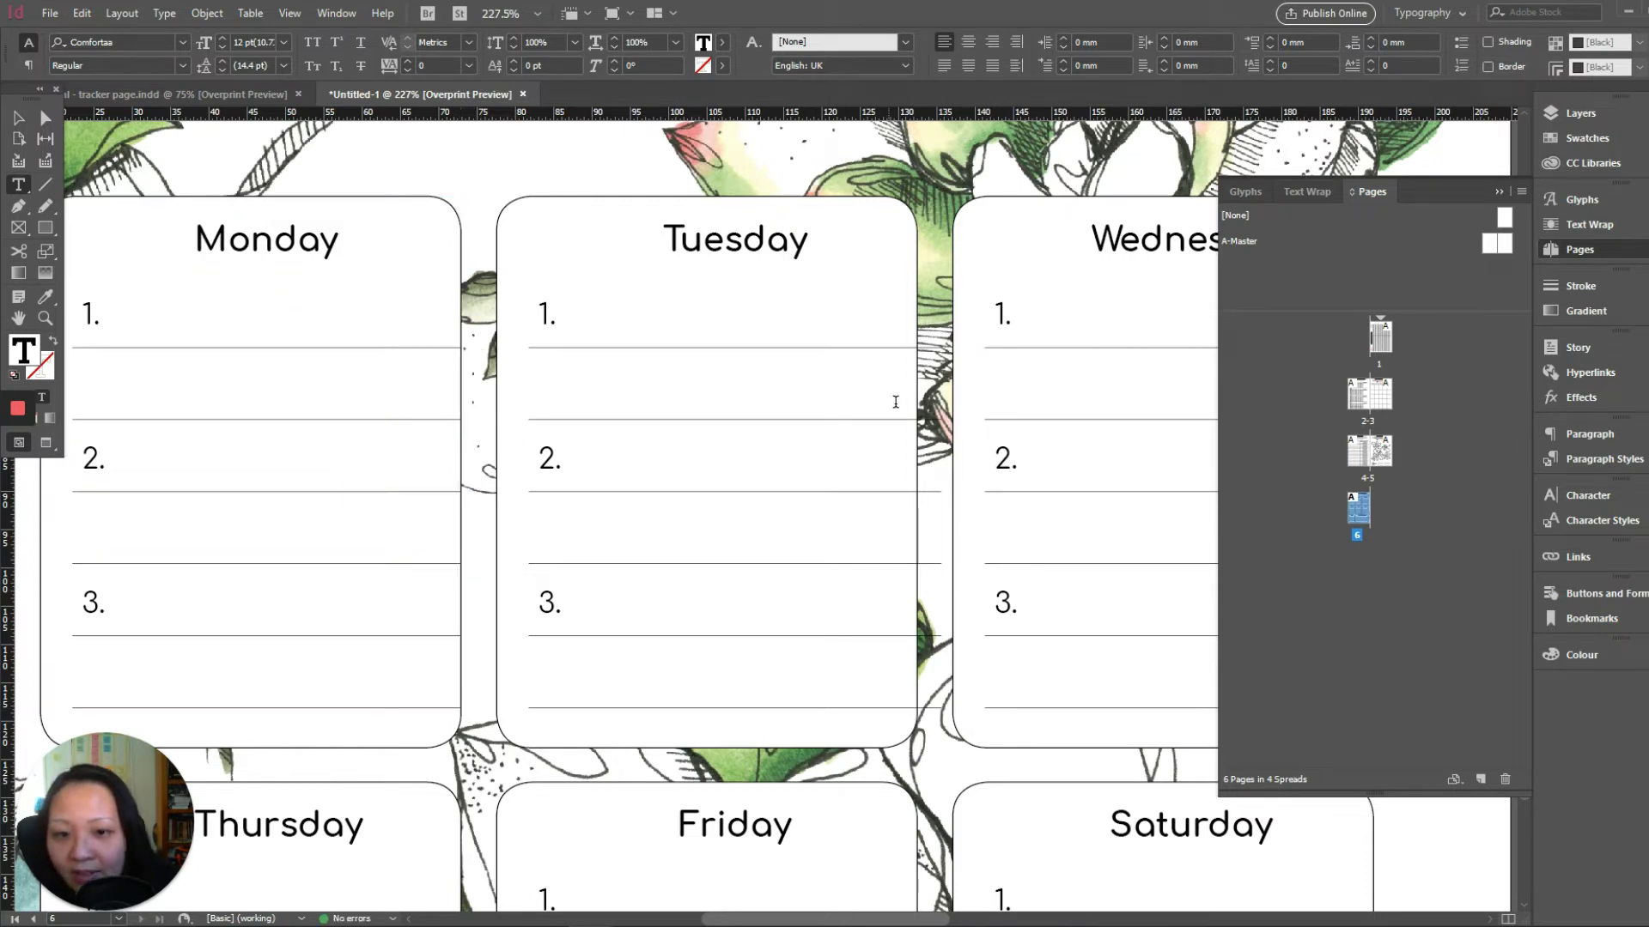
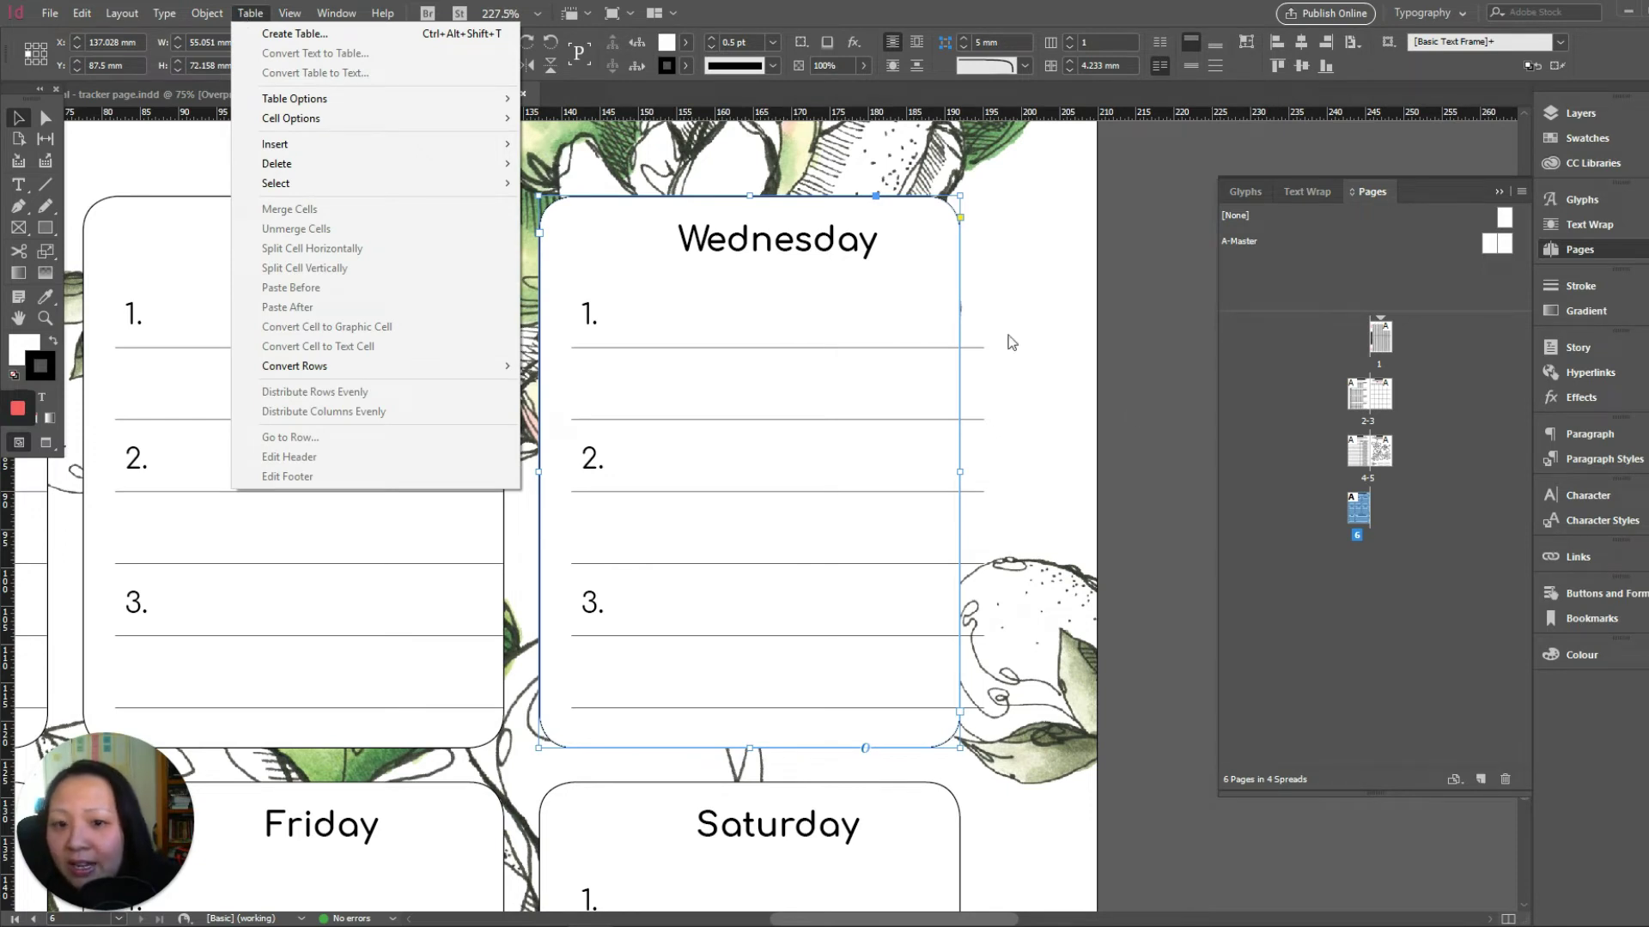
# Try widening the Wednesday frame beyond the ends of its row lines, and undo the change.
pyautogui.click(1156, 400)
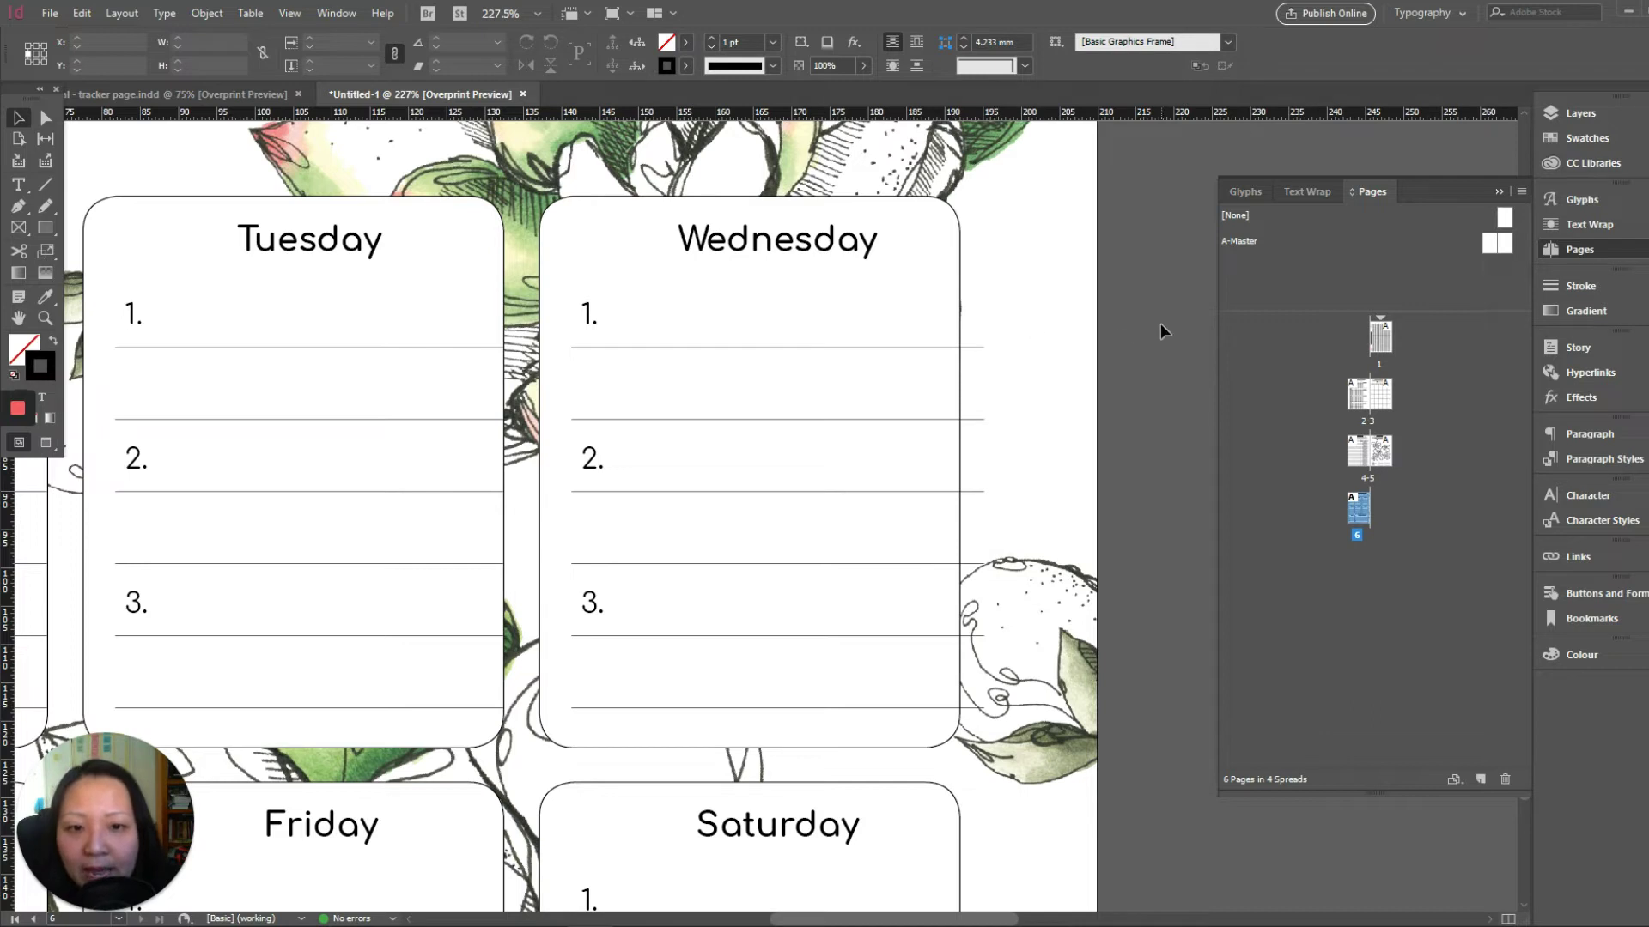
pyautogui.click(942, 355)
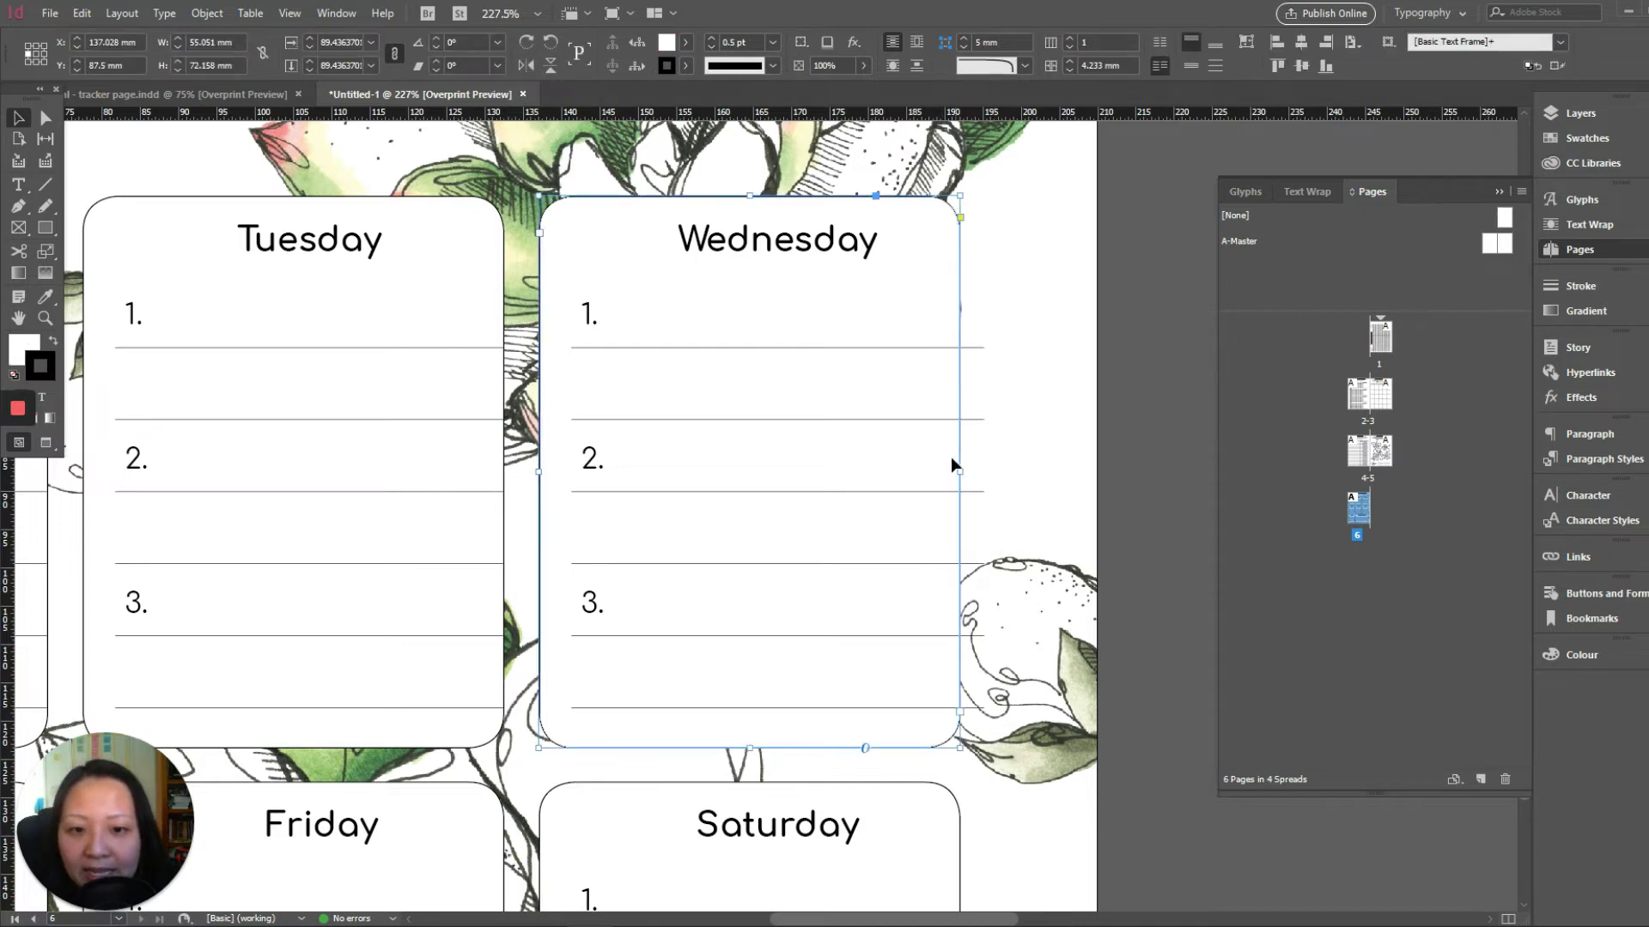
pyautogui.moveTo(962, 472); pyautogui.dragTo(1038, 472)
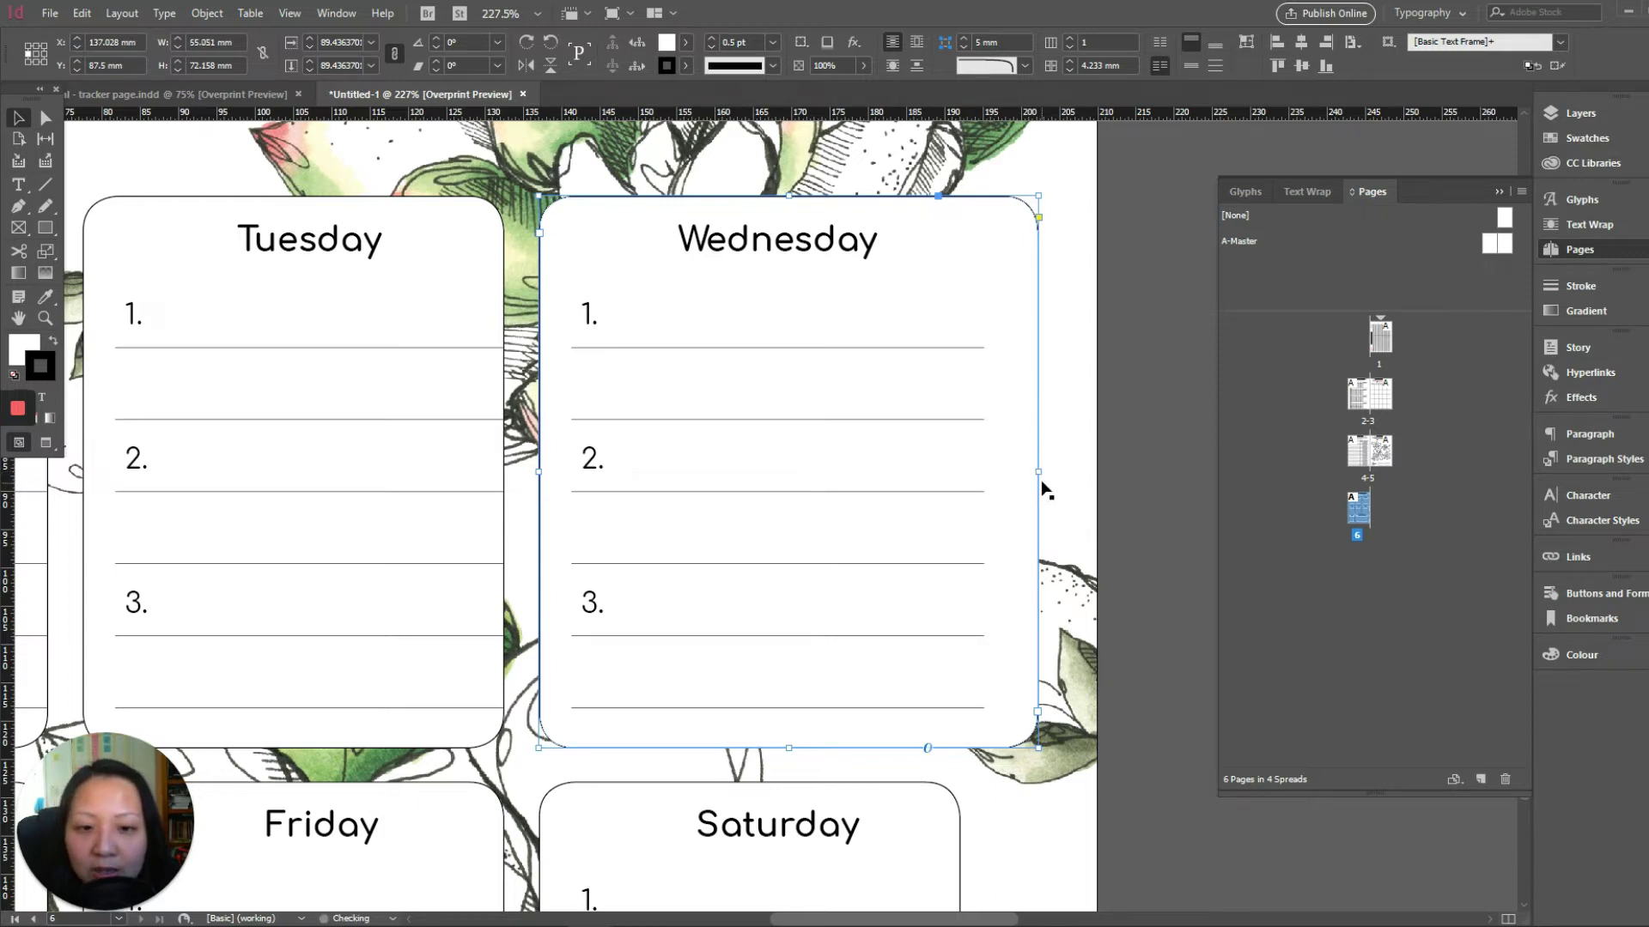
pyautogui.hotkey('ctrl', 'z')
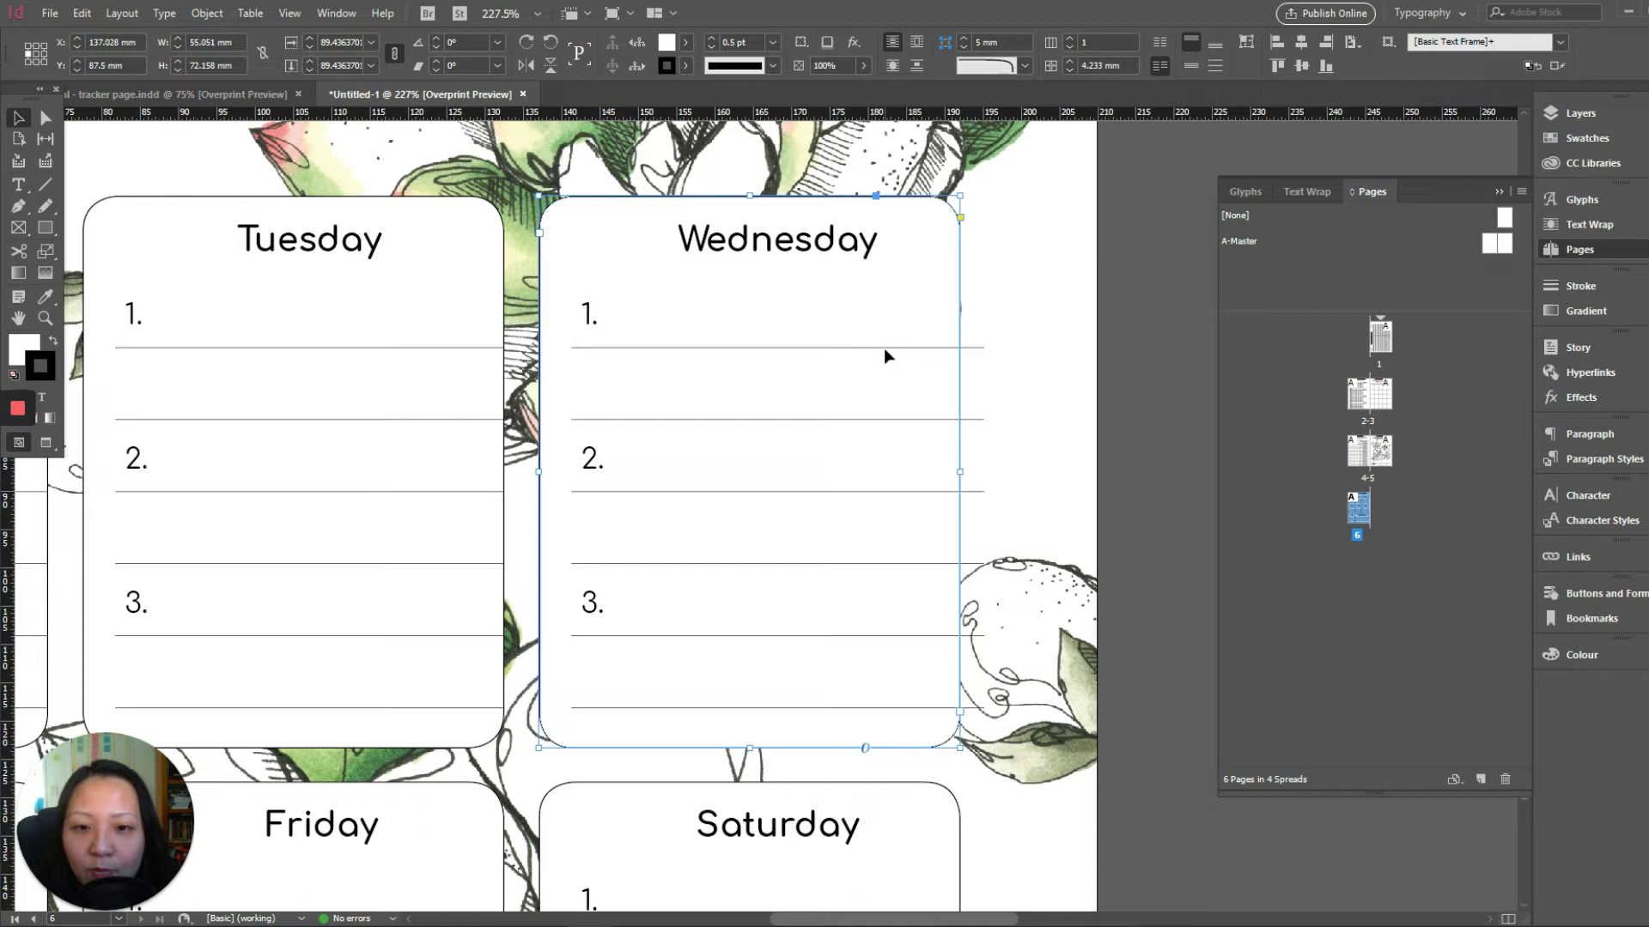
pyautogui.doubleClick(883, 347)
pyautogui.moveTo(796, 324); pyautogui.dragTo(876, 673)
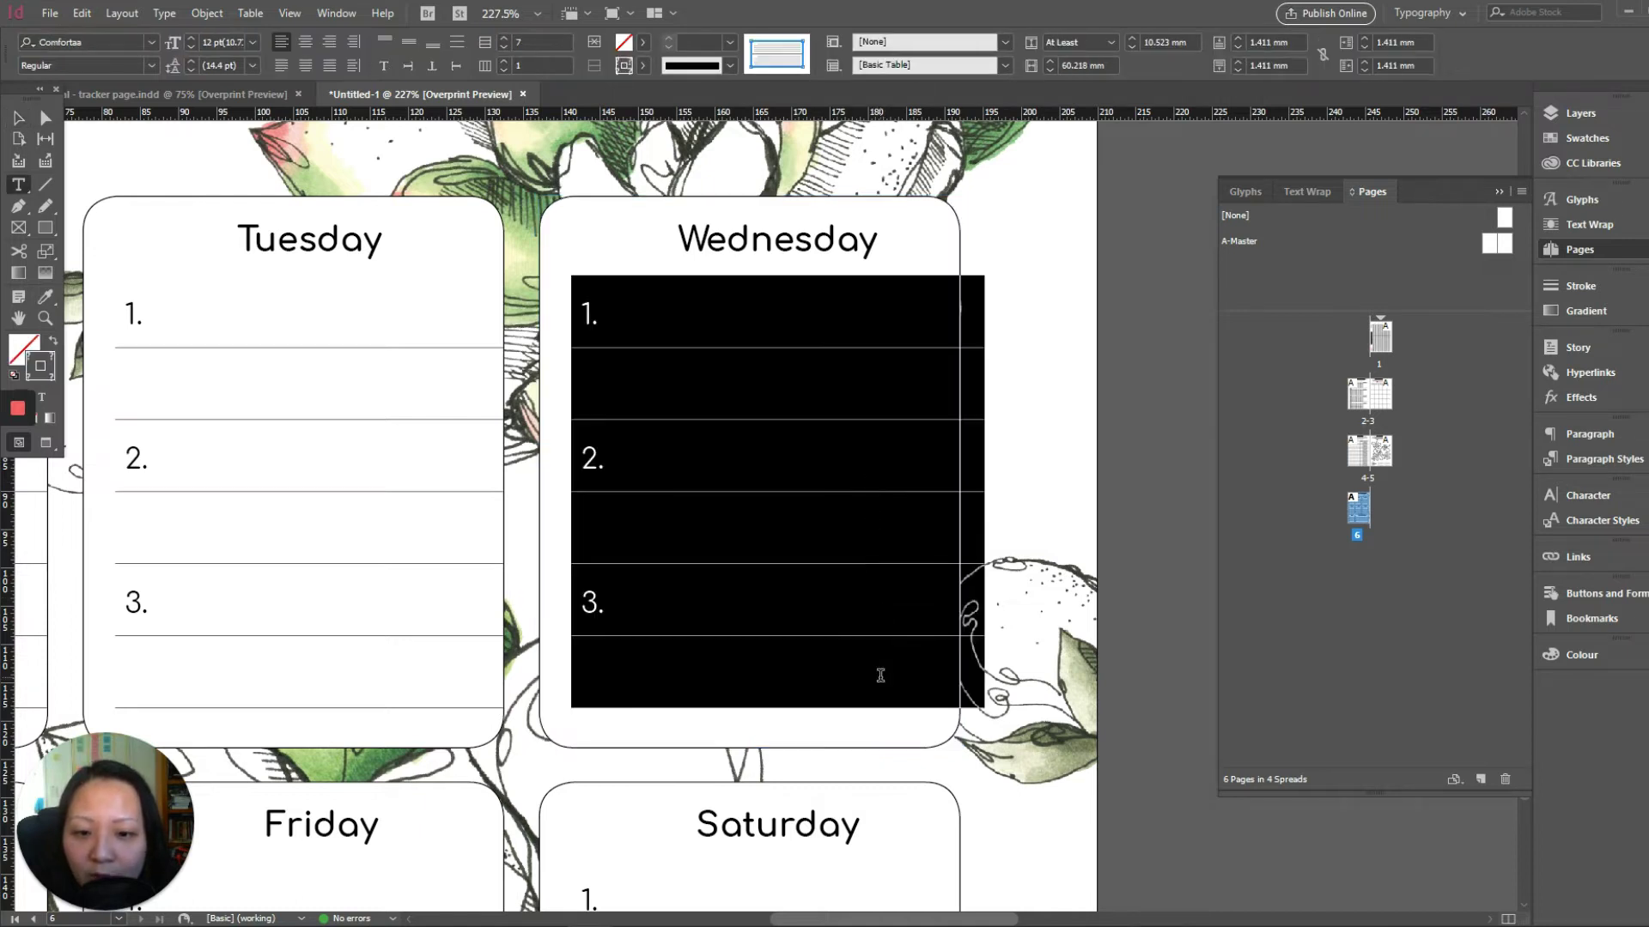
pyautogui.click(14, 117)
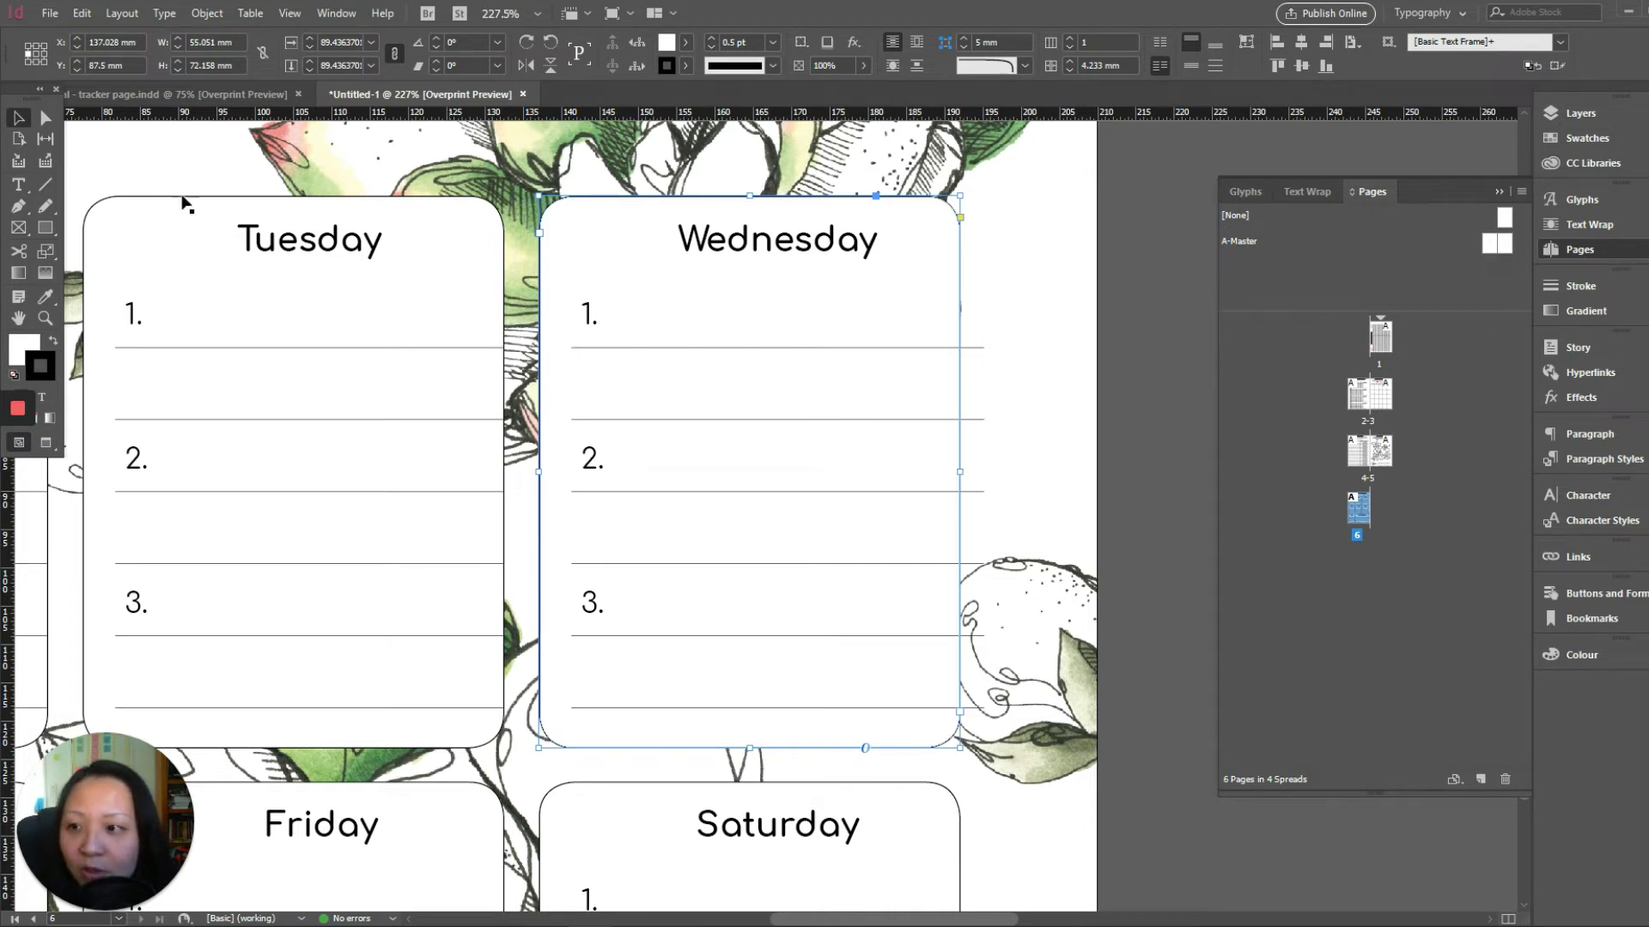
# Narrow the Wednesday and Thursday tables so their row lines end at the edges of their rounded frames.
pyautogui.doubleClick(887, 335)
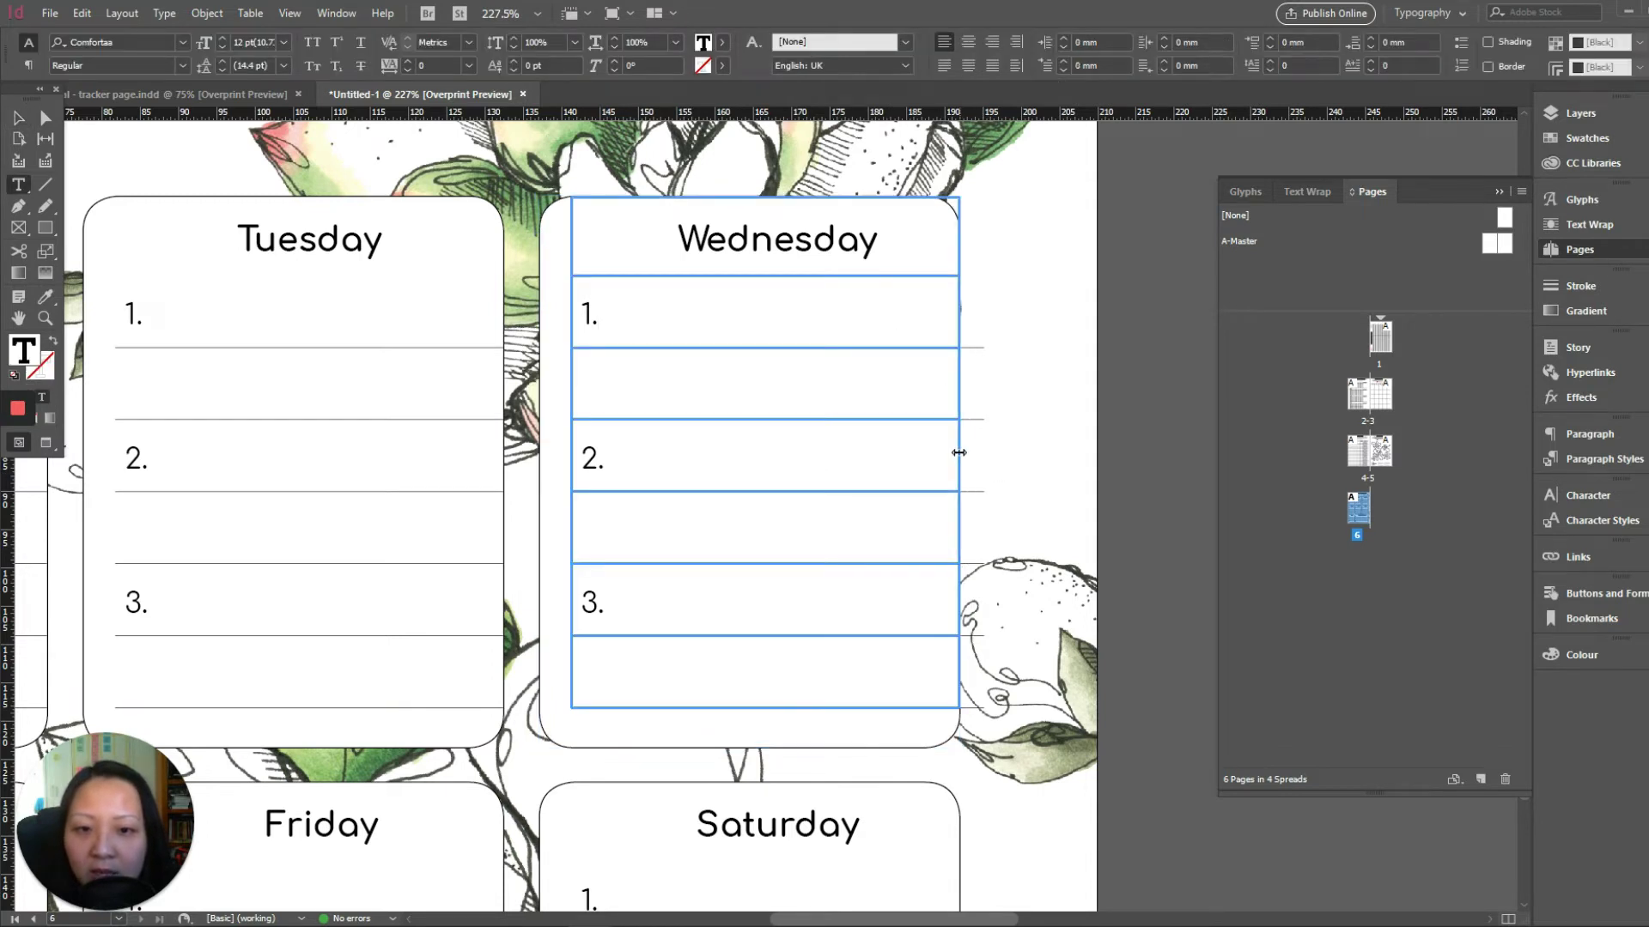
pyautogui.moveTo(959, 452); pyautogui.dragTo(958, 453)
pyautogui.scroll(-3, 515, 533)
pyautogui.press('Escape')
pyautogui.moveTo(195, 608); pyautogui.dragTo(1034, 421)
pyautogui.doubleClick(784, 490)
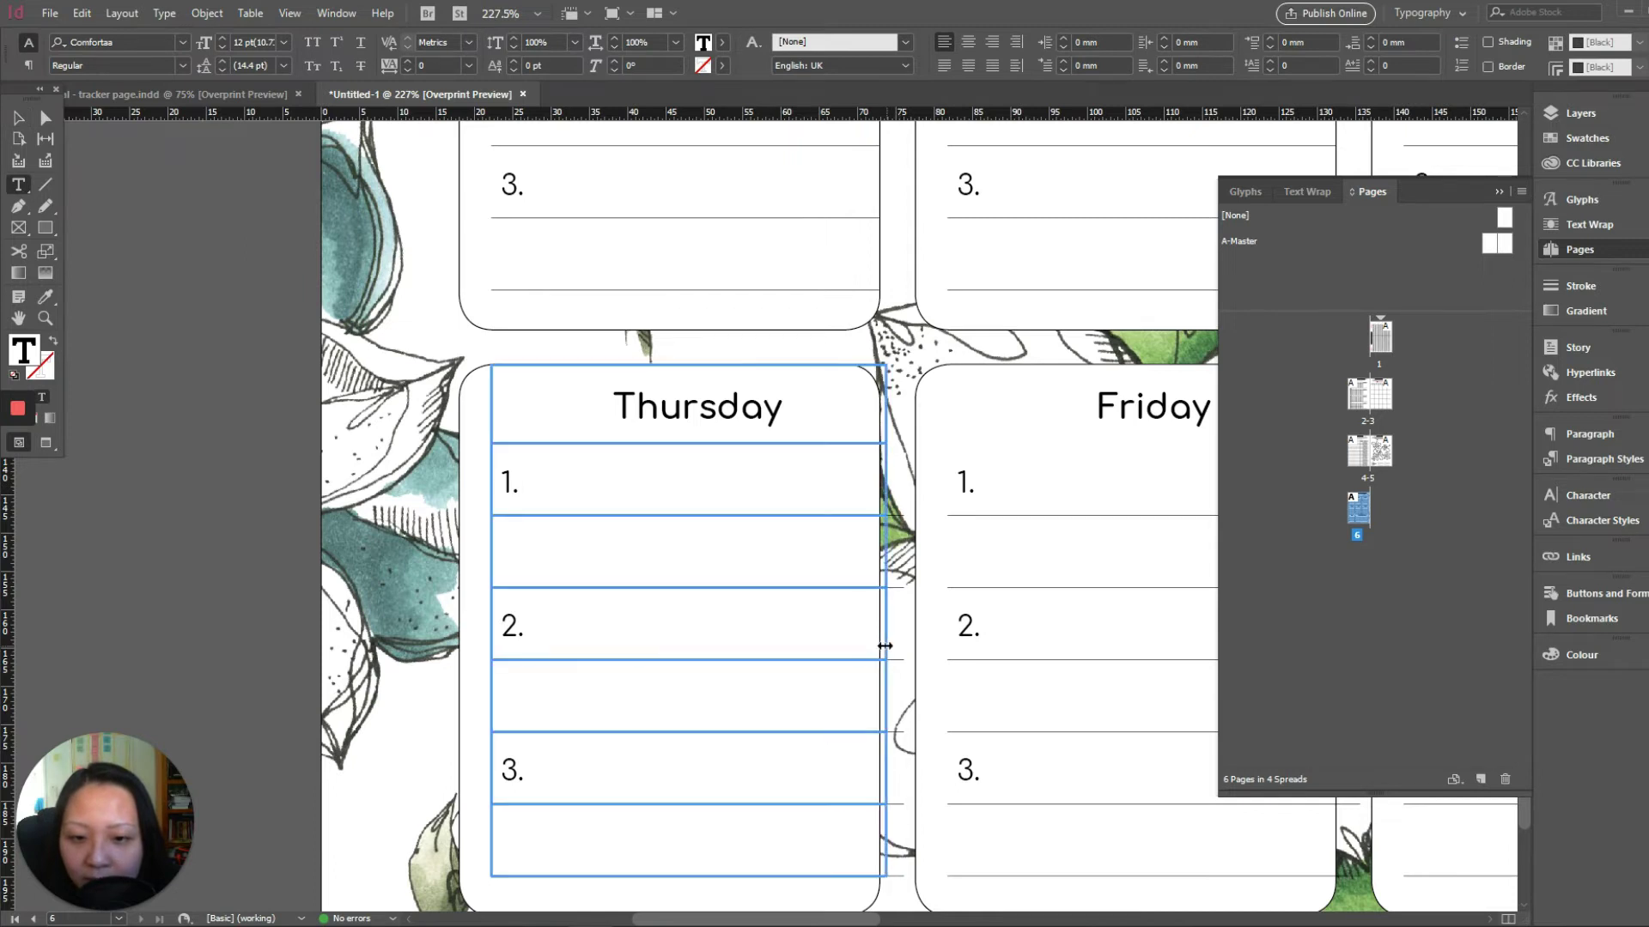
# Narrow the Friday and Saturday tables so their row lines end at their frame edges, and check the neighbouring boxes.
pyautogui.hscroll(5, 996, 673)
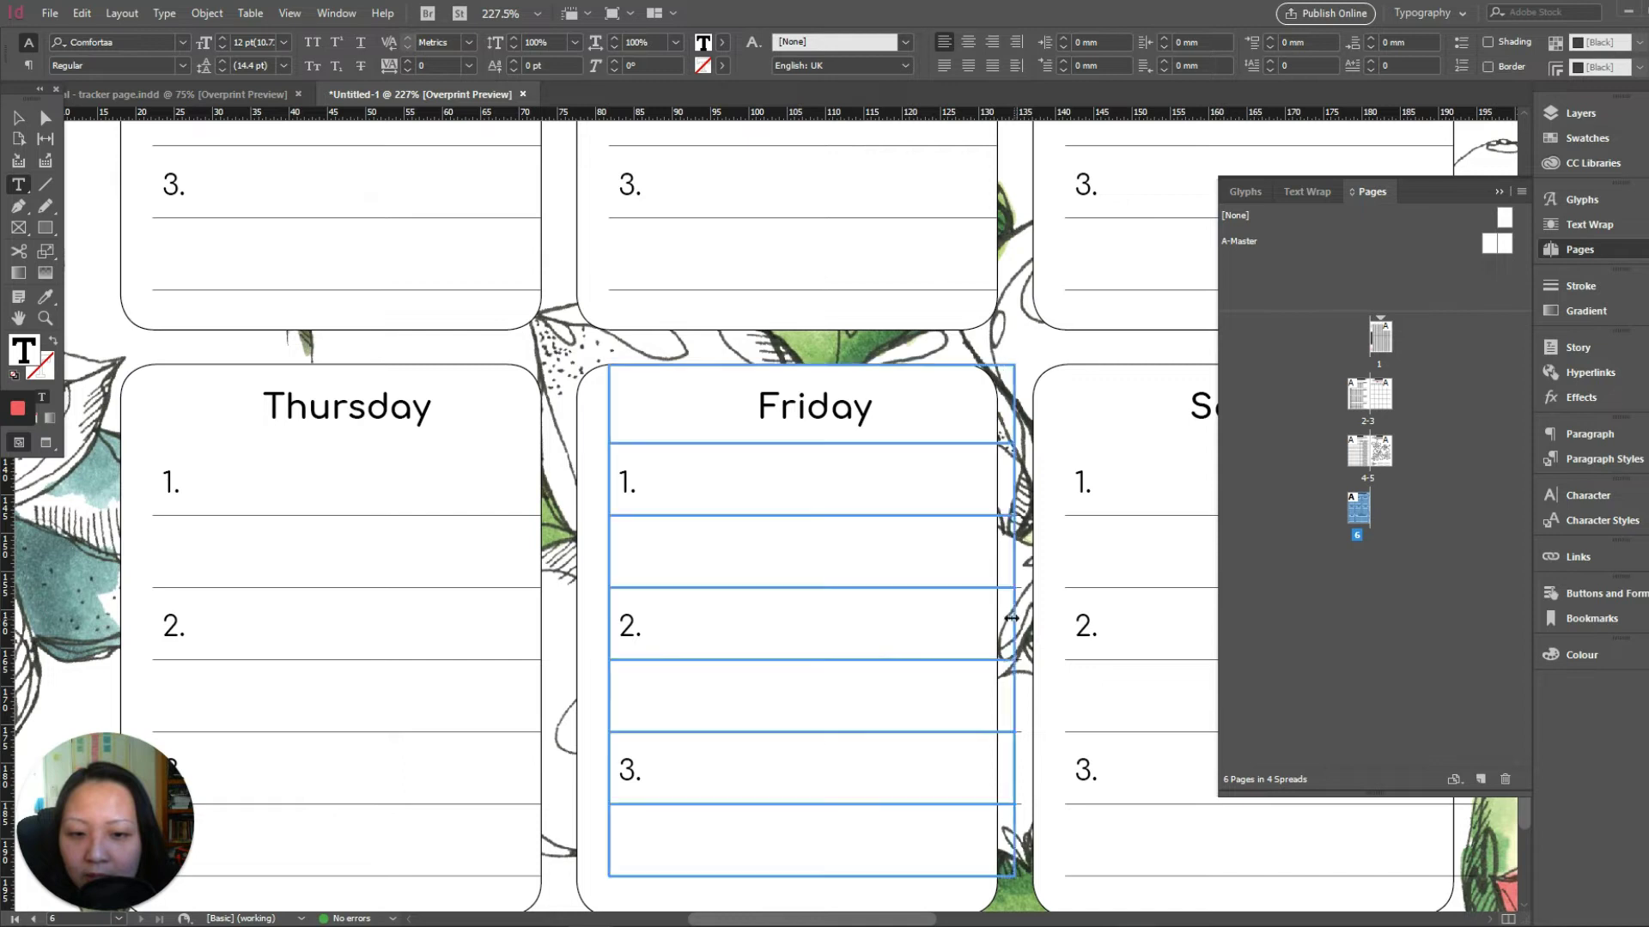
pyautogui.moveTo(713, 922); pyautogui.dragTo(829, 924)
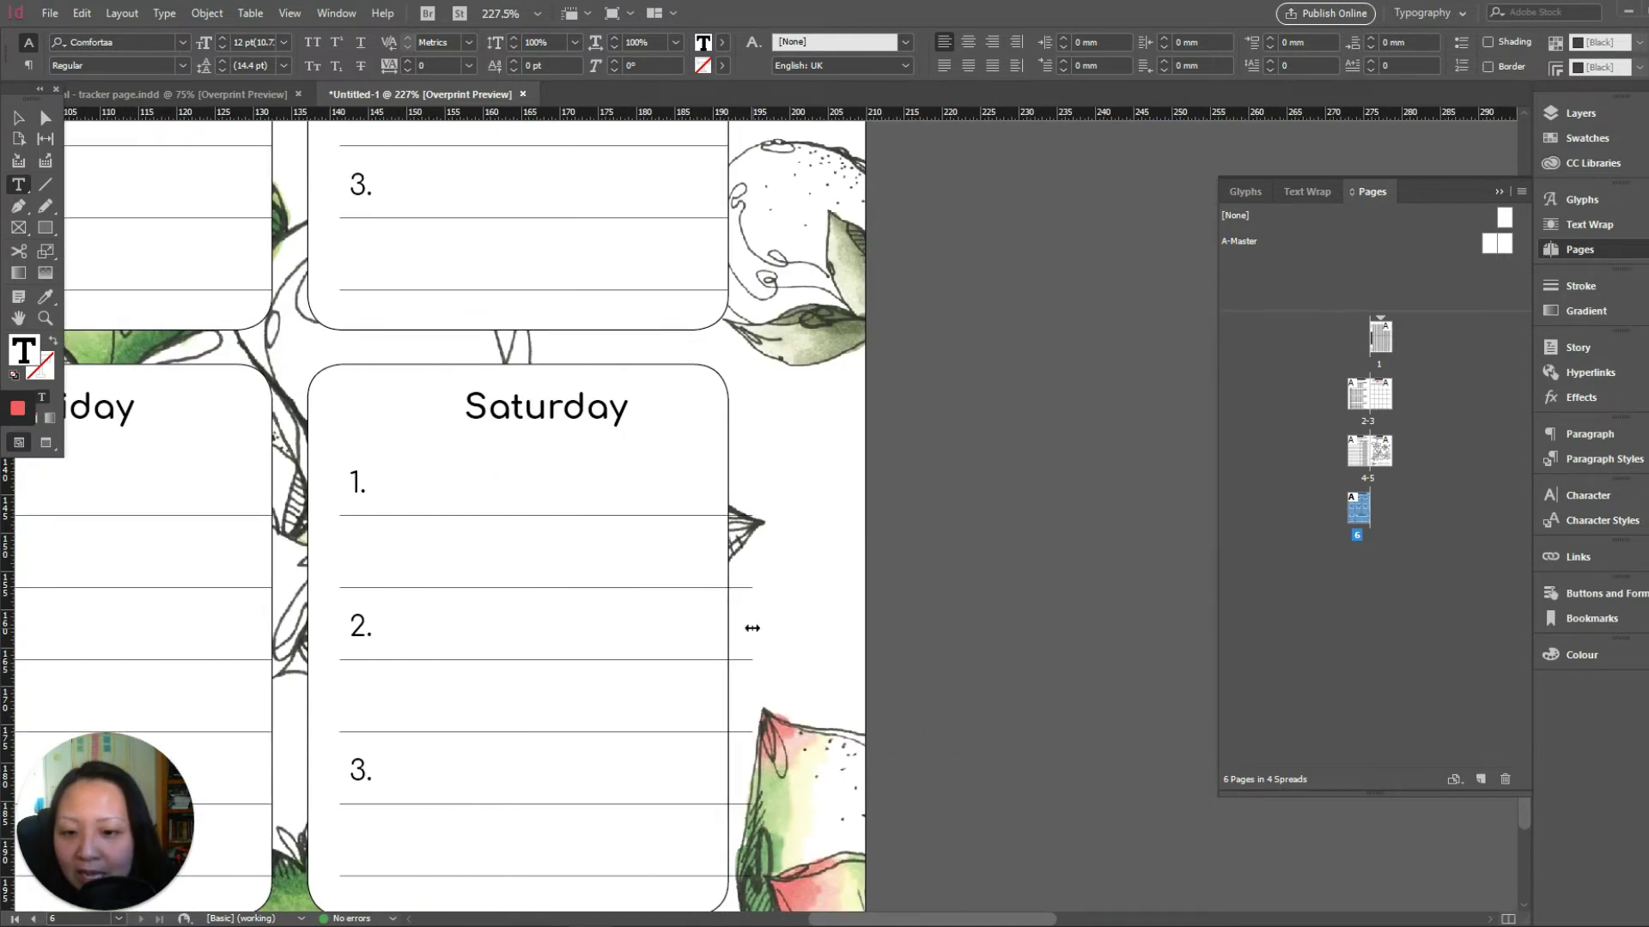
pyautogui.moveTo(752, 628); pyautogui.dragTo(723, 622)
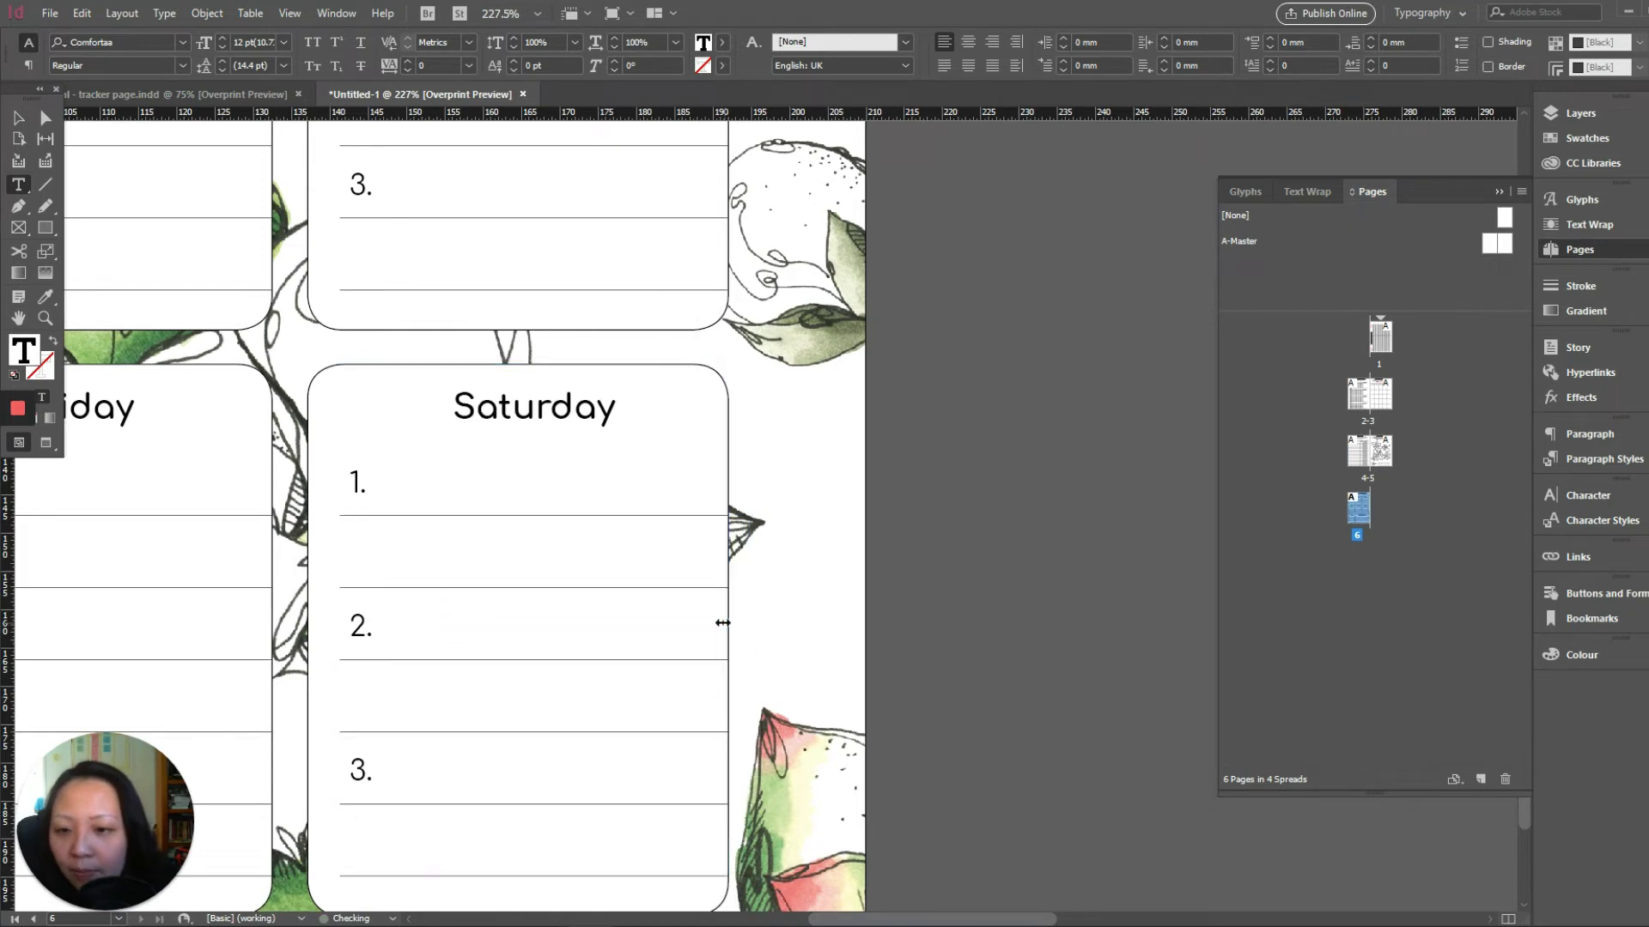
pyautogui.scroll(-5, 713, 679)
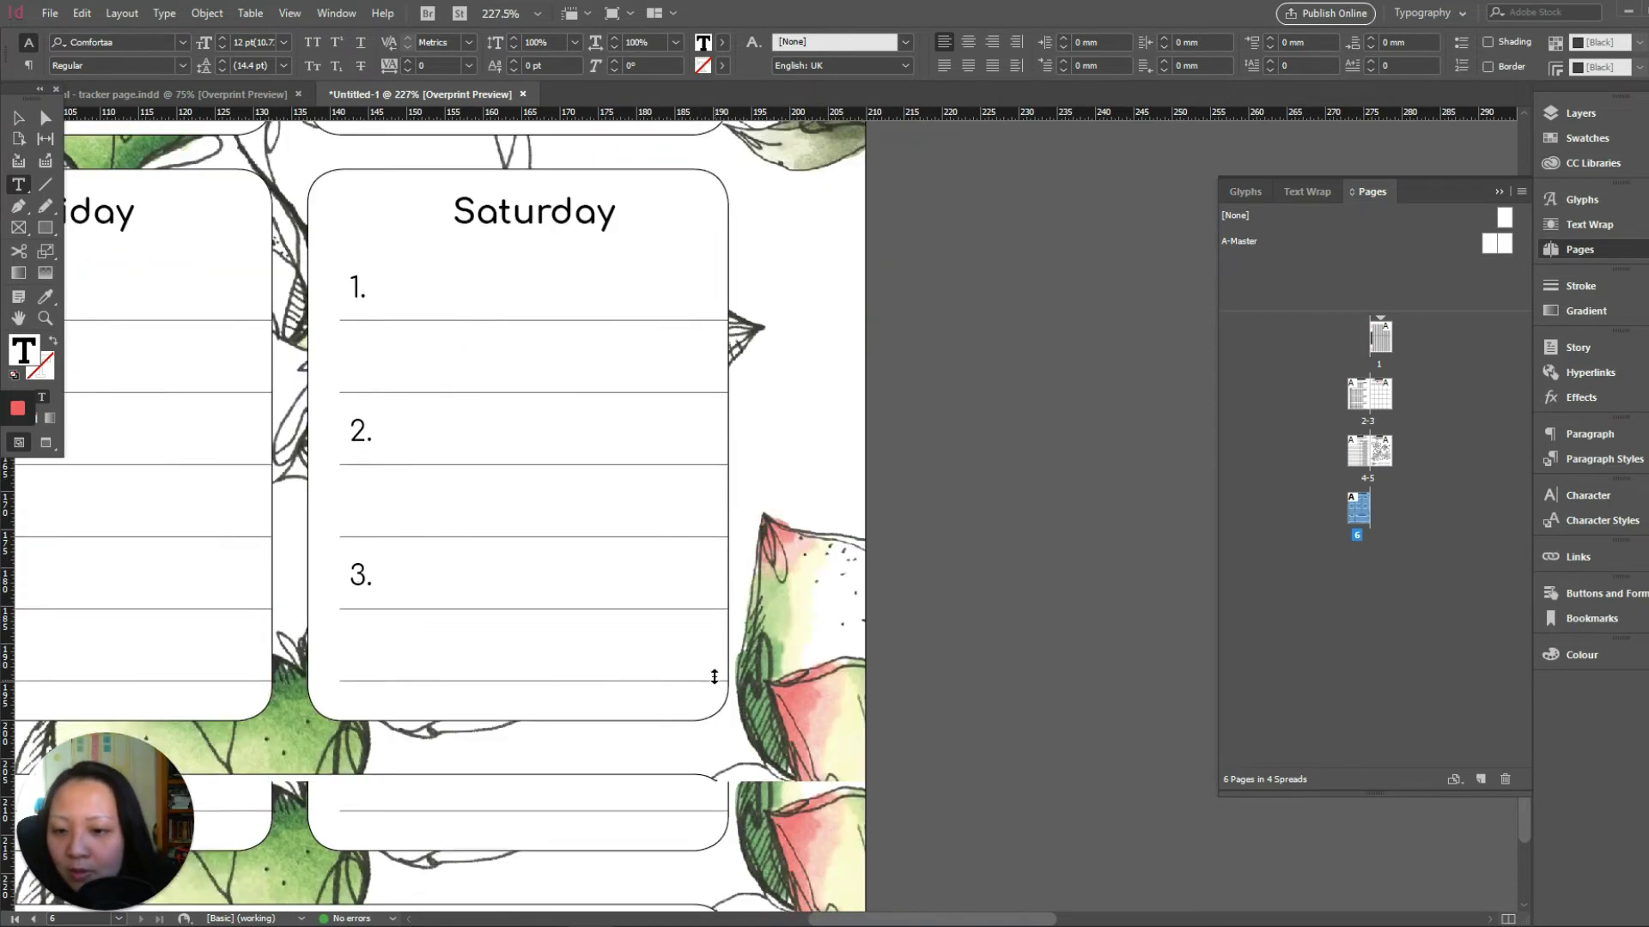
pyautogui.scroll(9, 685, 627)
pyautogui.scroll(2, 685, 625)
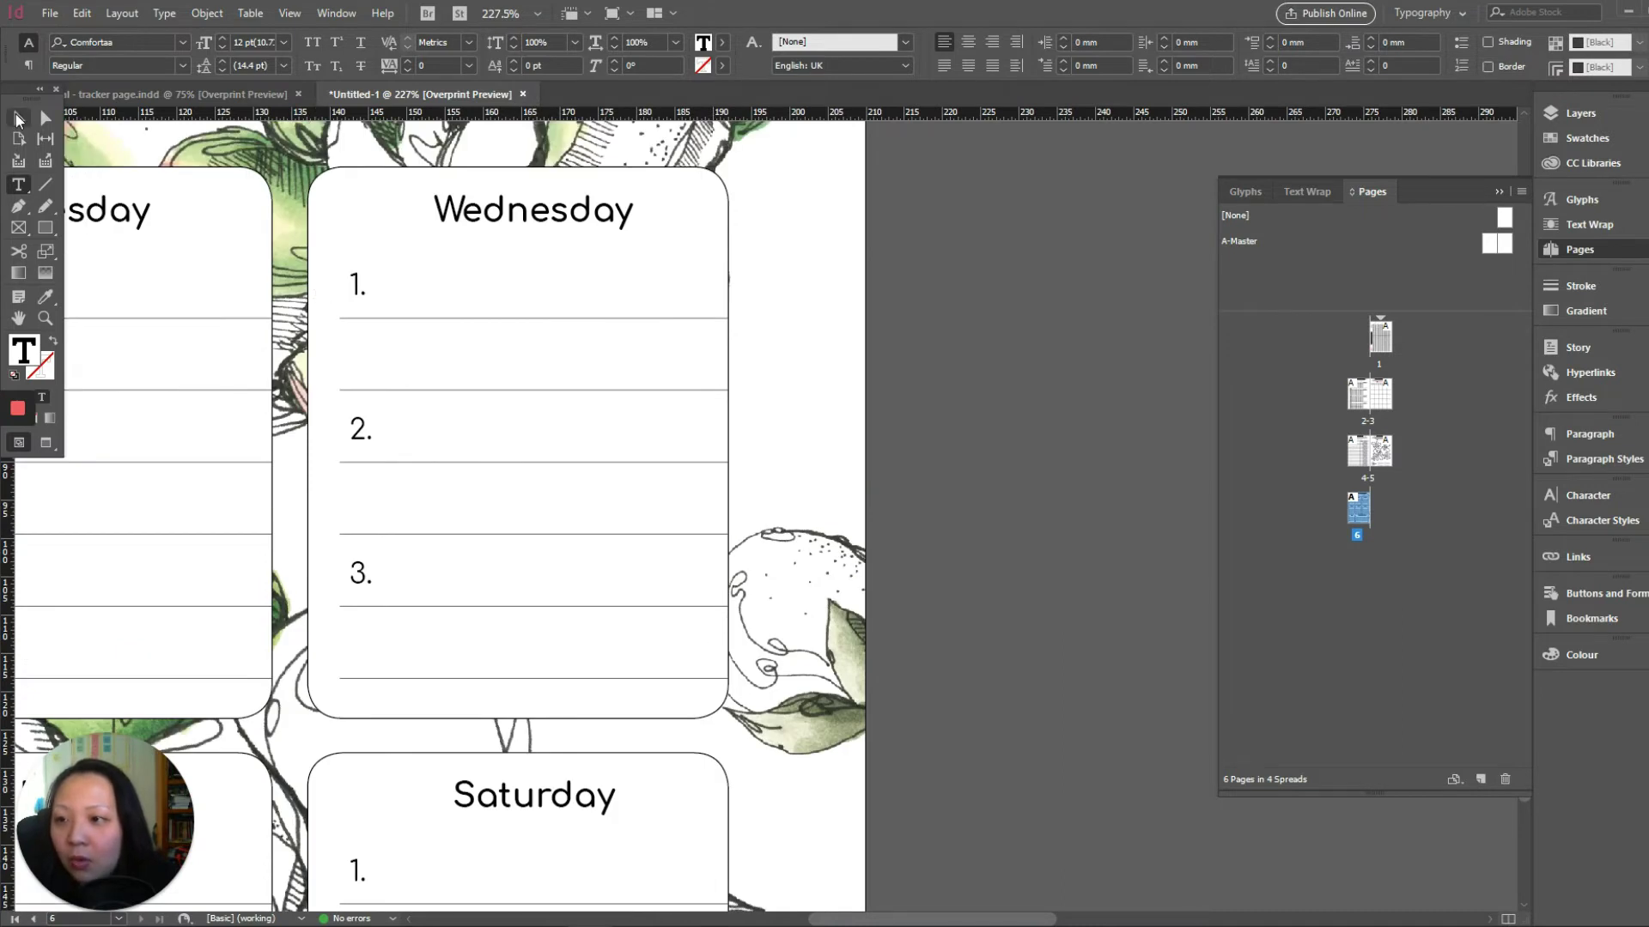
# Duplicate the pink Week/Month bar and place the copy over the "Weekly Gratitude Tracker" title at a Y position of 20 mm.
pyautogui.click(17, 118)
pyautogui.hotkey('ctrl', '-')
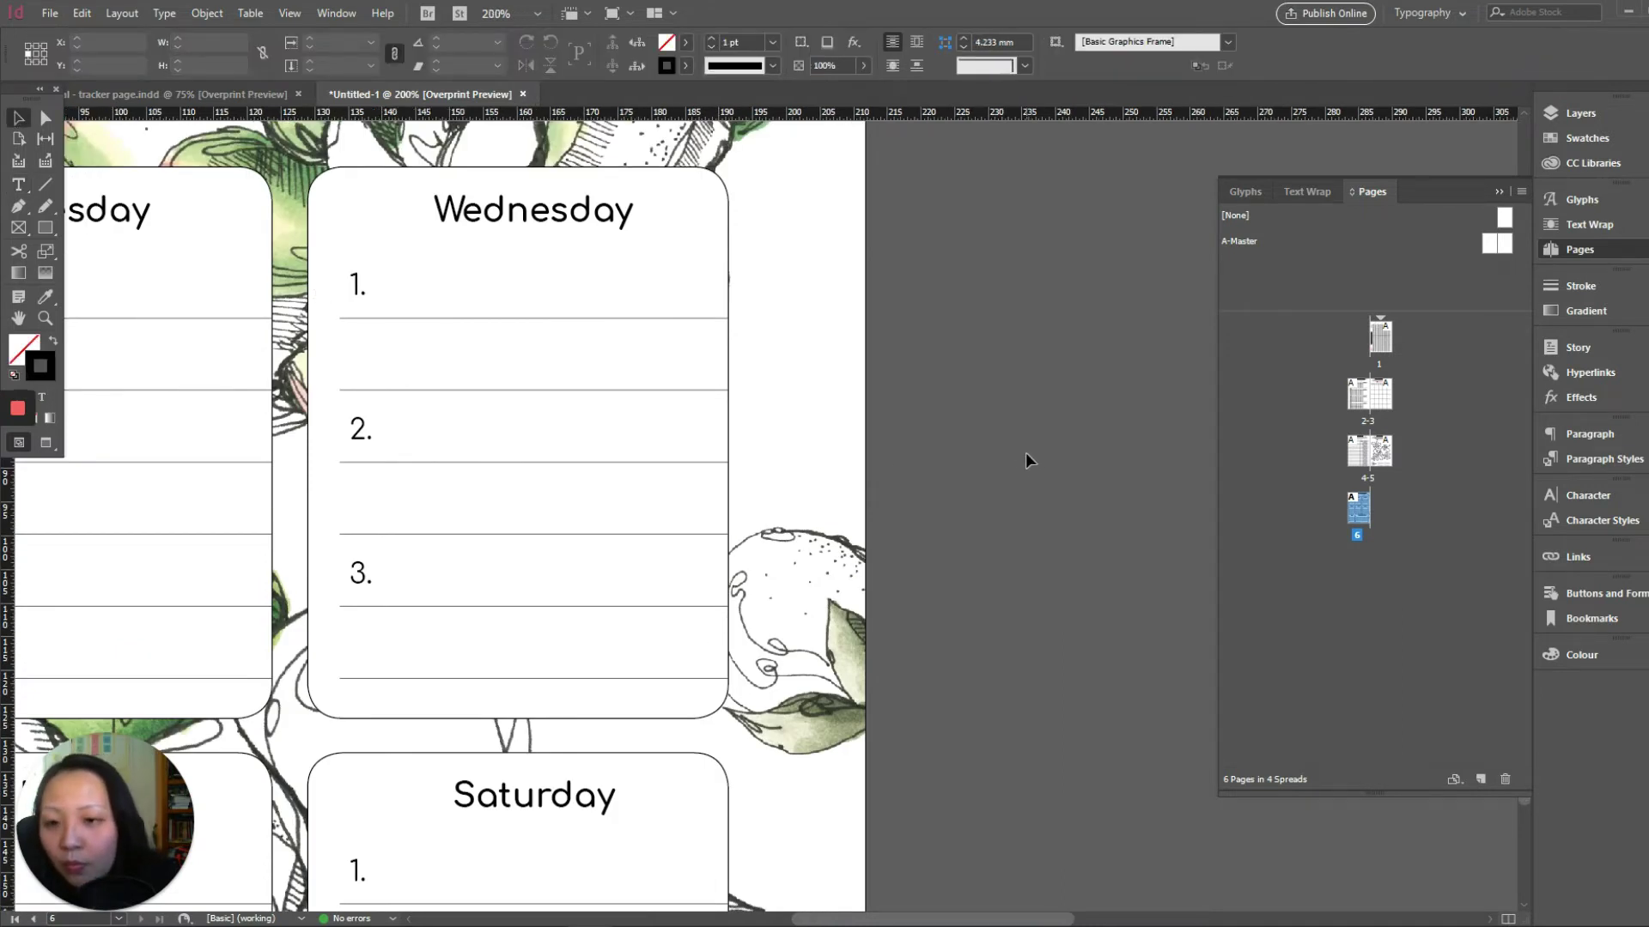
pyautogui.hotkey('ctrl', '-')
pyautogui.hotkey('ctrl', '-')
pyautogui.hotkey('ctrl', '-')
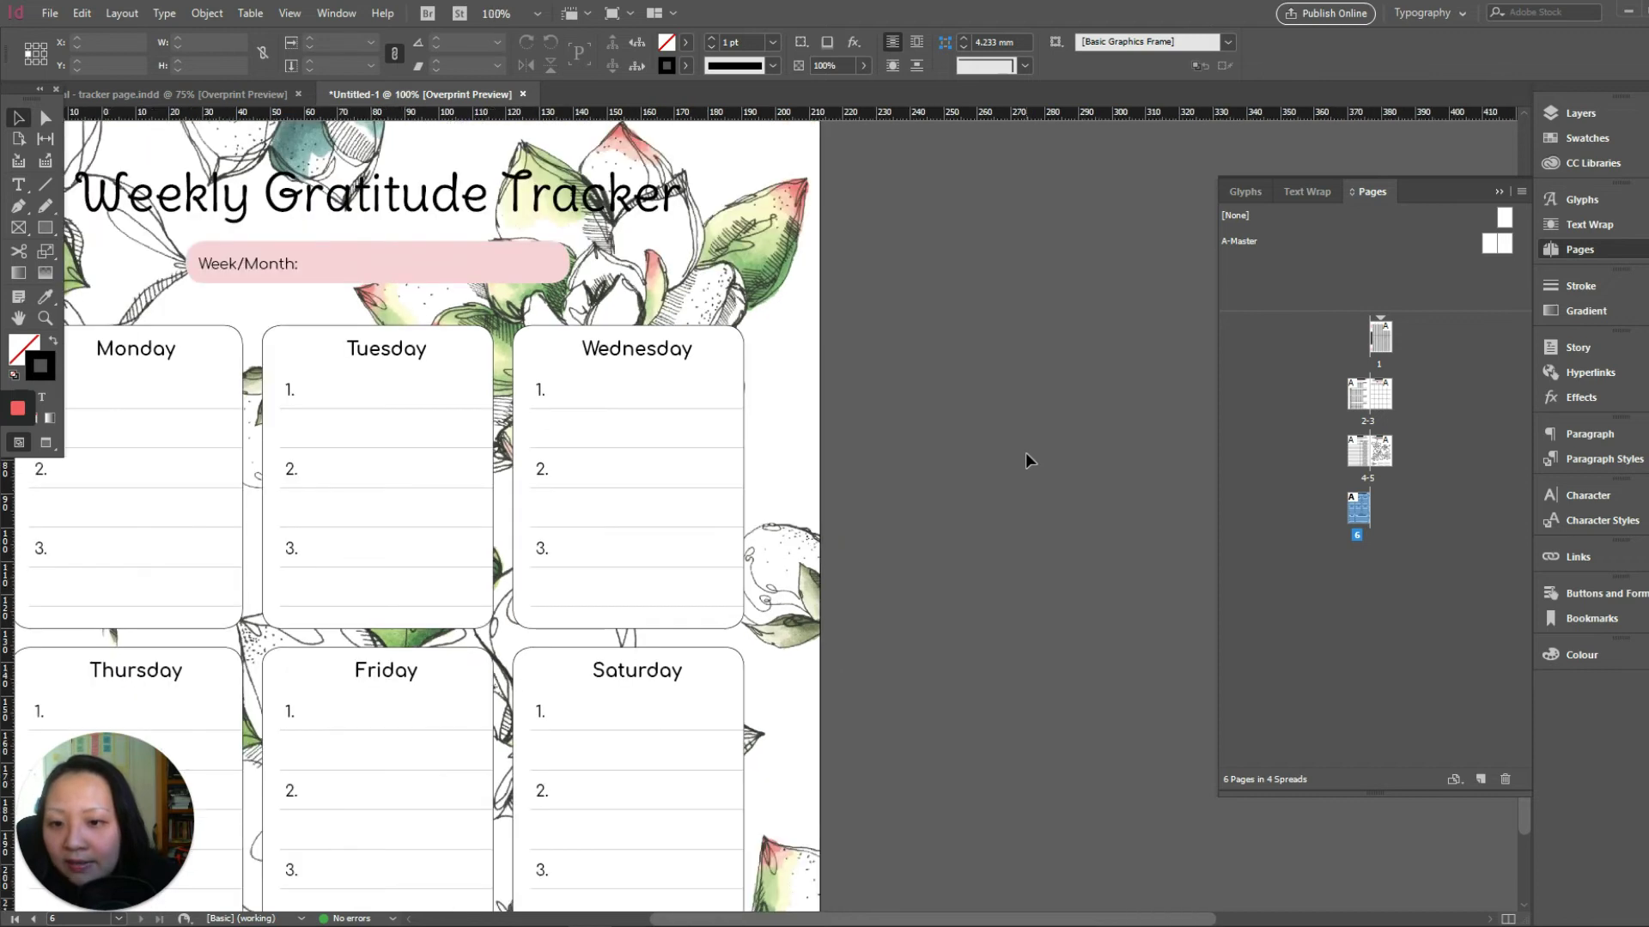
pyautogui.hotkey('ctrl', '-')
pyautogui.click(497, 344)
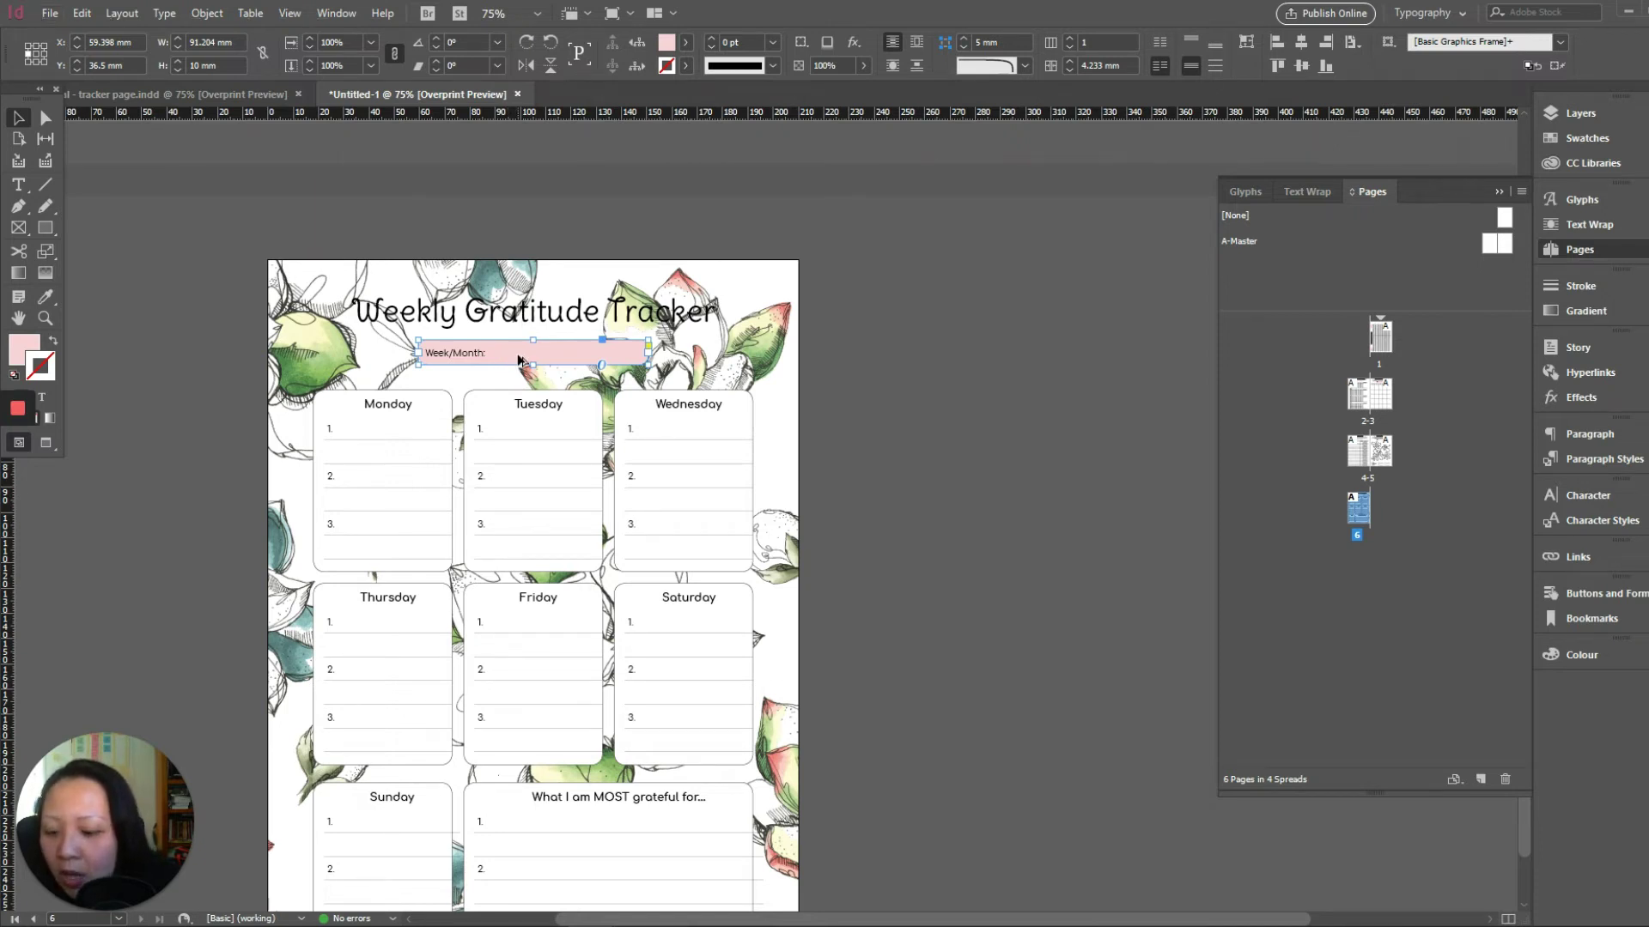
pyautogui.moveTo(518, 355); pyautogui.dragTo(522, 314)
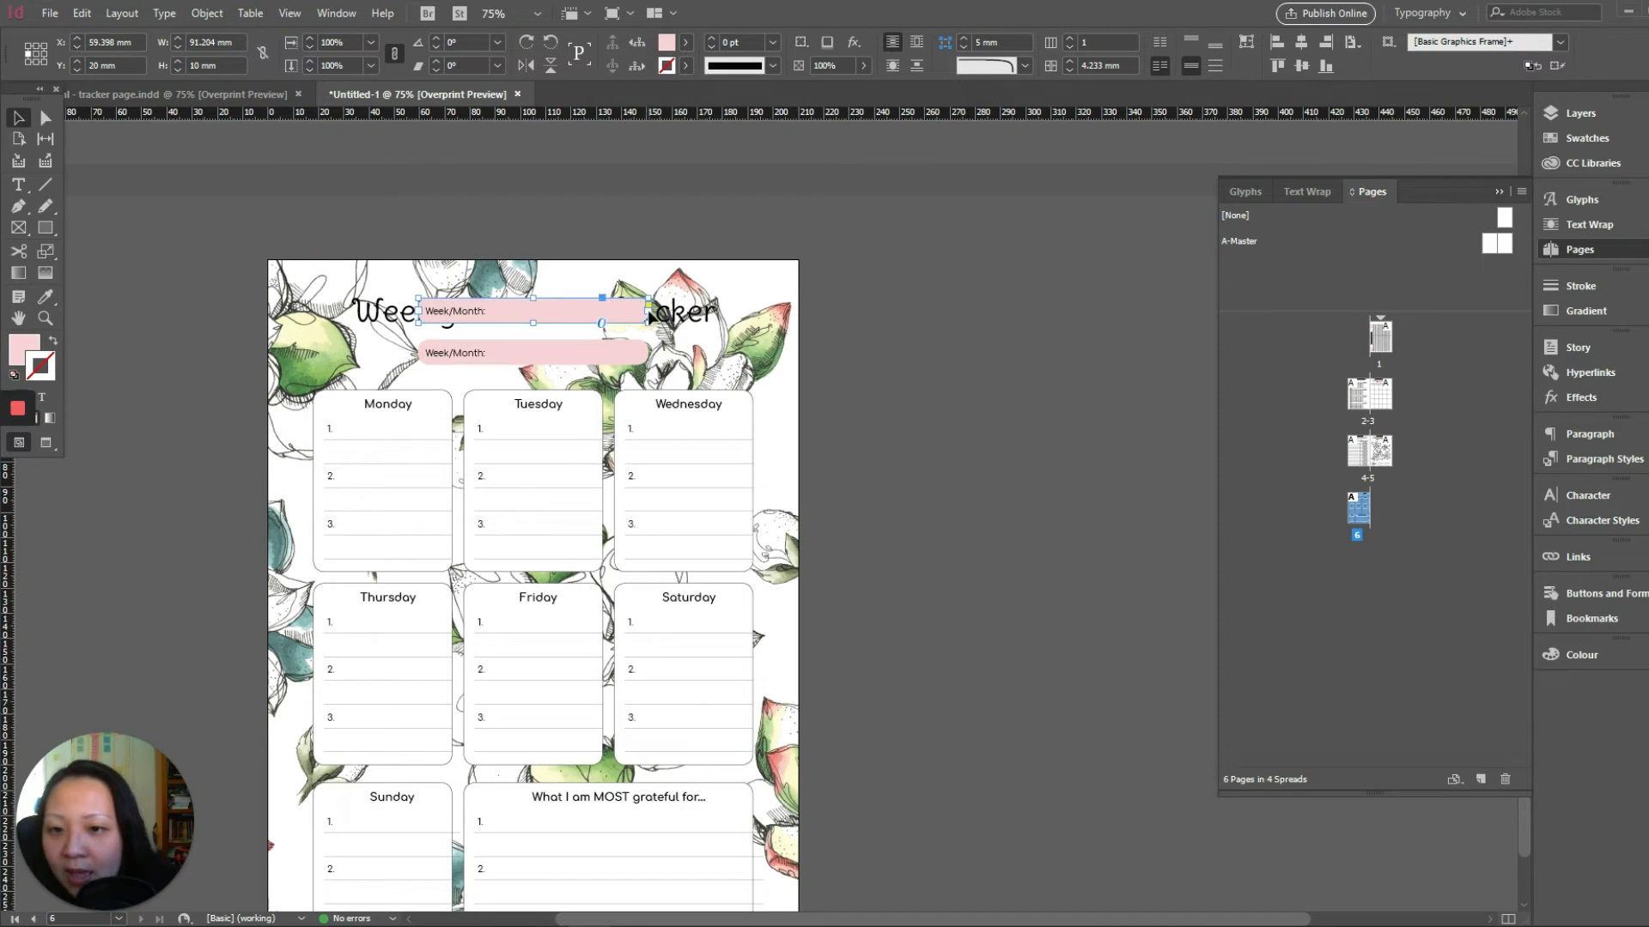
# Enlarge the duplicated pink bar to about 156 mm wide and 16.5 mm high so it covers the page title.
pyautogui.moveTo(649, 311); pyautogui.dragTo(736, 310)
pyautogui.moveTo(419, 312); pyautogui.dragTo(342, 311)
pyautogui.moveTo(540, 298)
pyautogui.mouseDown()
pyautogui.moveTo(541, 284)
pyautogui.moveTo(540, 324)
pyautogui.mouseUp()
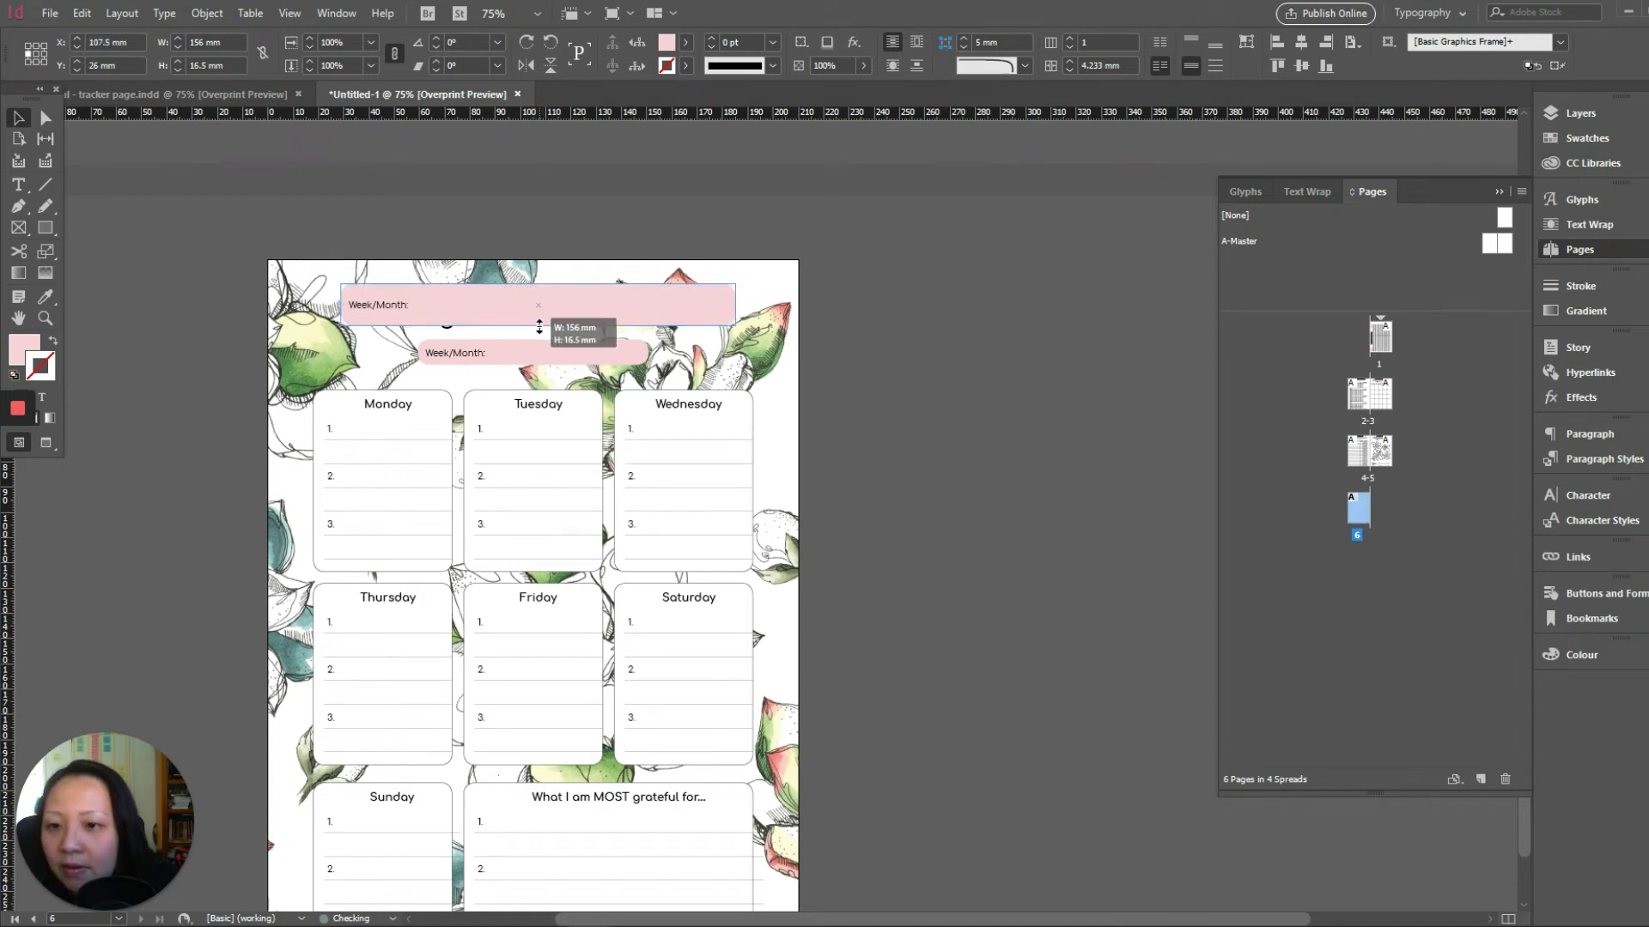
# Delete the "Week/Month:" text from the enlarged pink bar.
pyautogui.doubleClick(406, 309)
pyautogui.moveTo(410, 306); pyautogui.dragTo(310, 311)
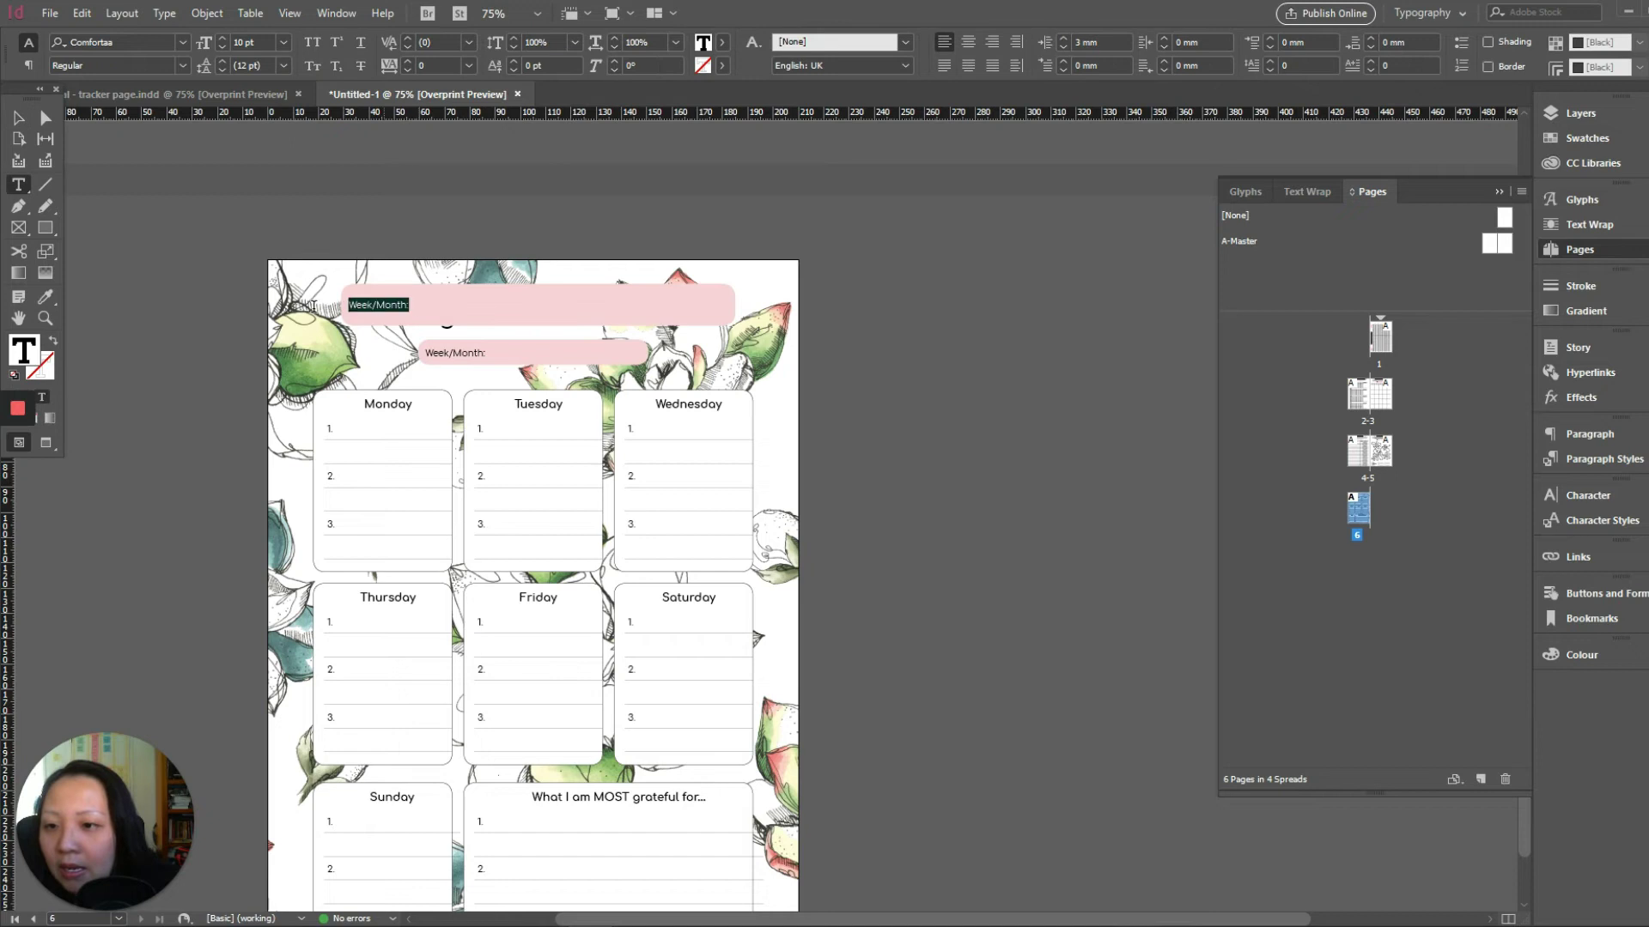
pyautogui.press('BackSpace')
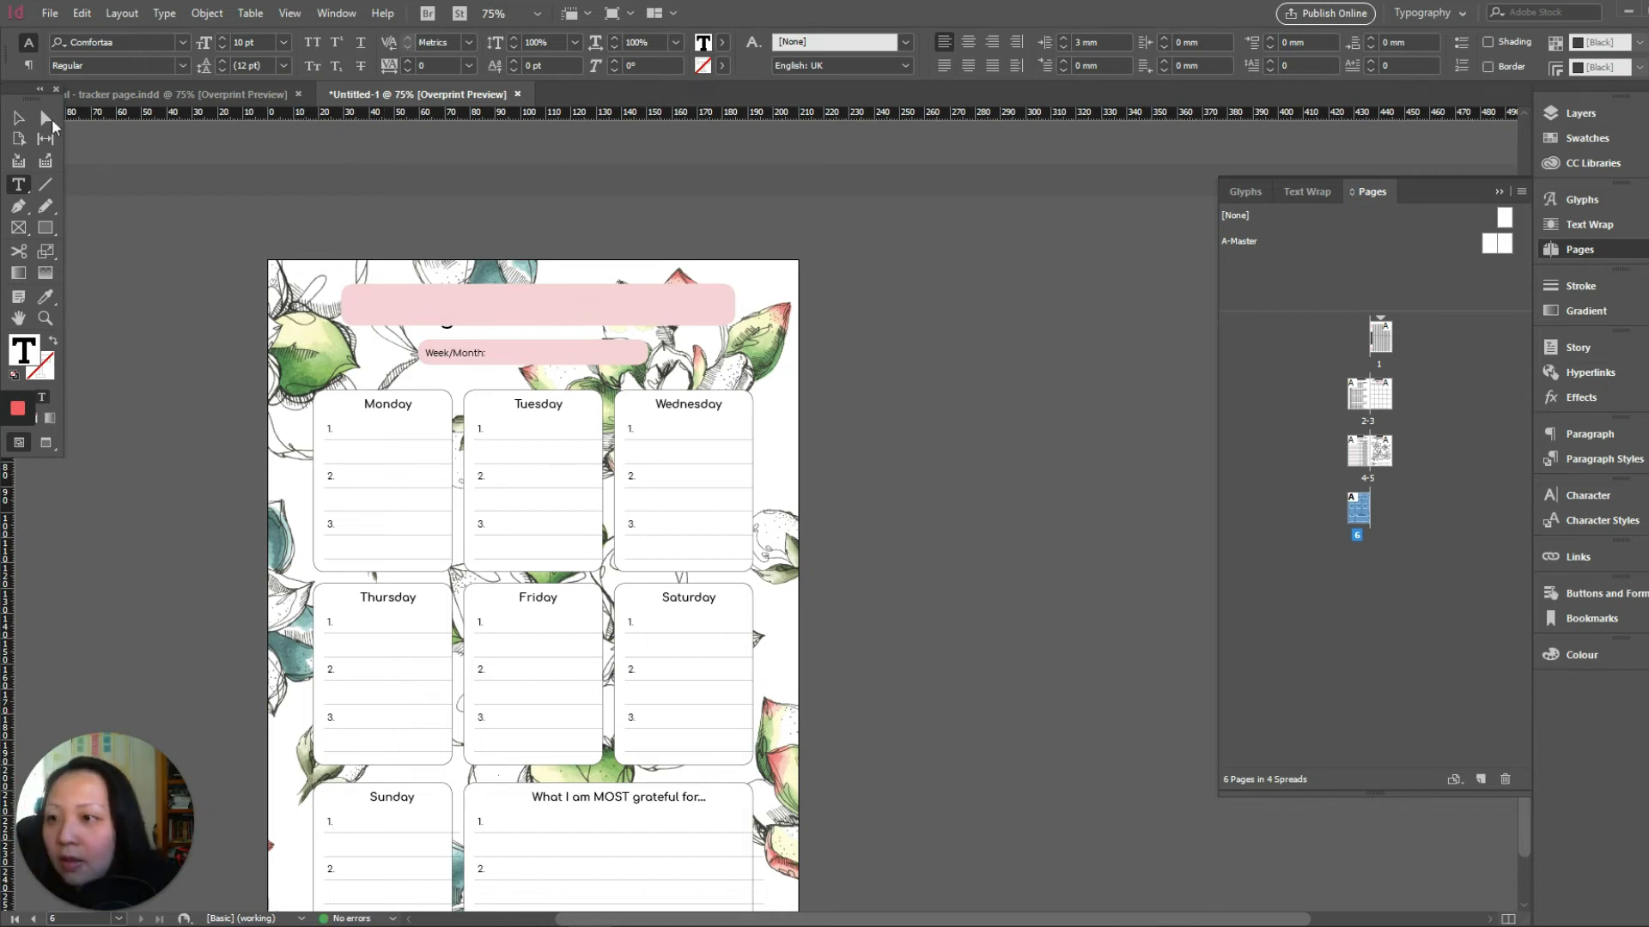
pyautogui.press('Escape')
pyautogui.click(144, 165)
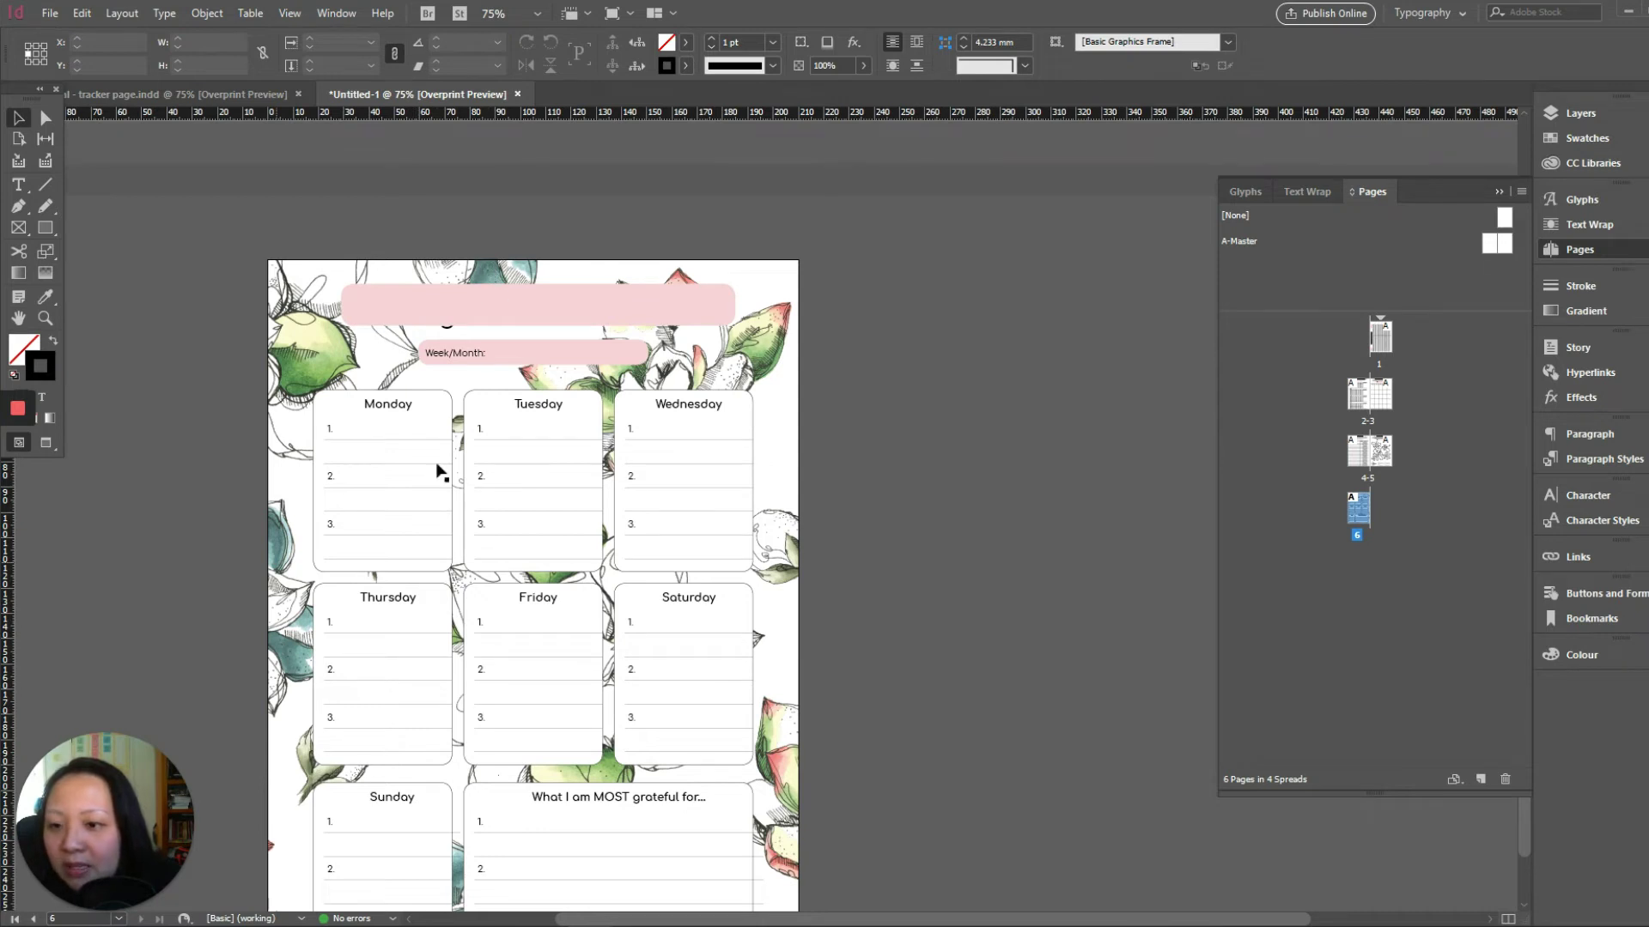
# Fill the enlarged bar with a teal sampled from the leaf at the top of the botanical background.
pyautogui.click(642, 313)
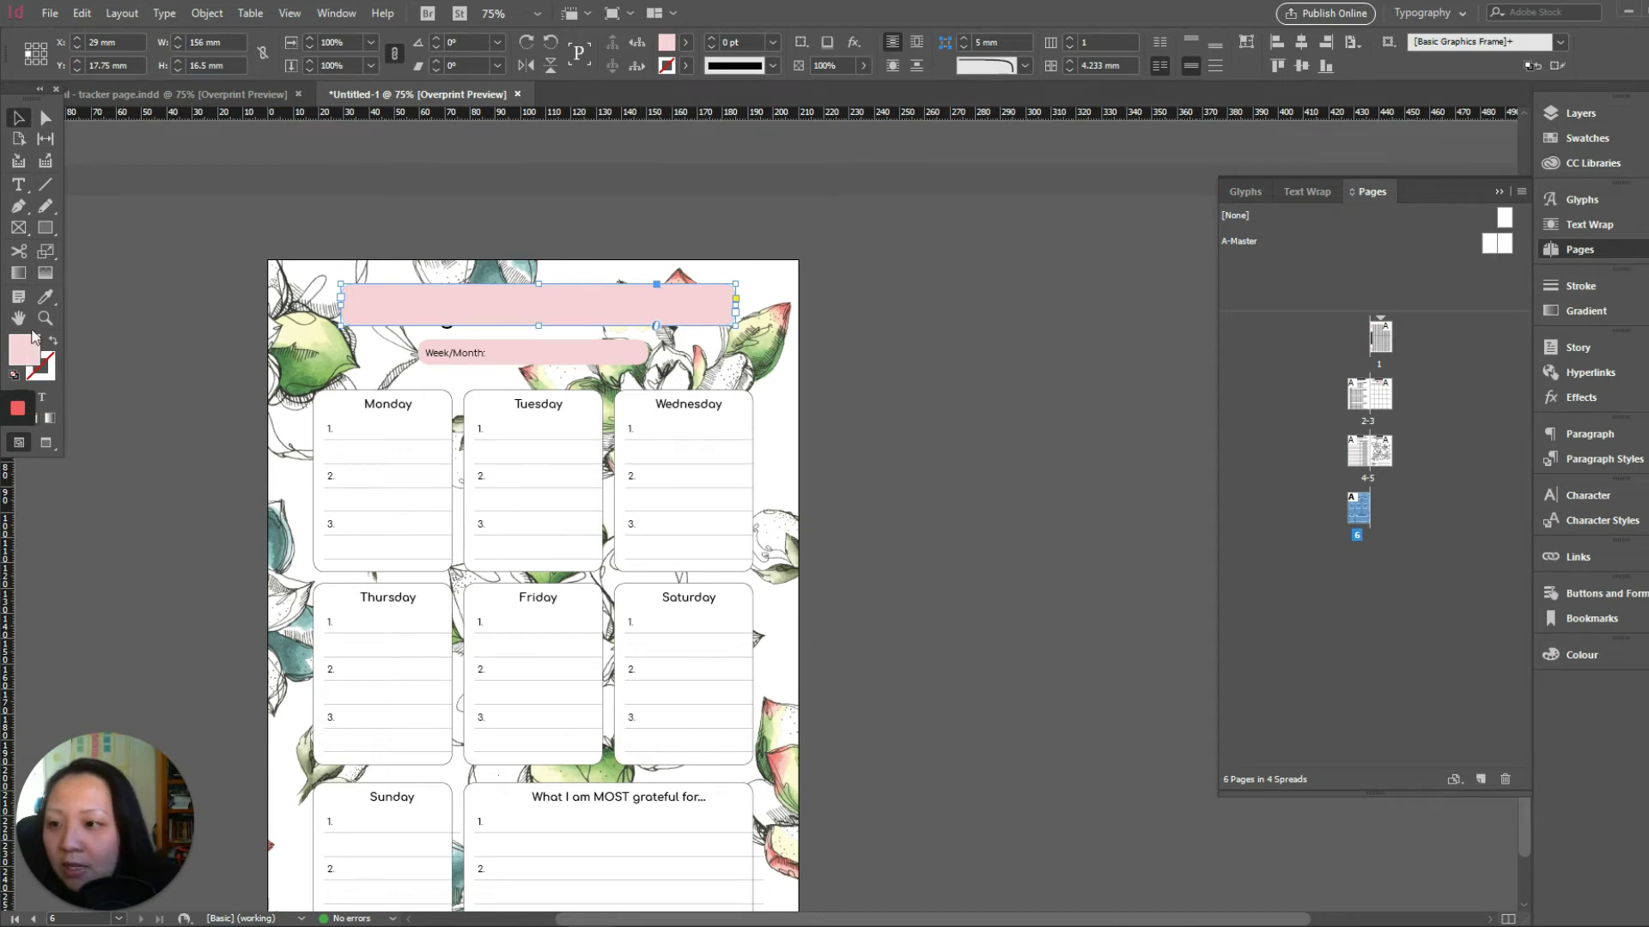
pyautogui.click(46, 298)
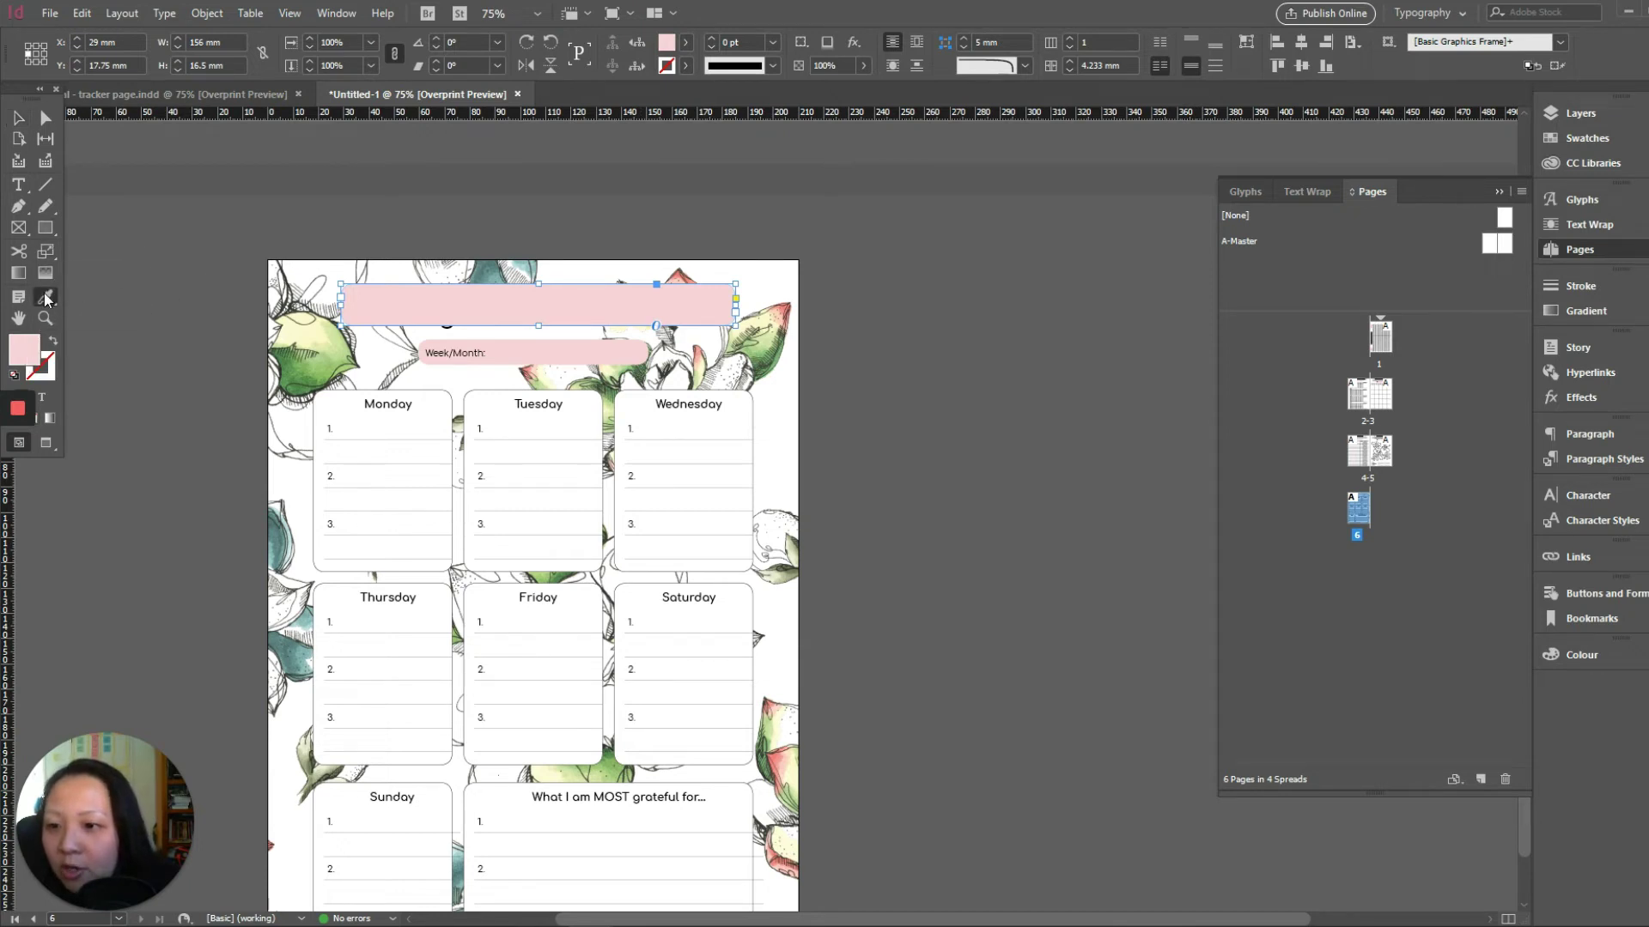
pyautogui.click(490, 271)
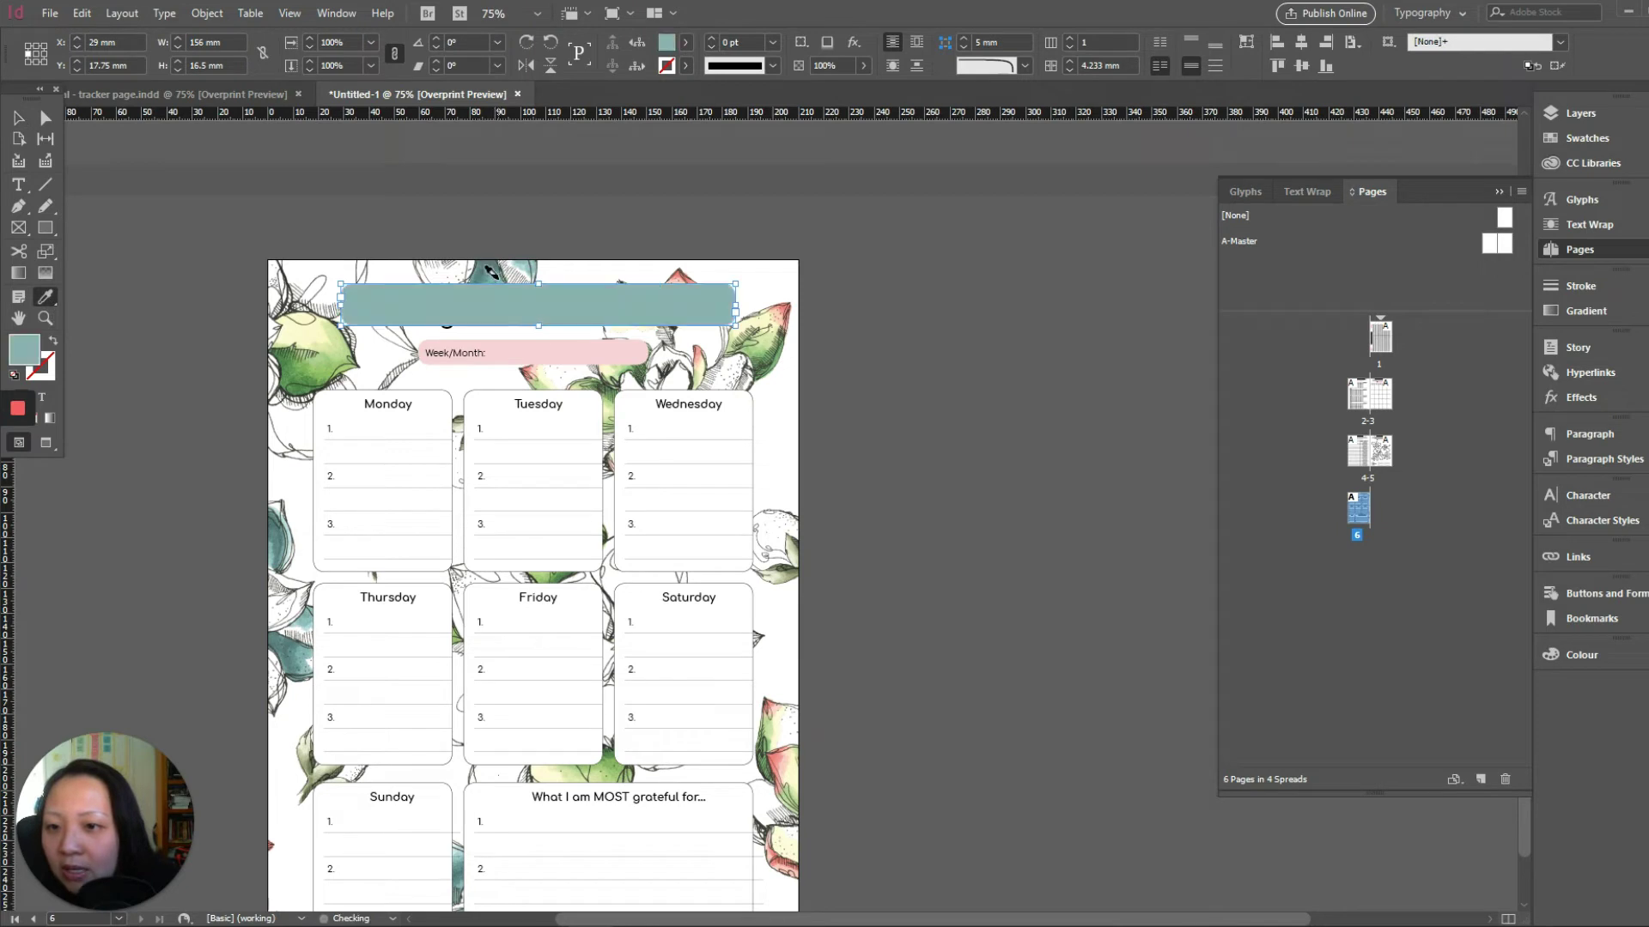
pyautogui.click(18, 118)
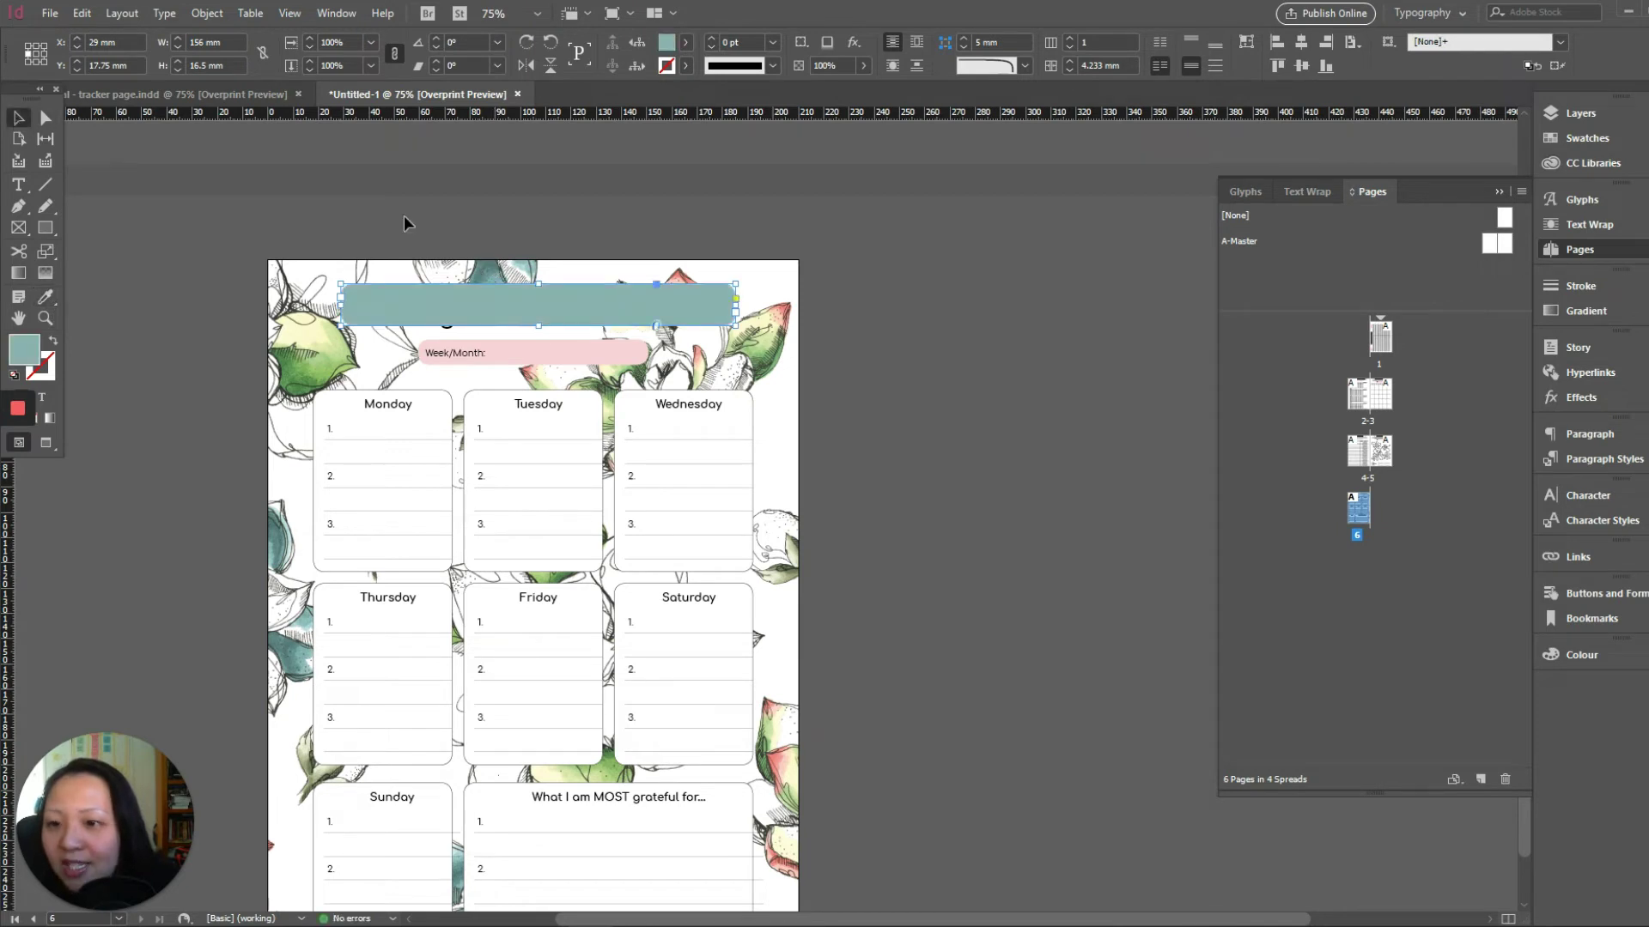
# Select the teal bar together with the background image and send both behind the "Weekly Gratitude Tracker" title.
pyautogui.click(405, 215)
pyautogui.click(530, 316)
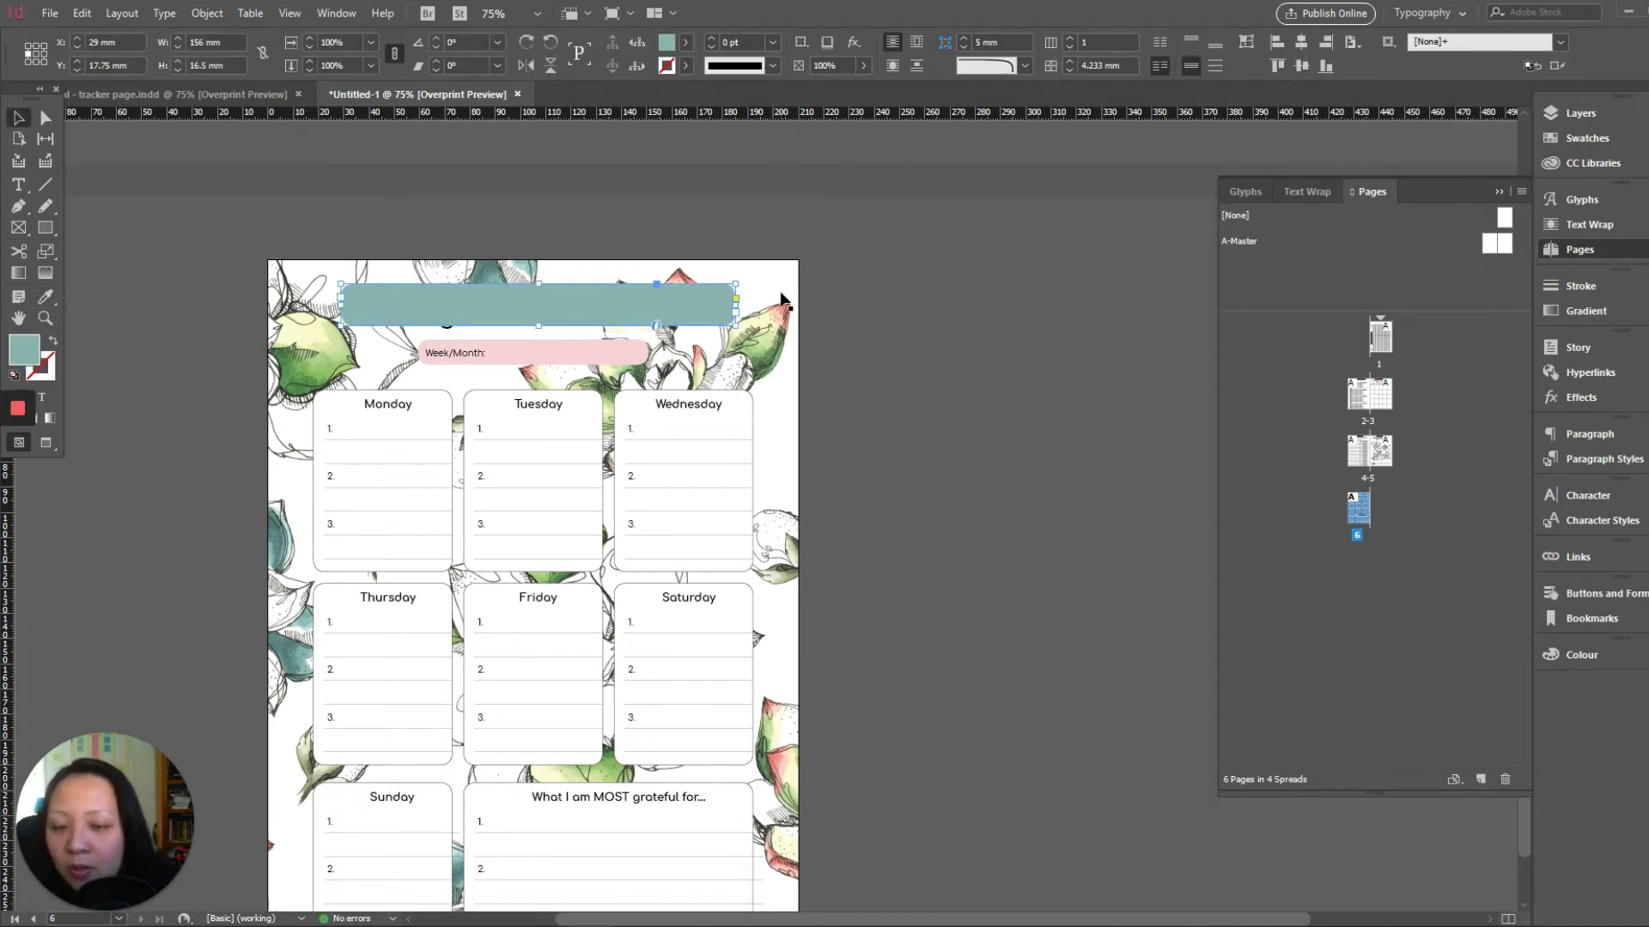
pyautogui.click(783, 294)
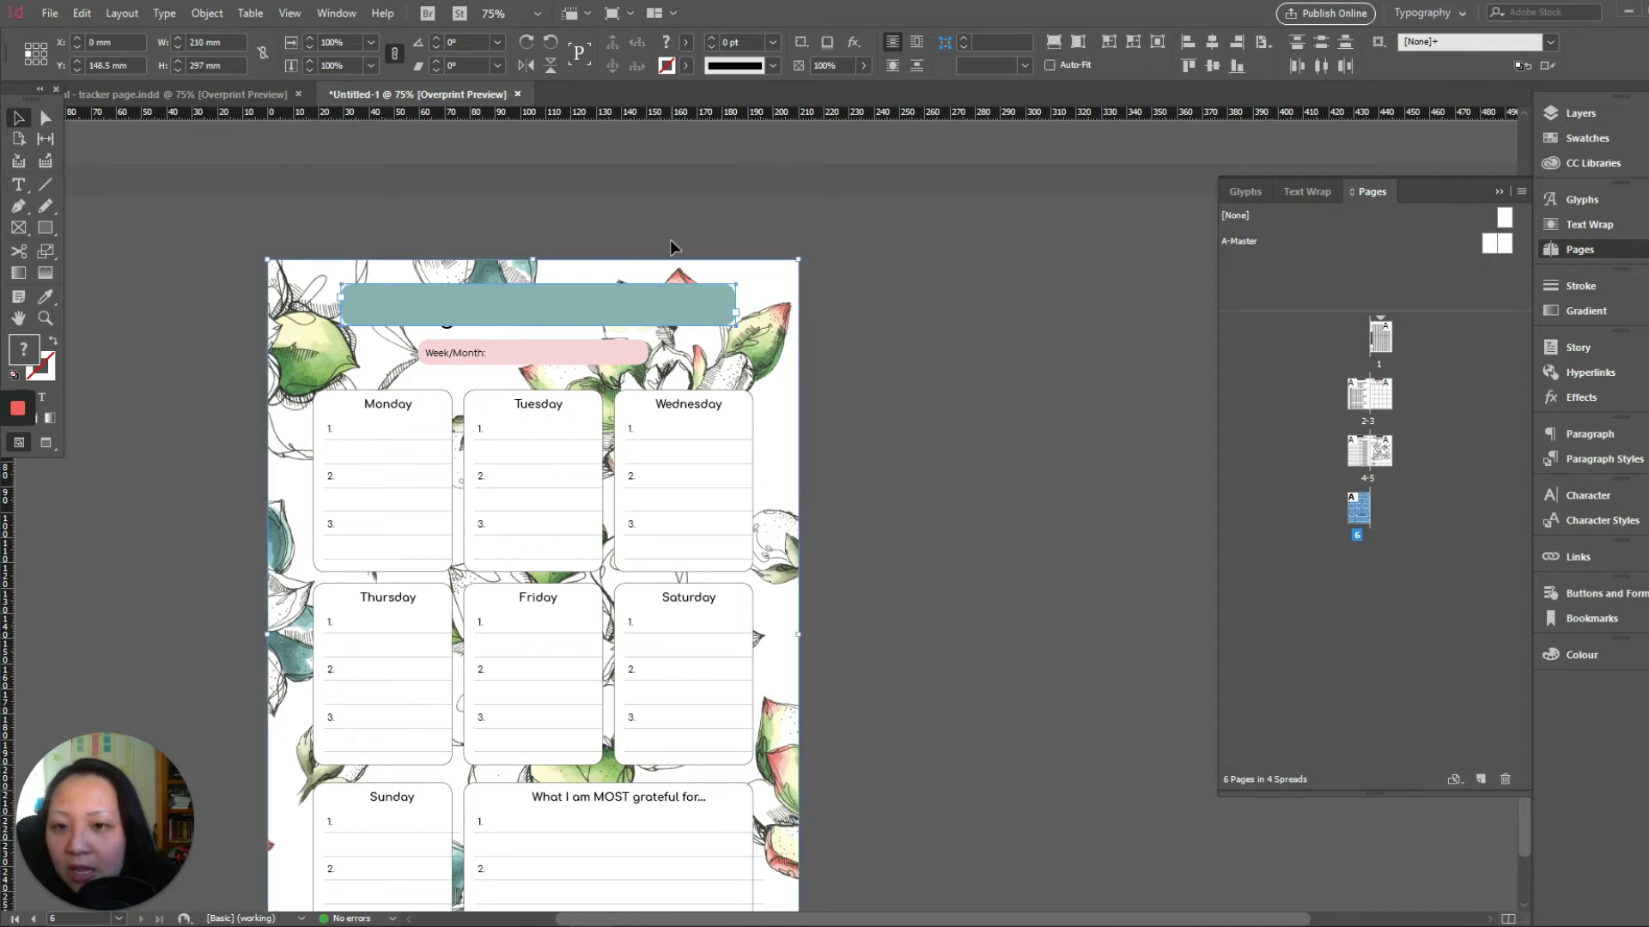
pyautogui.click(788, 305)
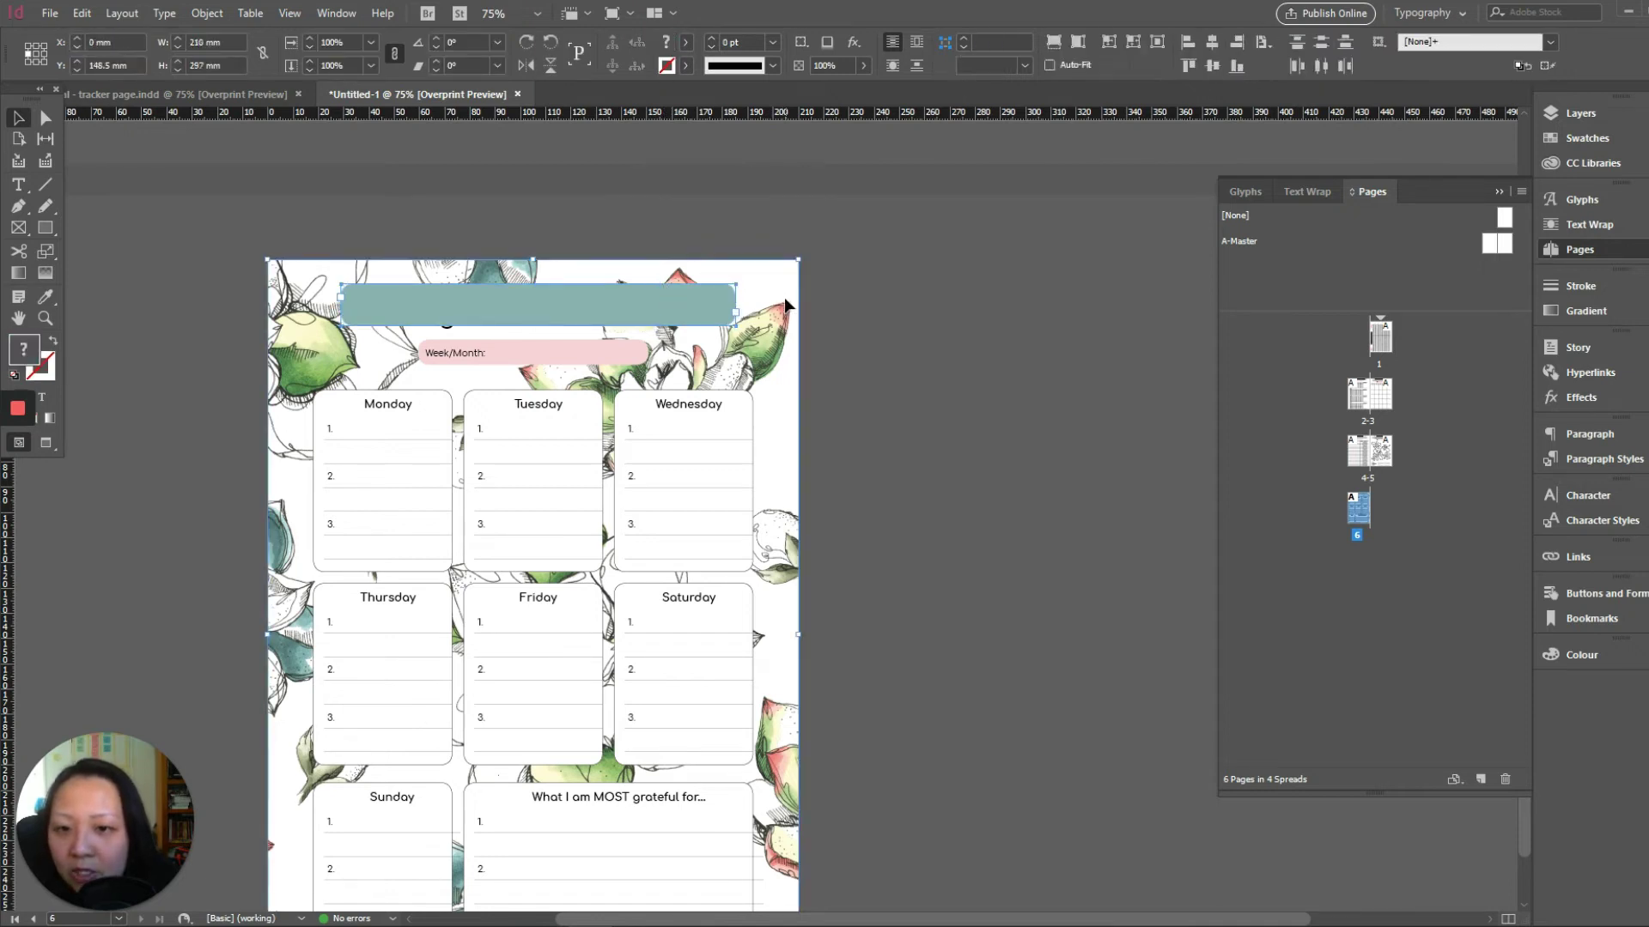
pyautogui.rightClick(785, 298)
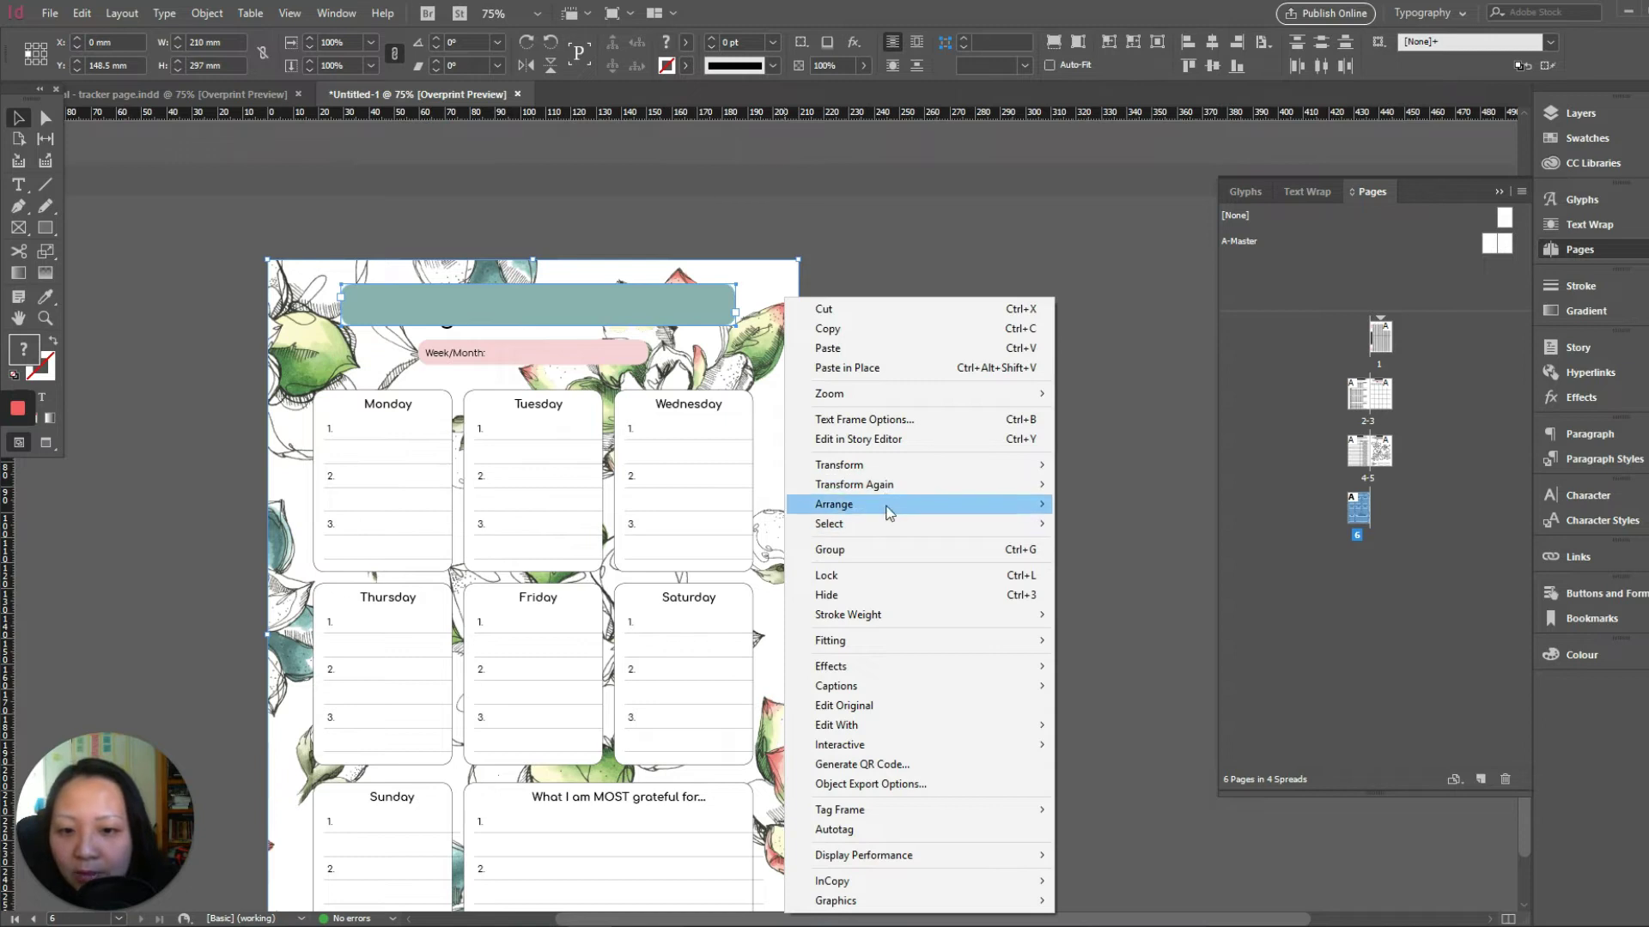
pyautogui.moveTo(888, 509)
pyautogui.click(1084, 544)
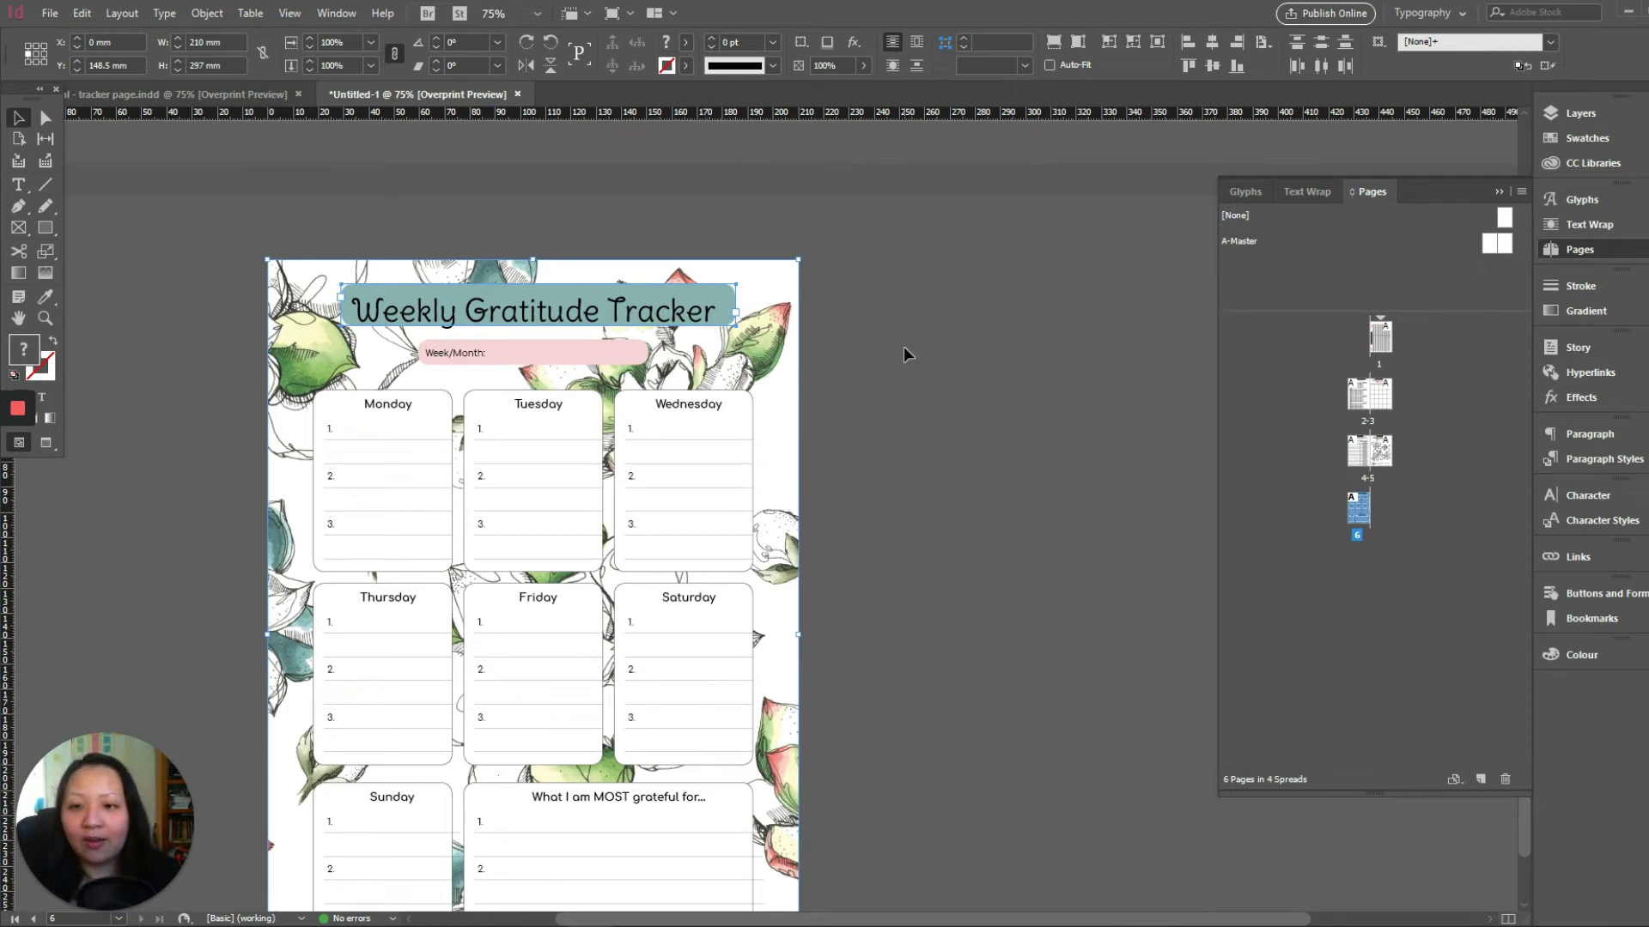
# Change the "Weekly Gratitude Tracker" title text colour to white.
pyautogui.click(717, 311)
pyautogui.doubleClick(713, 316)
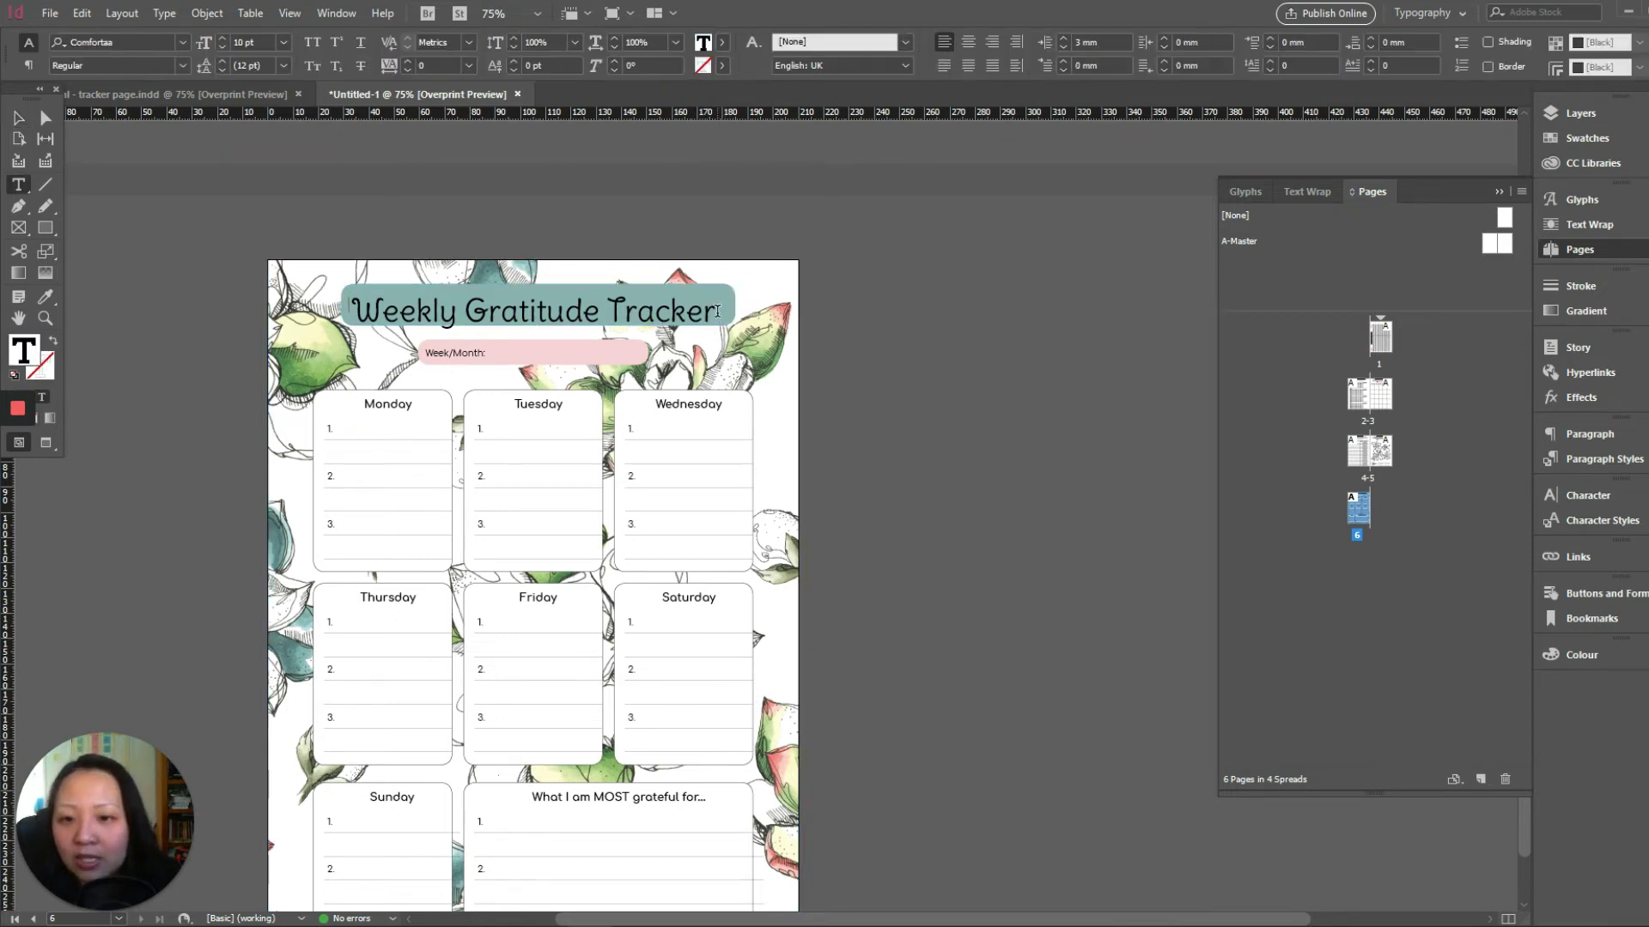
pyautogui.press('Escape')
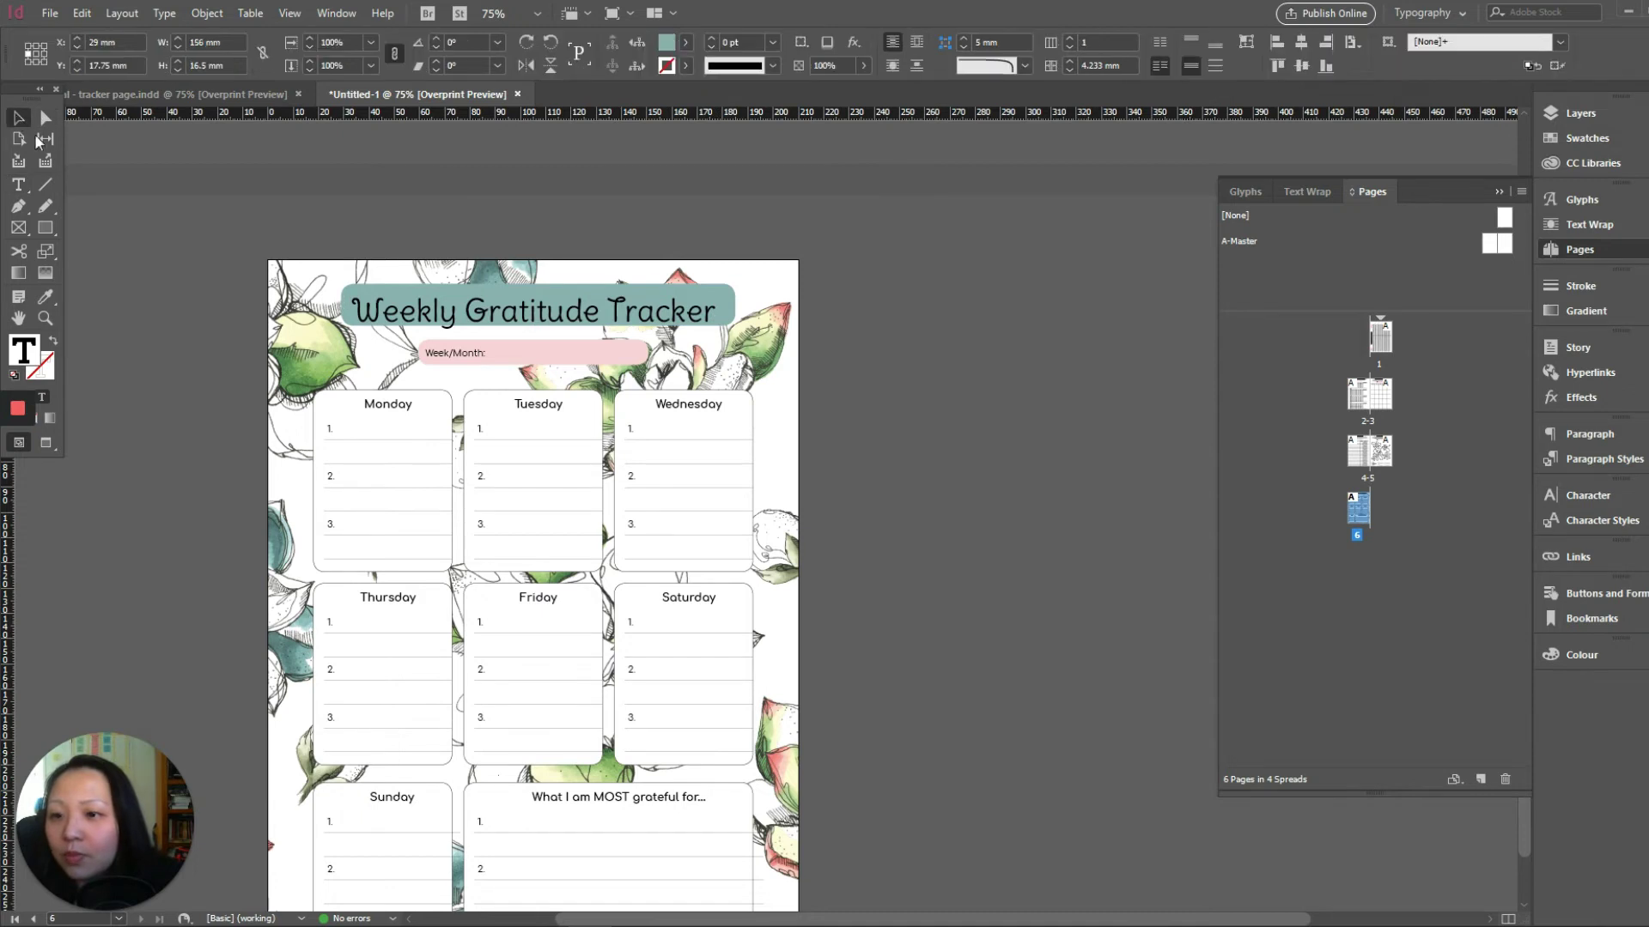
pyautogui.press('Return')
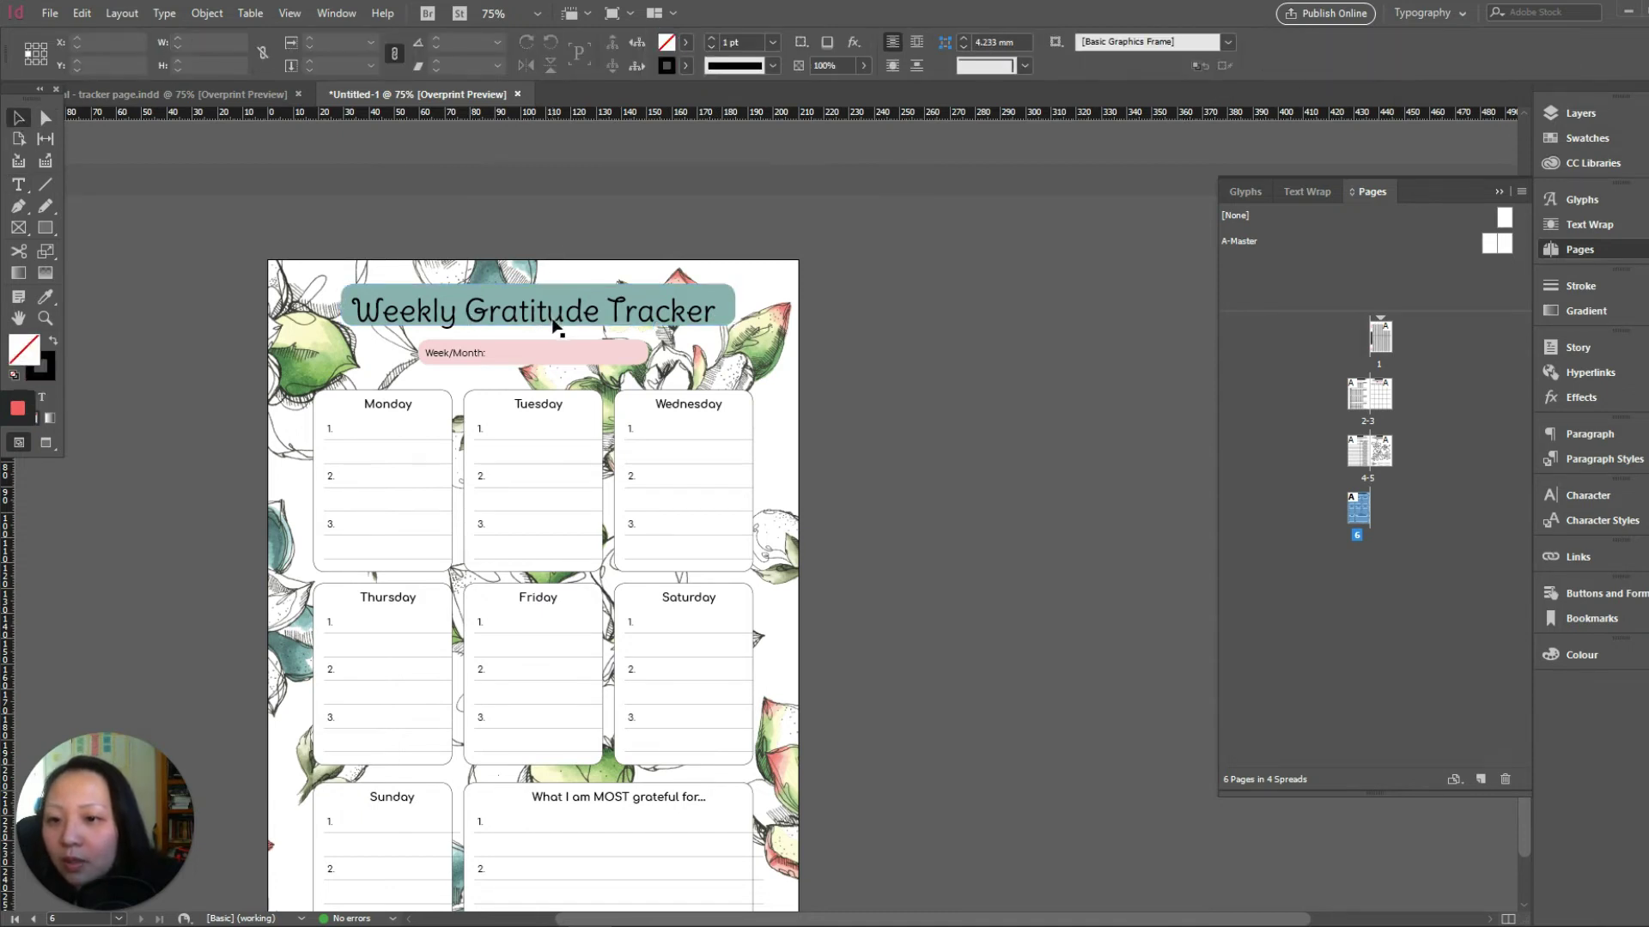
pyautogui.hotkey('ctrl', 'a')
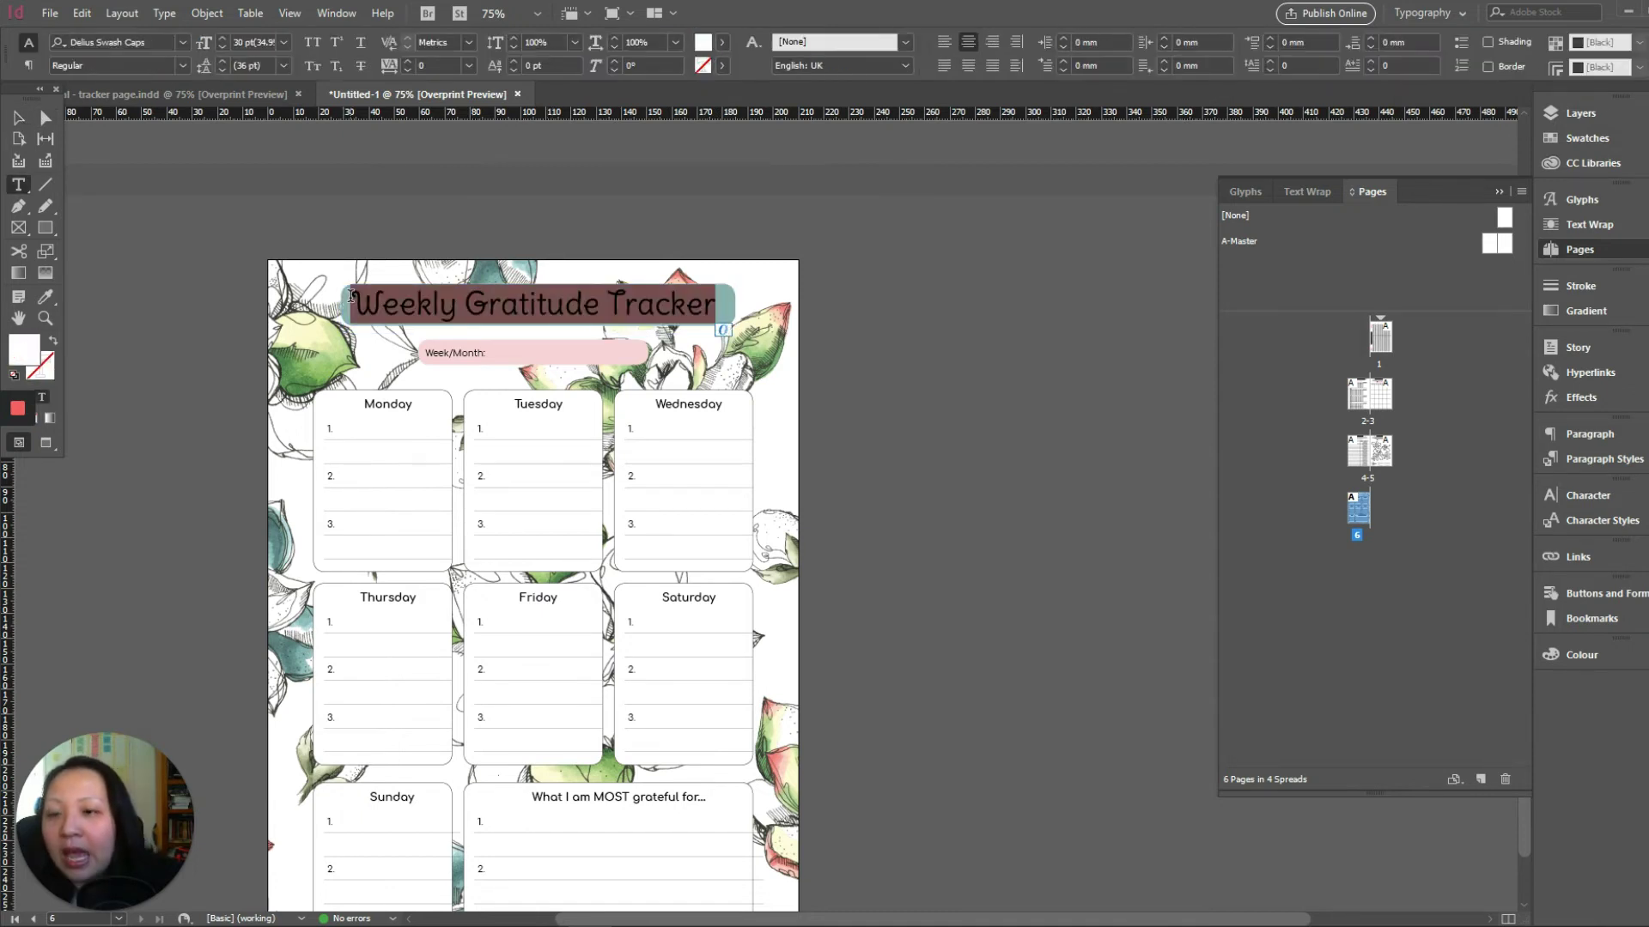
# Set the font size of the title text to 26 pt.
pyautogui.click(283, 43)
pyautogui.click(254, 233)
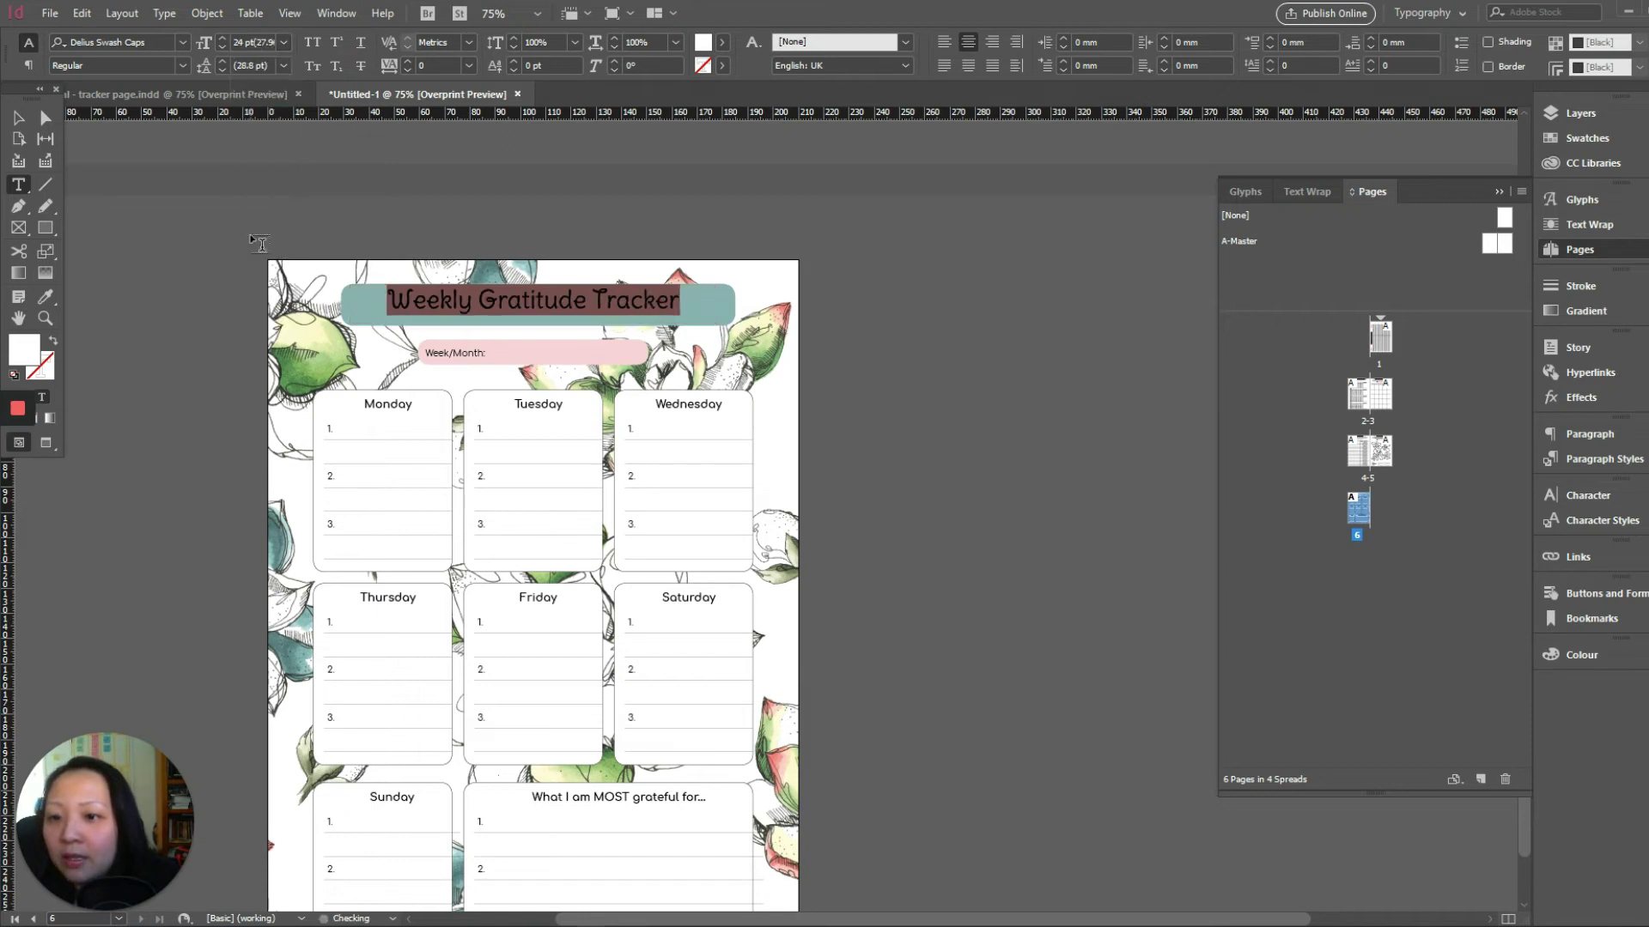
pyautogui.click(250, 43)
pyautogui.write('2')
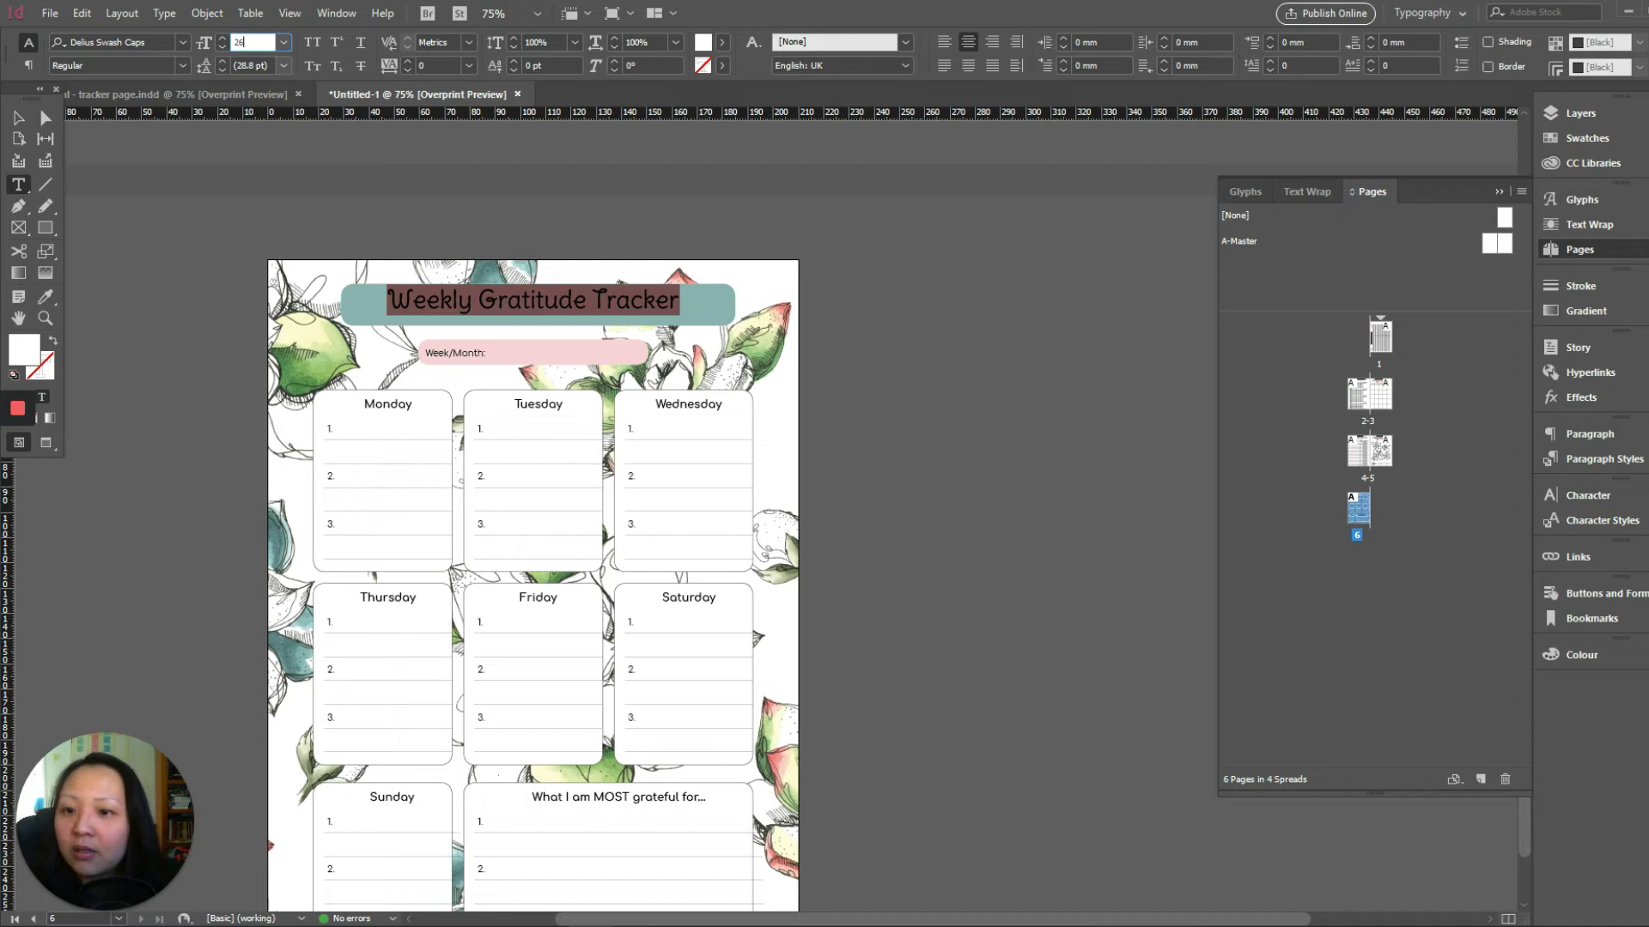
pyautogui.write('6')
pyautogui.press('Return')
pyautogui.click(18, 117)
pyautogui.click(72, 135)
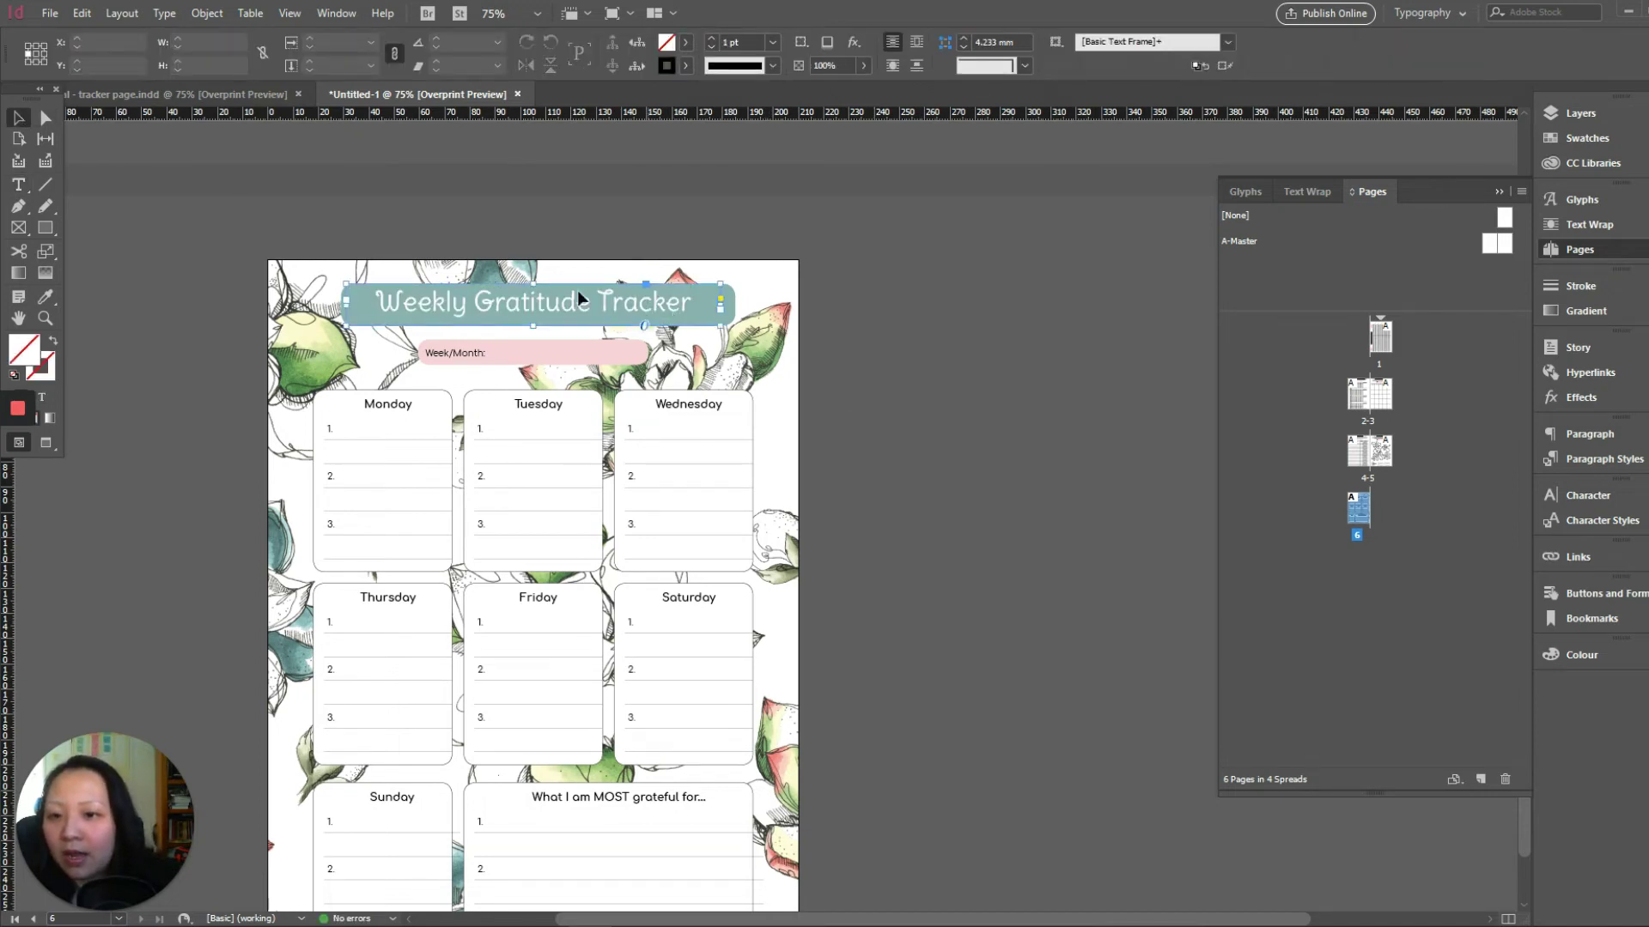
# Lower the top edge of the title's text frame to about 15 mm high so the text sits mid-height in the bar.
pyautogui.click(539, 290)
pyautogui.moveTo(533, 283); pyautogui.dragTo(533, 288)
pyautogui.click(1012, 376)
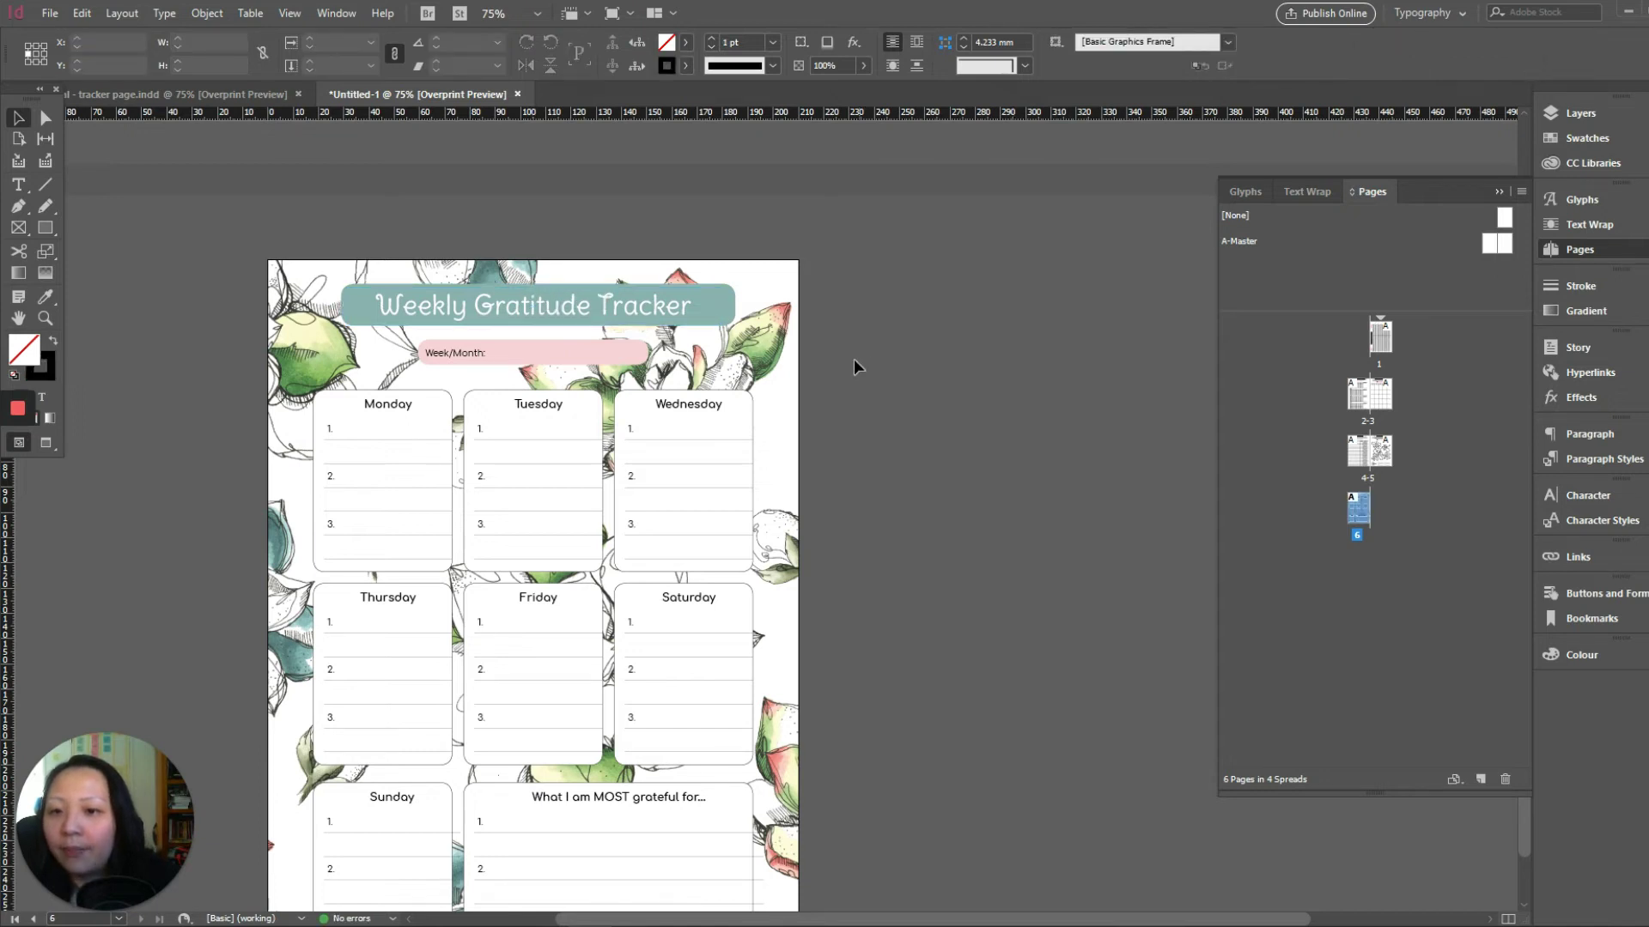
# Narrow the teal title bar to about 144.5 mm wide by pulling in its right end.
pyautogui.click(735, 316)
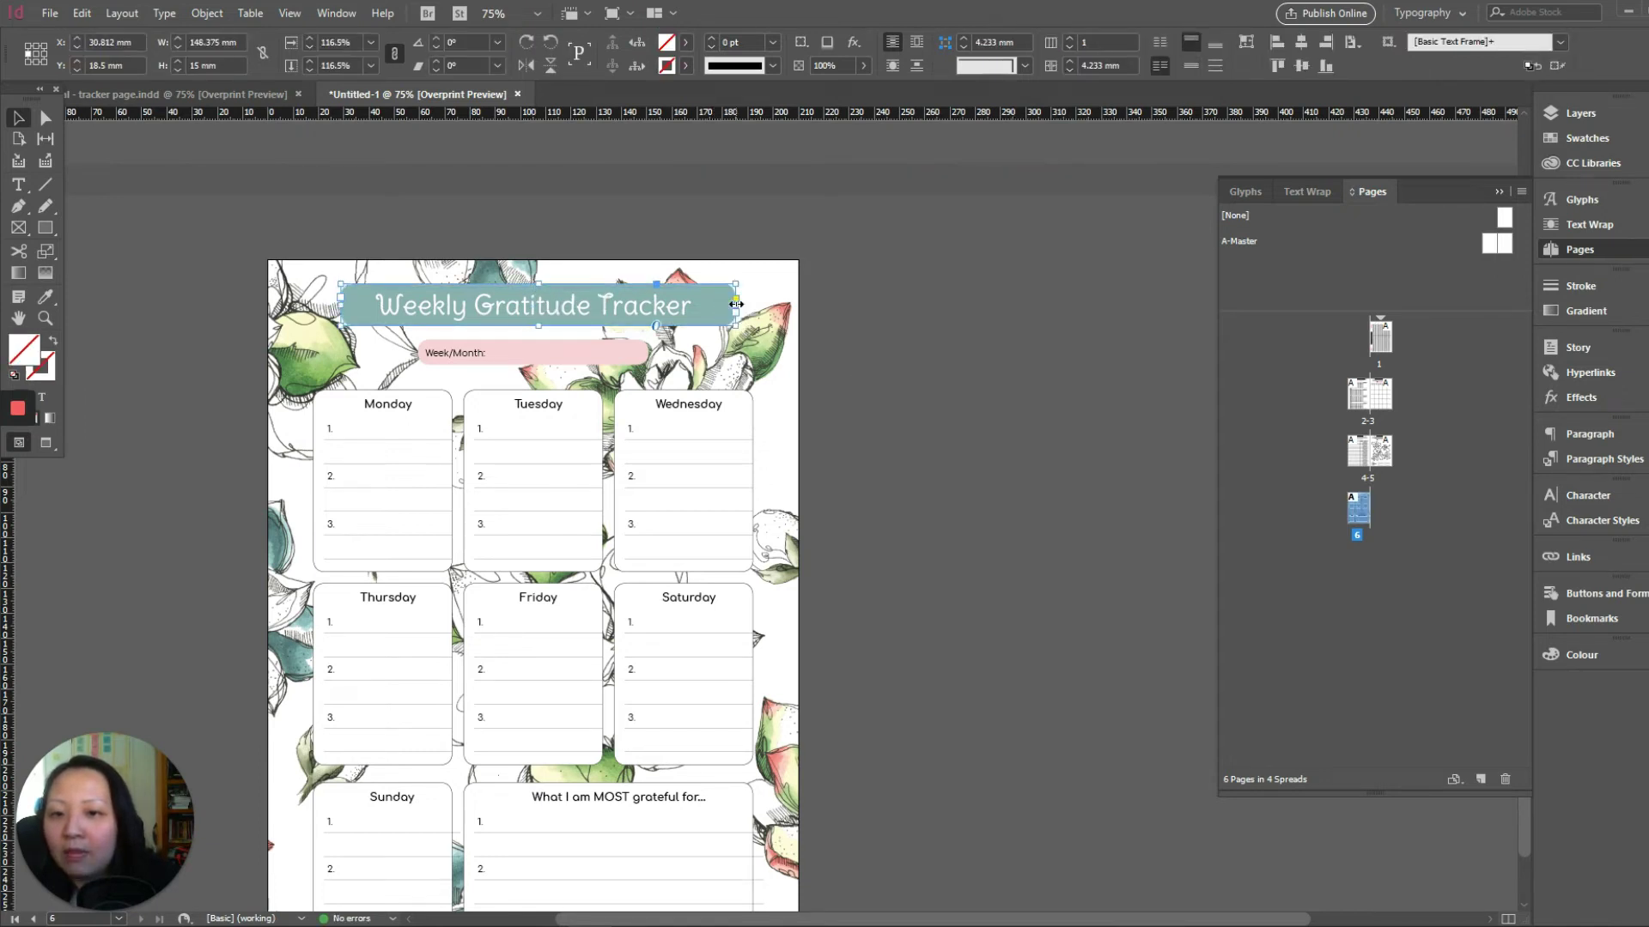
pyautogui.moveTo(735, 305); pyautogui.dragTo(706, 305)
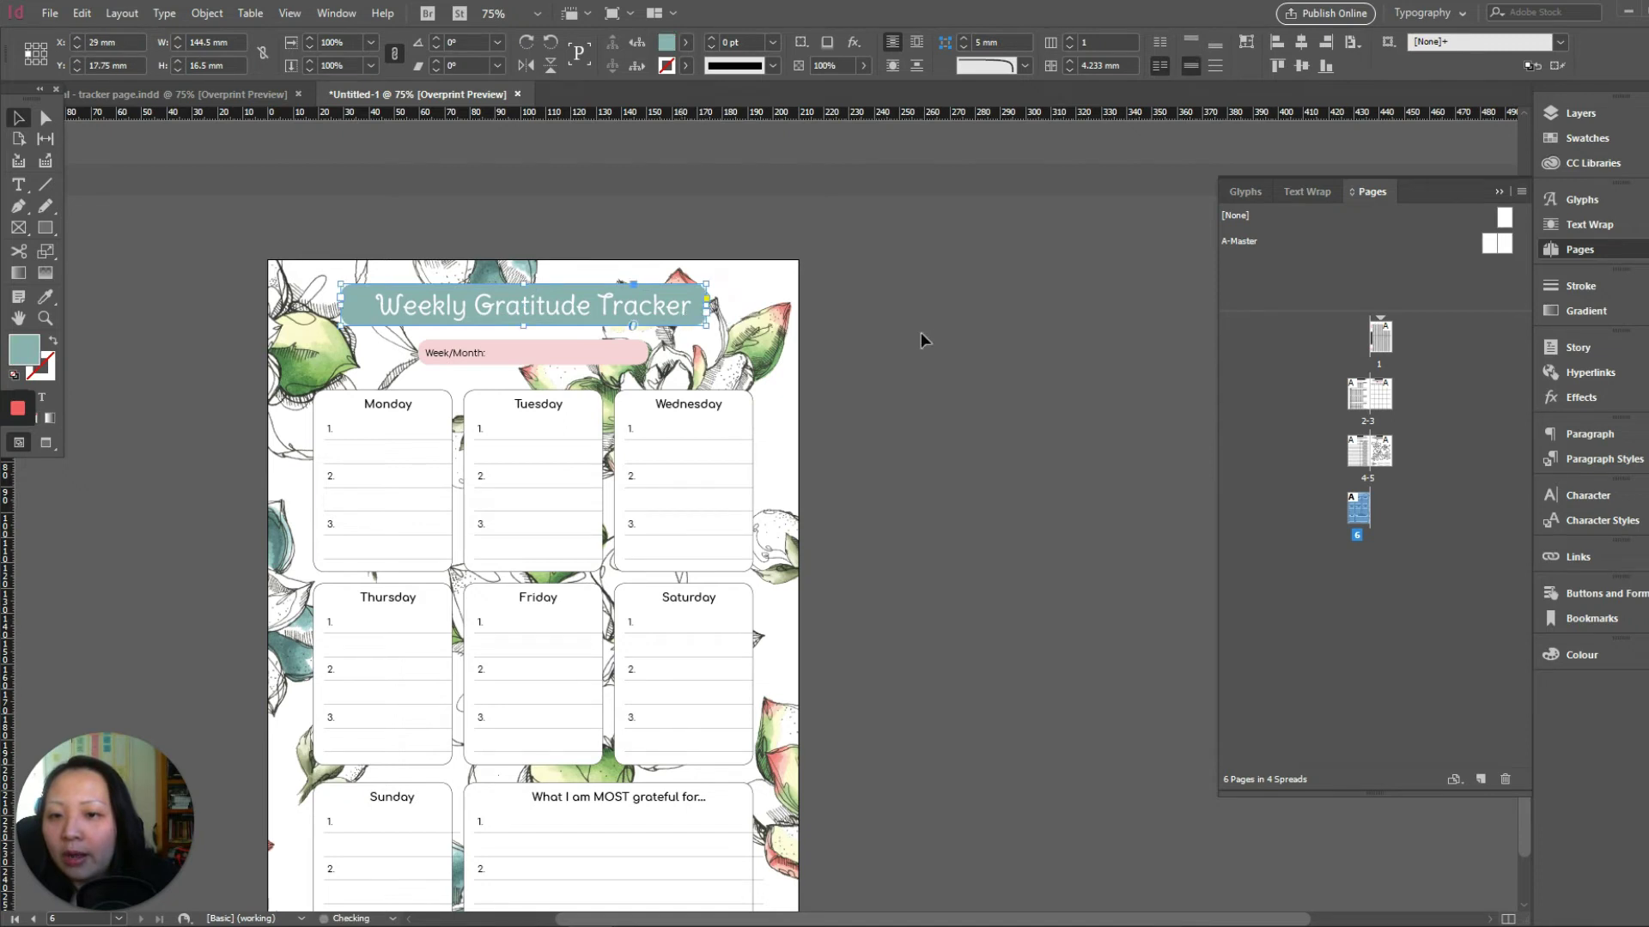
pyautogui.click(921, 332)
pyautogui.click(354, 304)
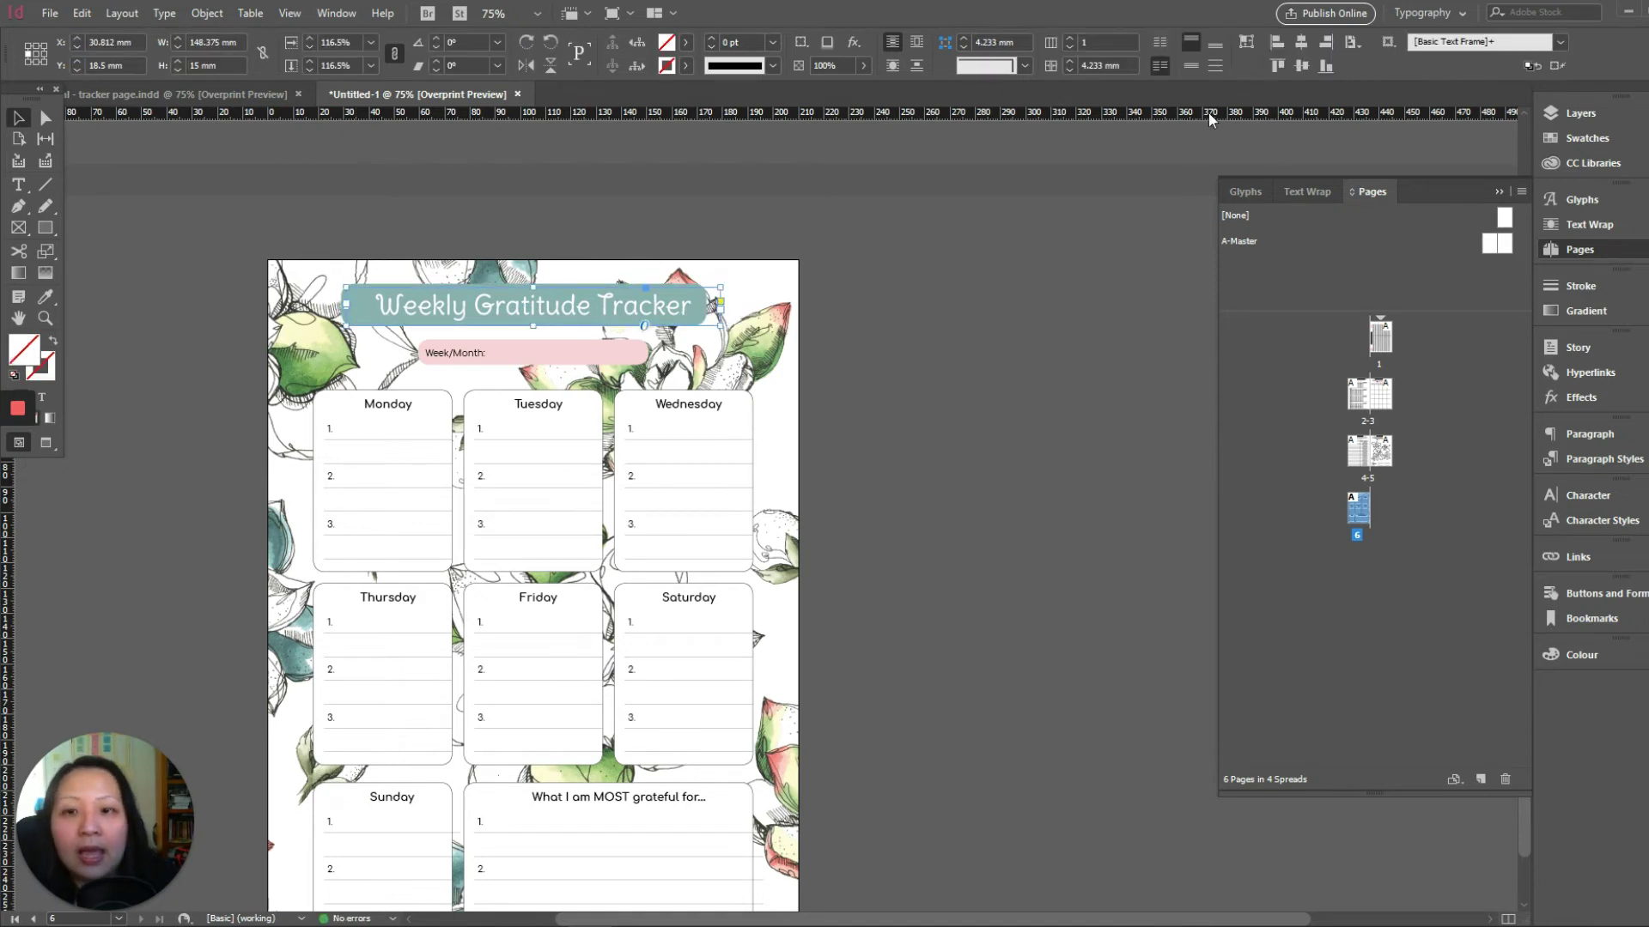
pyautogui.click(810, 297)
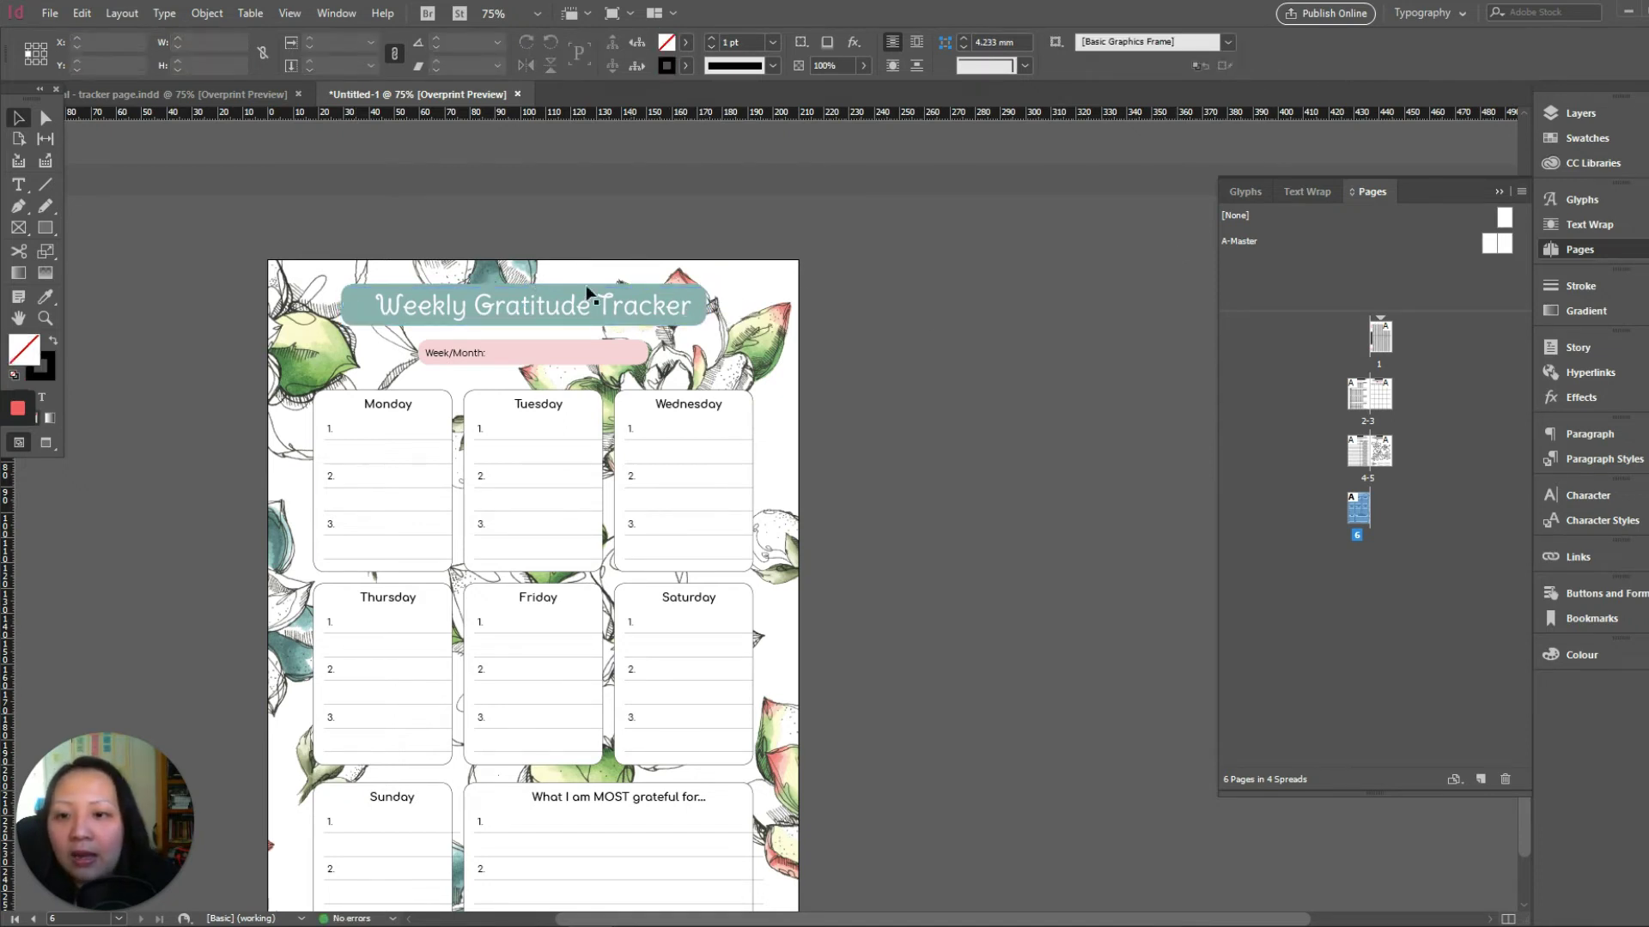
# Centre the teal title bar horizontally on the page.
pyautogui.click(343, 306)
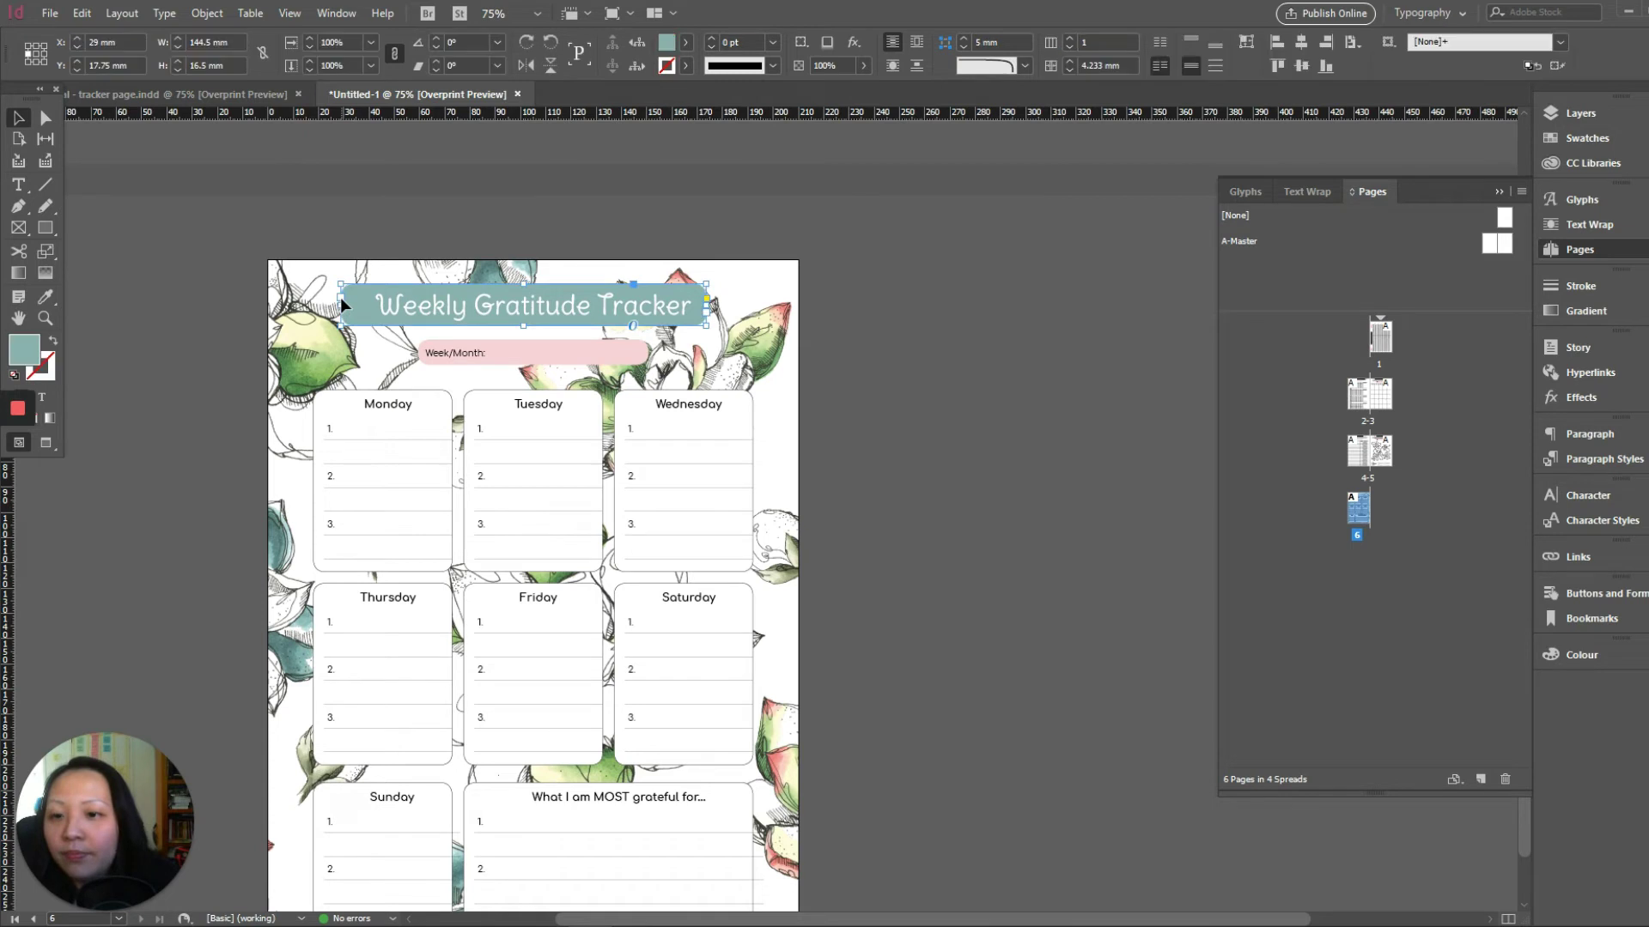
pyautogui.click(1305, 42)
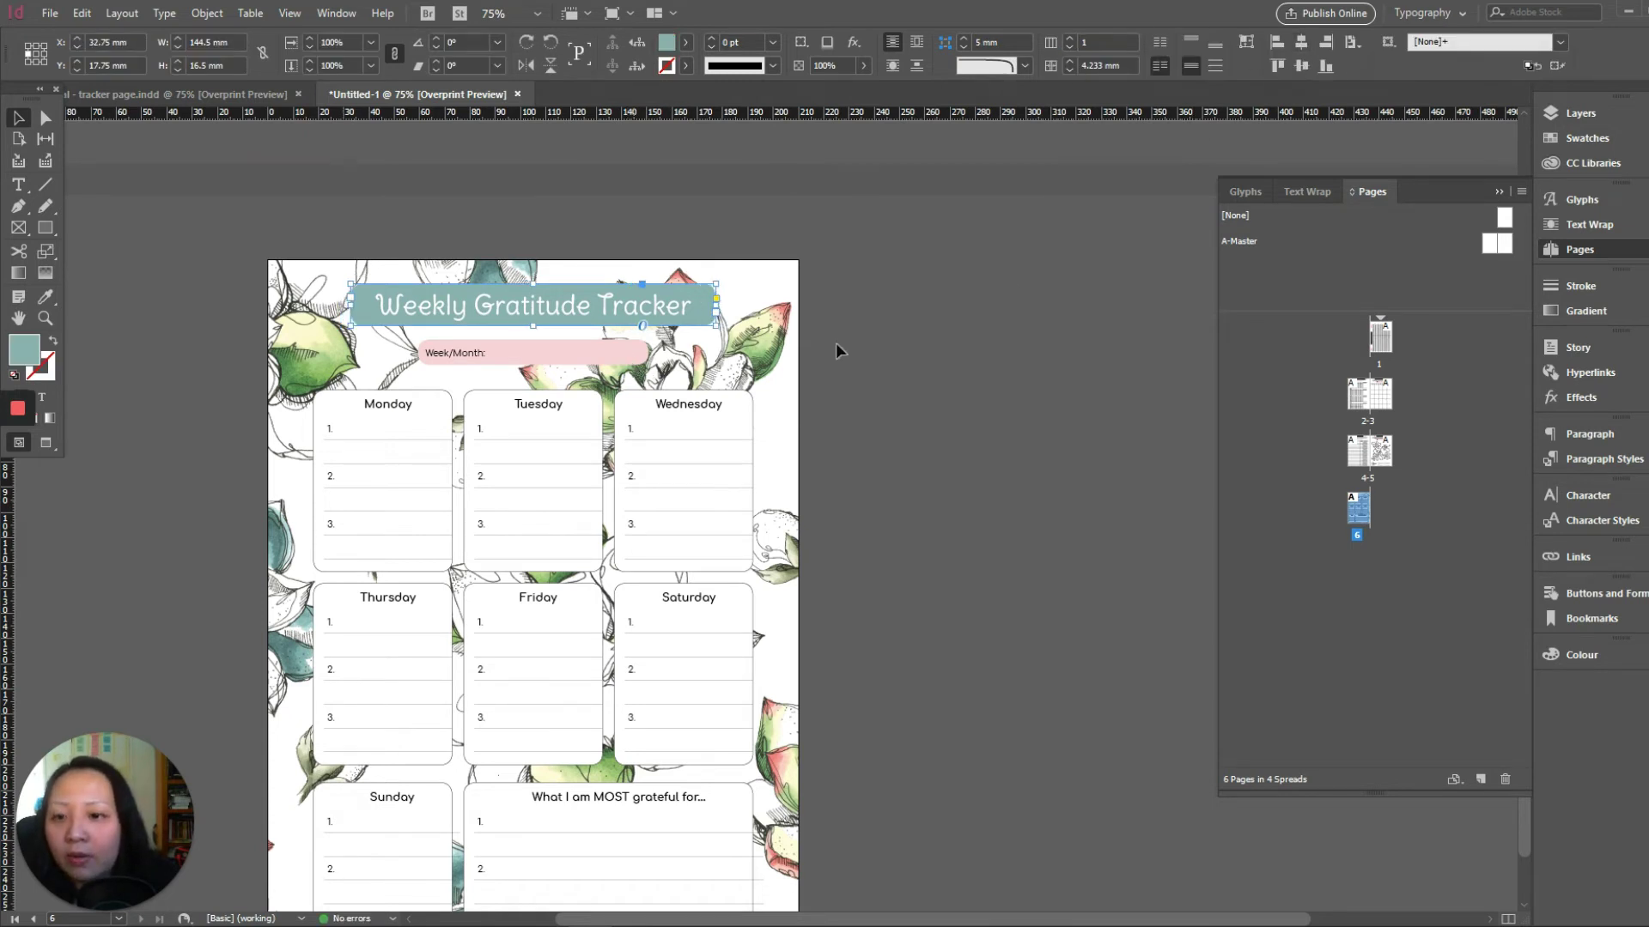
pyautogui.click(842, 318)
# Compare the title bar with the finished tracker page, try a darker teal sampled from the background's left-edge leaf, and undo that fill.
pyautogui.click(136, 90)
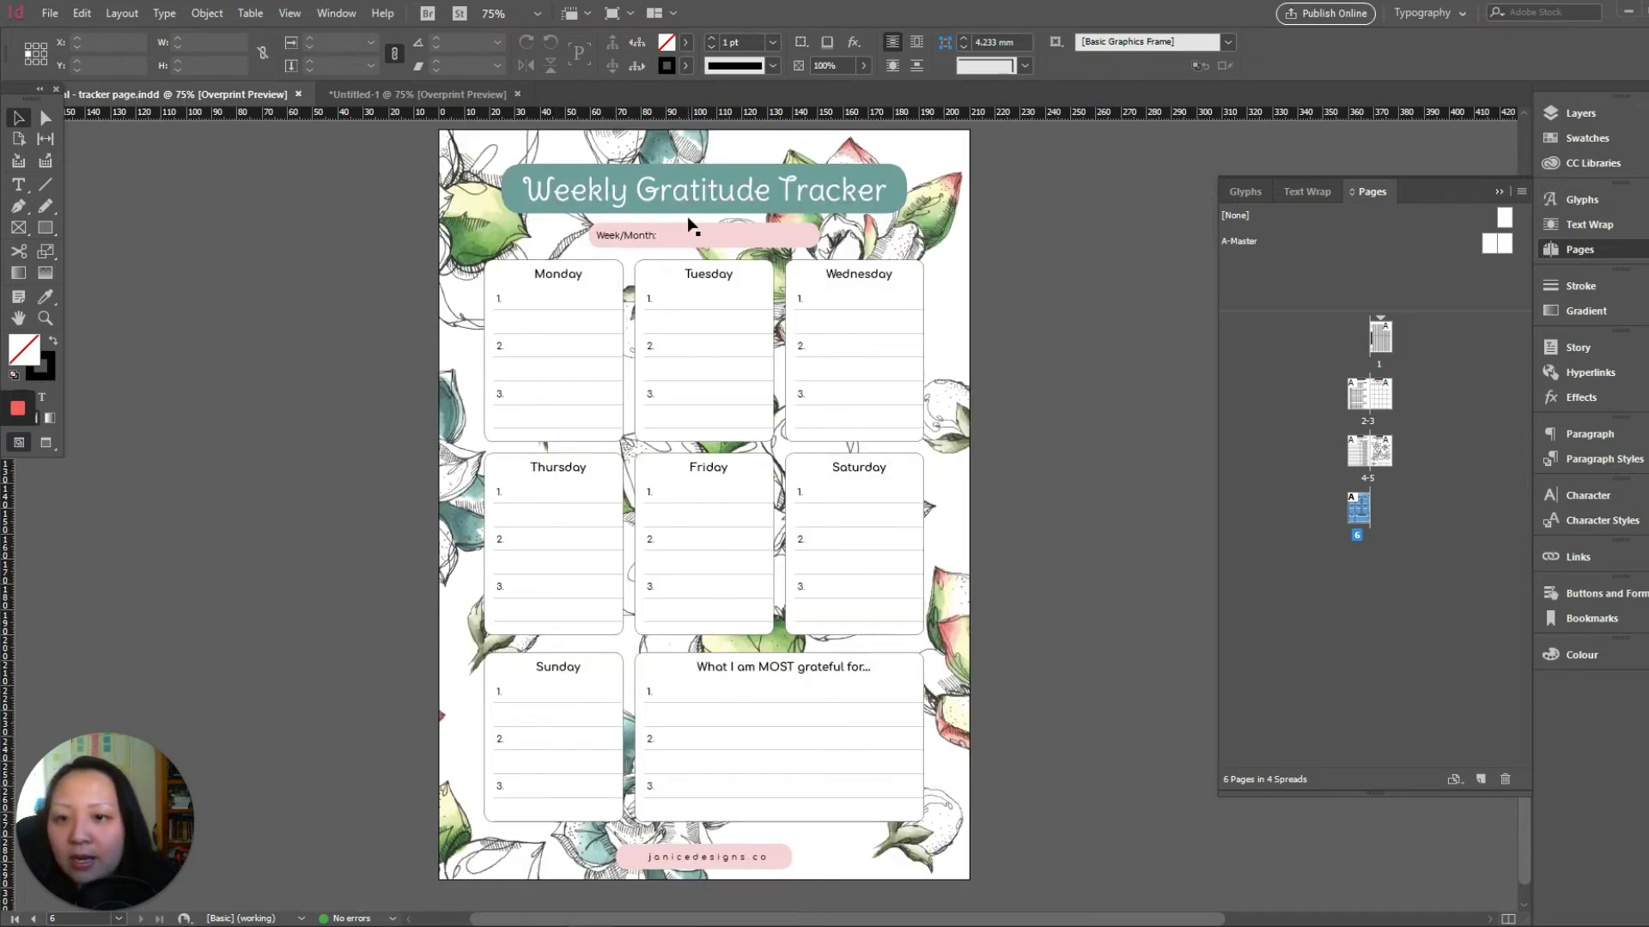
pyautogui.click(406, 92)
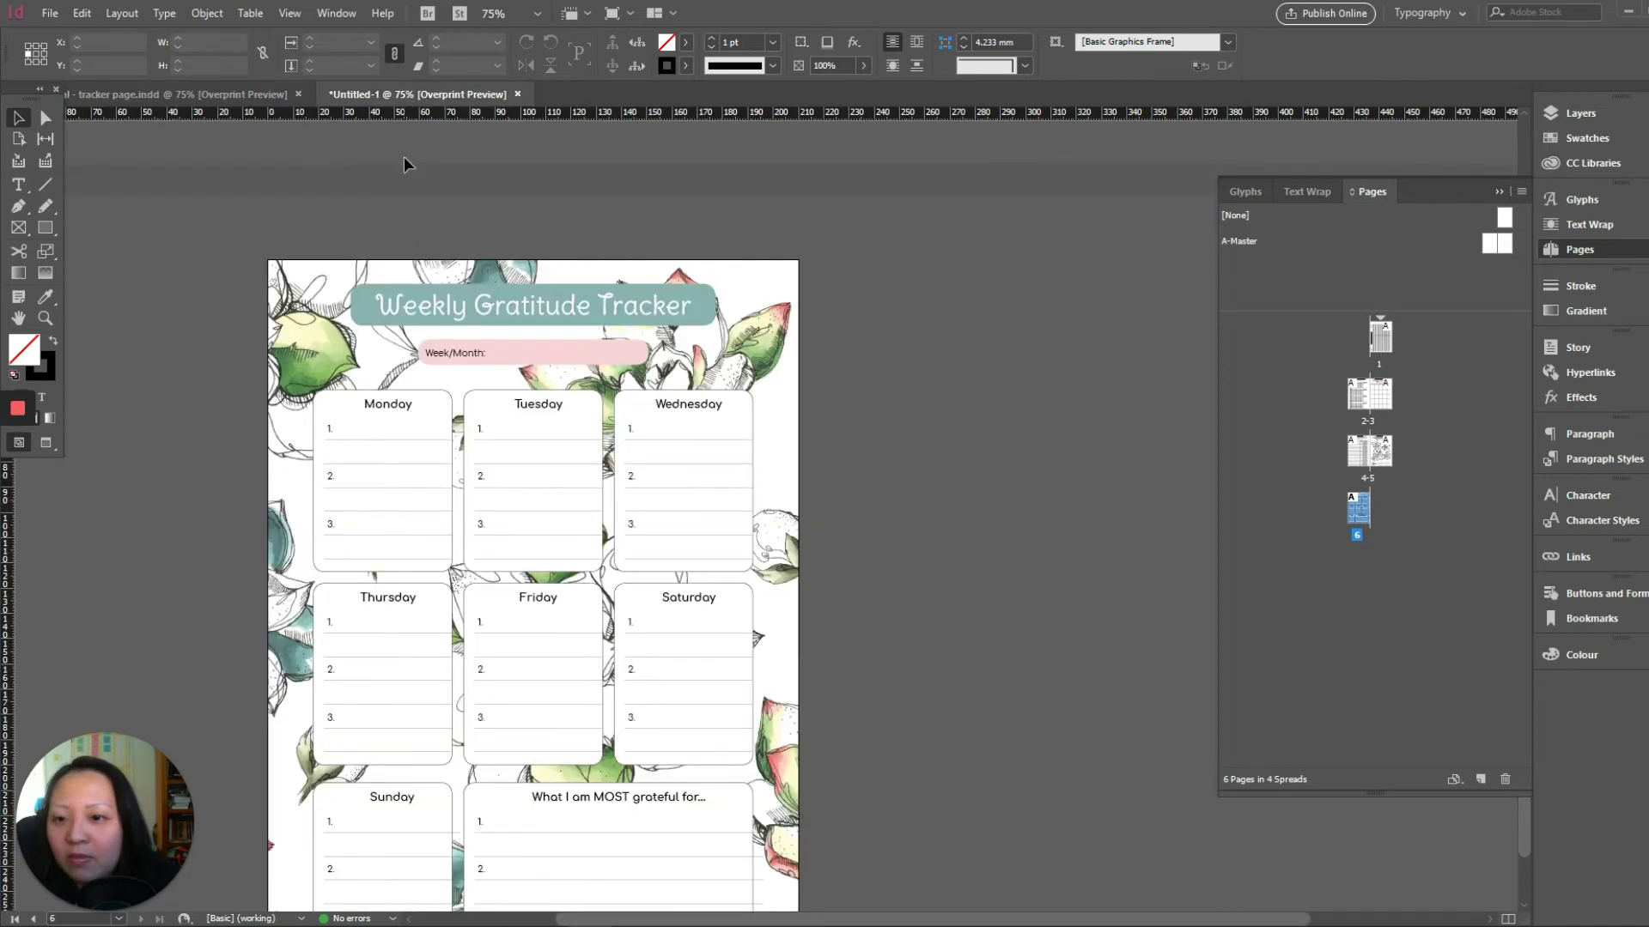
pyautogui.click(381, 296)
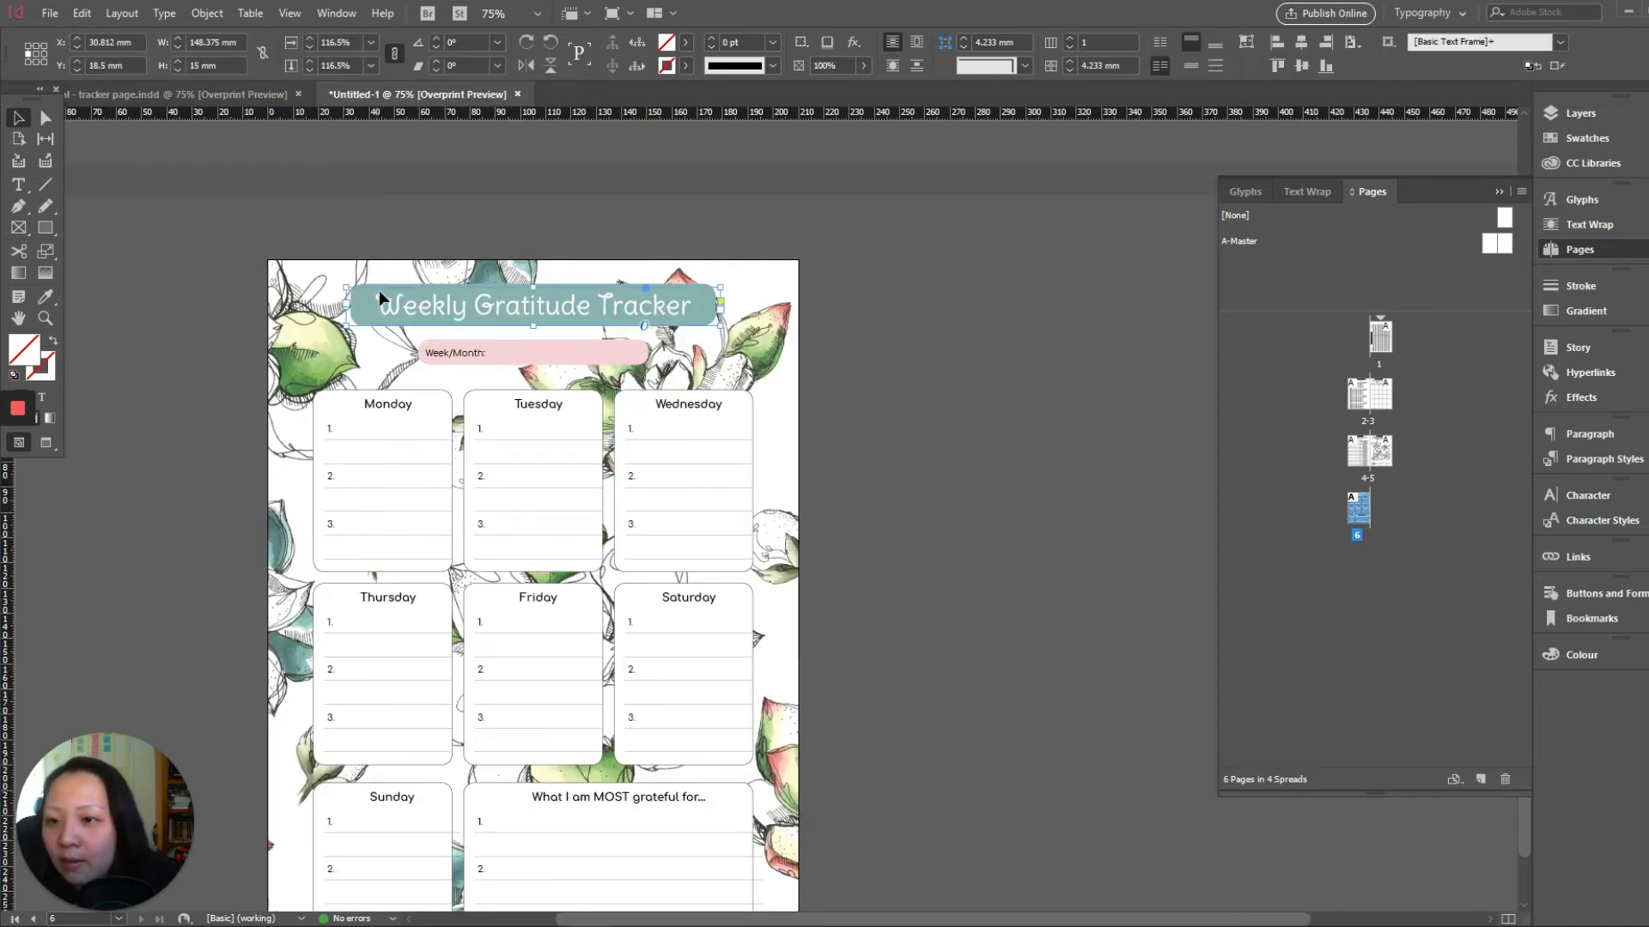
pyautogui.click(938, 352)
pyautogui.click(704, 285)
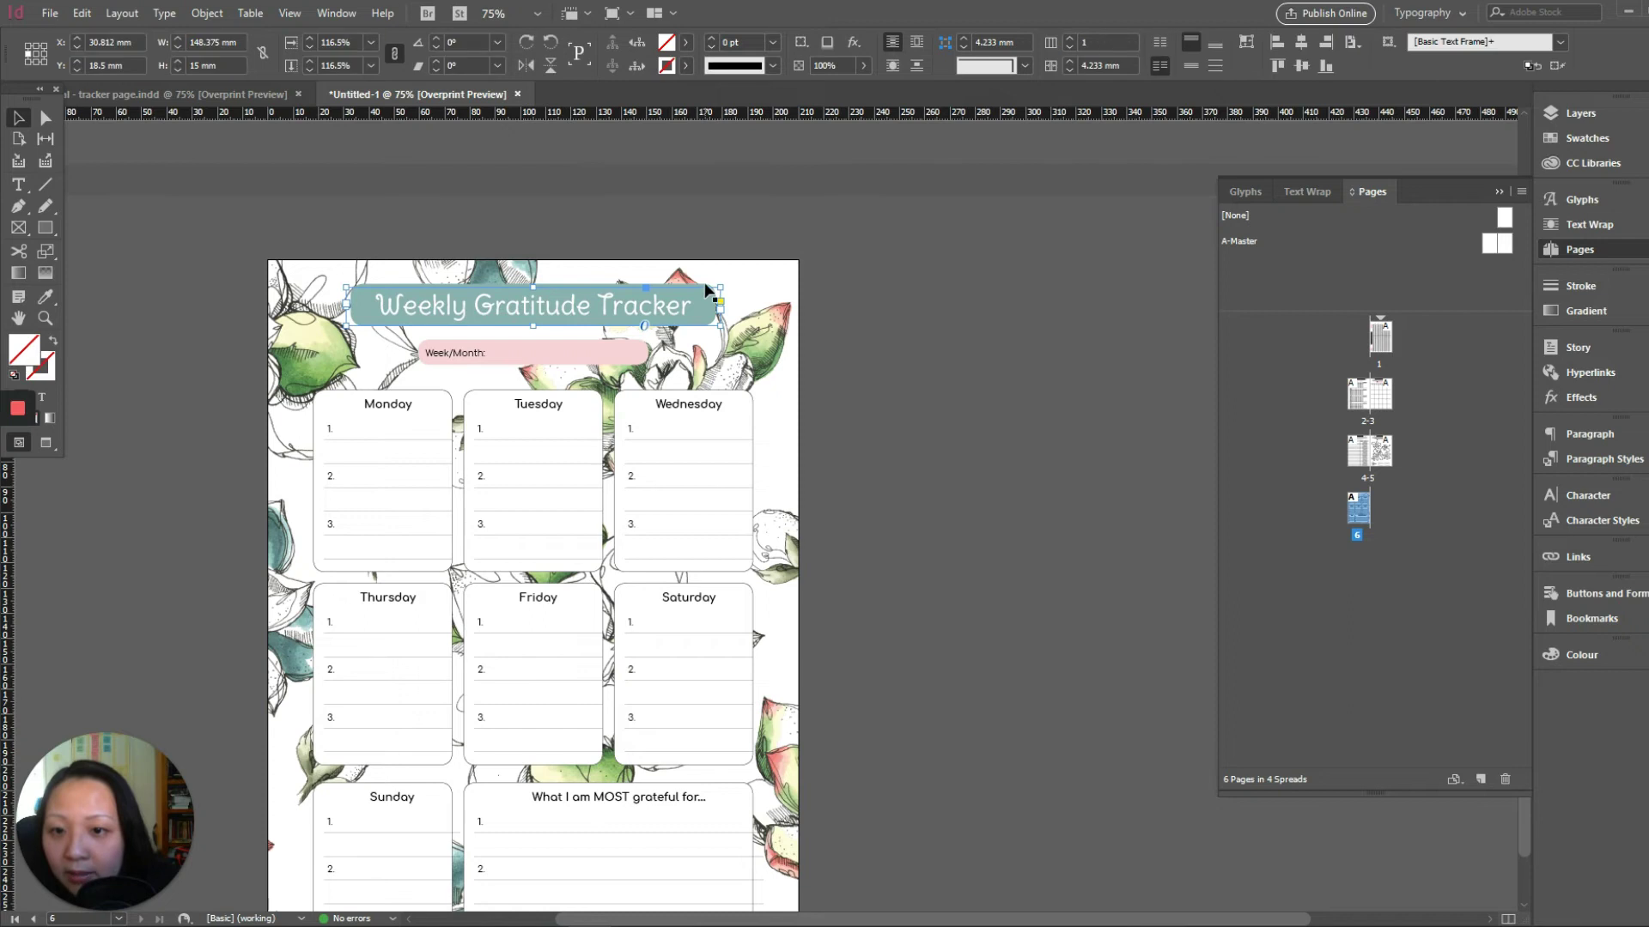
pyautogui.click(46, 297)
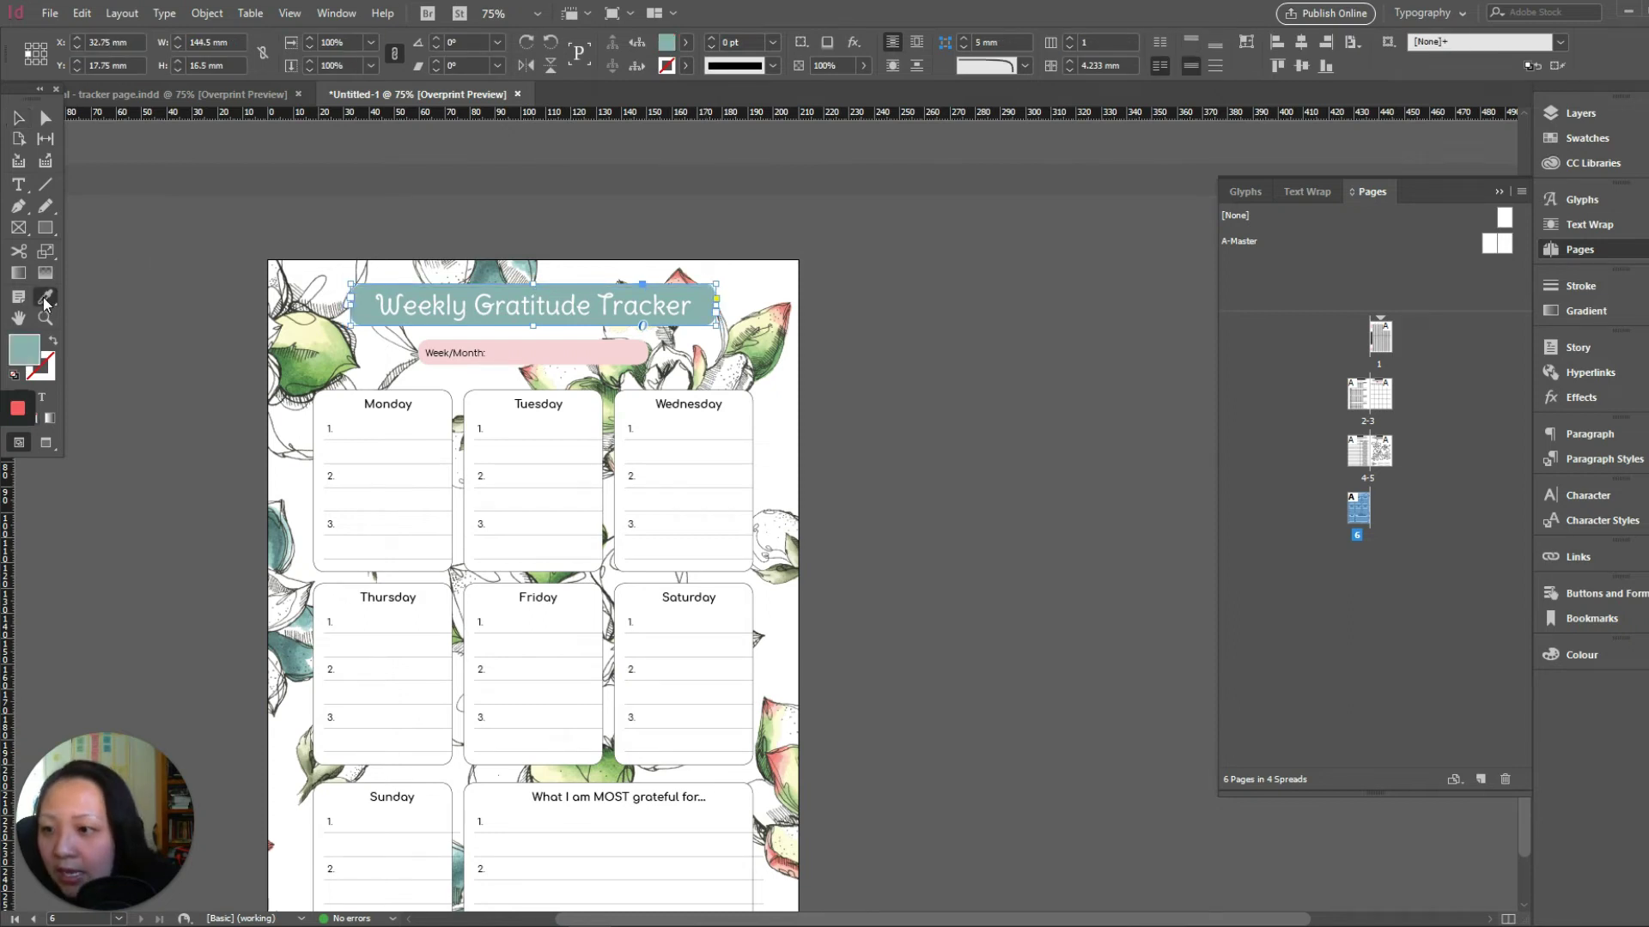
pyautogui.click(268, 526)
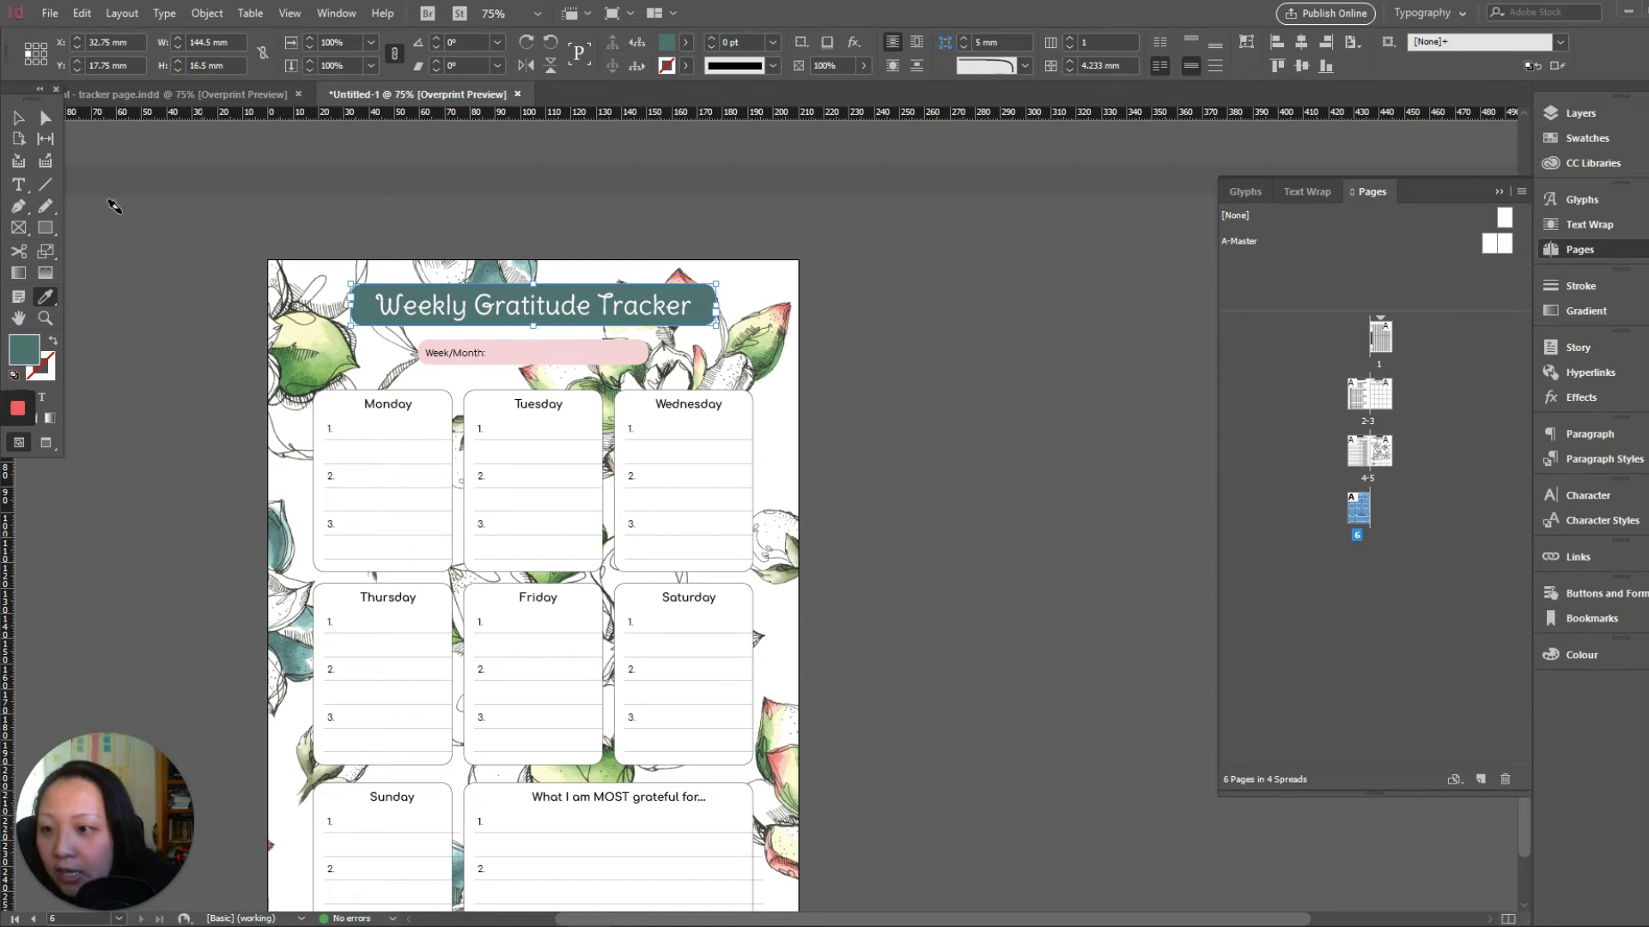
pyautogui.click(17, 118)
pyautogui.hotkey('ctrl', 'z')
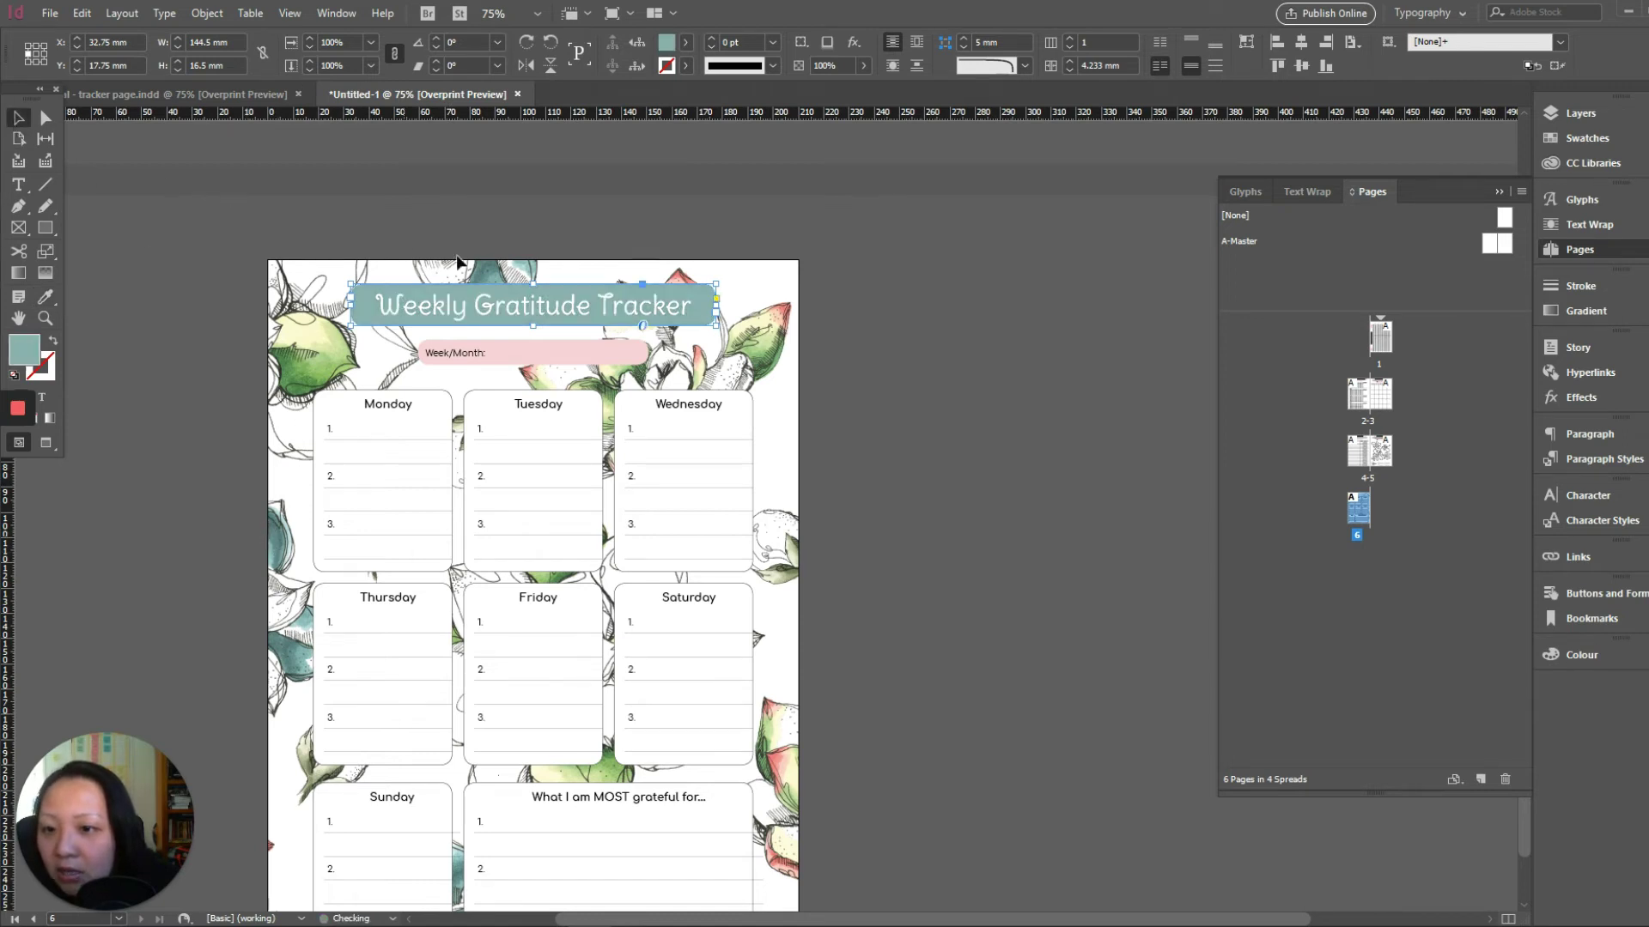
# Fill the title bar with a darker teal sampled from the background leaf just above it, and check it against the finished tracker page.
pyautogui.click(43, 298)
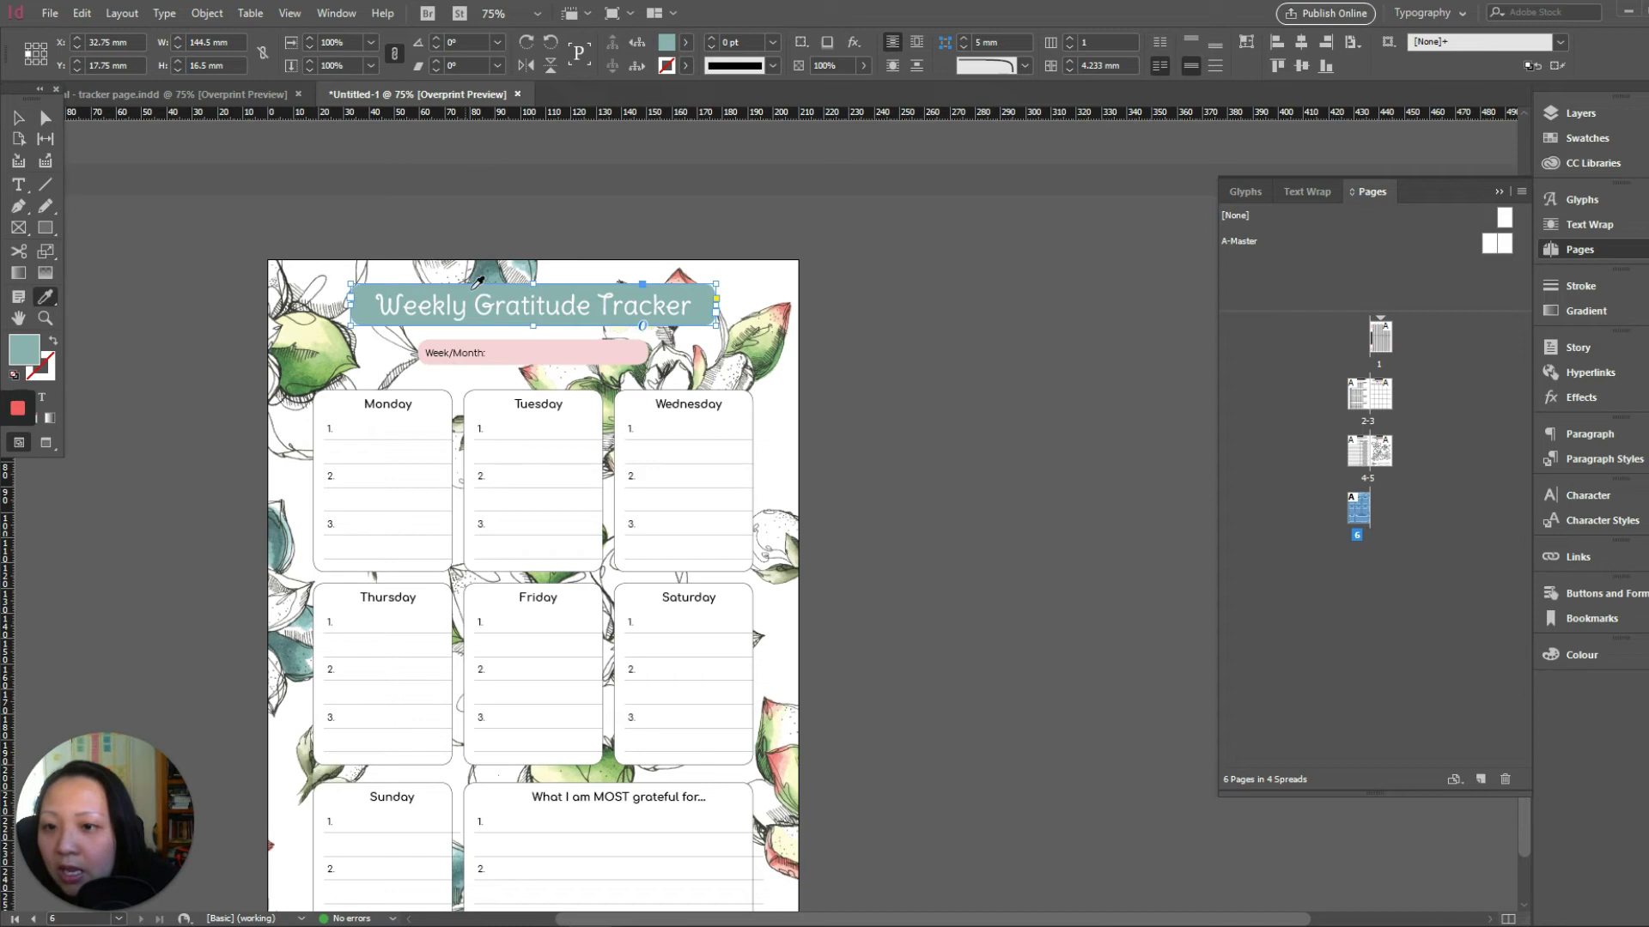
pyautogui.click(475, 274)
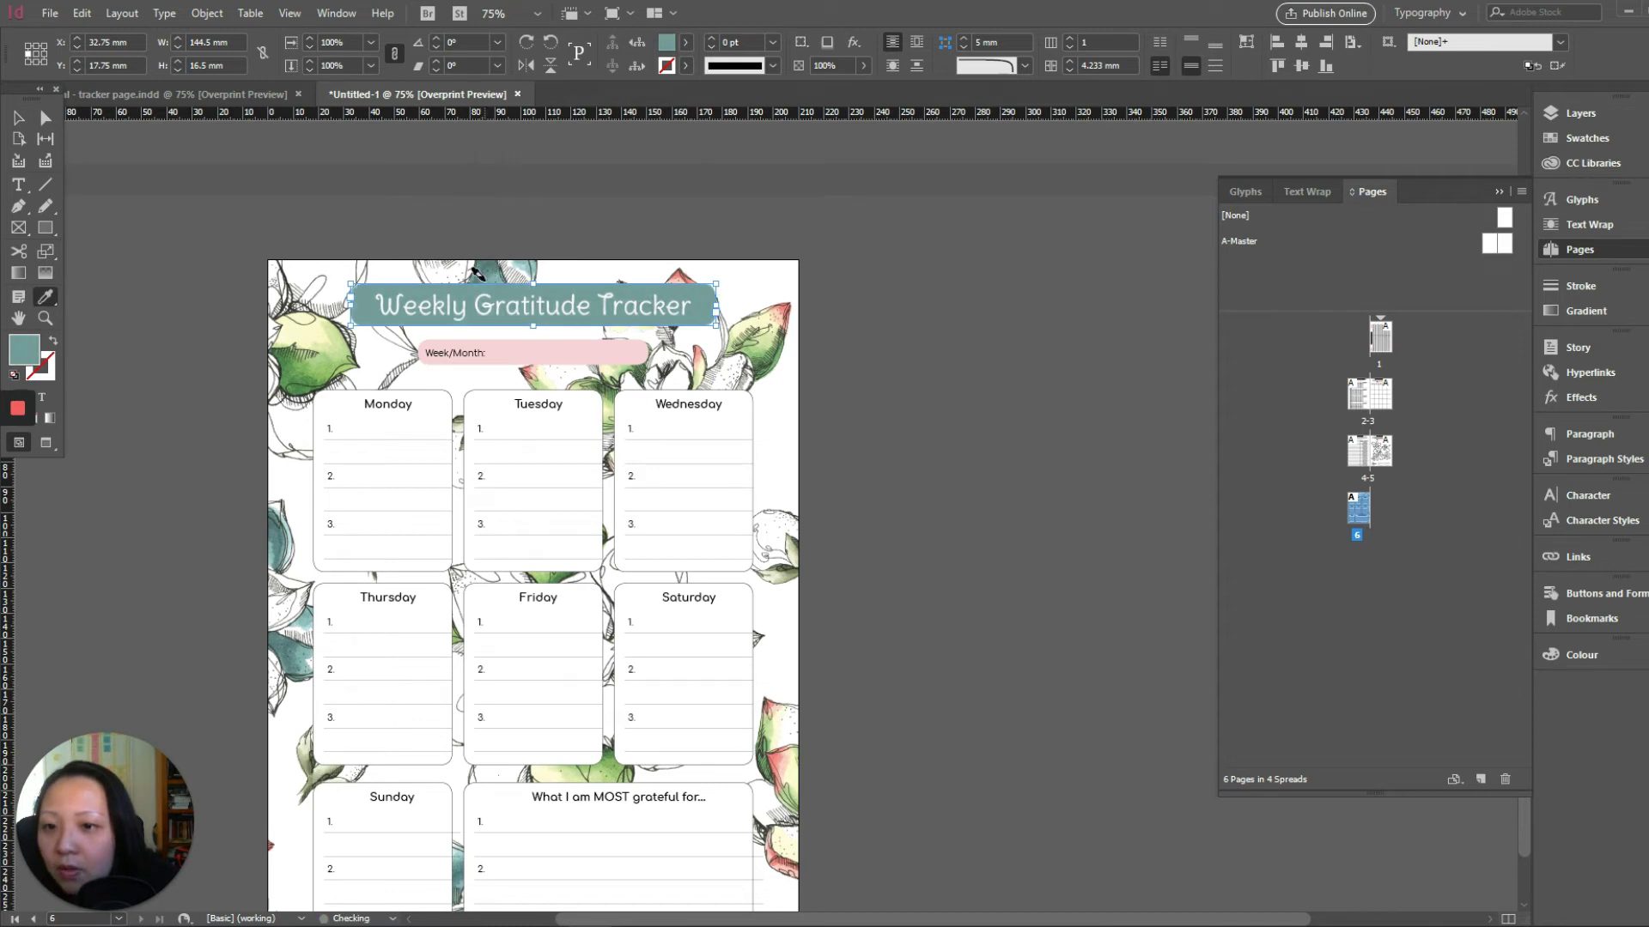
pyautogui.click(235, 95)
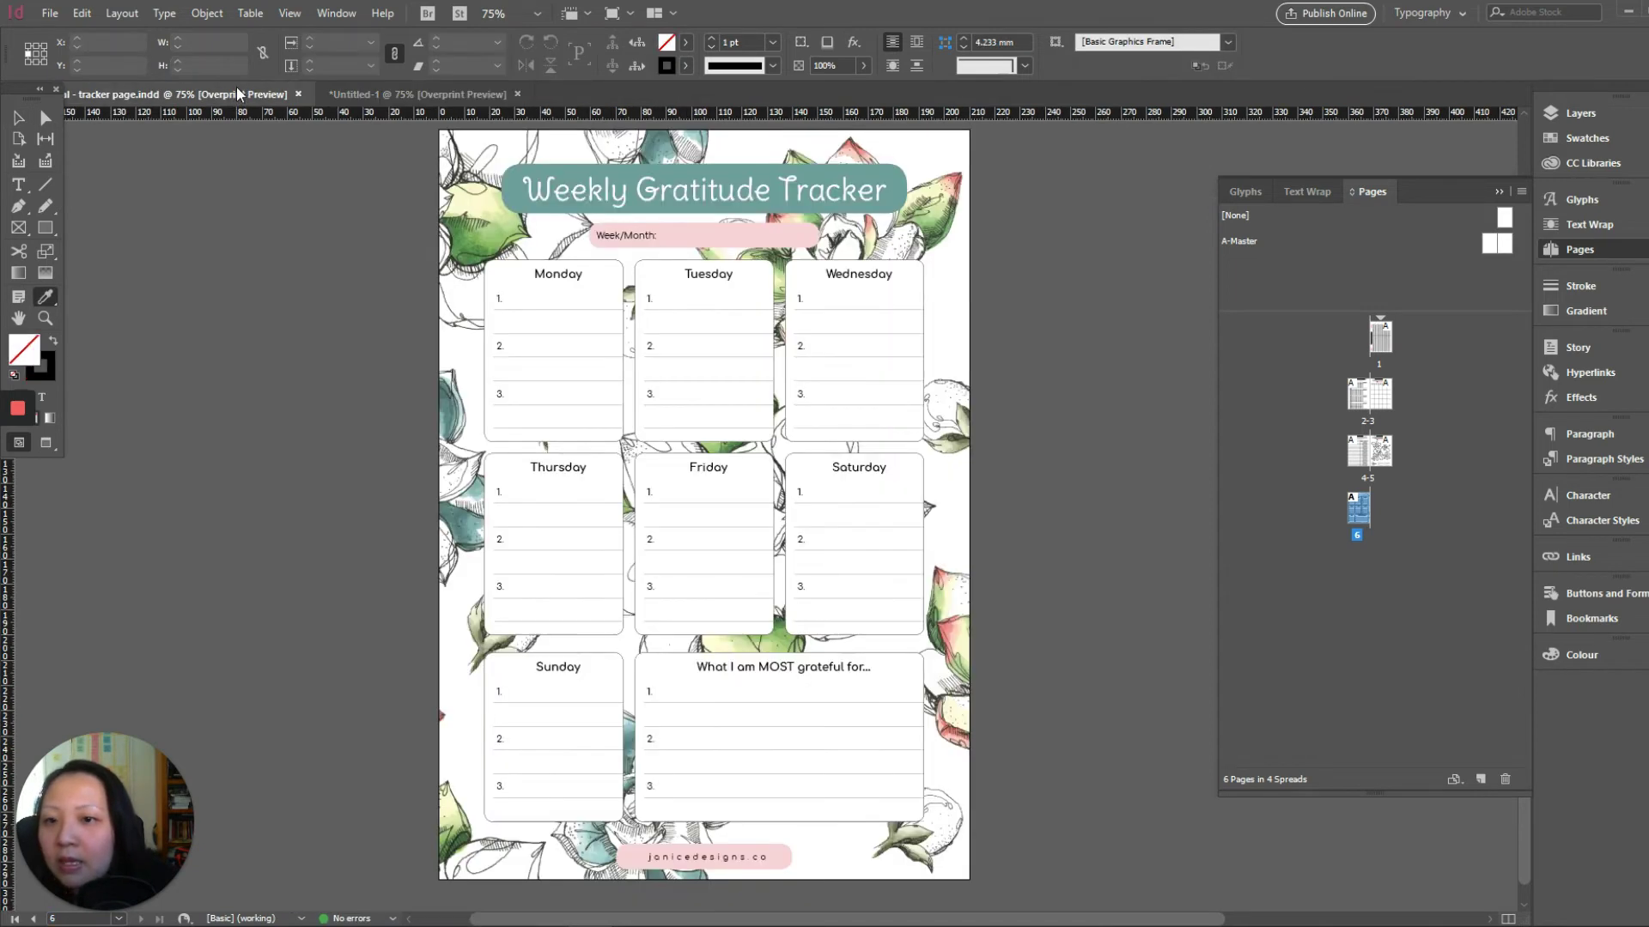
pyautogui.click(414, 94)
pyautogui.click(24, 118)
pyautogui.click(907, 447)
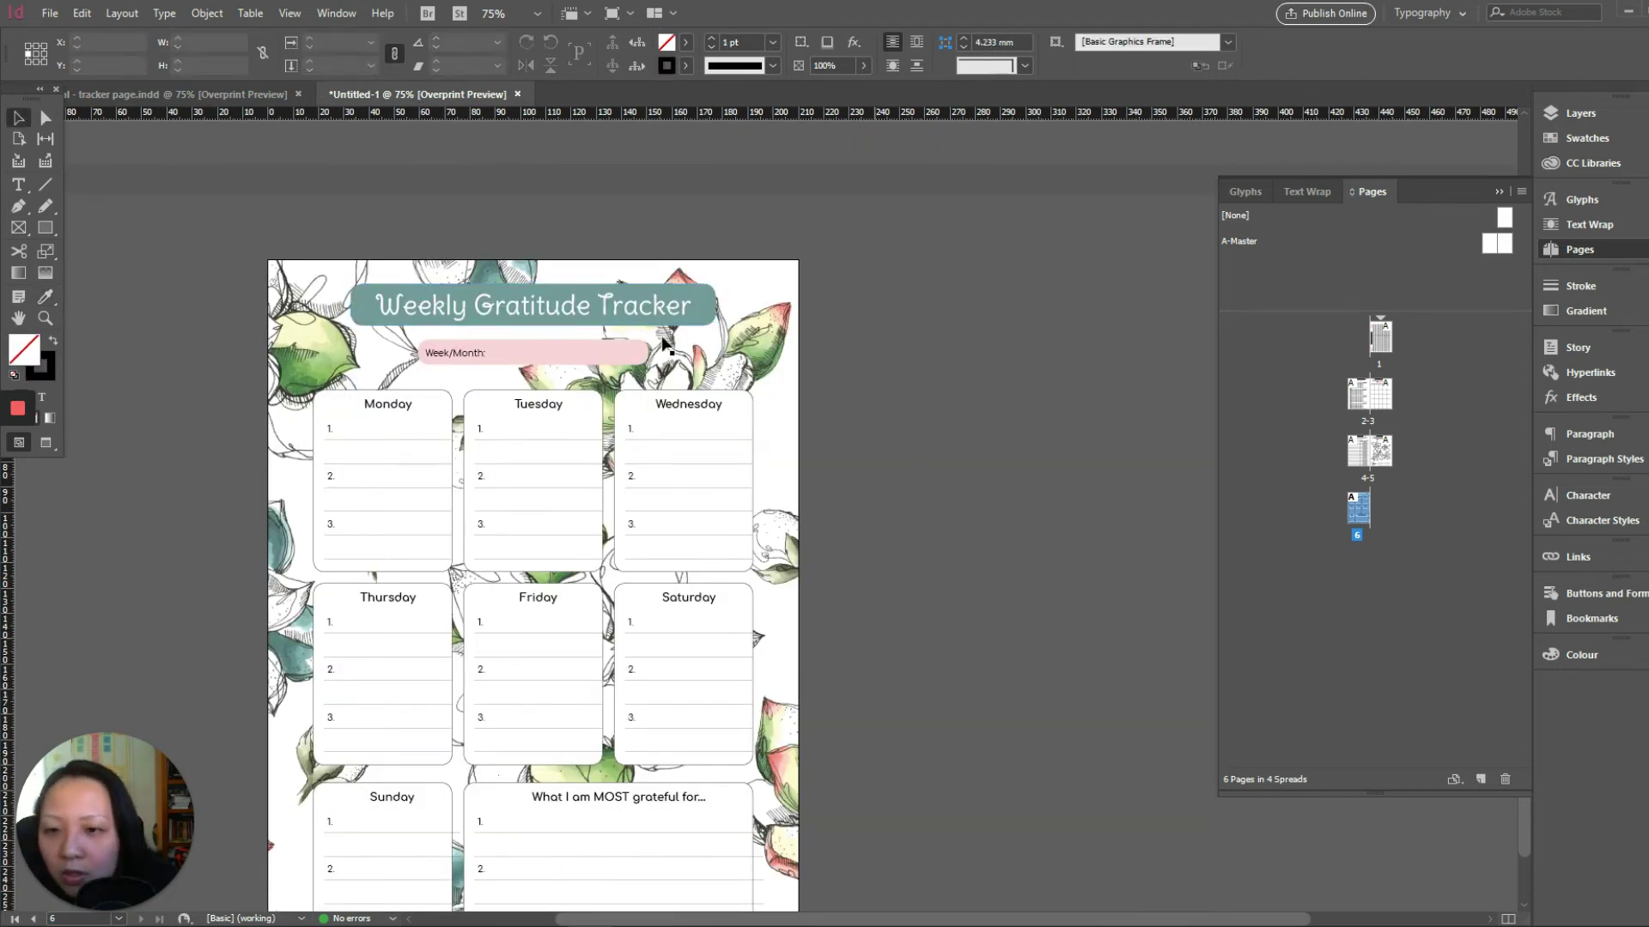
# Compare the header with the finished tracker page, and move the title, its teal bar and the Week/Month box down about 4 mm.
pyautogui.click(132, 96)
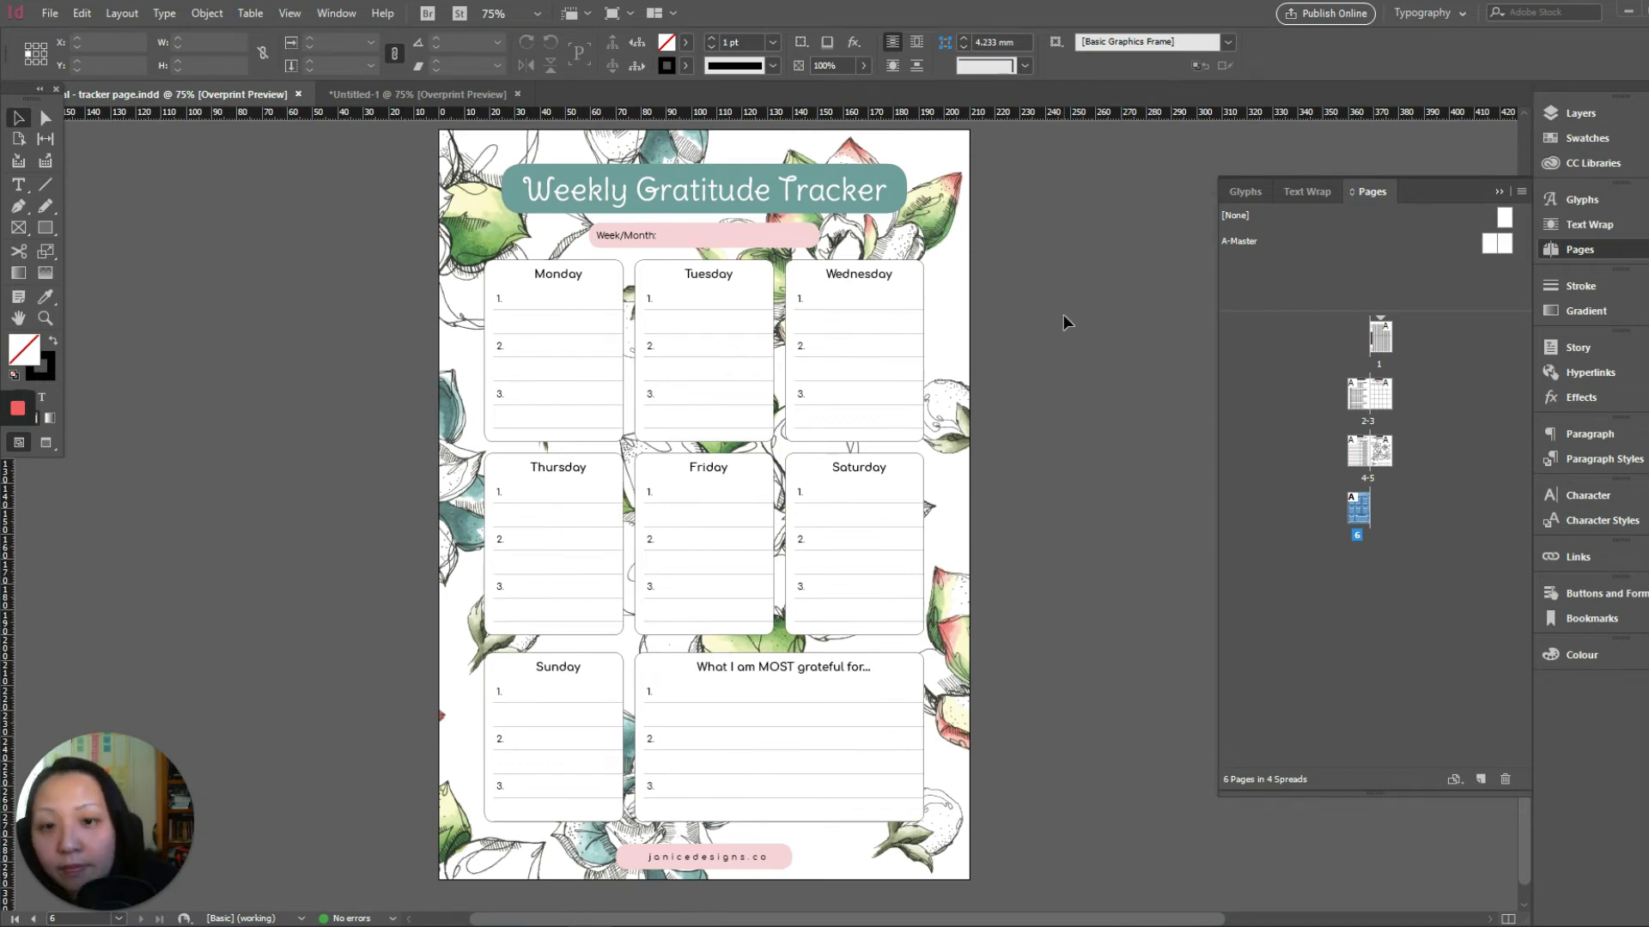
pyautogui.click(350, 91)
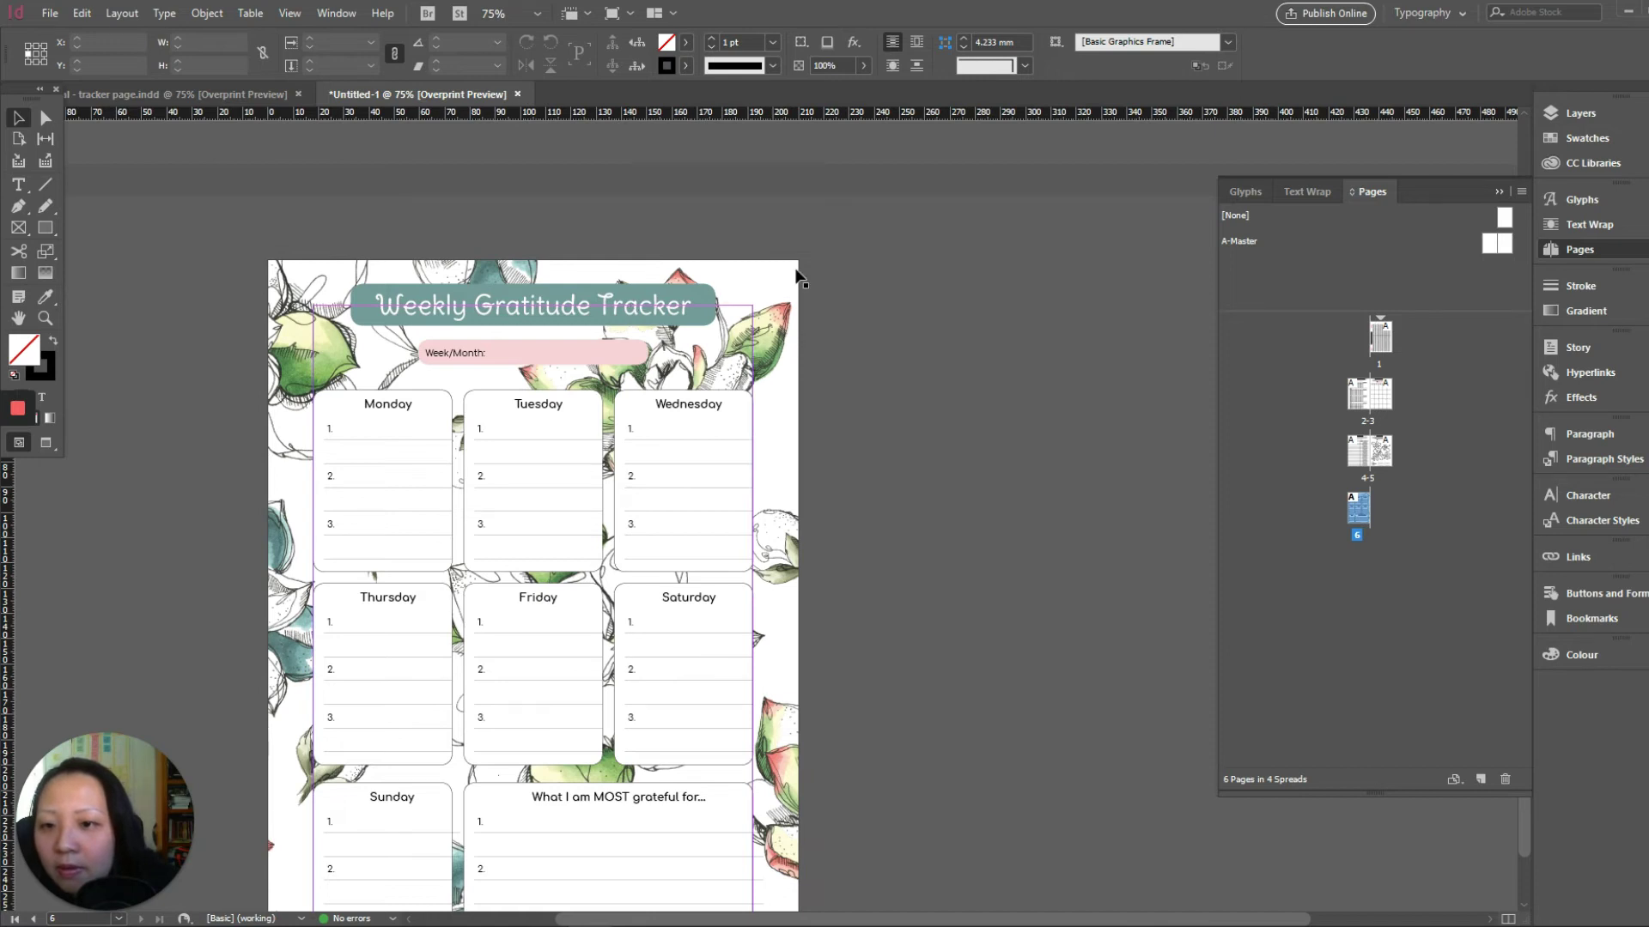
pyautogui.scroll(-2, 799, 271)
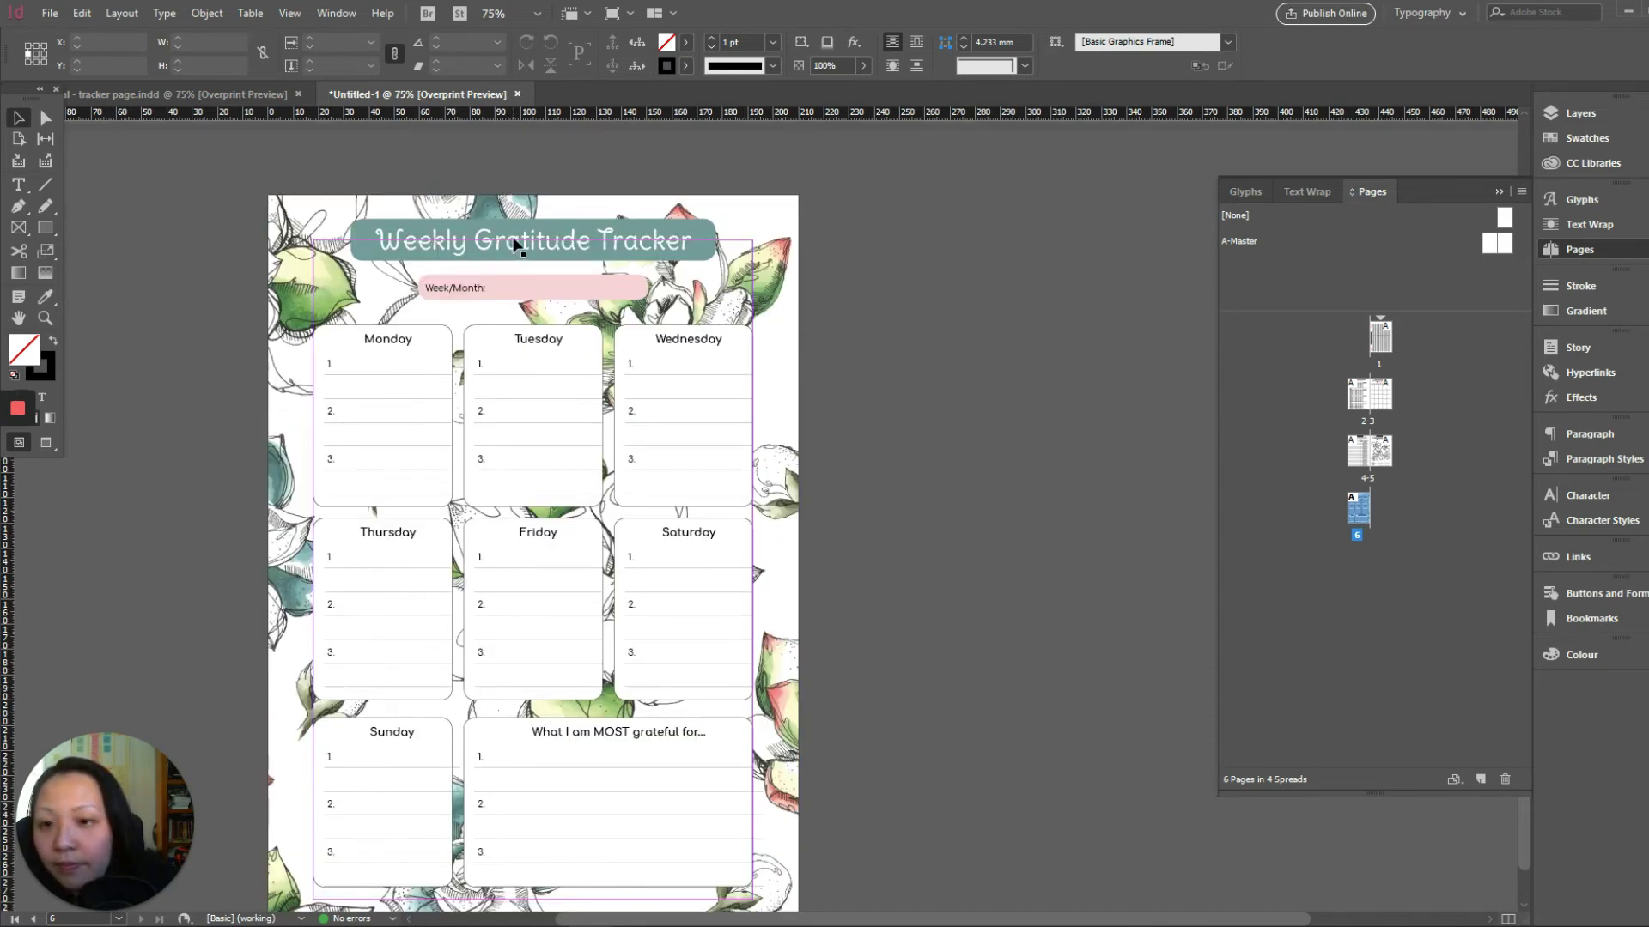
pyautogui.click(151, 93)
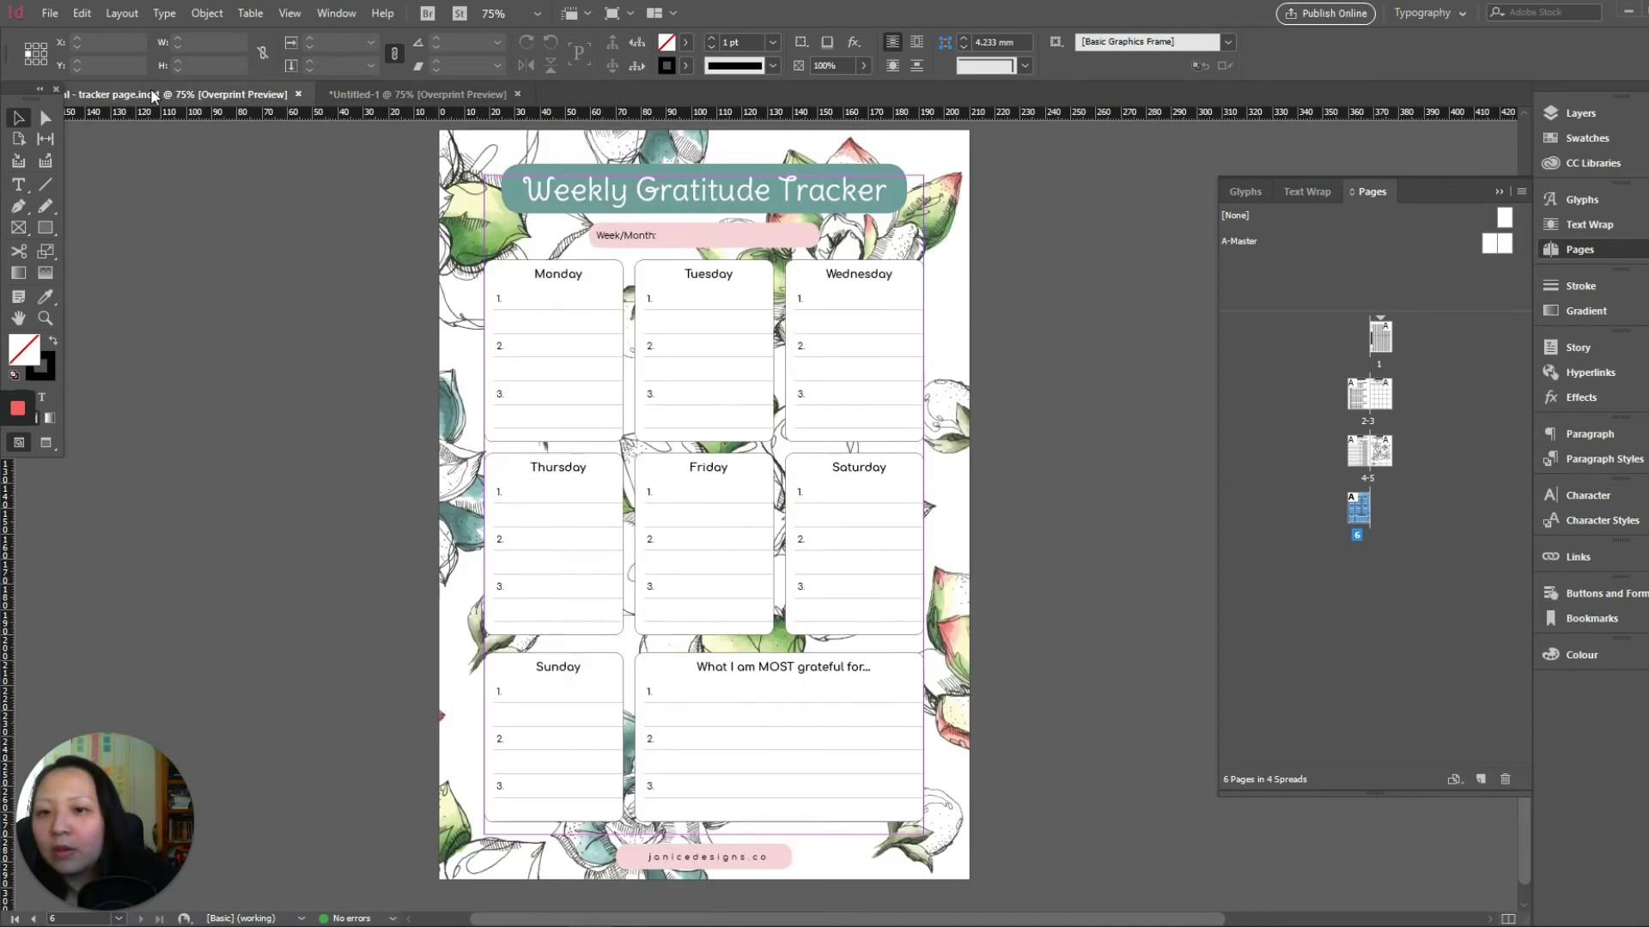
pyautogui.hotkey('ctrl', '`')
pyautogui.moveTo(720, 249); pyautogui.dragTo(760, 236)
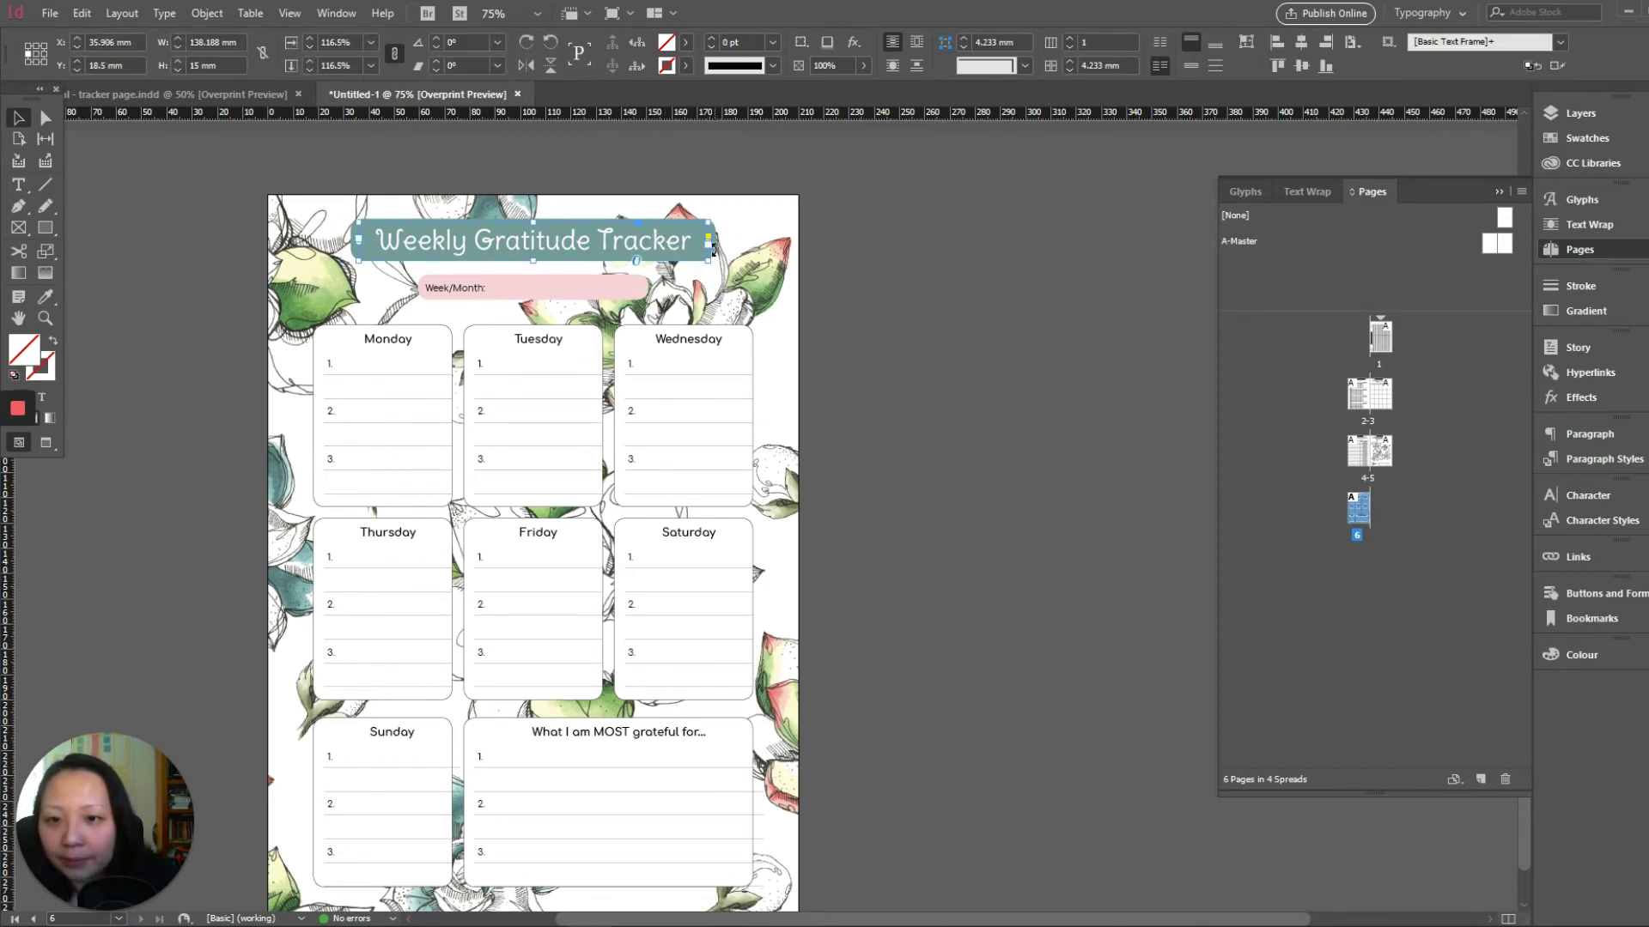
pyautogui.click(633, 243)
pyautogui.moveTo(633, 243); pyautogui.dragTo(574, 293)
pyautogui.click(577, 289)
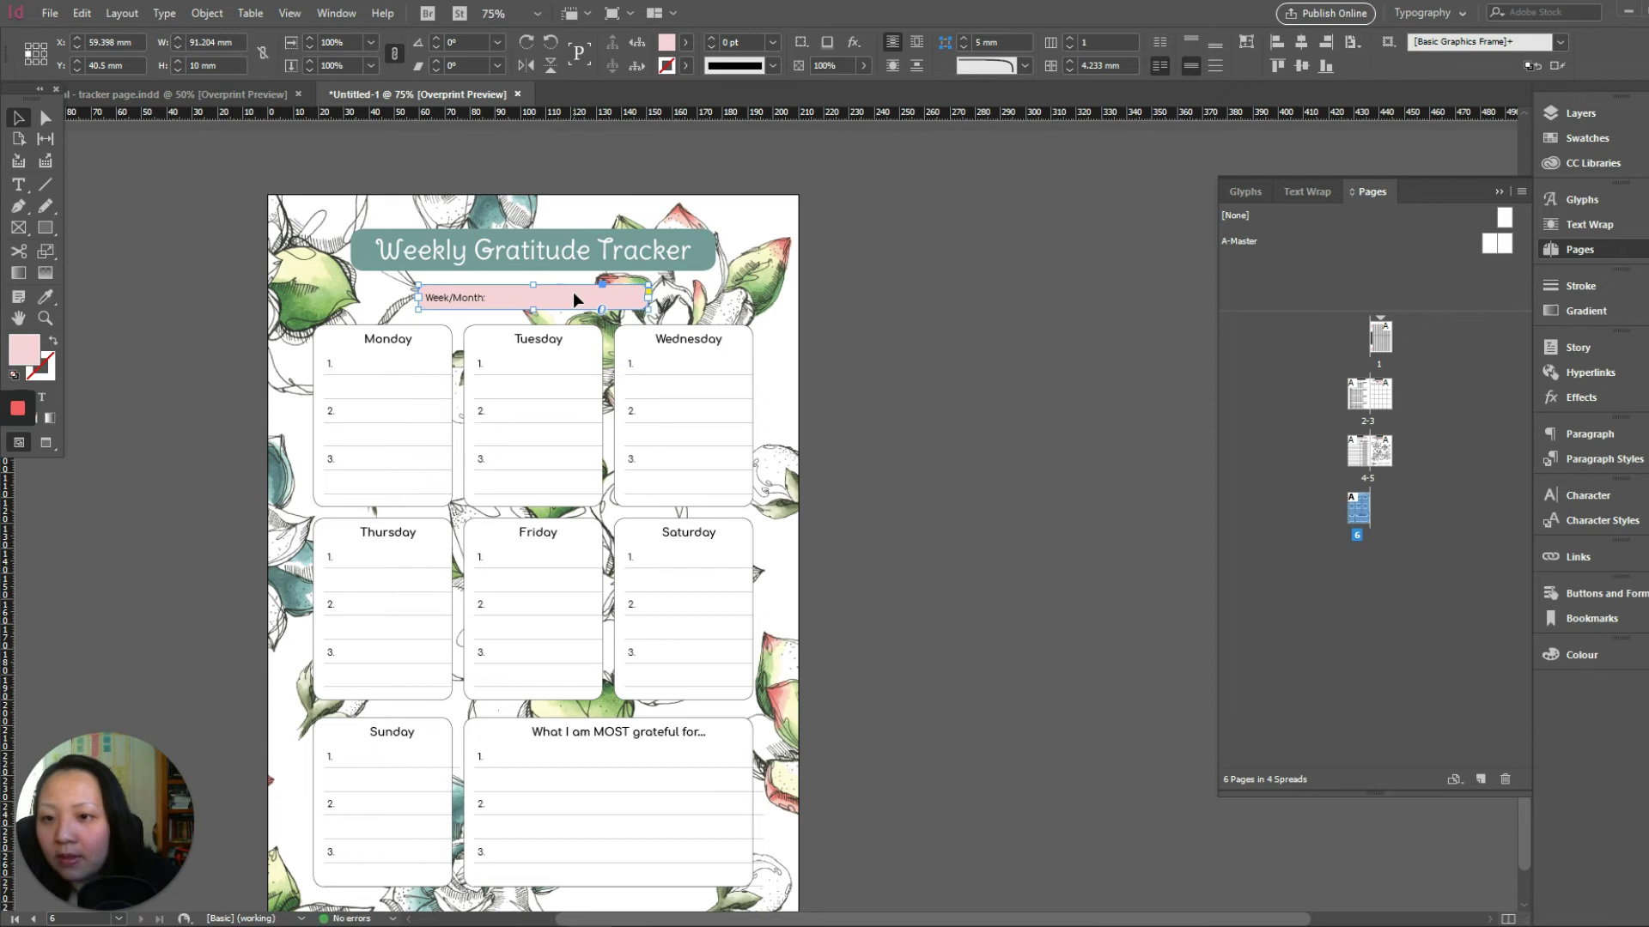
pyautogui.click(876, 299)
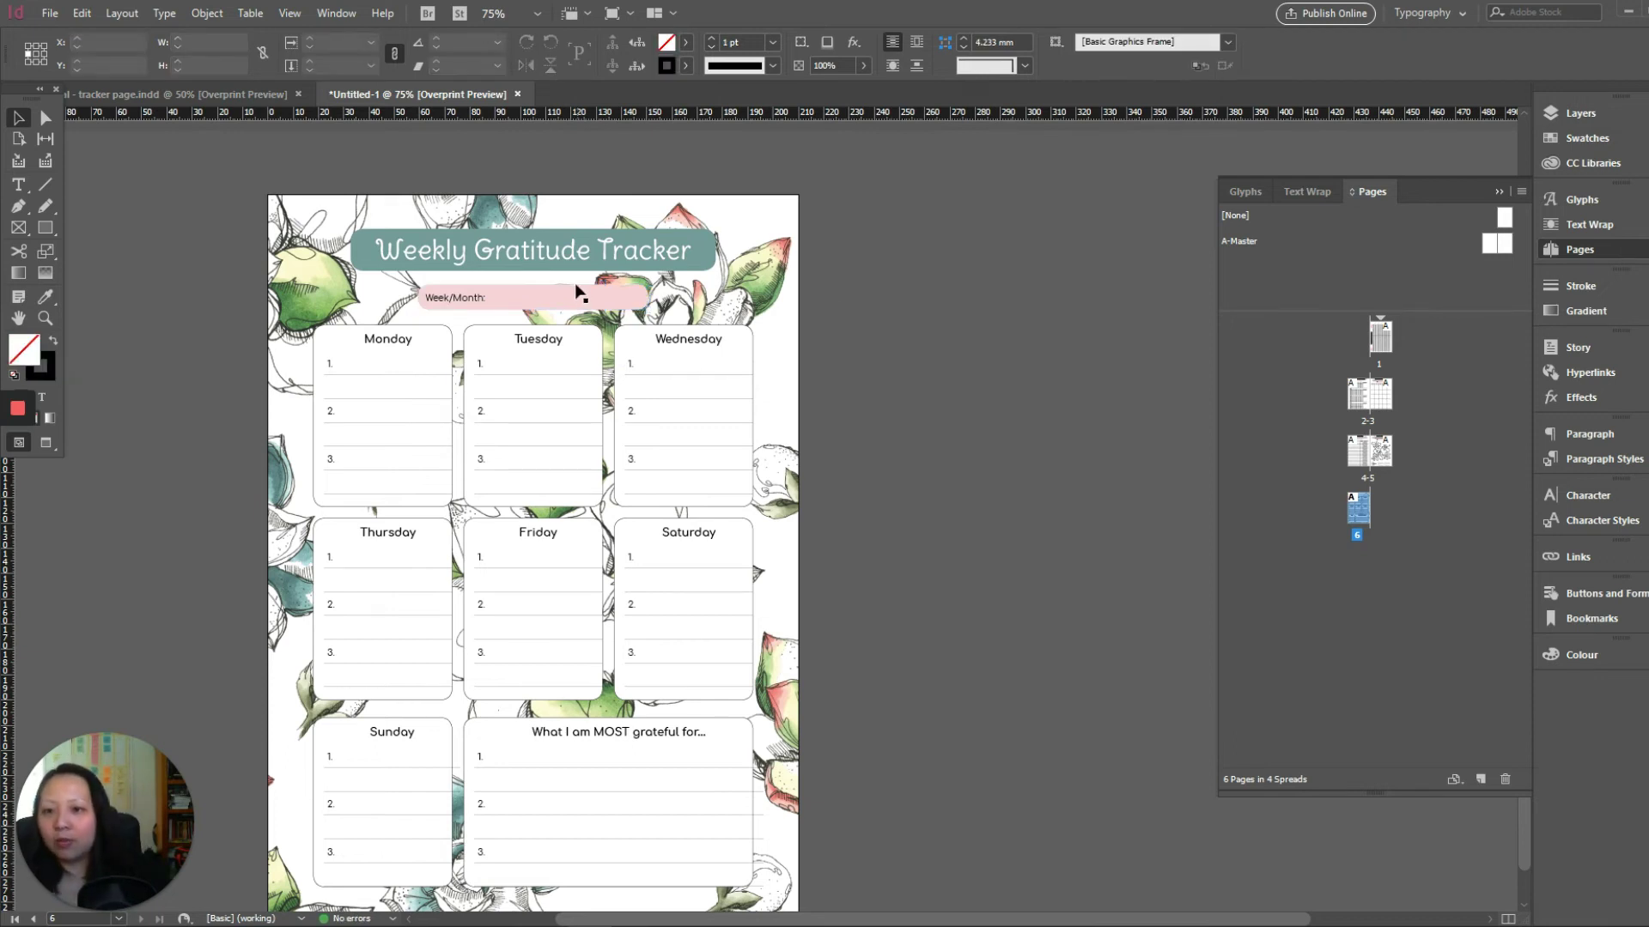
# Extend the teal title bar's lower edge to make it 19 mm high, and set the title's font size to 28 pt.
pyautogui.click(693, 228)
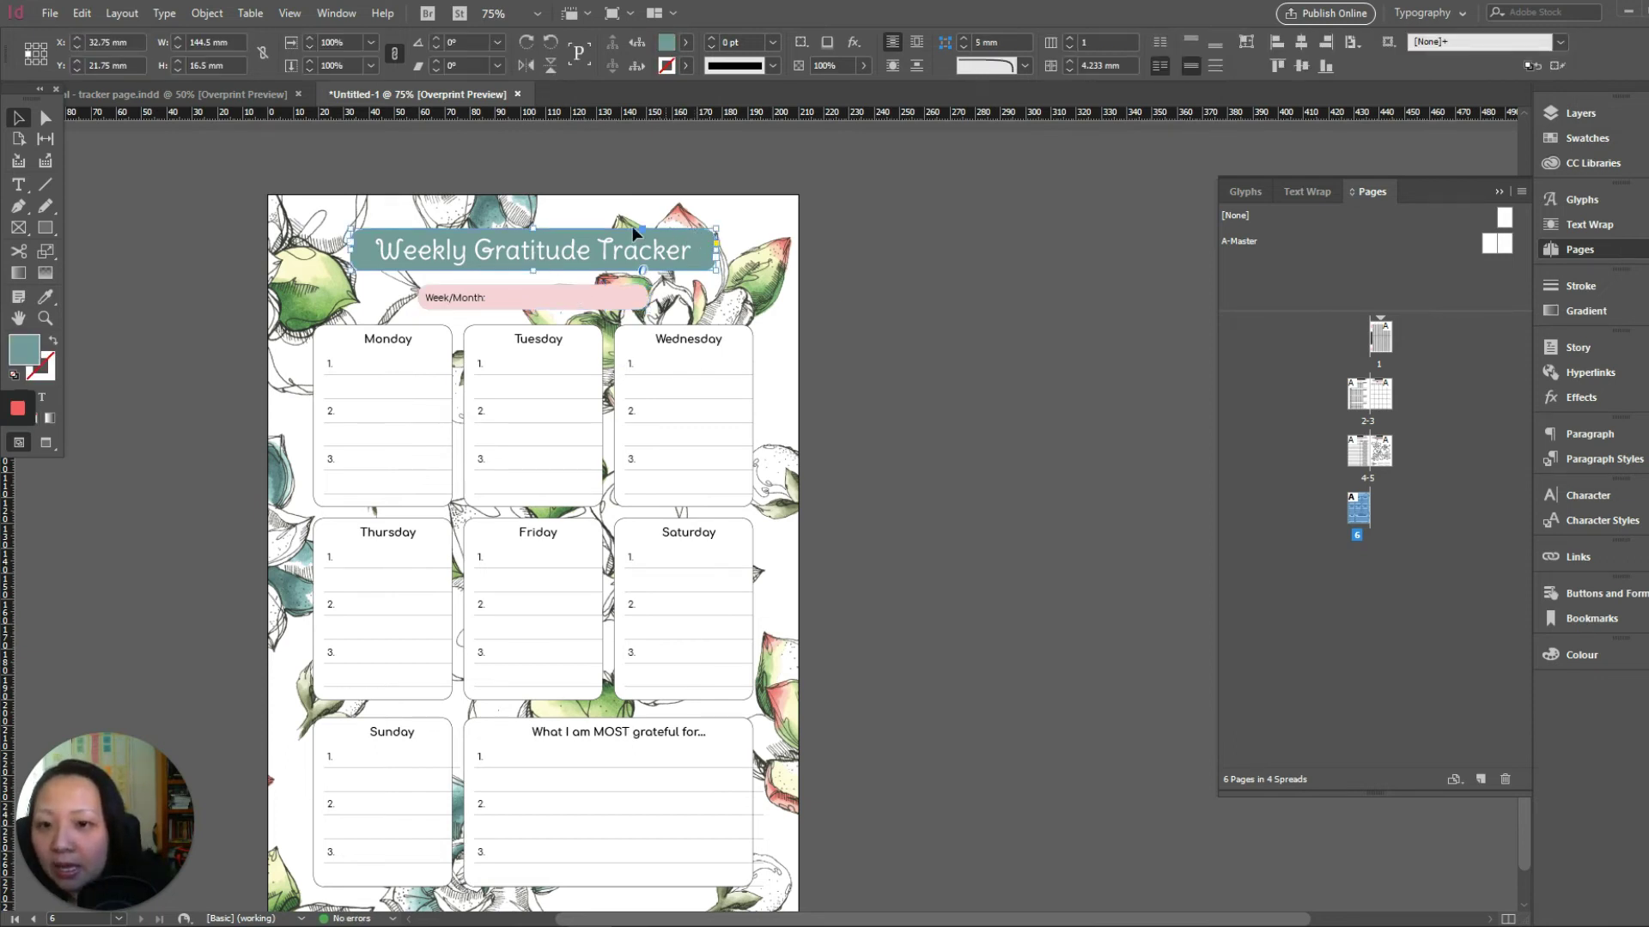
pyautogui.moveTo(533, 276); pyautogui.dragTo(533, 277)
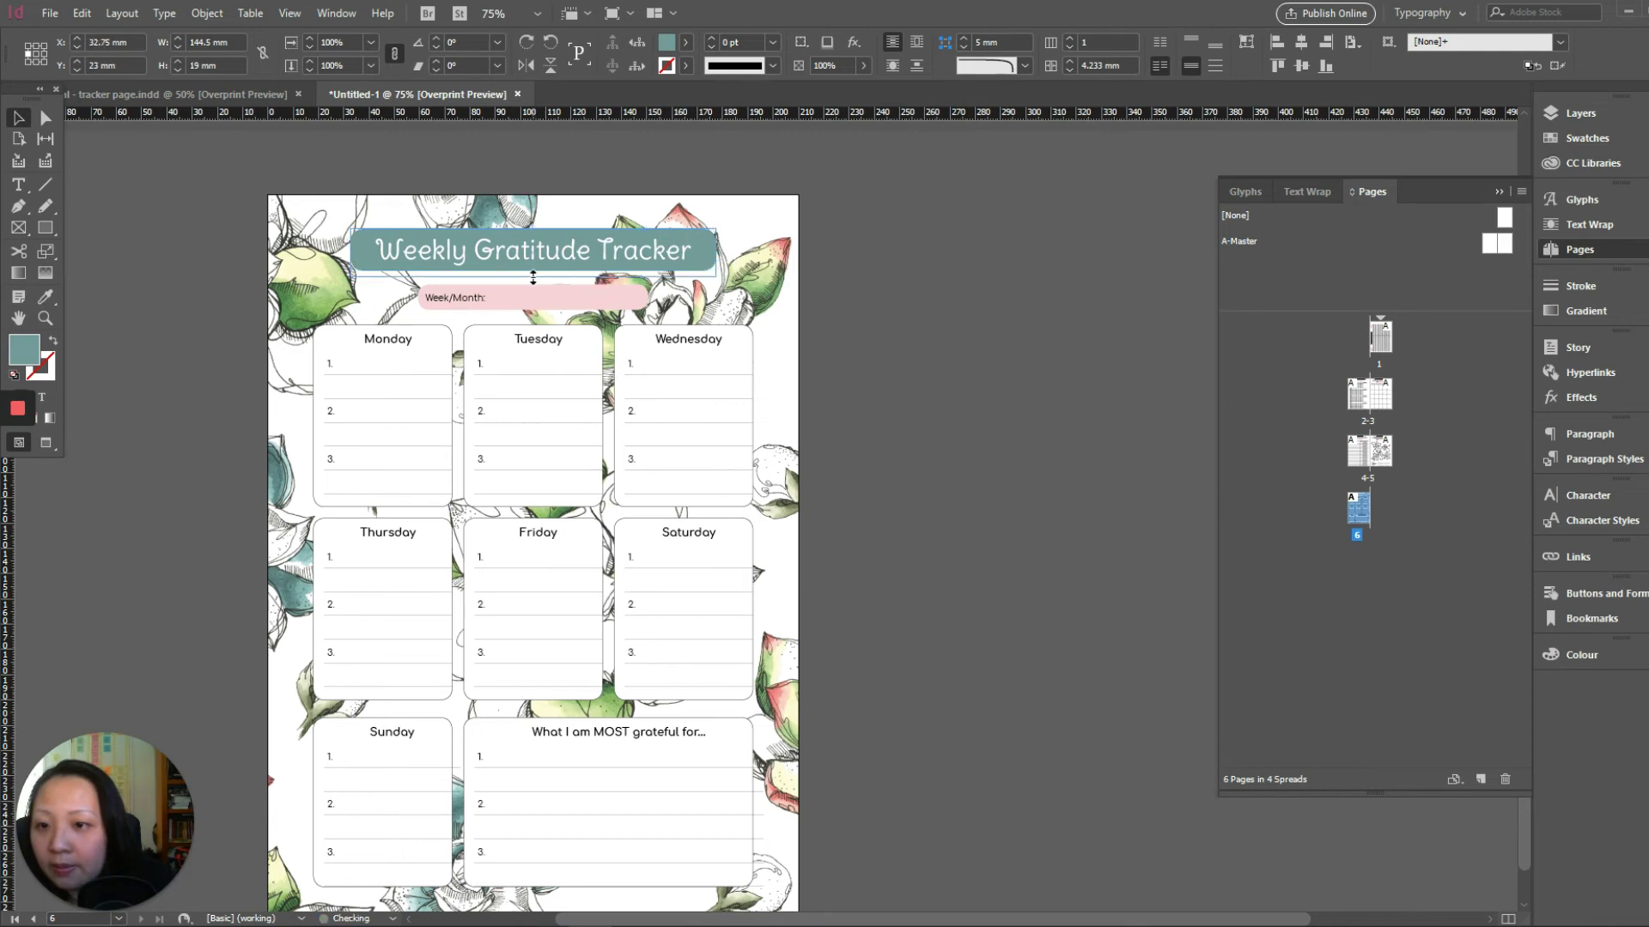
pyautogui.doubleClick(662, 256)
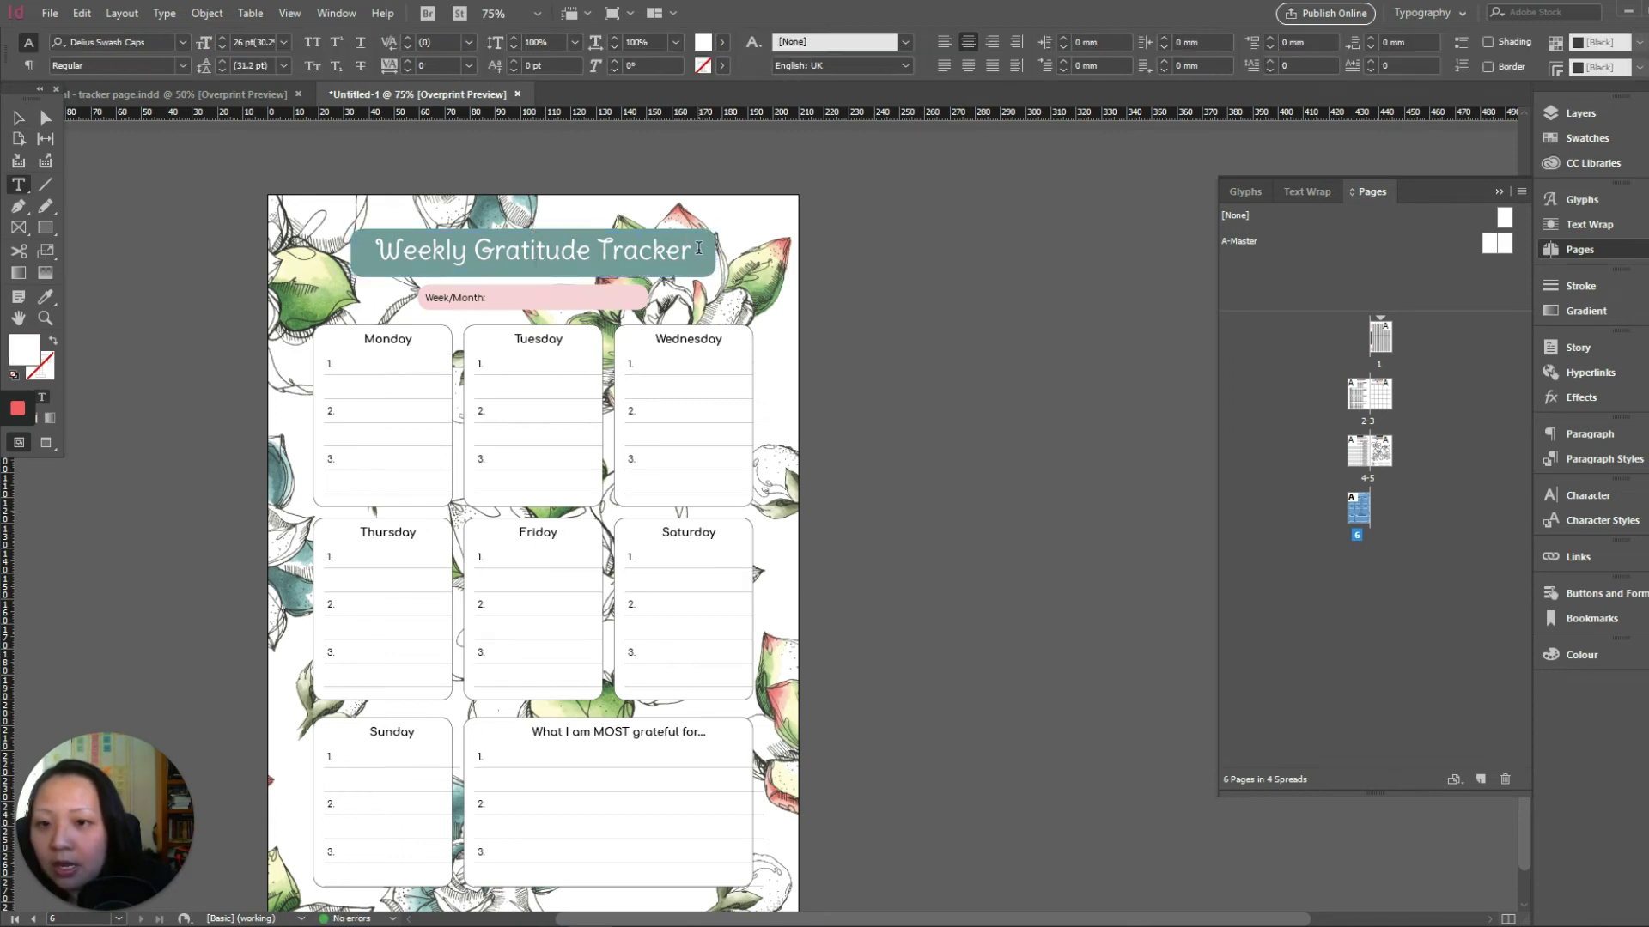
pyautogui.hotkey('ctrl', 'a')
pyautogui.click(244, 42)
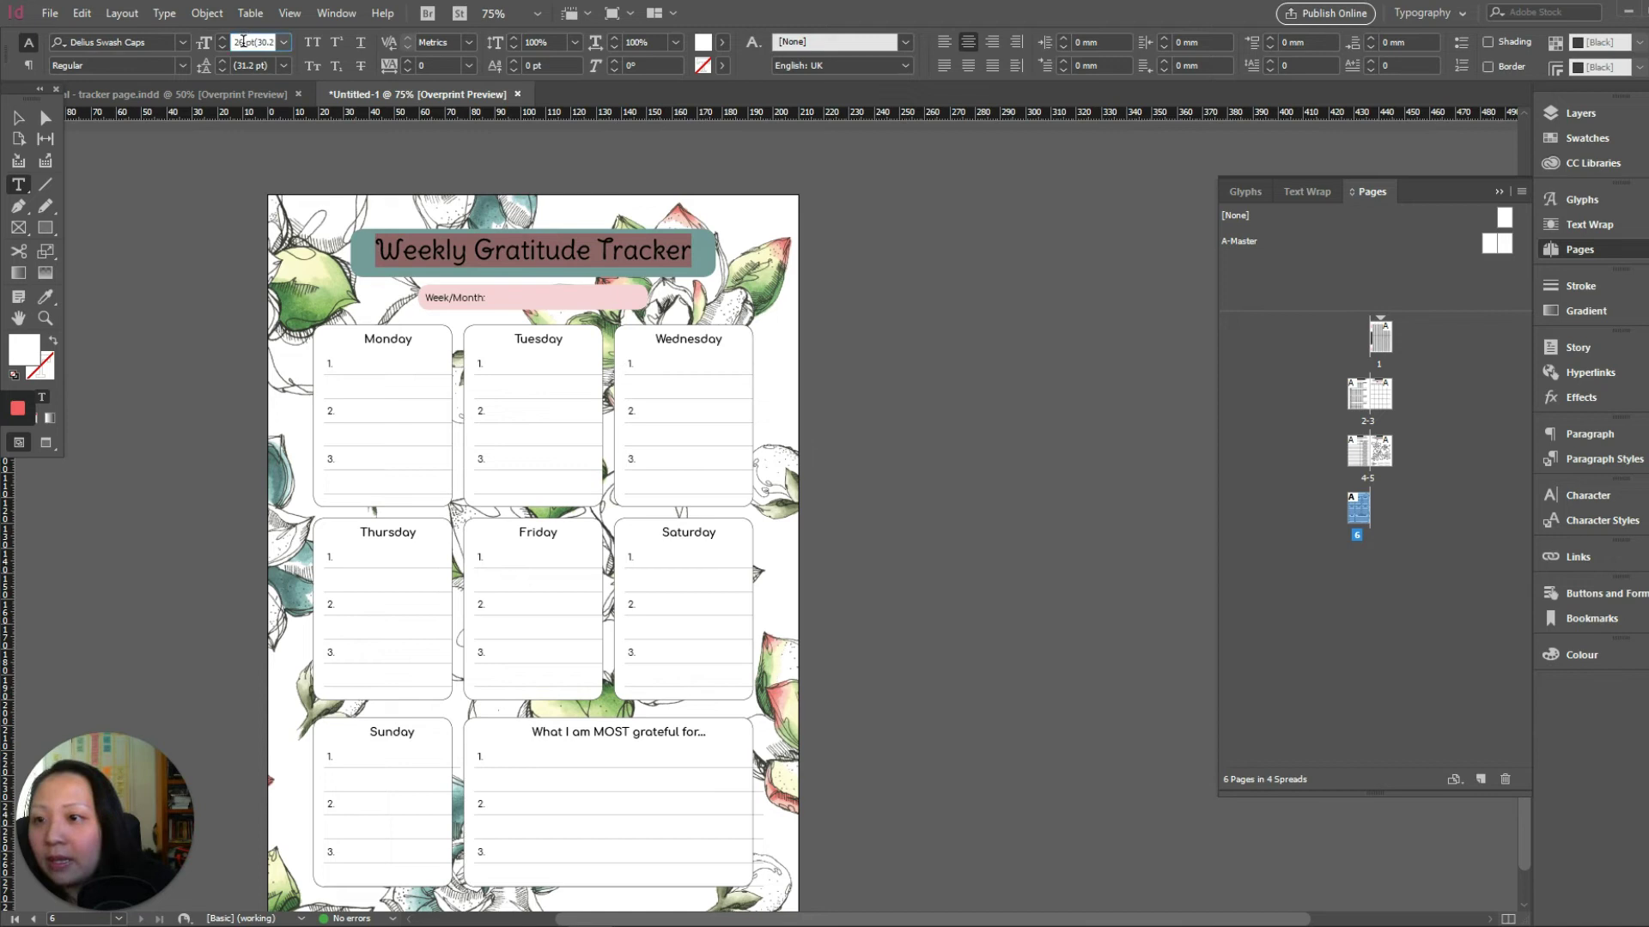
pyautogui.write('28')
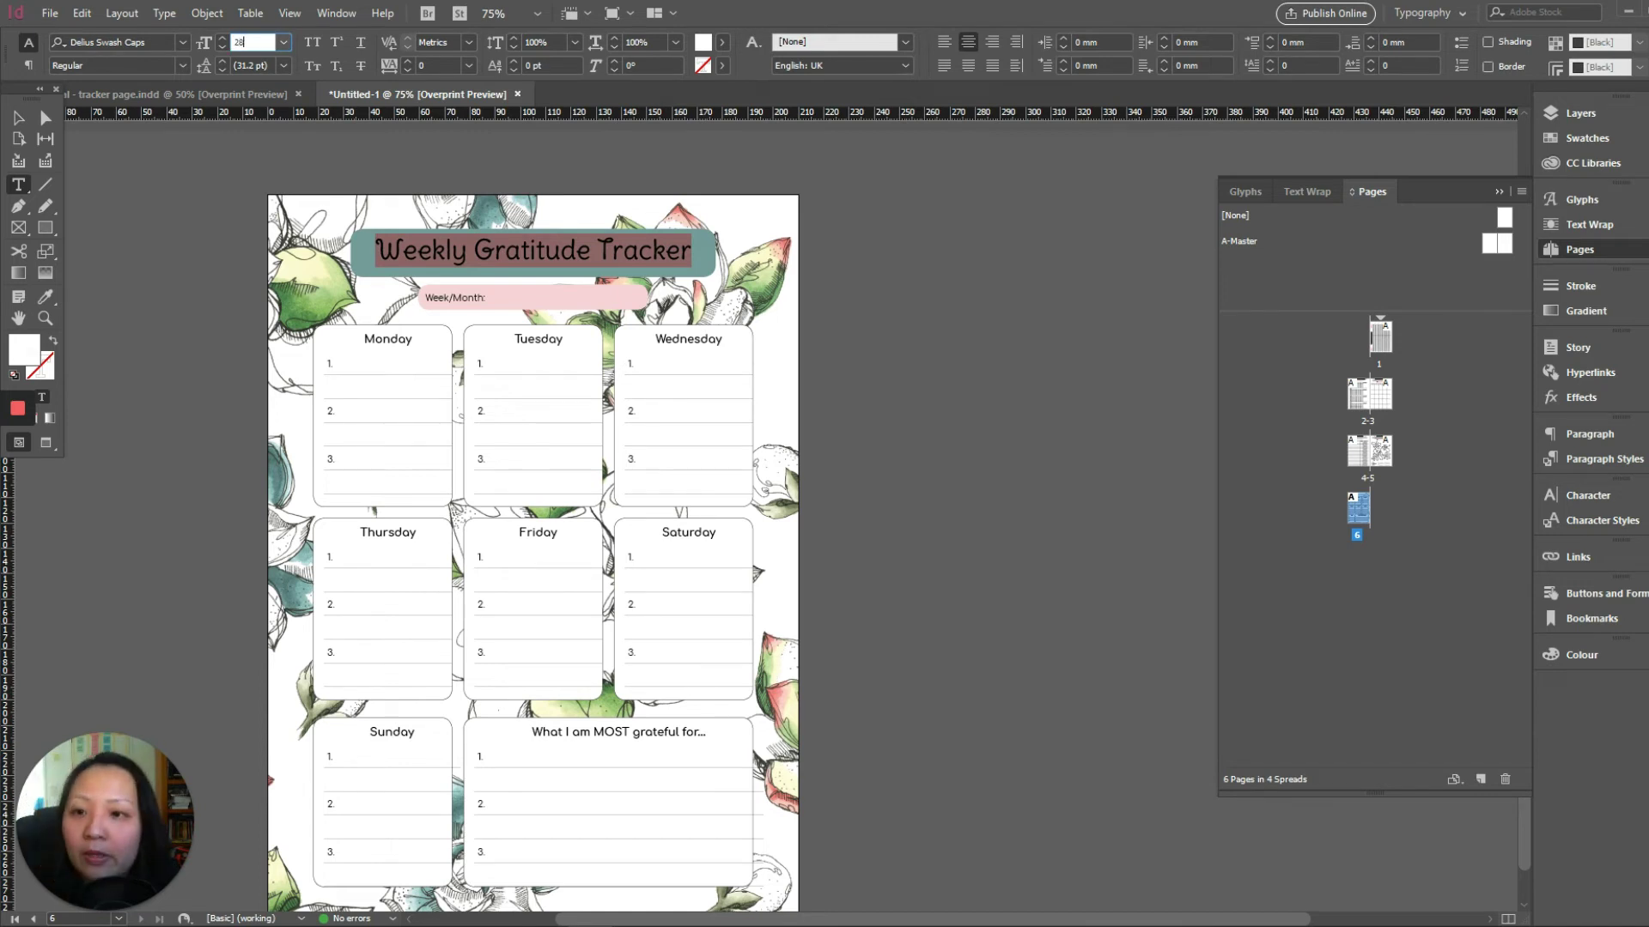
pyautogui.press('Return')
pyautogui.click(19, 118)
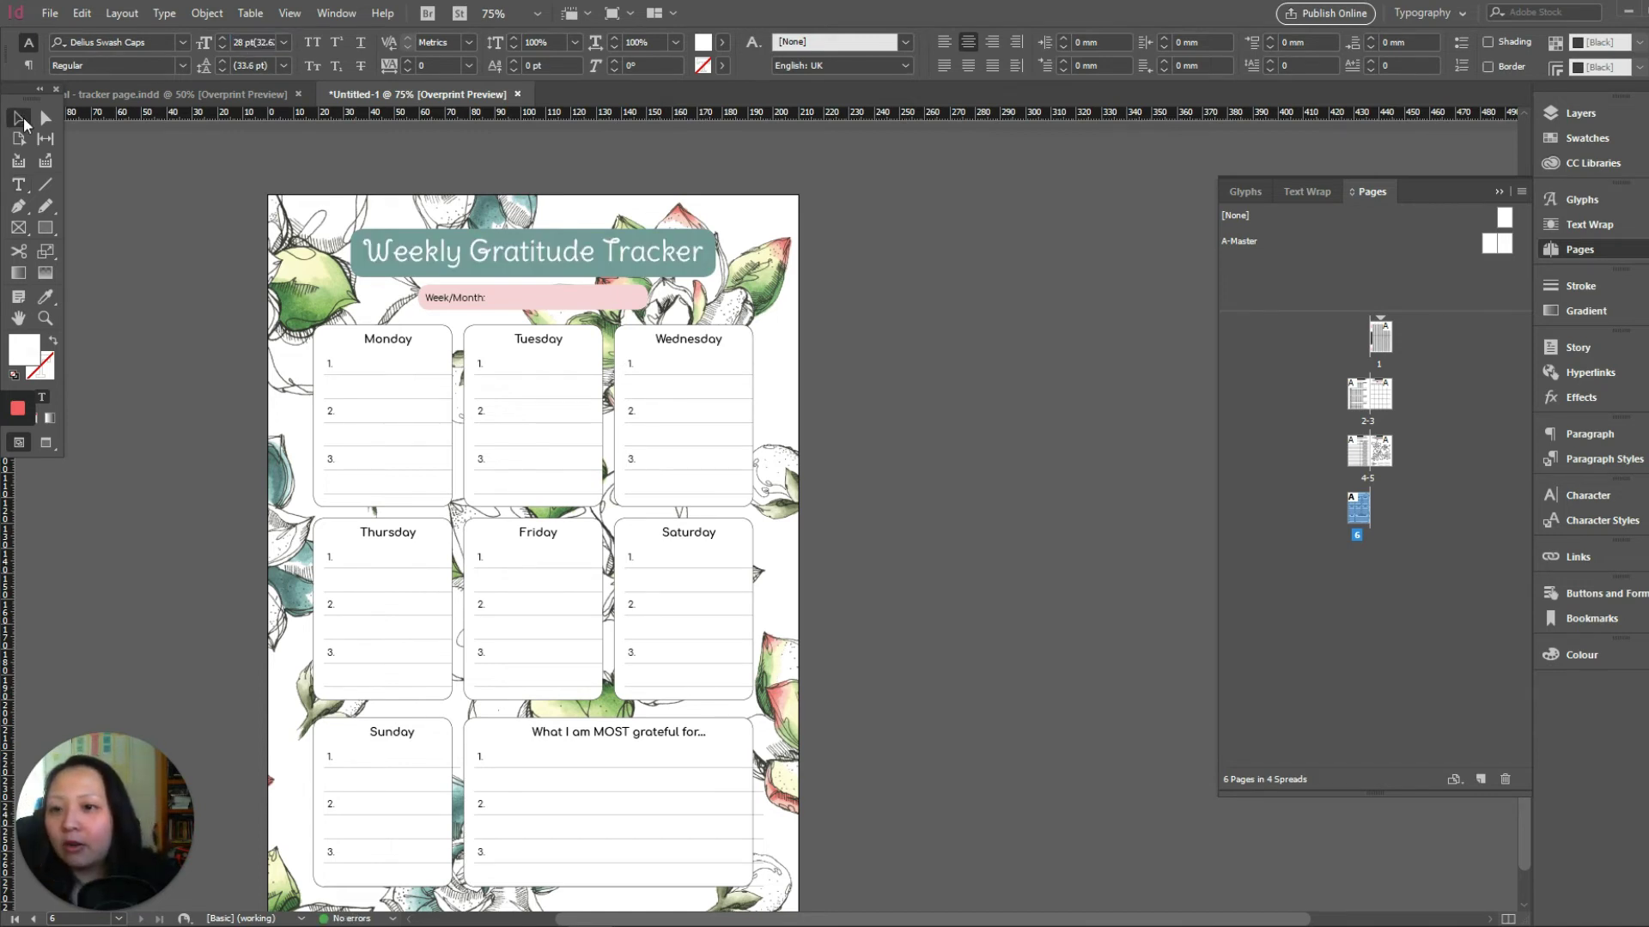
pyautogui.click(971, 396)
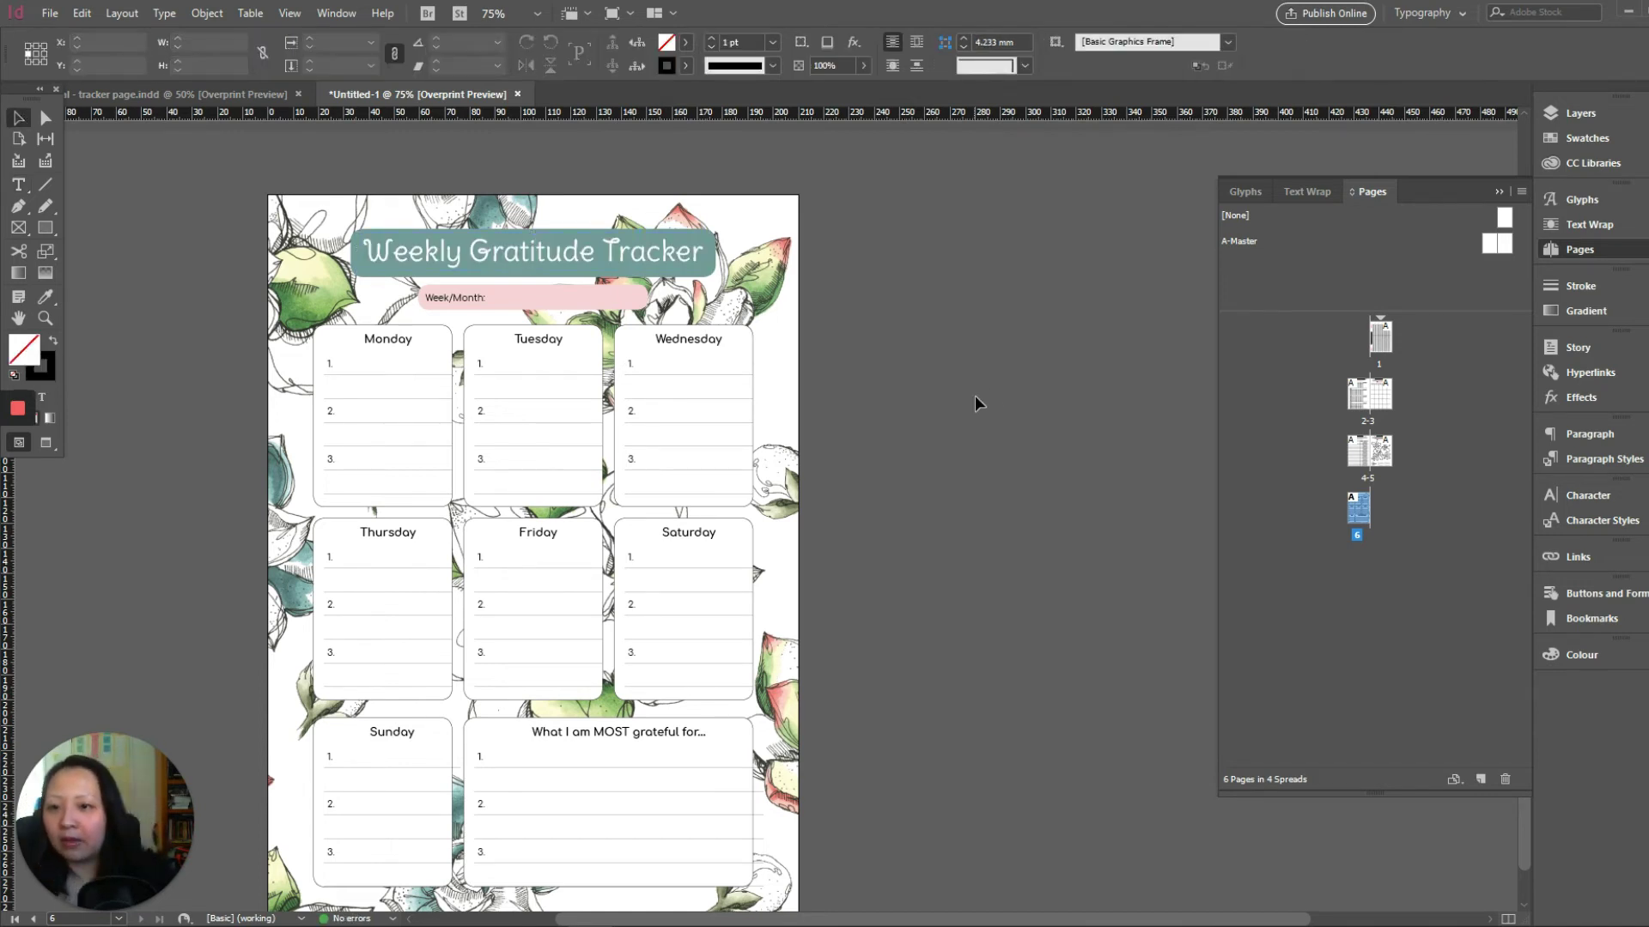
# Nudge the title's text frame down to Y 23 mm so it is vertically centred in the teal bar.
pyautogui.click(633, 258)
pyautogui.moveTo(638, 243); pyautogui.dragTo(638, 245)
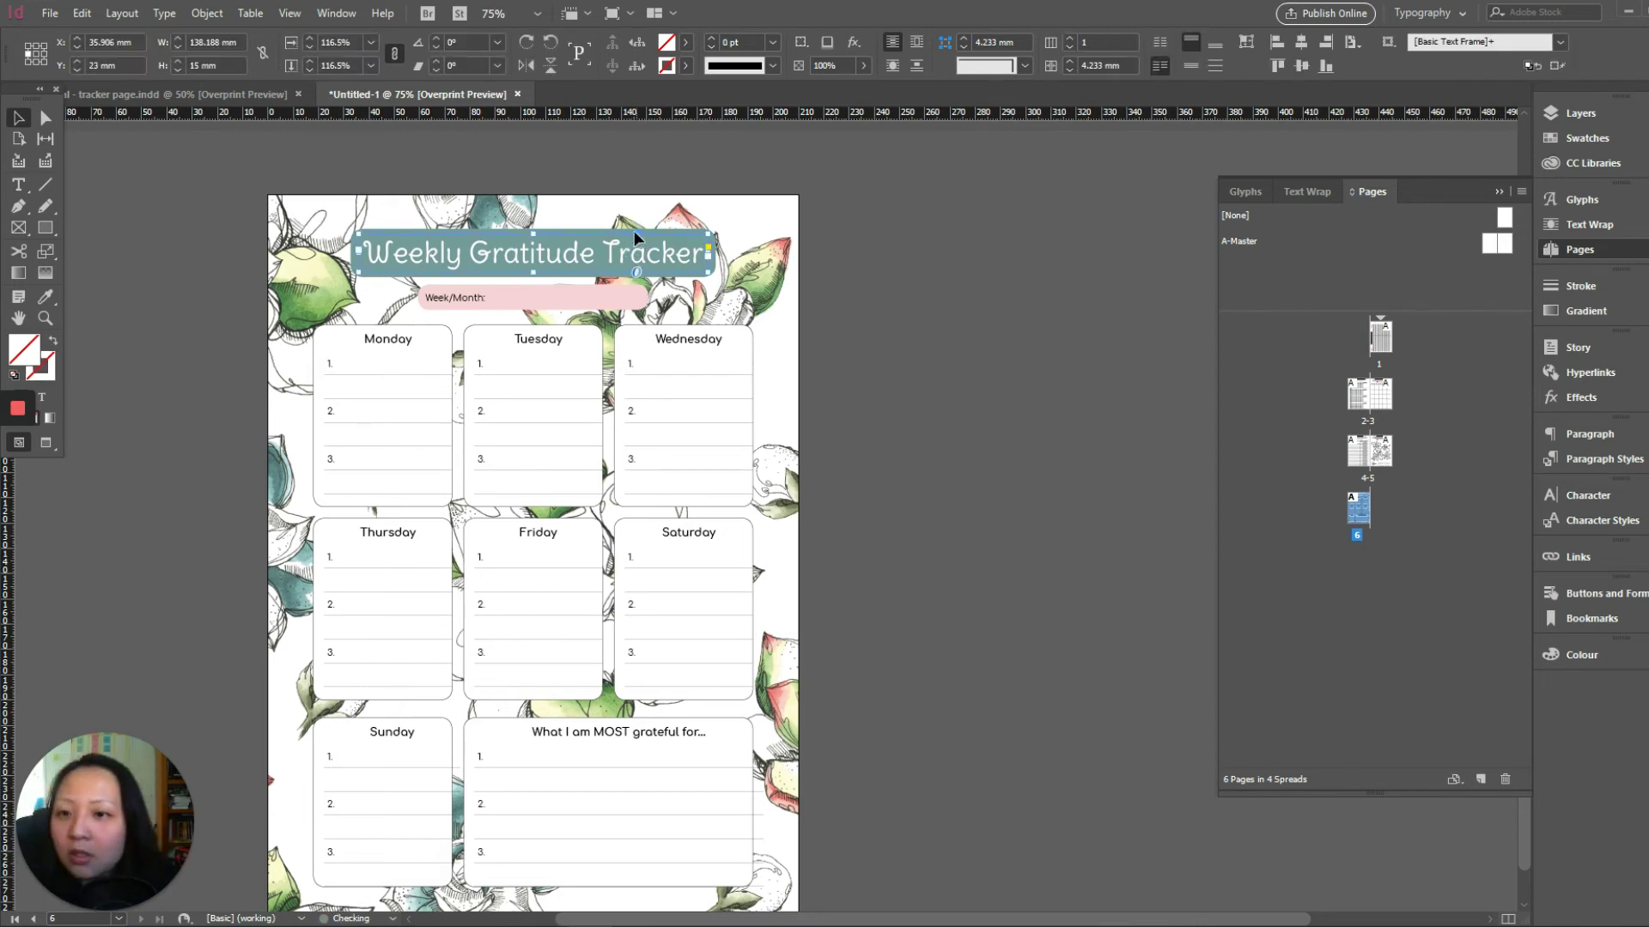
pyautogui.click(954, 316)
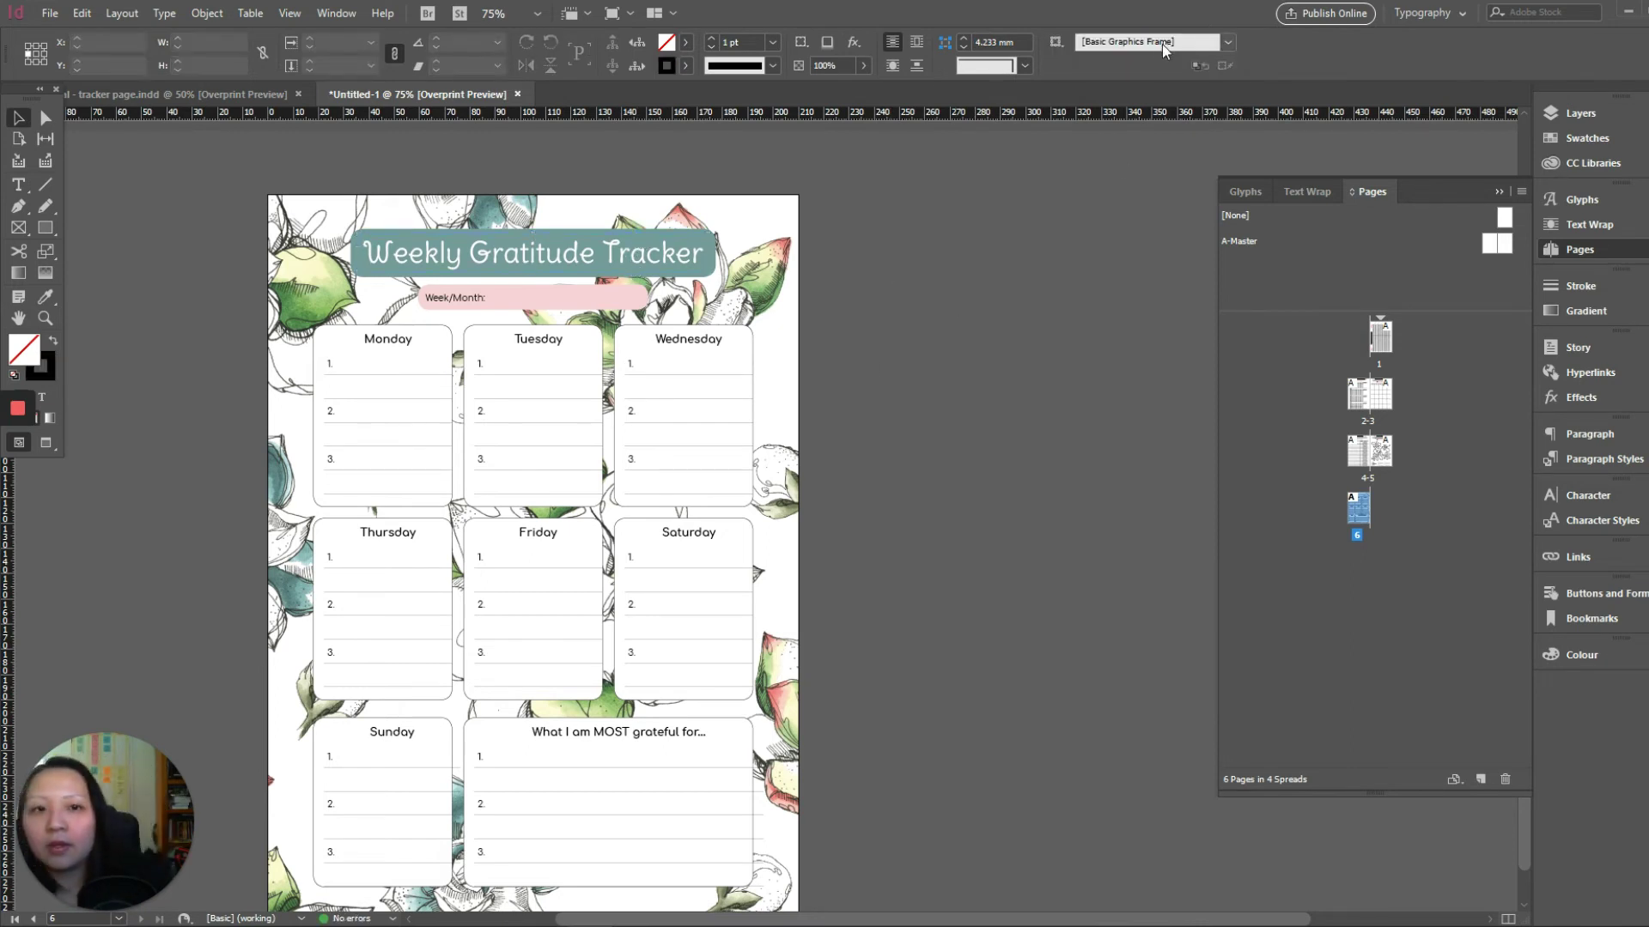
# Draw a rectangle about 73 mm wide and 13 mm high over the website footer text.
pyautogui.scroll(-3, 546, 803)
pyautogui.click(546, 803)
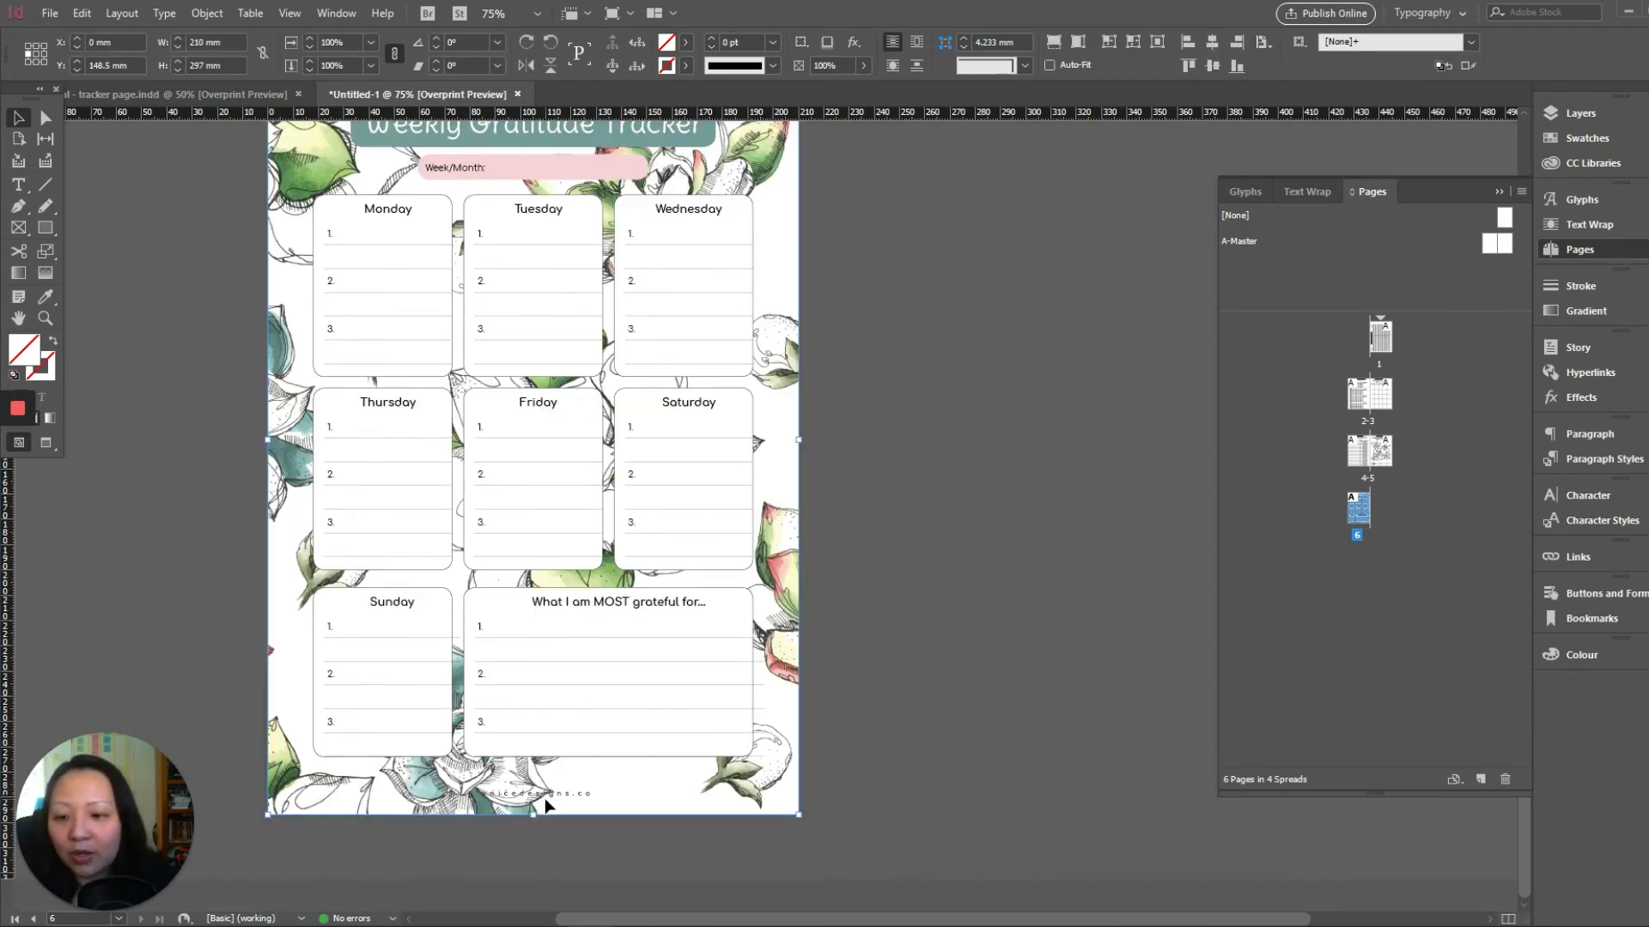
pyautogui.click(946, 667)
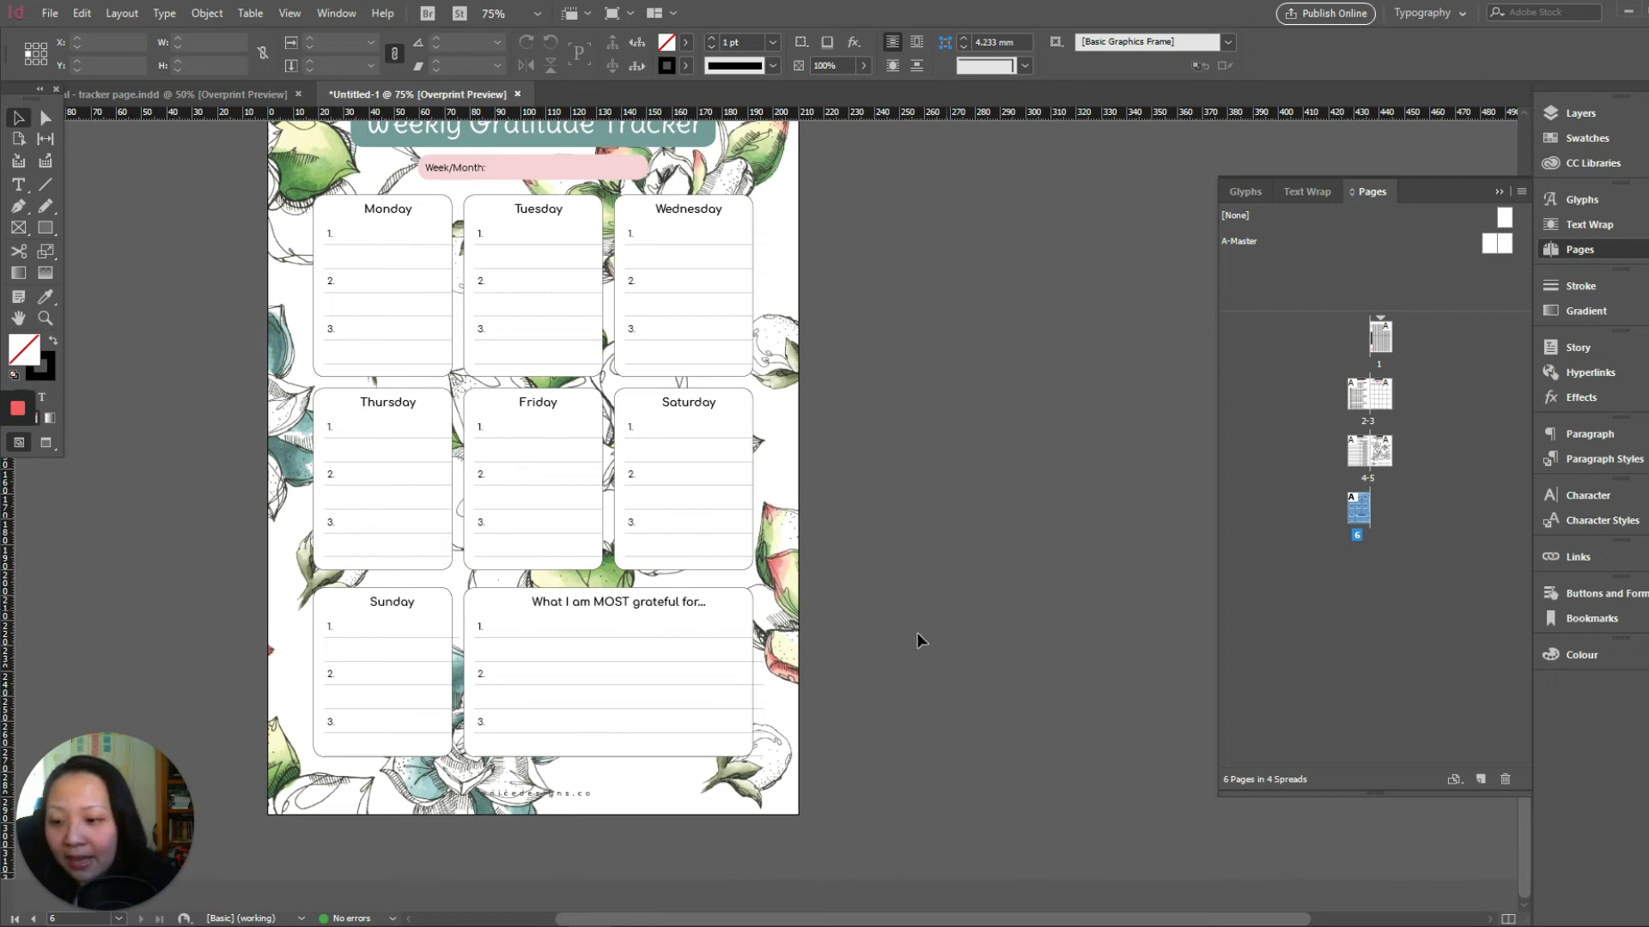
pyautogui.click(439, 794)
pyautogui.click(584, 813)
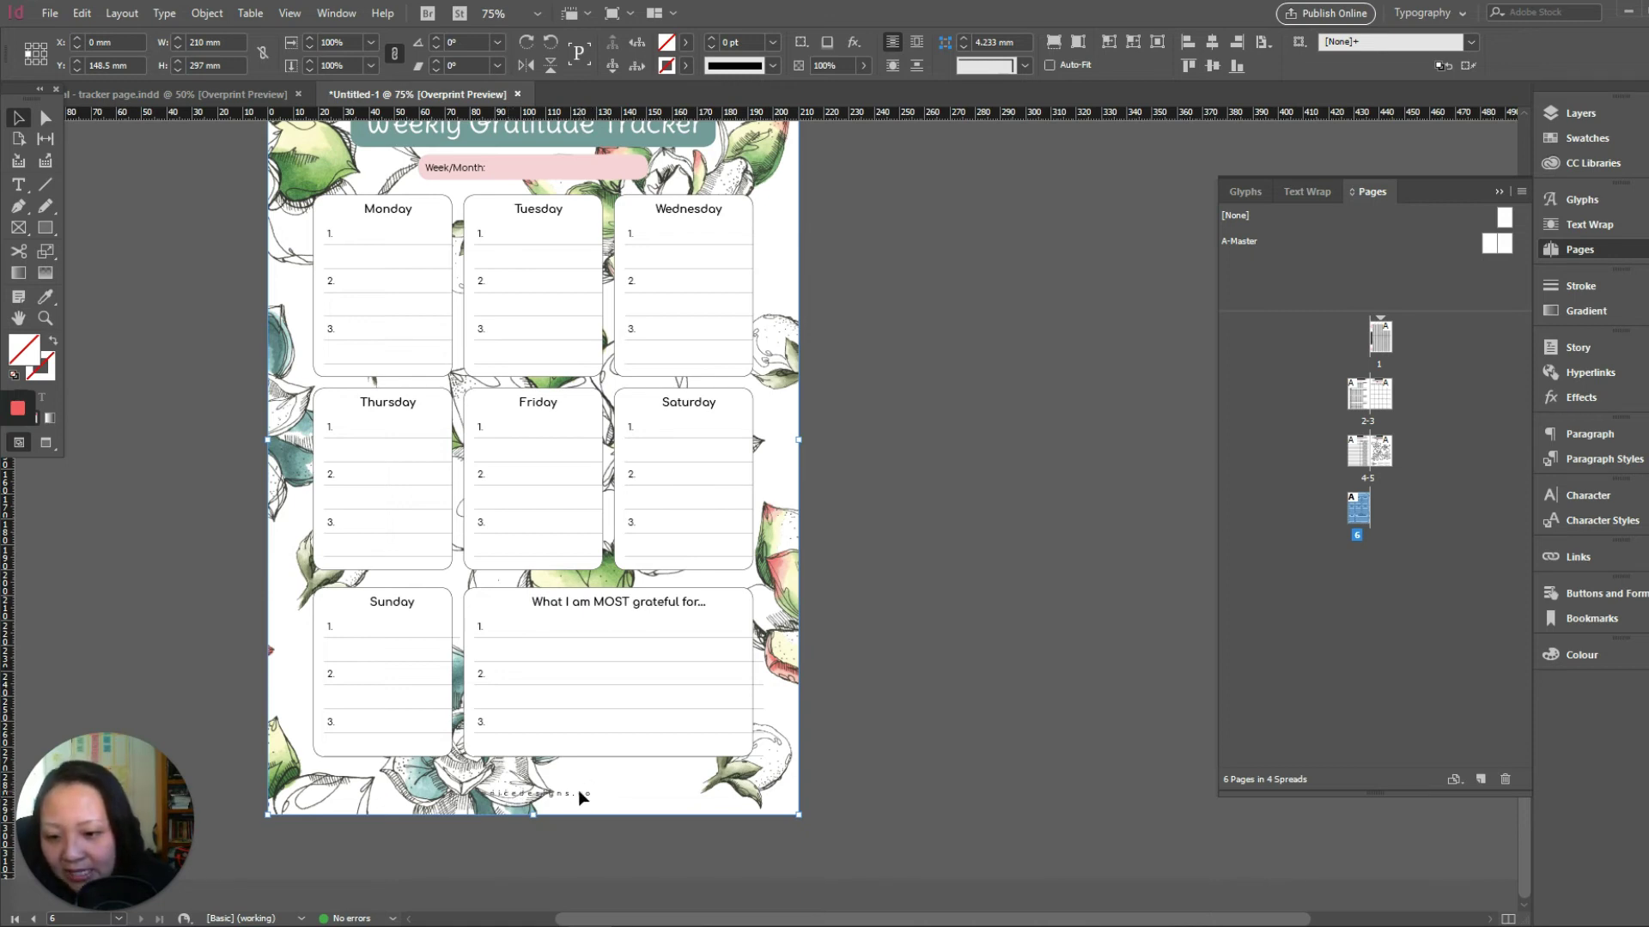
pyautogui.click(45, 228)
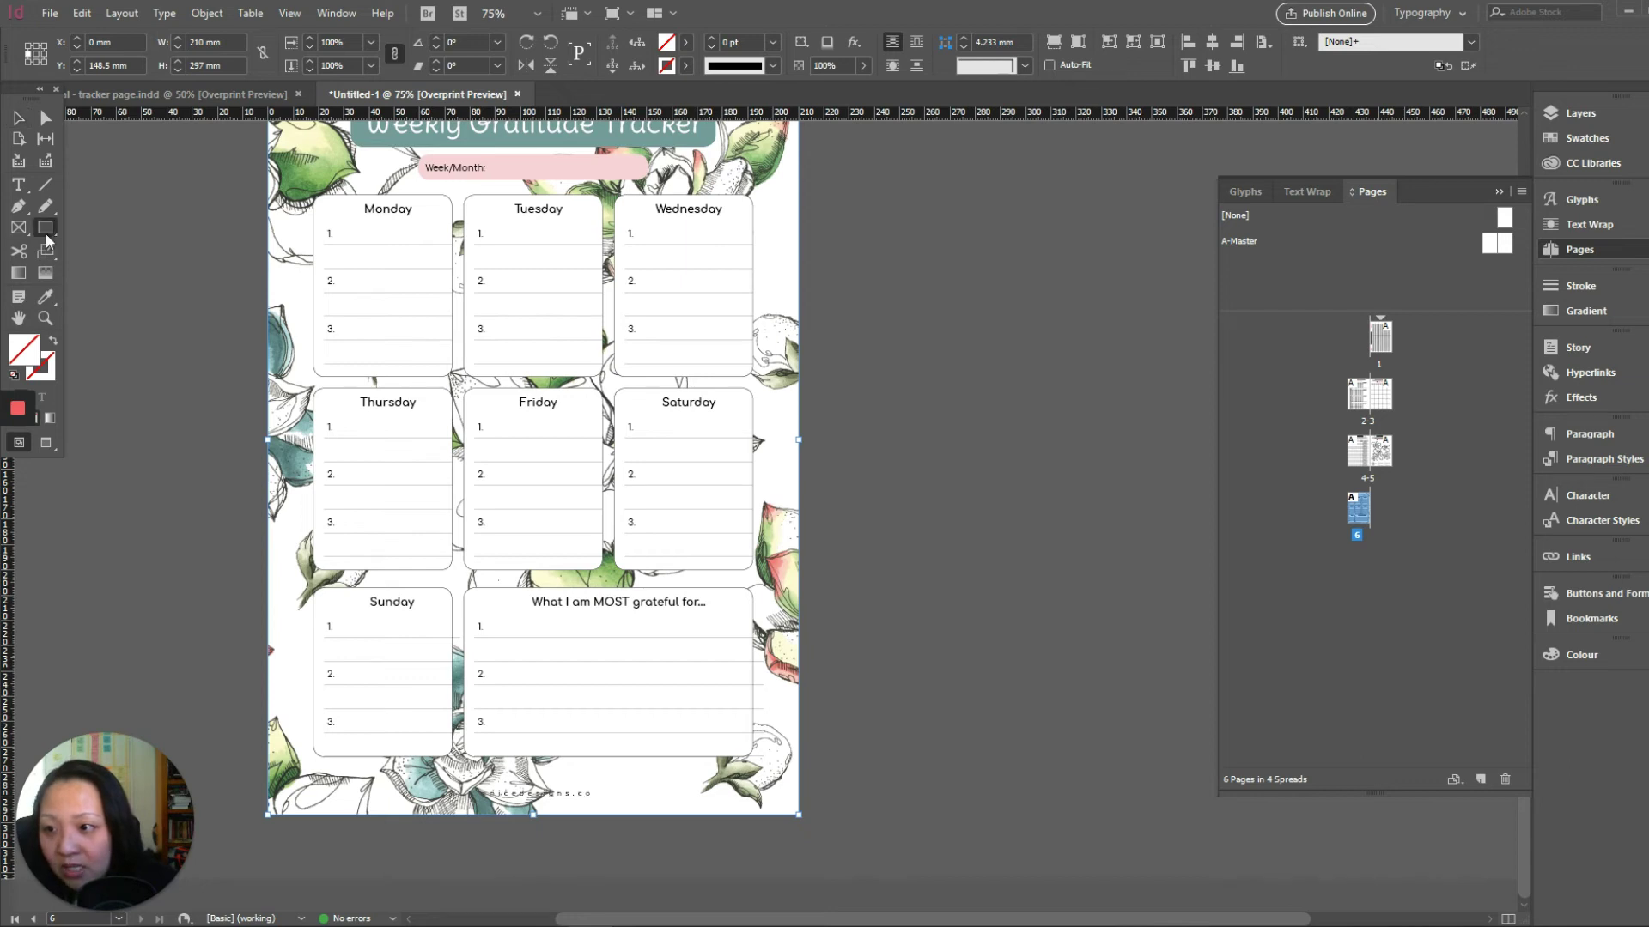
pyautogui.moveTo(429, 783); pyautogui.dragTo(610, 812)
pyautogui.press('v')
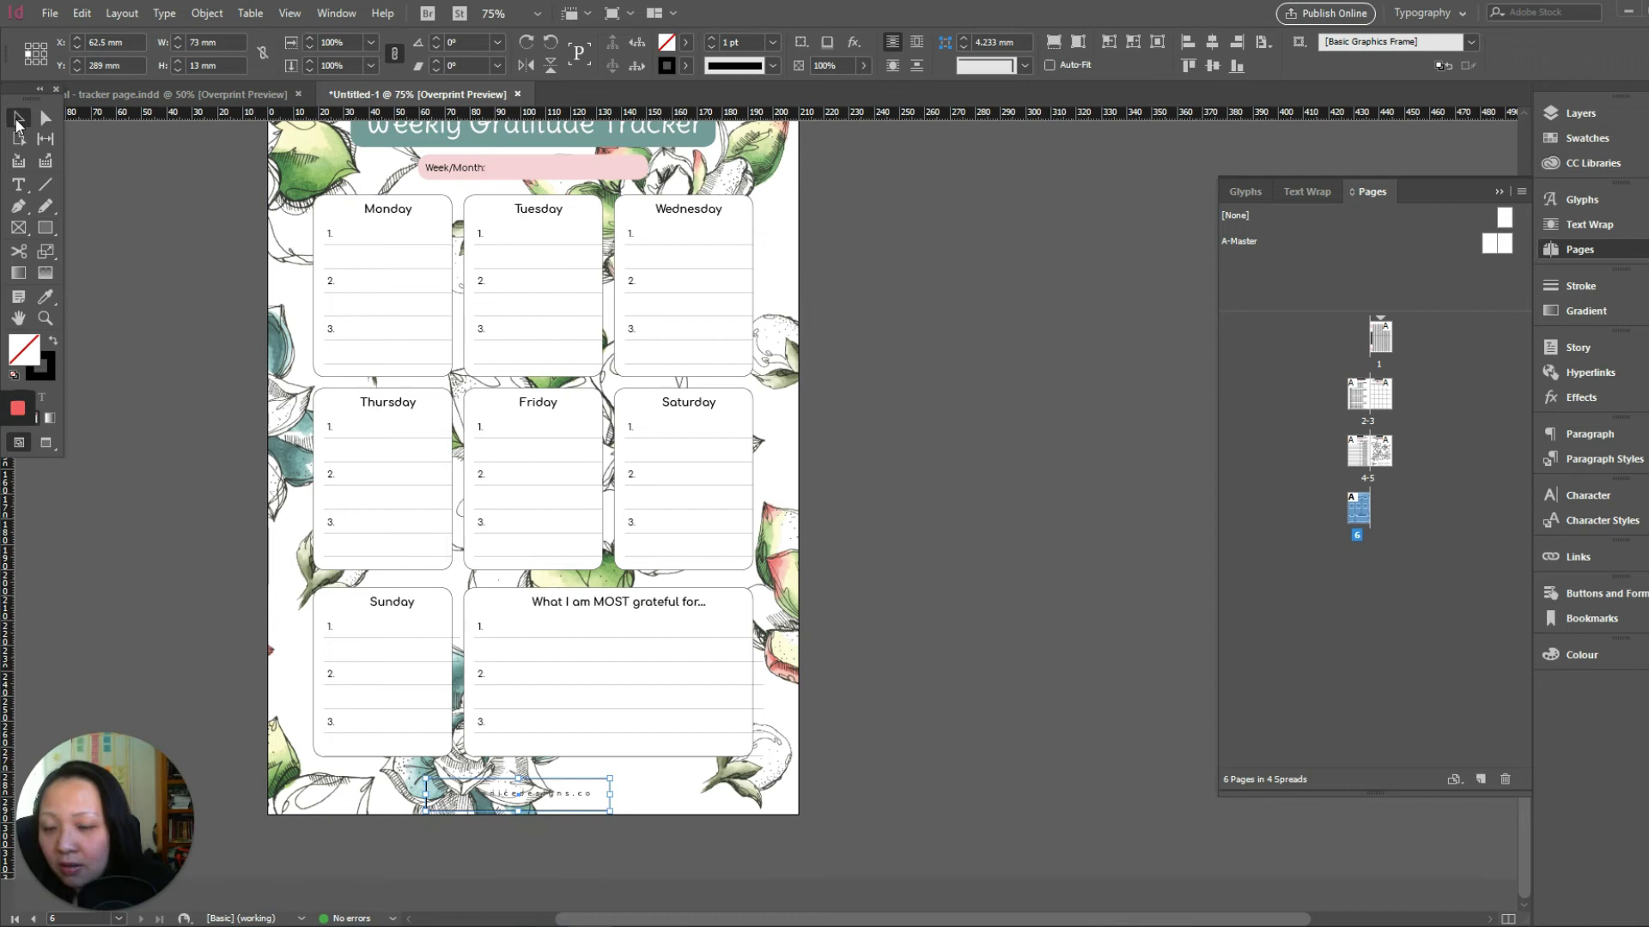
# Fill the footer rectangle with the C=100 M=0 Y=0 K=0 swatch.
pyautogui.click(686, 42)
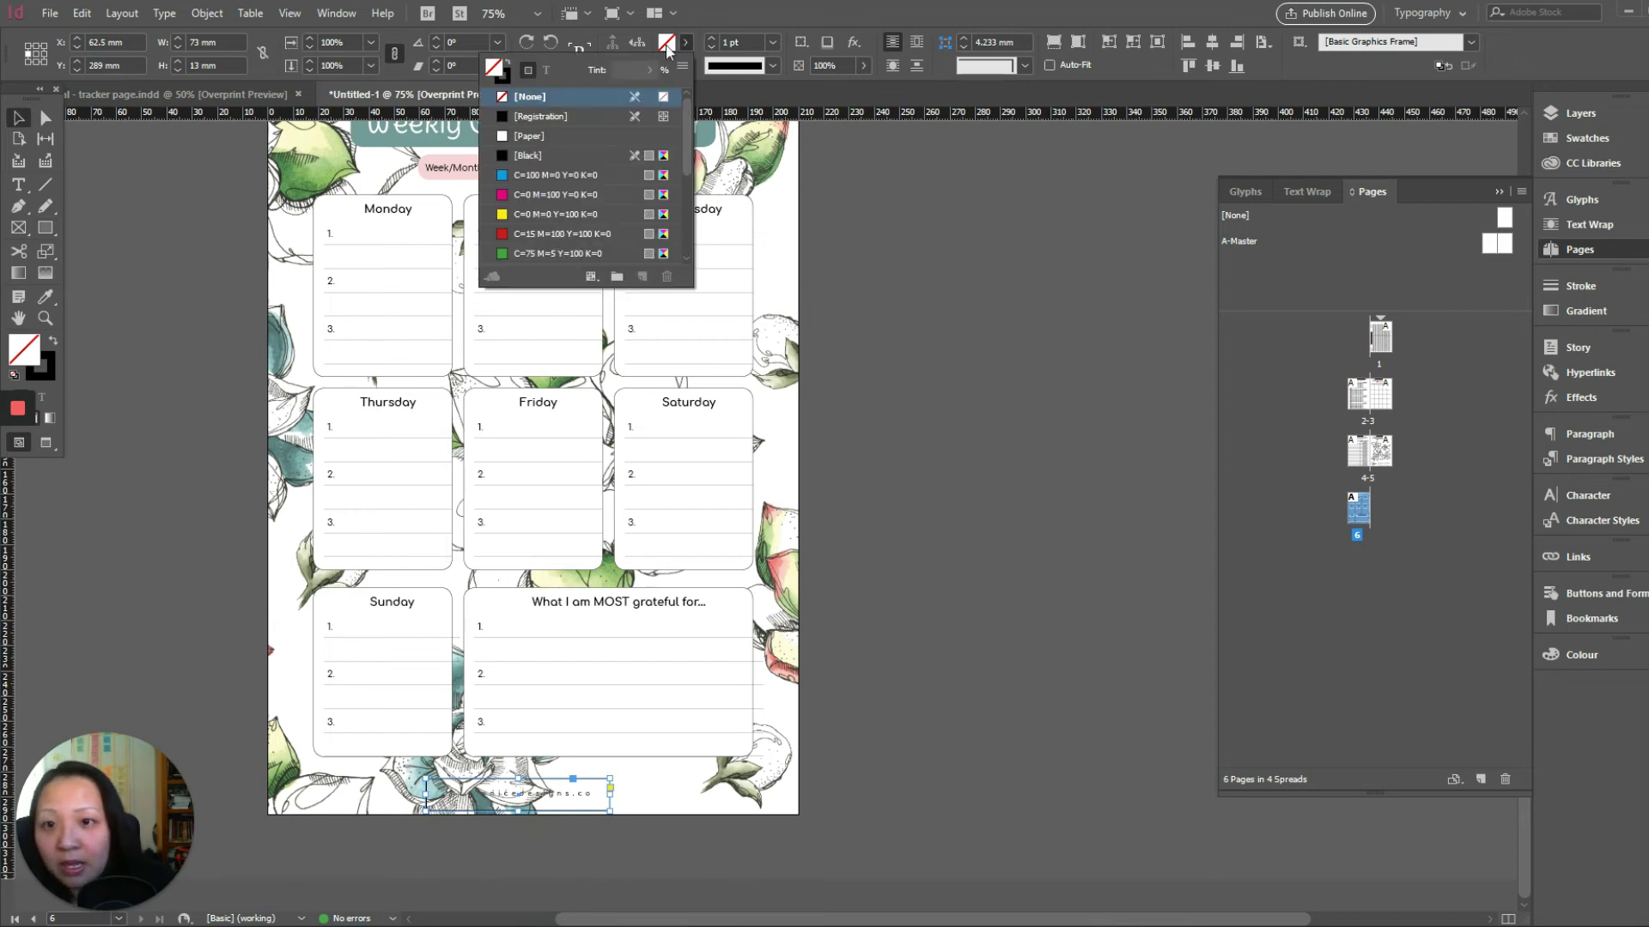
pyautogui.click(528, 174)
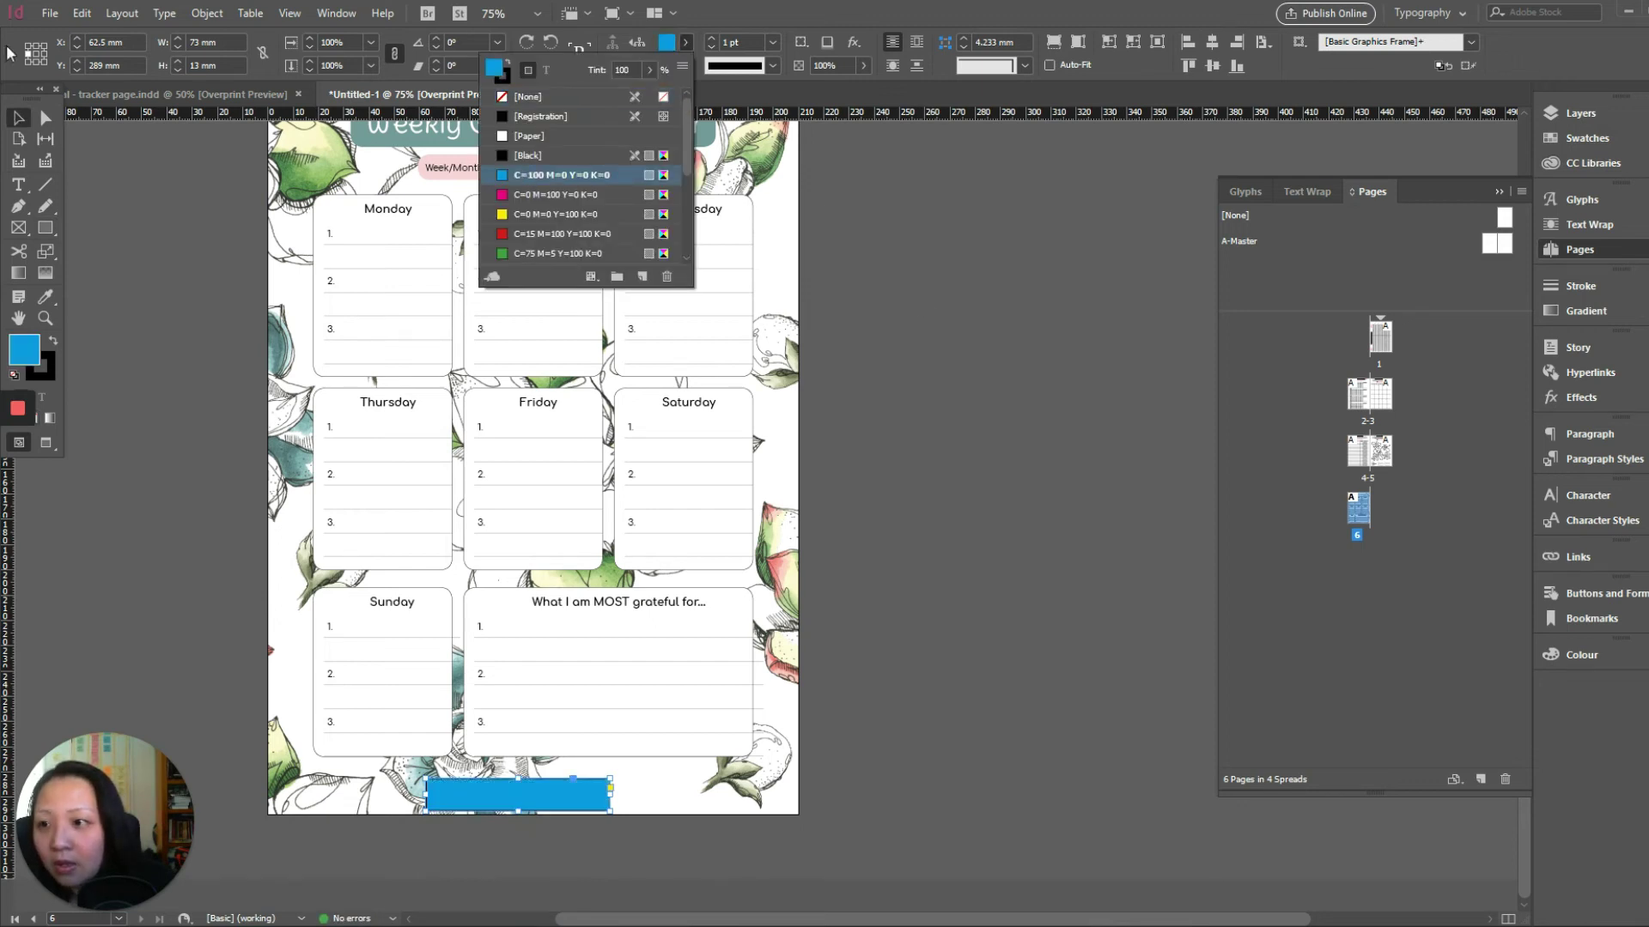
pyautogui.click(18, 120)
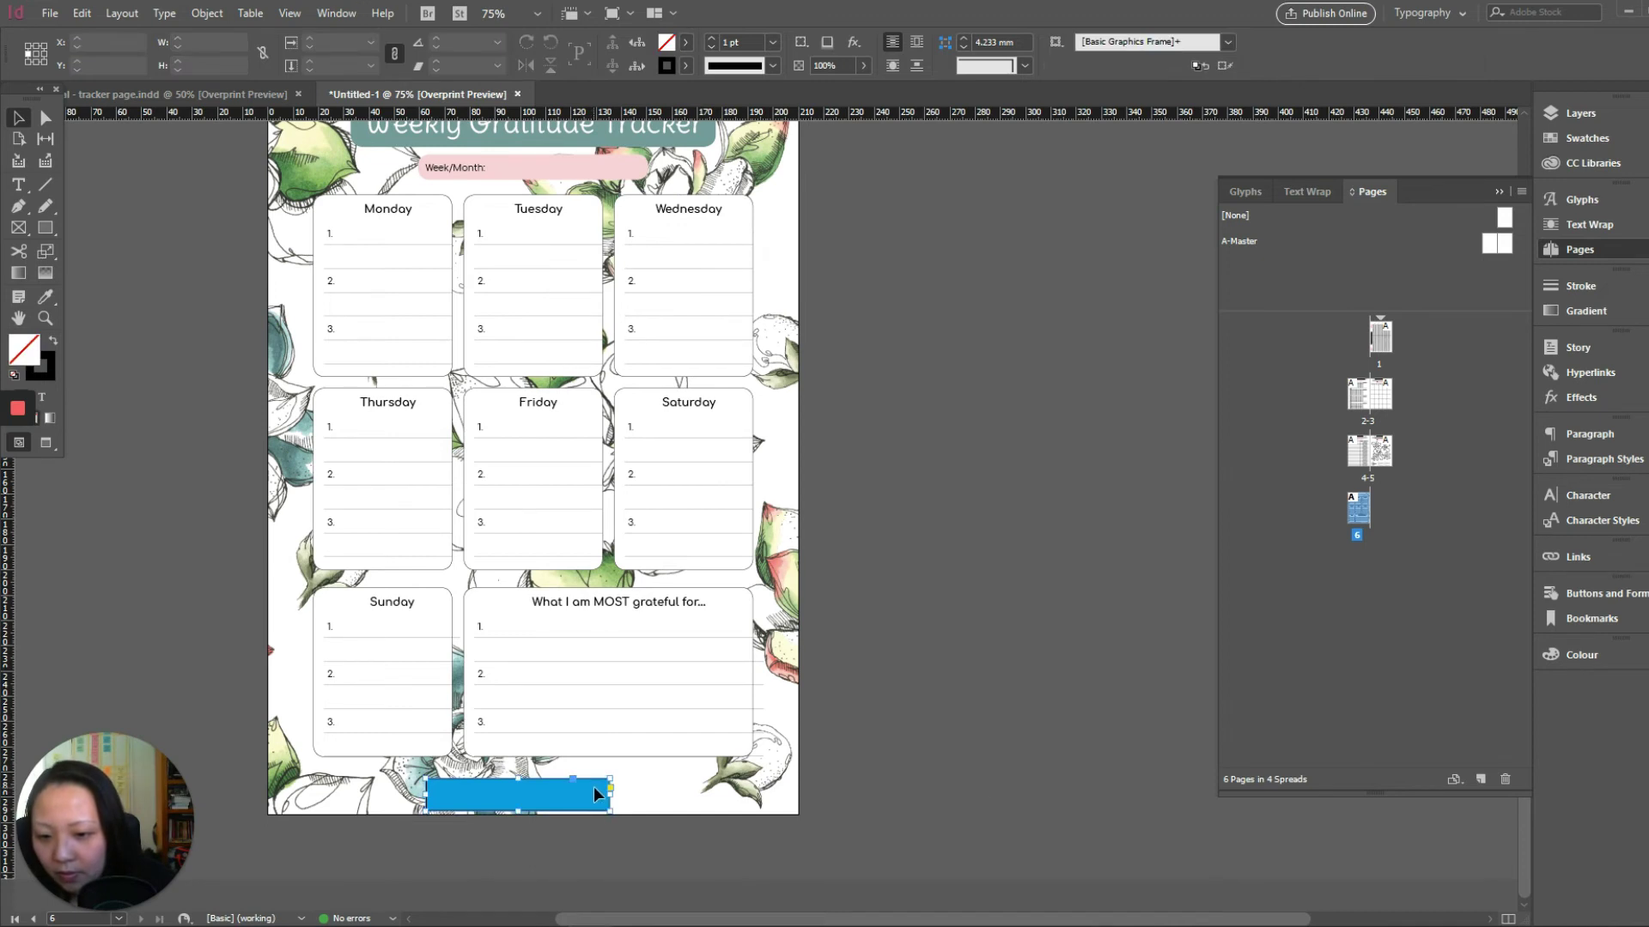
# Send the blue footer rectangle and the background image together behind the other page objects.
pyautogui.click(663, 795)
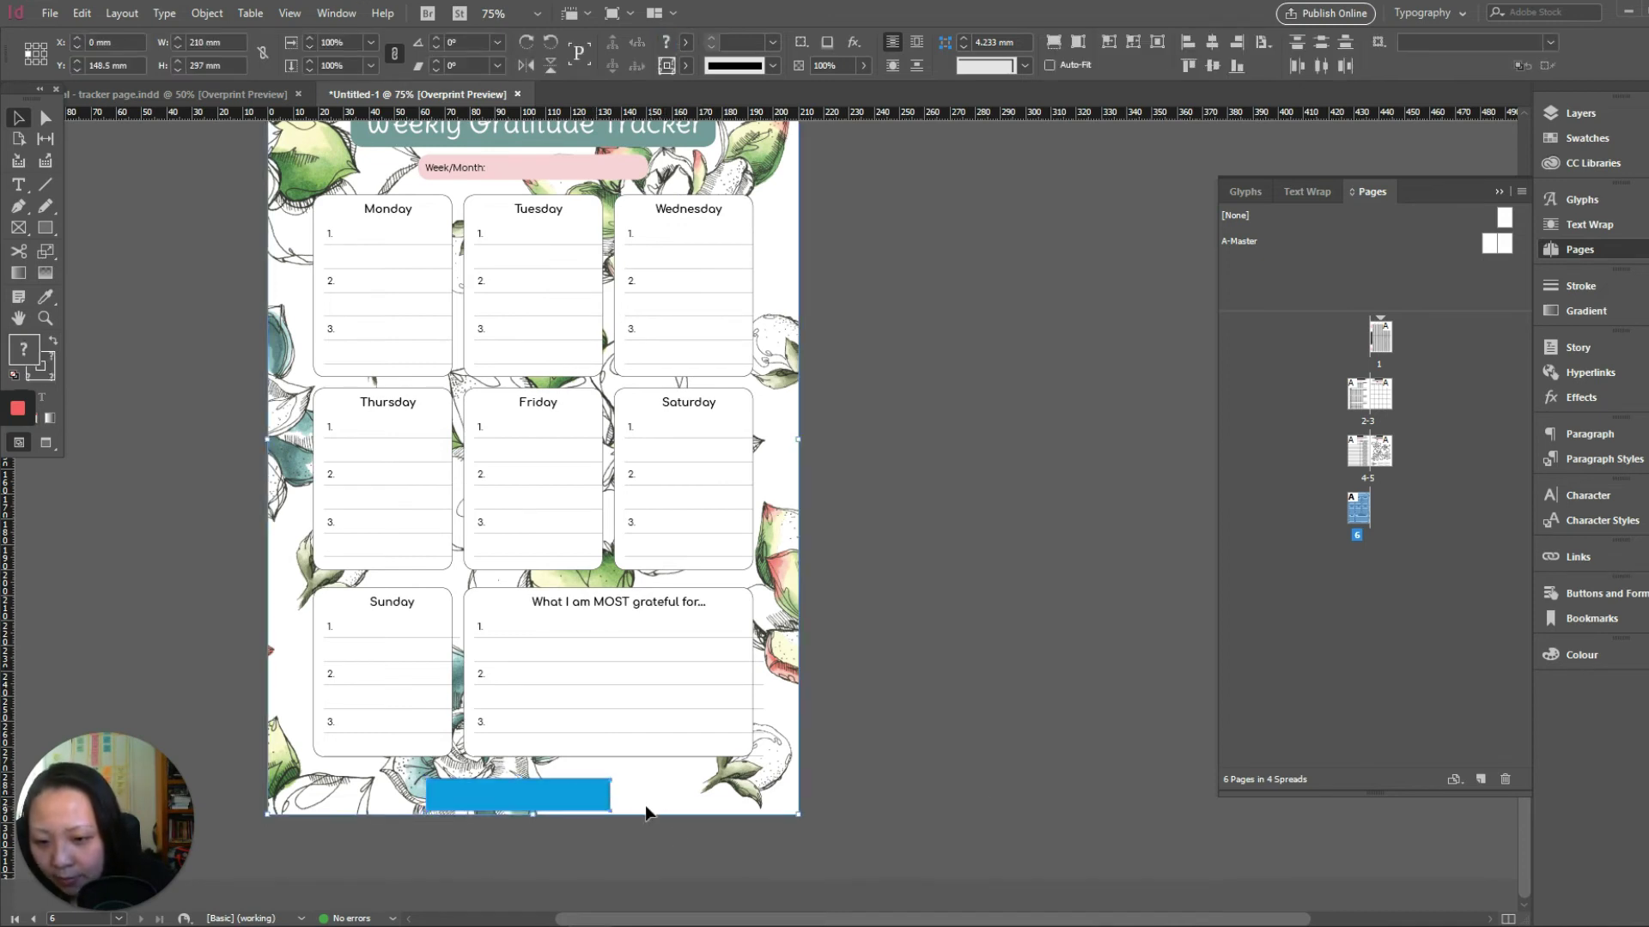
pyautogui.rightClick(647, 801)
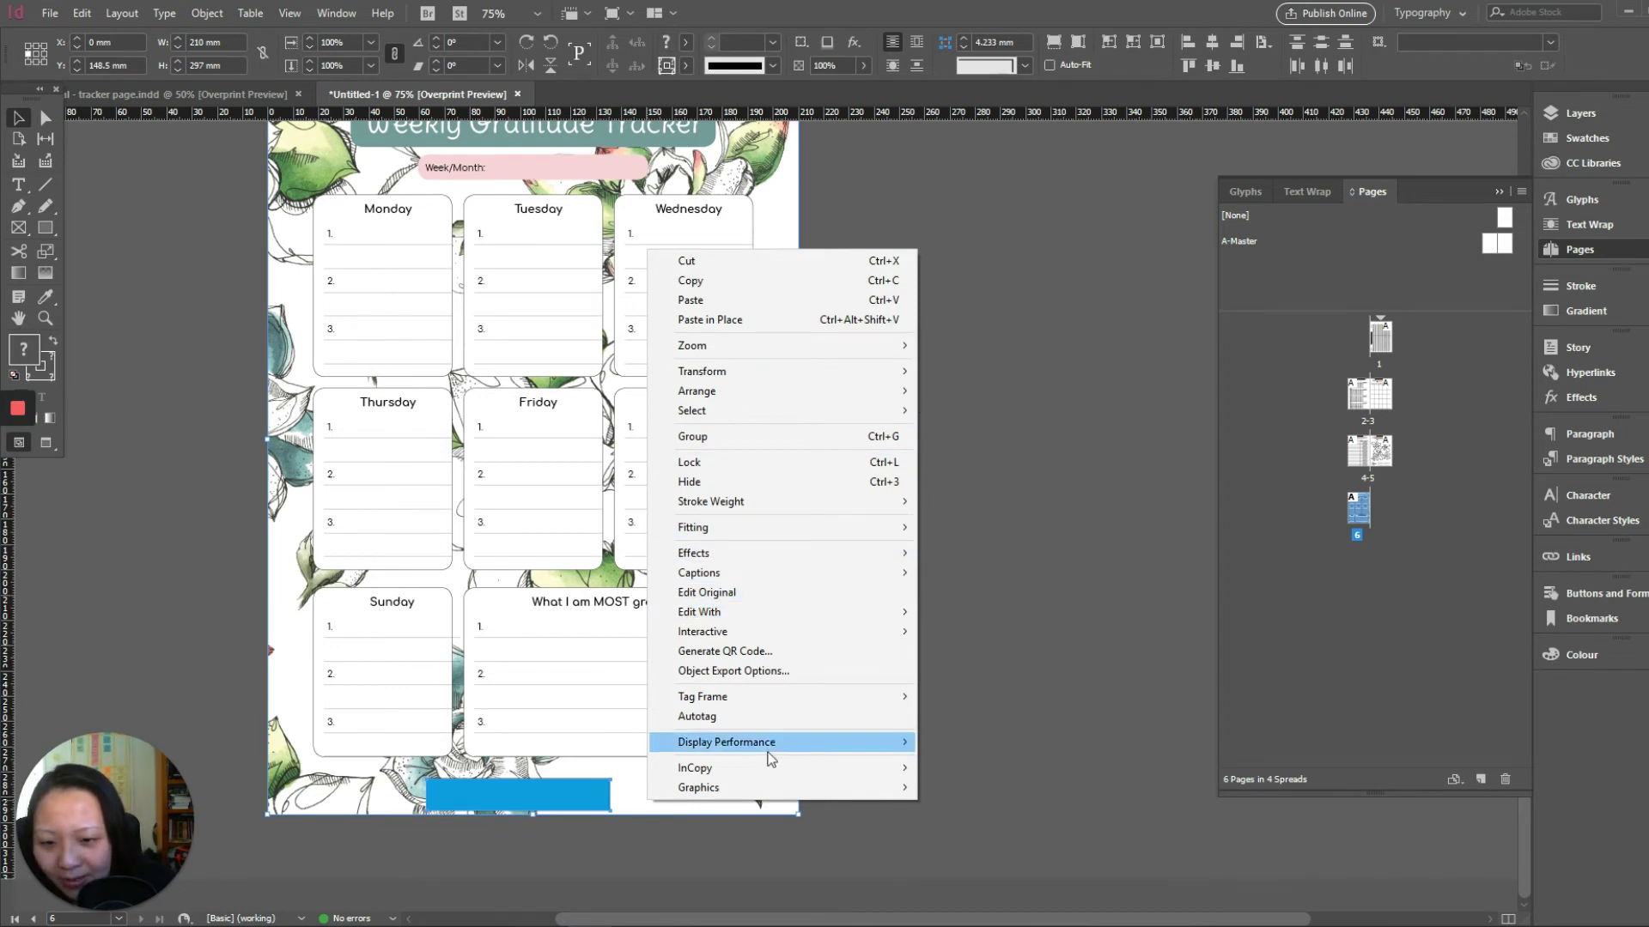
pyautogui.moveTo(772, 747)
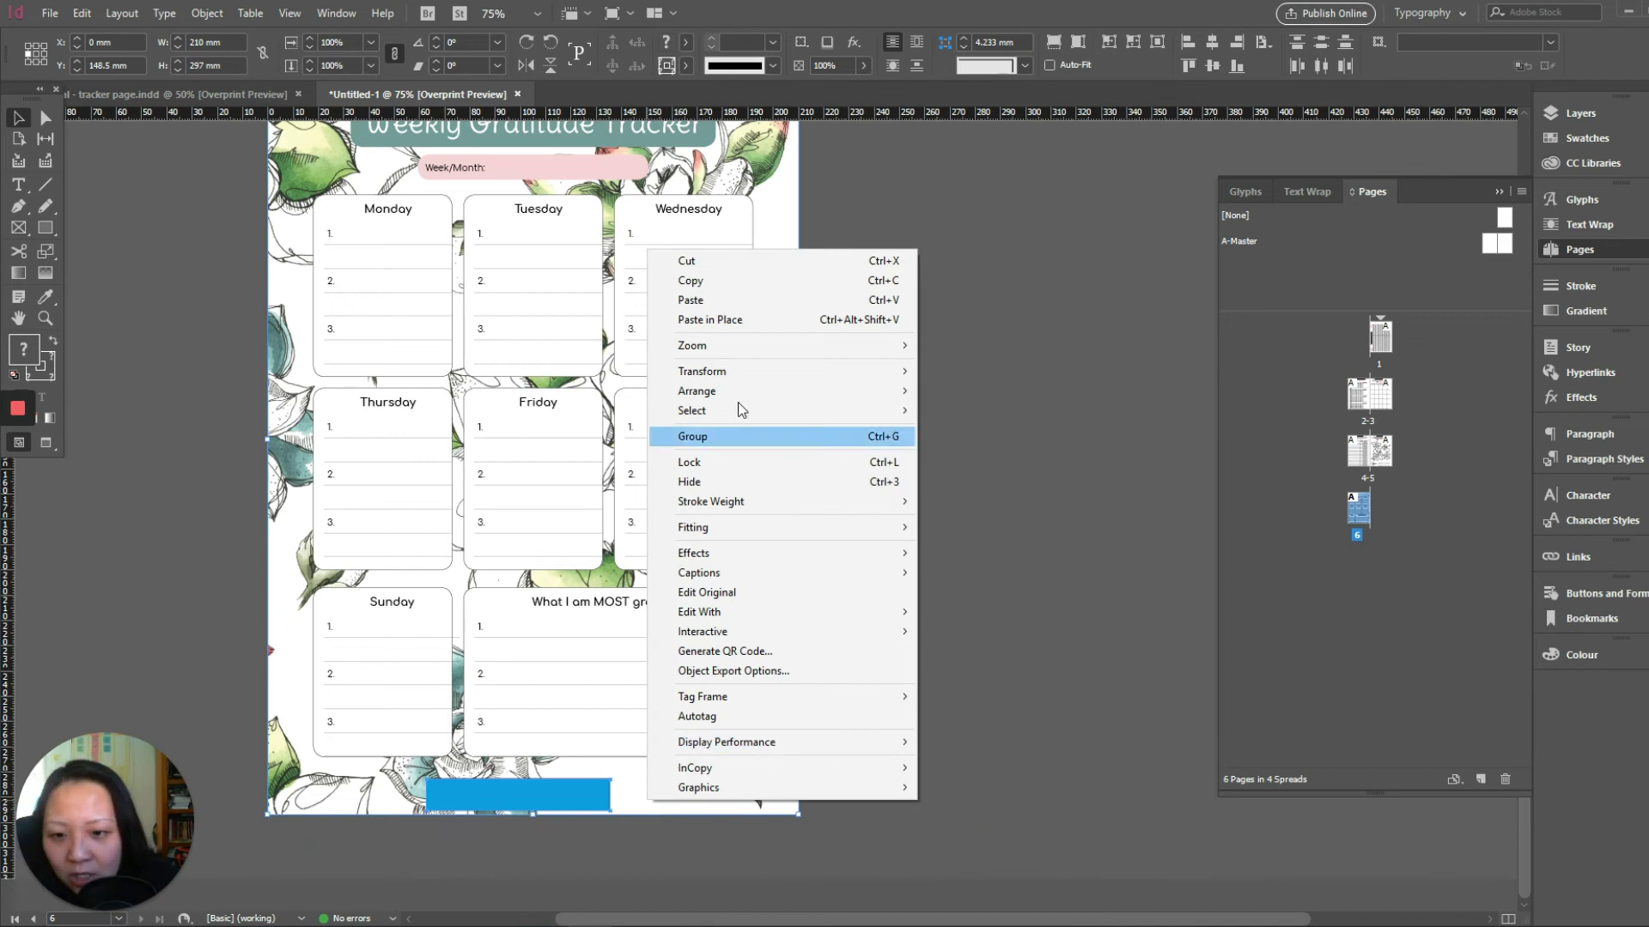
pyautogui.moveTo(734, 368)
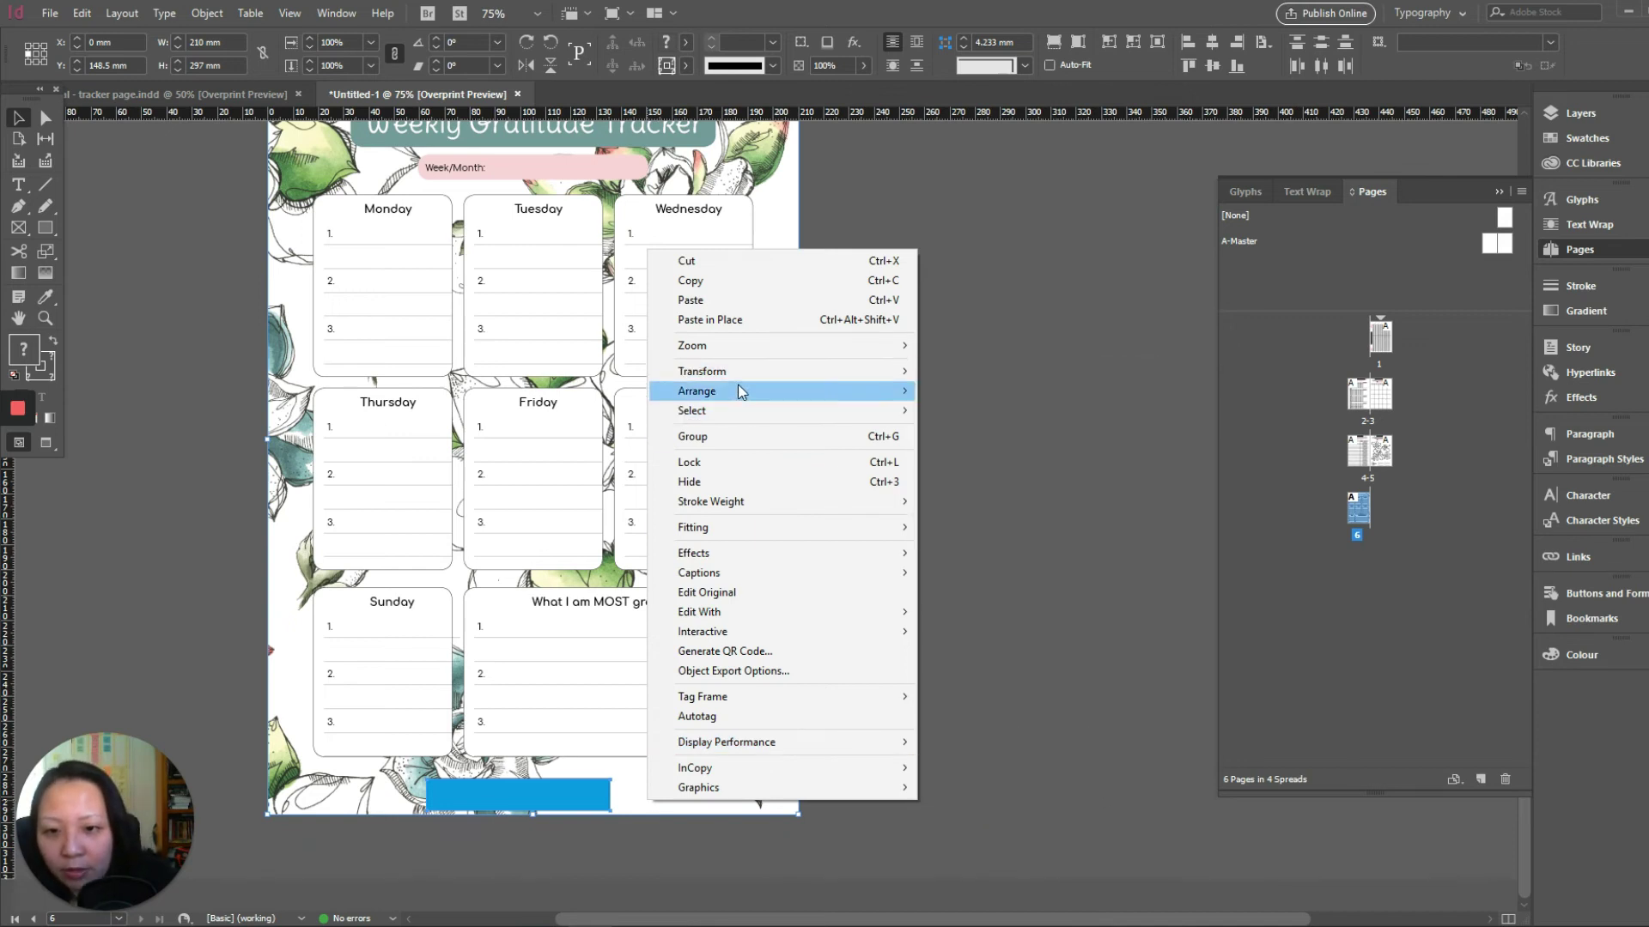
pyautogui.click(1027, 450)
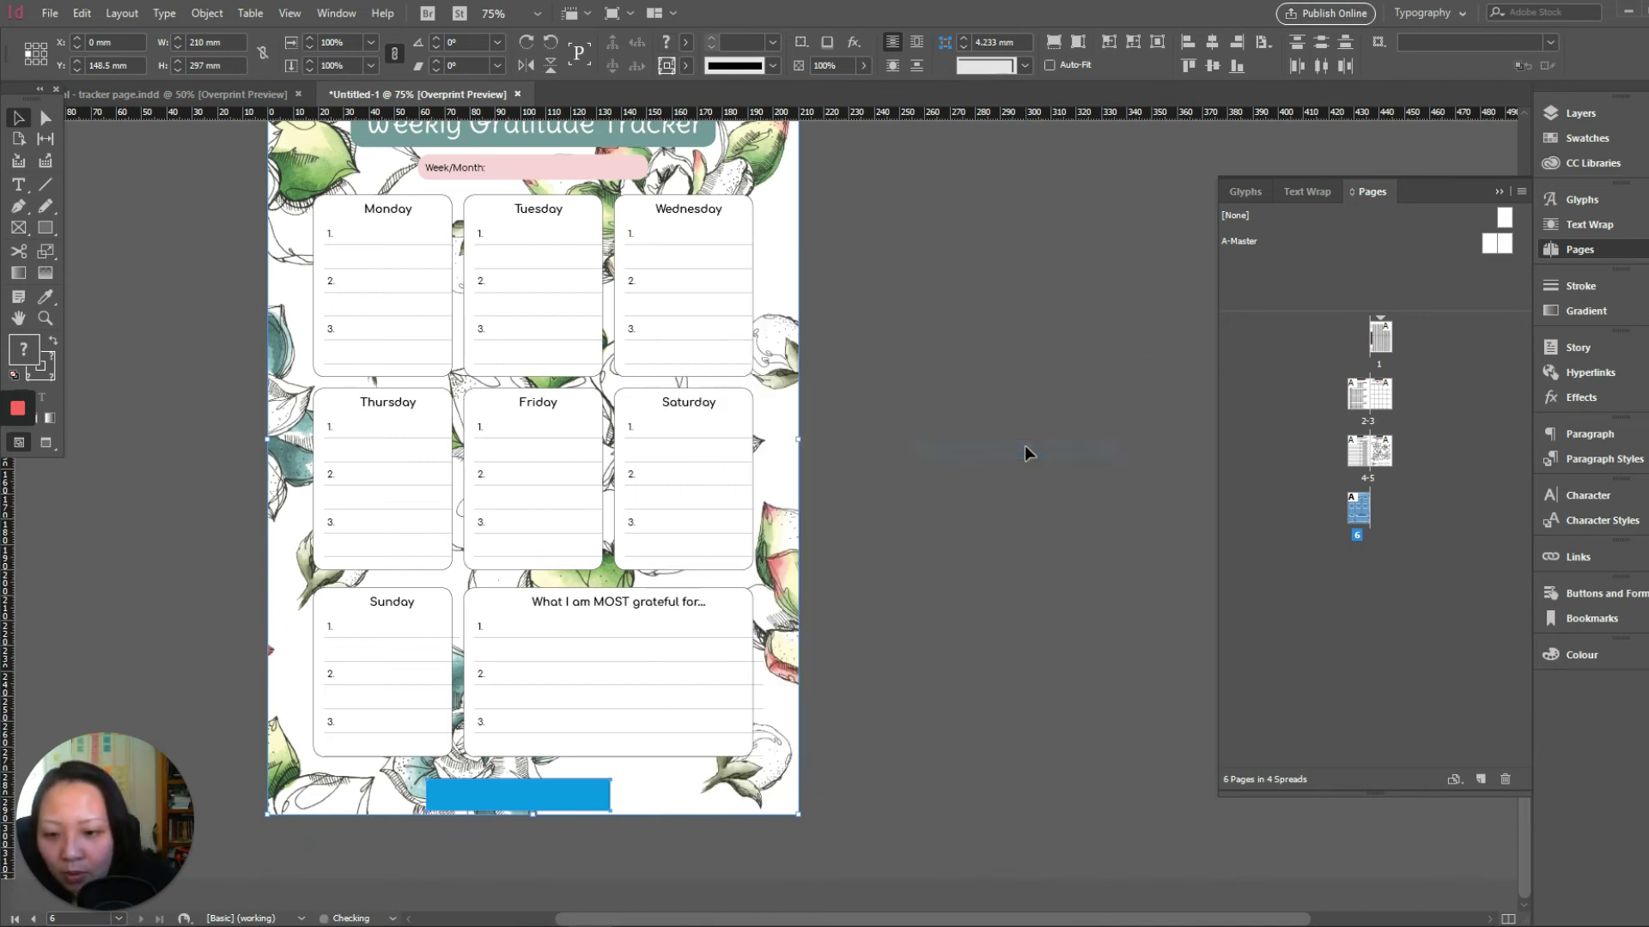
pyautogui.click(884, 550)
# Check the website footer text hidden under the blue rectangle and its source on the A-Master spread.
pyautogui.click(601, 785)
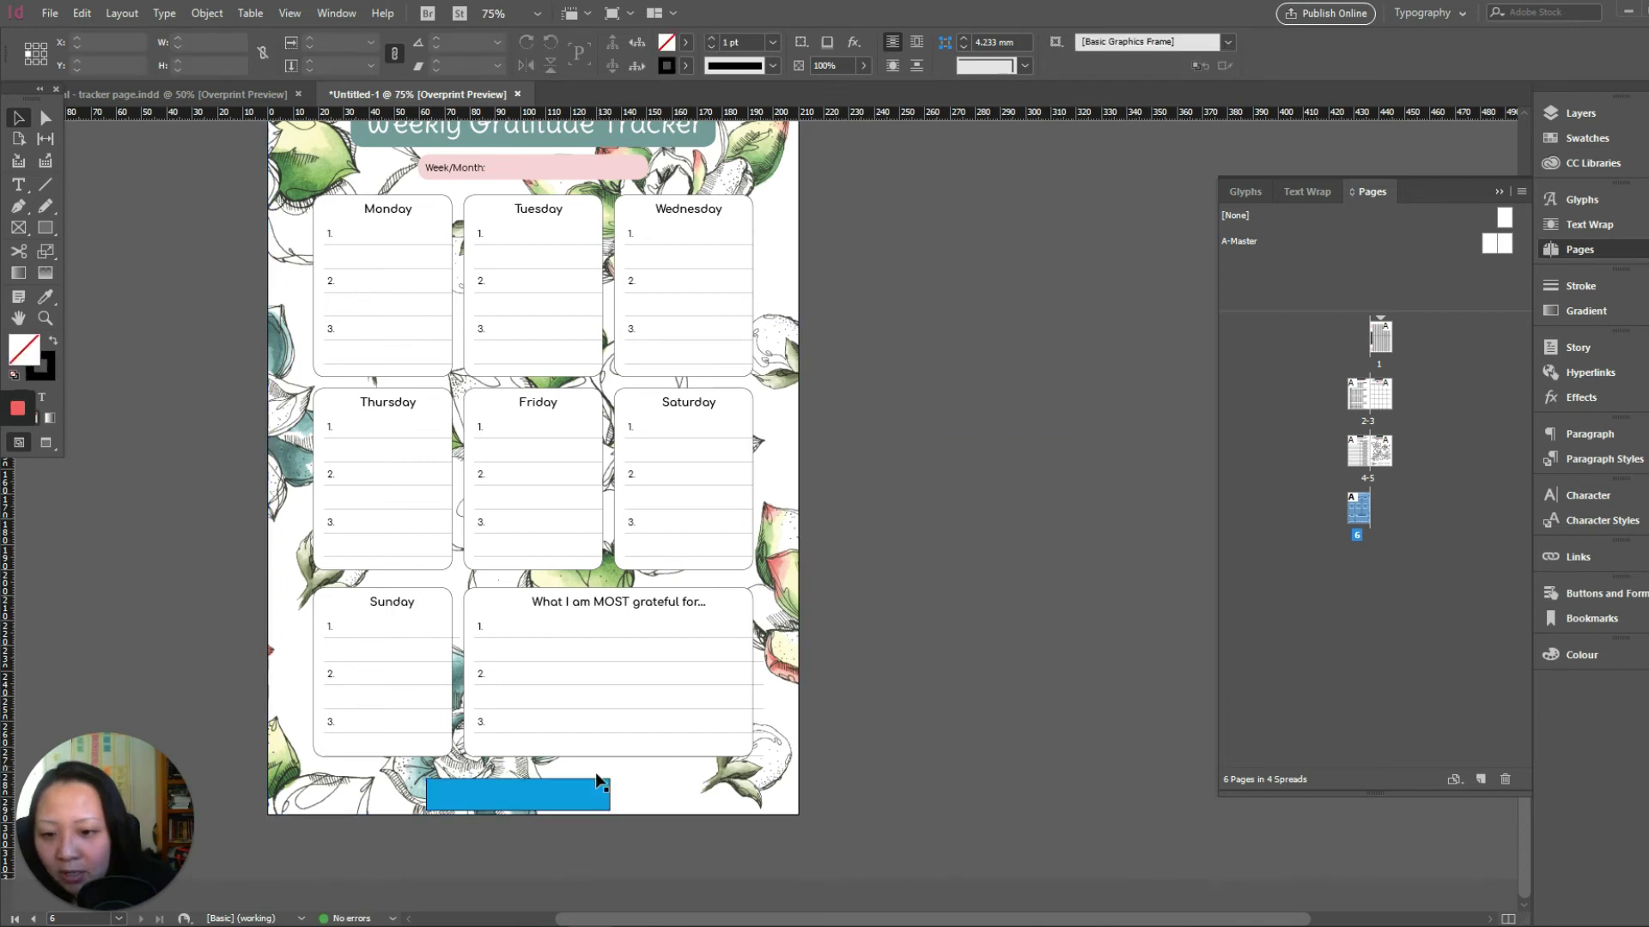
pyautogui.moveTo(535, 807); pyautogui.dragTo(541, 747)
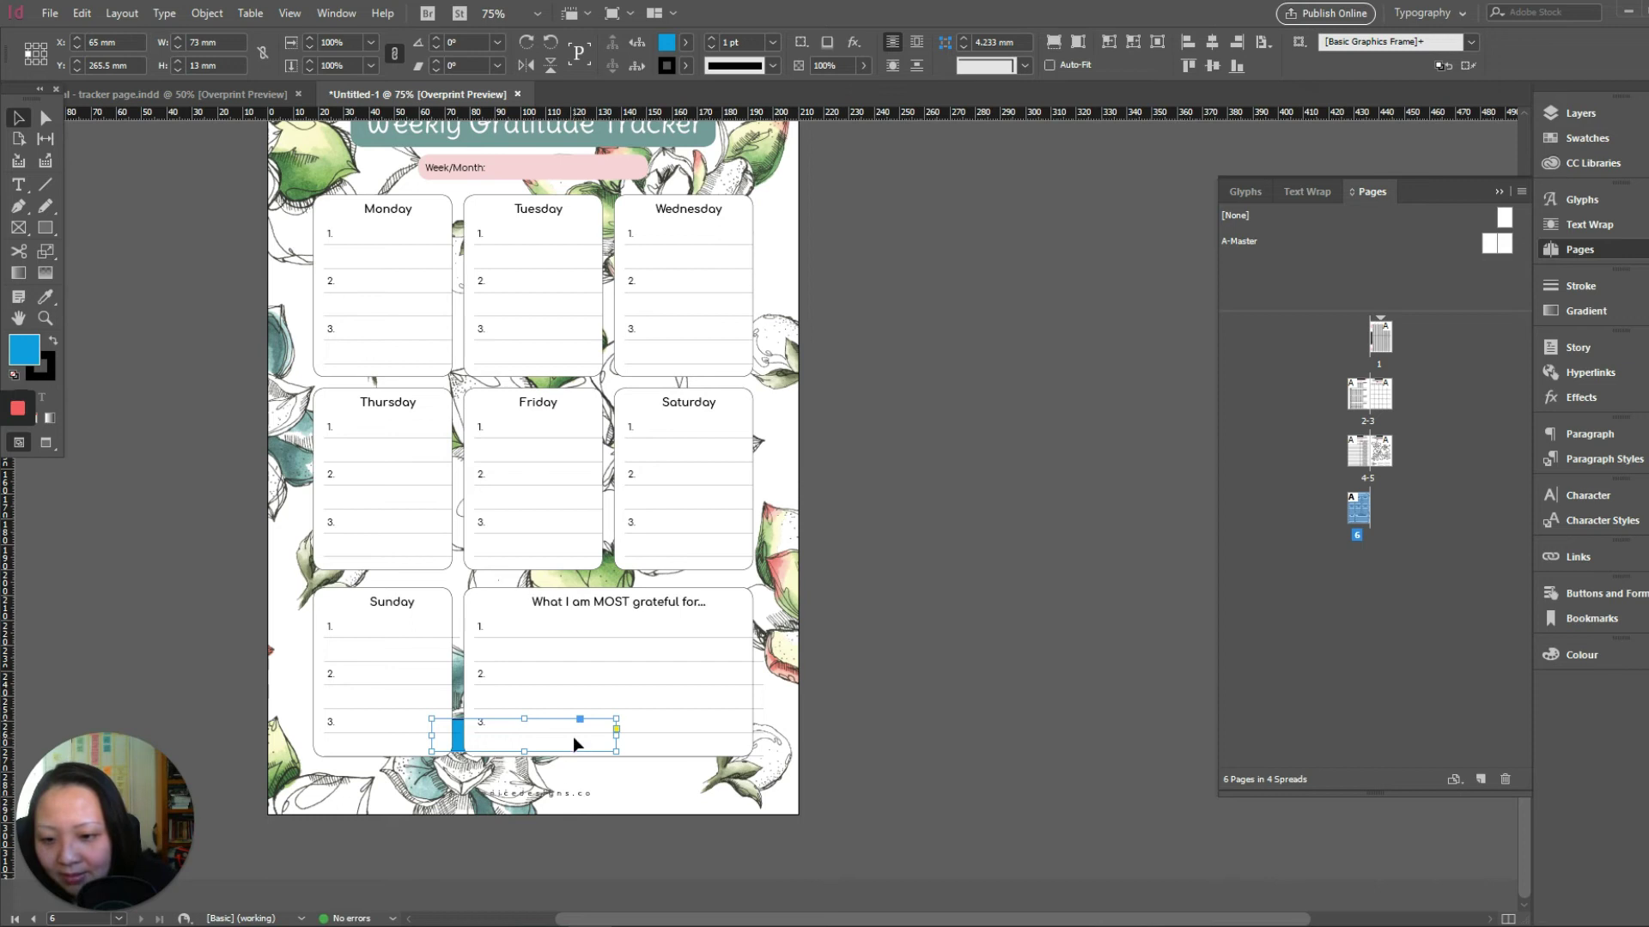
pyautogui.hotkey('ctrl', 'z')
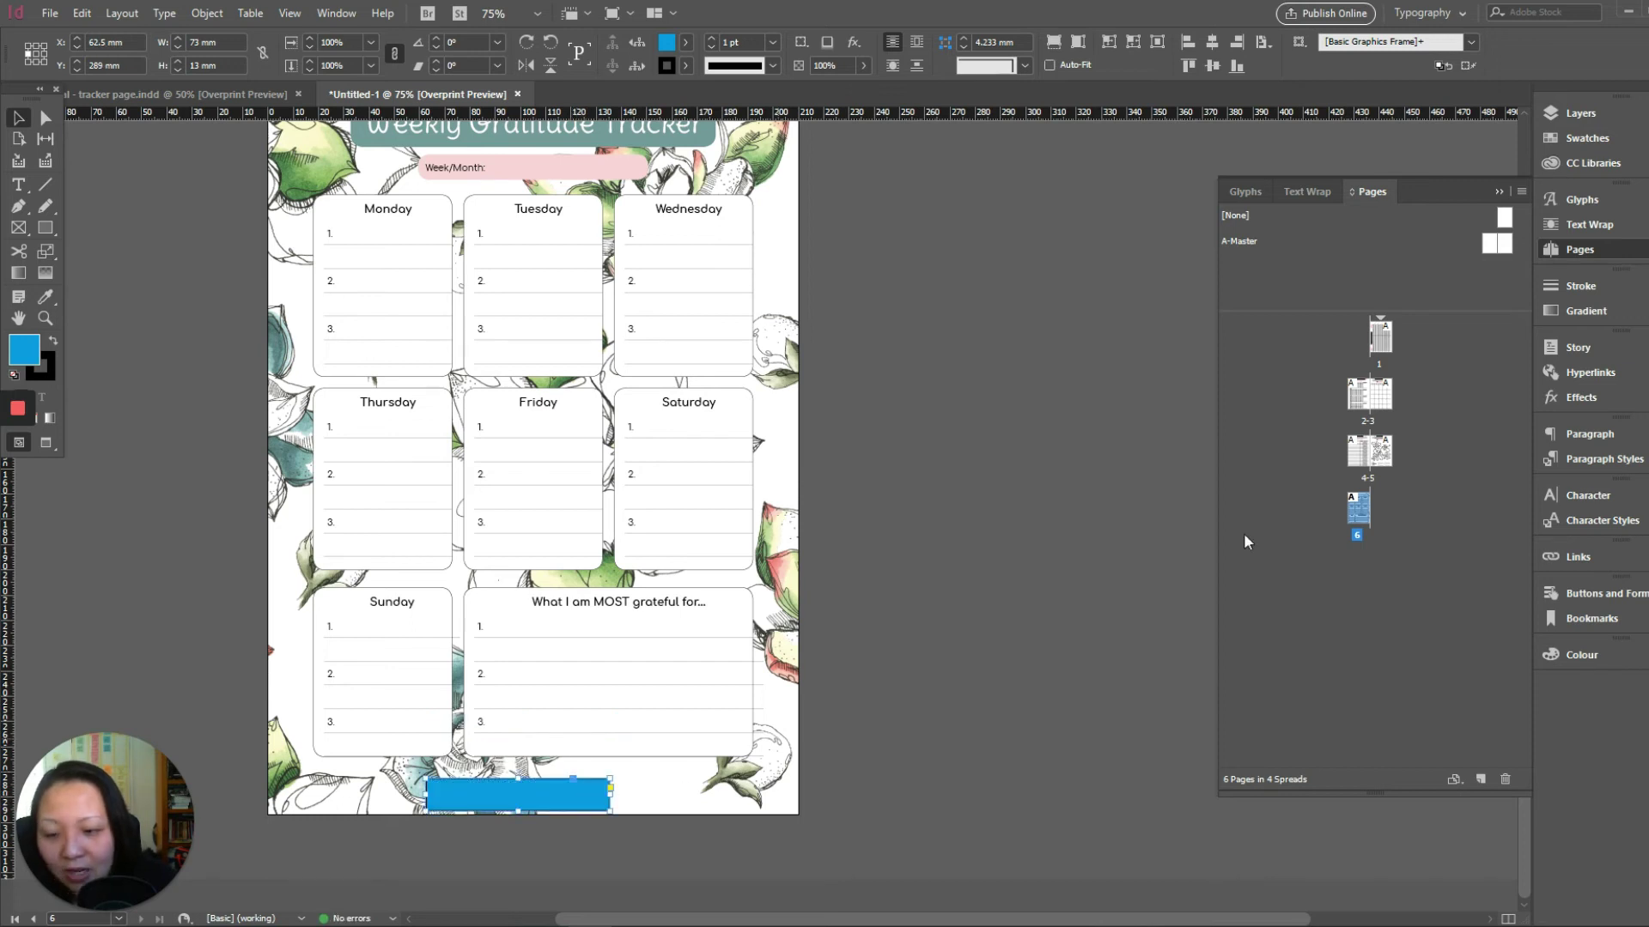
pyautogui.doubleClick(1494, 245)
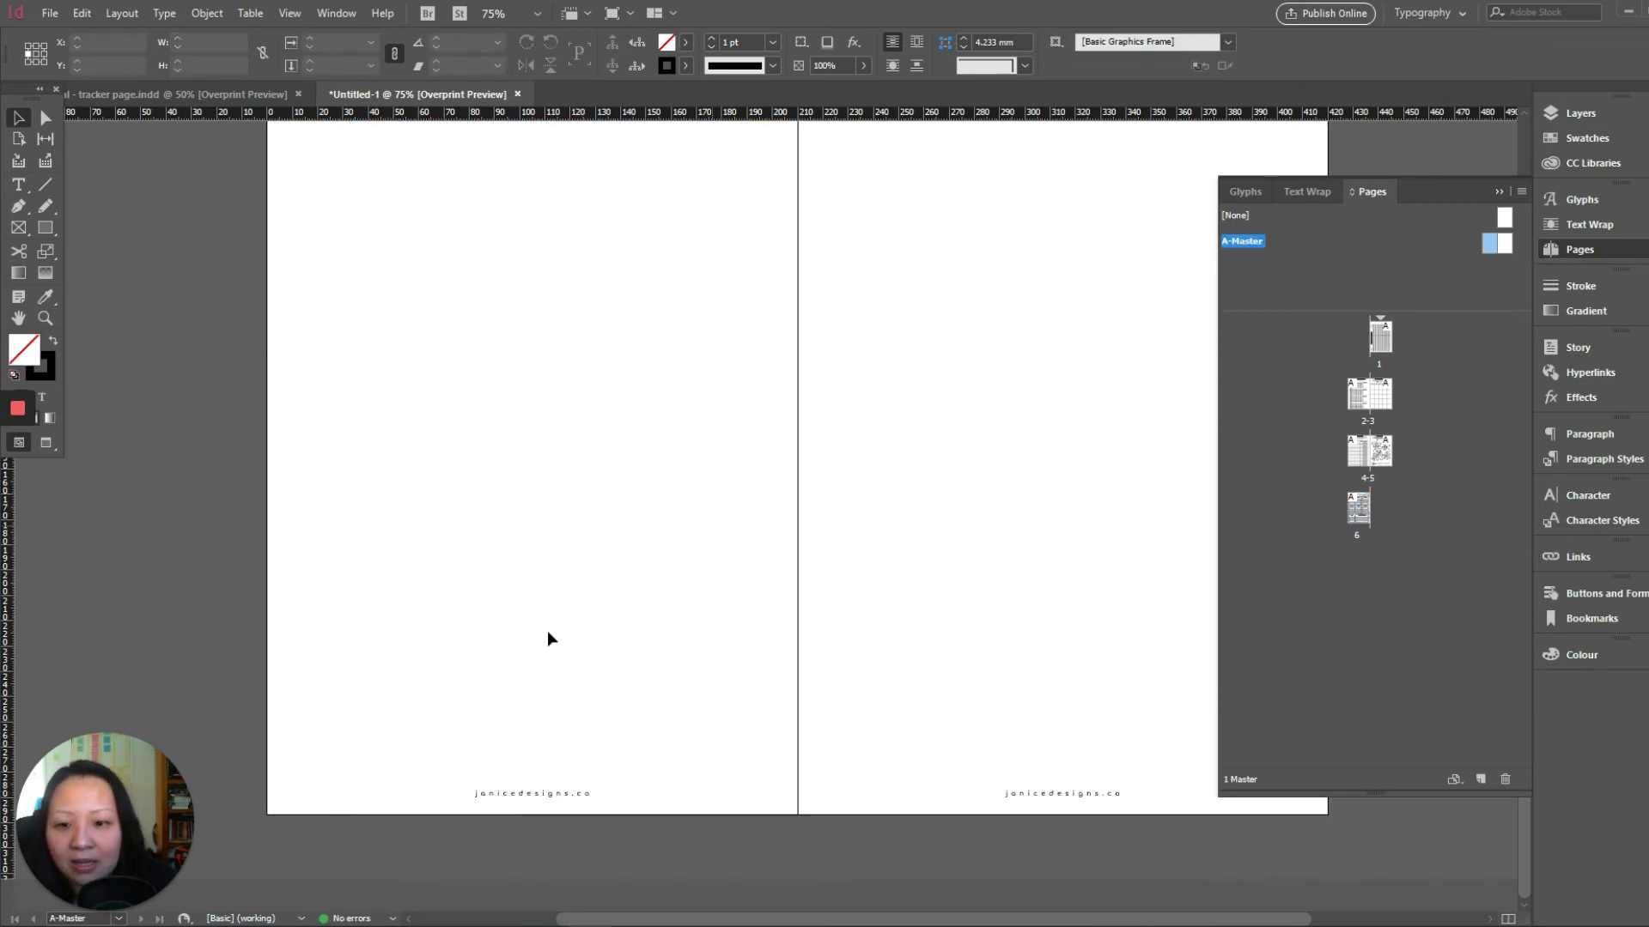
pyautogui.doubleClick(1358, 509)
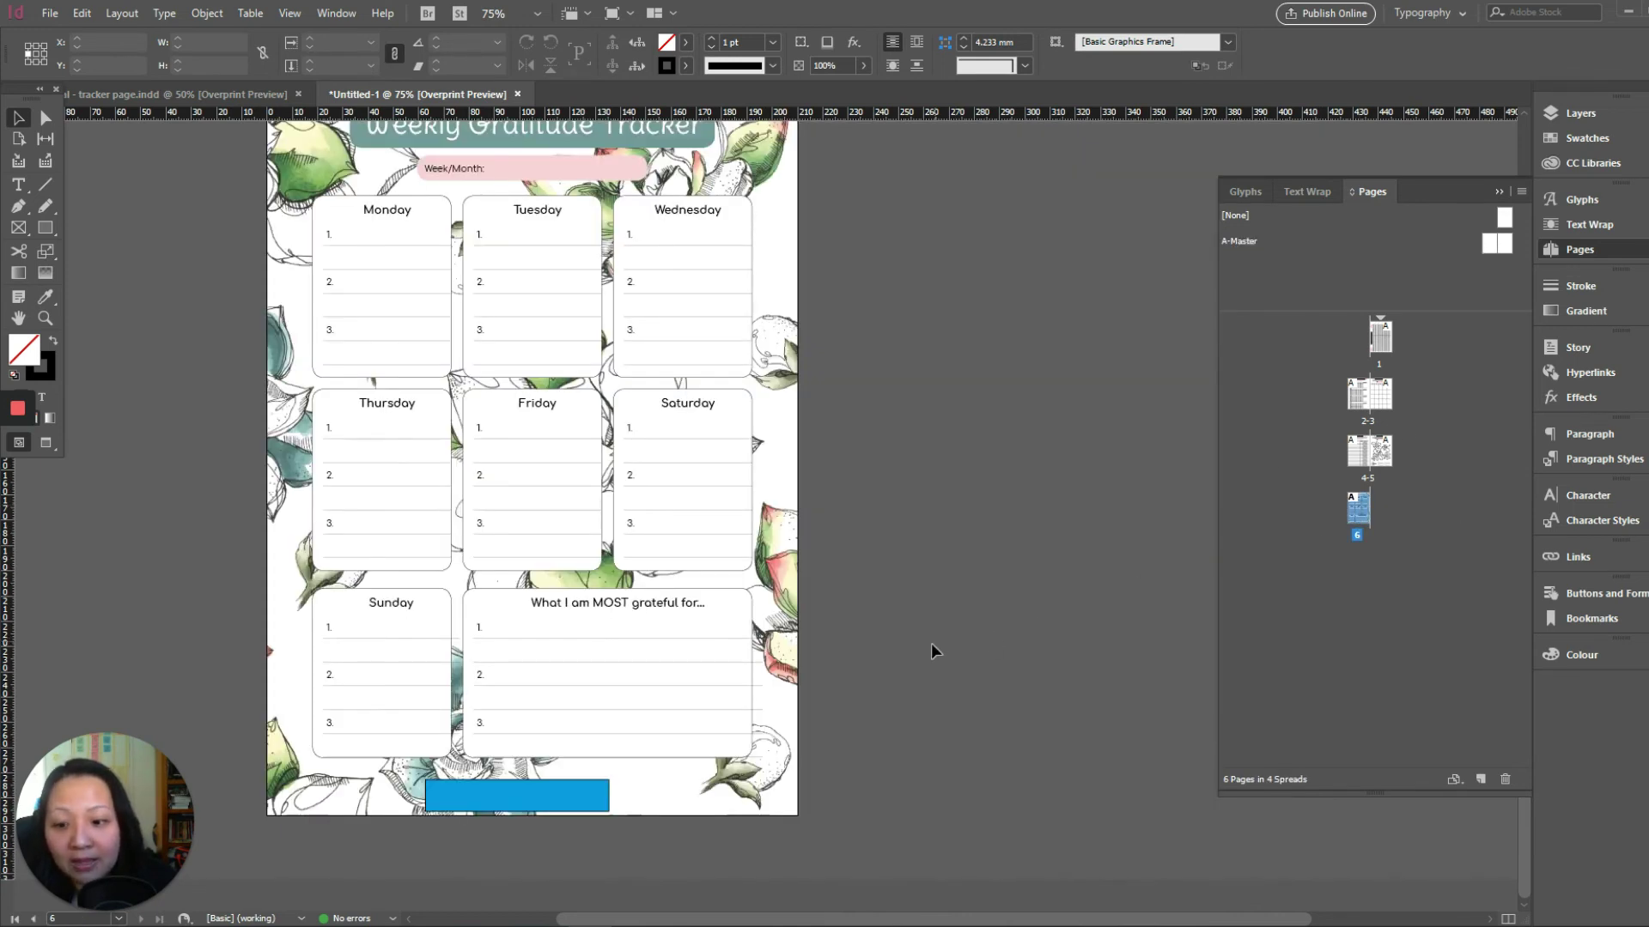
# Replace the blue footer rectangle with a duplicate of the pink Week/Month box, placed over the website footer at Y 287.5 mm.
pyautogui.click(554, 791)
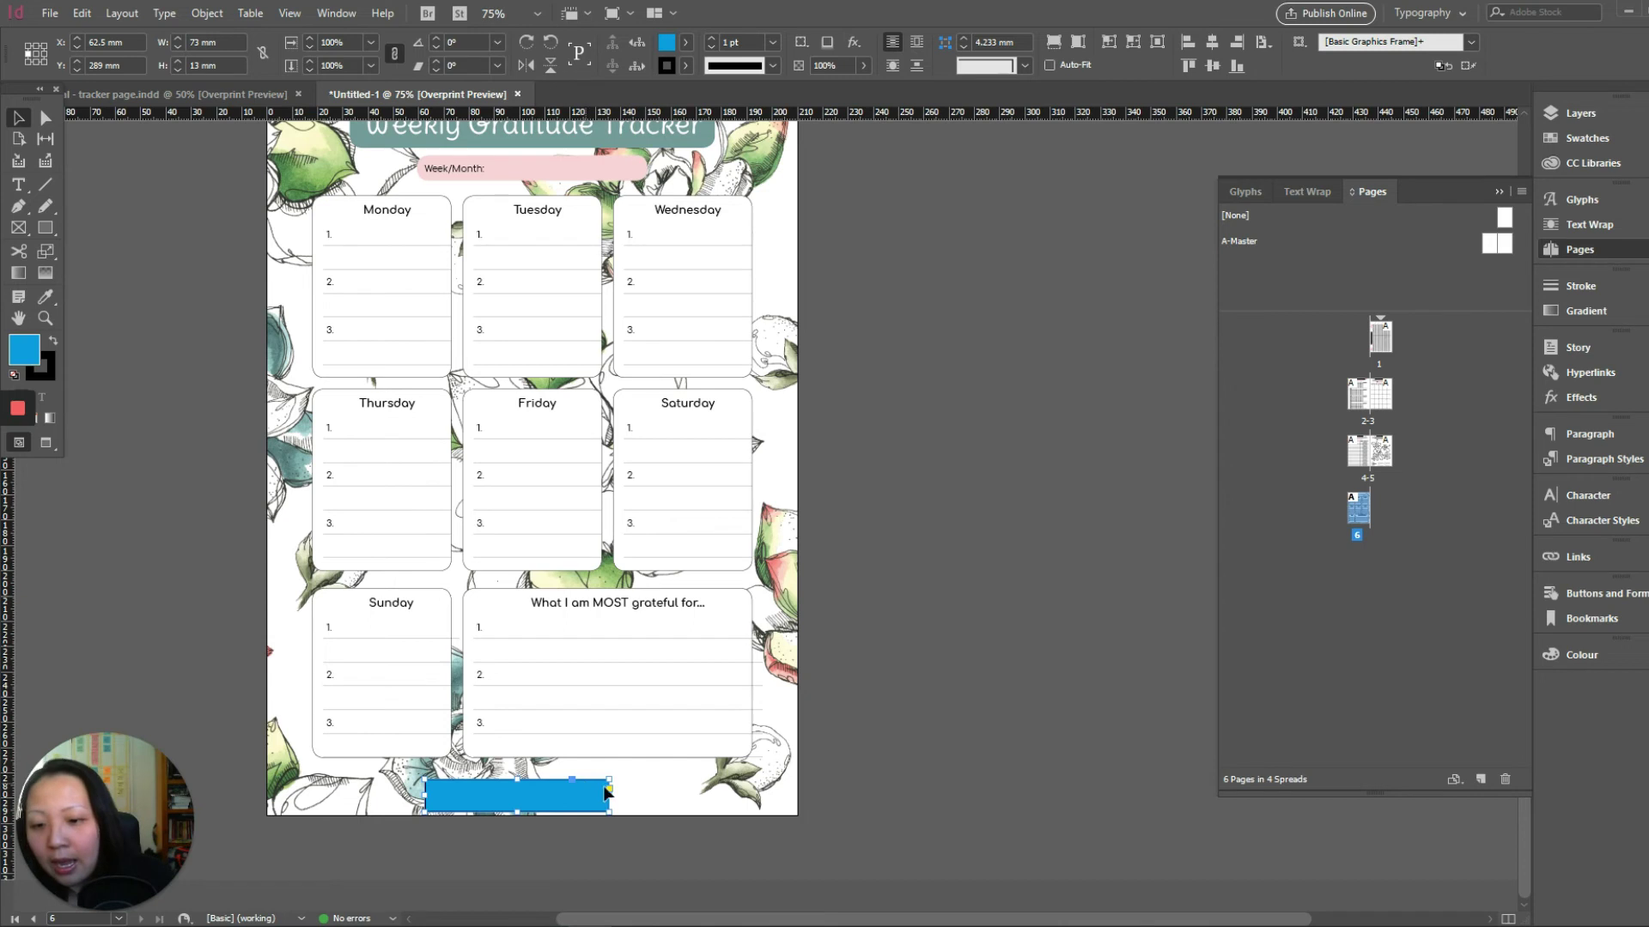
pyautogui.press('Delete')
pyautogui.scroll(3, 933, 682)
pyautogui.scroll(2, 933, 683)
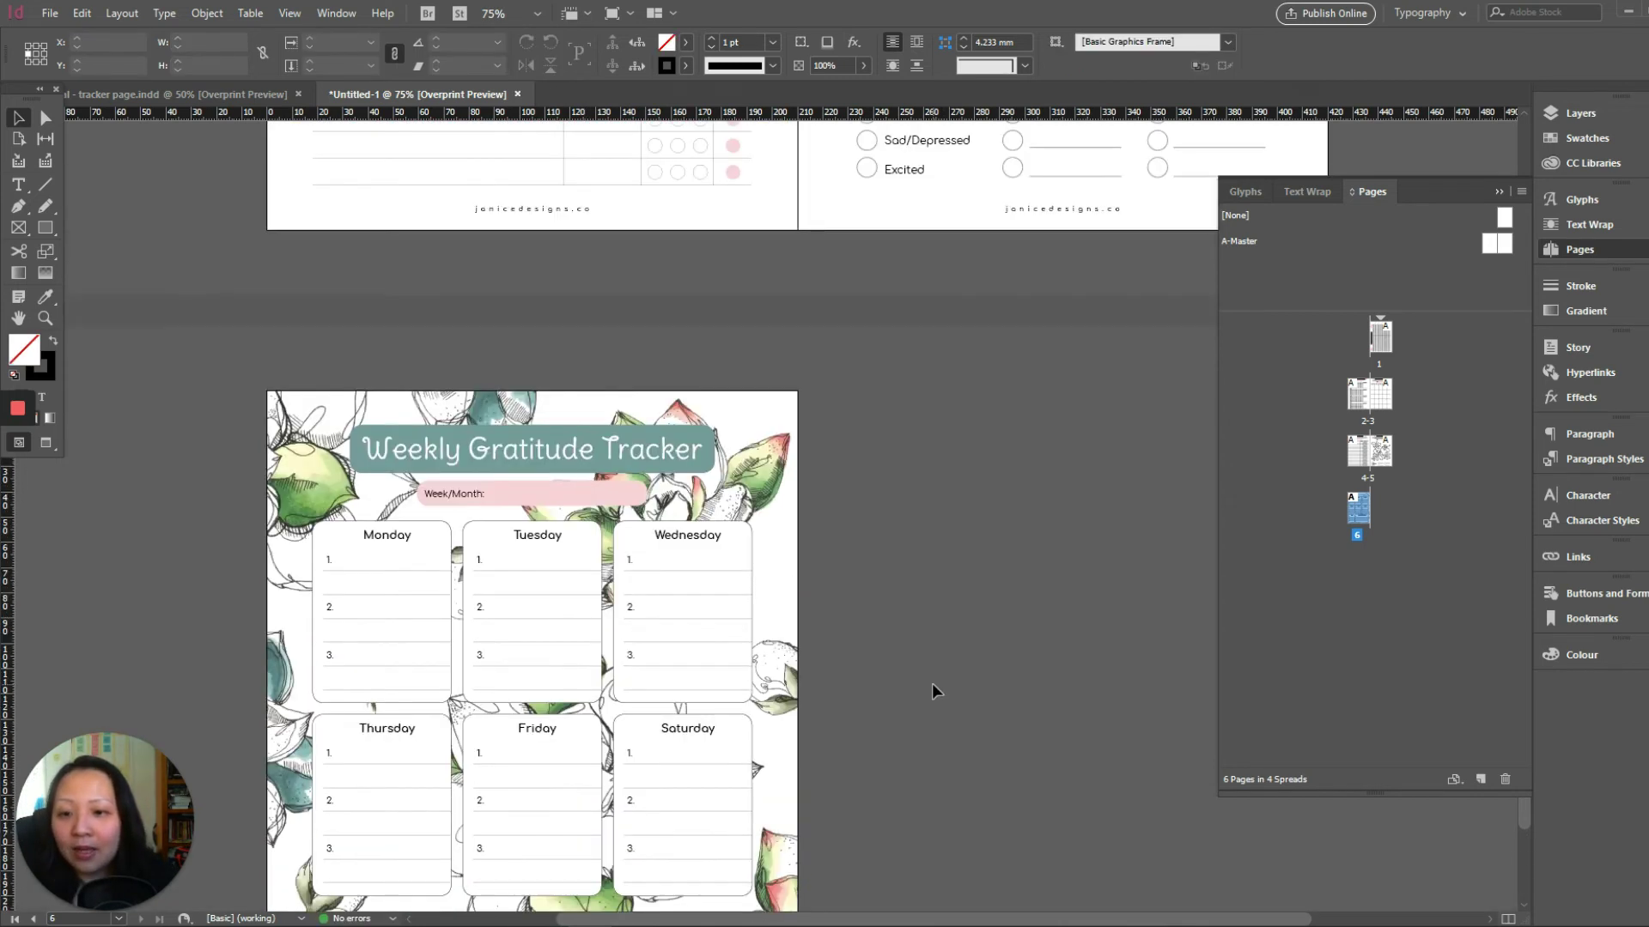
pyautogui.scroll(-3, 931, 683)
pyautogui.click(568, 299)
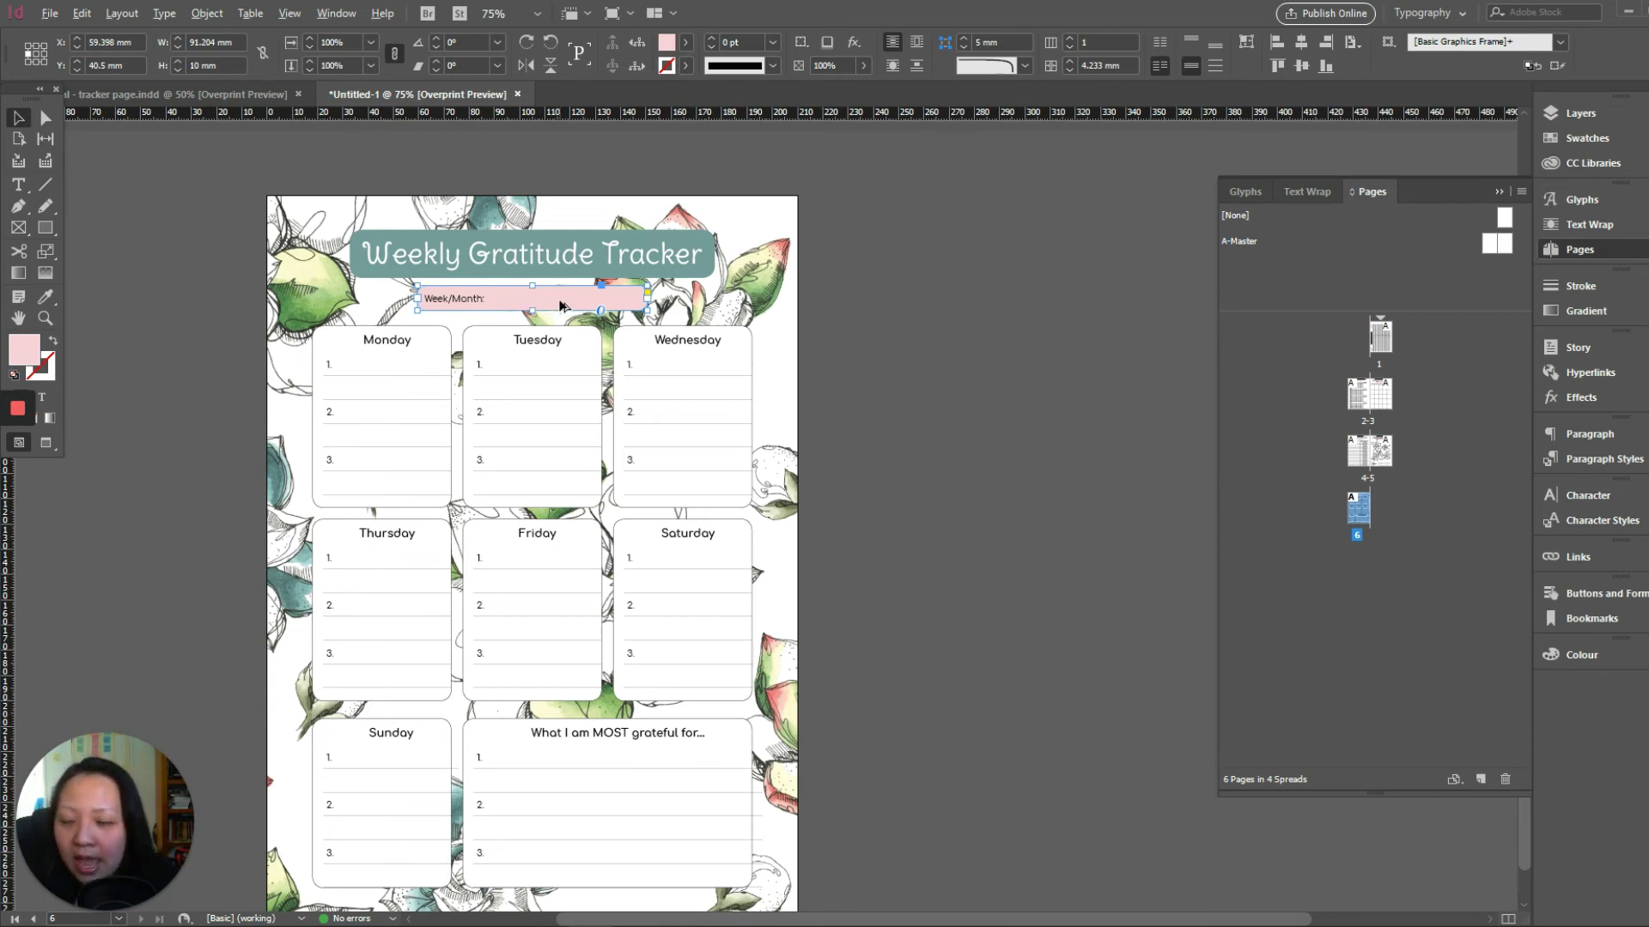
pyautogui.moveTo(562, 305); pyautogui.dragTo(546, 906)
pyautogui.scroll(-3, 618, 825)
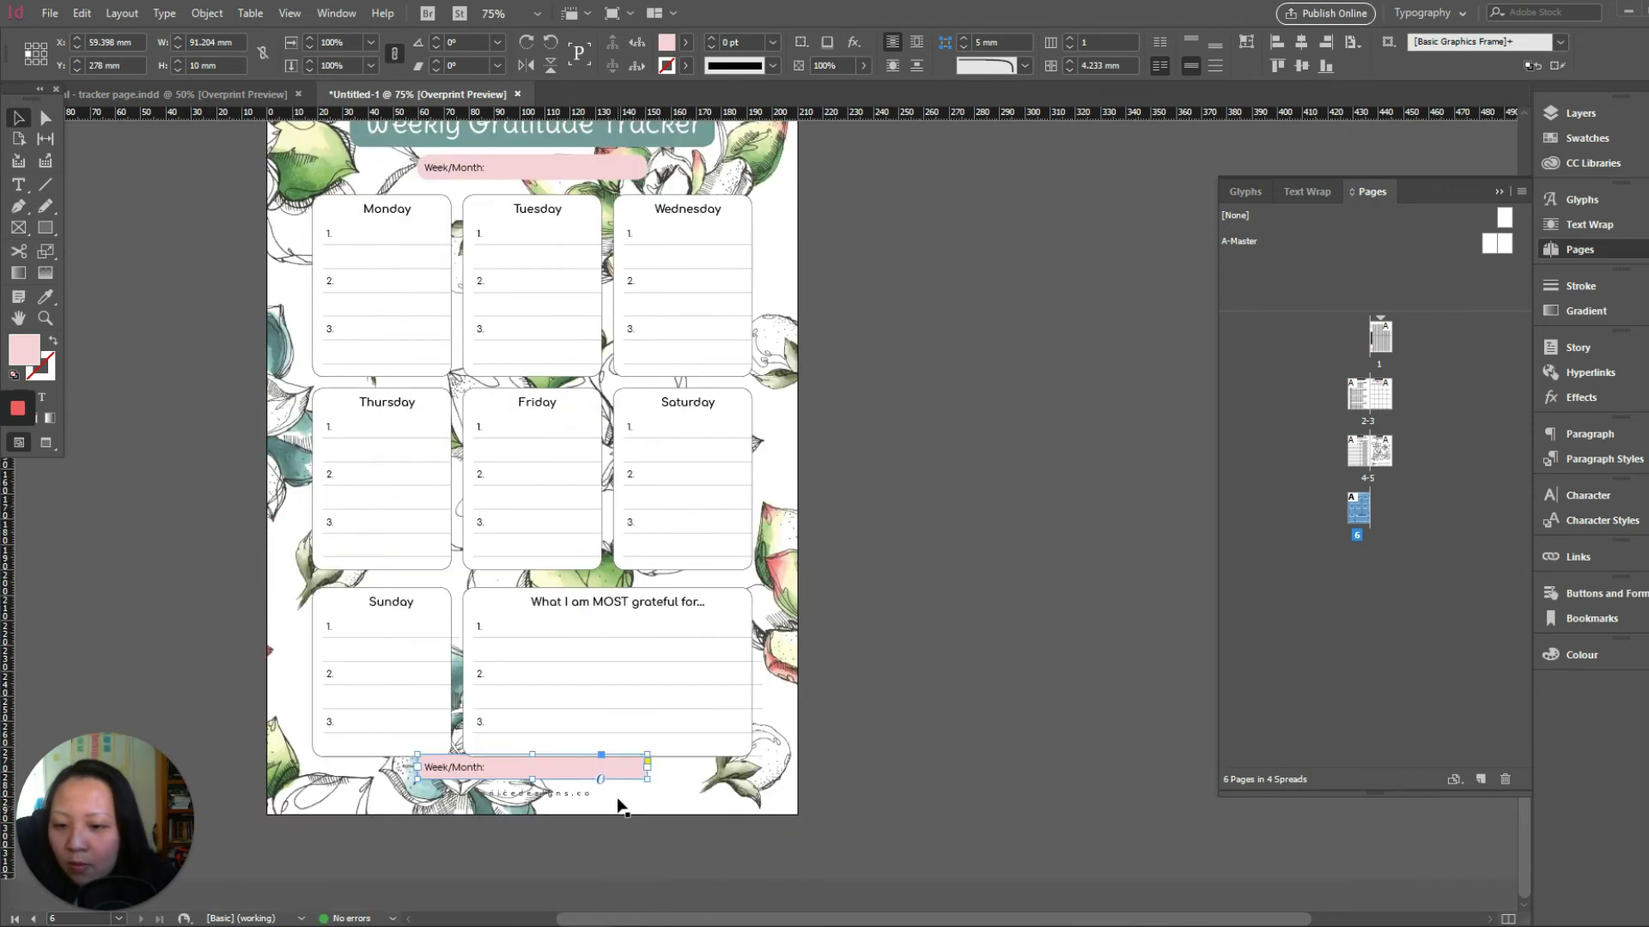
pyautogui.moveTo(565, 766); pyautogui.dragTo(570, 786)
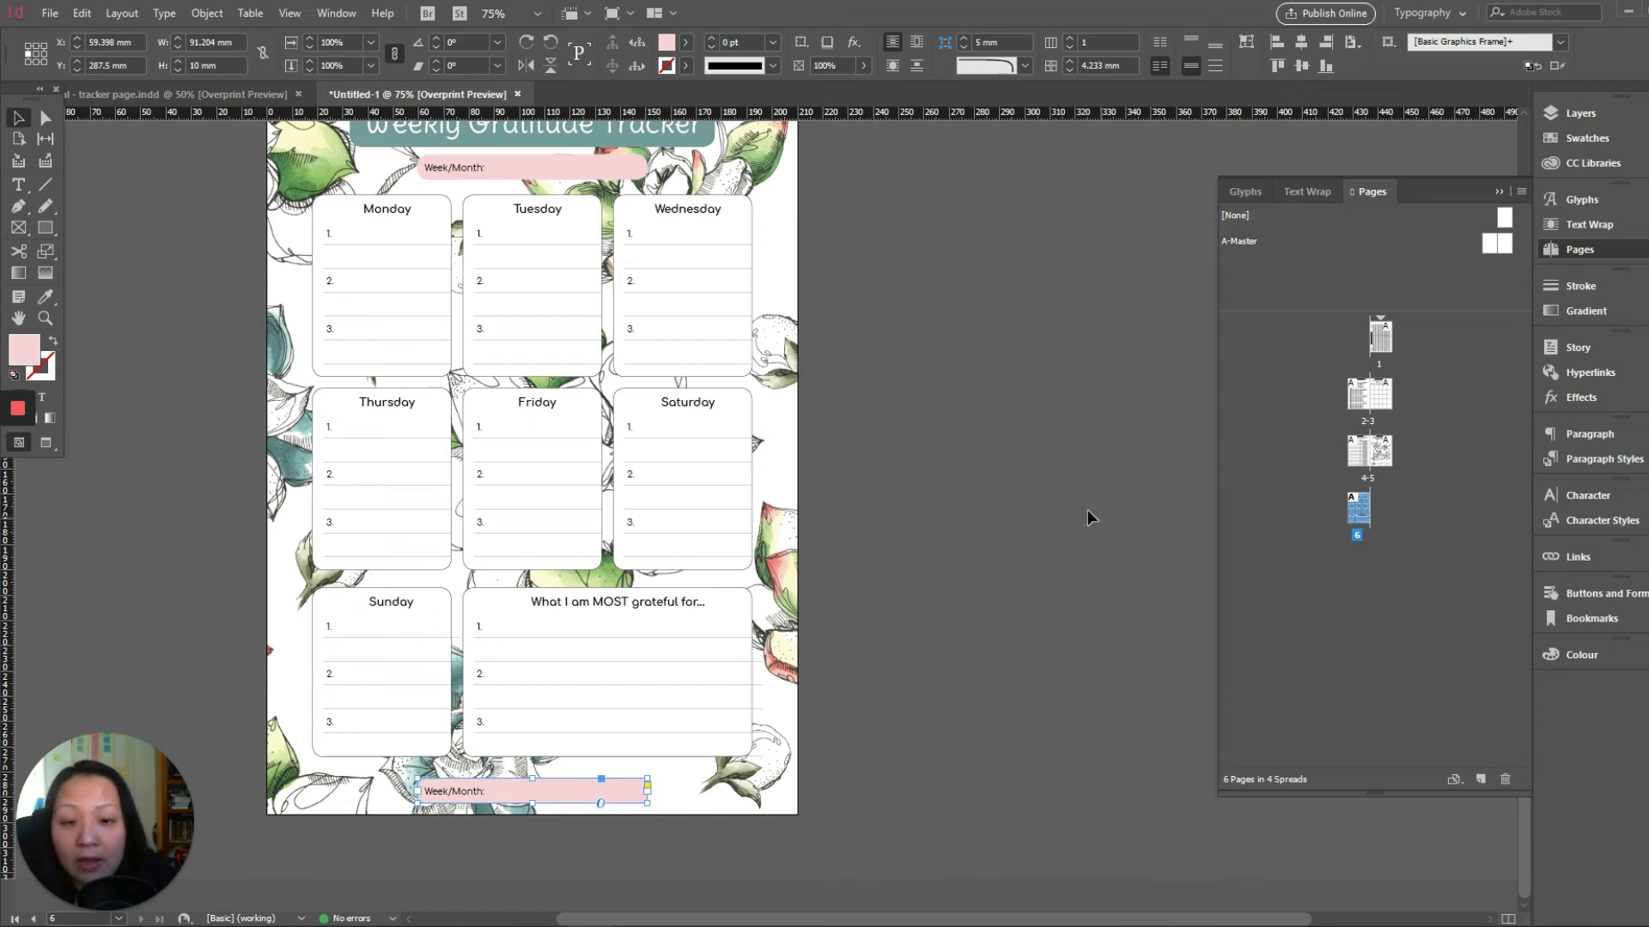
# Replace the text in the duplicated pink box with "janicedesigns.co".
pyautogui.doubleClick(487, 791)
pyautogui.moveTo(487, 791); pyautogui.dragTo(414, 775)
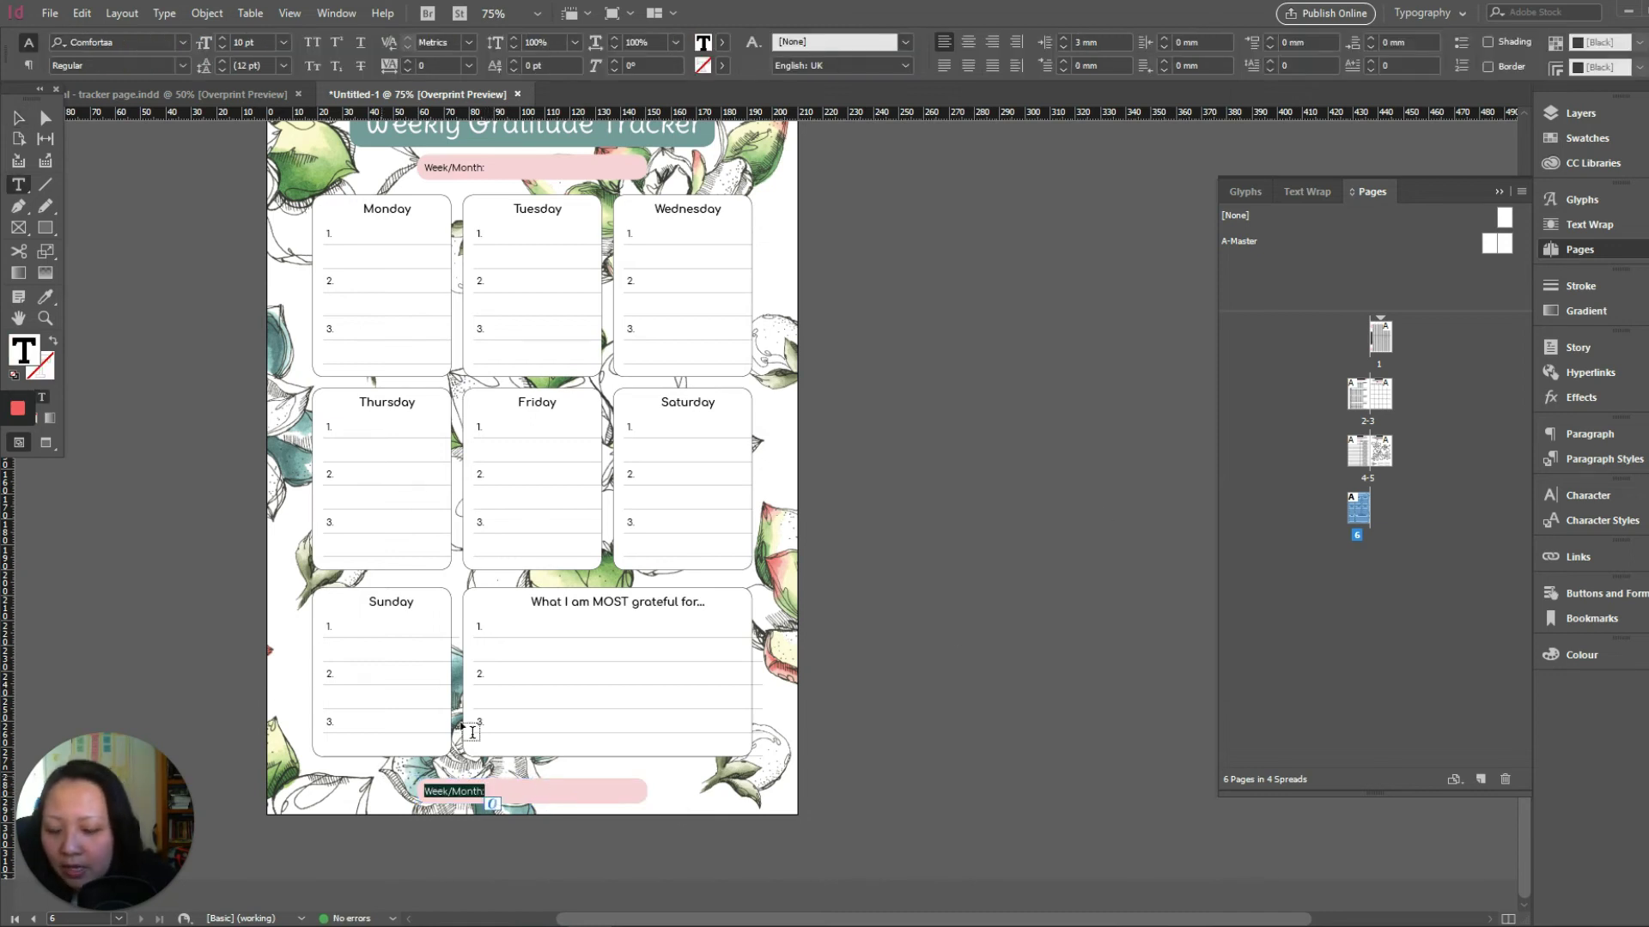
pyautogui.write('janicedesigns.co')
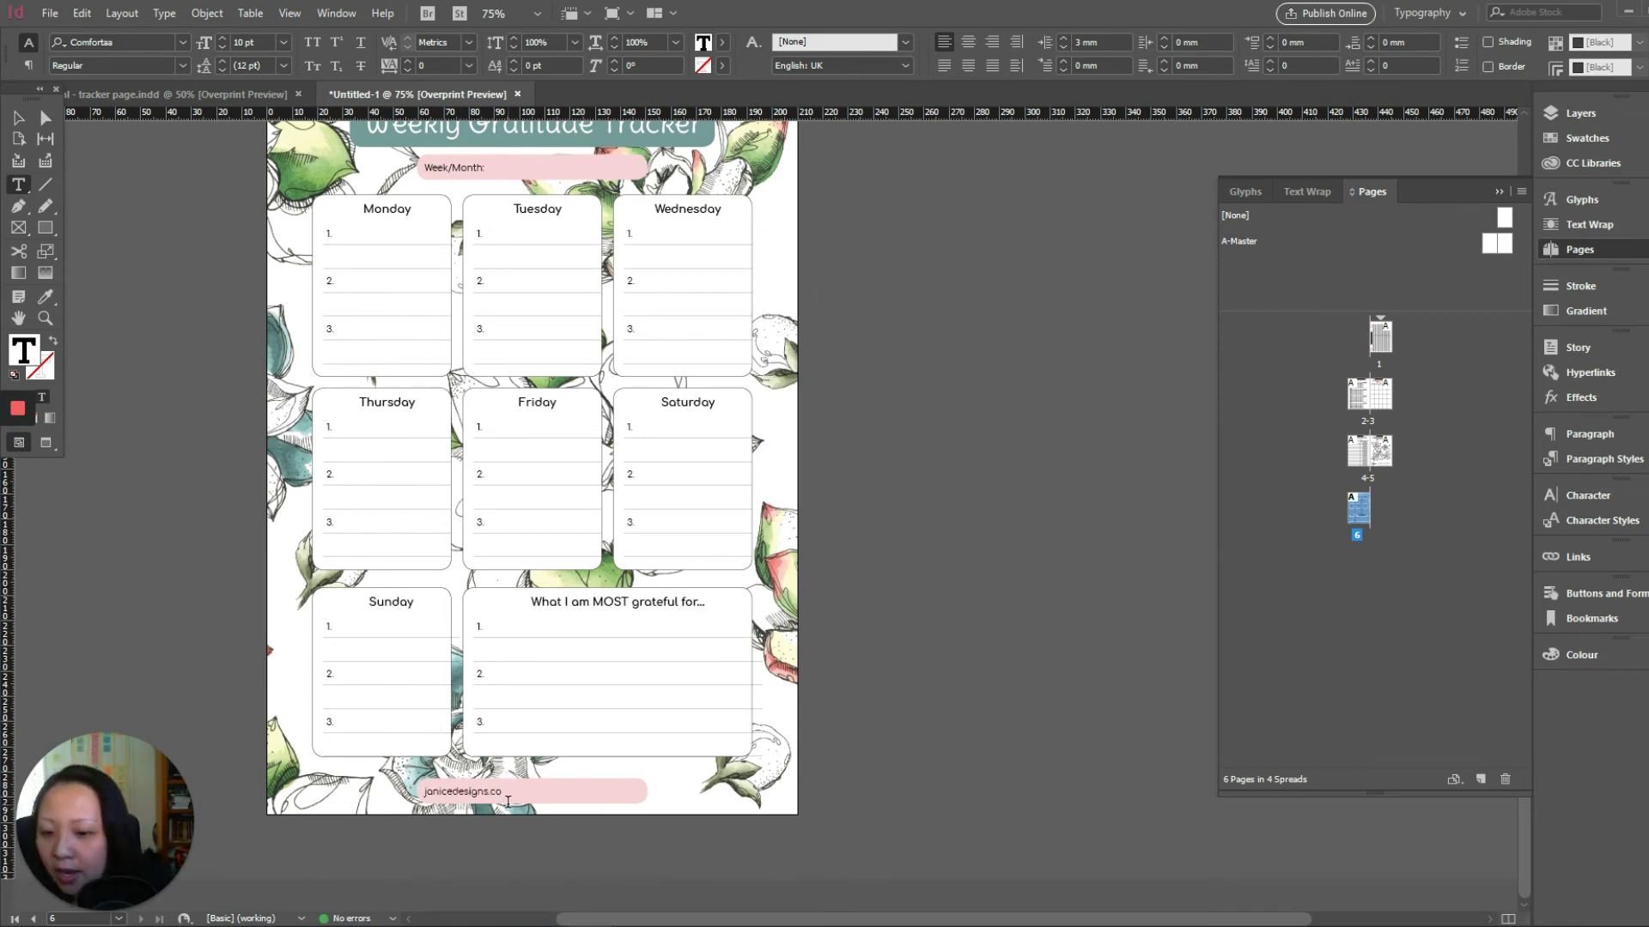
# Widen the tracking of the website text in the pink footer box to 460.
pyautogui.moveTo(506, 791); pyautogui.dragTo(407, 790)
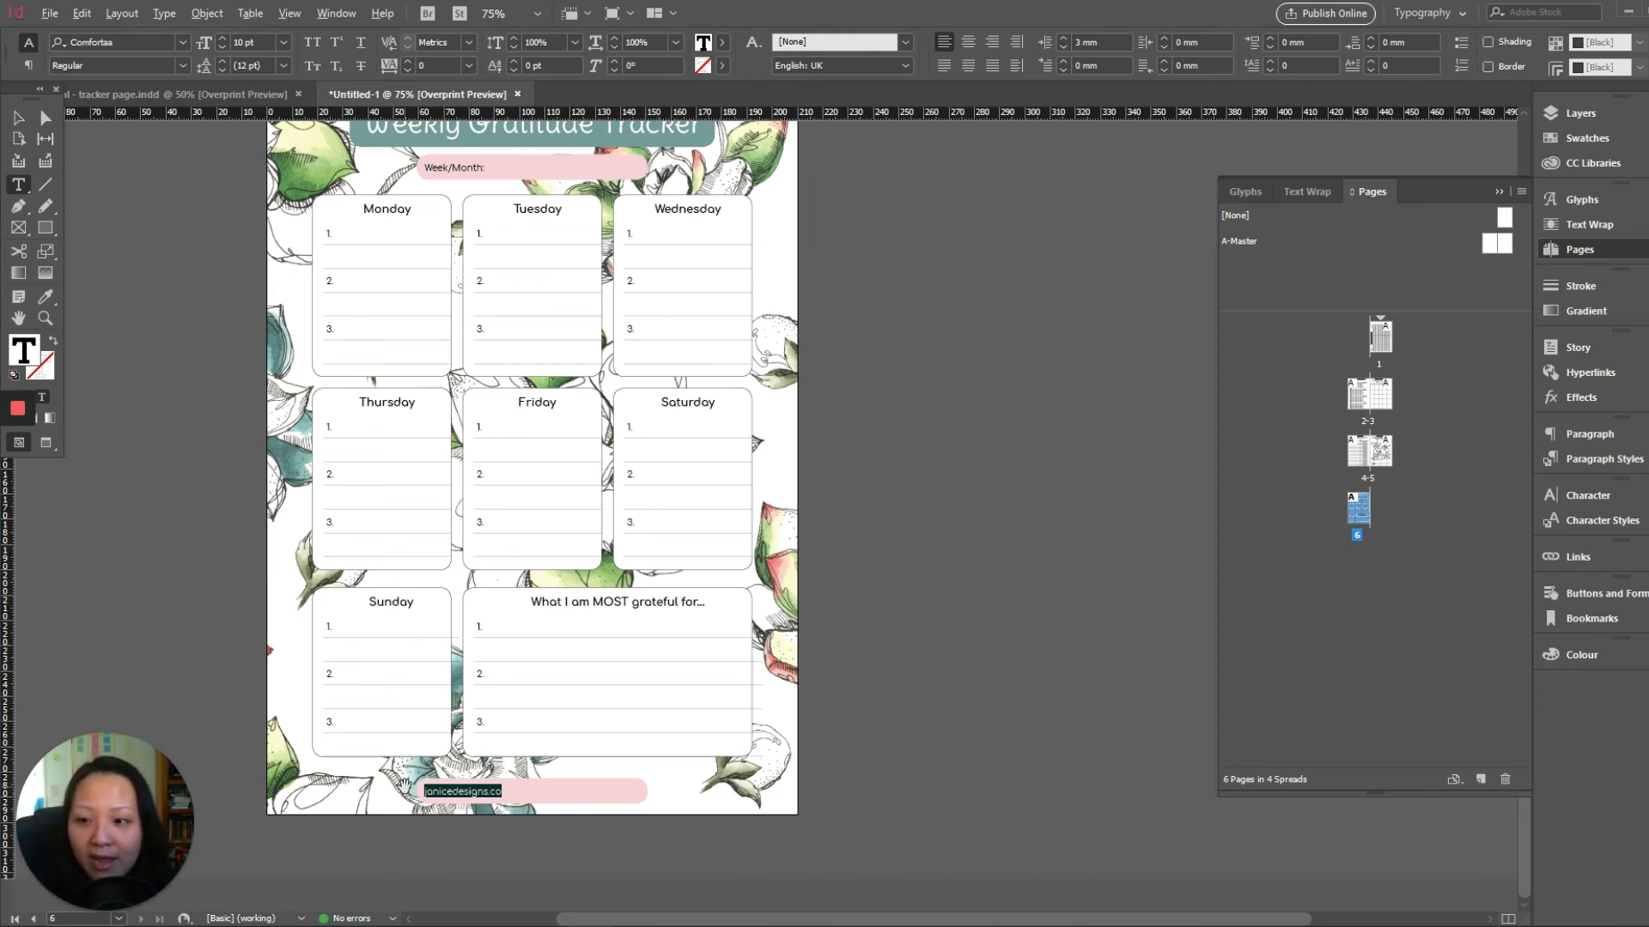
pyautogui.hotkey('alt', 'Right')
pyautogui.hotkey('alt', 'Right')
pyautogui.hotkey('alt', 'Right')
pyautogui.hotkey('alt', 'Right')
pyautogui.hotkey('alt', 'Right')
pyautogui.hotkey('alt', 'Right')
pyautogui.hotkey('alt', 'Right')
pyautogui.hotkey('alt', 'Right')
pyautogui.hotkey('alt', 'Right')
pyautogui.hotkey('alt', 'Right')
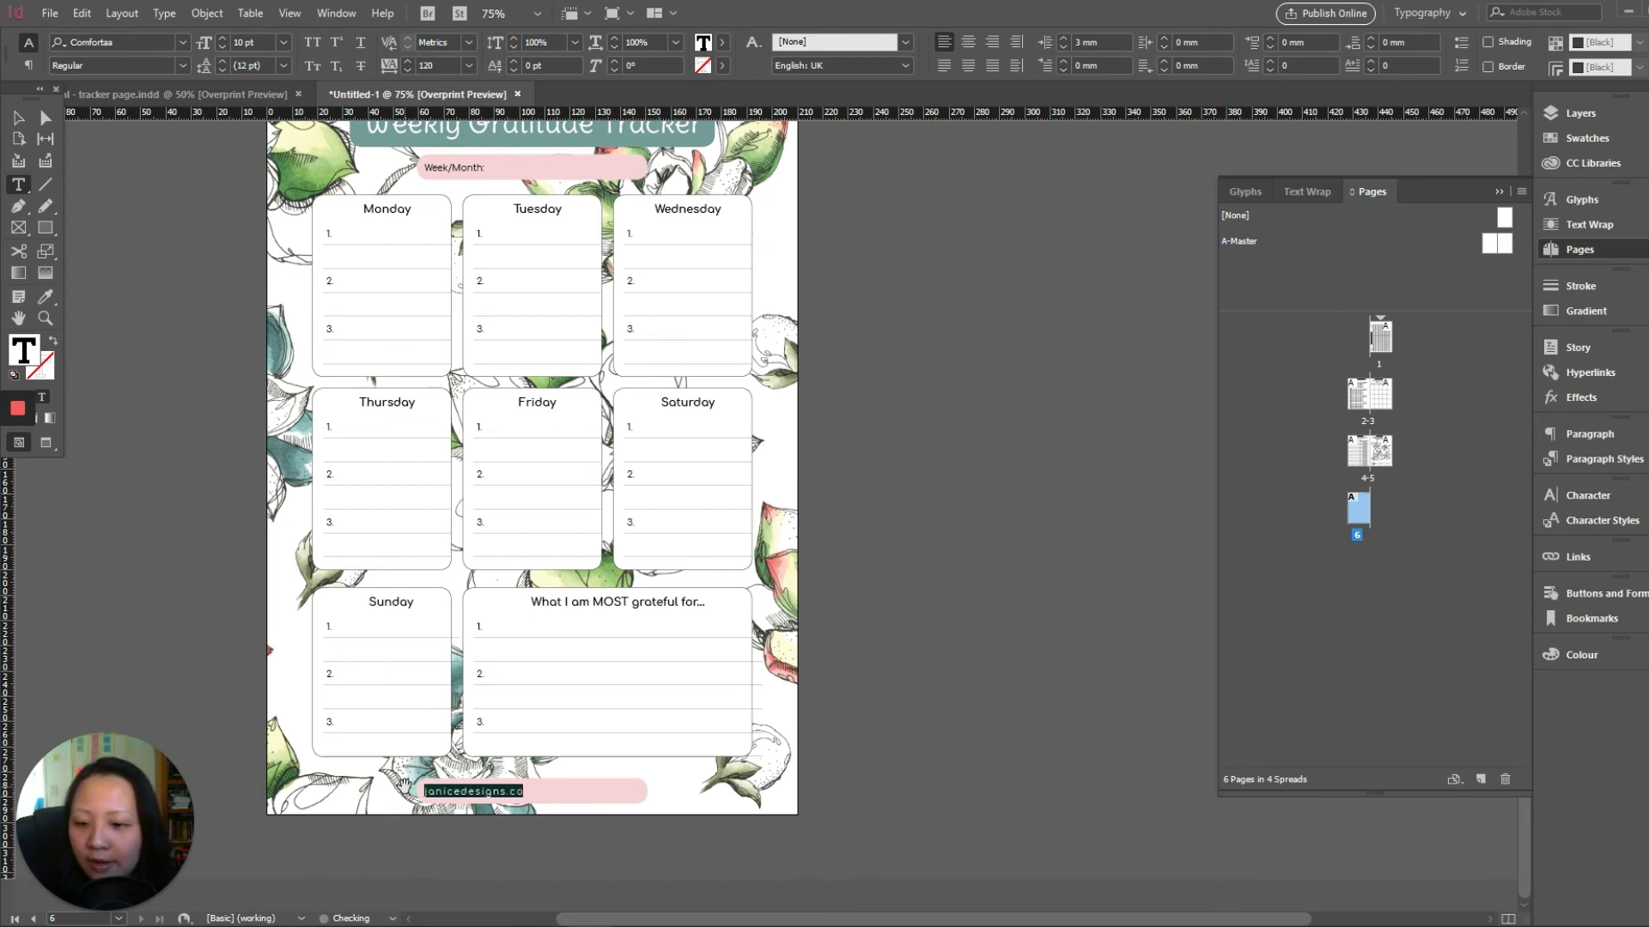
pyautogui.hotkey('alt', 'Left')
pyautogui.hotkey('alt', 'Left')
pyautogui.hotkey('alt', 'Left')
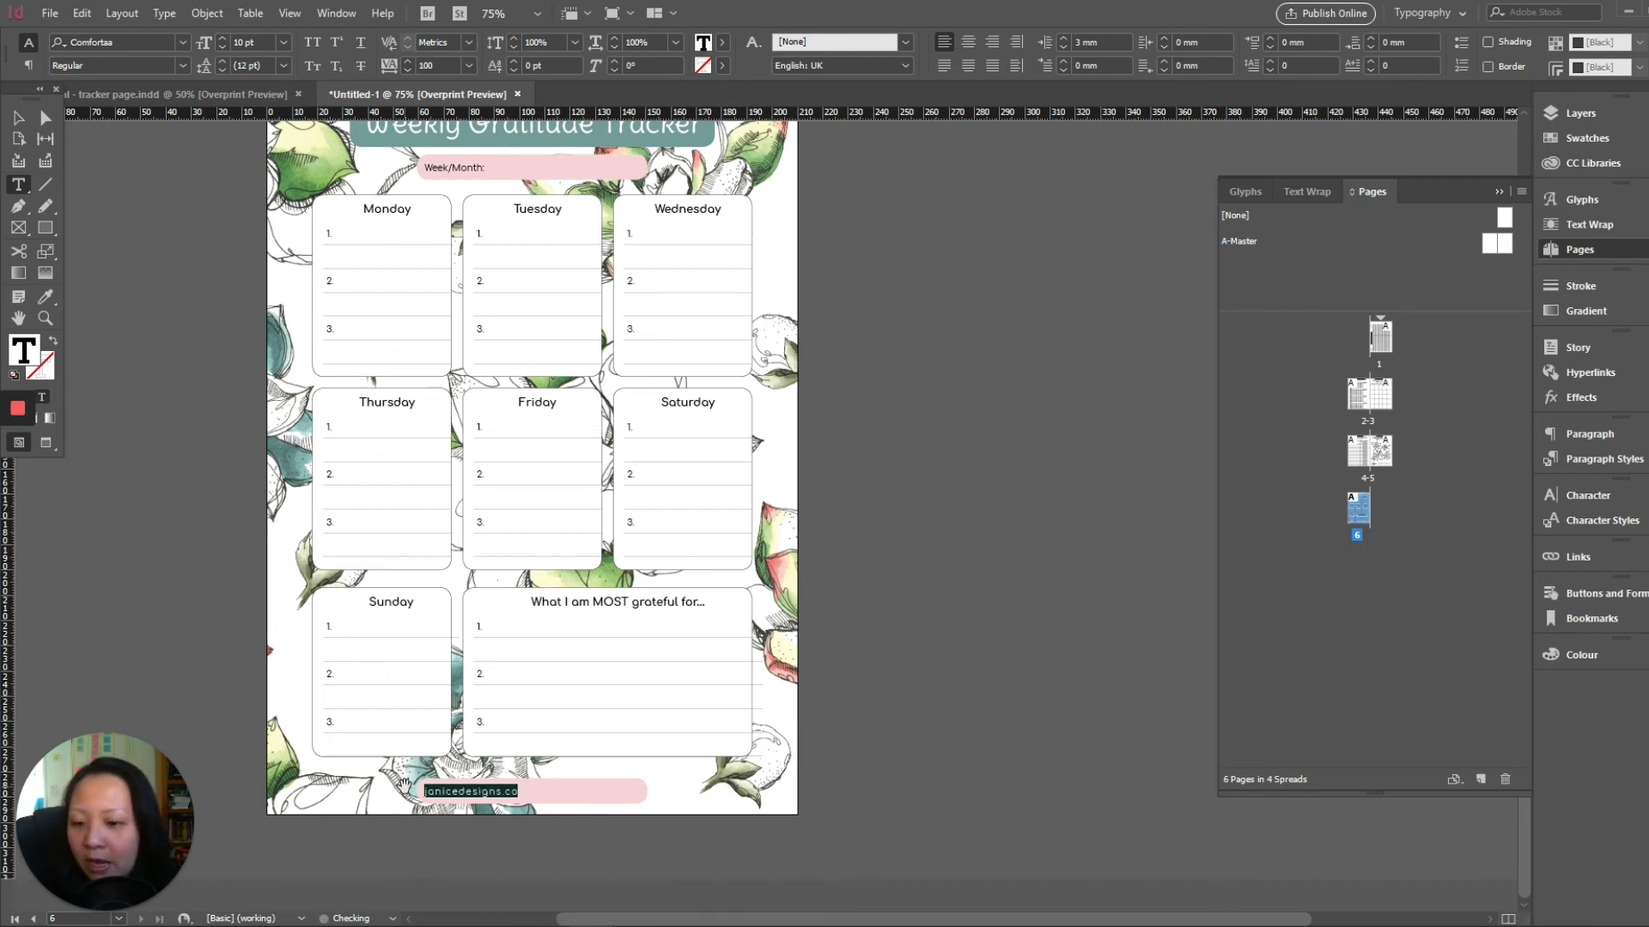
pyautogui.hotkey('alt', 'Right')
pyautogui.hotkey('alt', 'Right')
pyautogui.hotkey('alt', 'Right')
pyautogui.hotkey('alt', 'Right')
pyautogui.hotkey('alt', 'Right')
pyautogui.hotkey('alt', 'Right')
pyautogui.hotkey('alt', 'Right')
pyautogui.hotkey('alt', 'Right')
pyautogui.hotkey('alt', 'Right')
pyautogui.hotkey('alt', 'Right')
pyautogui.hotkey('alt', 'Right')
pyautogui.hotkey('alt', 'Right')
pyautogui.hotkey('alt', 'Right')
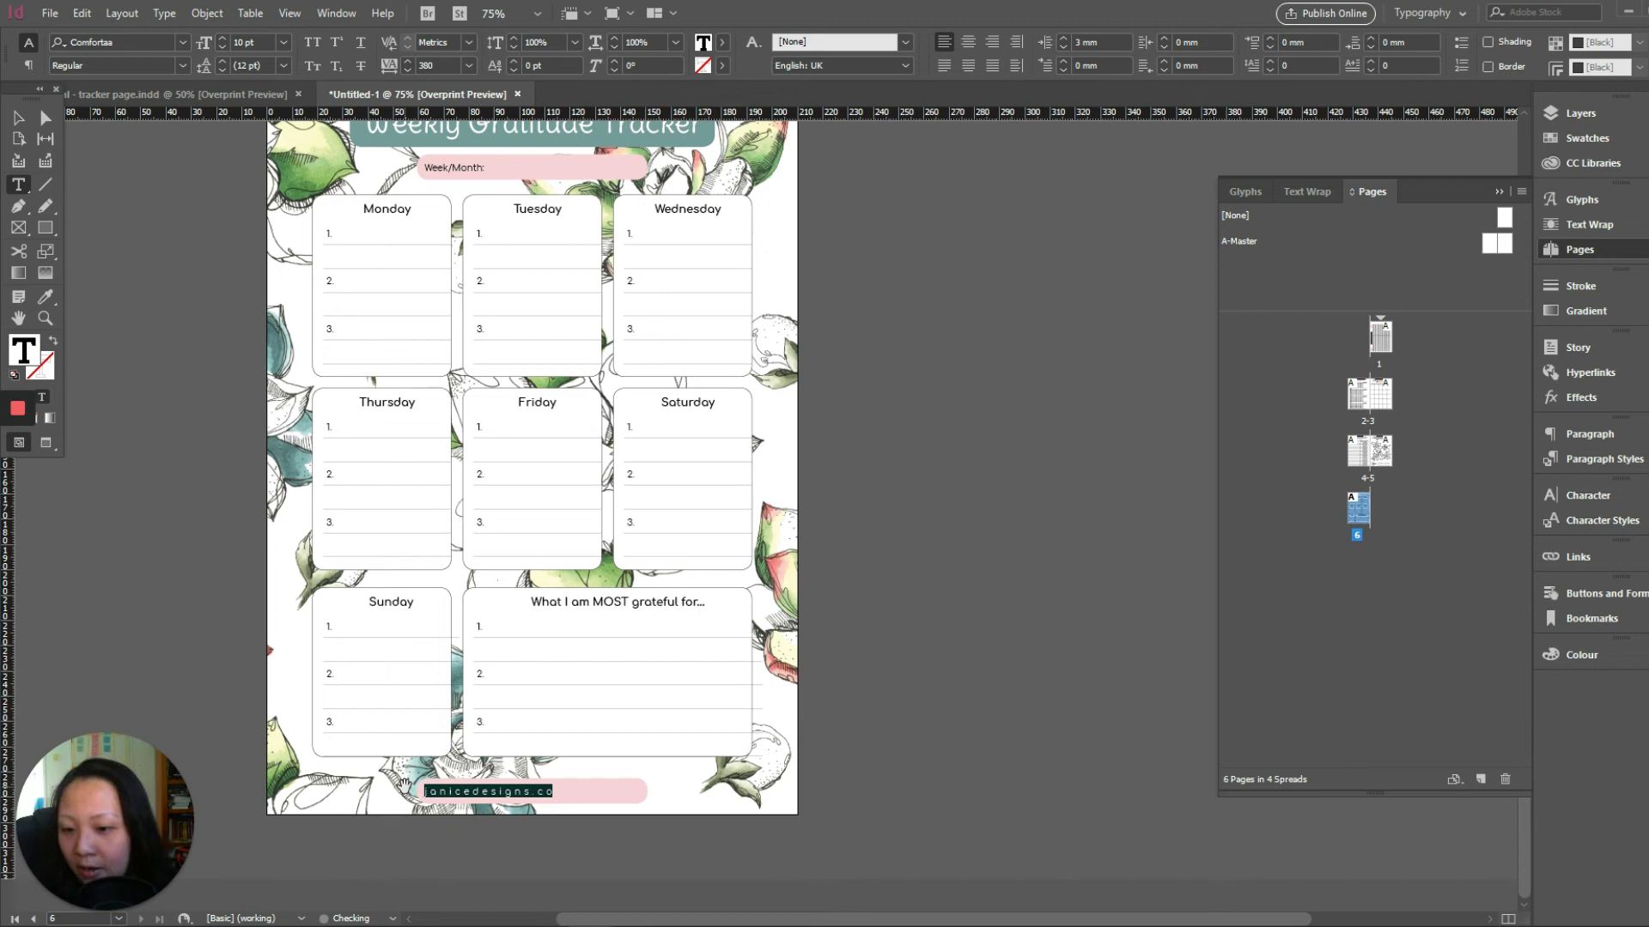
pyautogui.hotkey('alt', 'Right')
pyautogui.hotkey('alt', 'Right')
pyautogui.hotkey('alt', 'Right')
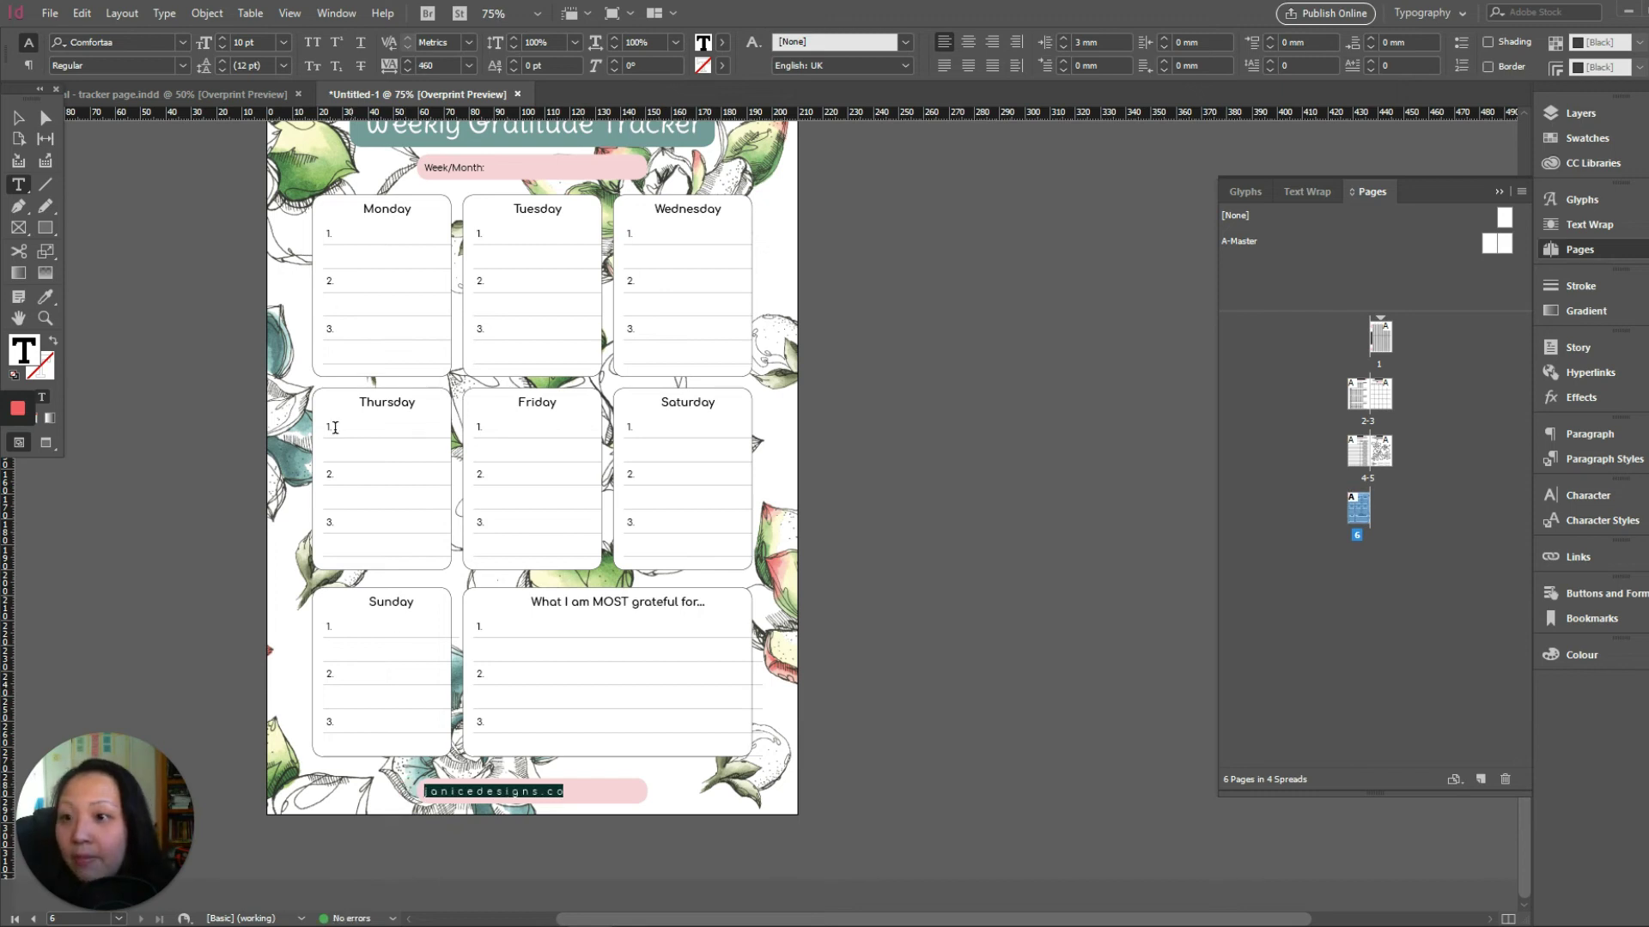
# Set the footer website text to 8 pt and centre-align it in its box.
pyautogui.click(283, 42)
pyautogui.click(259, 107)
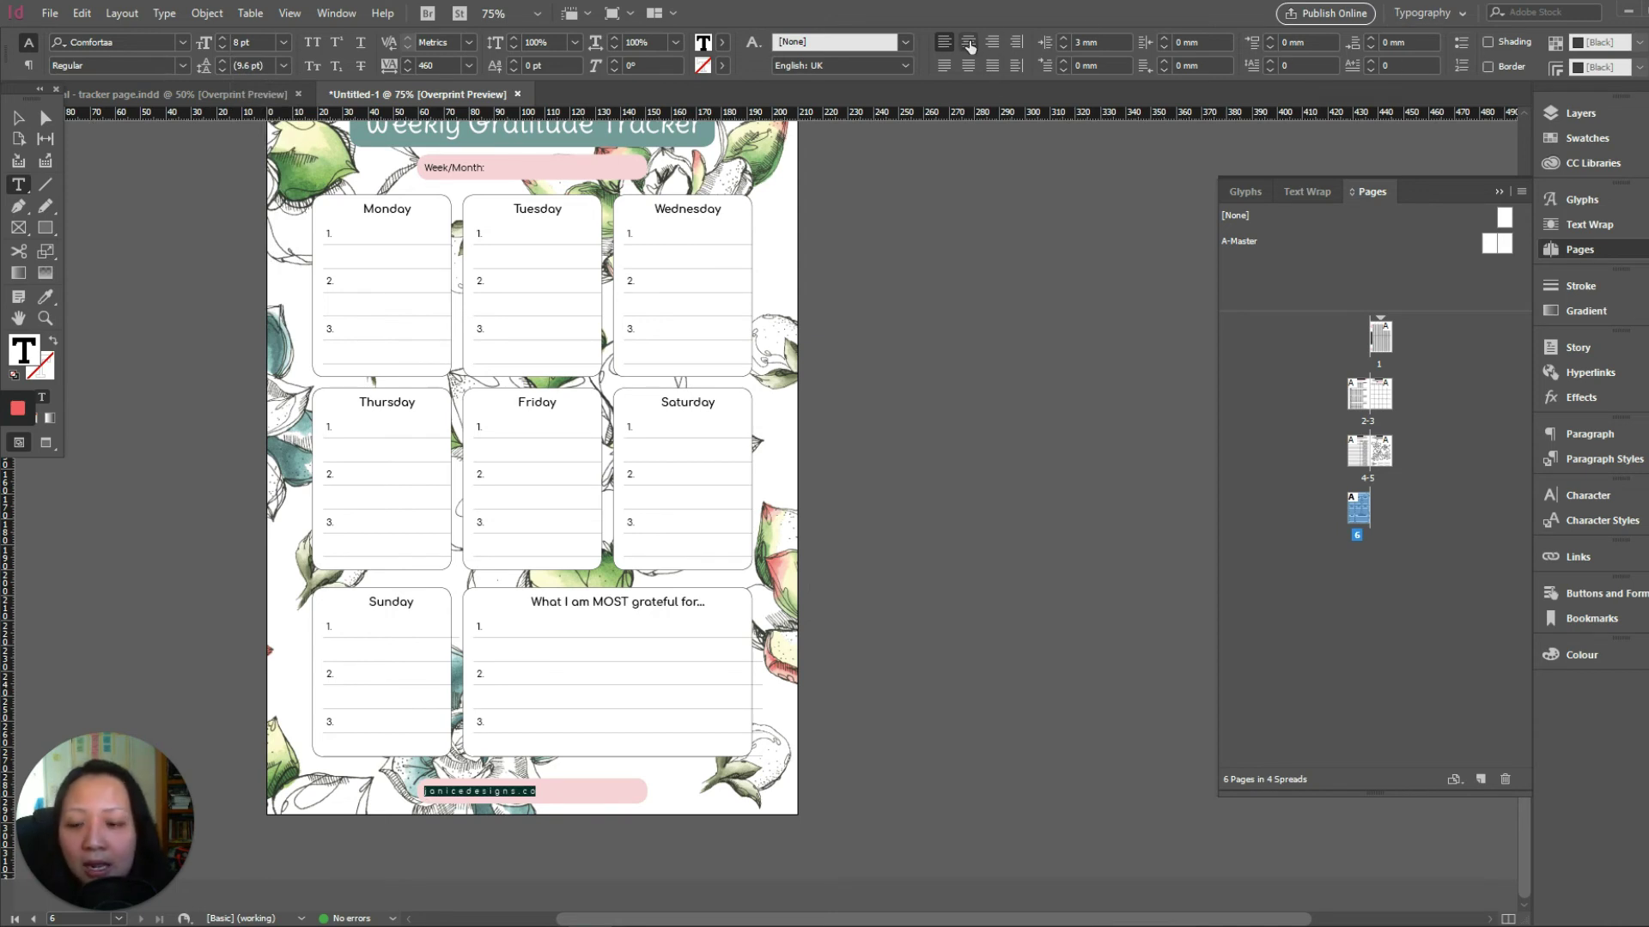
pyautogui.click(969, 43)
# Shorten the pink footer box to about 74 mm wide, keeping its start edge in place.
pyautogui.click(18, 118)
pyautogui.click(977, 650)
pyautogui.click(618, 787)
pyautogui.moveTo(648, 797); pyautogui.dragTo(605, 795)
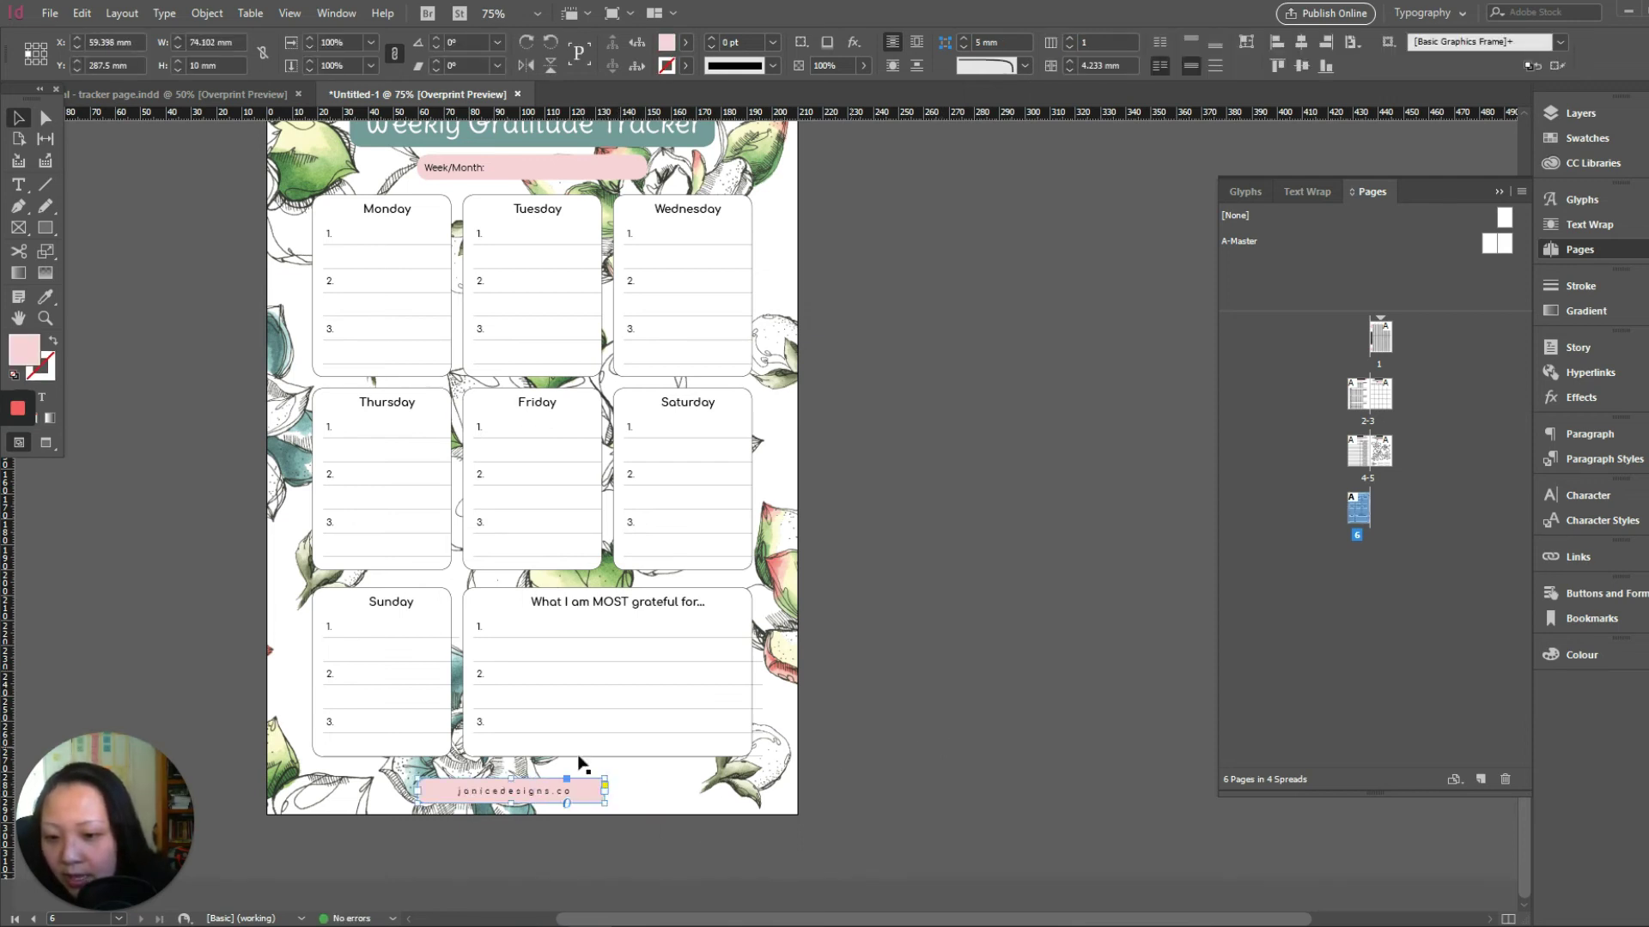
pyautogui.click(962, 751)
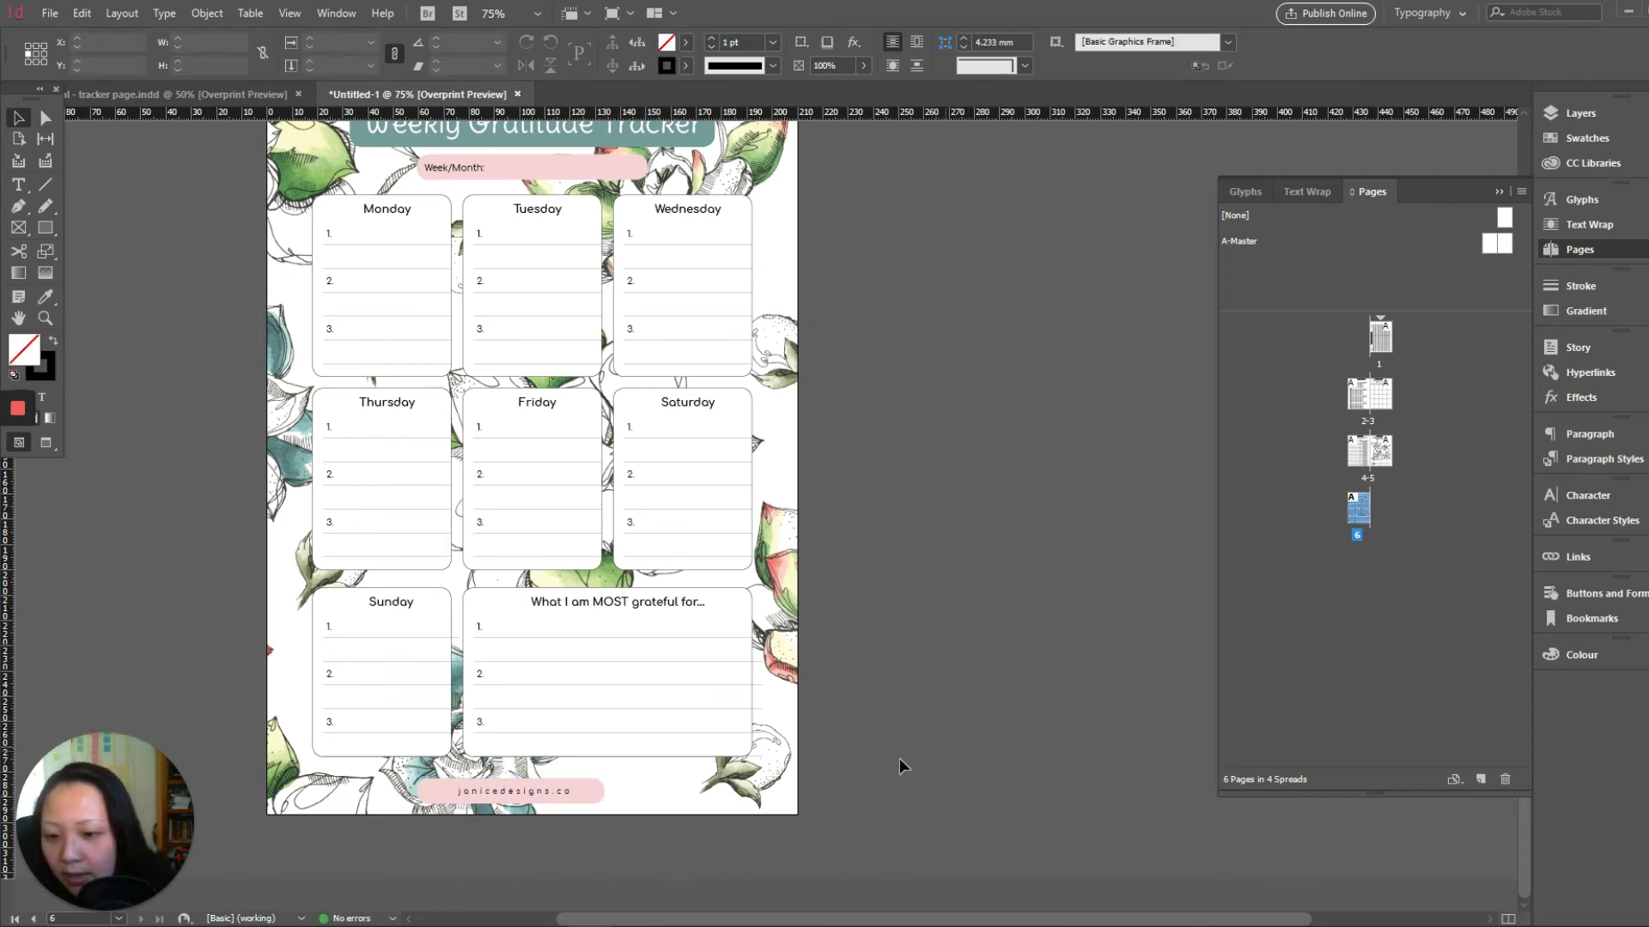
# Centre the pink footer box horizontally on the page.
pyautogui.click(565, 800)
pyautogui.click(1301, 42)
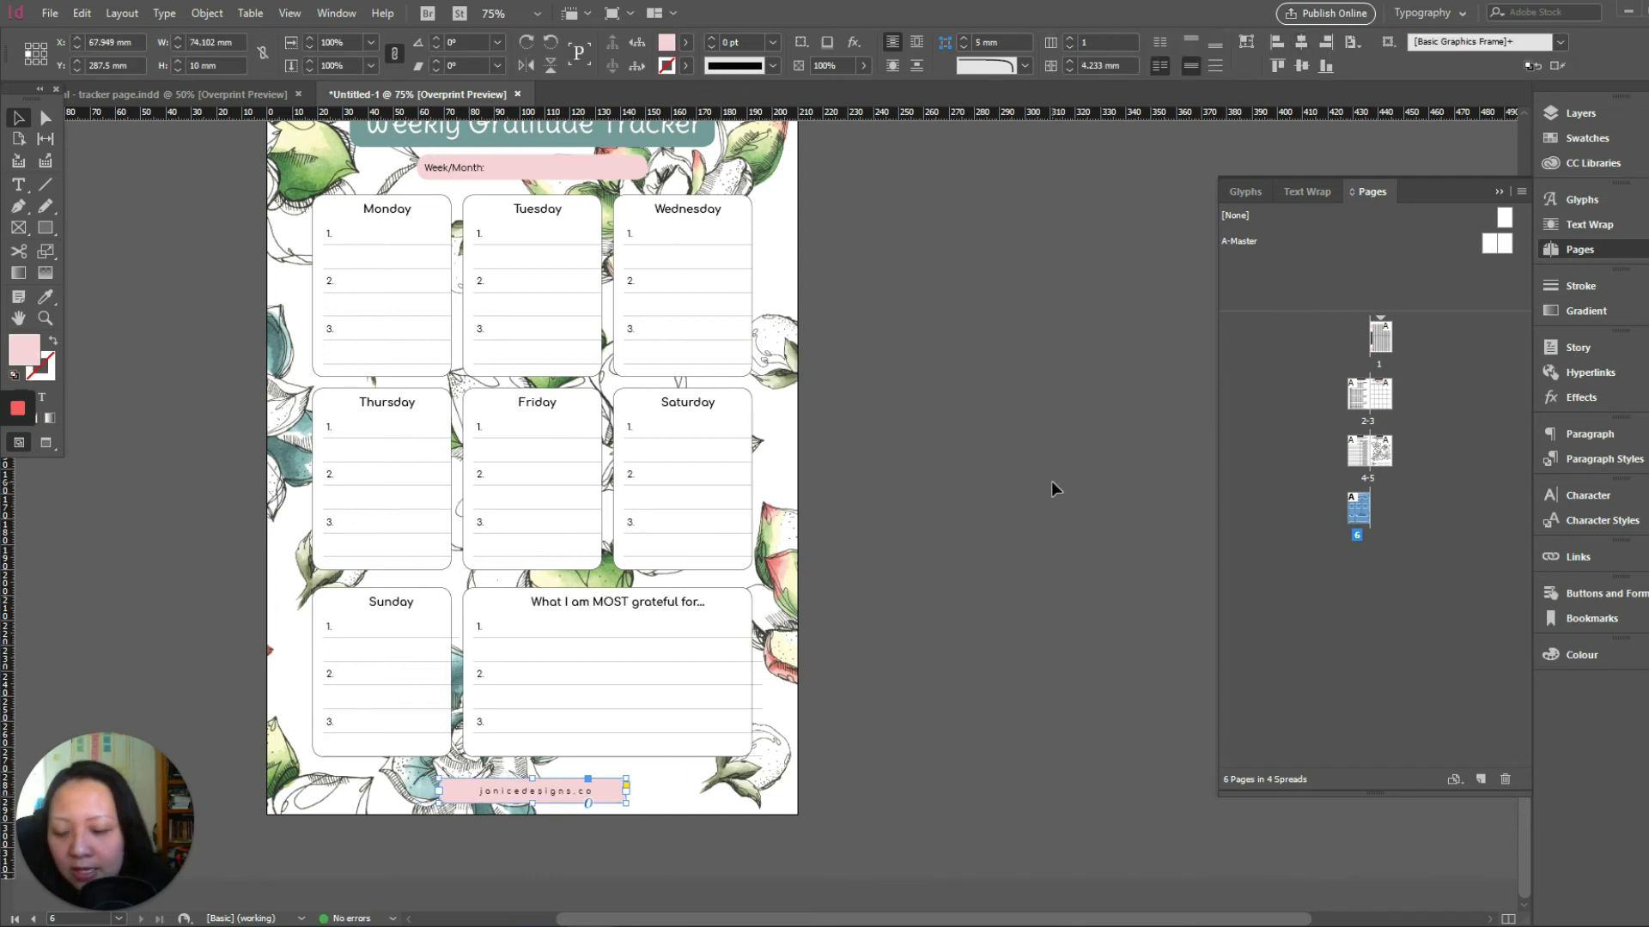
pyautogui.click(1017, 481)
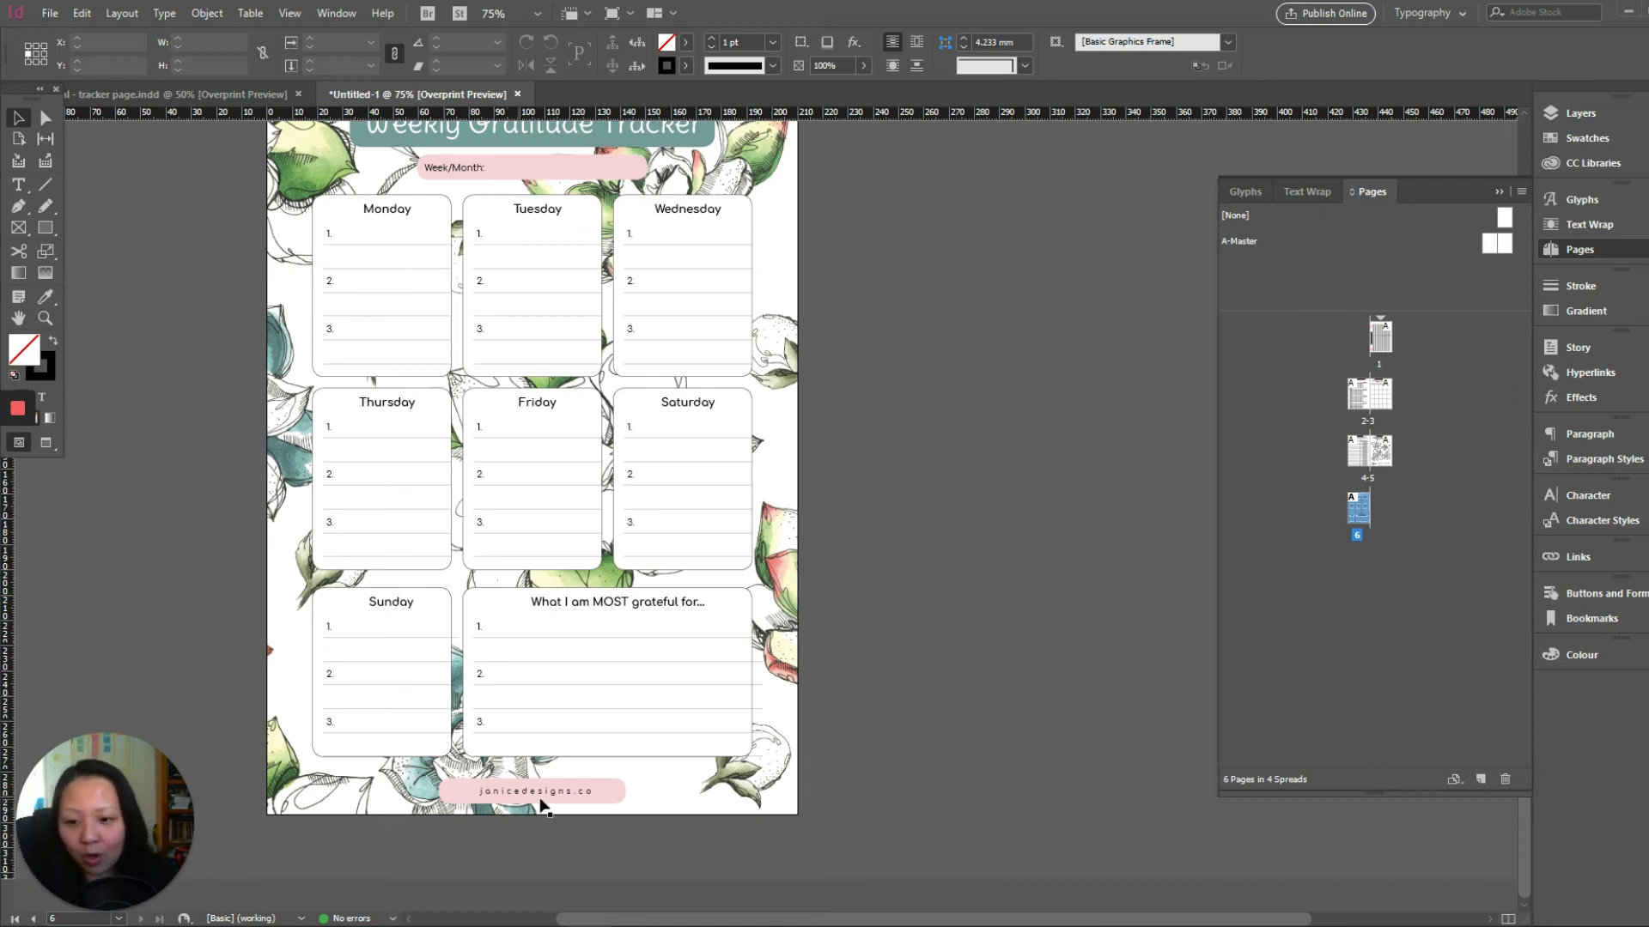
pyautogui.click(581, 799)
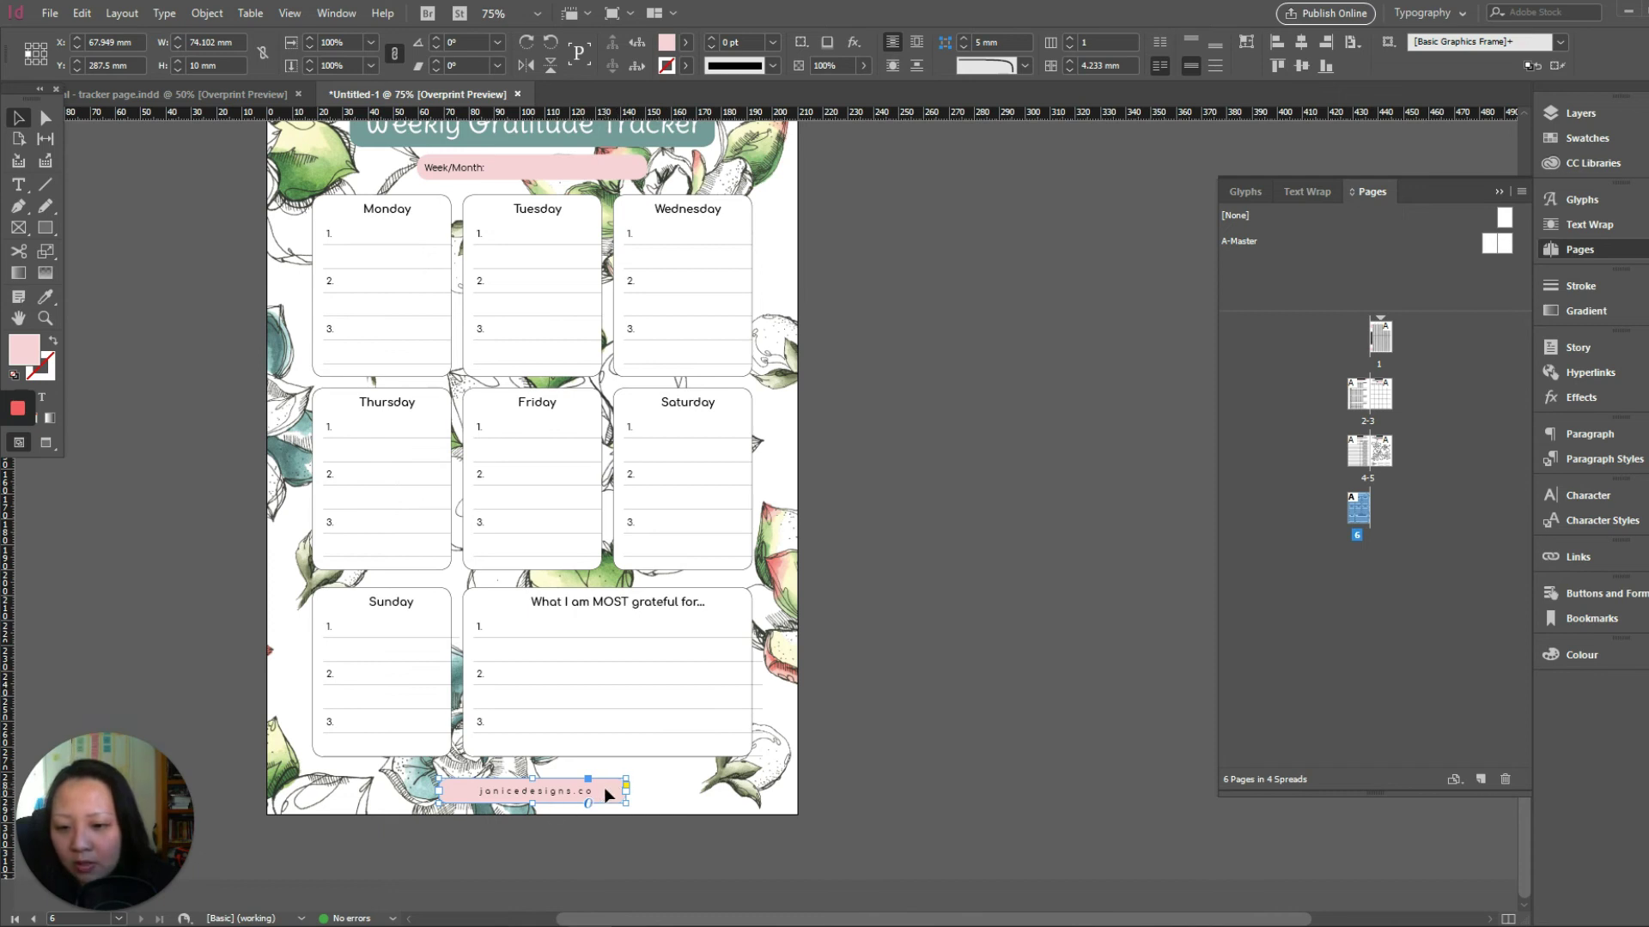
pyautogui.rightClick(604, 787)
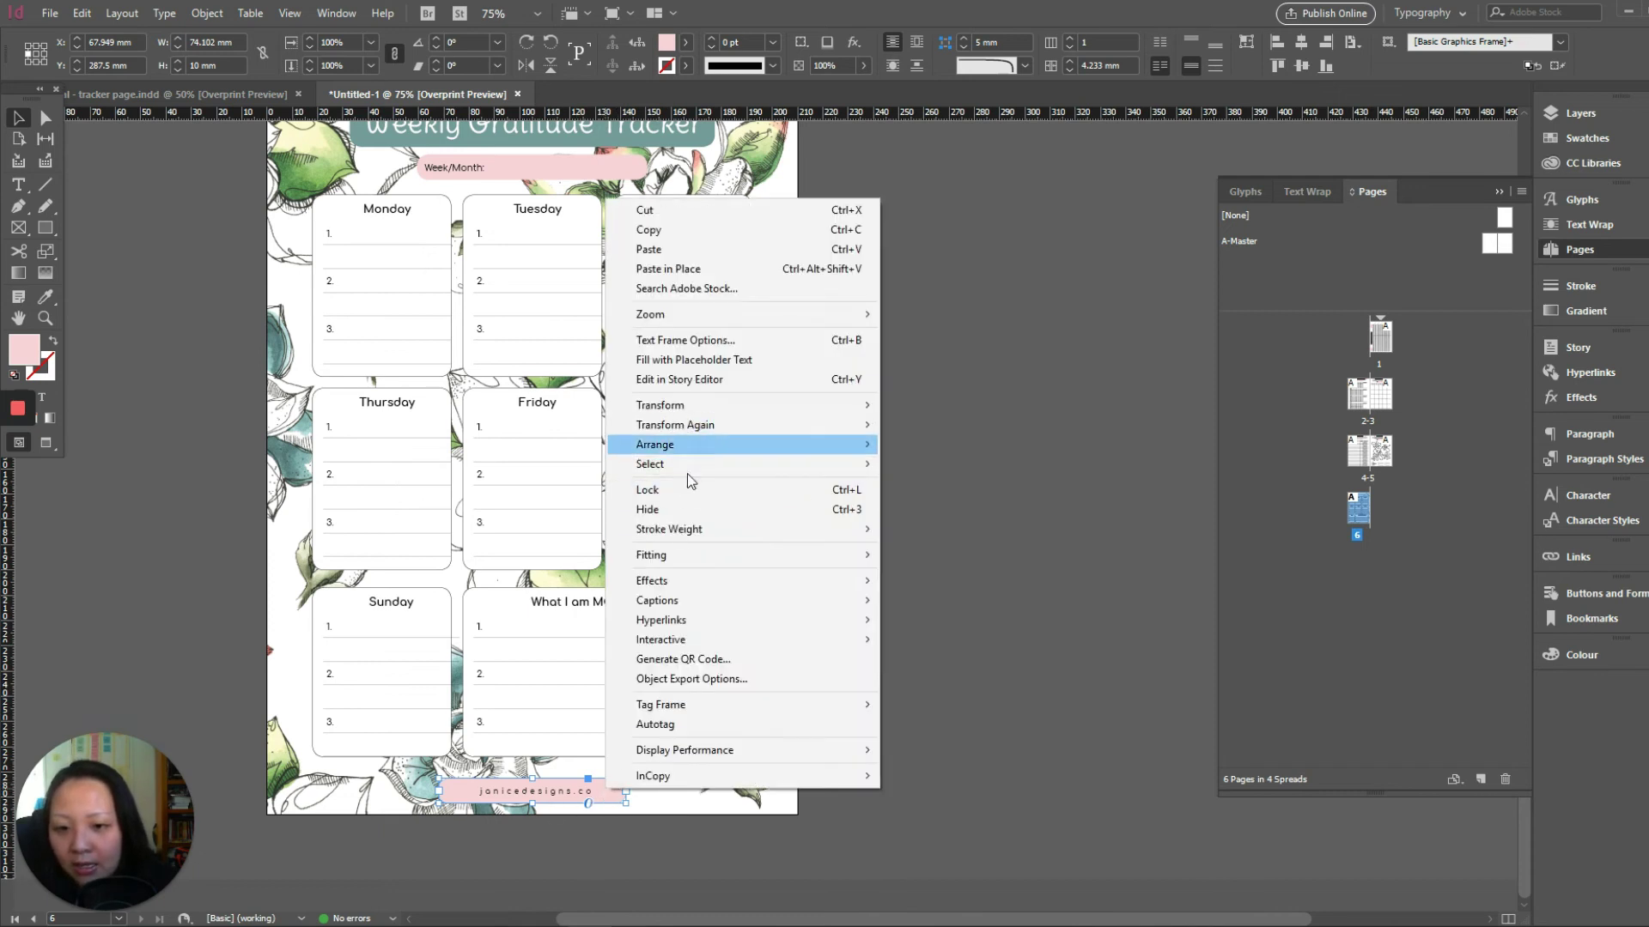
pyautogui.moveTo(688, 631)
pyautogui.click(931, 620)
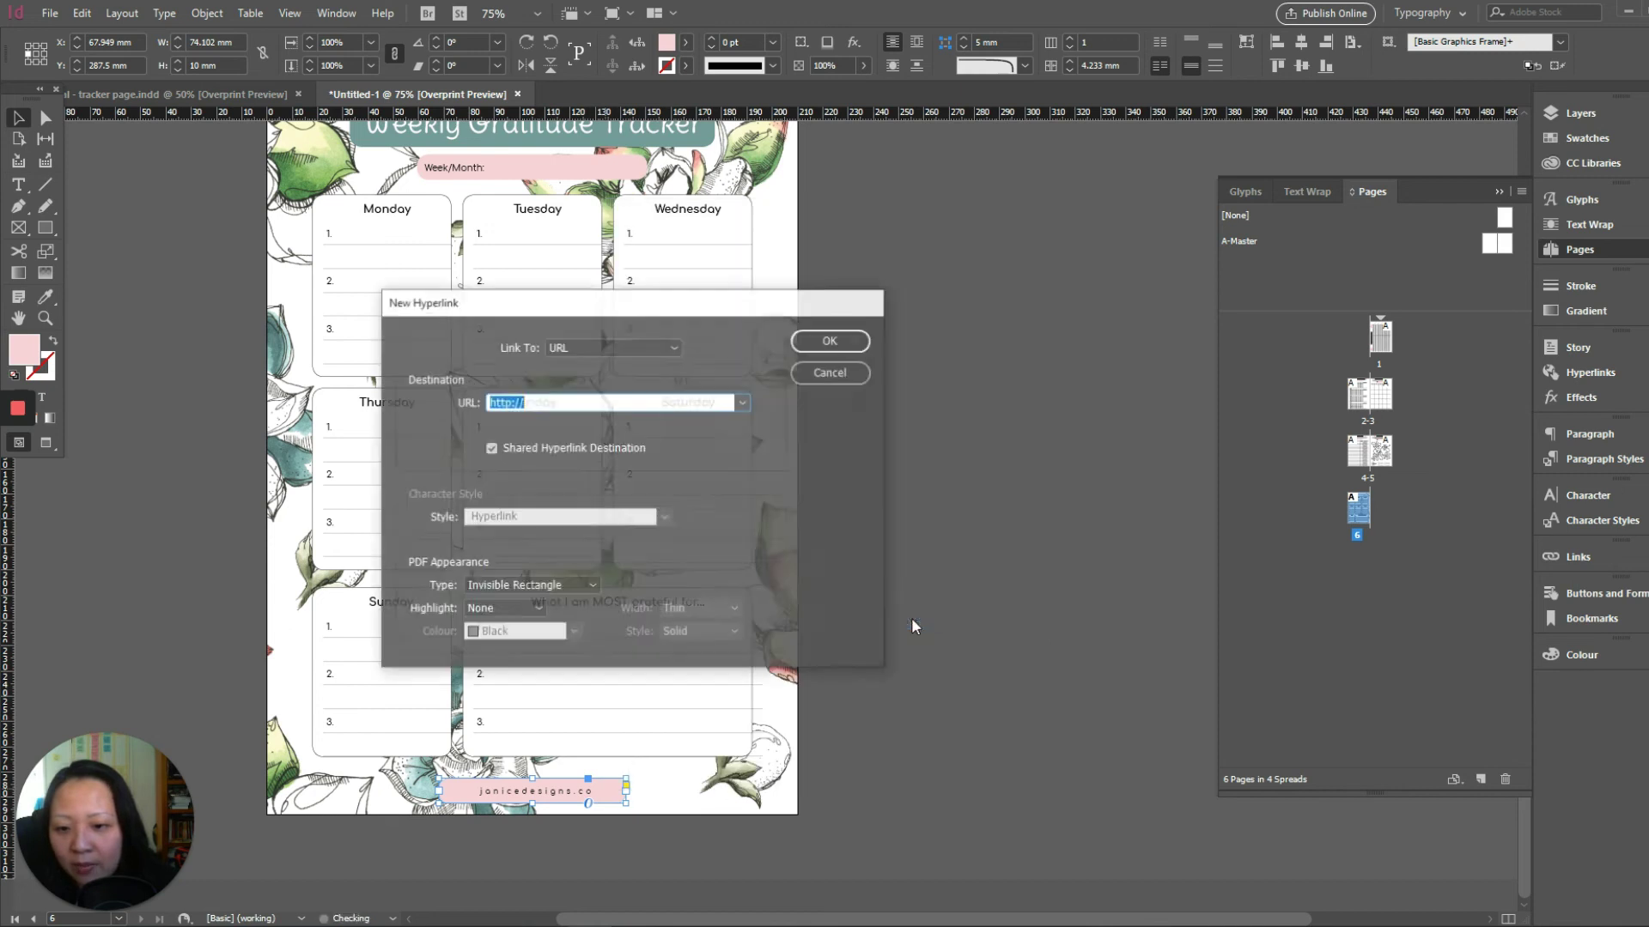
pyautogui.click(514, 403)
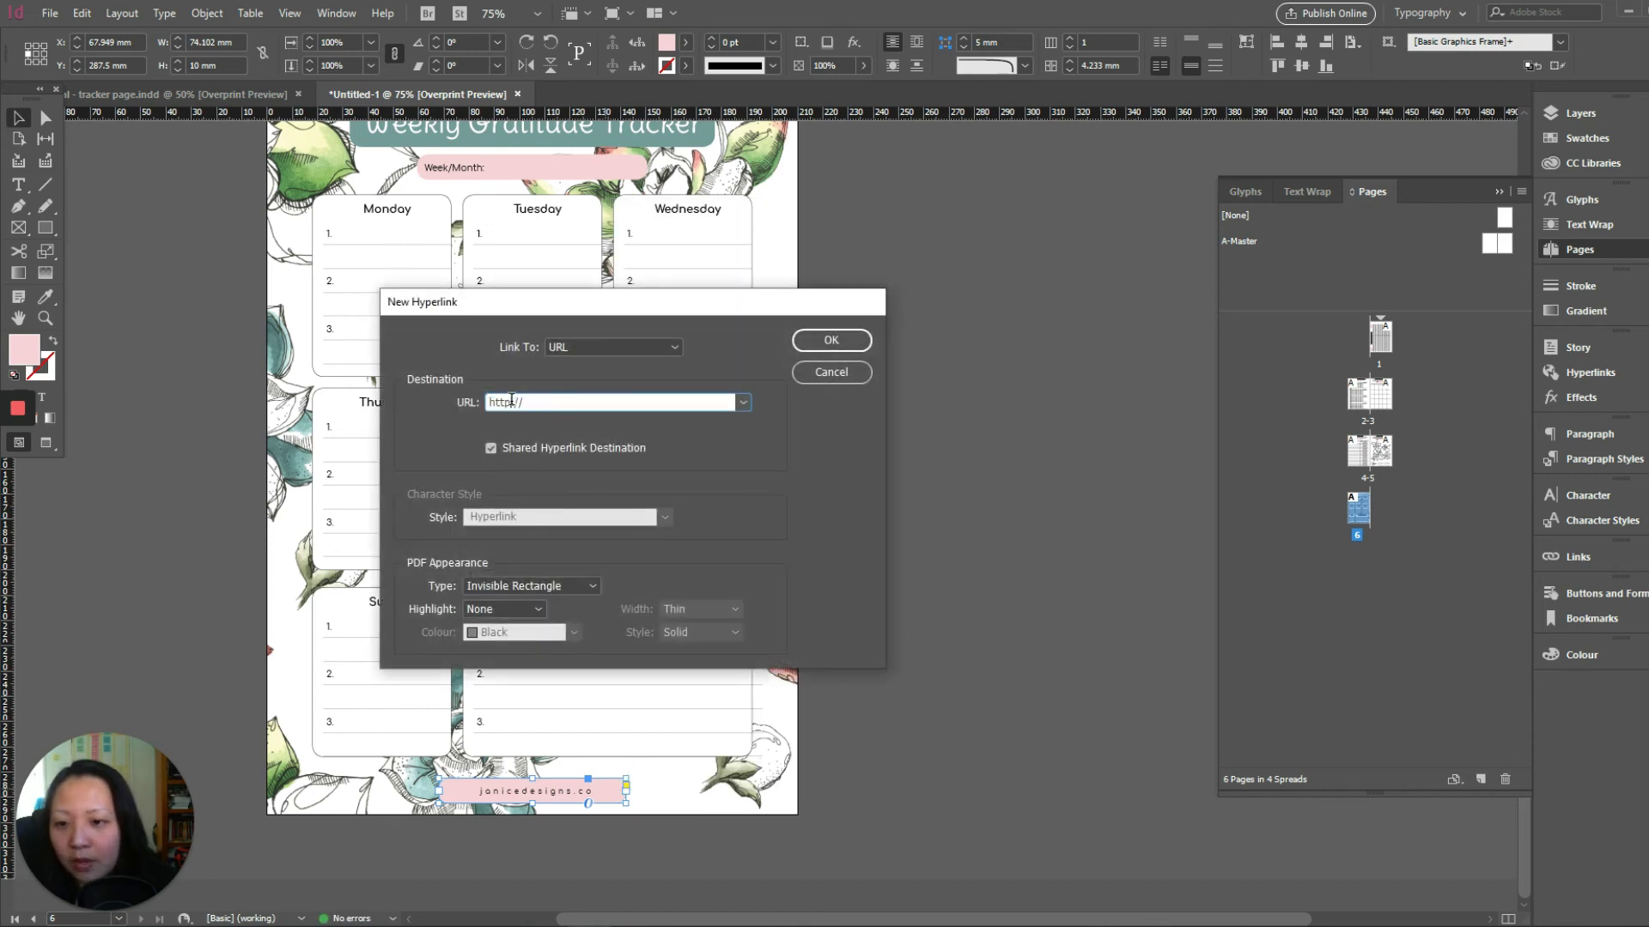
pyautogui.write('s')
pyautogui.click(613, 404)
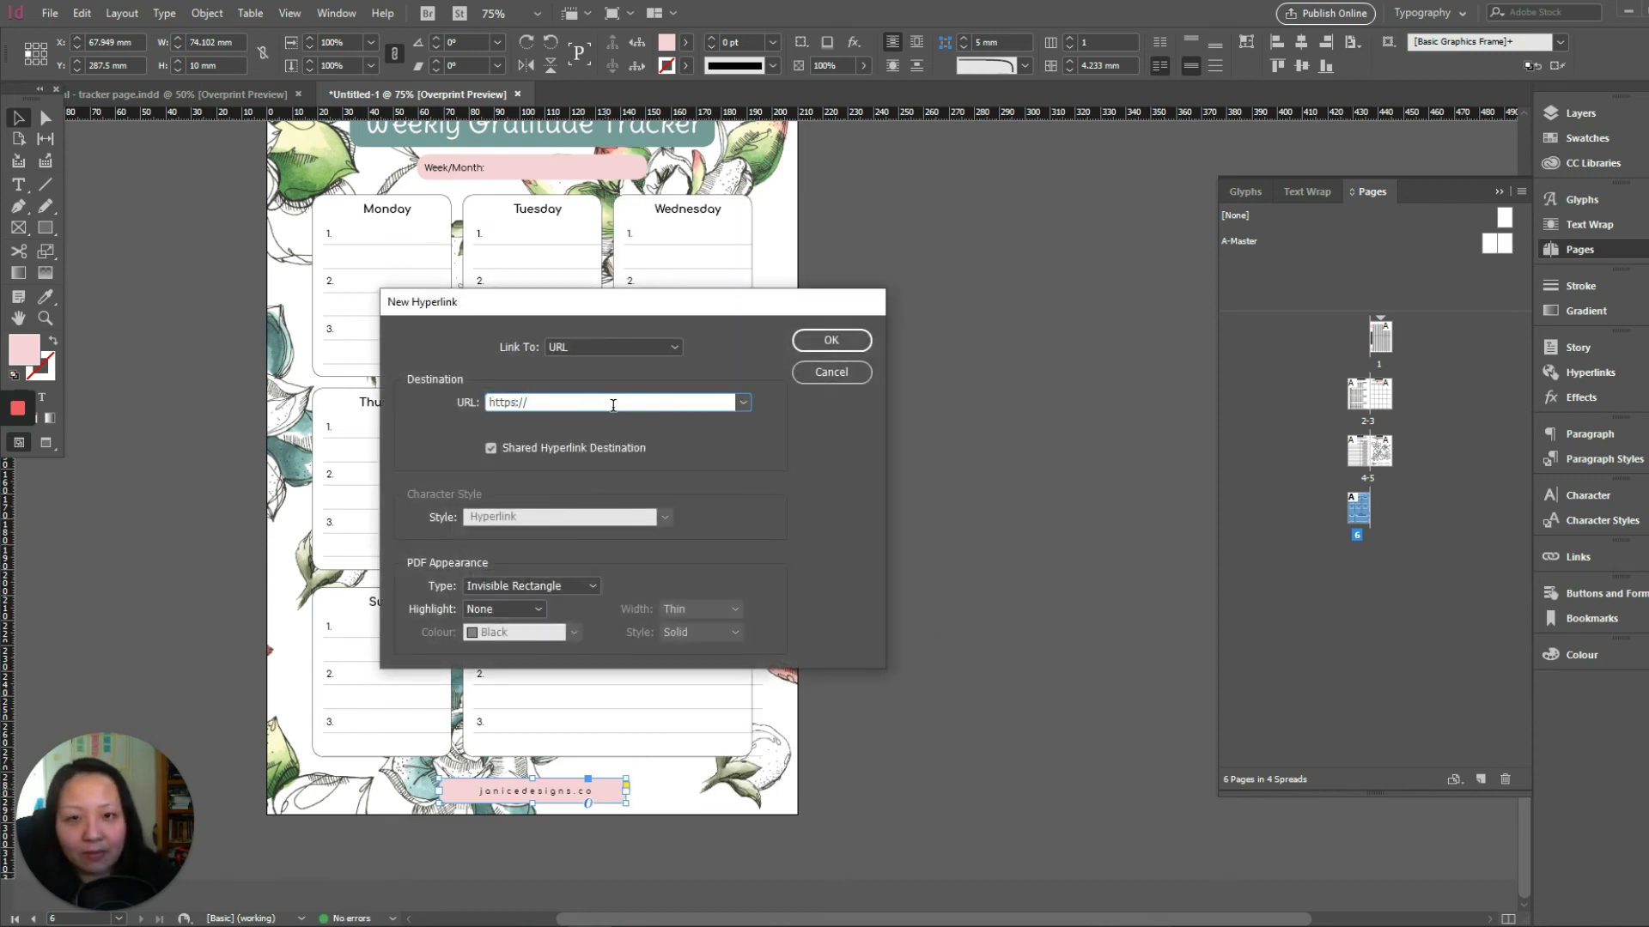
pyautogui.write('ja')
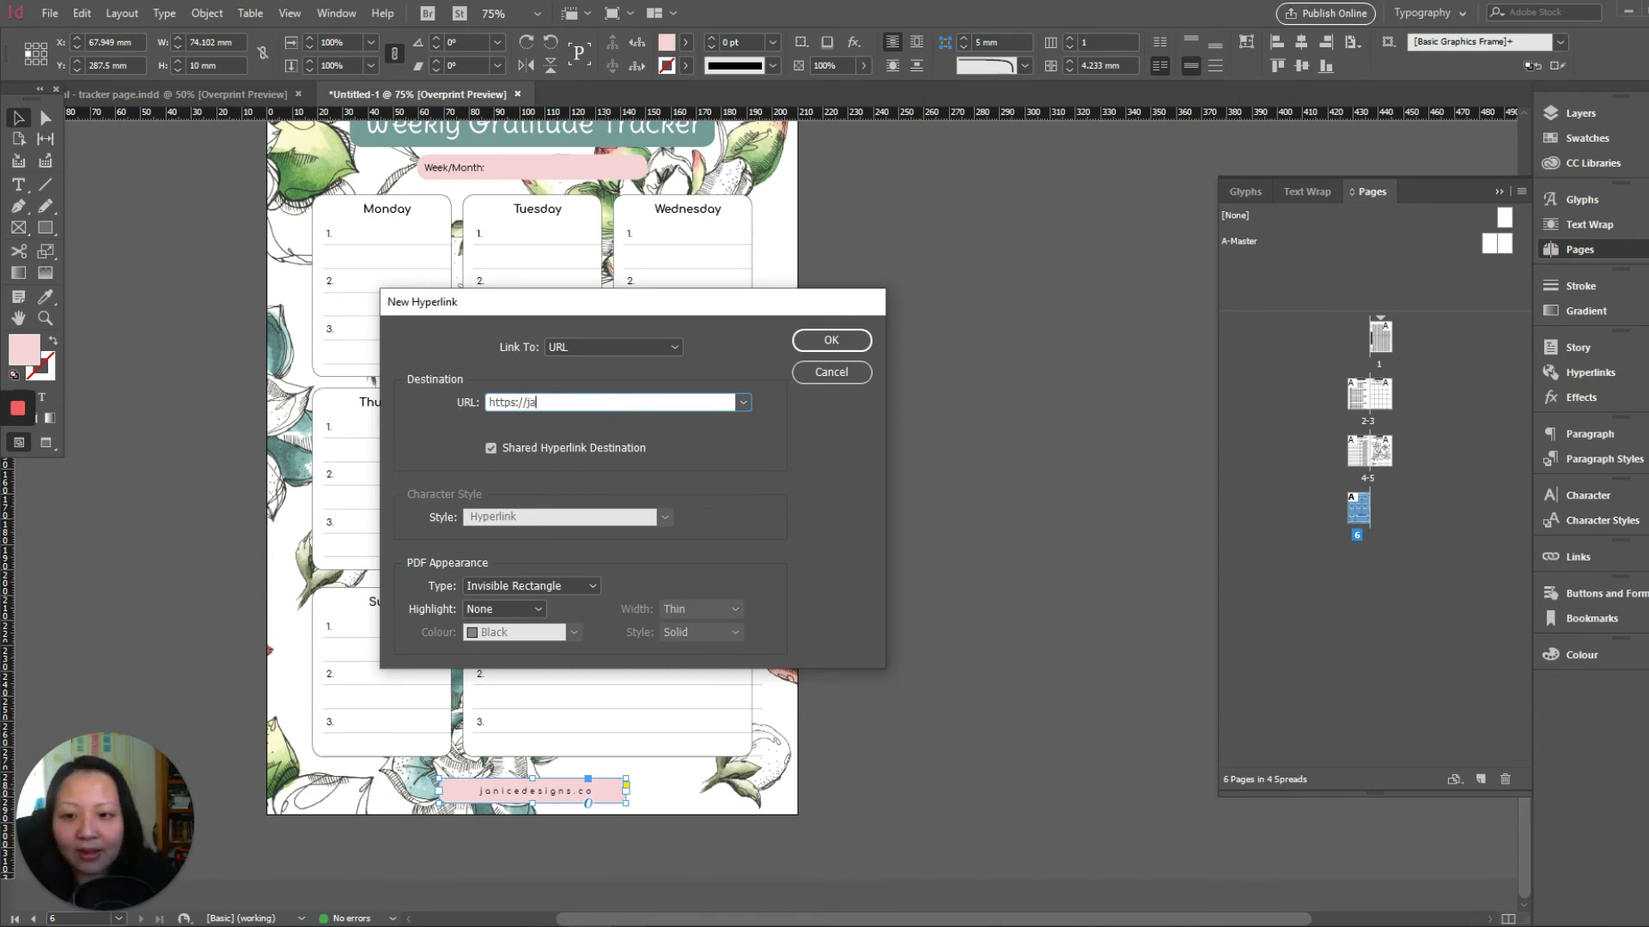
pyautogui.write('nicedesigns.co')
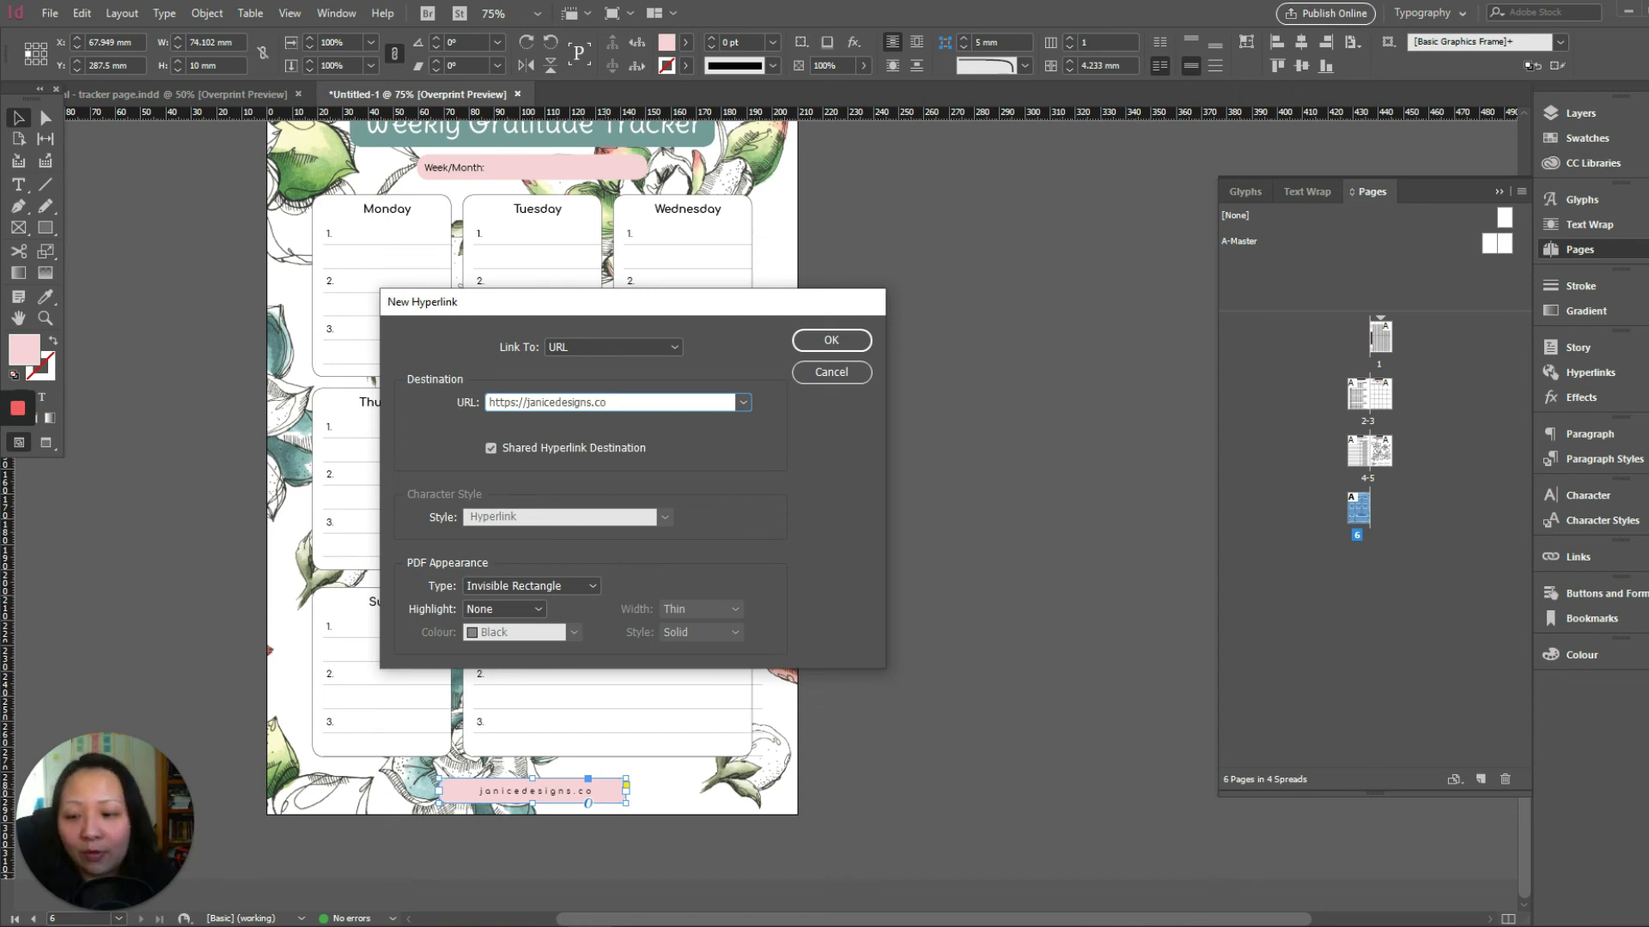
pyautogui.click(826, 341)
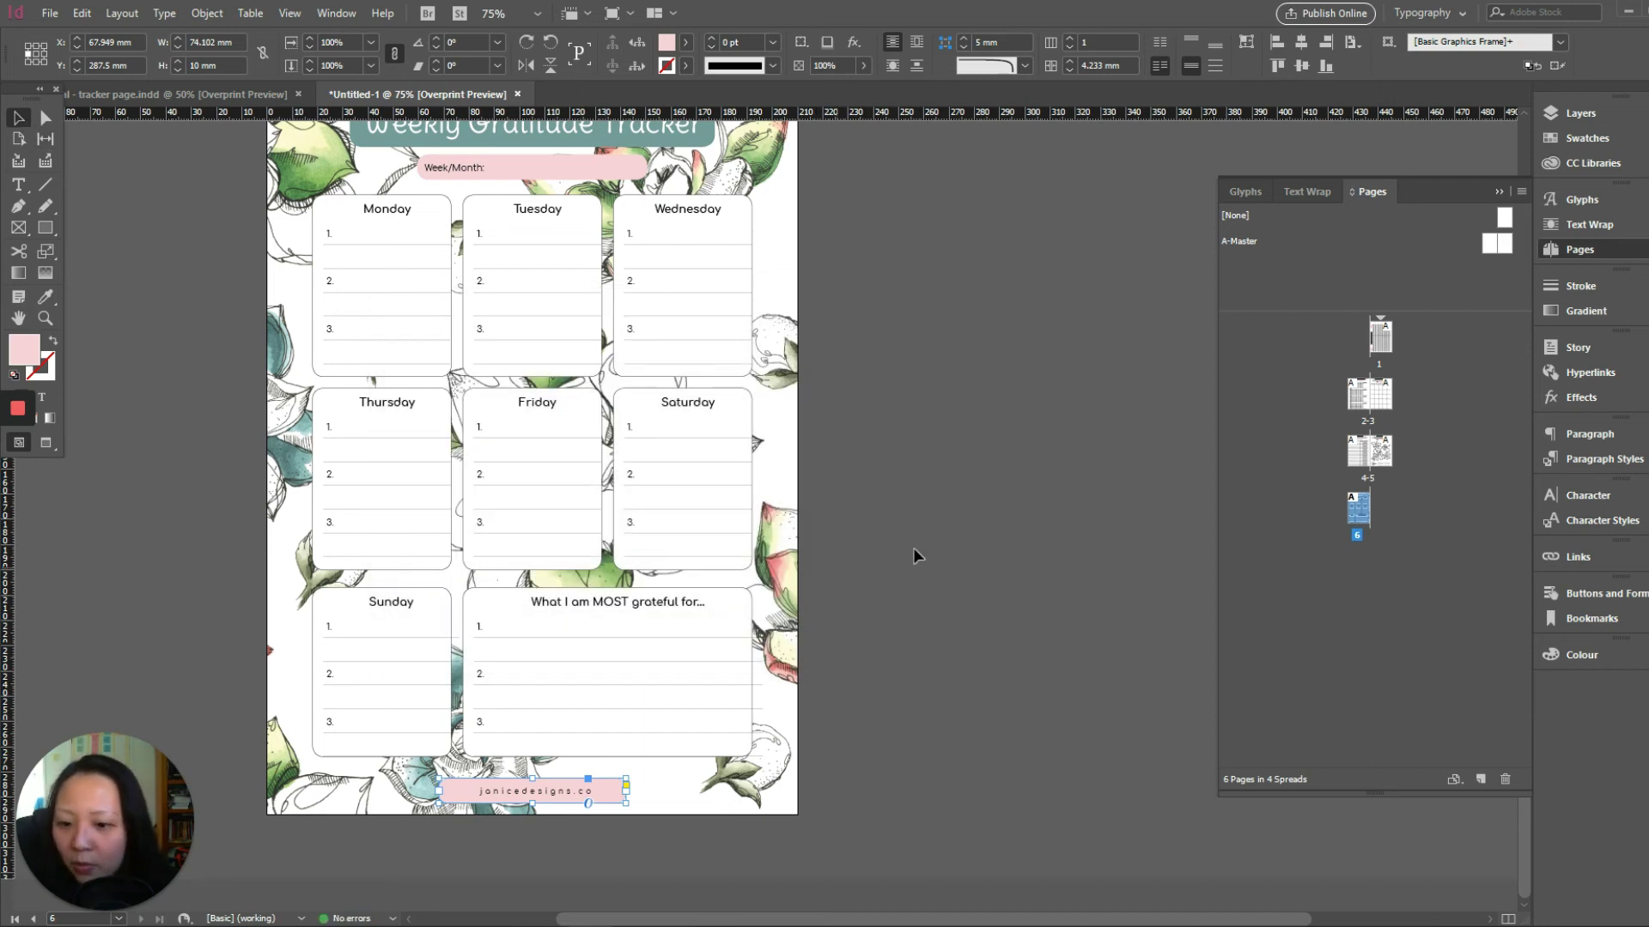
pyautogui.click(974, 538)
# Start exporting the document with Adobe PDF (Interactive) as the file format.
pyautogui.scroll(3, 958, 615)
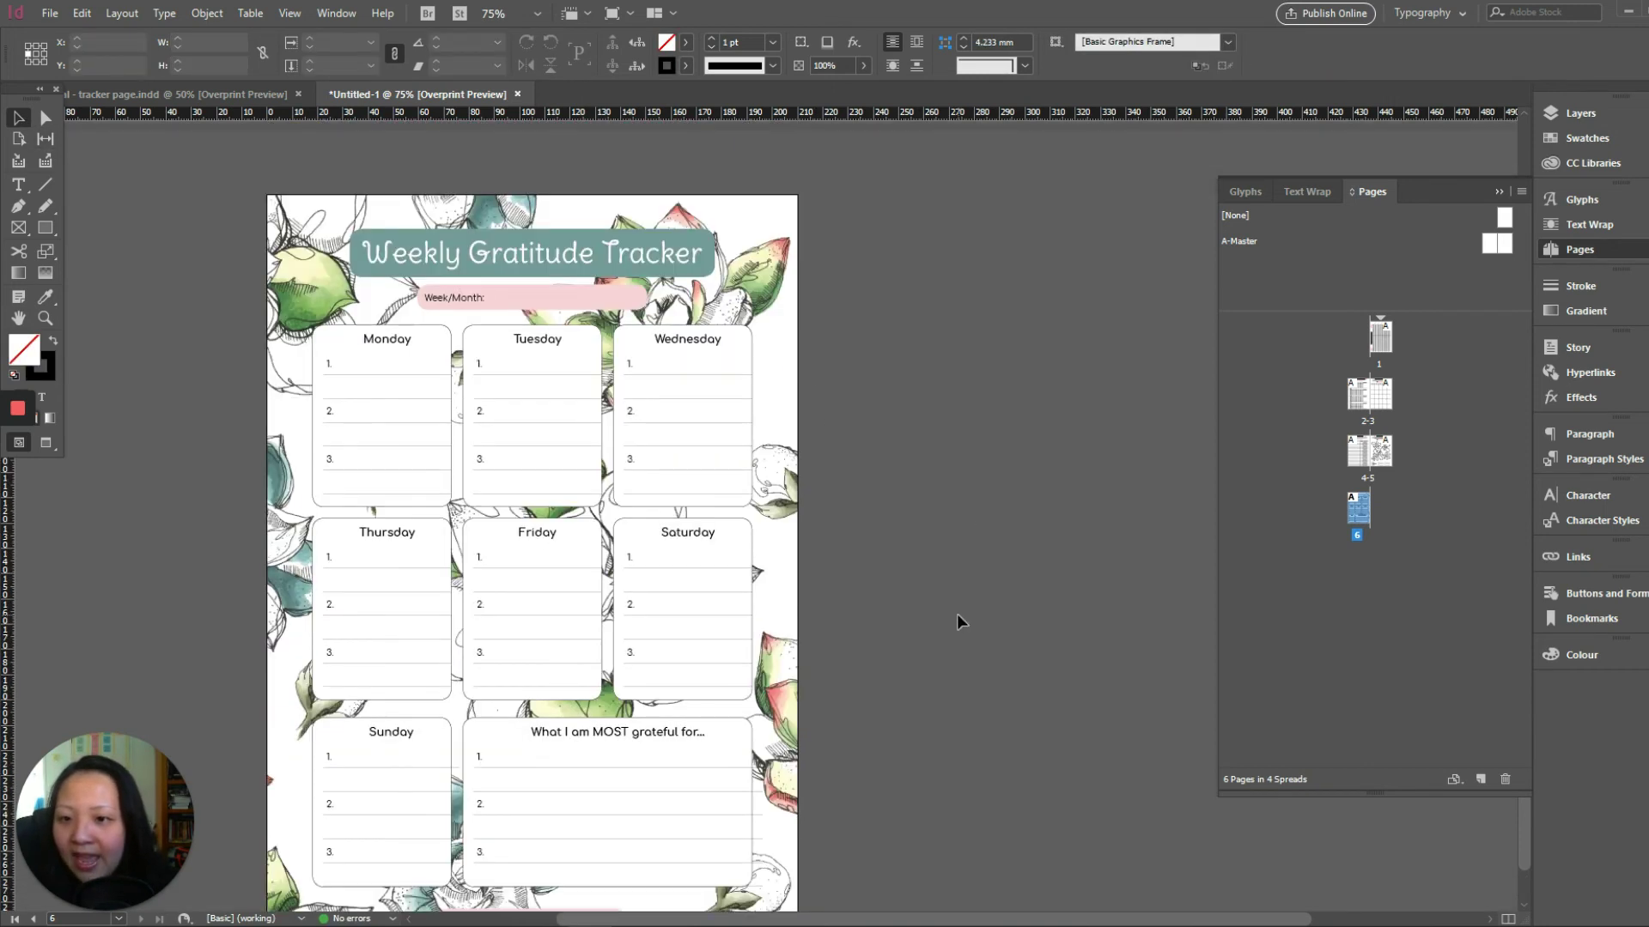
pyautogui.scroll(-2, 957, 615)
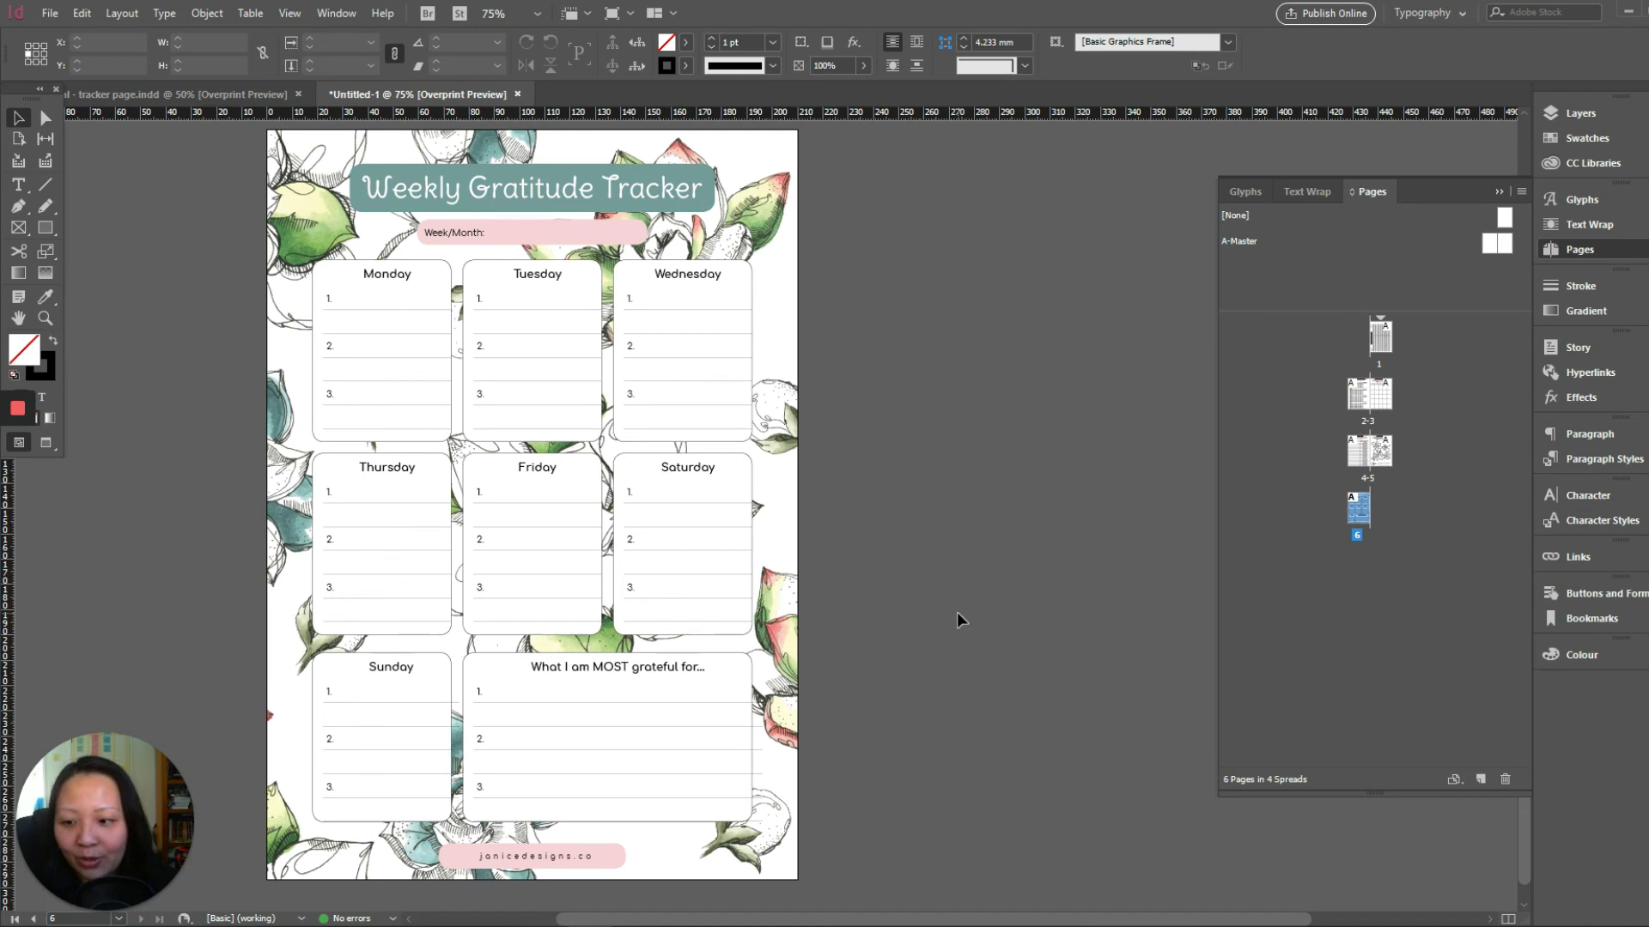
pyautogui.click(50, 14)
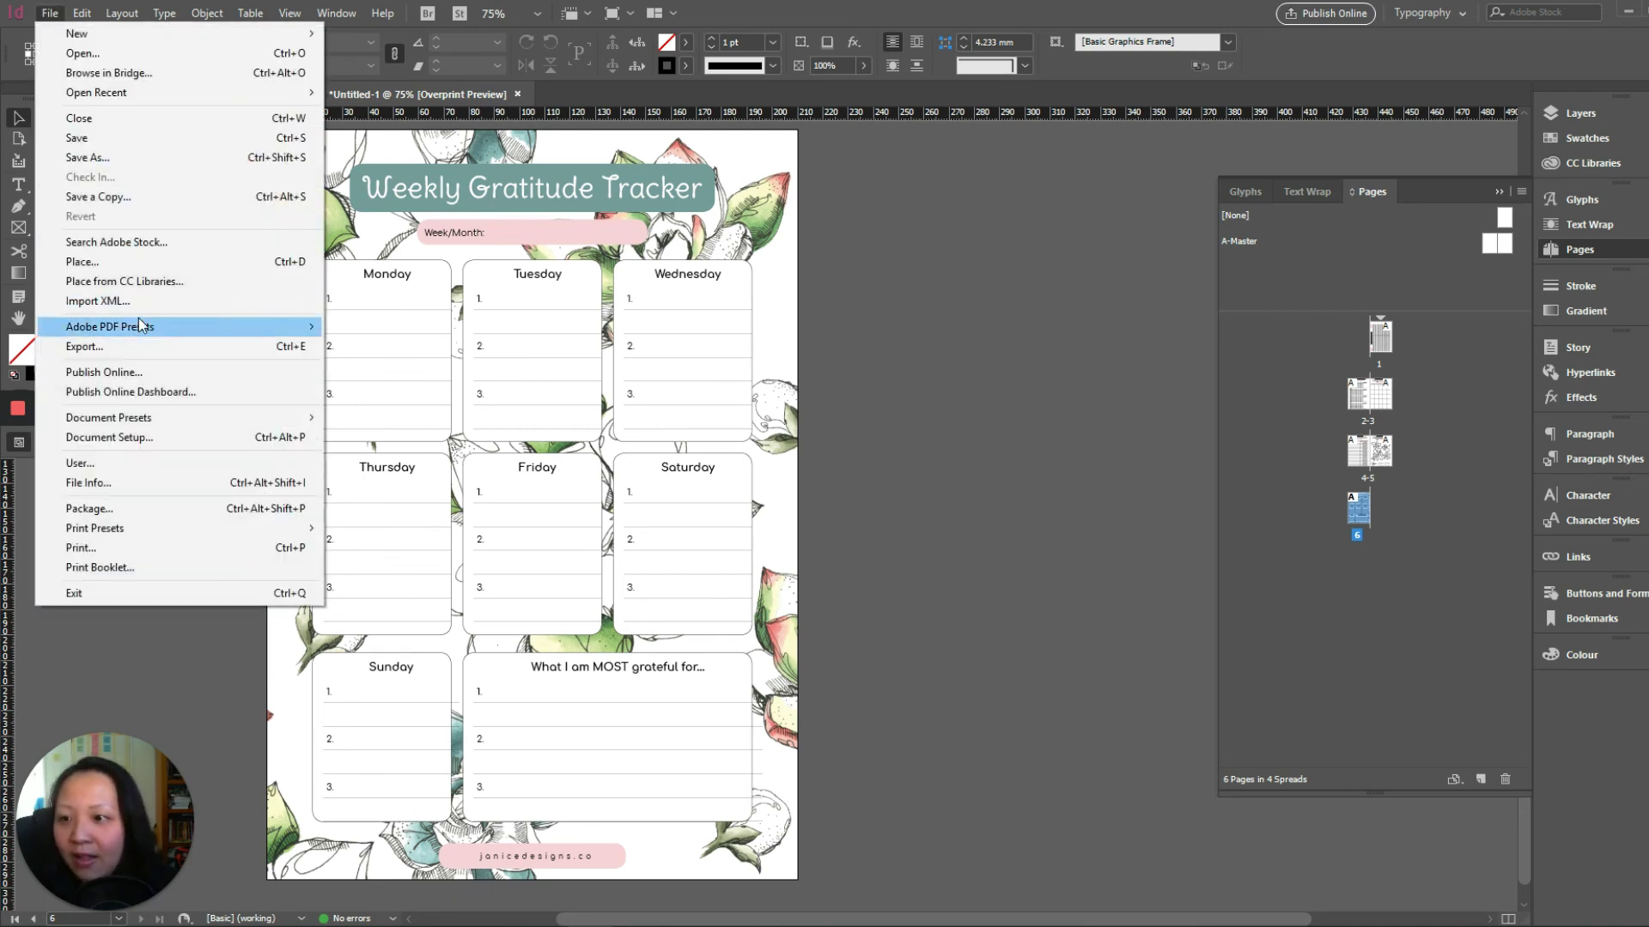
pyautogui.click(143, 346)
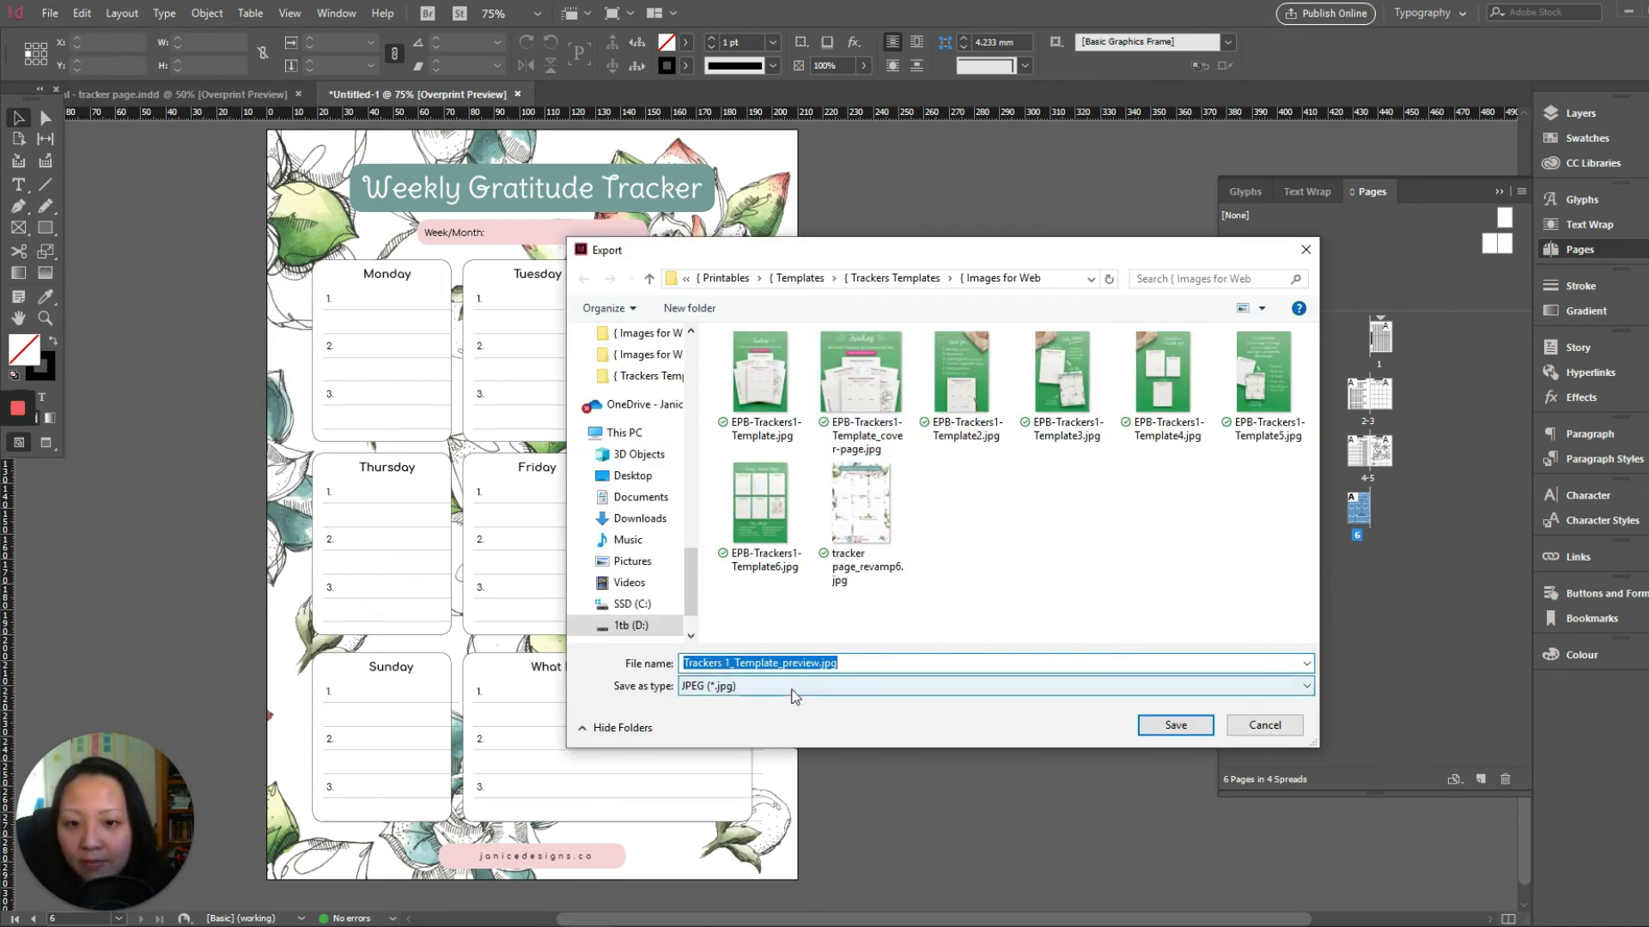
pyautogui.click(792, 690)
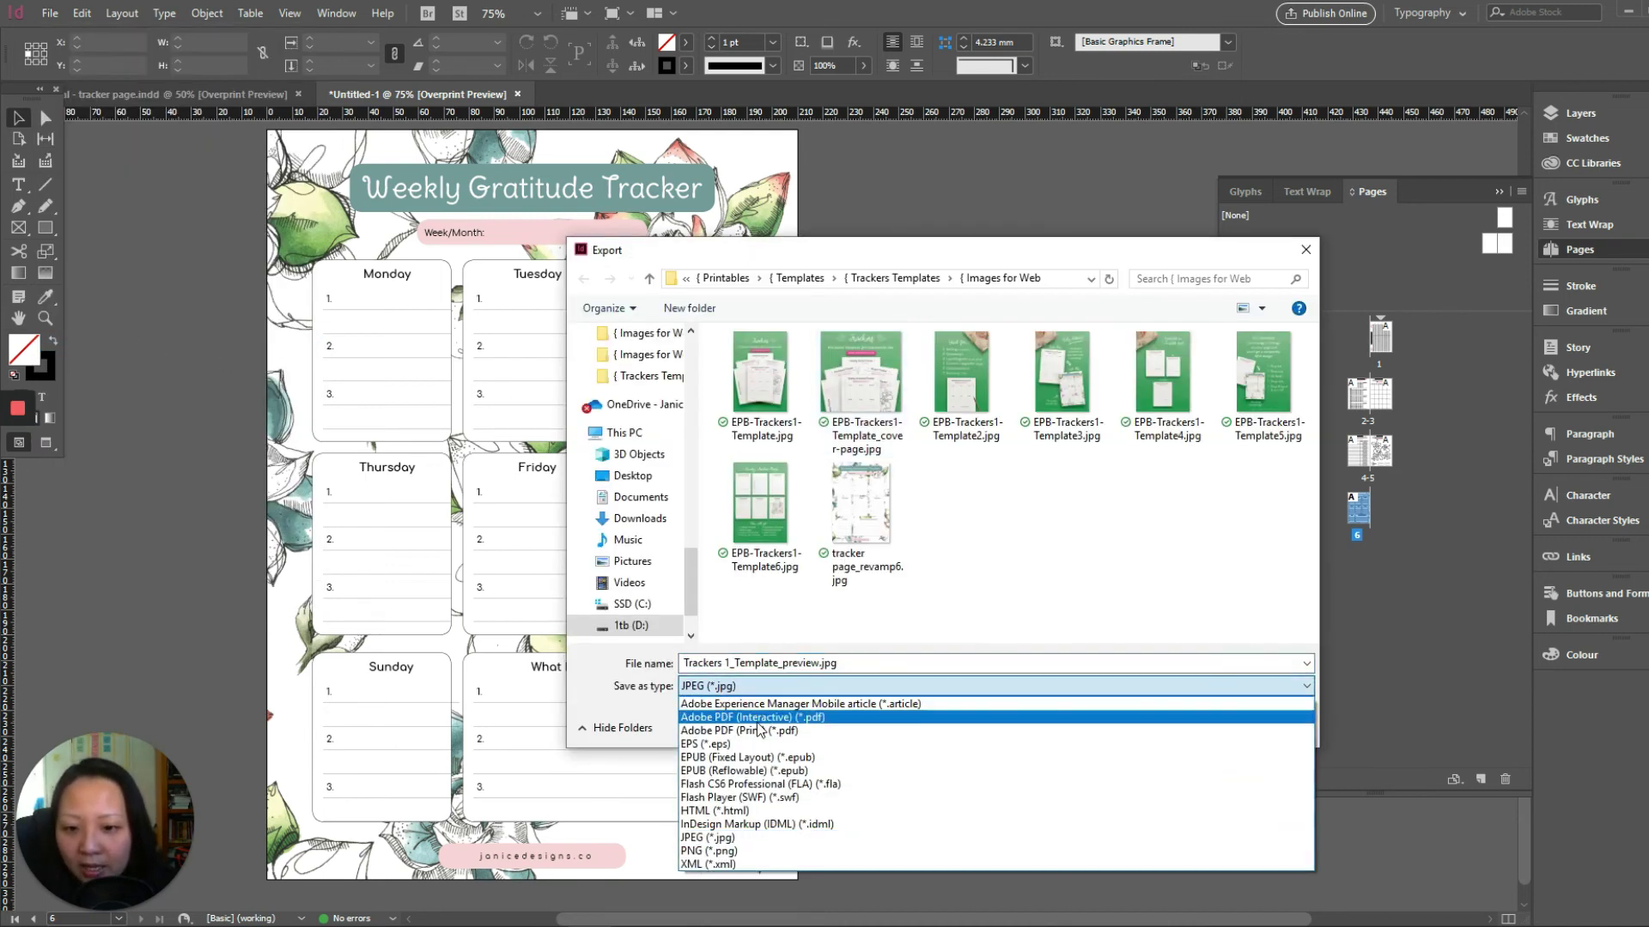
pyautogui.click(760, 718)
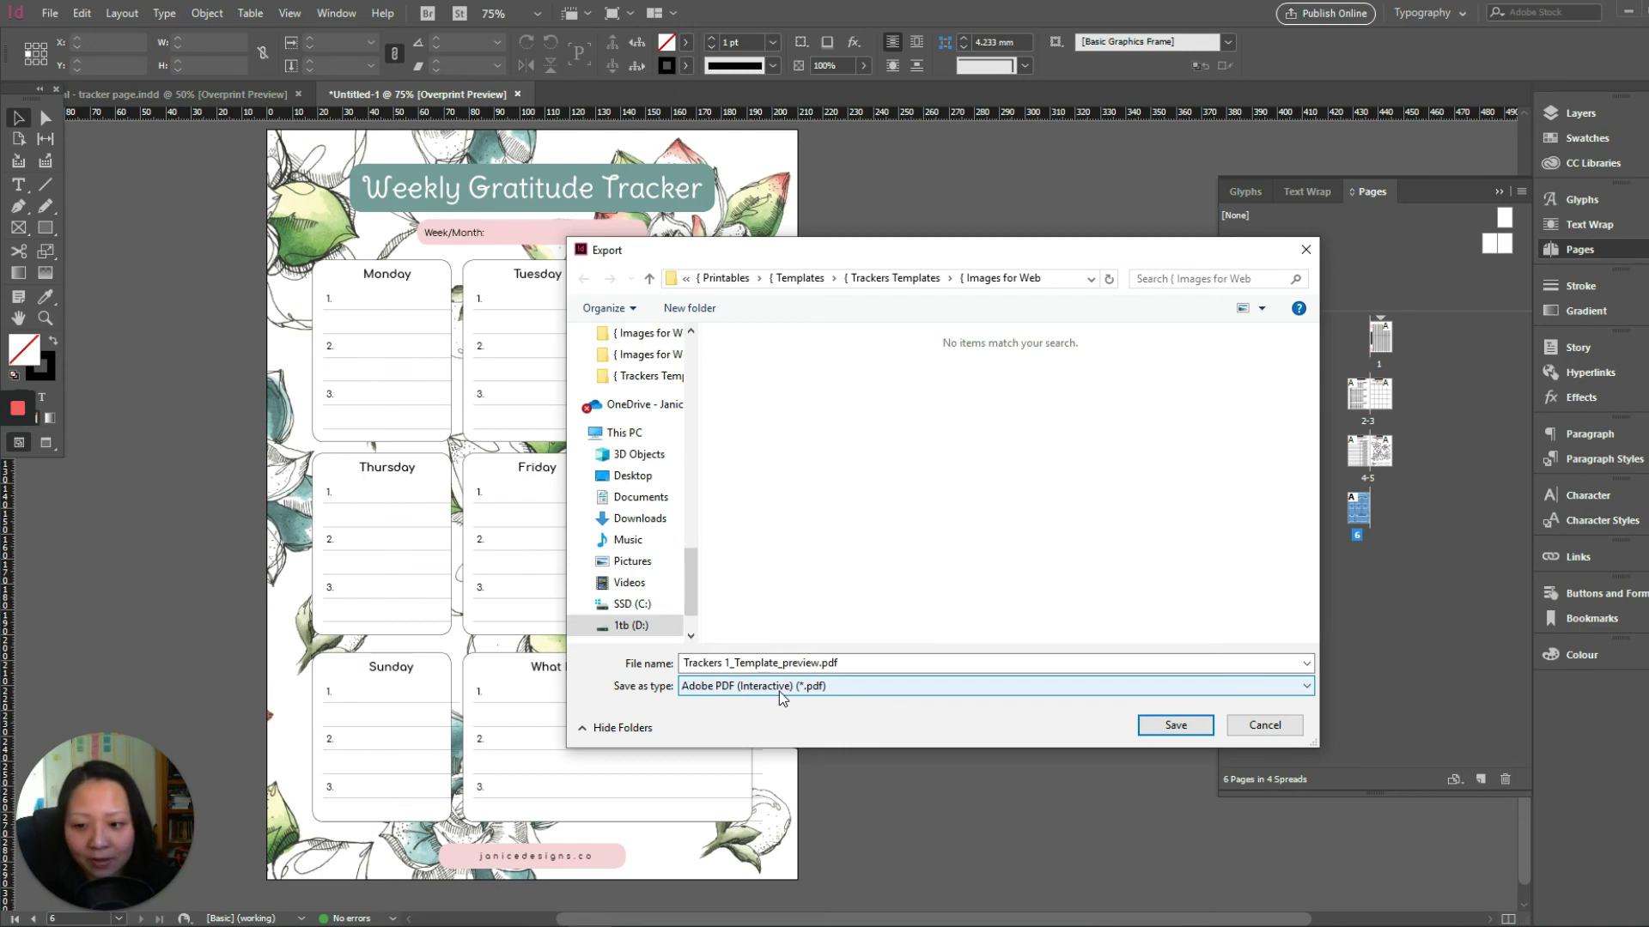
# Name the export "Weekly gratitude tracker_tutorial" and save it in the Trackers Templates folder.
pyautogui.click(859, 662)
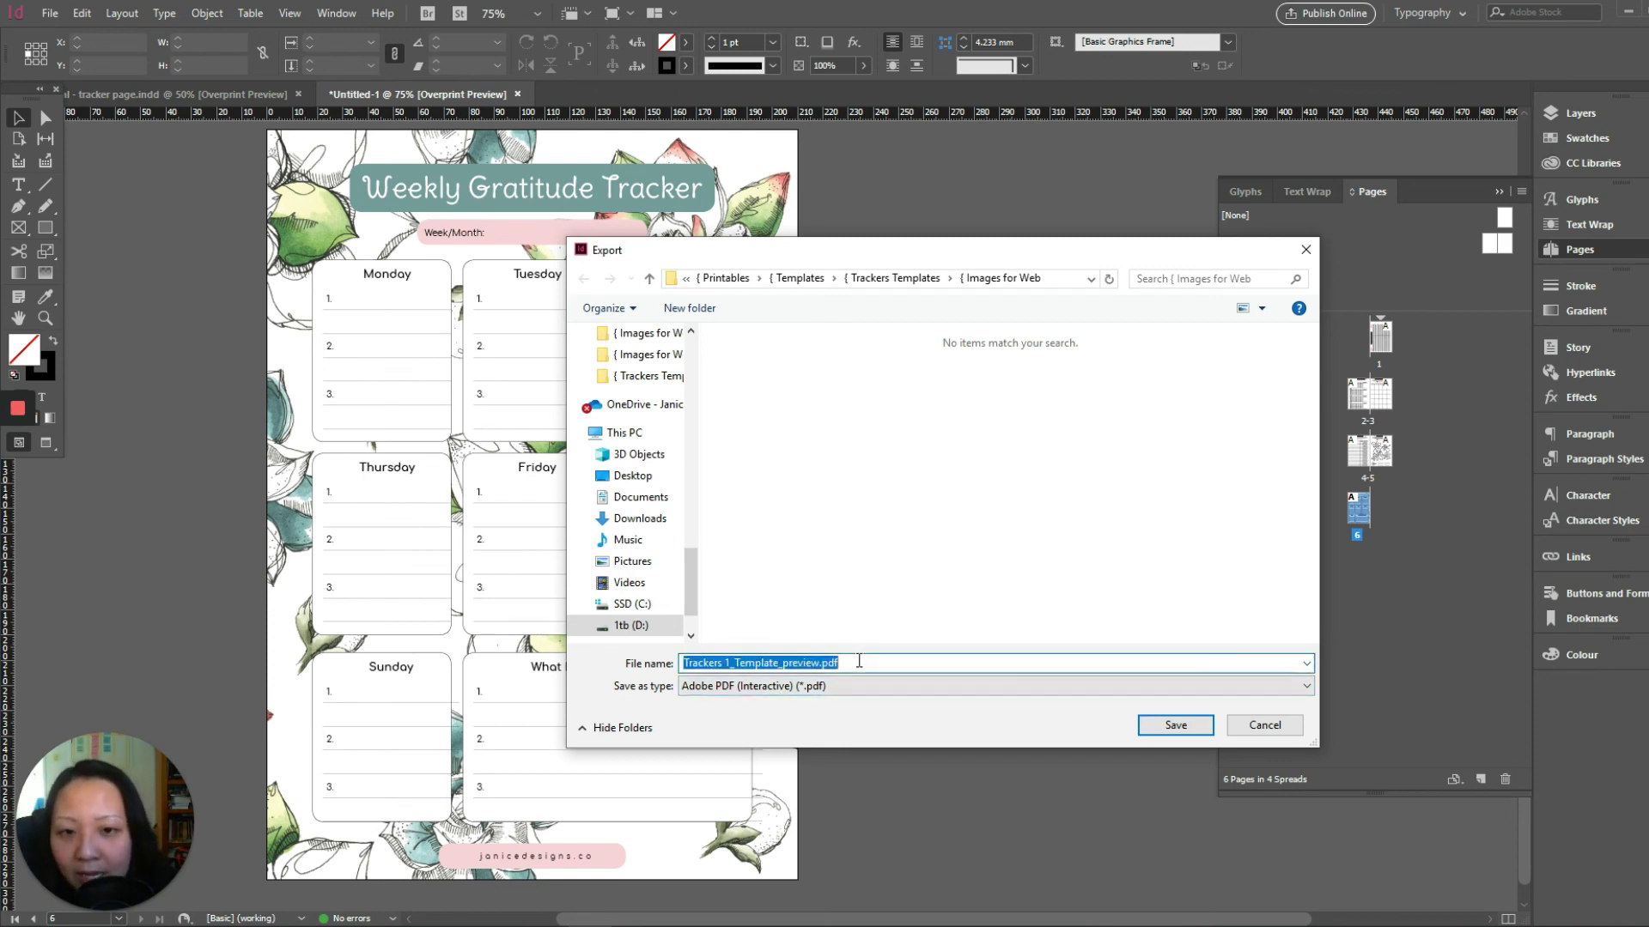
pyautogui.moveTo(858, 662); pyautogui.dragTo(738, 662)
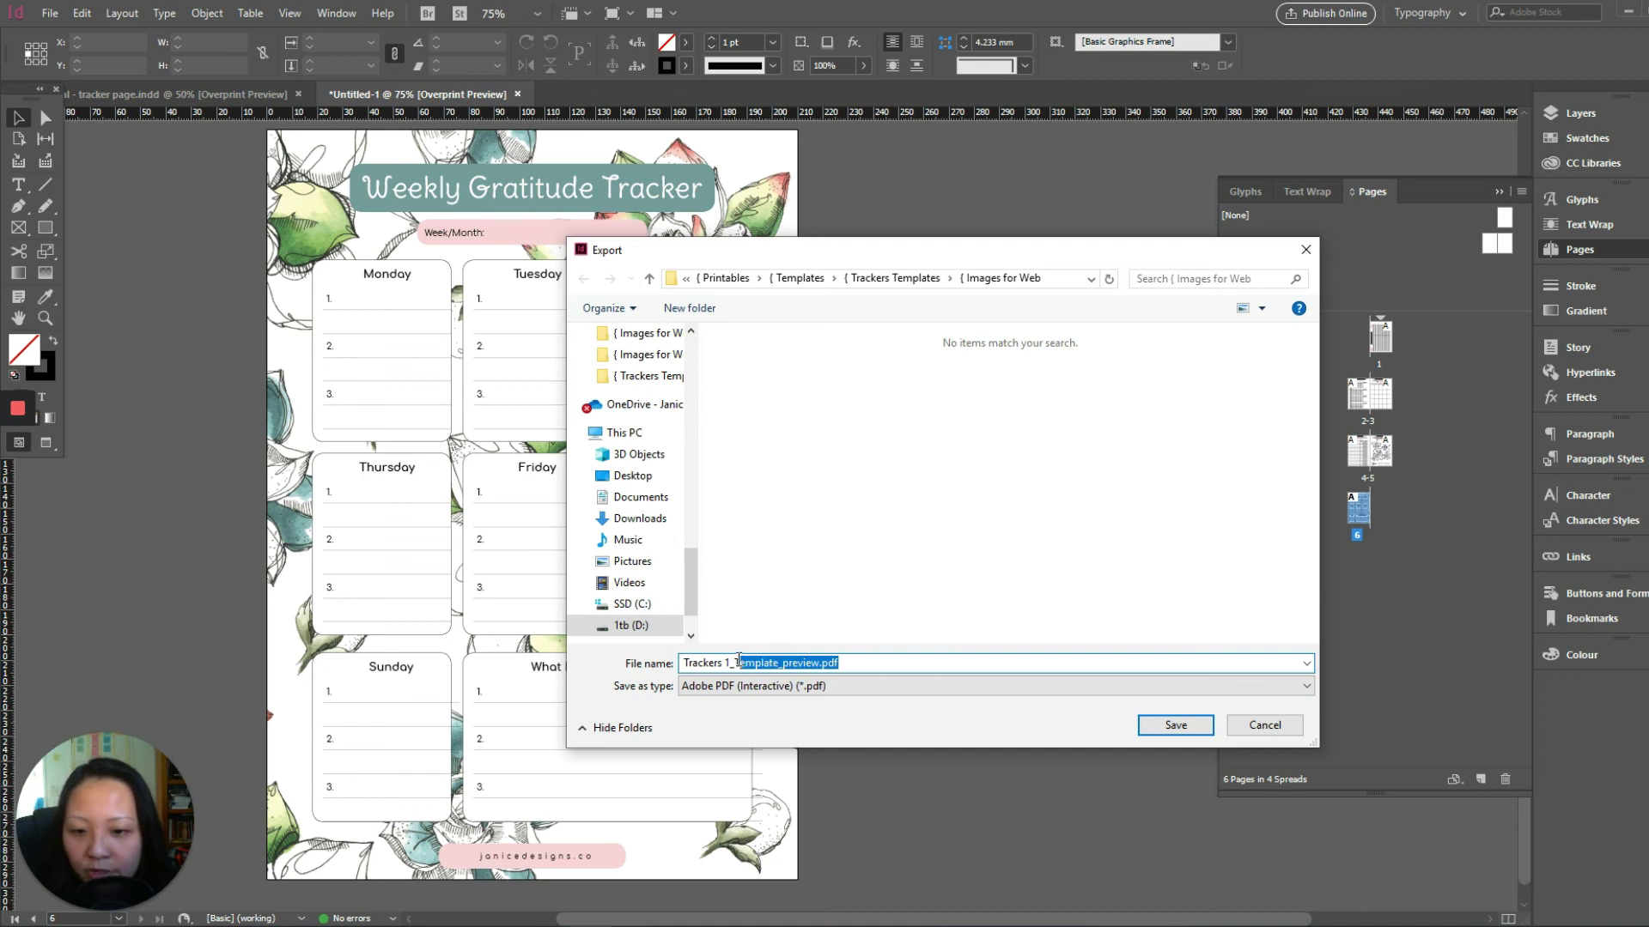
pyautogui.click(737, 662)
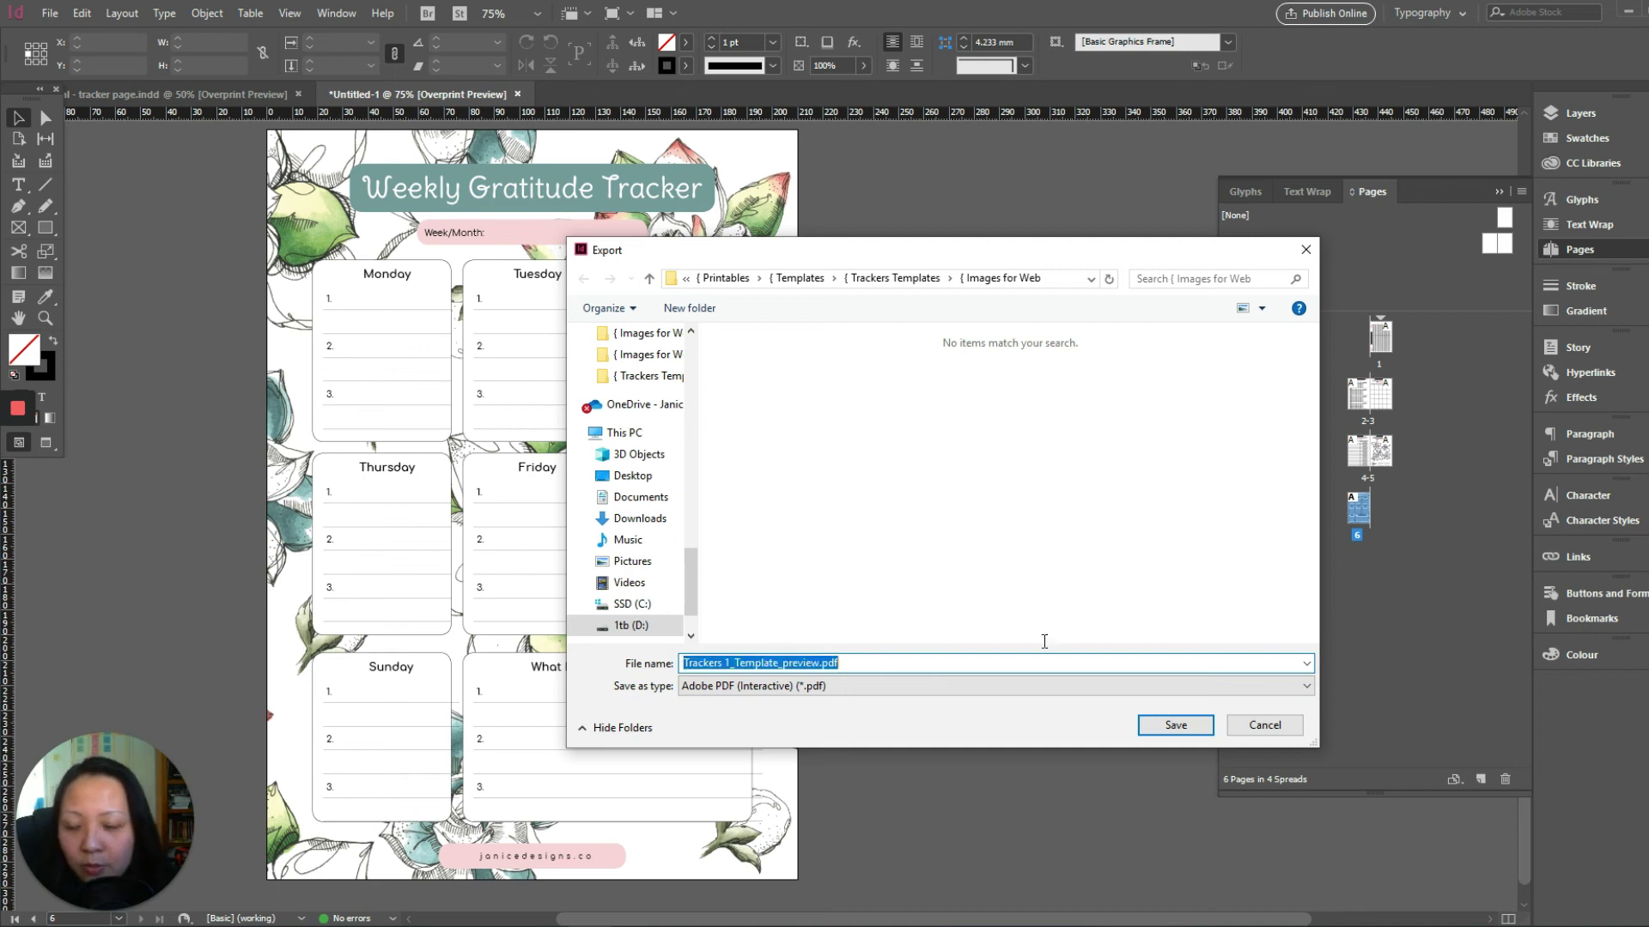
pyautogui.moveTo(684, 663); pyautogui.dragTo(1044, 646)
pyautogui.write('Weekly gra')
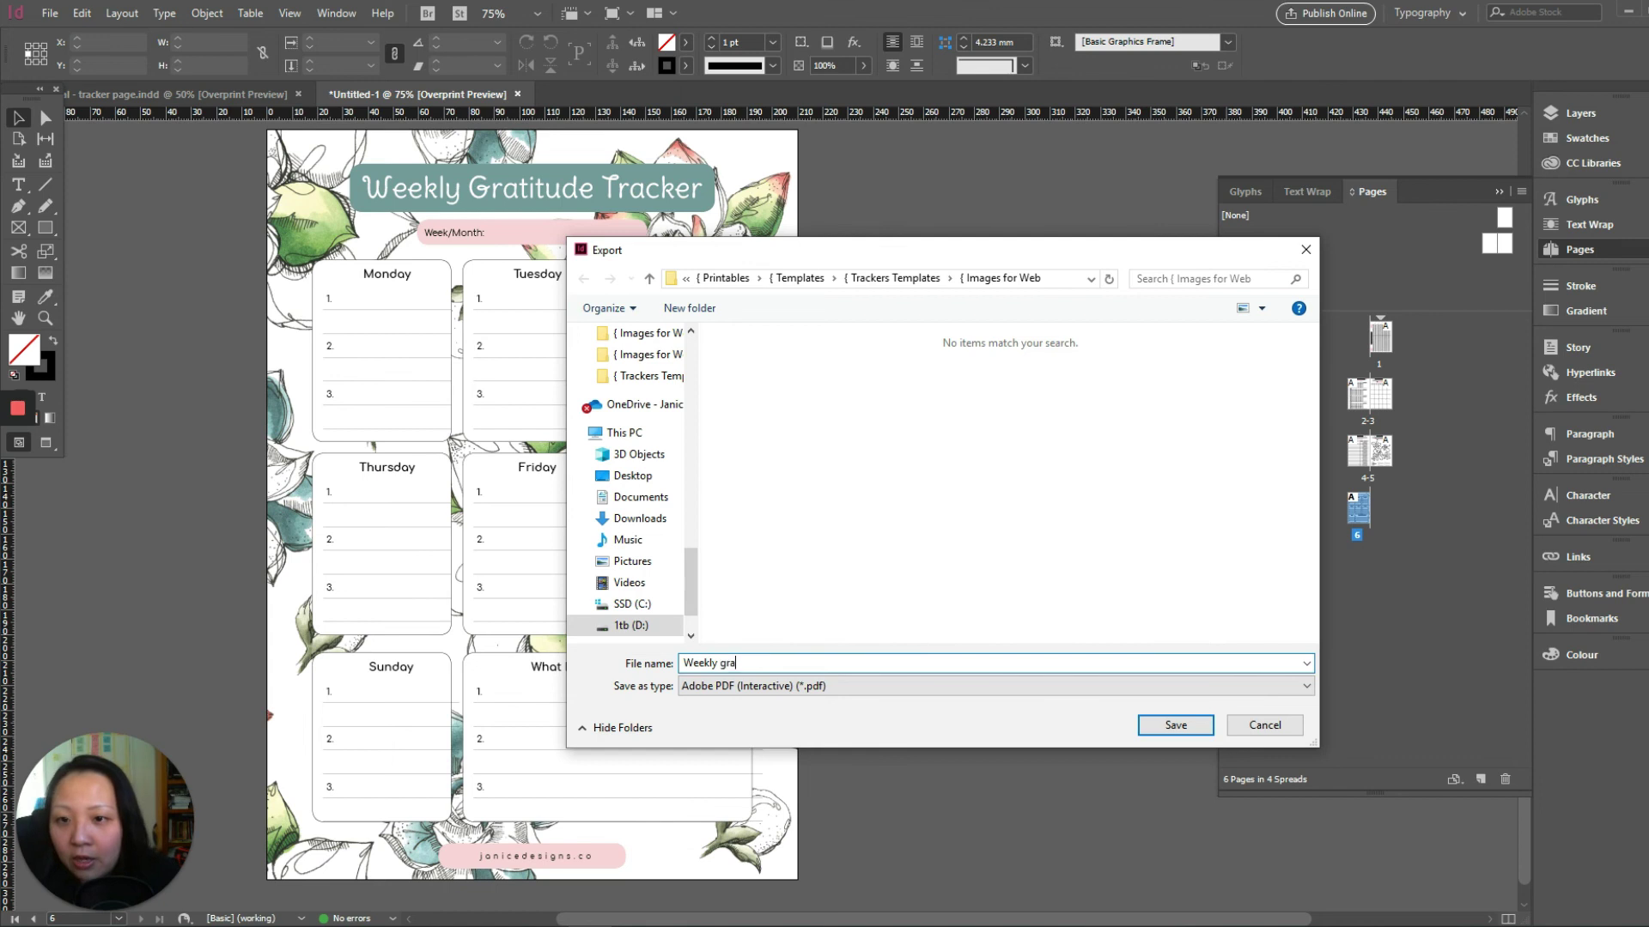
pyautogui.write('titude tra')
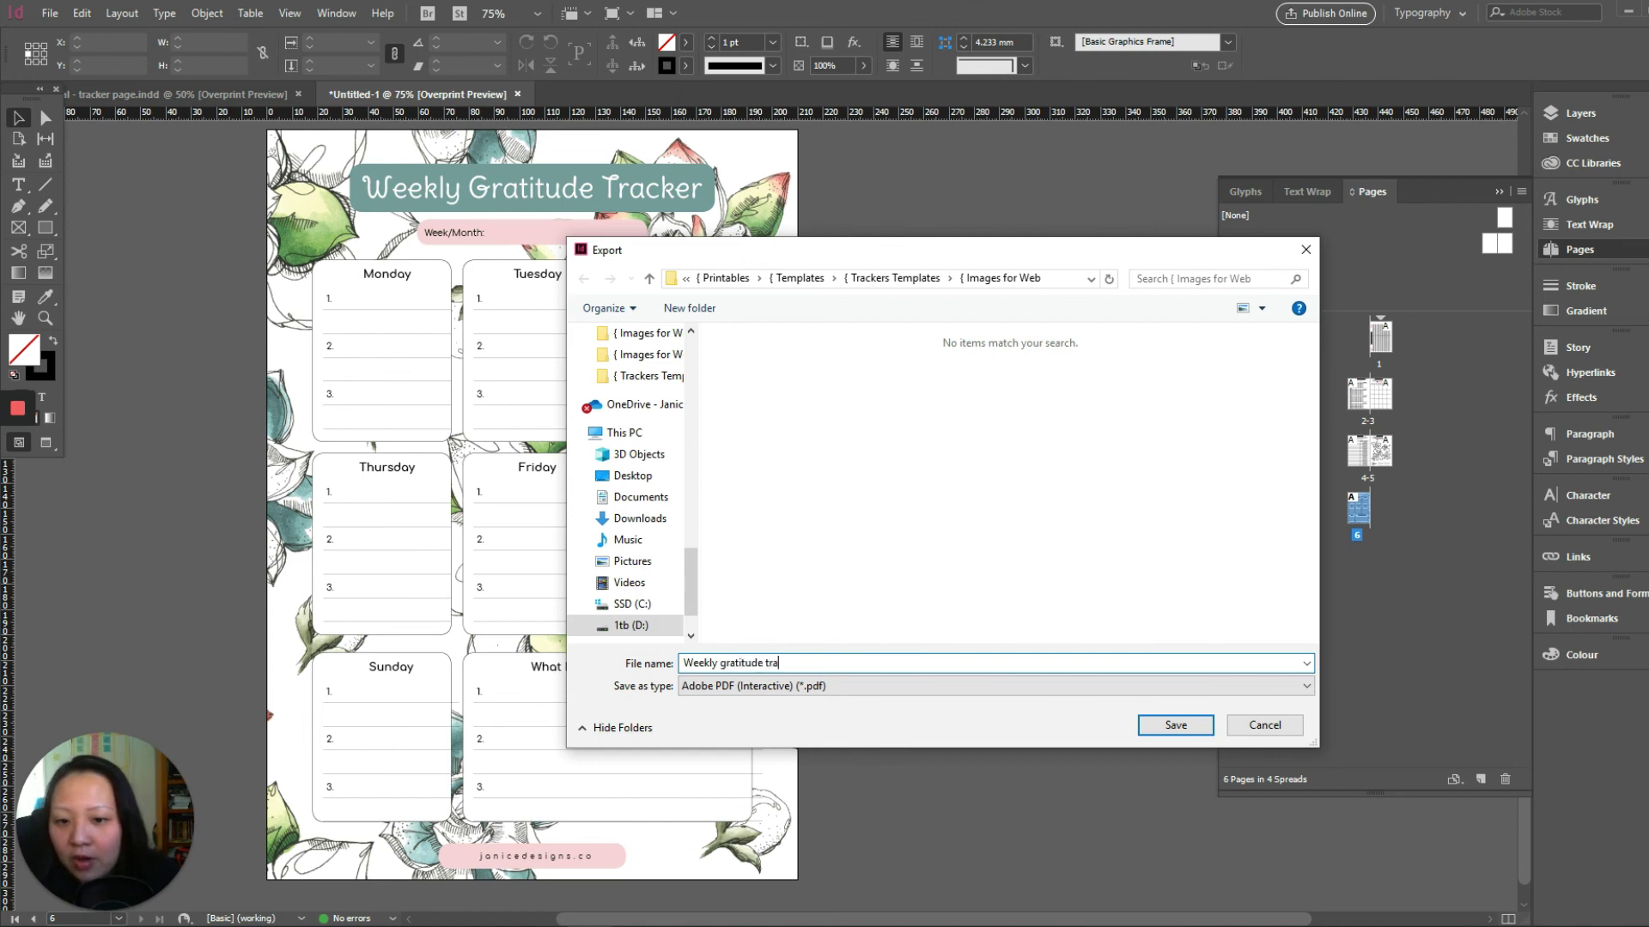
pyautogui.write('cker_tutorial')
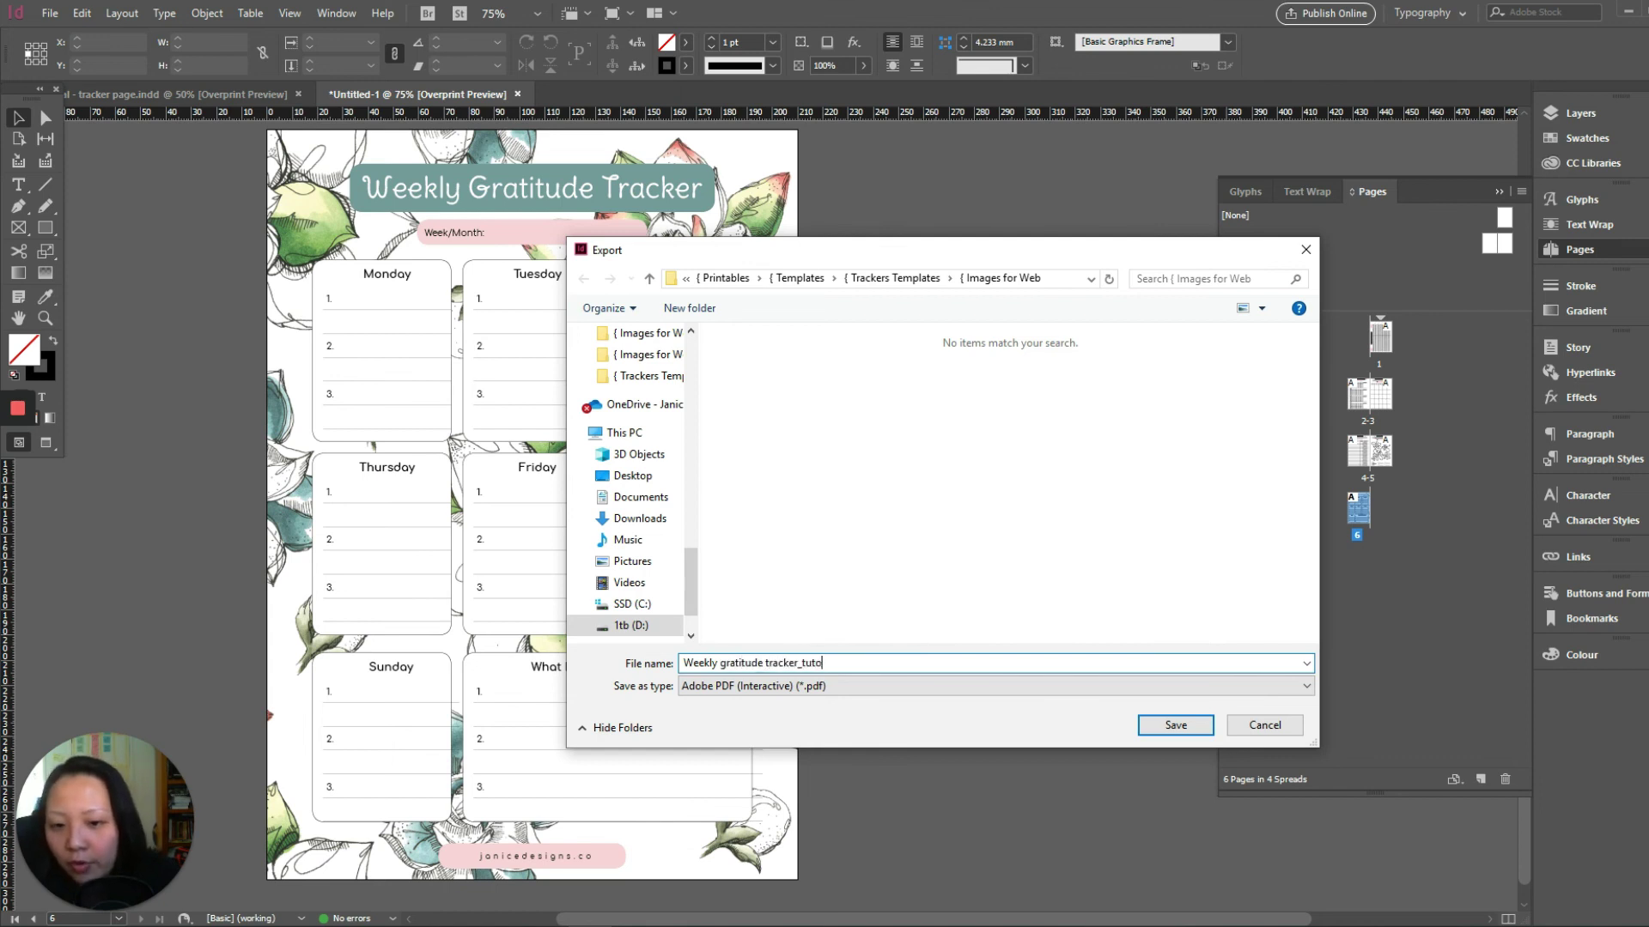
pyautogui.click(857, 284)
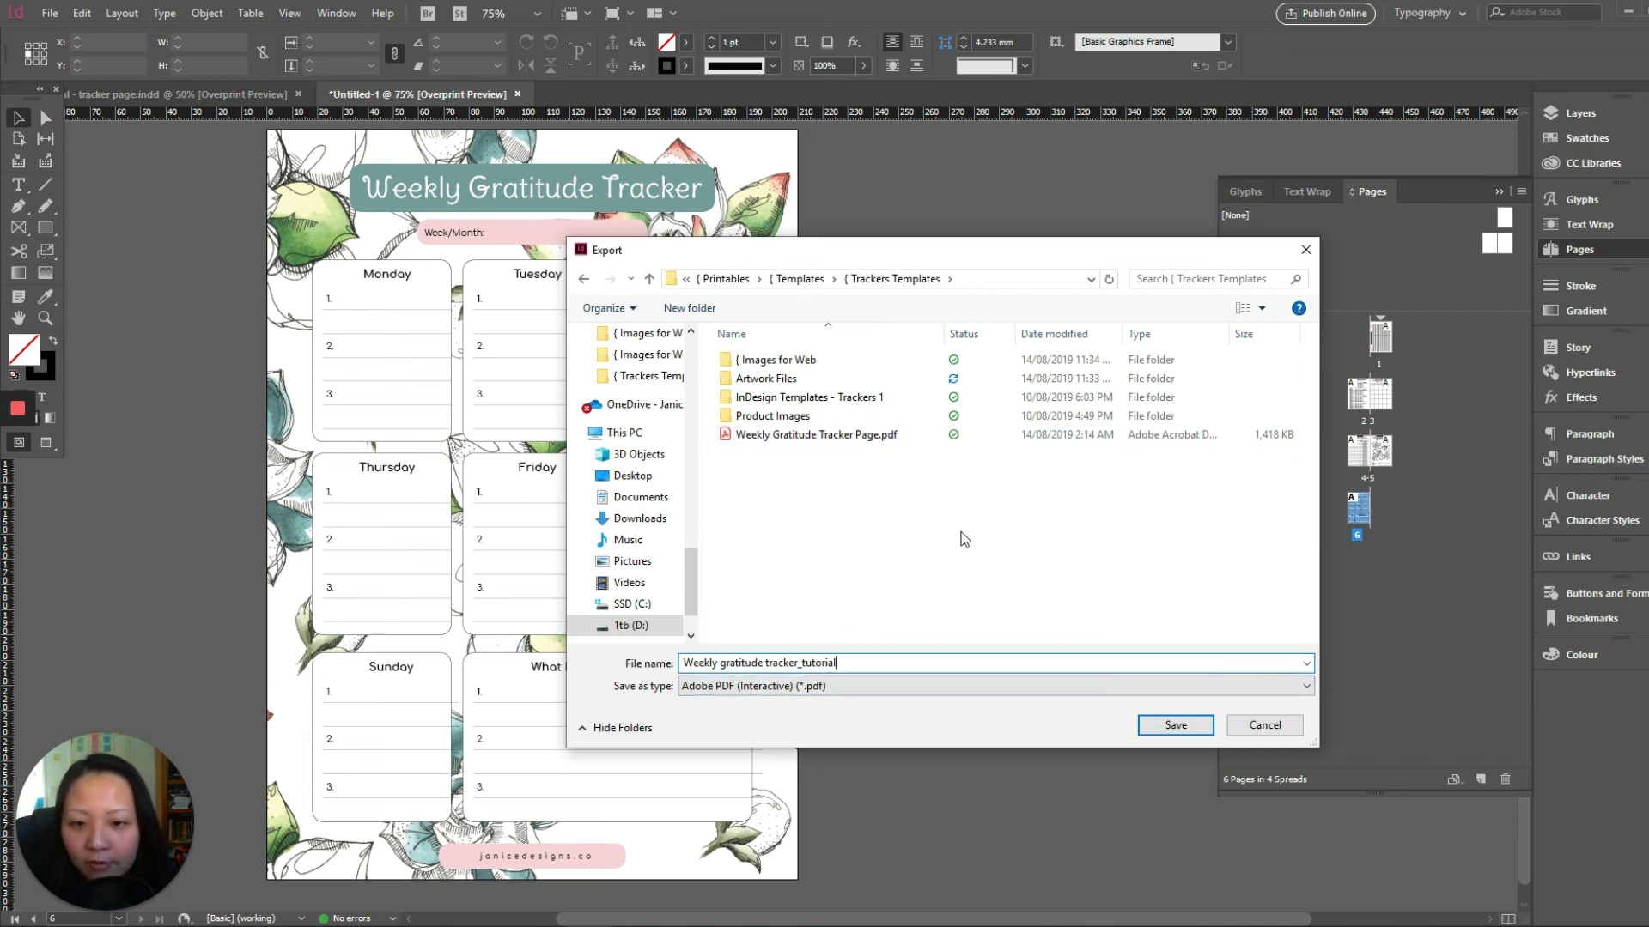
pyautogui.click(1175, 725)
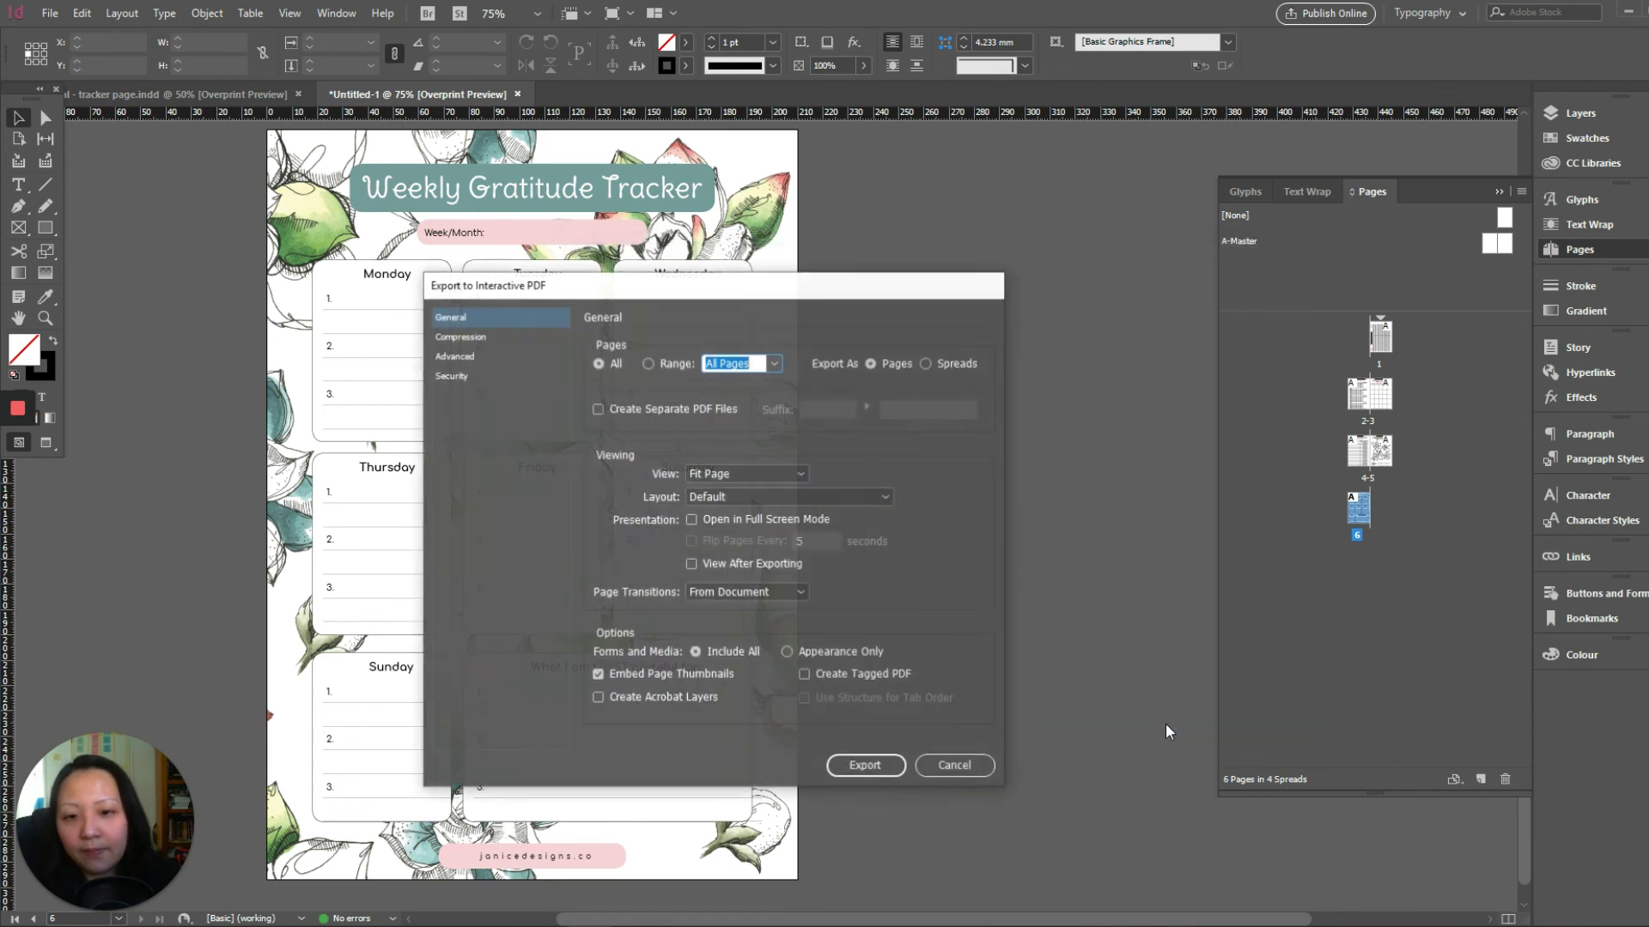
# Limit the interactive PDF to page 6 and export it.
pyautogui.click(649, 362)
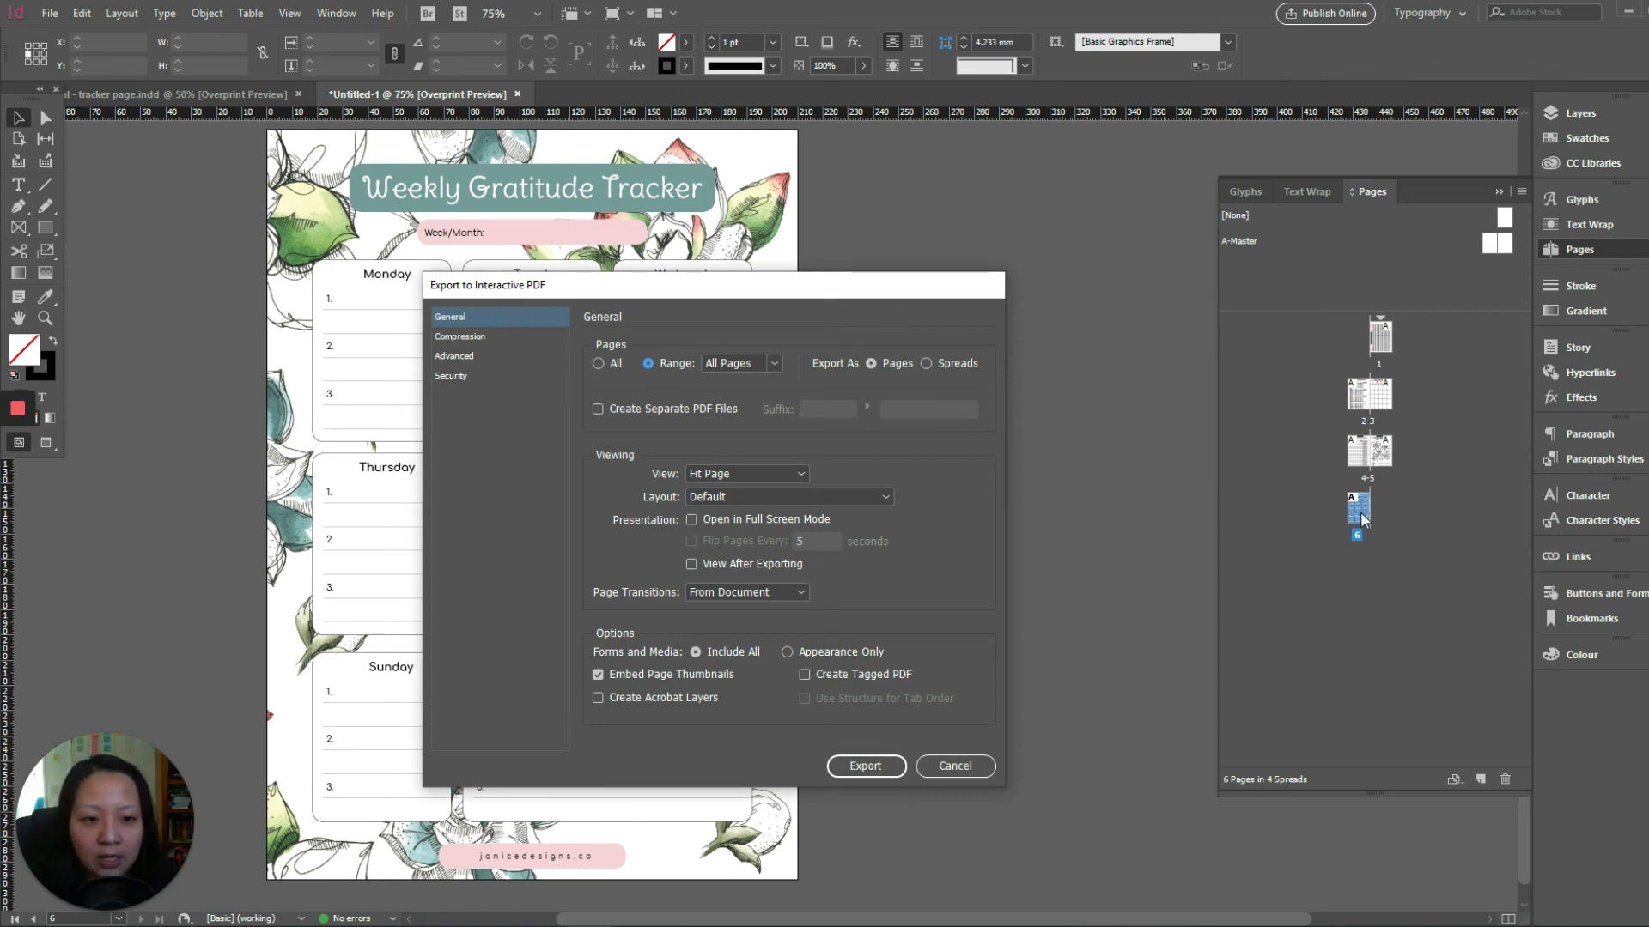
pyautogui.moveTo(753, 362); pyautogui.dragTo(704, 362)
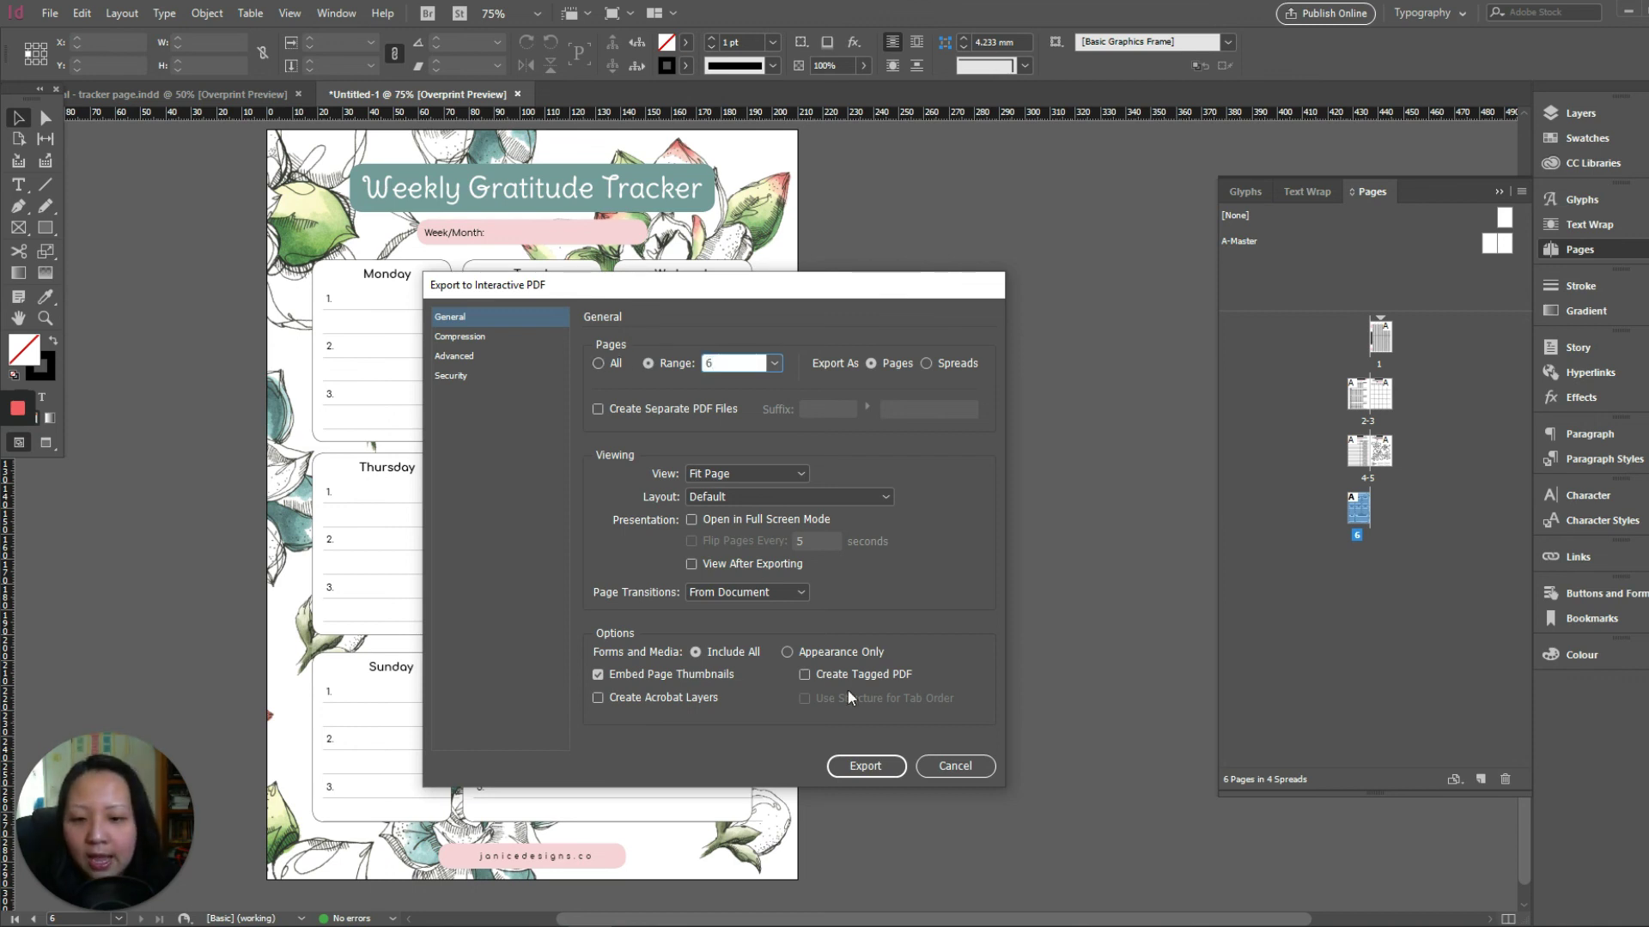
pyautogui.click(871, 769)
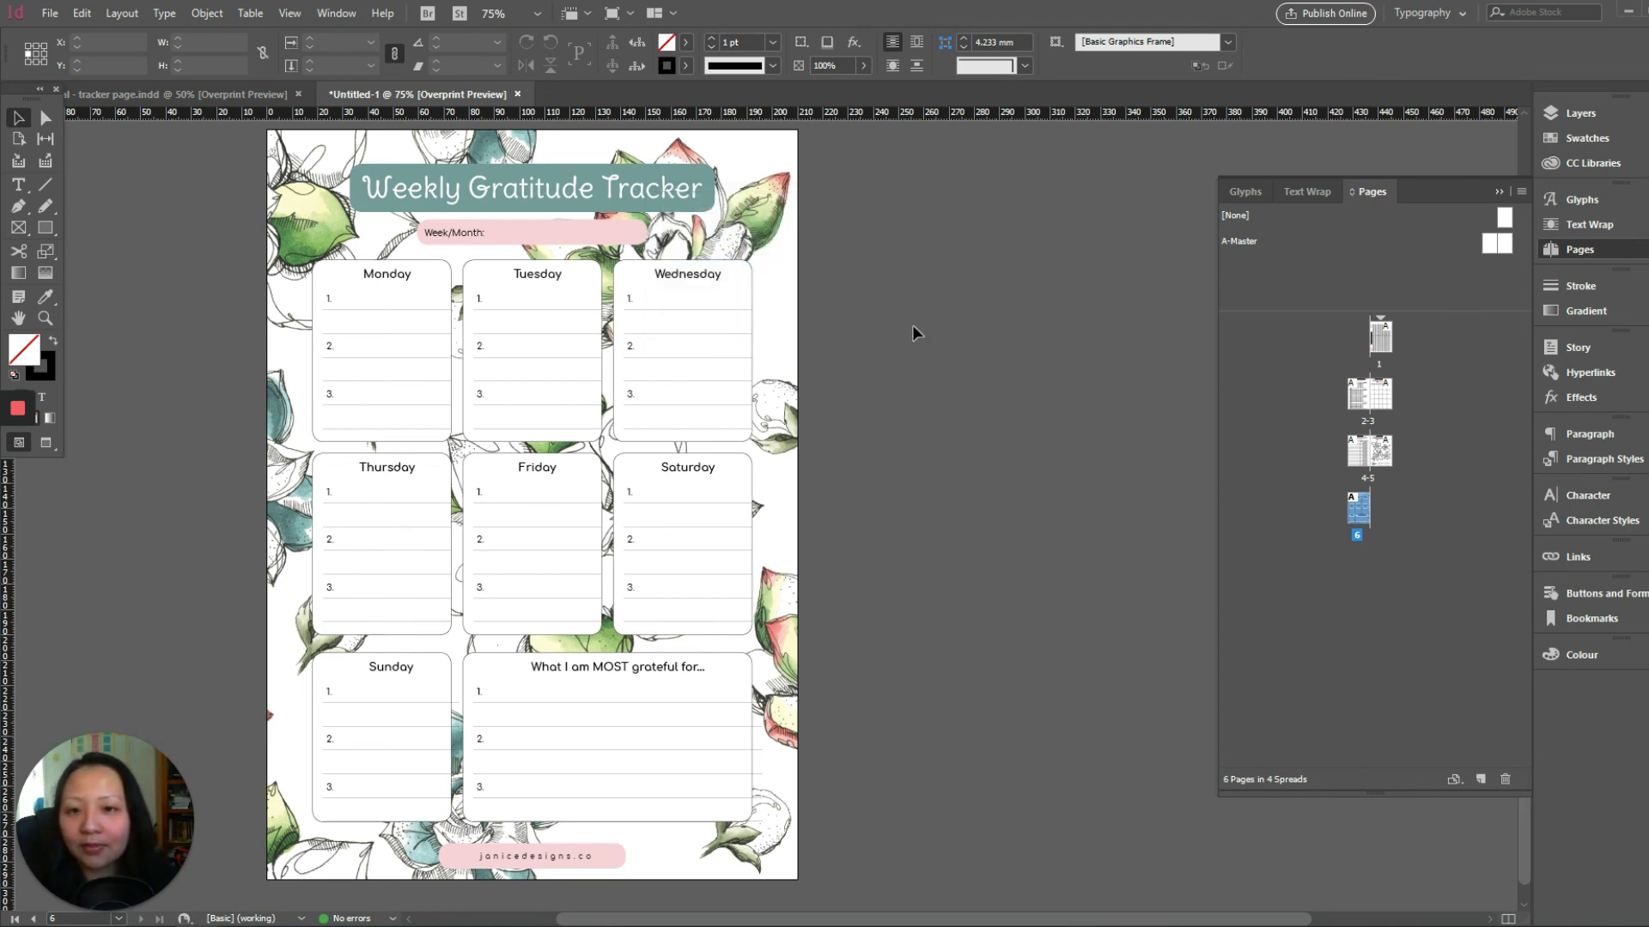
# Open Weekly gratitude tracker_tutorial.pdf from the Trackers Templates folder in Acrobat and test the pink footer's website link.
pyautogui.moveTo(515, 925)
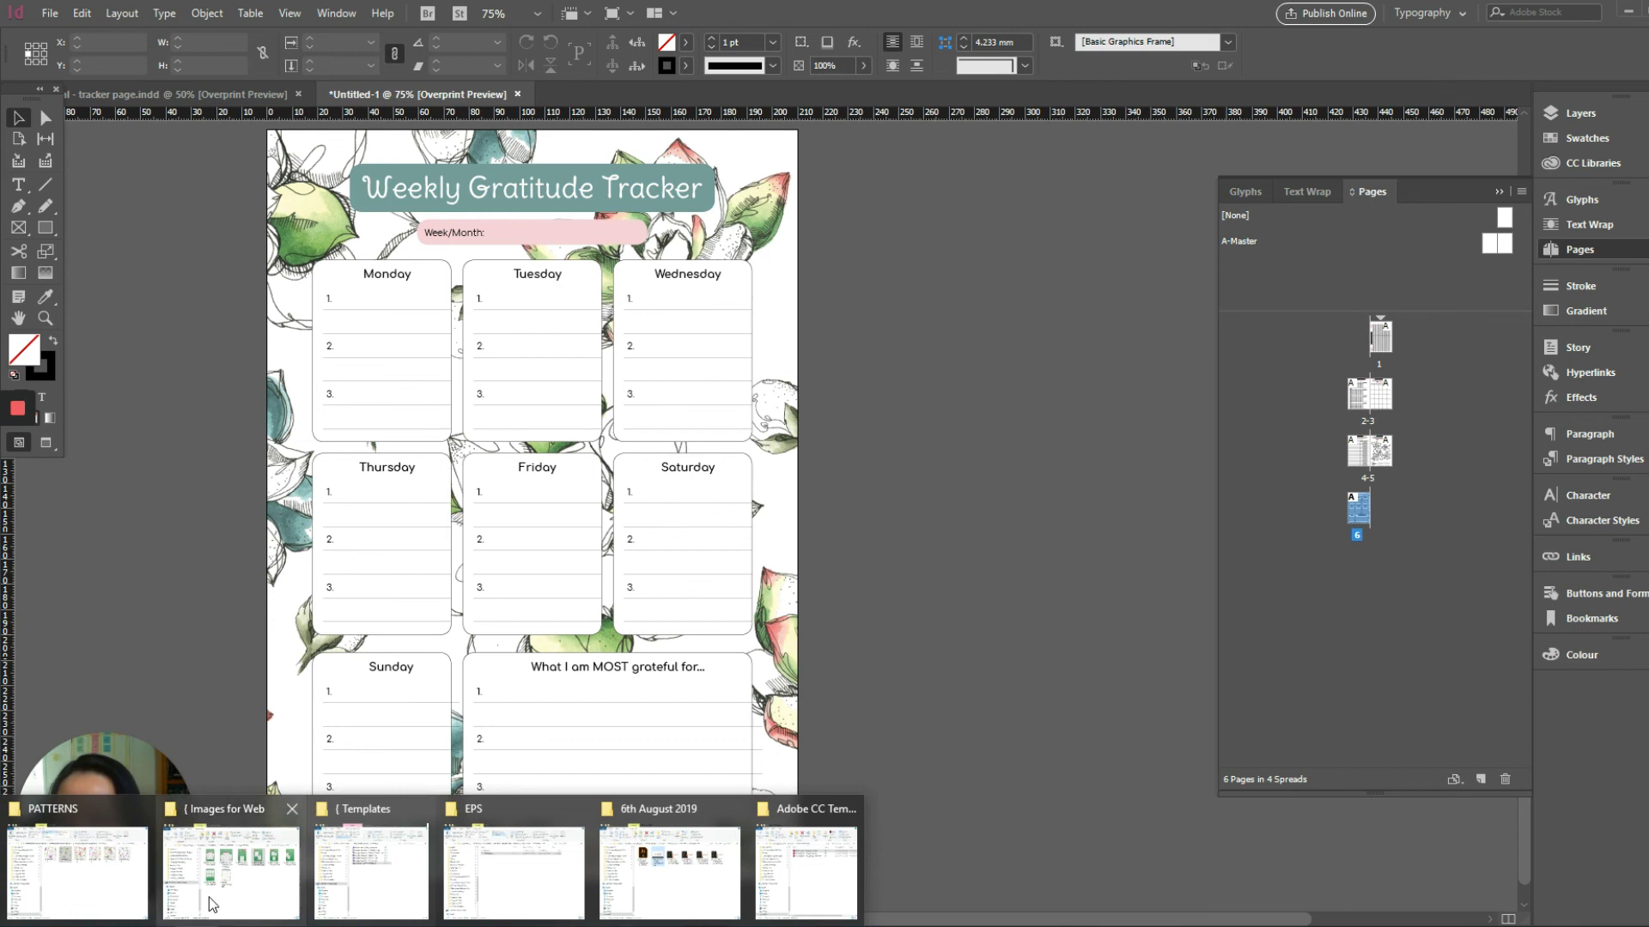
pyautogui.click(238, 869)
pyautogui.click(912, 371)
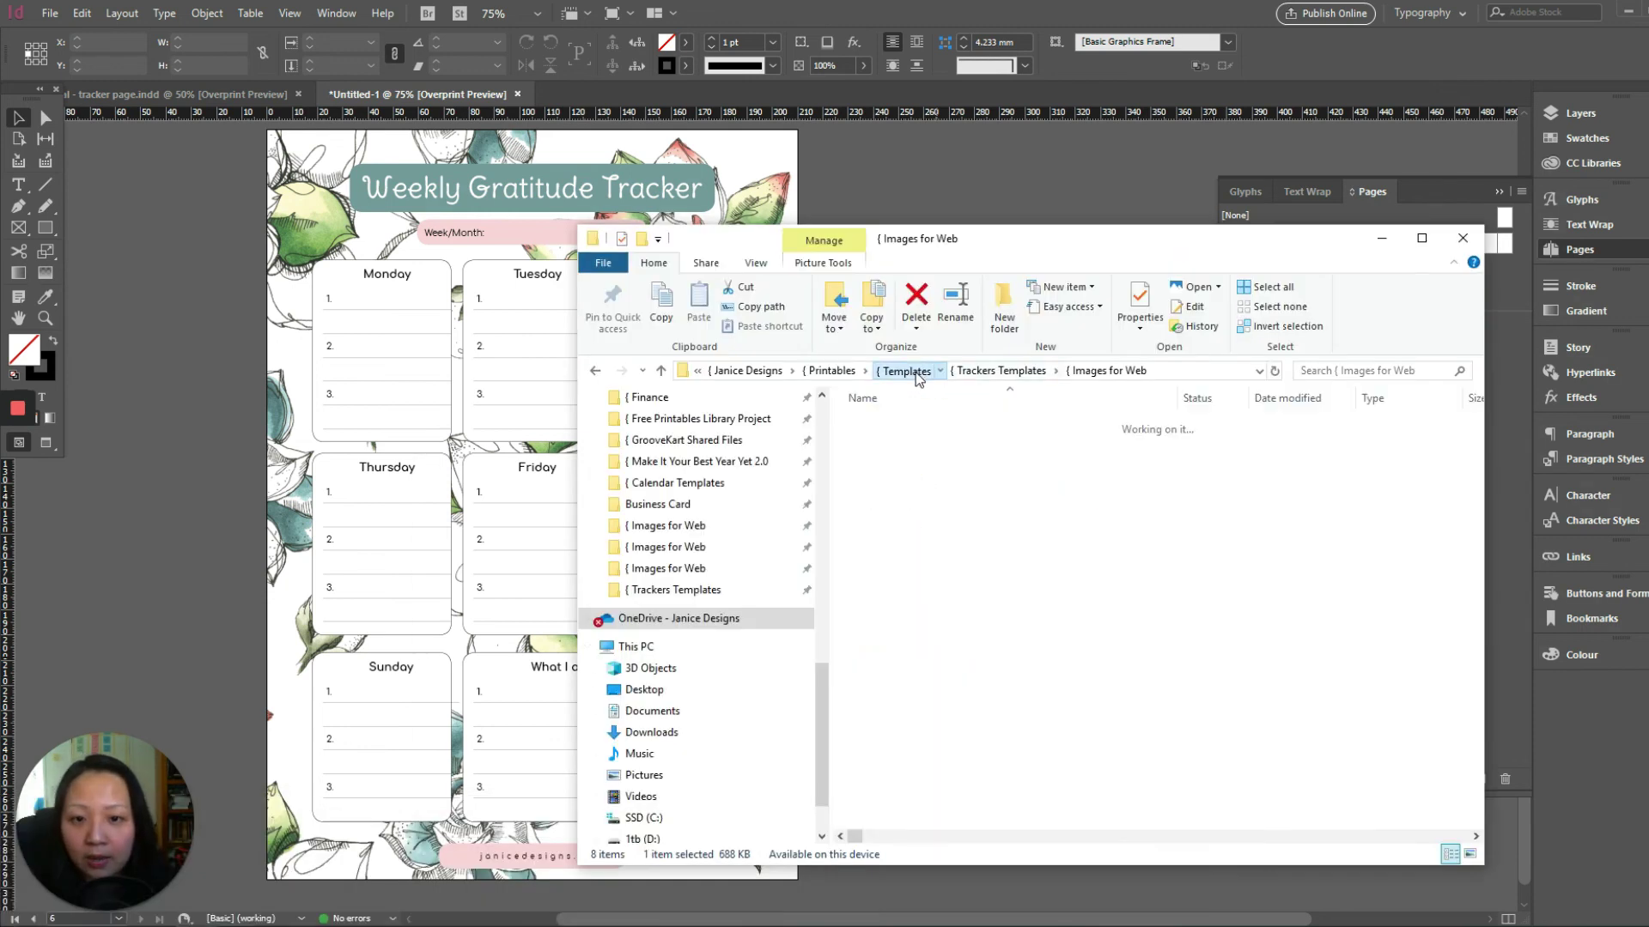
pyautogui.doubleClick(927, 500)
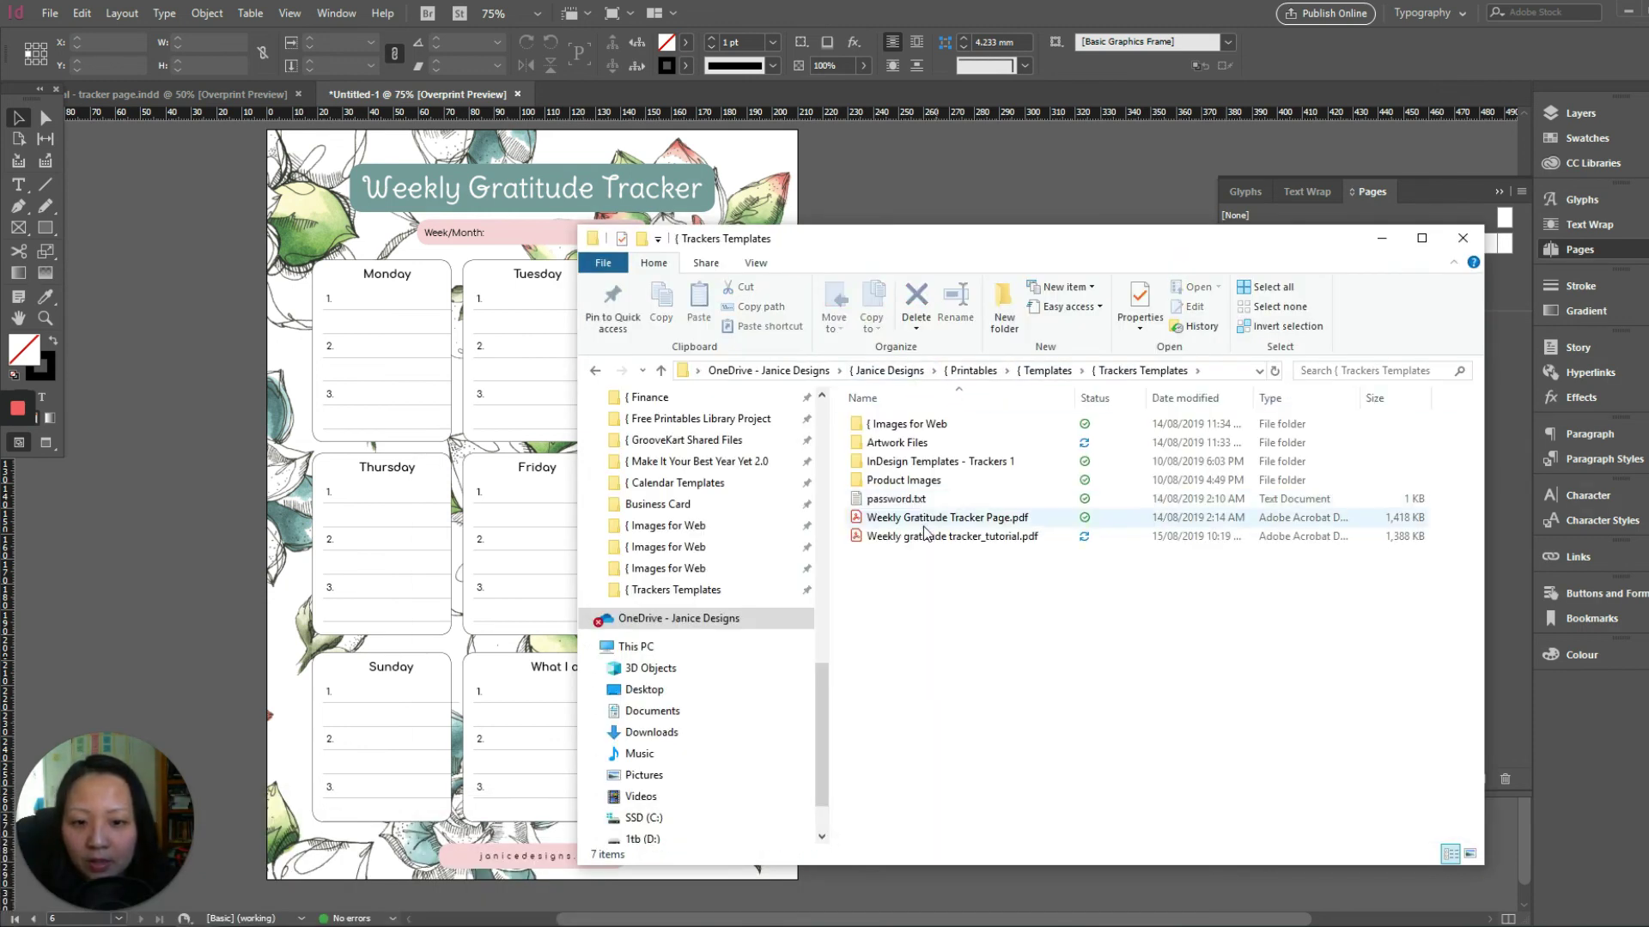
pyautogui.doubleClick(935, 541)
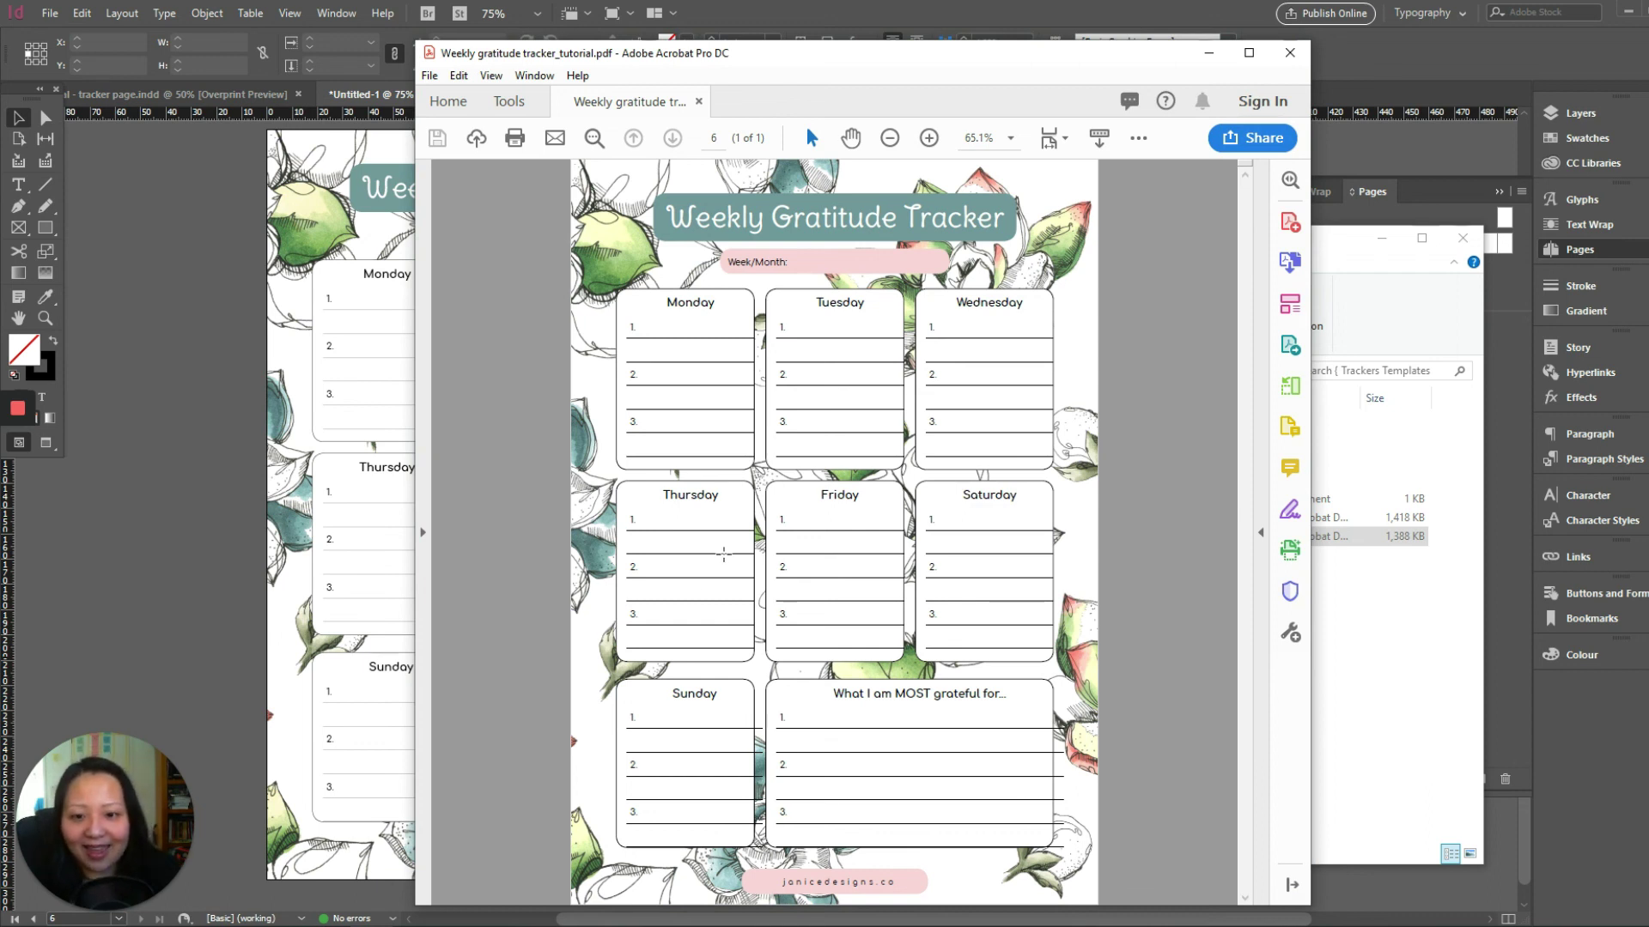
pyautogui.click(827, 885)
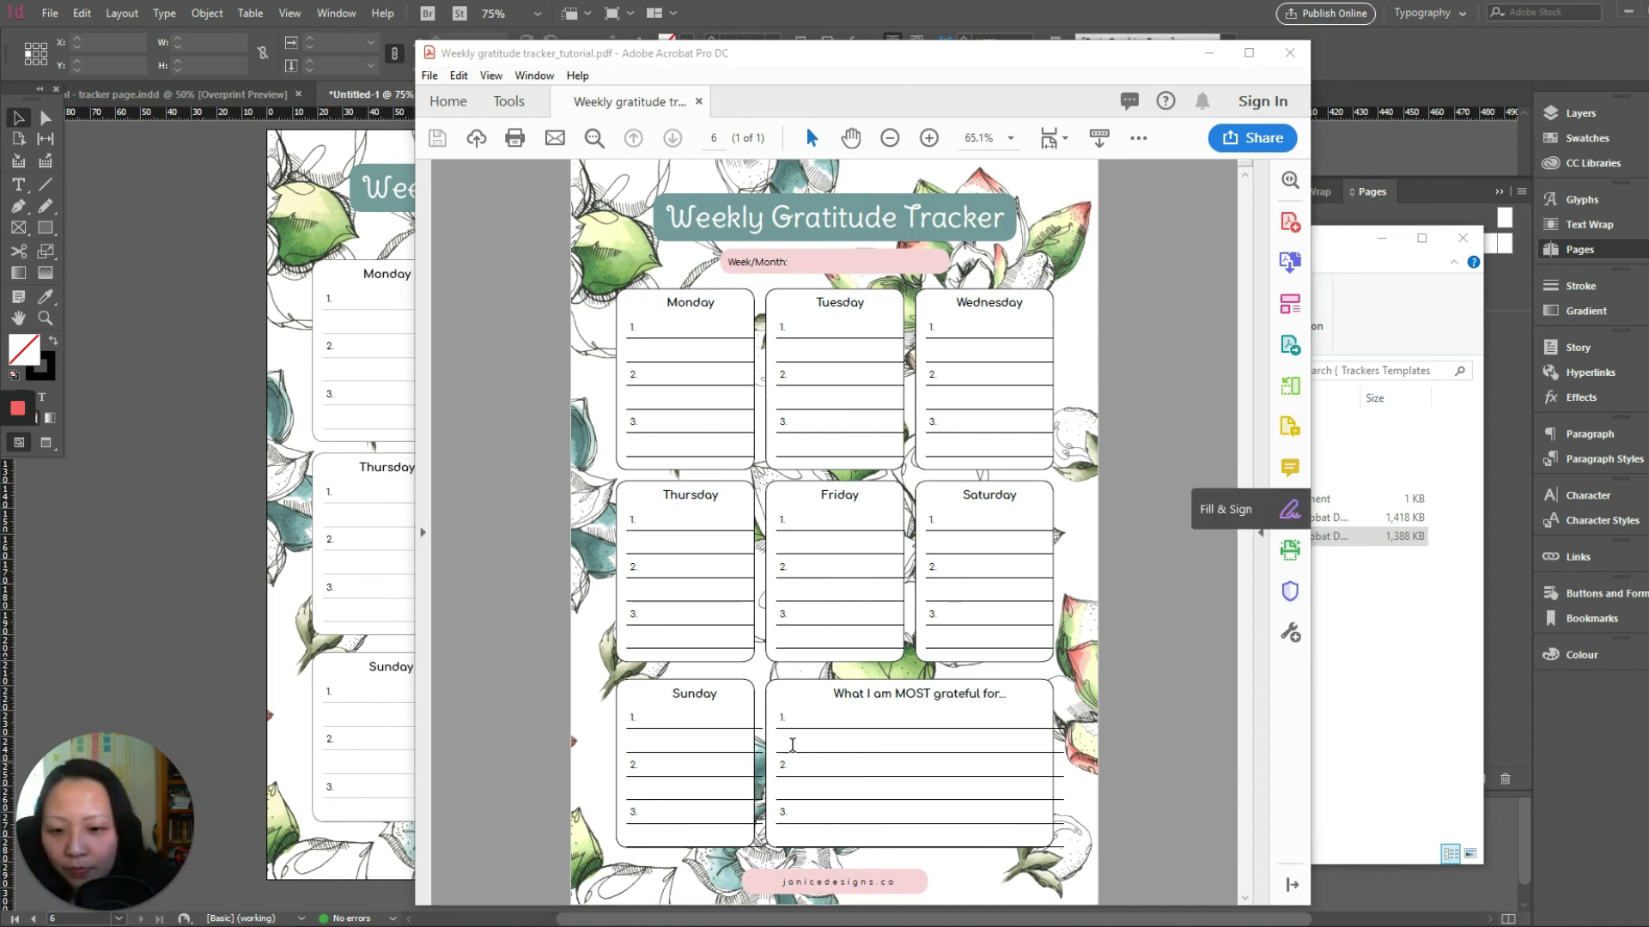
pyautogui.click(840, 890)
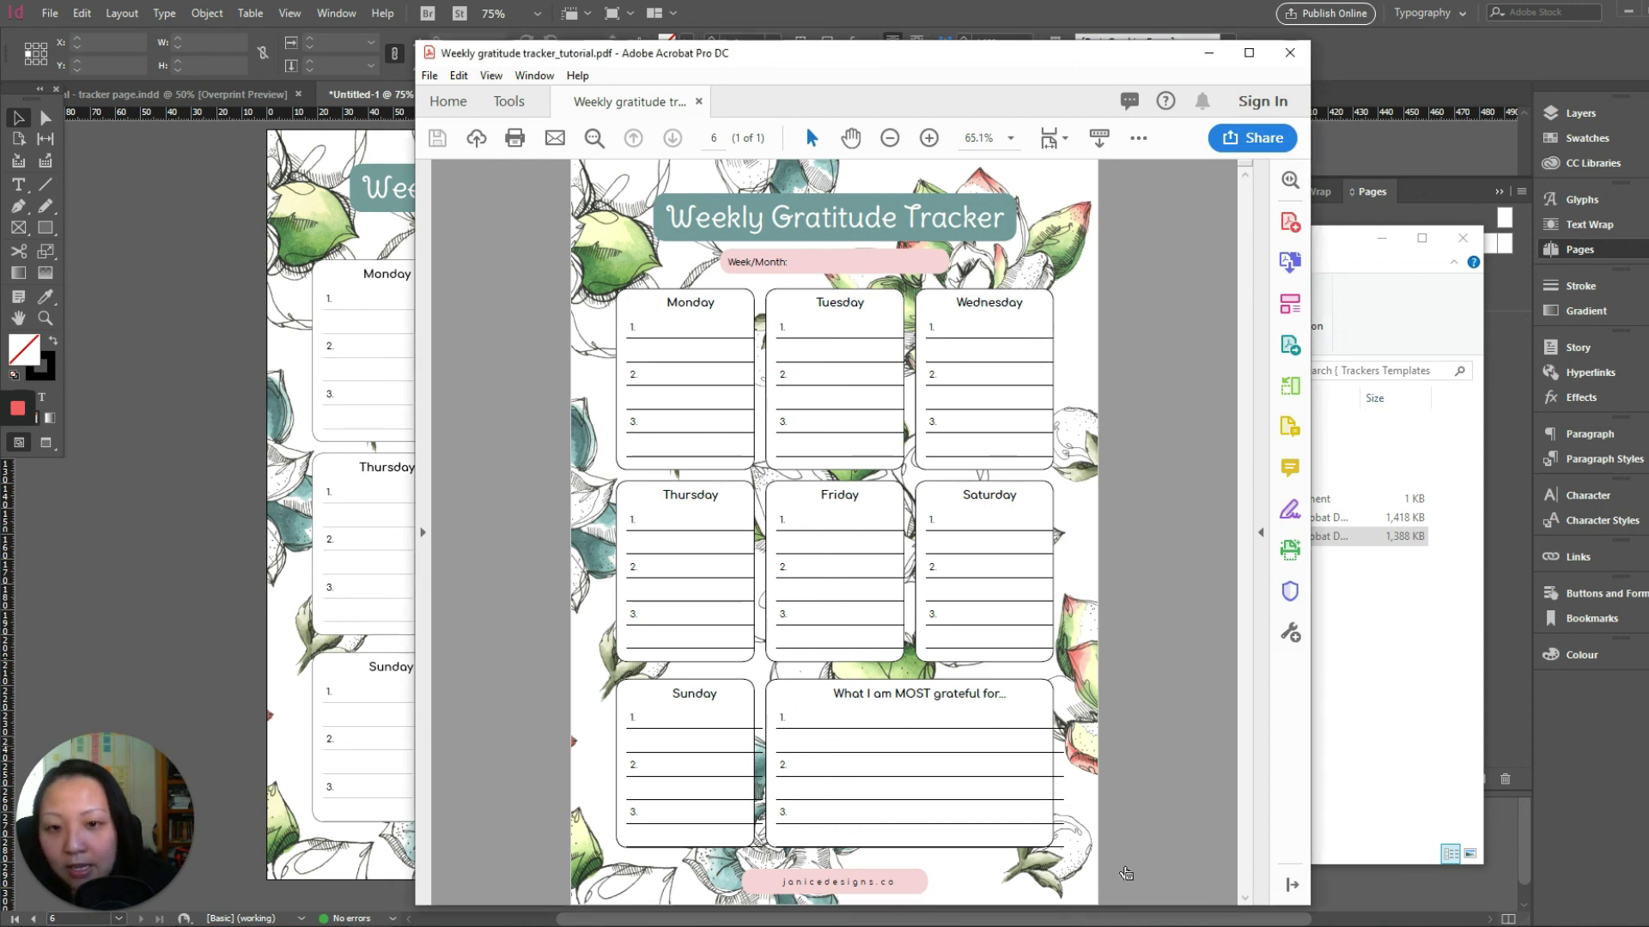